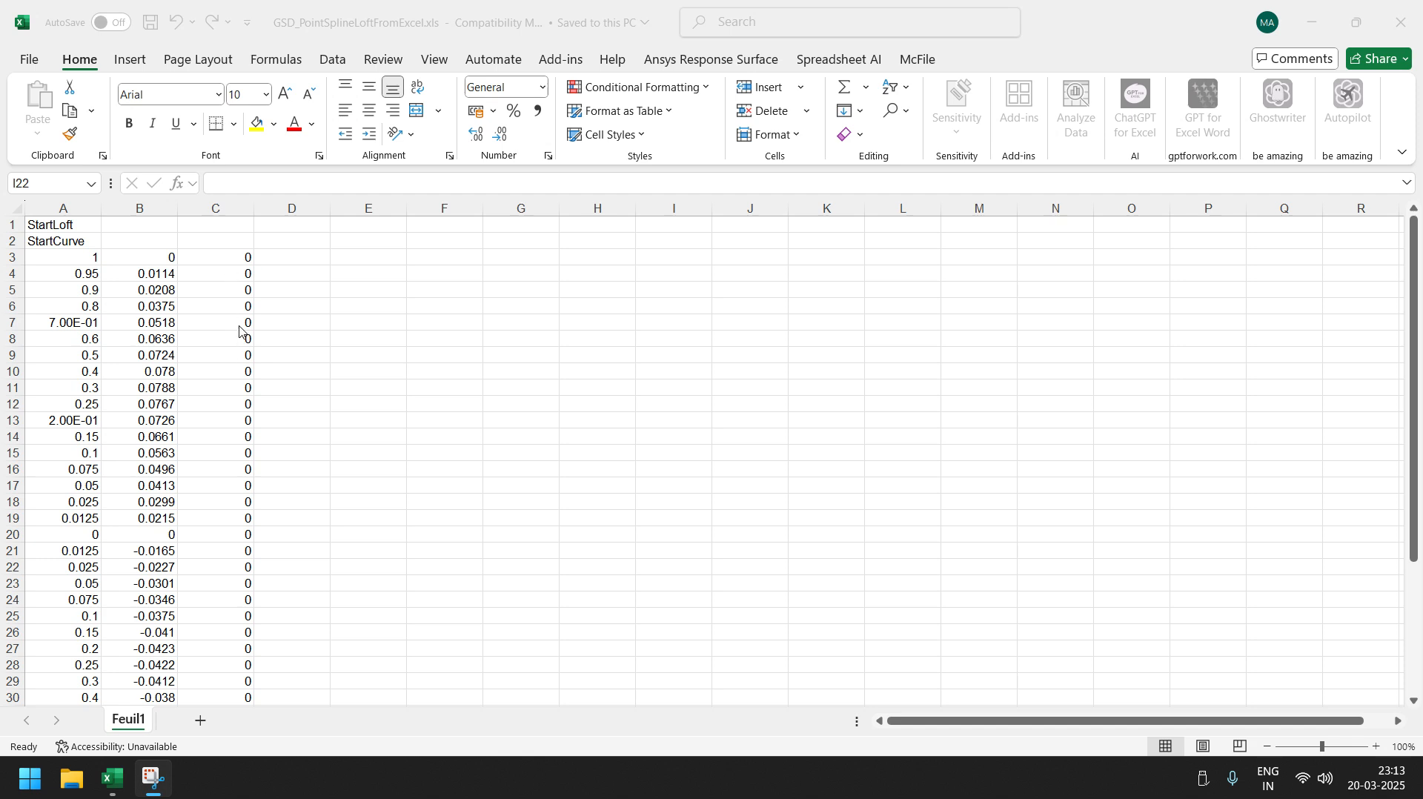
- Look over the airfoil coordinates in the Feuil1 sheet and launch CATIA V5R20
scroll(238, 341, "down", 4)
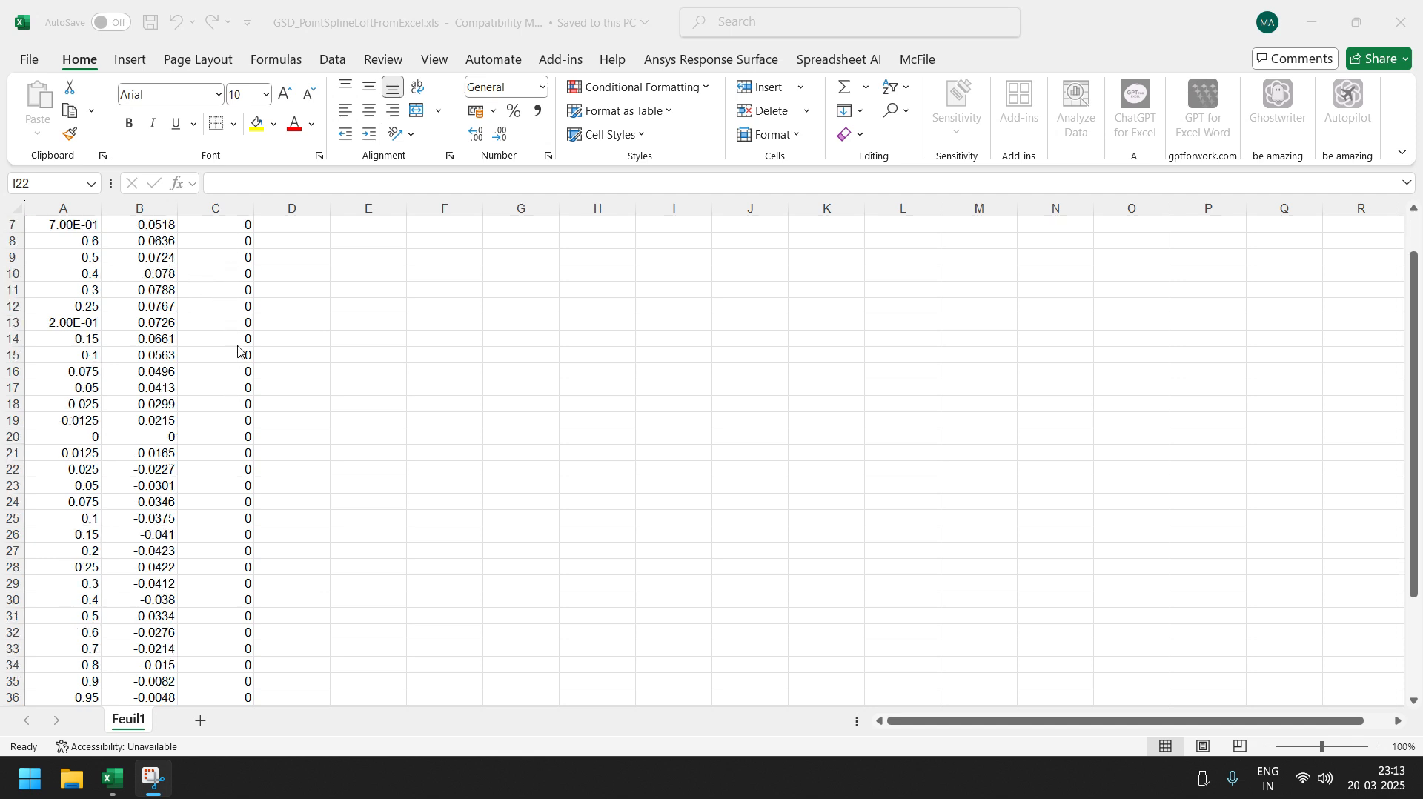
scroll(238, 352, "up", 4)
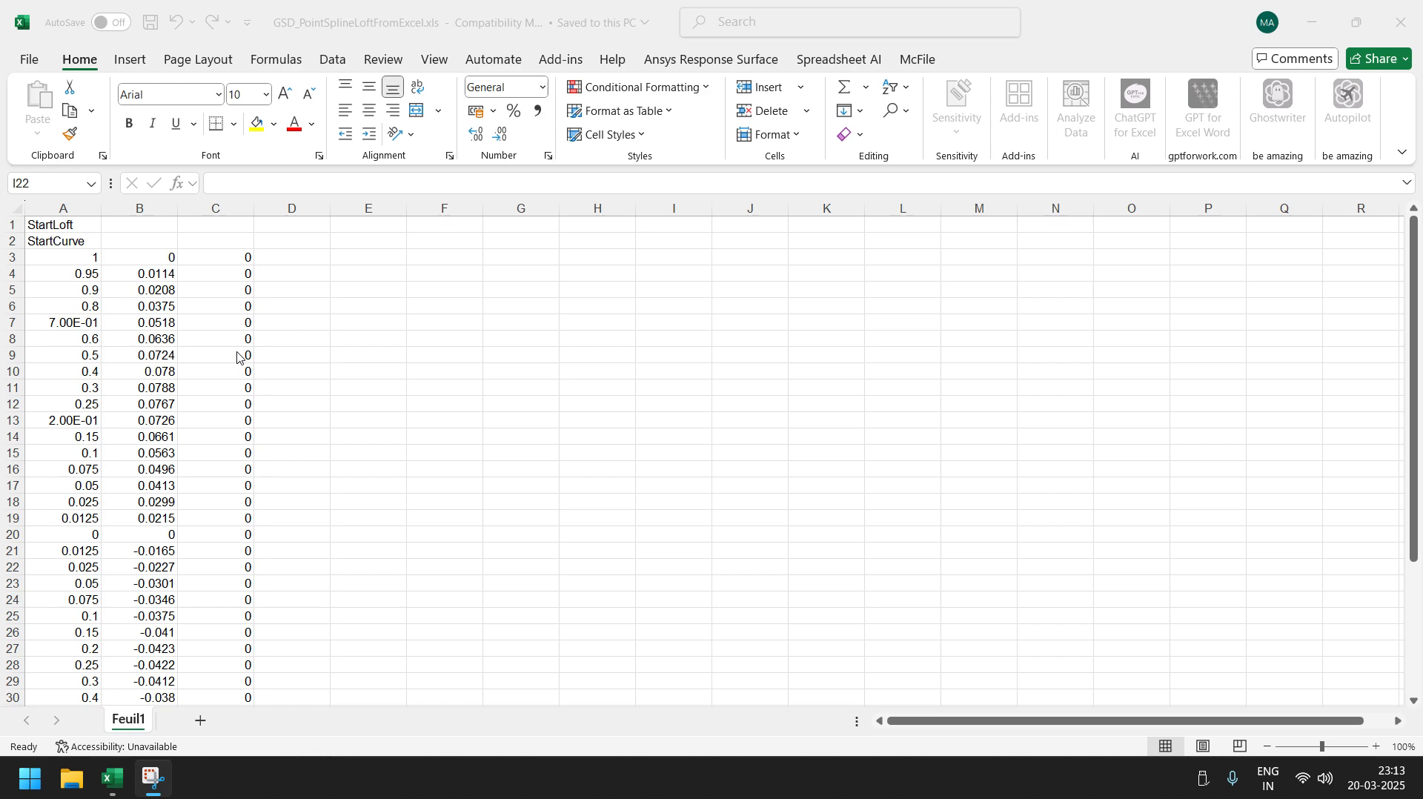
left_click(18, 781)
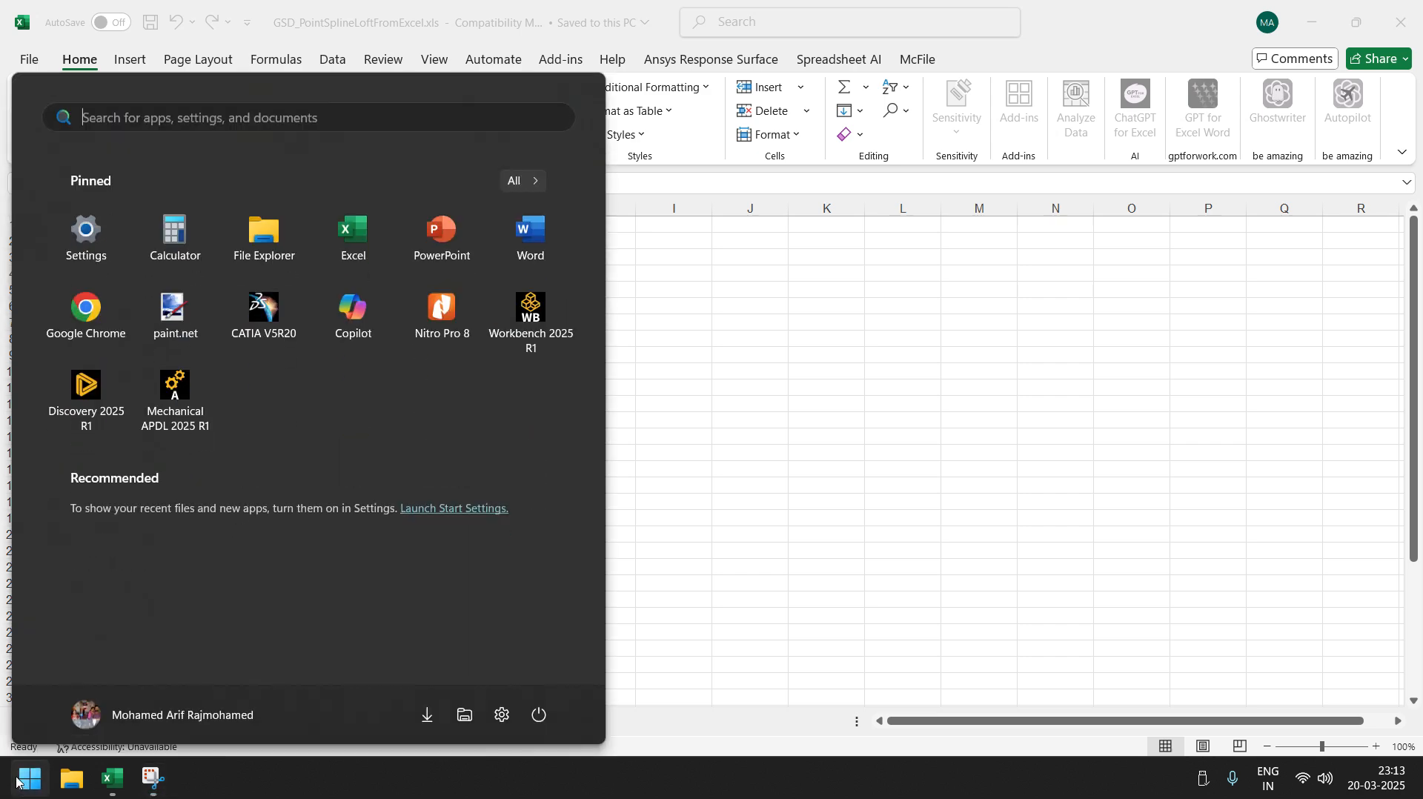
left_click(266, 319)
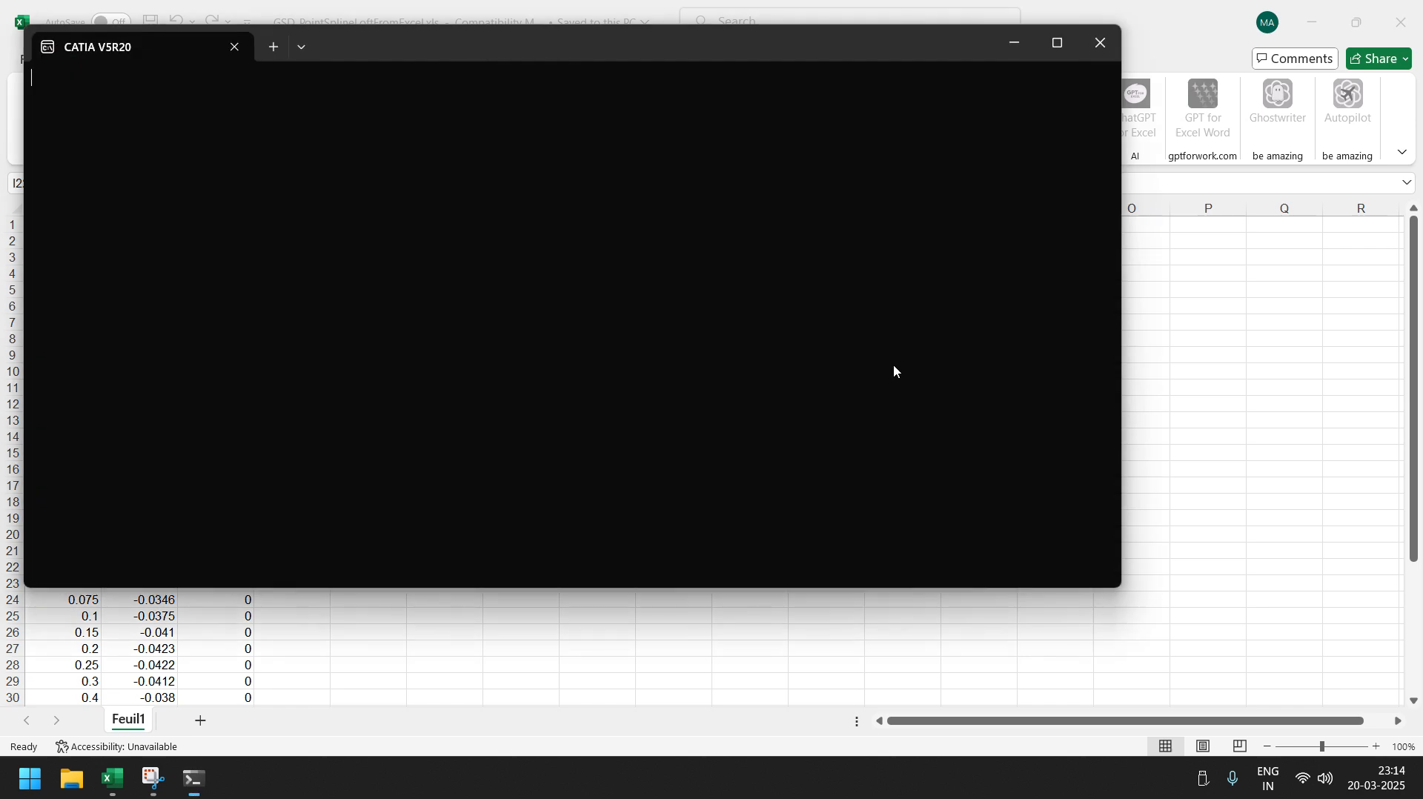
mouse_move(1060, 51)
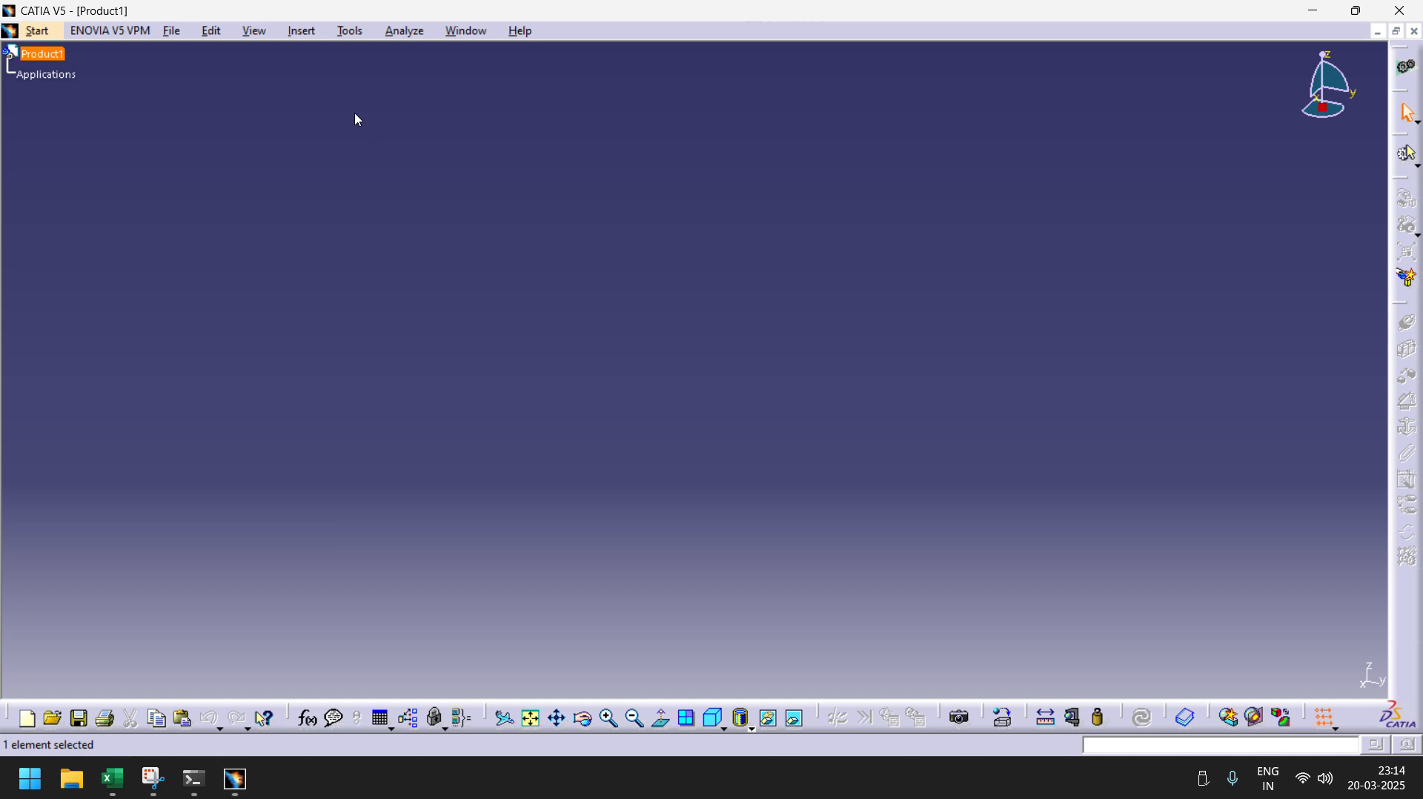
left_click(37, 31)
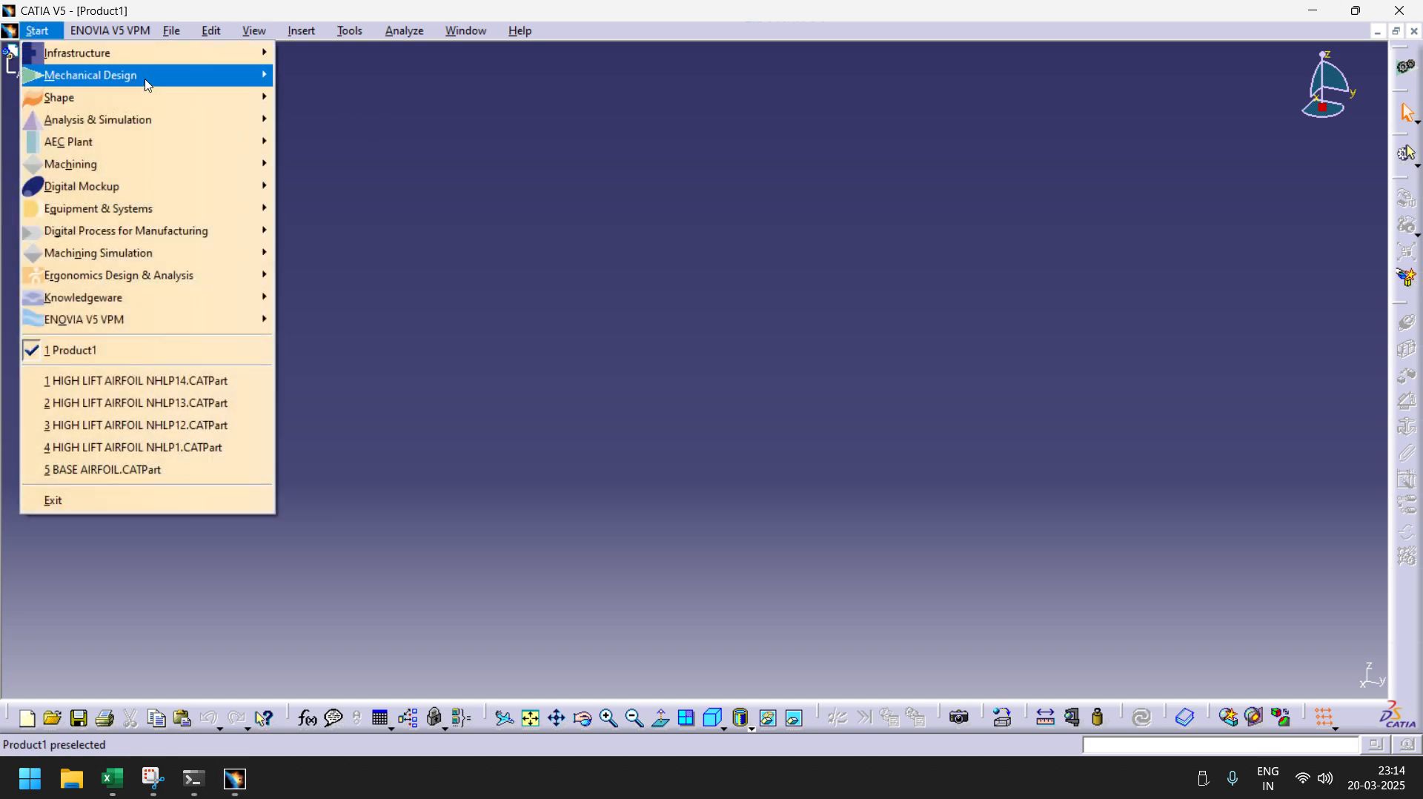
mouse_move(148, 81)
left_click(327, 74)
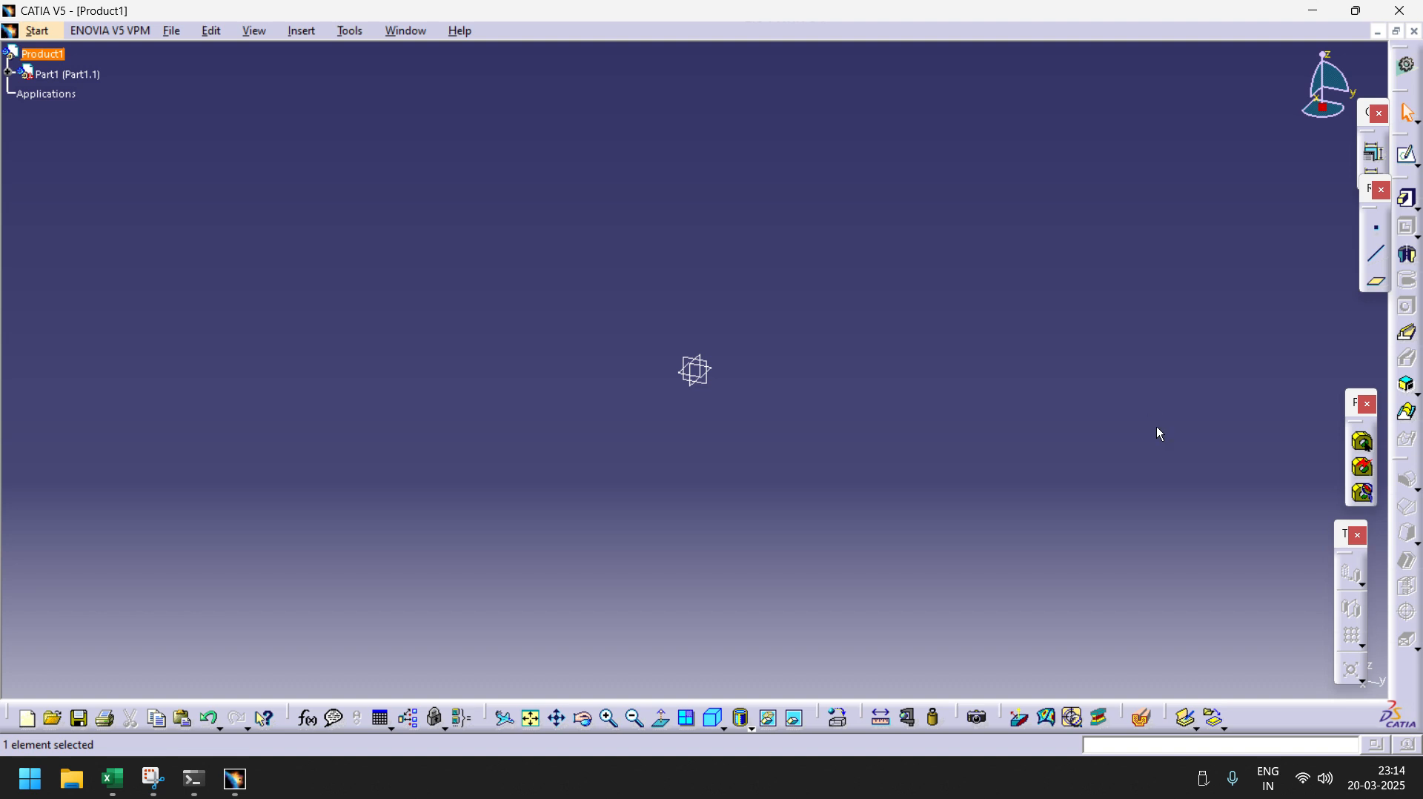
- Close Product1 without saving and create a new standalone part named Part1 with hybrid design enabled
left_click(1415, 31)
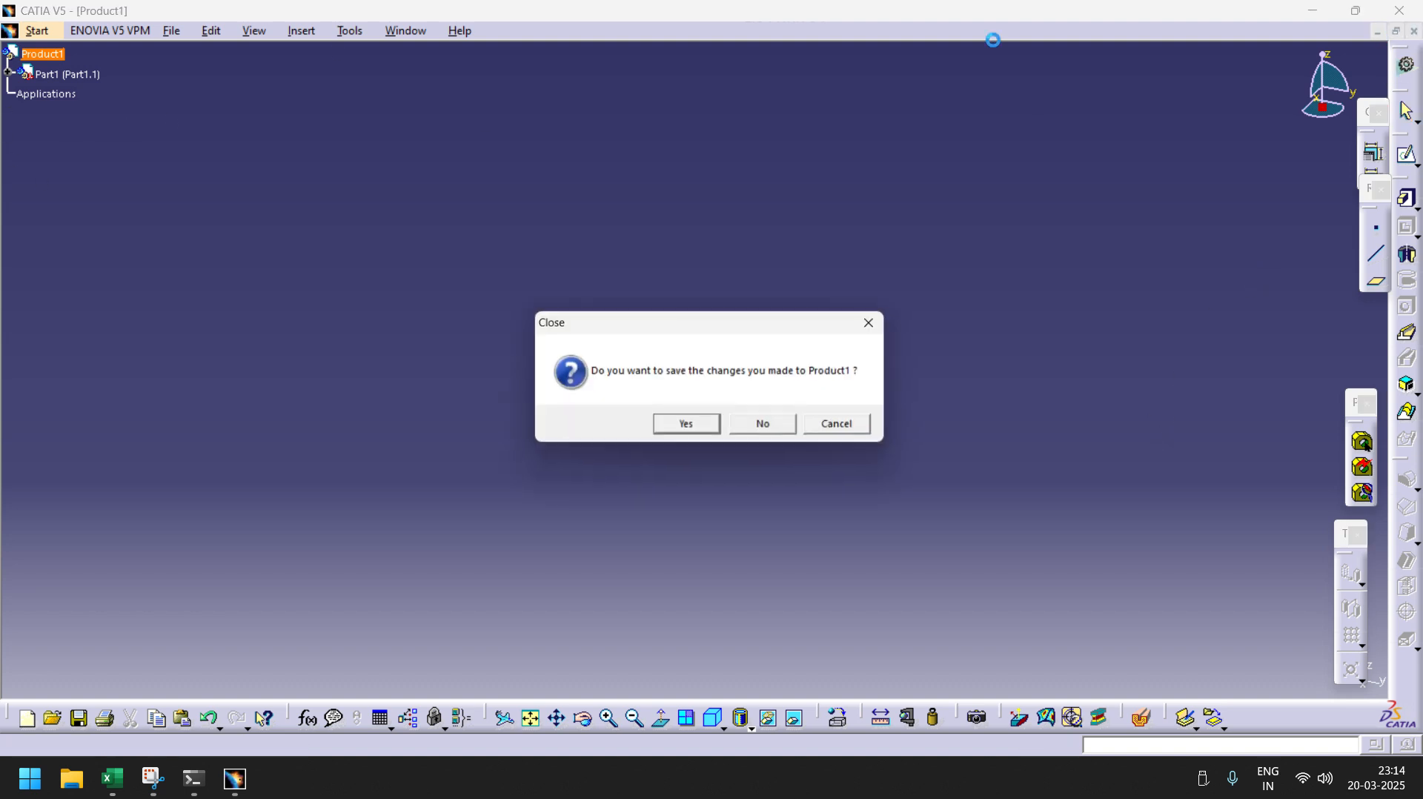
left_click(764, 424)
left_click(18, 32)
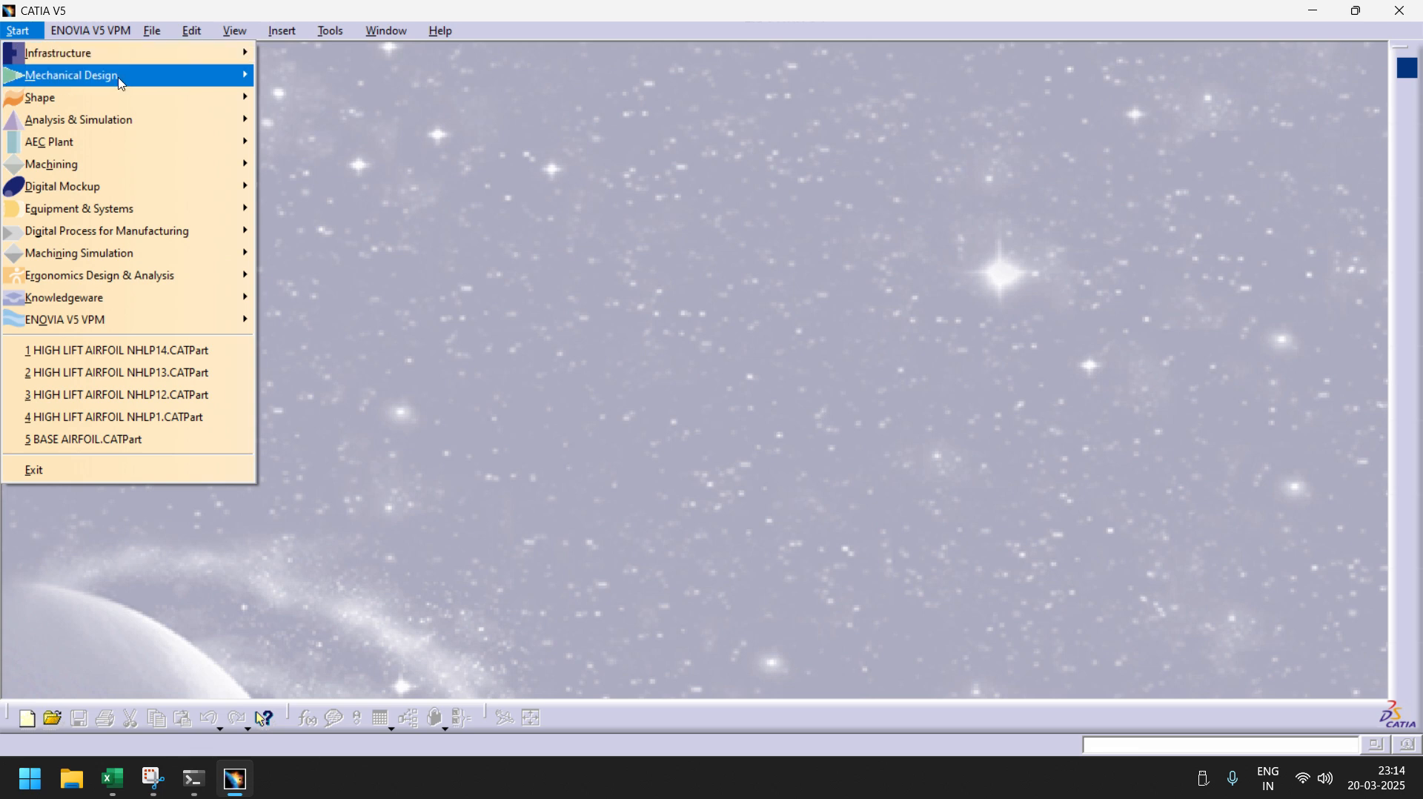
mouse_move(115, 78)
left_click(325, 83)
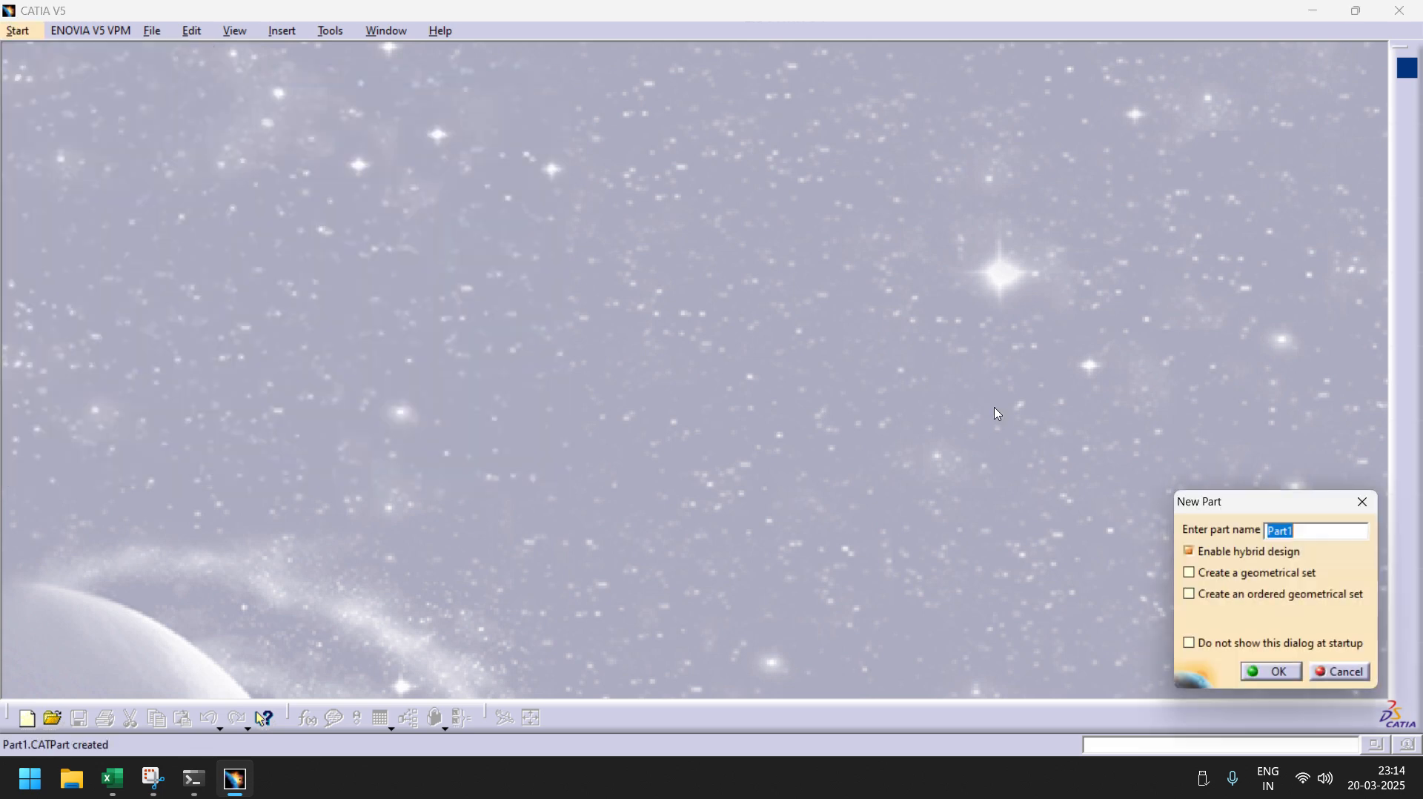
left_click(1273, 675)
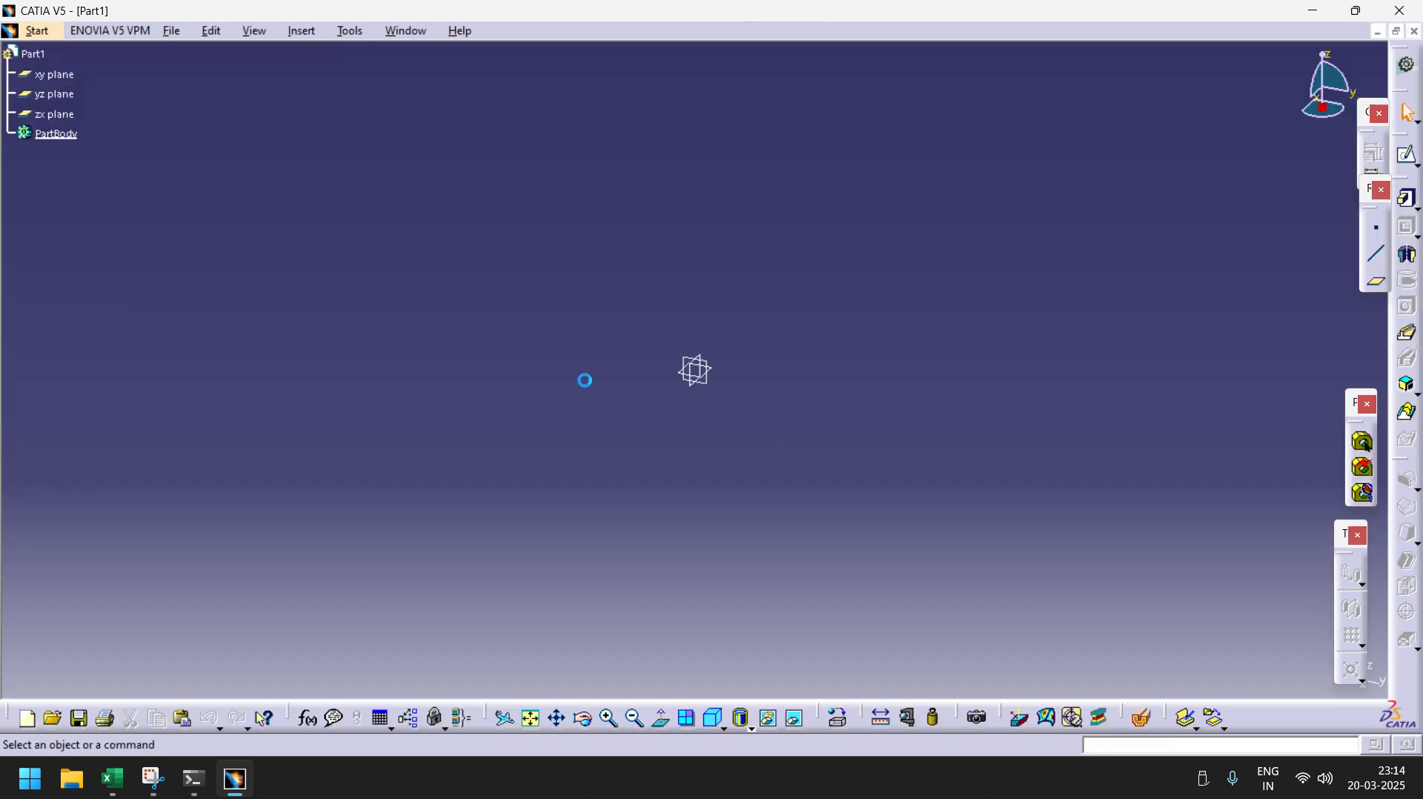
- Switch to Excel, run this workbook's Feuil1.Main macro with entity type 3 for points, splines and loft, and close the workbook
left_click(113, 779)
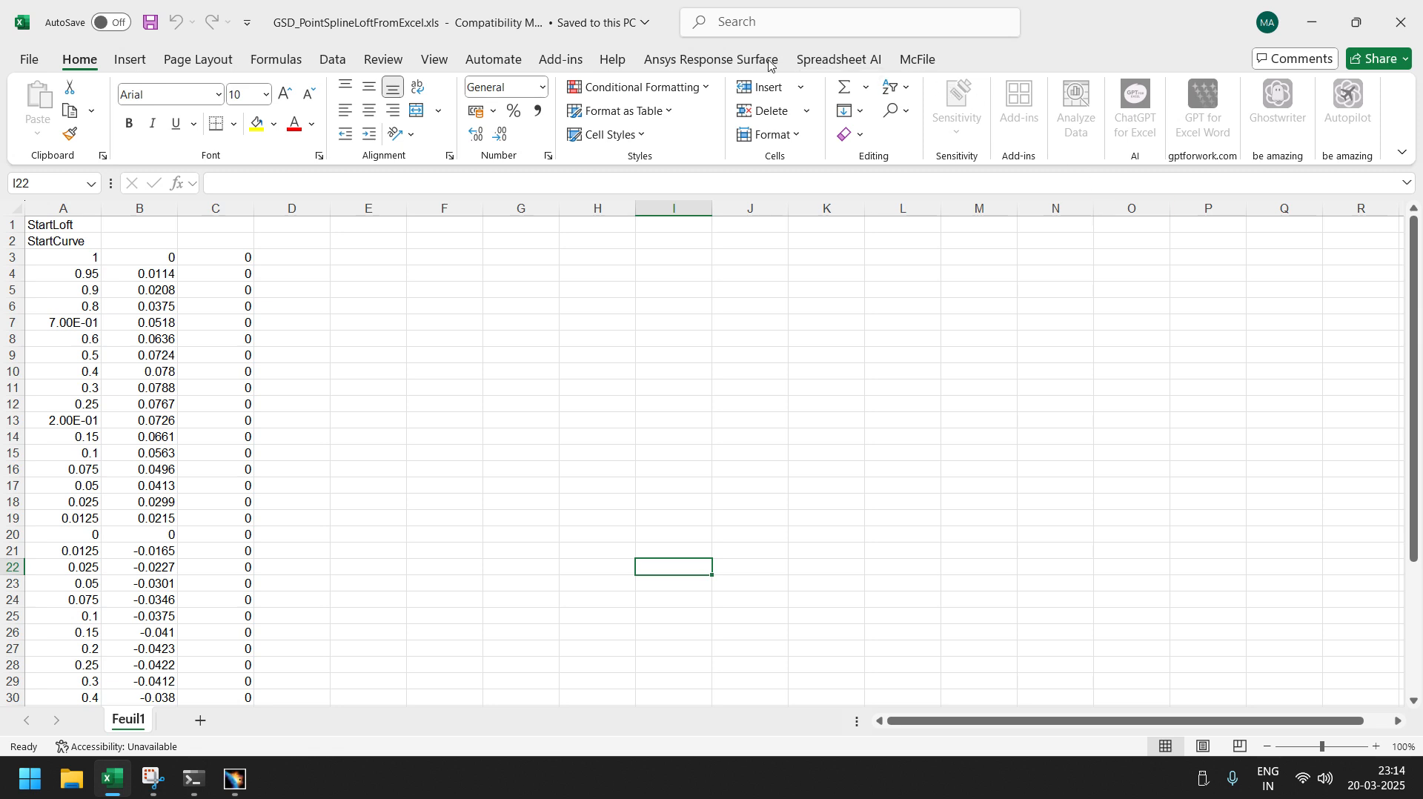
left_click(434, 63)
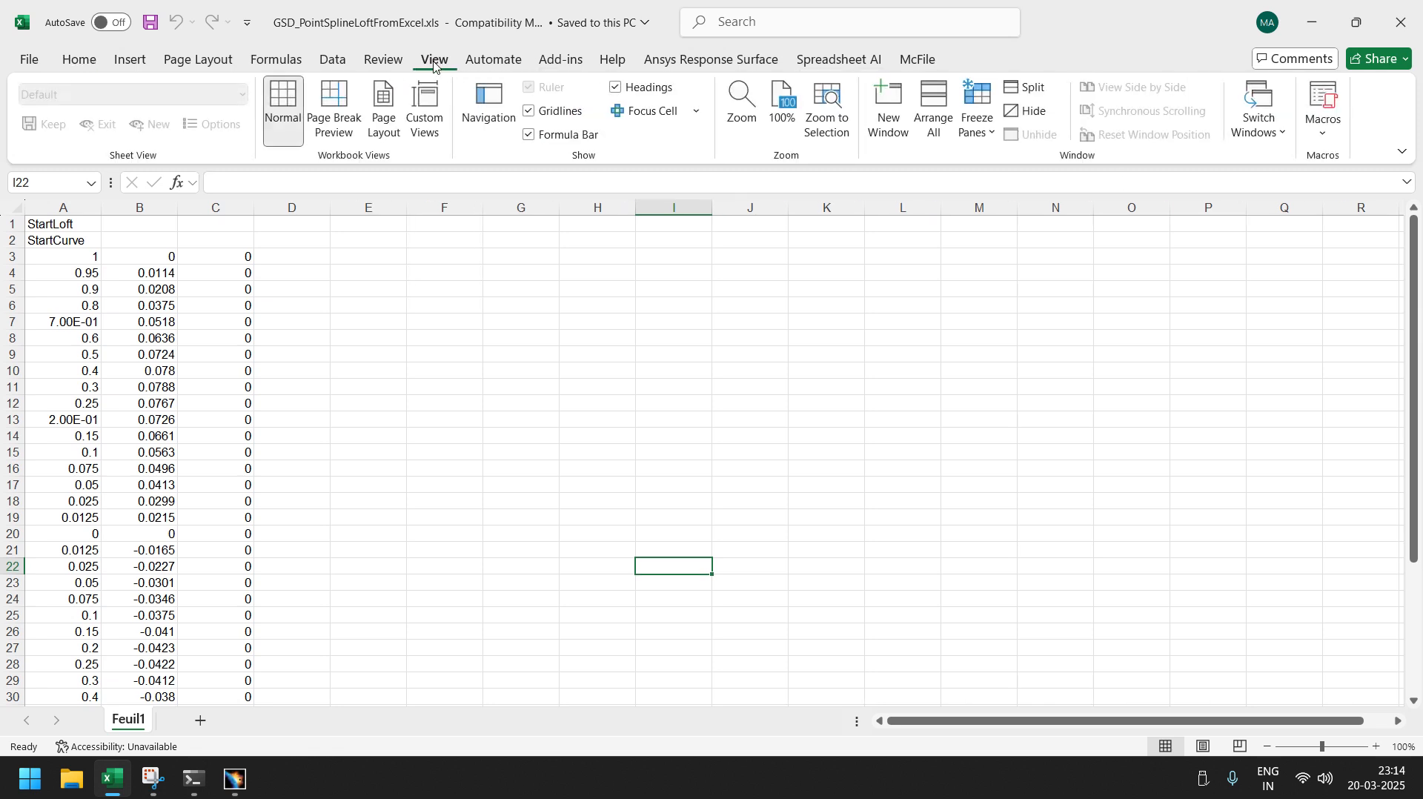
left_click(1324, 118)
left_click(1325, 166)
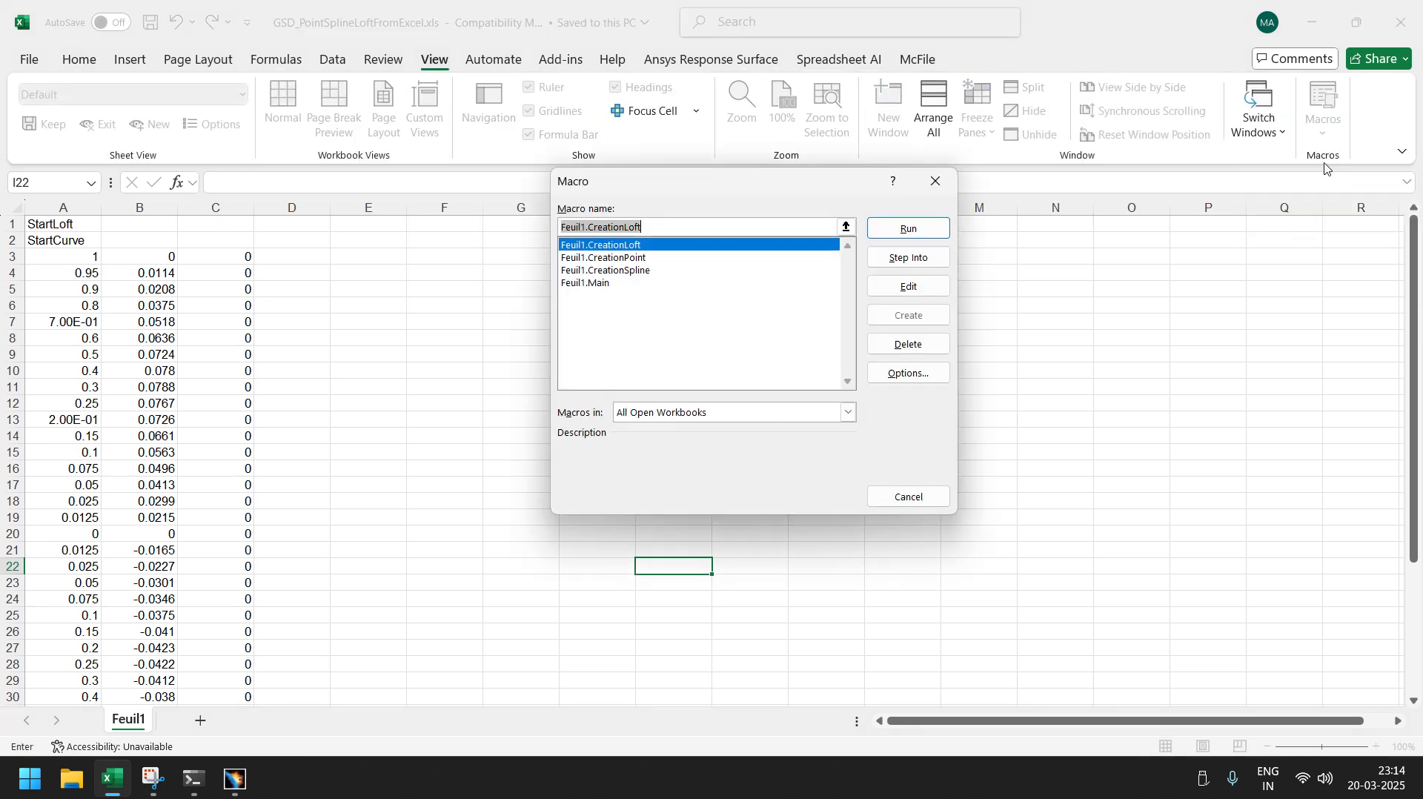
left_click(696, 412)
left_click(666, 442)
left_click(590, 284)
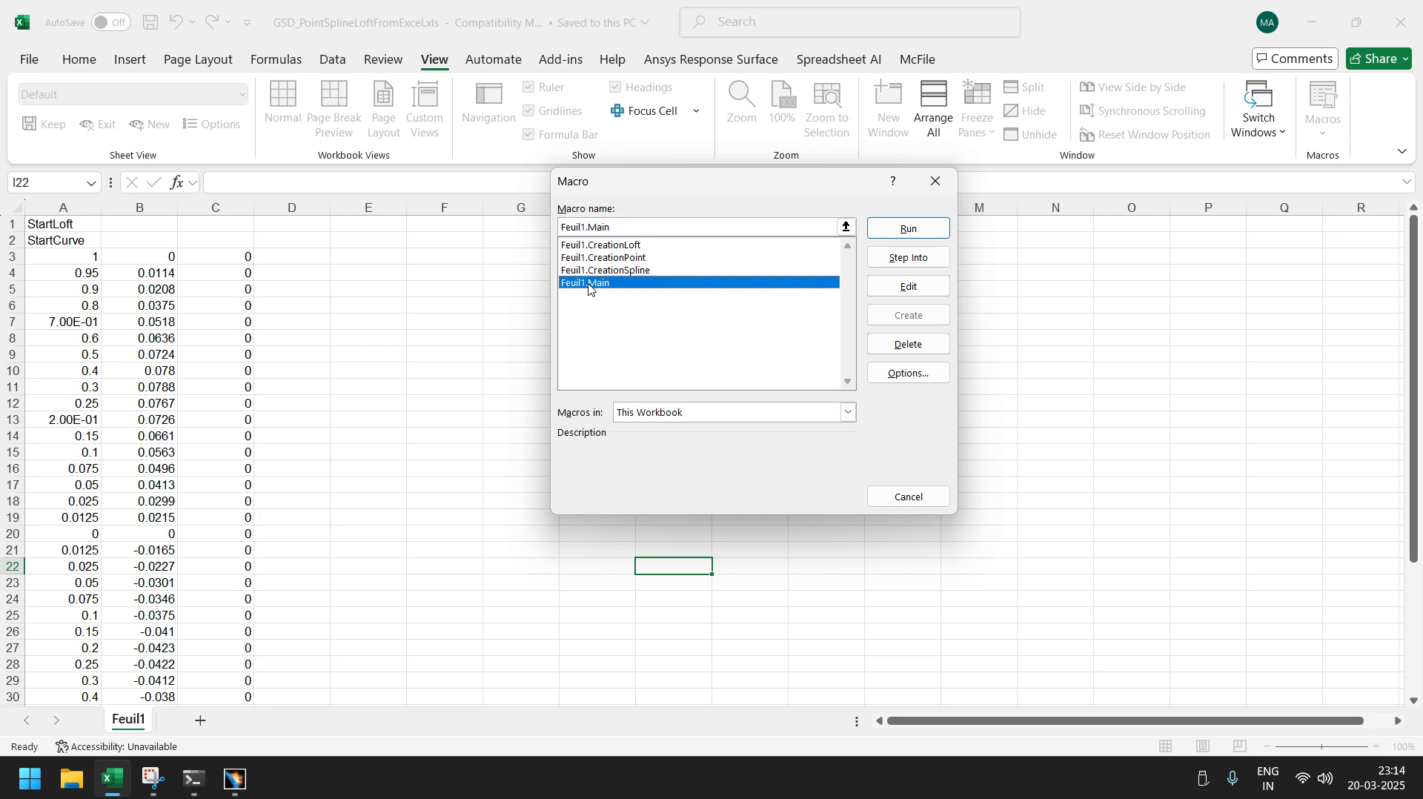
left_click(935, 226)
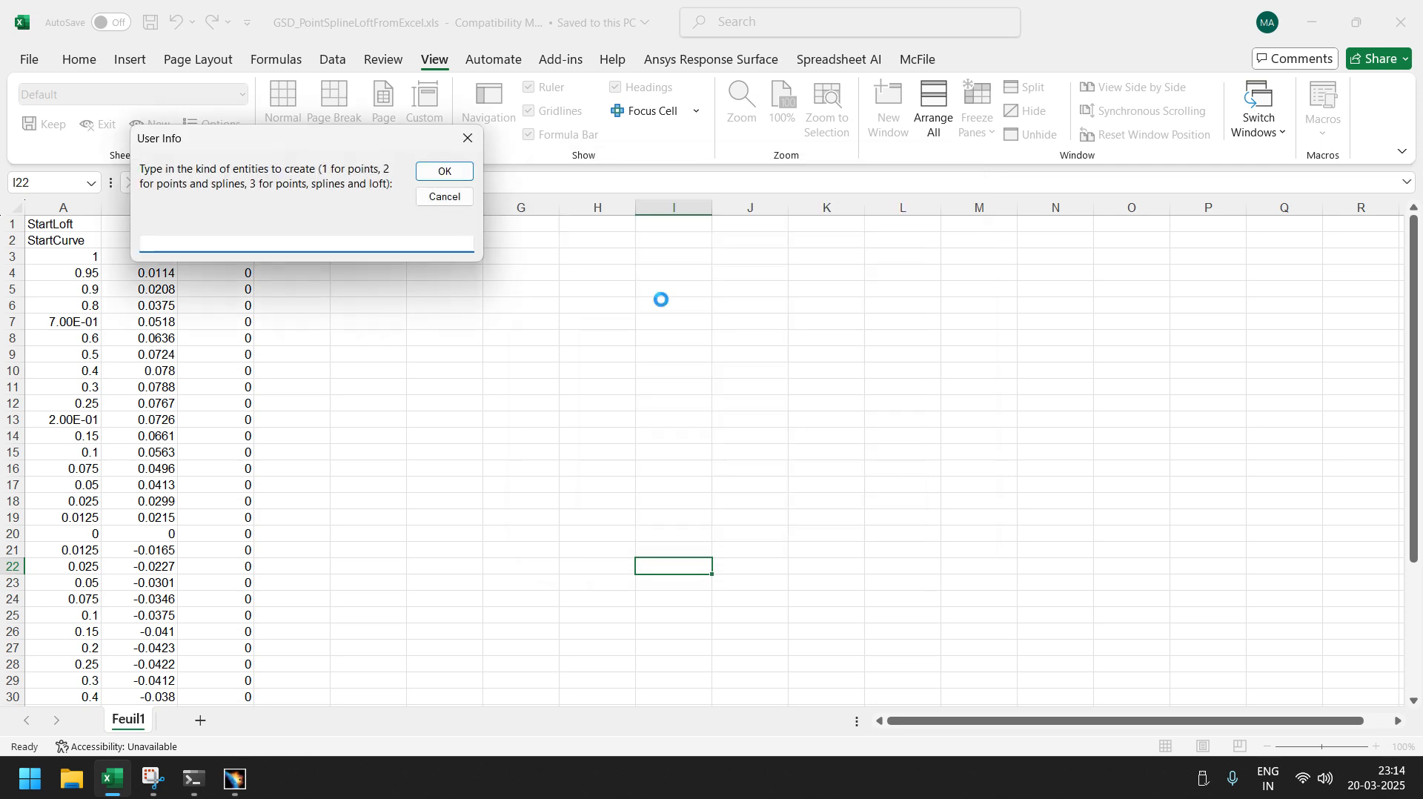
type("3")
key("Return")
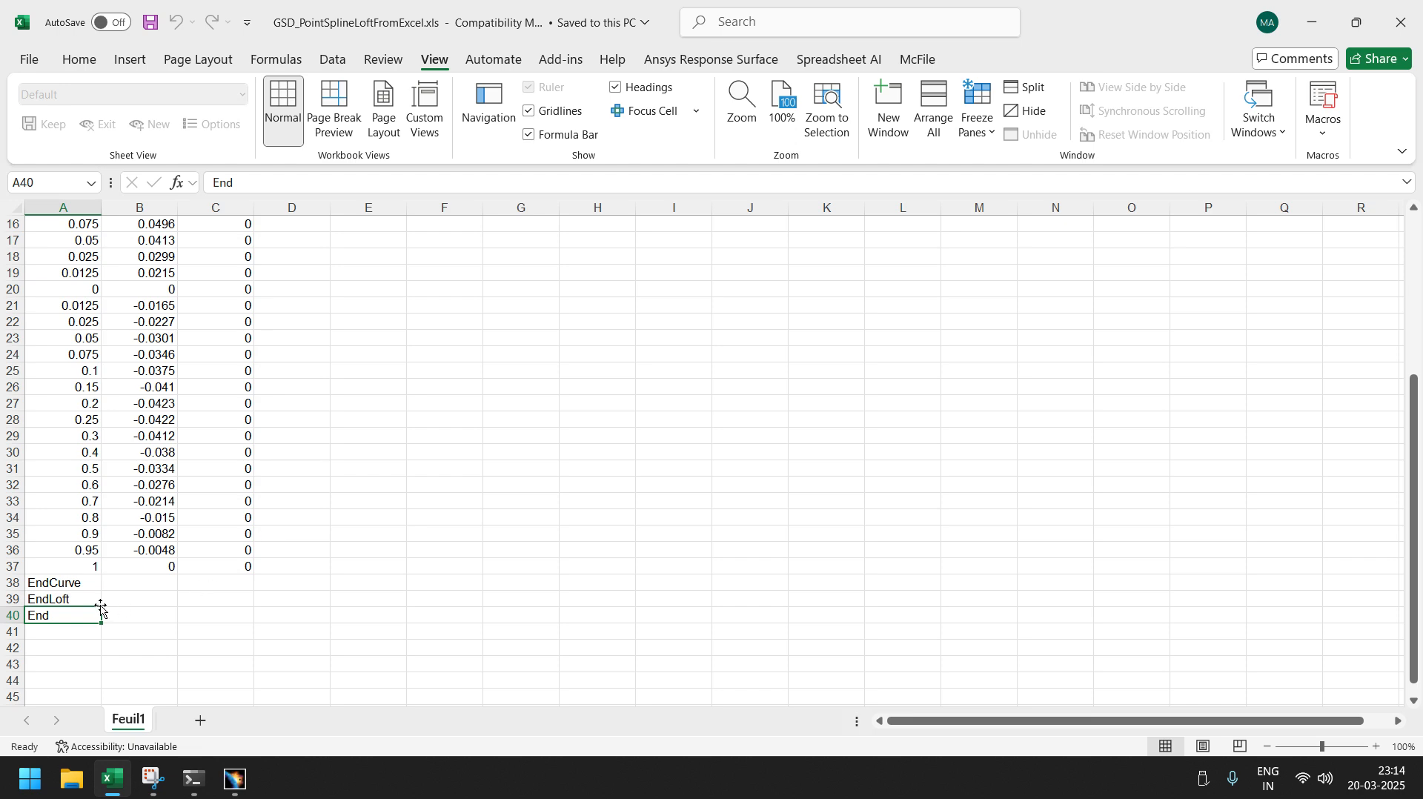
left_click(1390, 23)
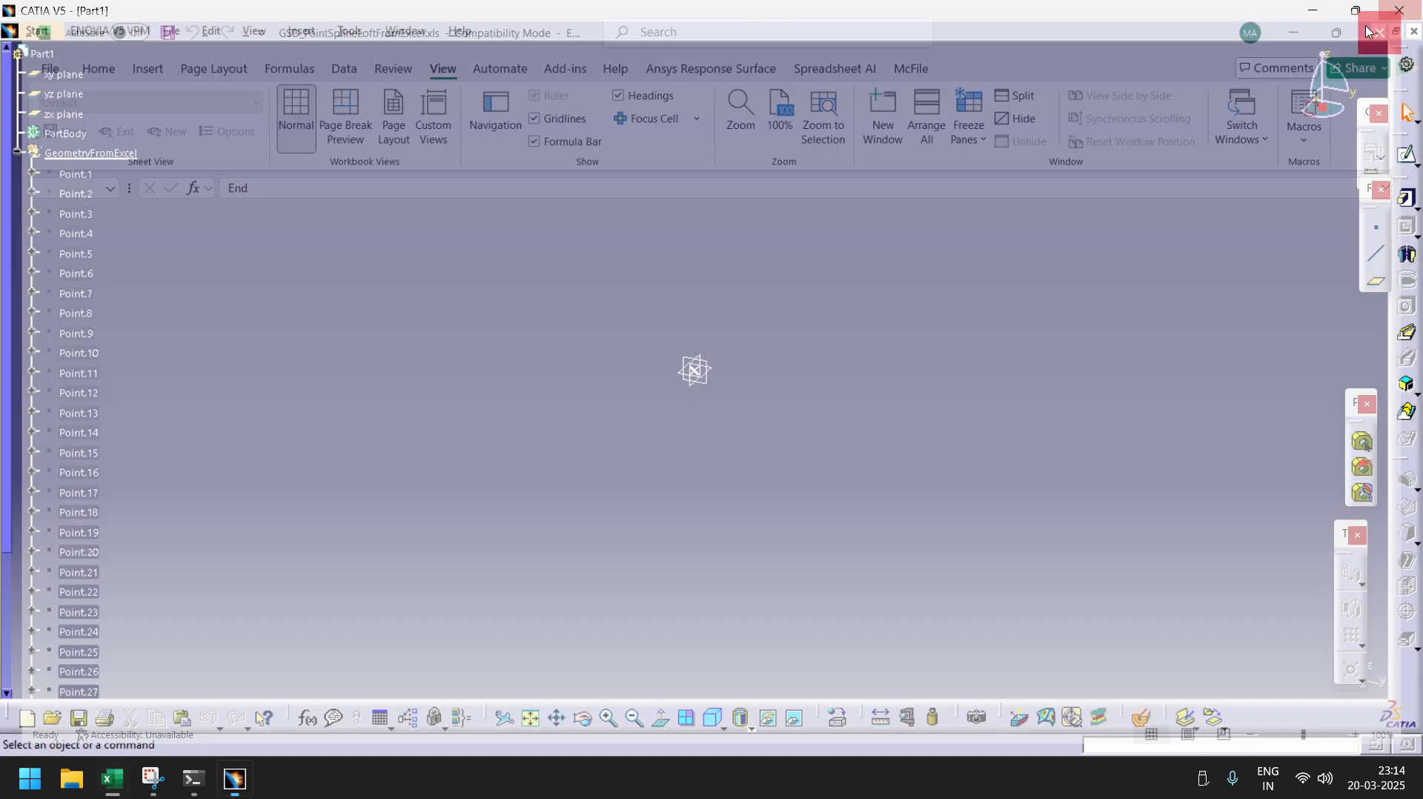
- Project the imported airfoil spline into a new sketch on the xy plane, copy the projected curve and exit the sketch
left_click(534, 723)
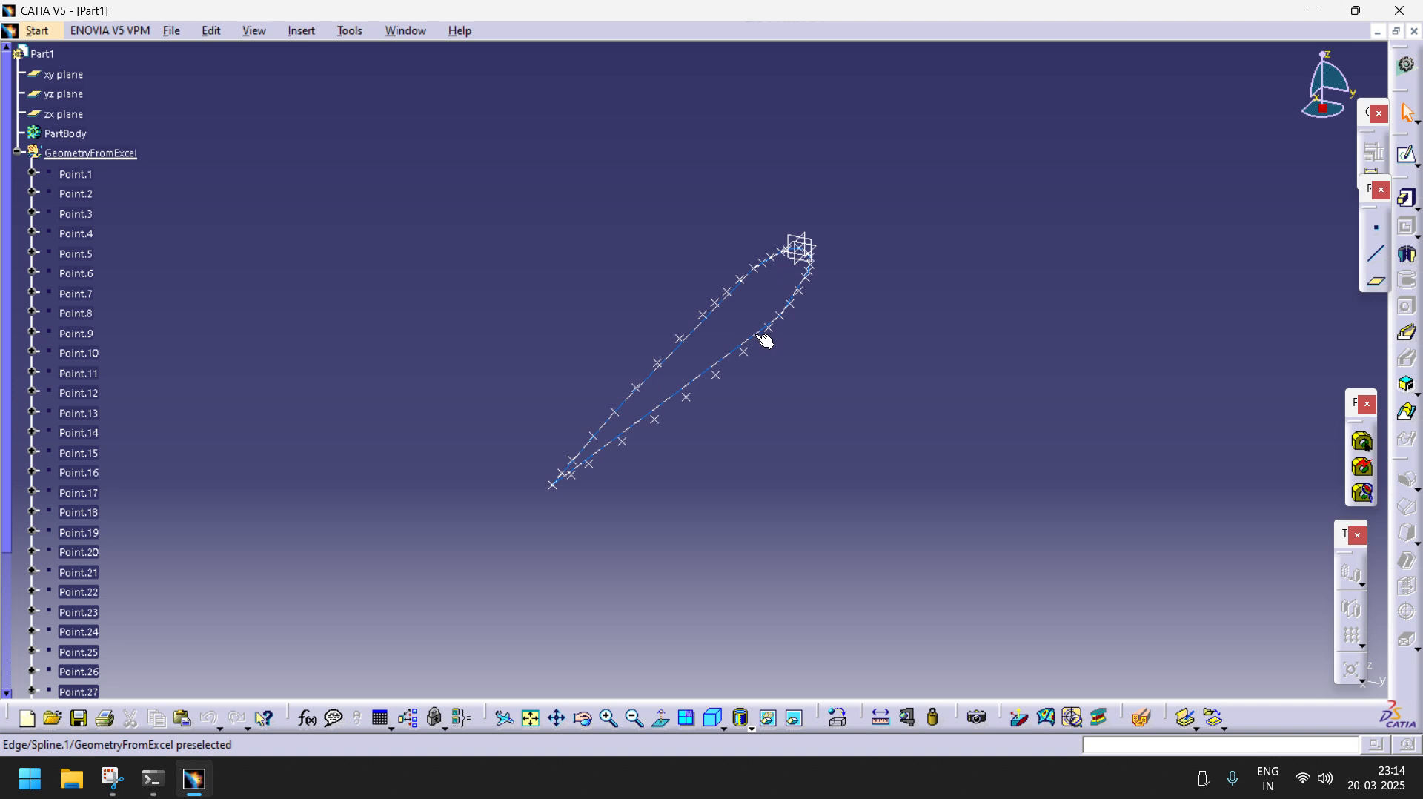
left_click(825, 248)
left_click(1407, 154)
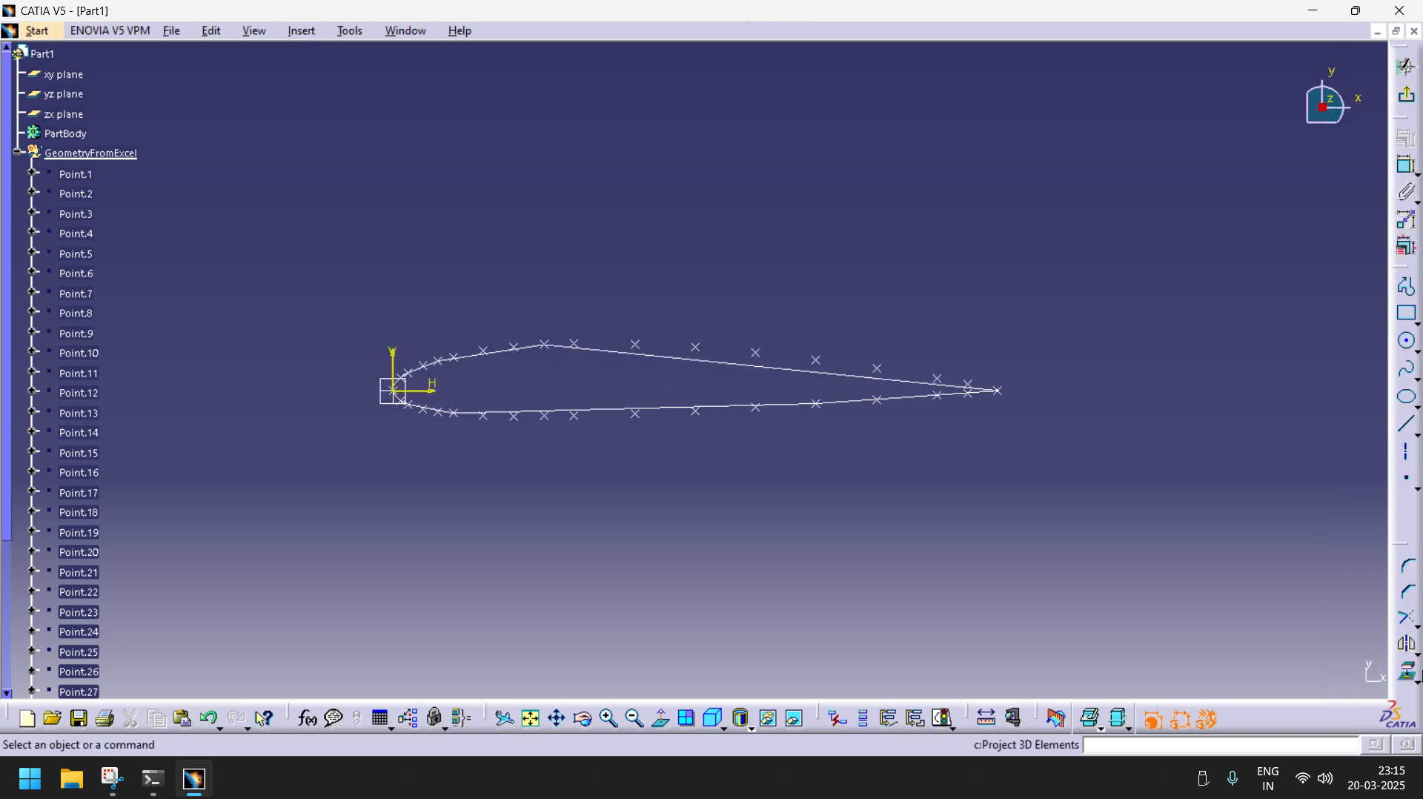
left_click(1413, 675)
left_click(789, 372)
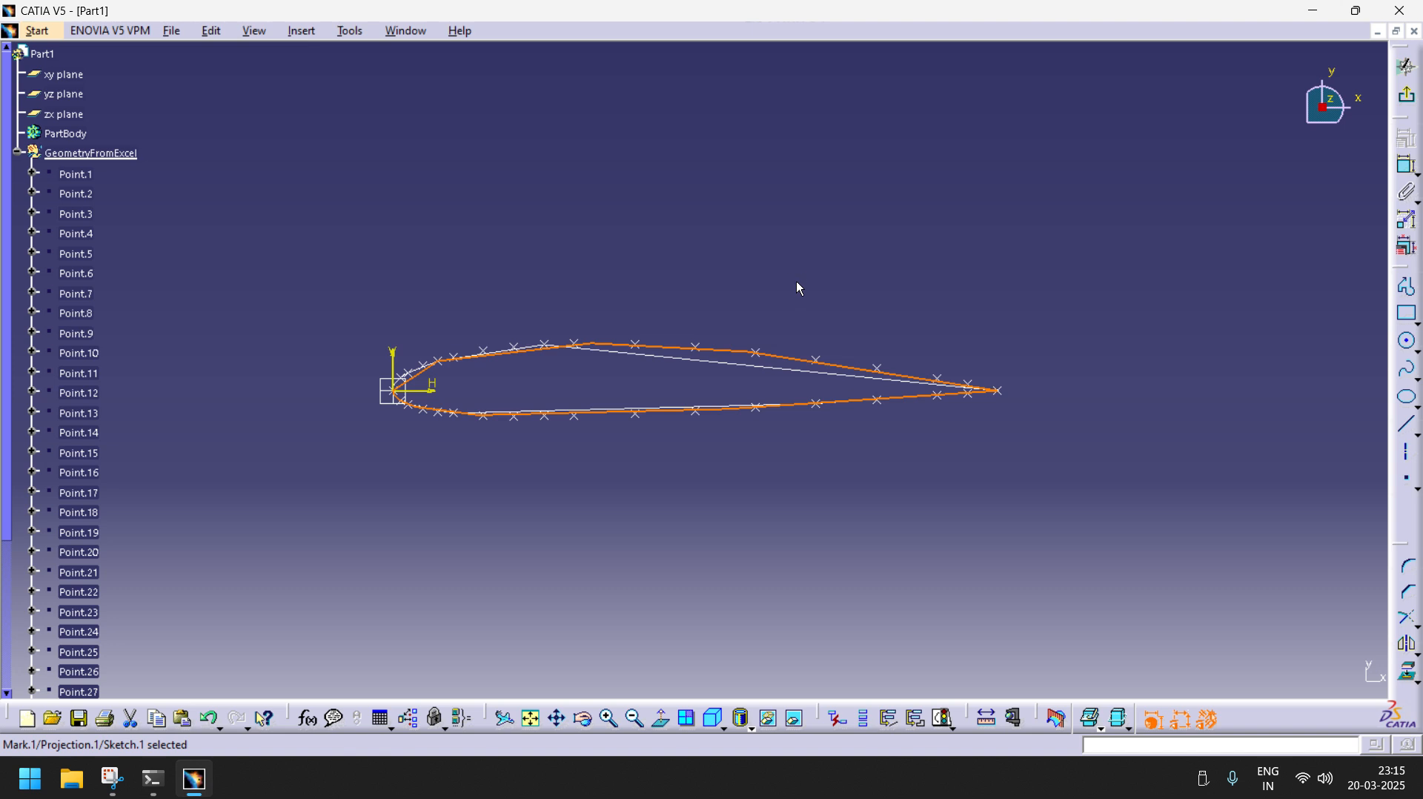
left_click(1406, 105)
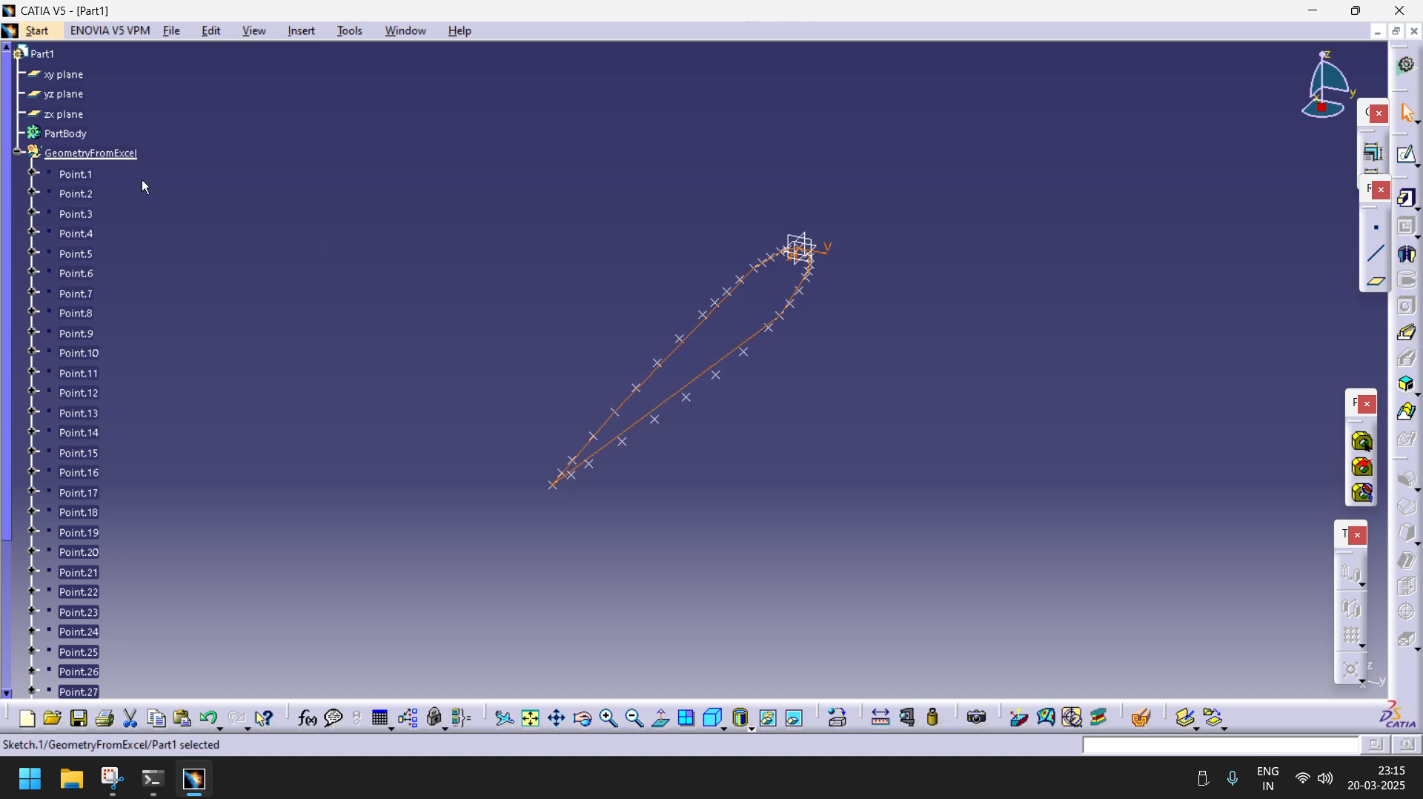
- Delete the GeometryFromExcel set and paste the copied airfoil curve into a new sketch on the xy plane
right_click(109, 152)
left_click(189, 412)
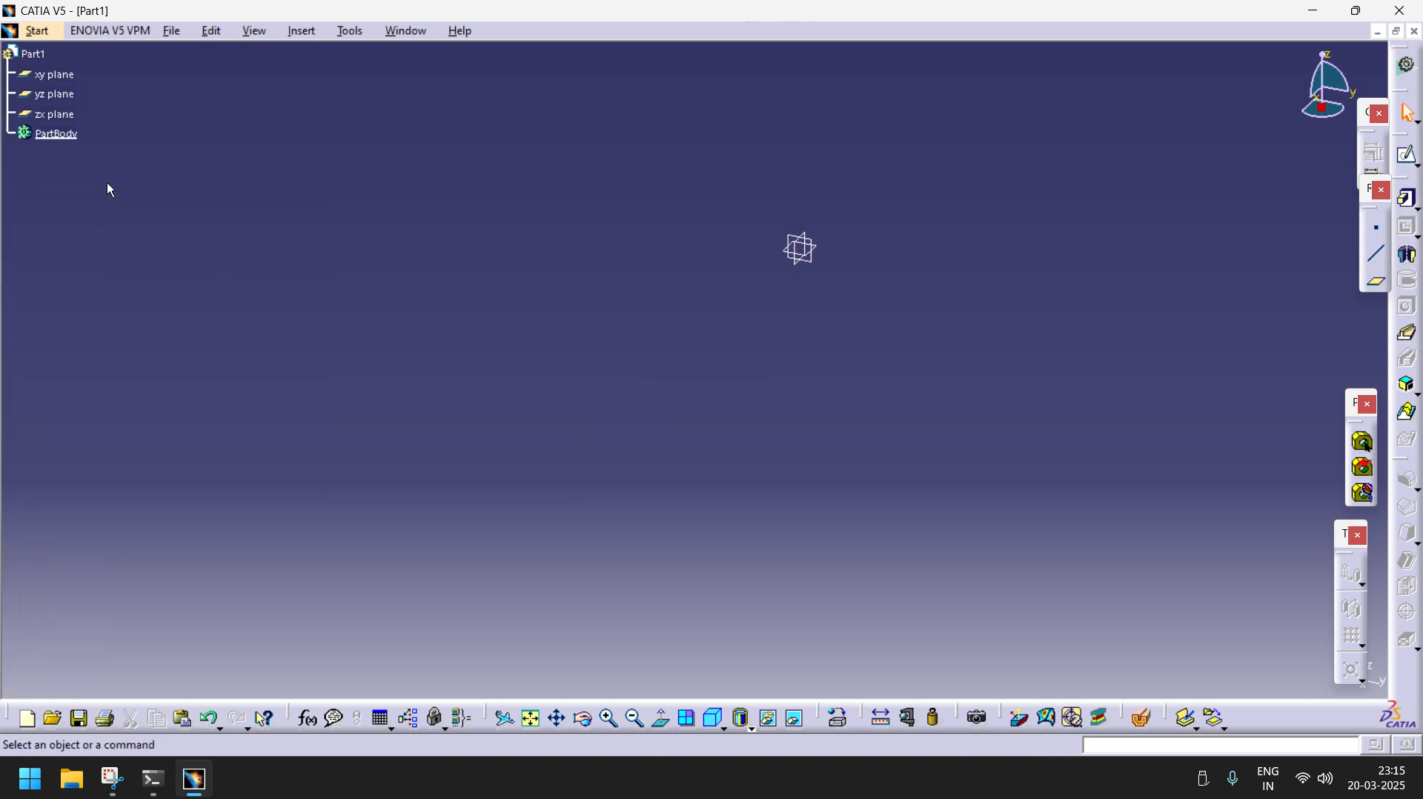
left_click(829, 252)
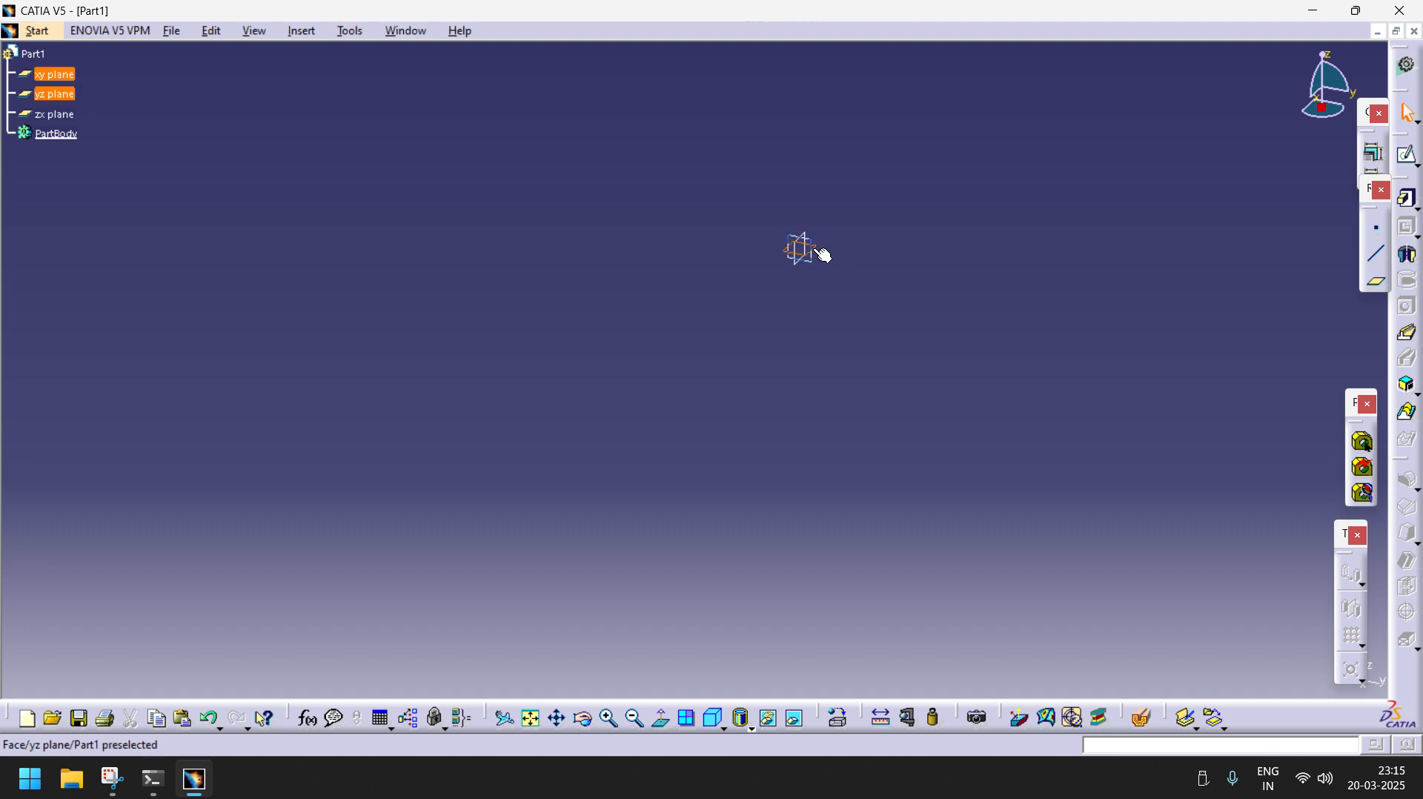
left_click(1408, 154)
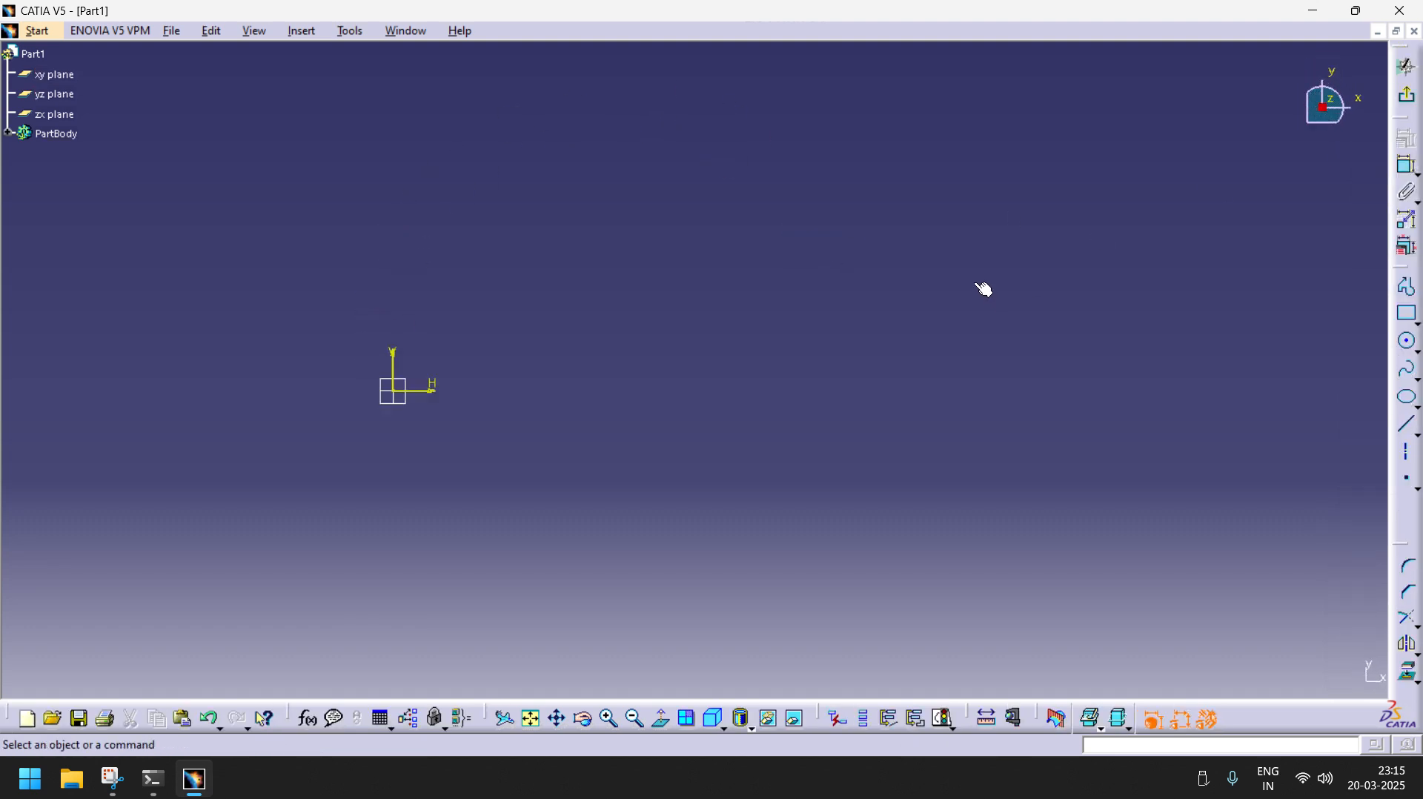
key("ctrl+v")
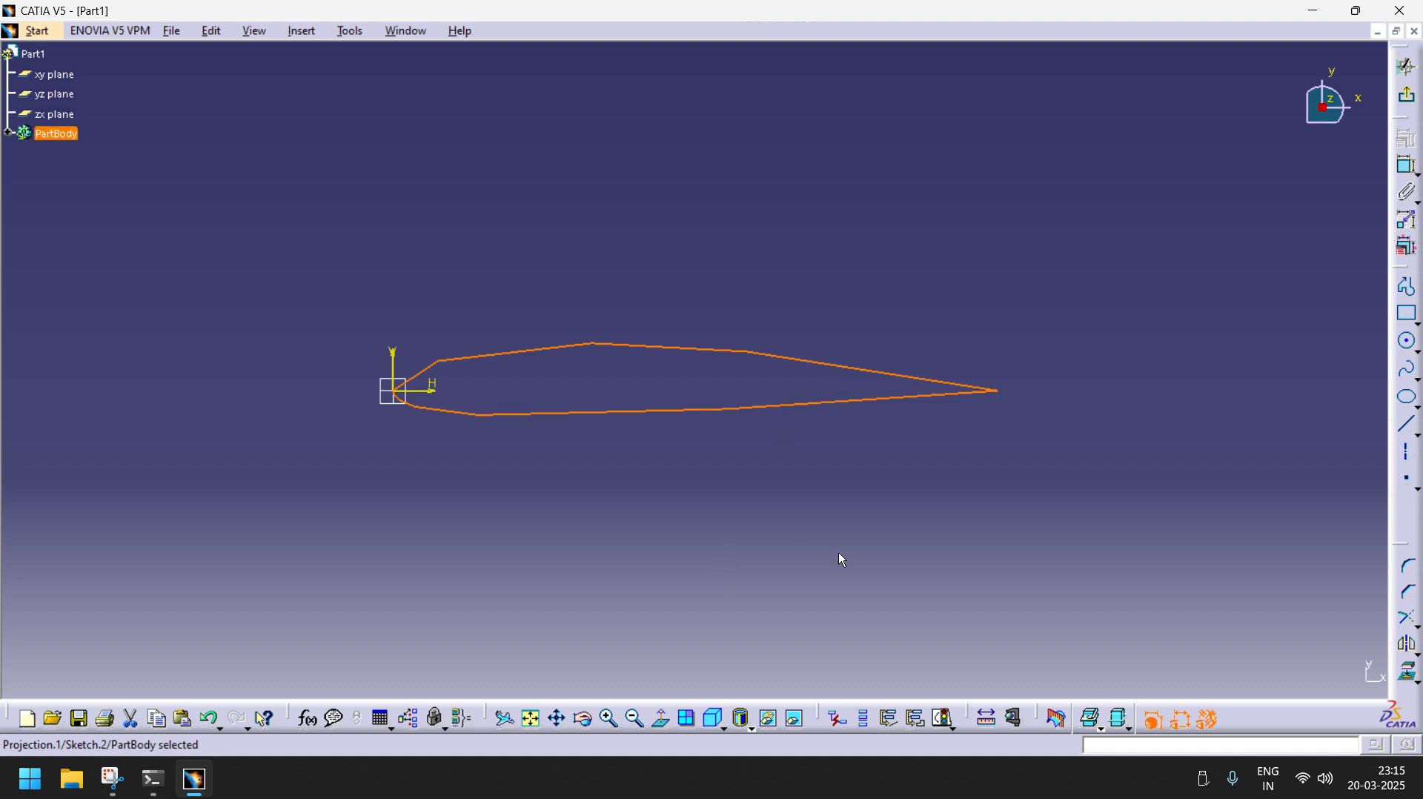
- Scale a duplicate of the airfoil curve by a factor of 100 about the sketch origin
left_click(1418, 654)
left_click(1379, 665)
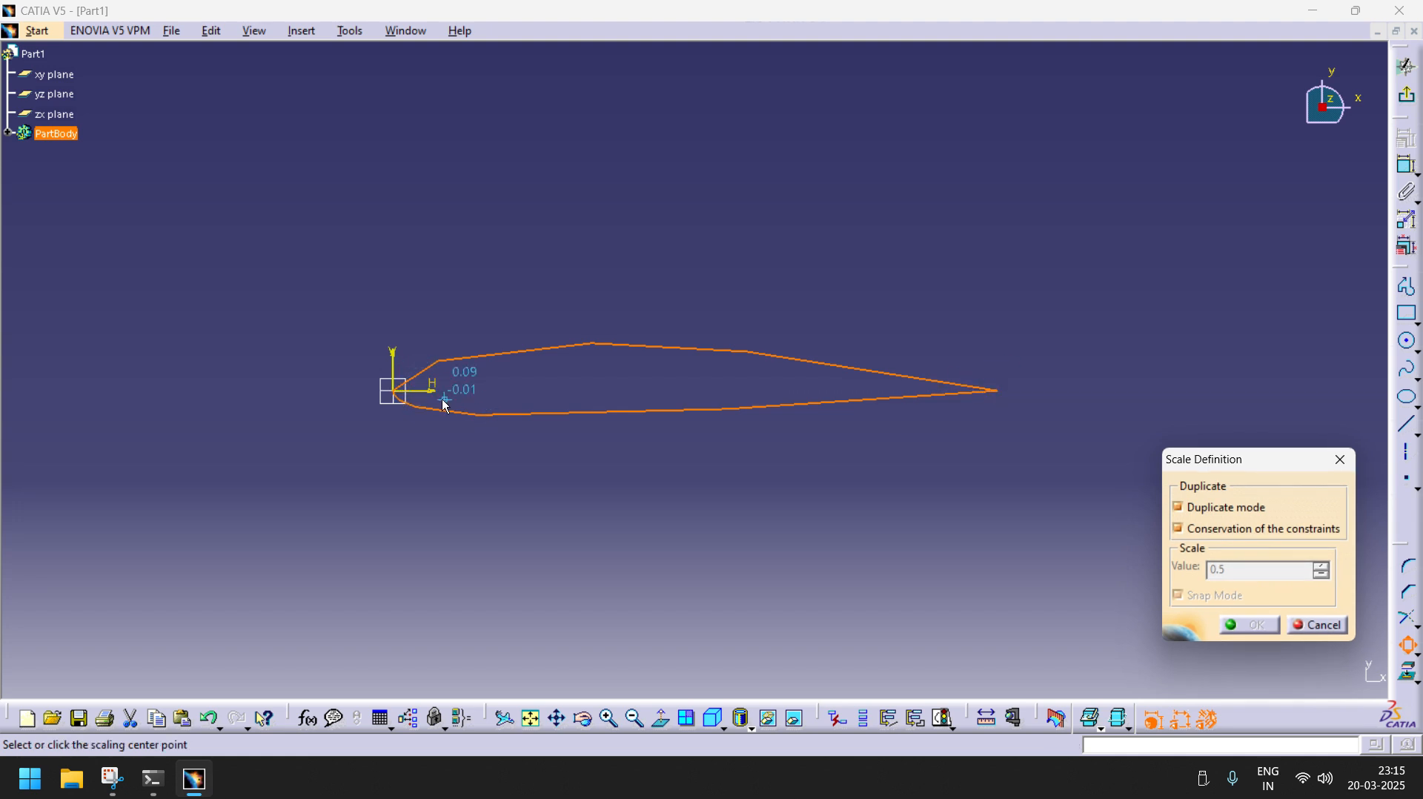
left_click(401, 394)
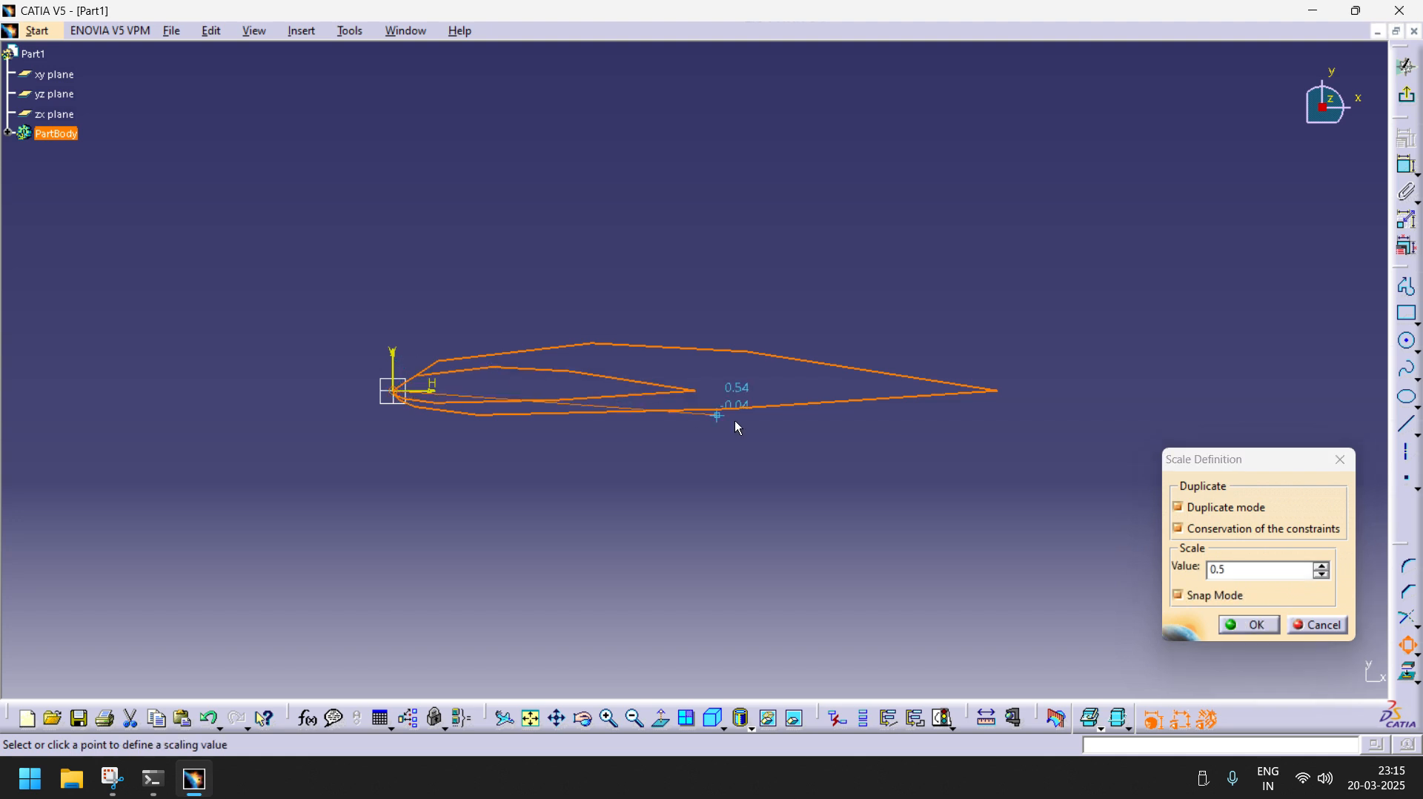
double_click(1233, 570)
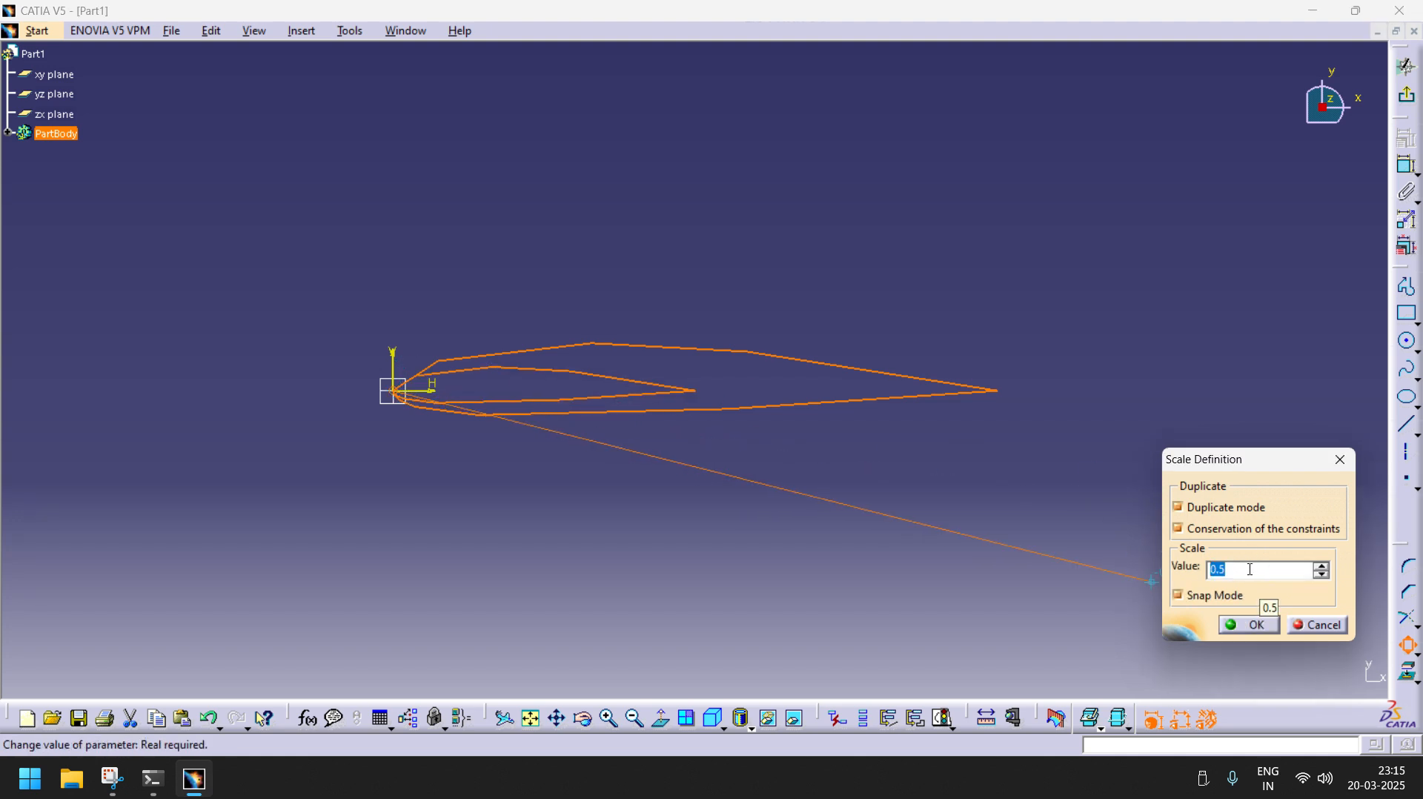
type("100")
left_click(1247, 625)
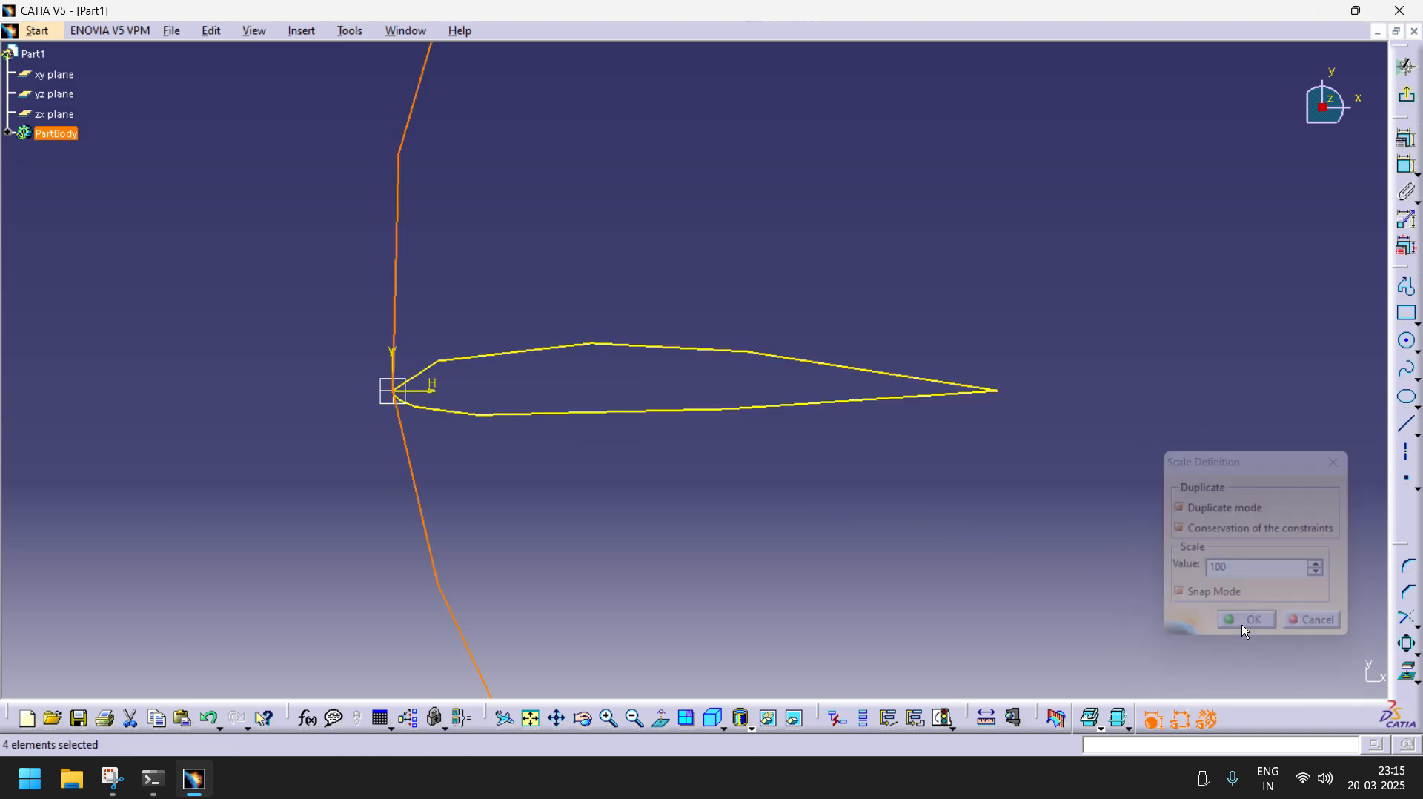
- Apply a Fix constraint to the enlarged airfoil curve
left_click(531, 725)
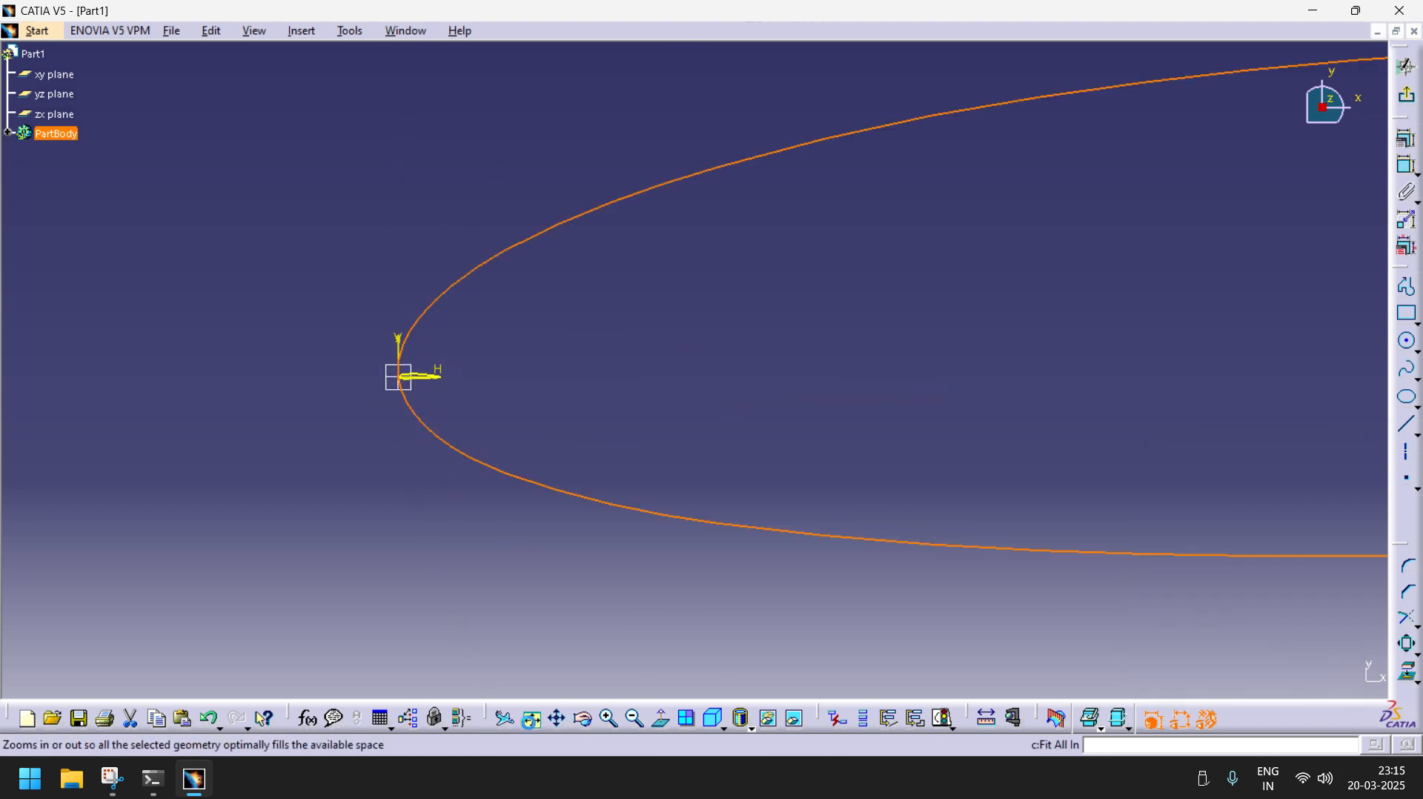
left_click(1417, 149)
left_click(1287, 471)
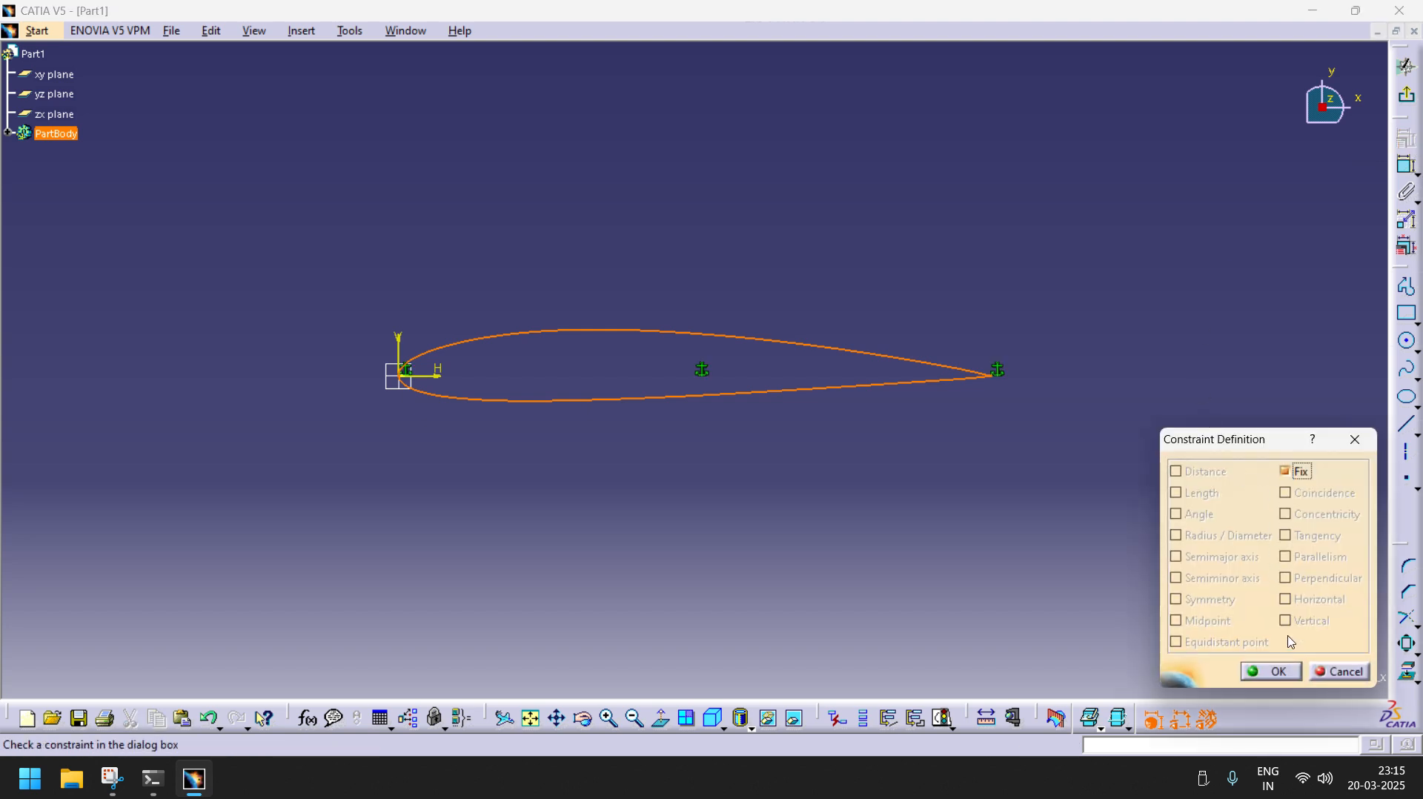
left_click(1270, 672)
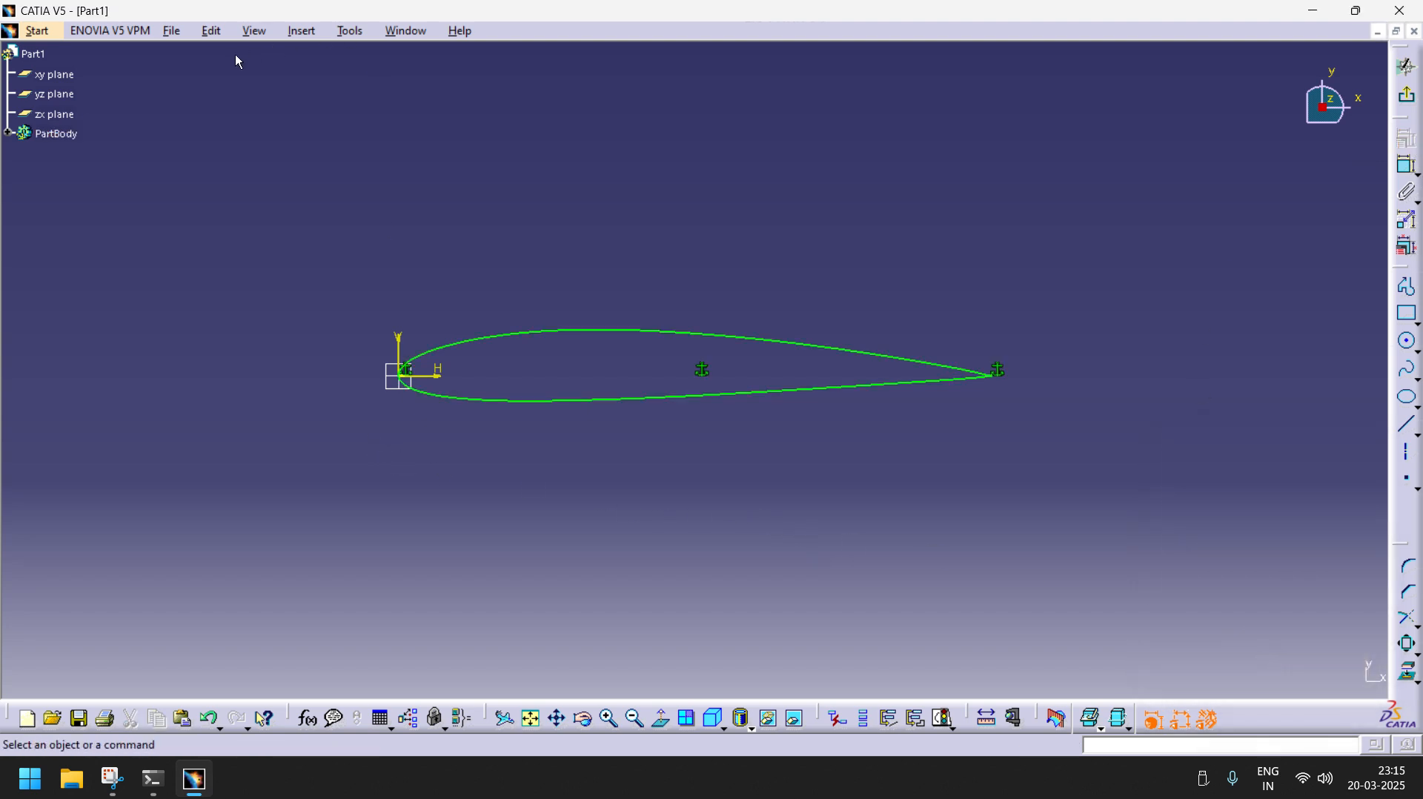
- Delete the small original airfoil curve at the sketch origin, keeping the enlarged one, and exit the sketch
left_click(252, 33)
left_click(300, 323)
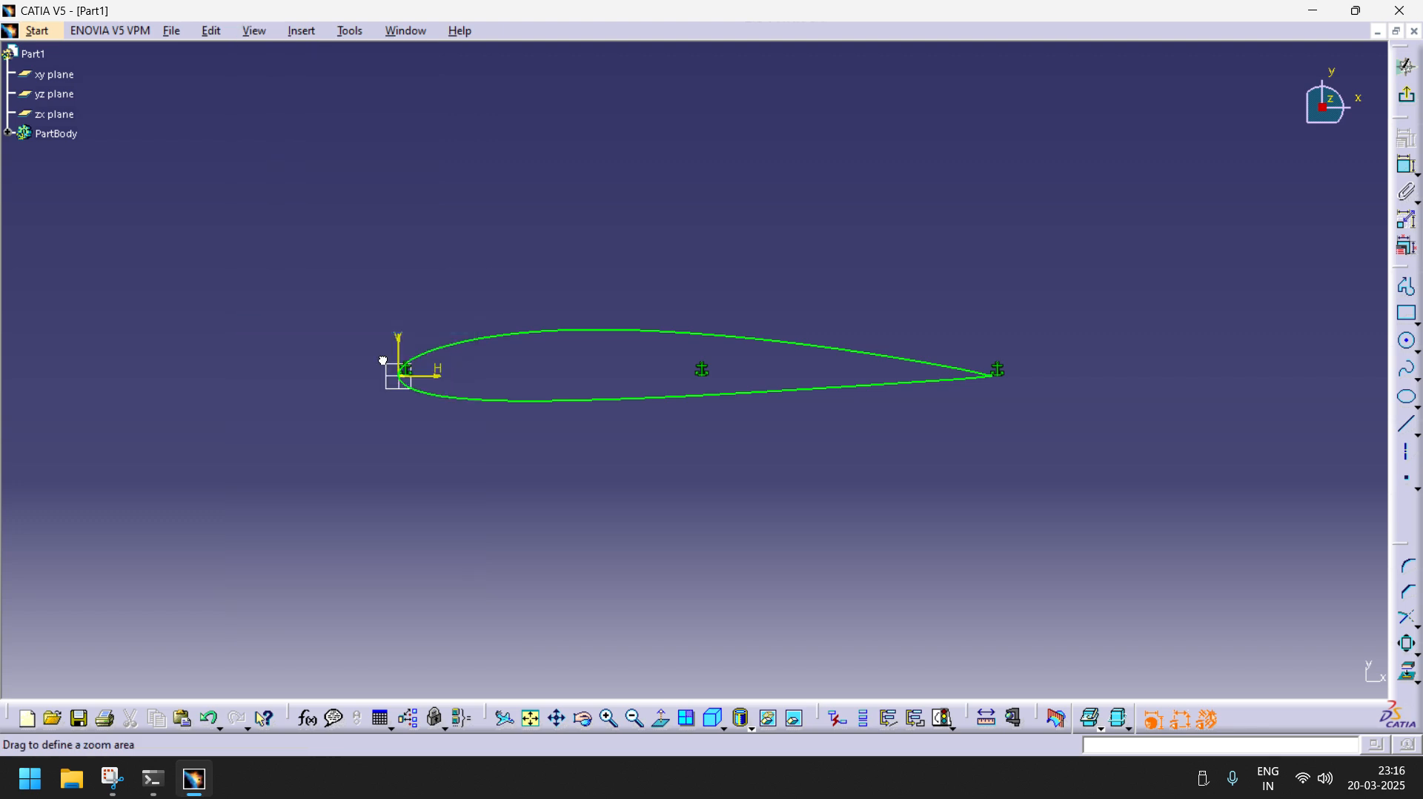
left_click_drag(383, 361, 450, 399)
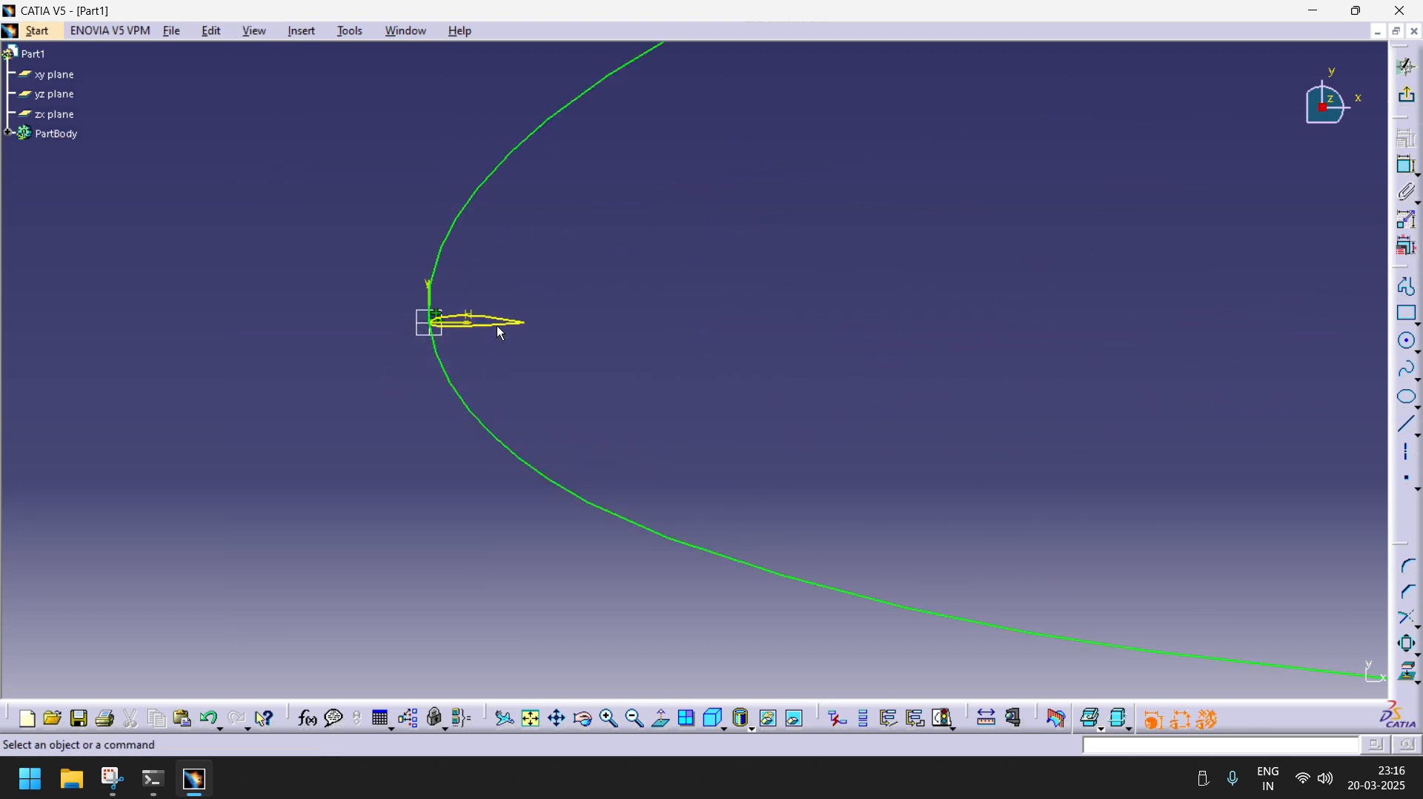
left_click(499, 324)
left_click(1406, 94)
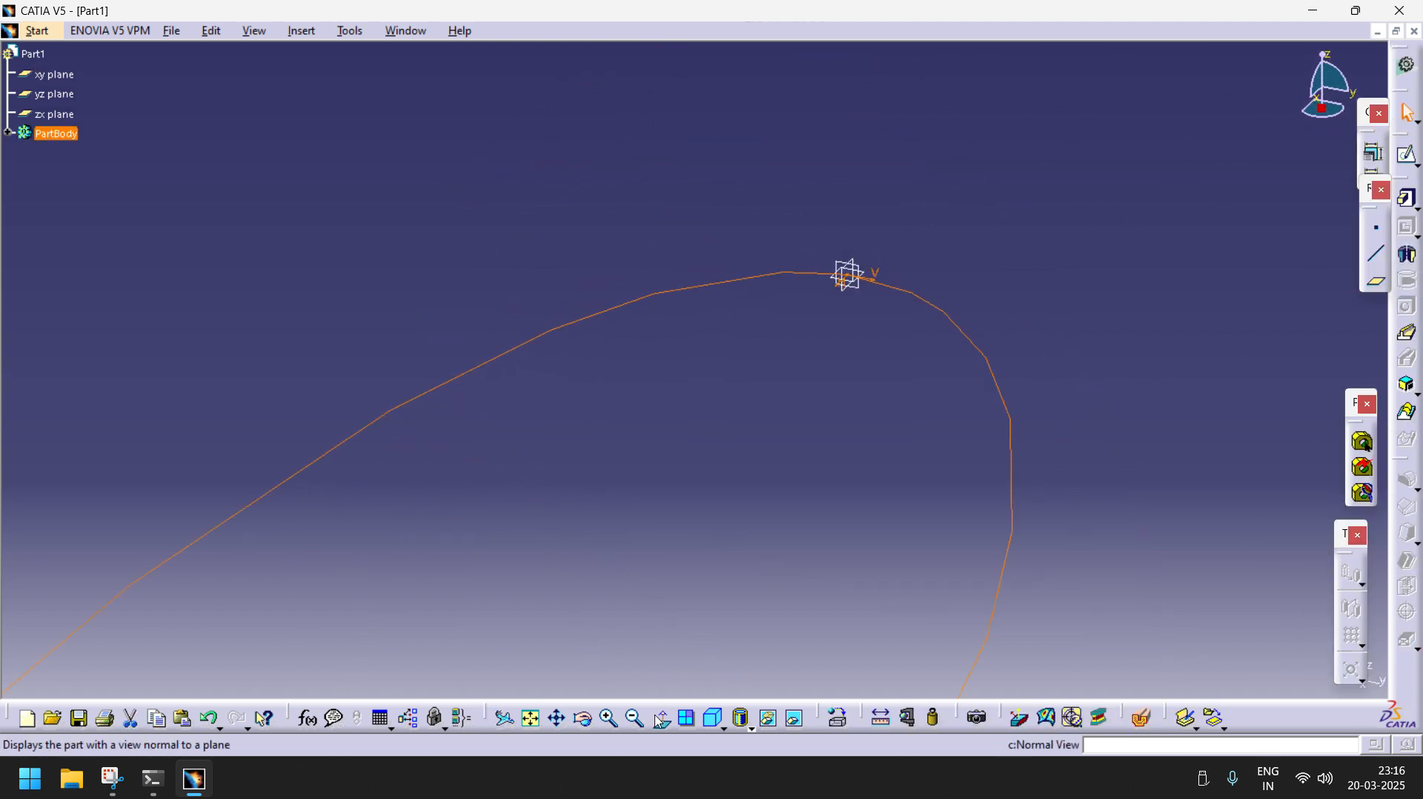
- Pad the enlarged airfoil sketch to a length of 150 mm
left_click(531, 719)
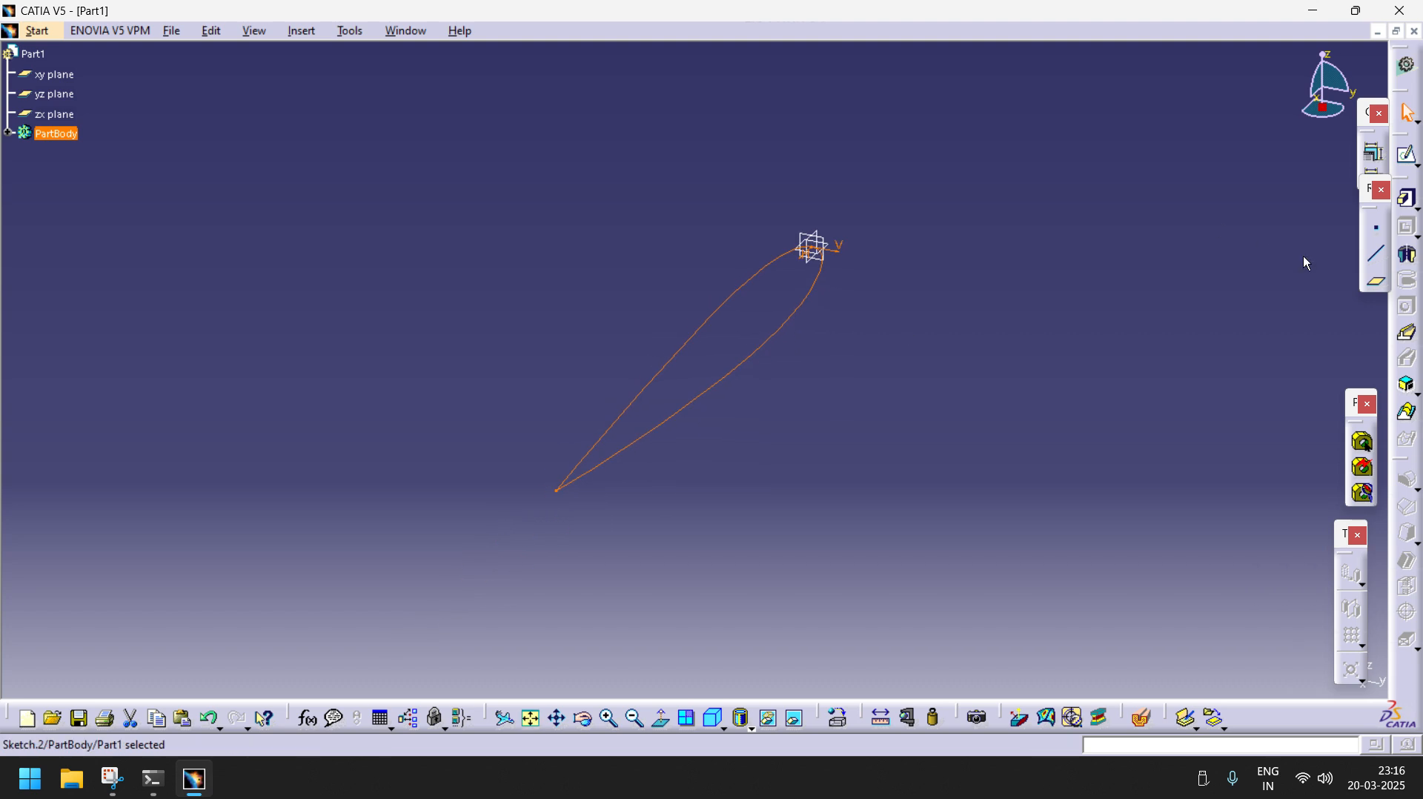
left_click(1408, 199)
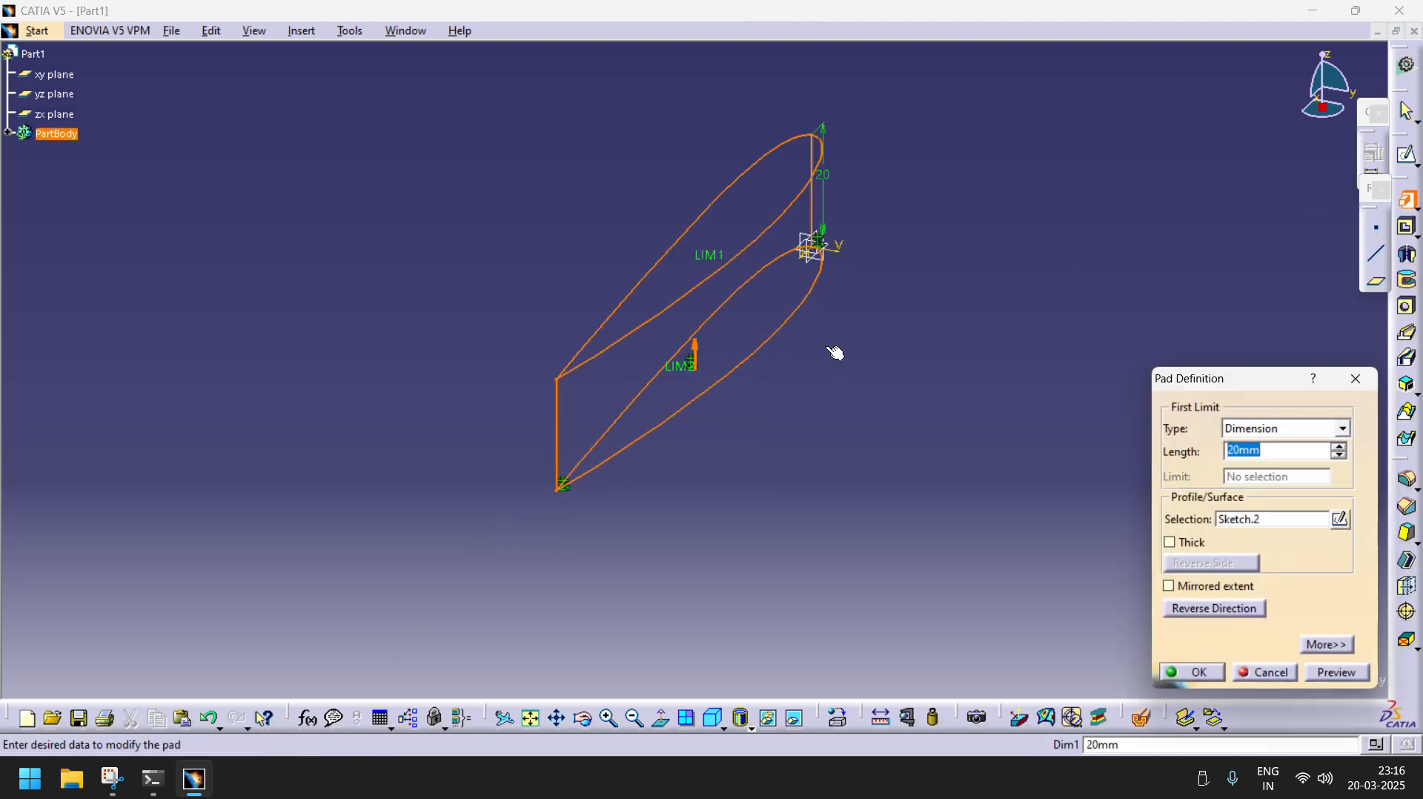
type("100")
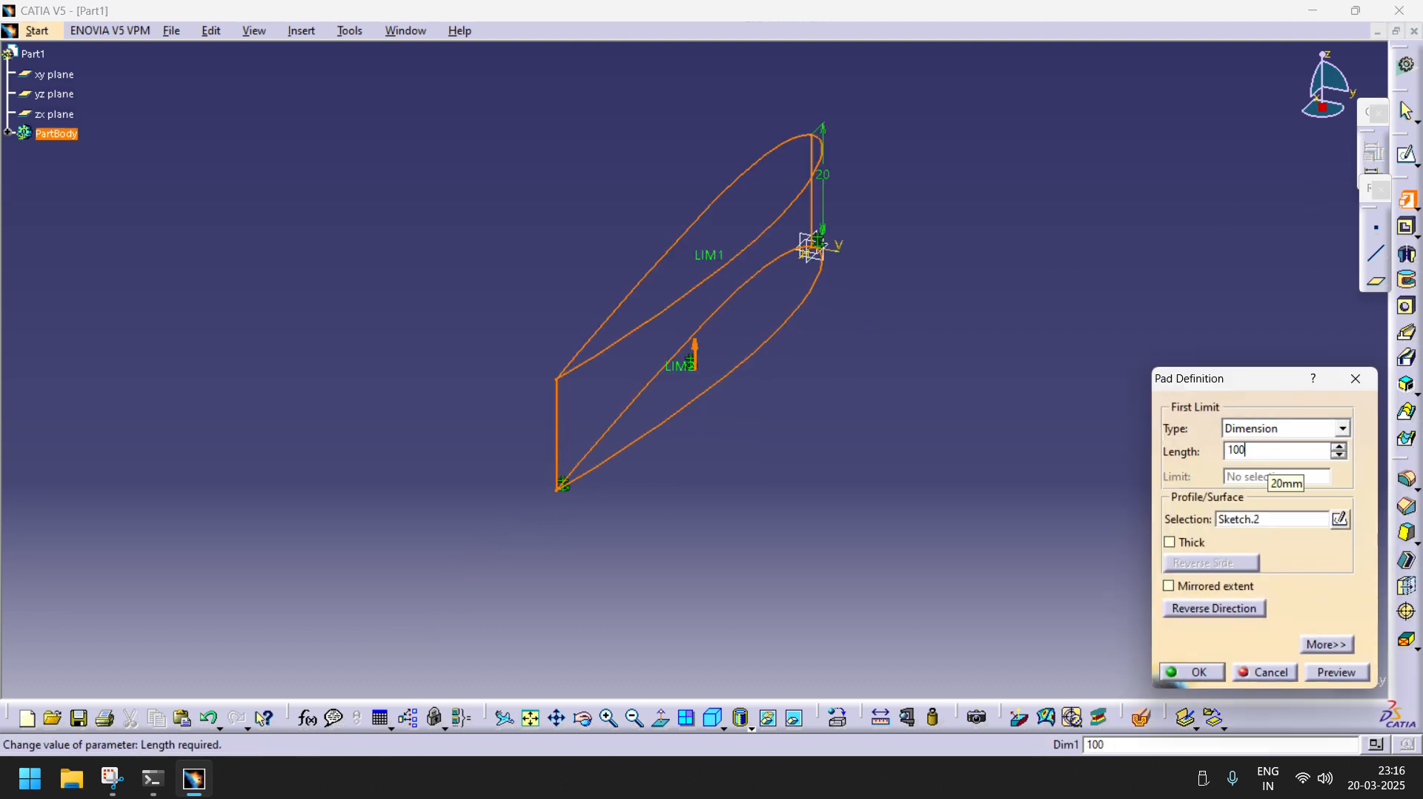
key("BackSpace")
key("BackSpace")
type("150")
key("Return")
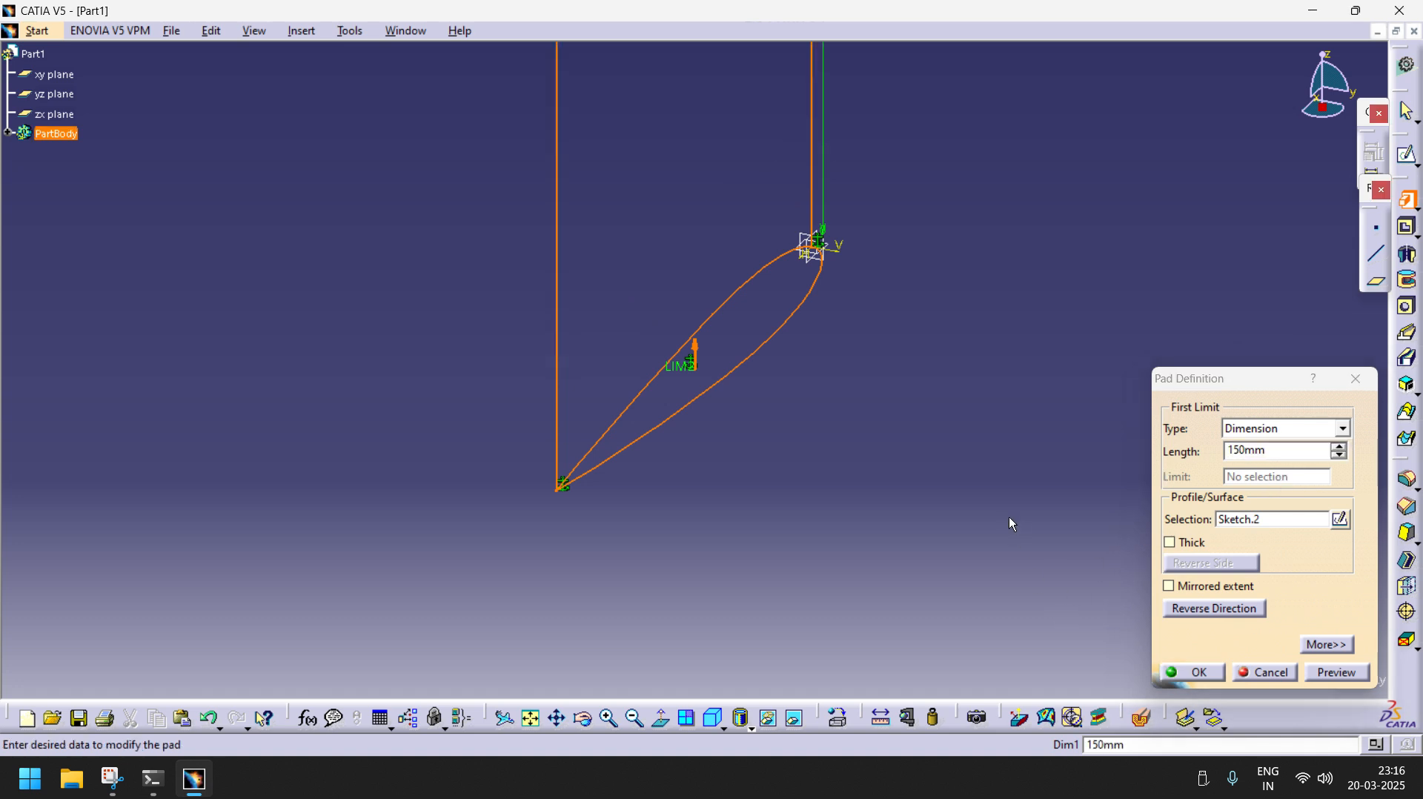
left_click(1207, 677)
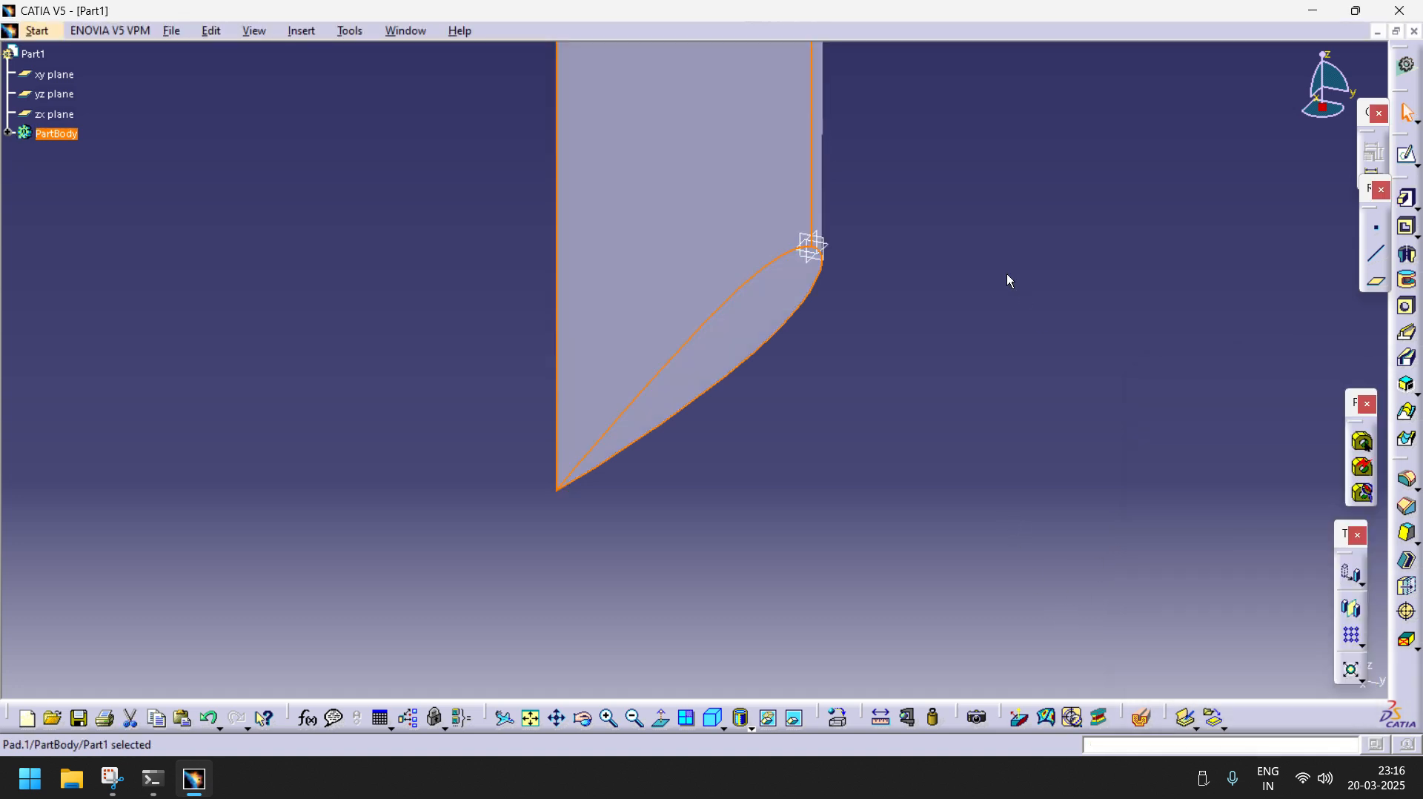
- Save the wing part to the Desktop as "semi span wing" and close CATIA
middle_click_drag(1010, 276, 963, 280)
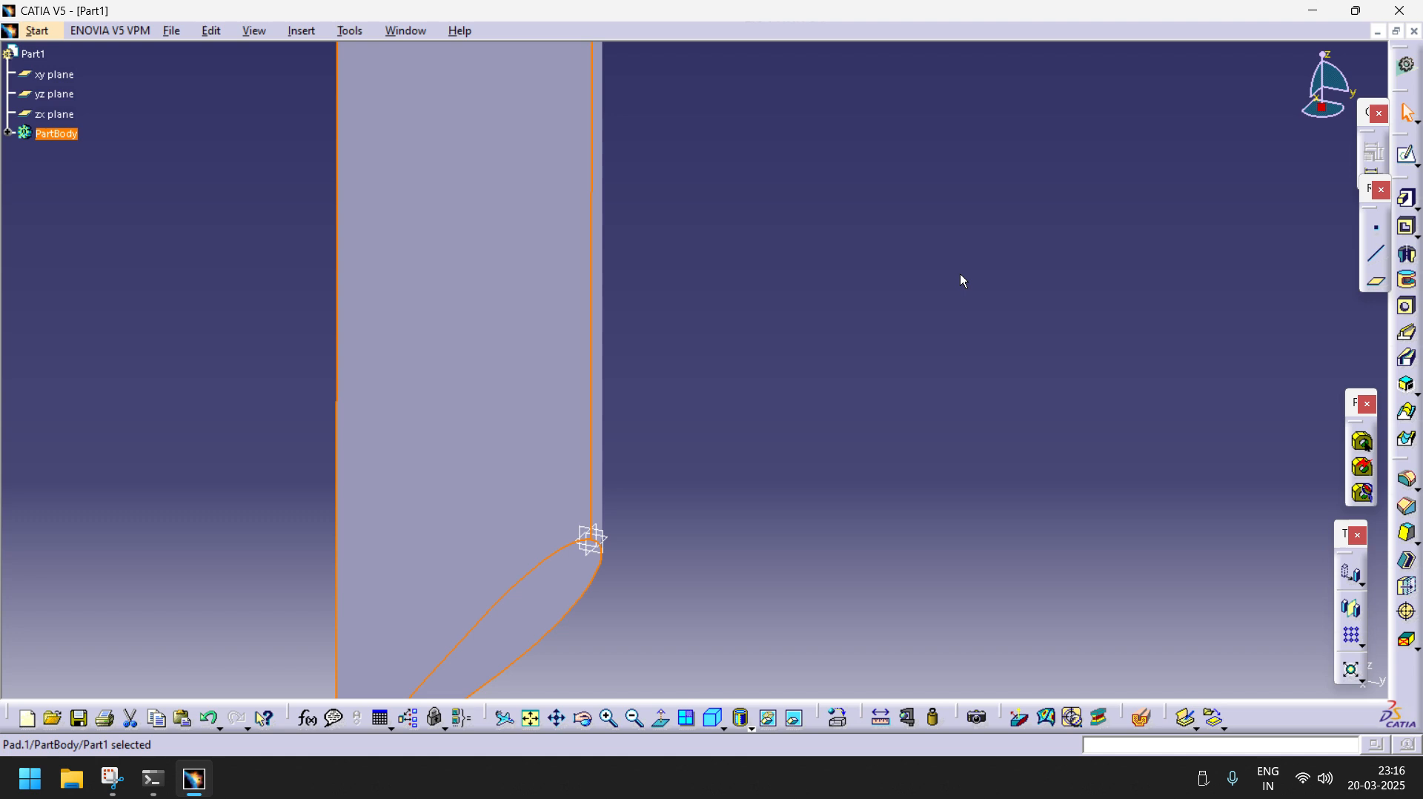
left_click(531, 718)
left_click(918, 531)
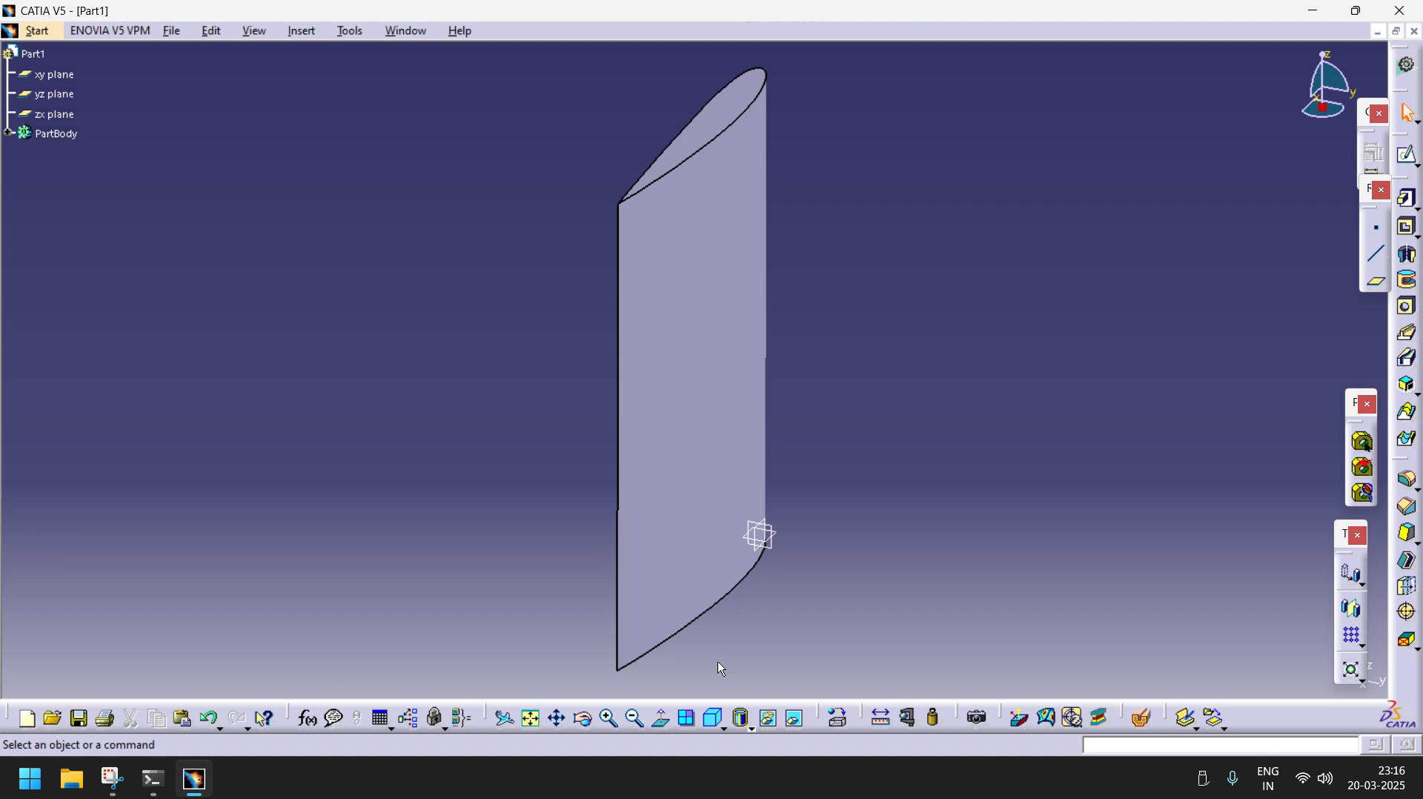
left_click(583, 717)
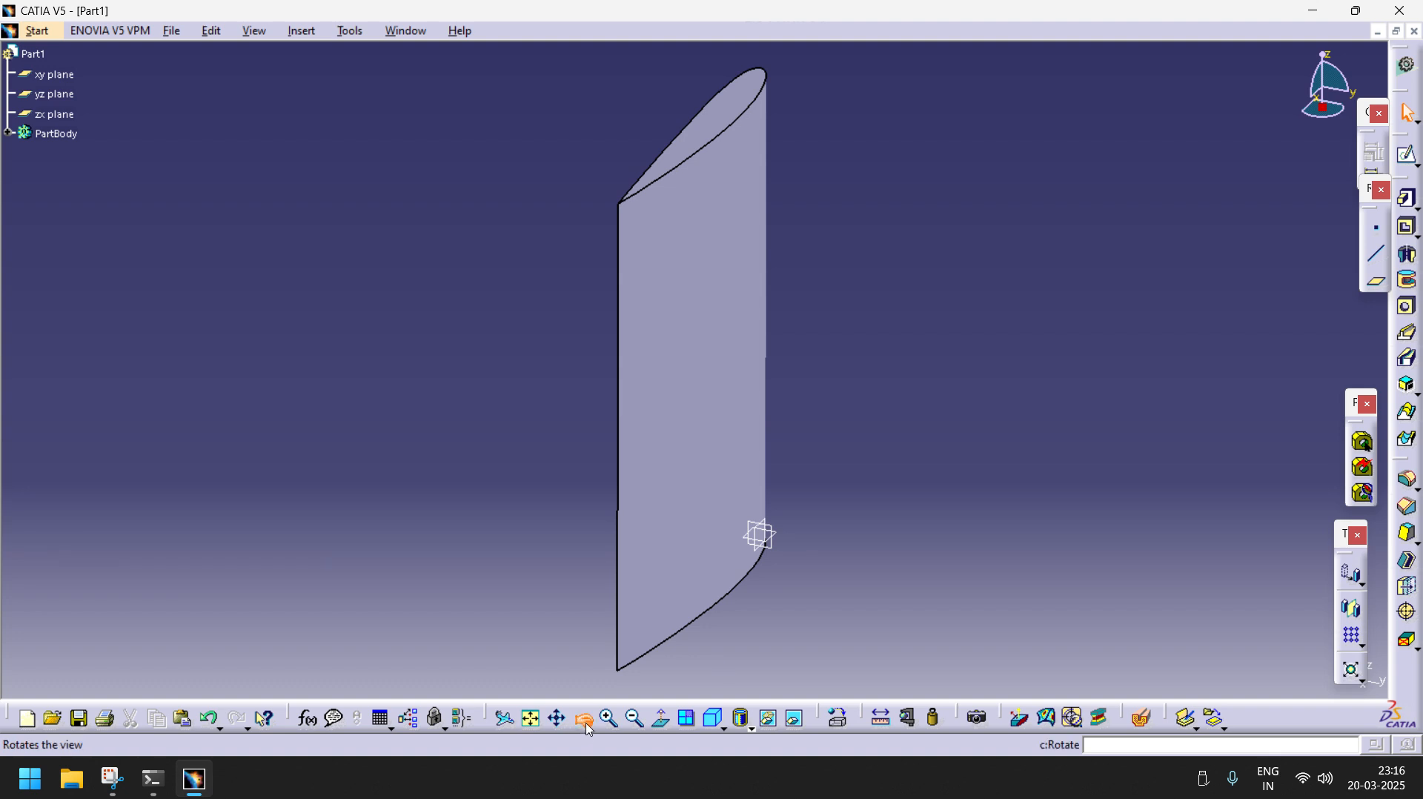
left_click_drag(734, 638, 296, 136)
left_click(172, 30)
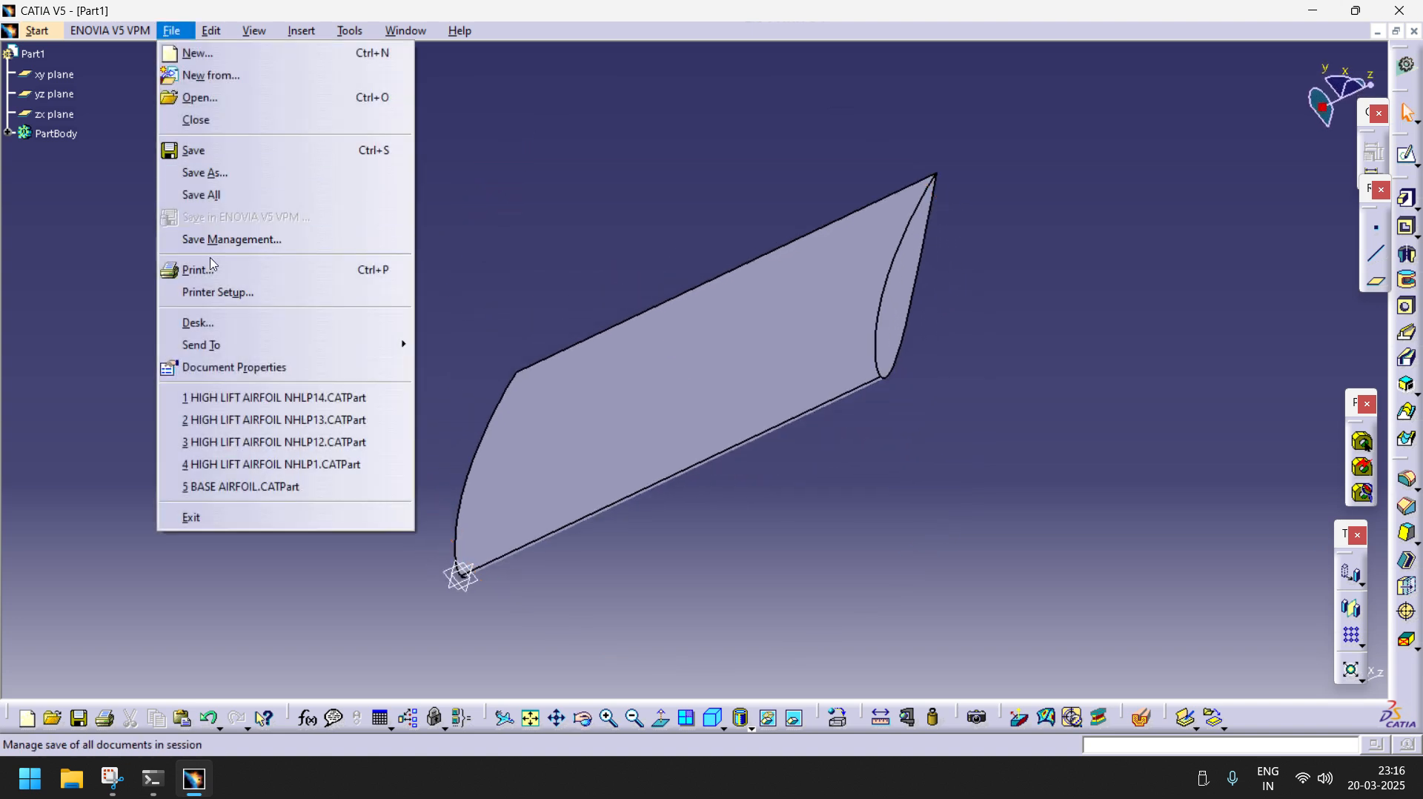
left_click(207, 172)
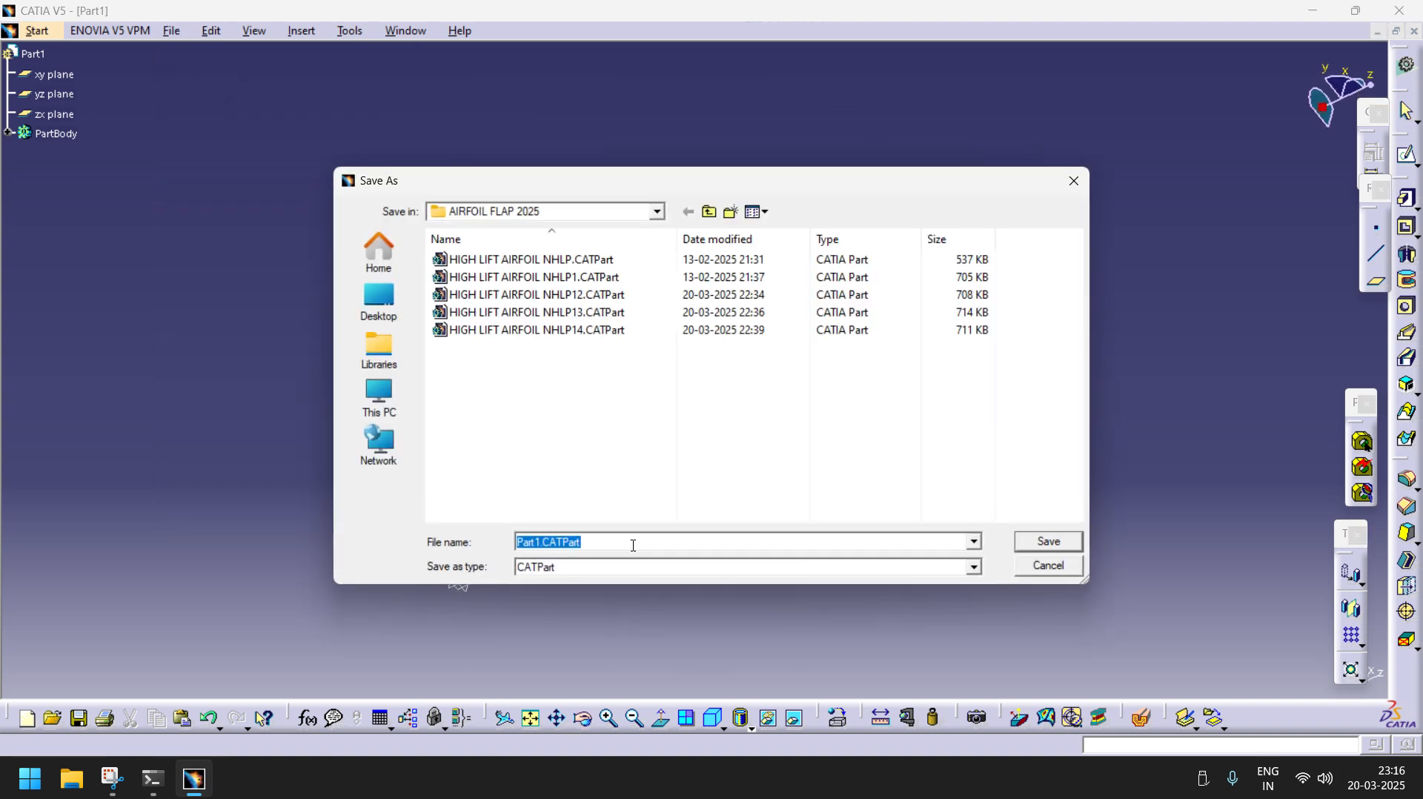
left_click(379, 300)
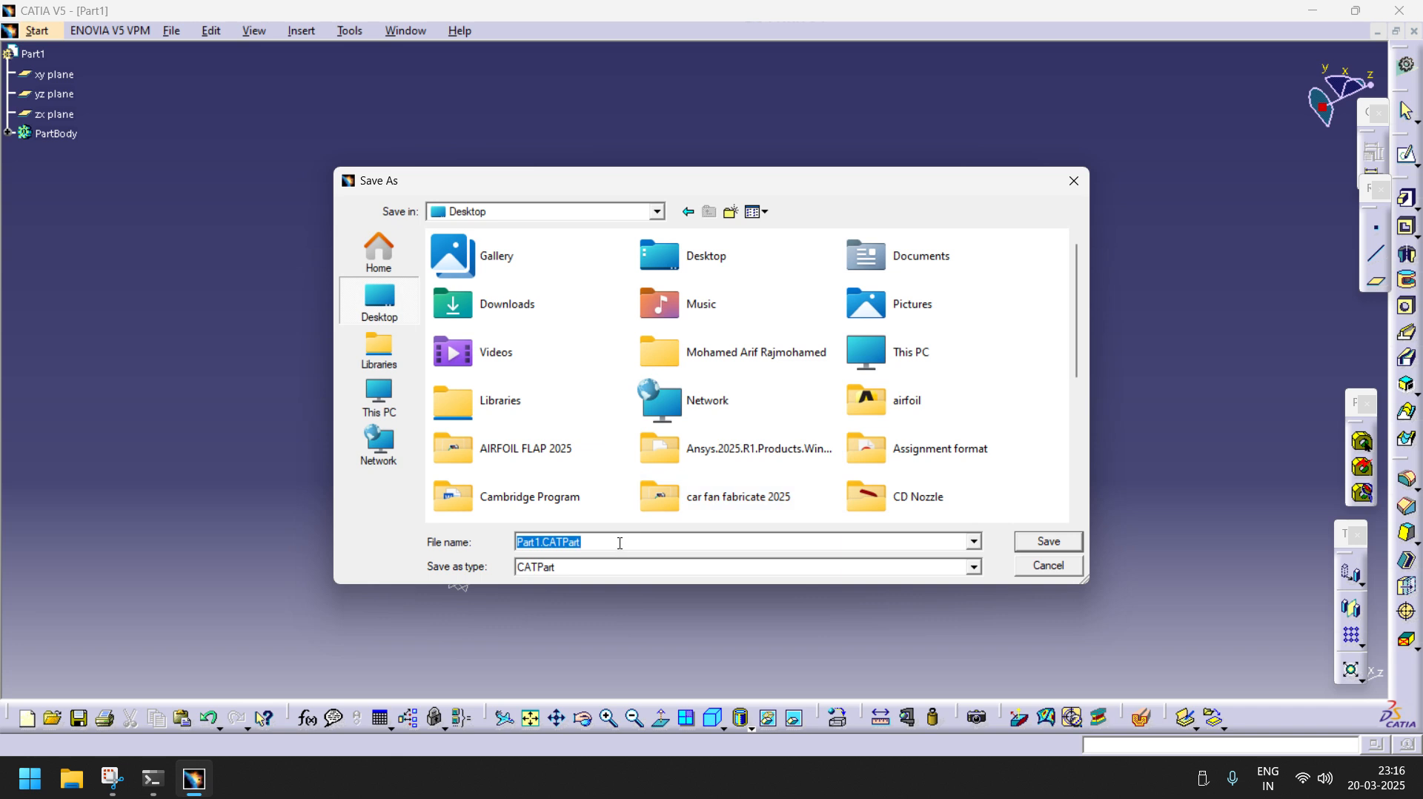
type("semi span wing")
left_click(1047, 543)
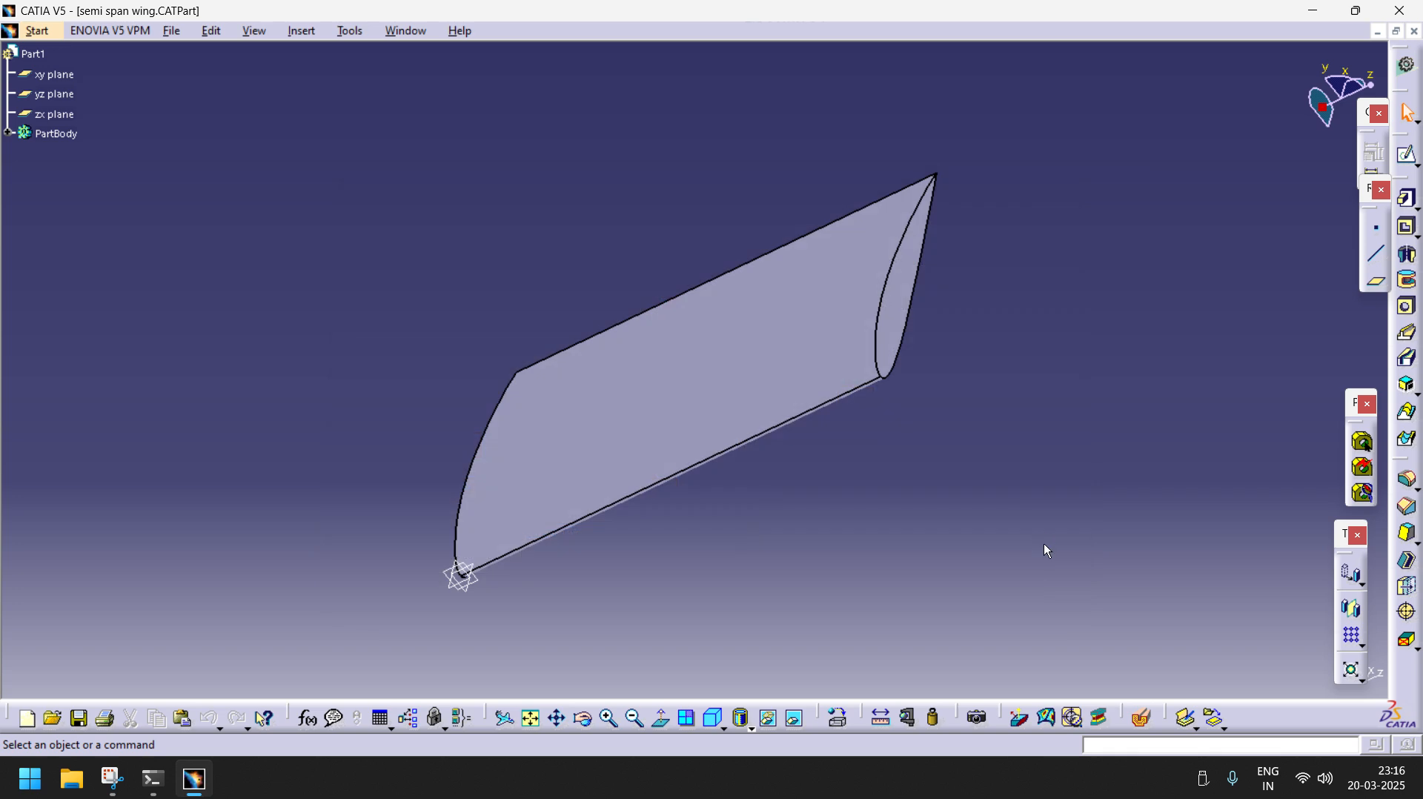
left_click(1400, 10)
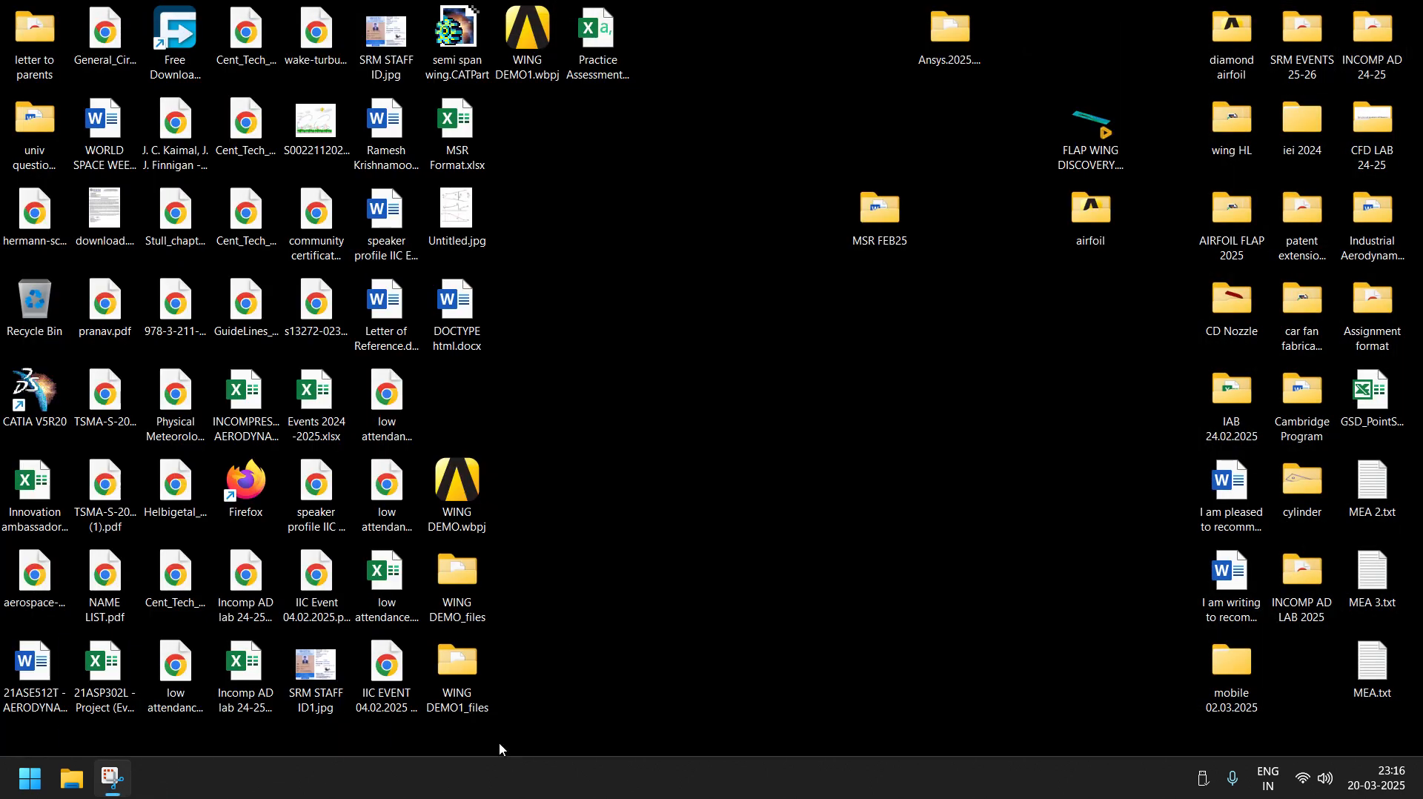
- Launch Ansys Workbench 2025 R1 and add a Fluid Flow (Fluent) analysis system to the project schematic
left_click(29, 777)
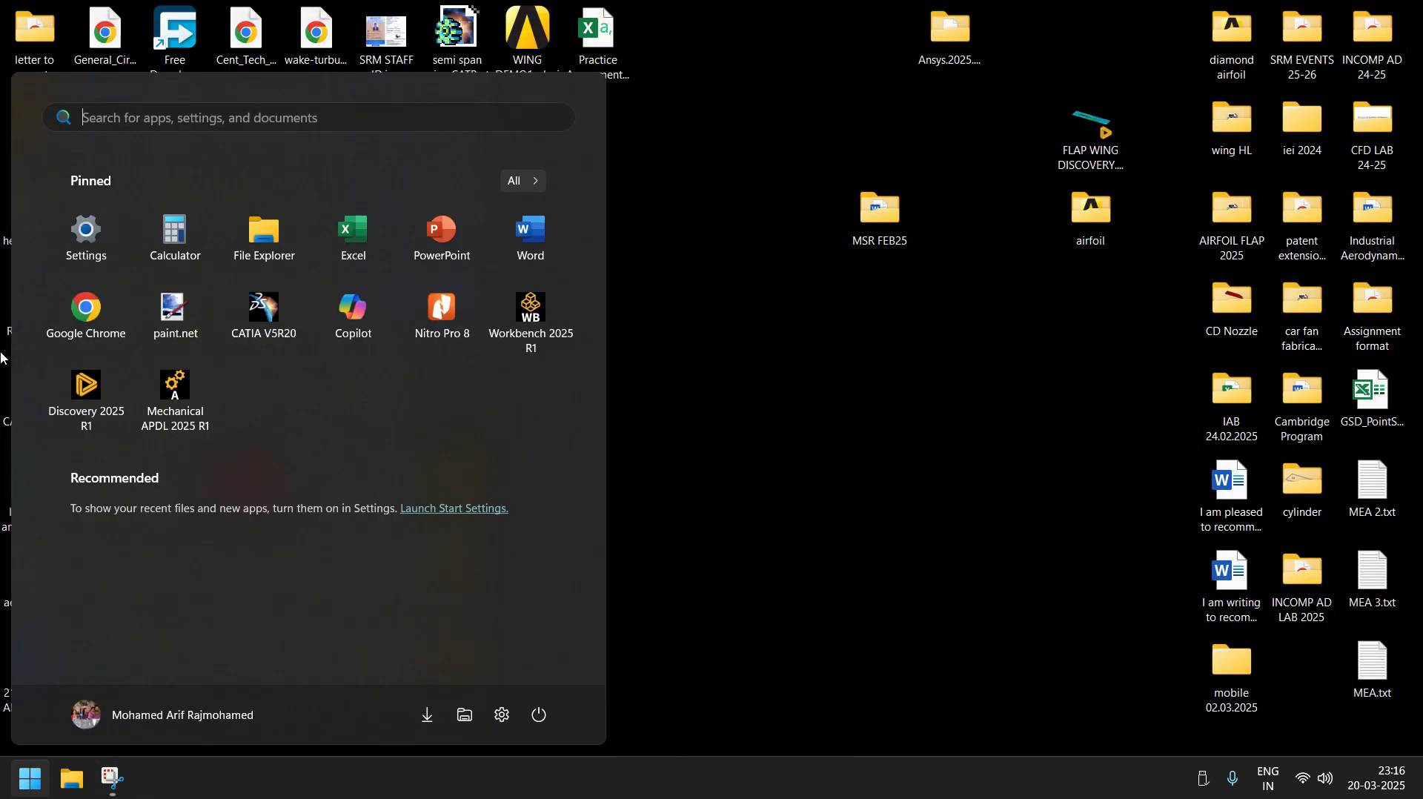
left_click(534, 315)
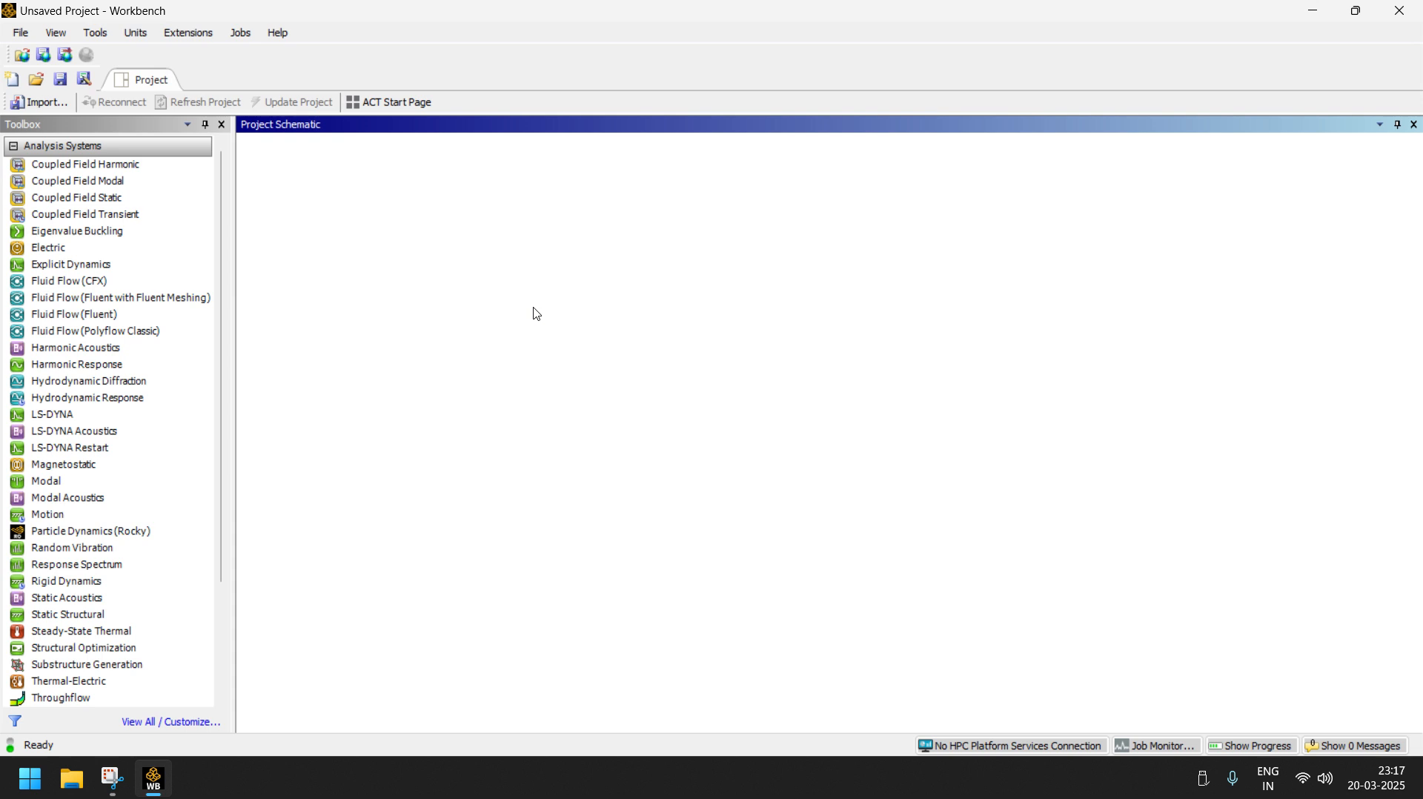
left_click_drag(71, 319, 360, 238)
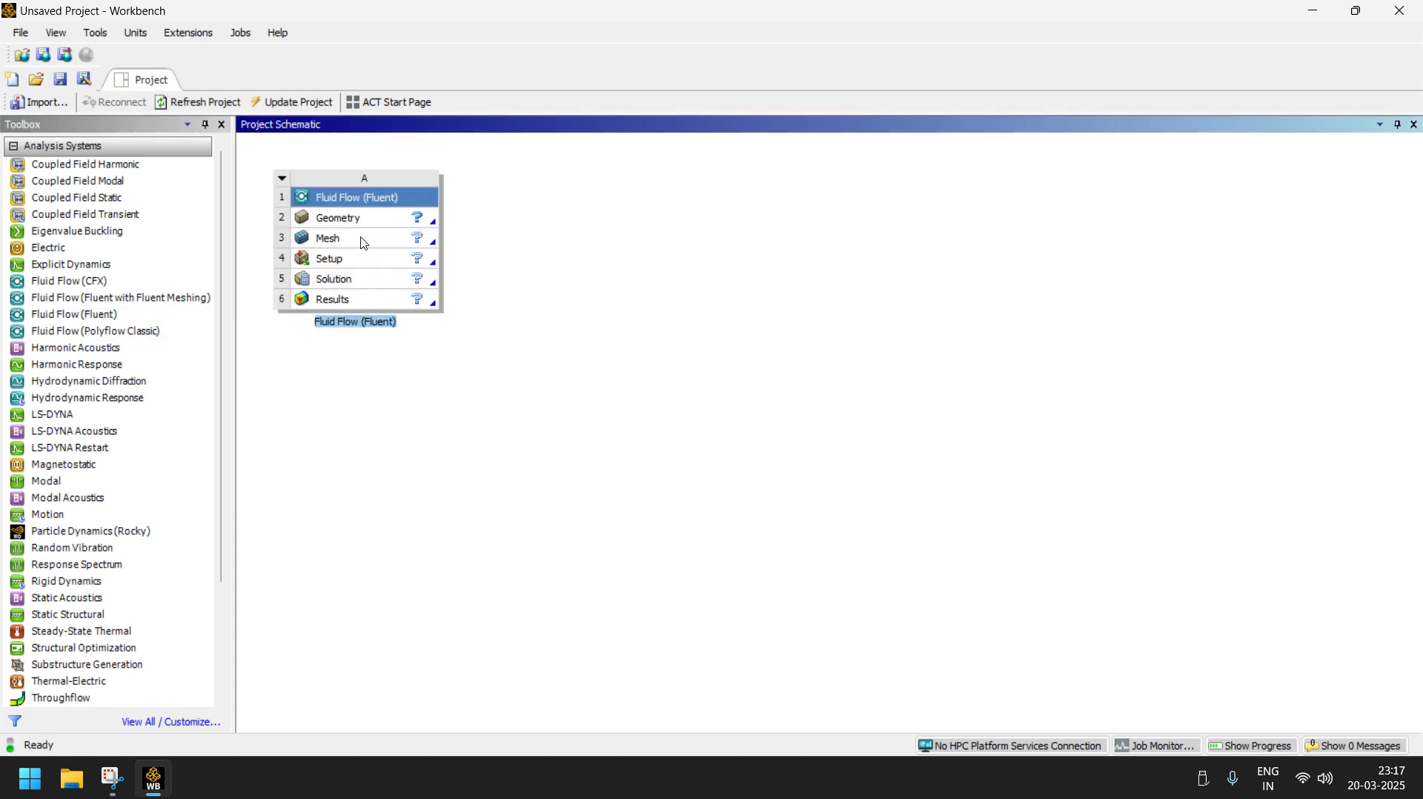
- Import semi span wing.CATPart from the Desktop as the geometry of the Fluid Flow (Fluent) system
right_click(388, 217)
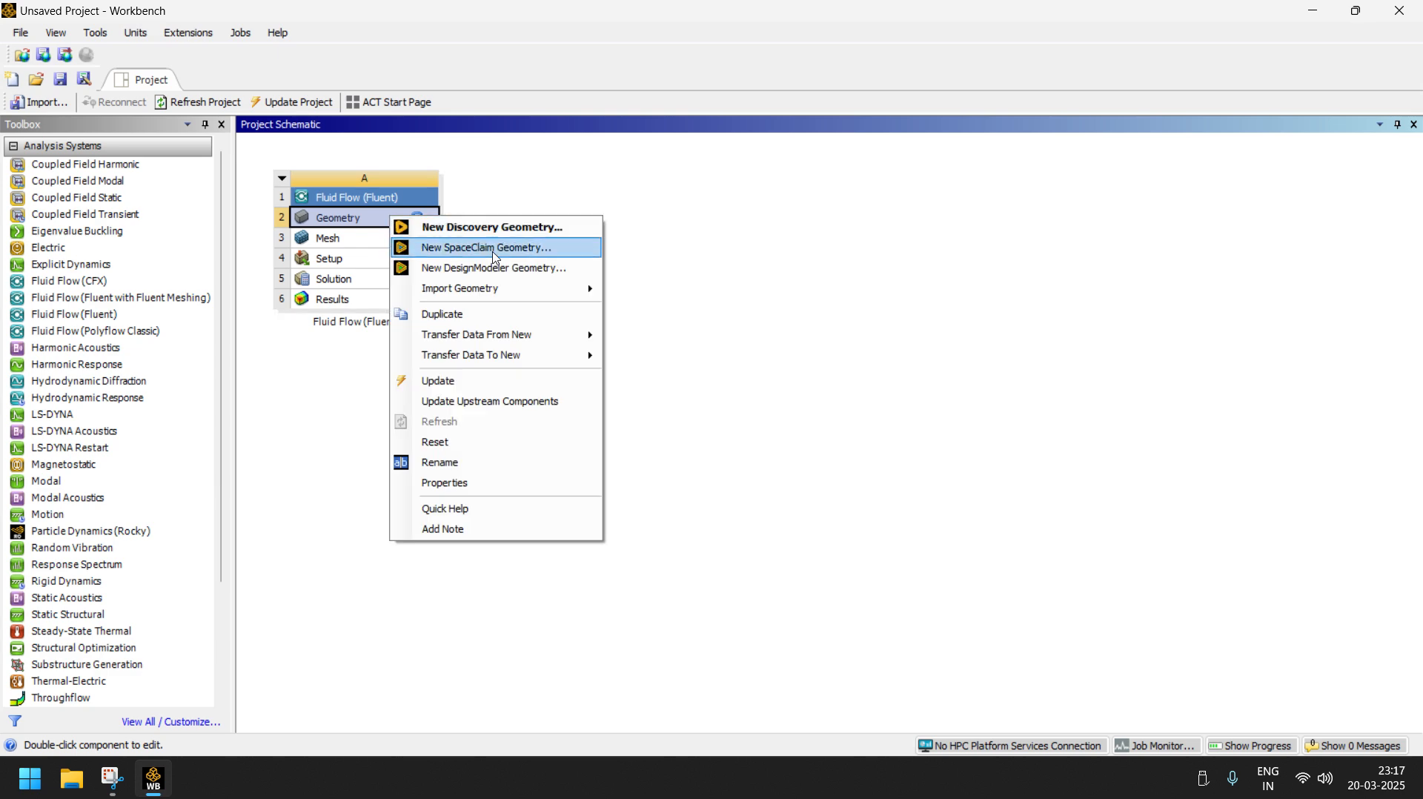
mouse_move(504, 289)
left_click(703, 292)
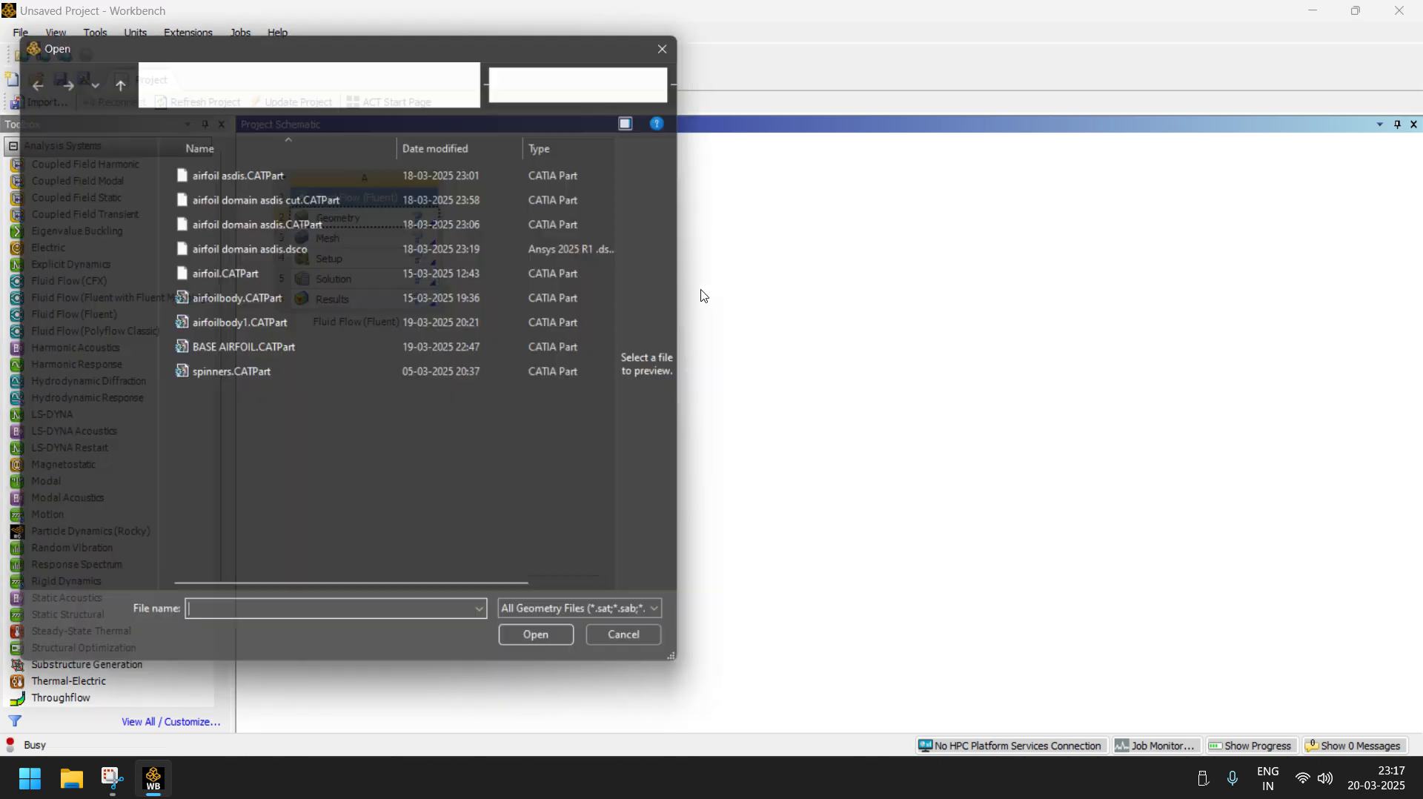
left_click(88, 241)
scroll(271, 400, "down", 3)
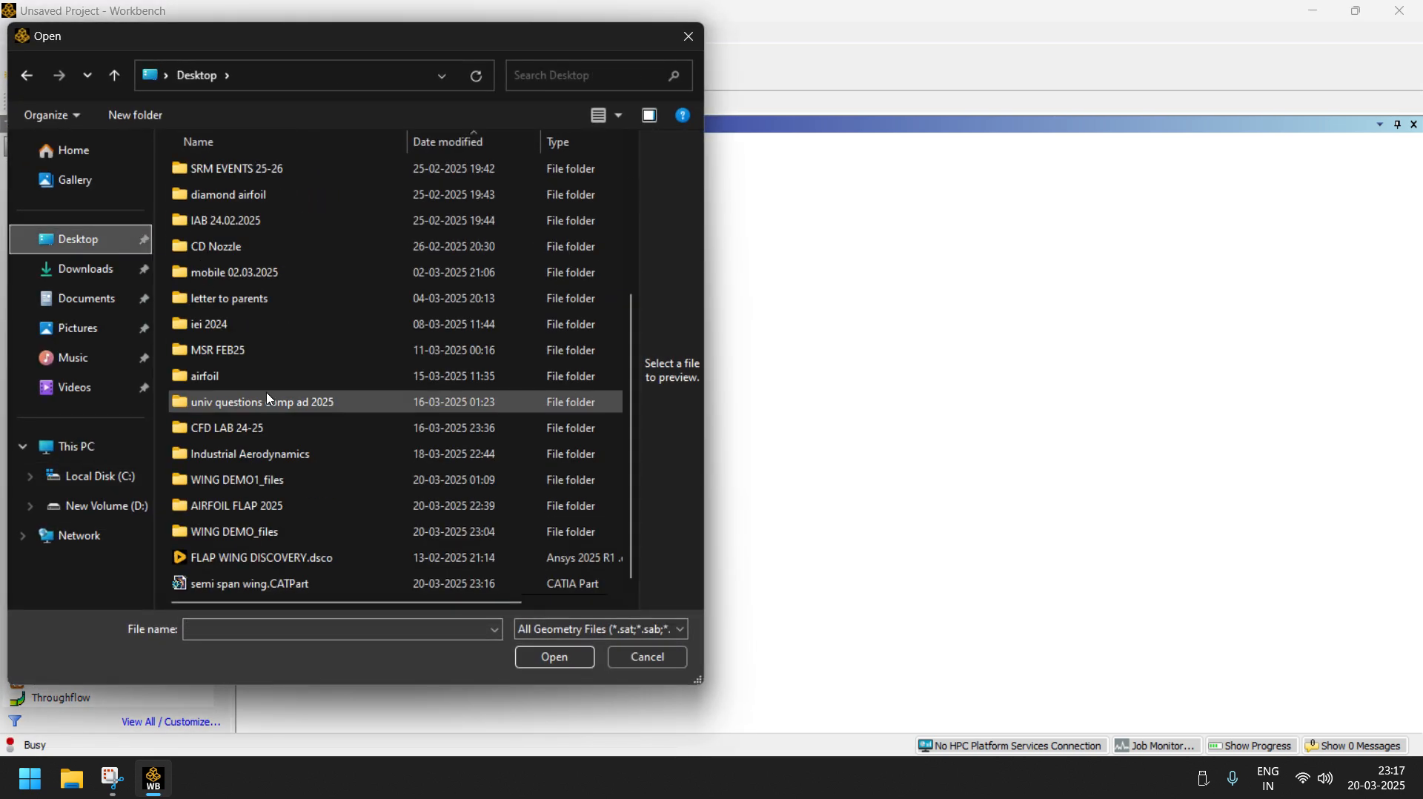
double_click(271, 587)
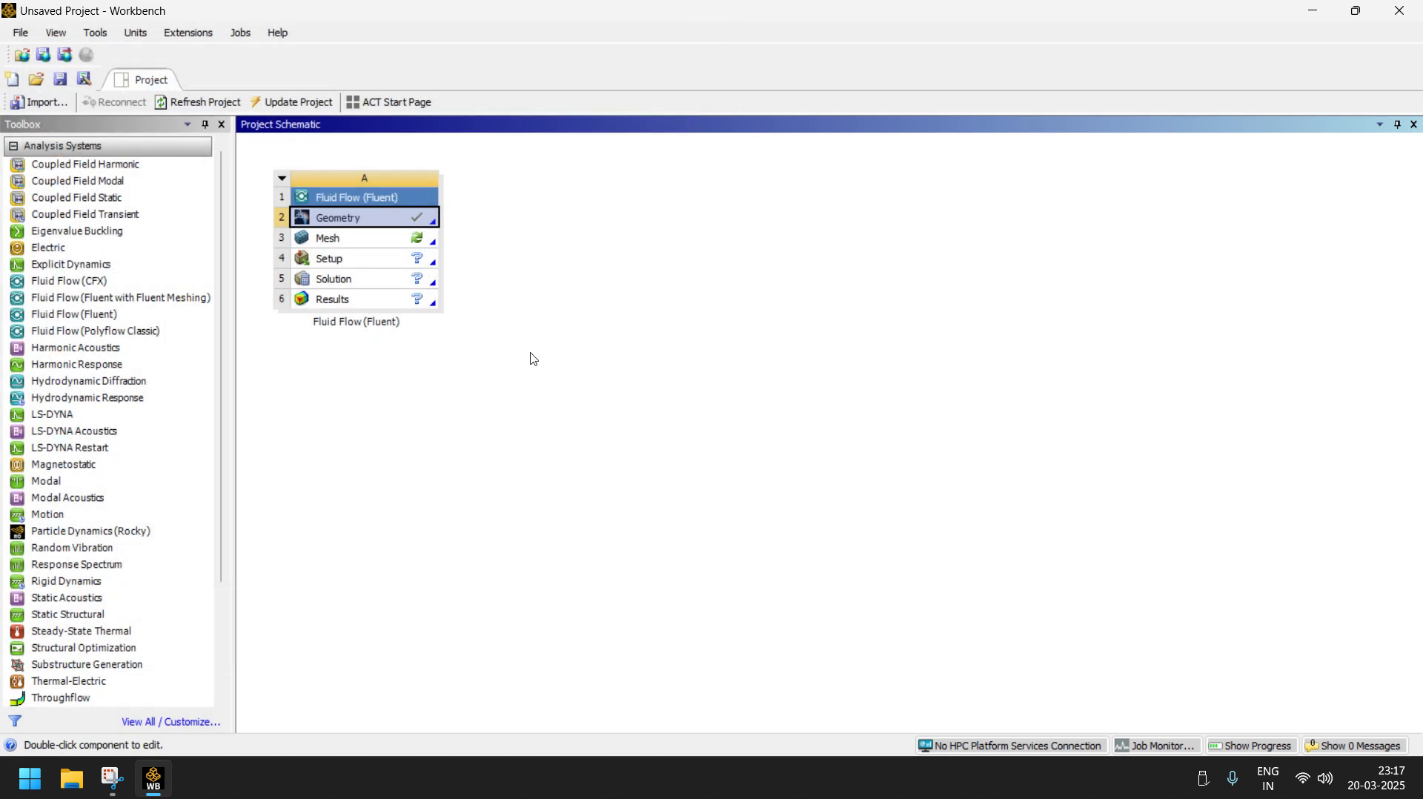
- Open the wing geometry for editing in DesignModeler and generate the imported body
right_click(362, 222)
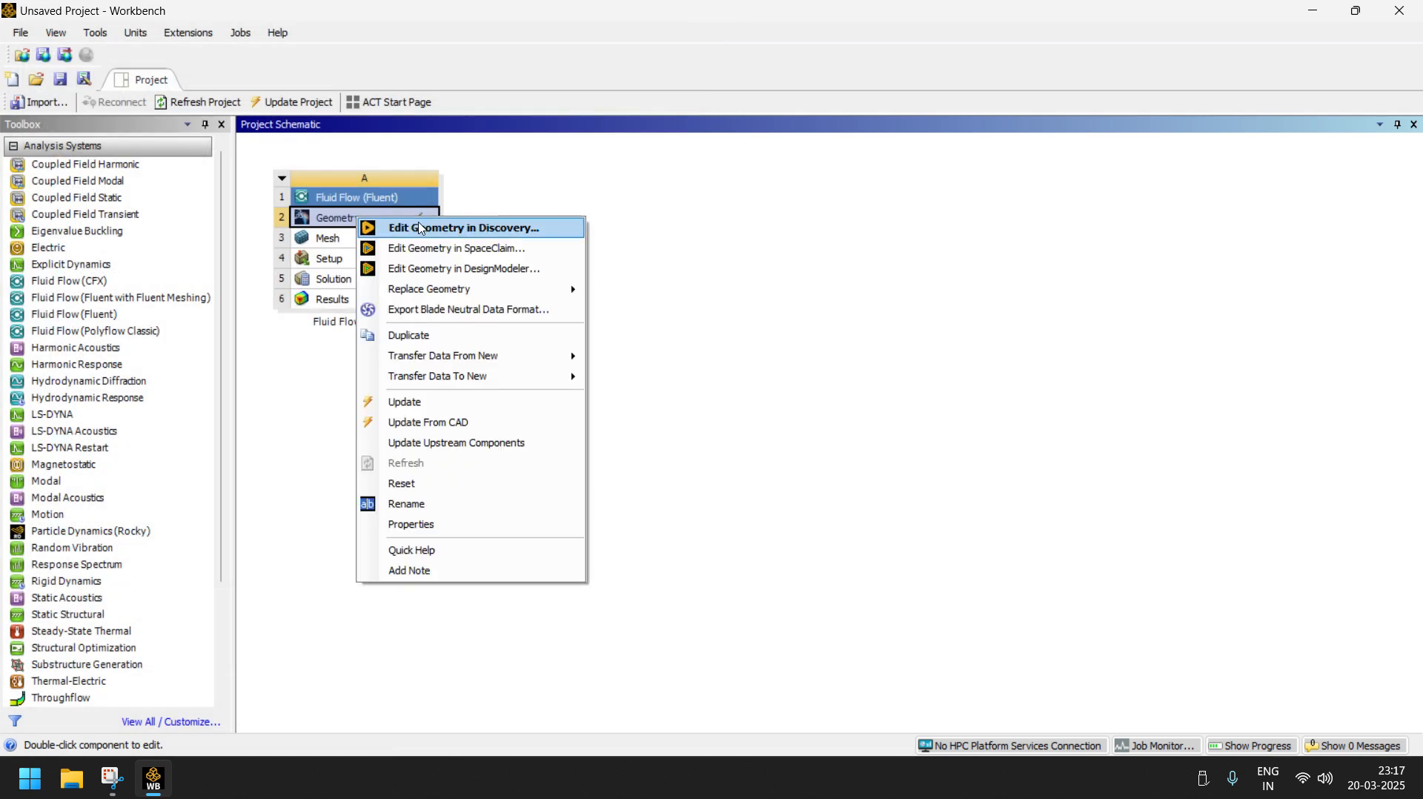
left_click(497, 270)
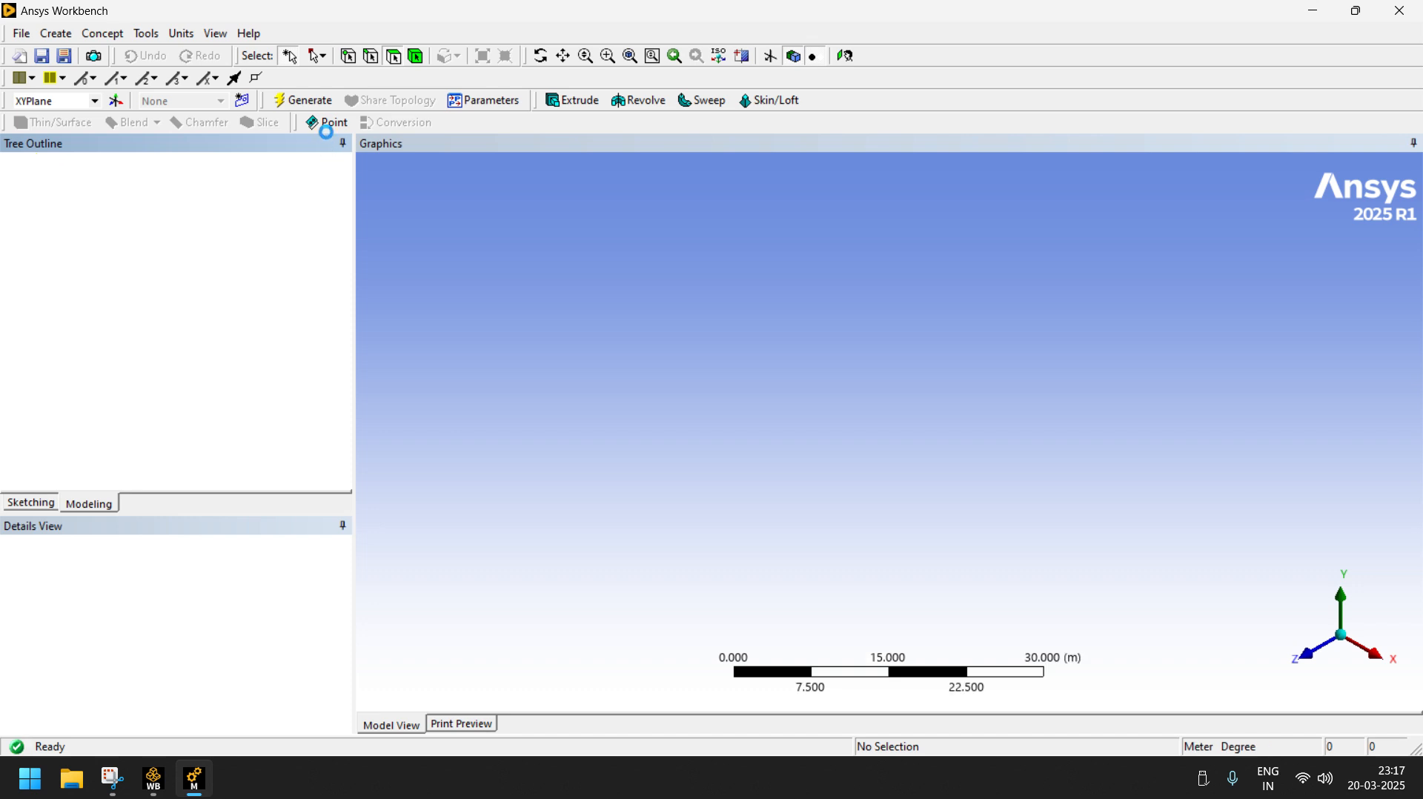
left_click(301, 104)
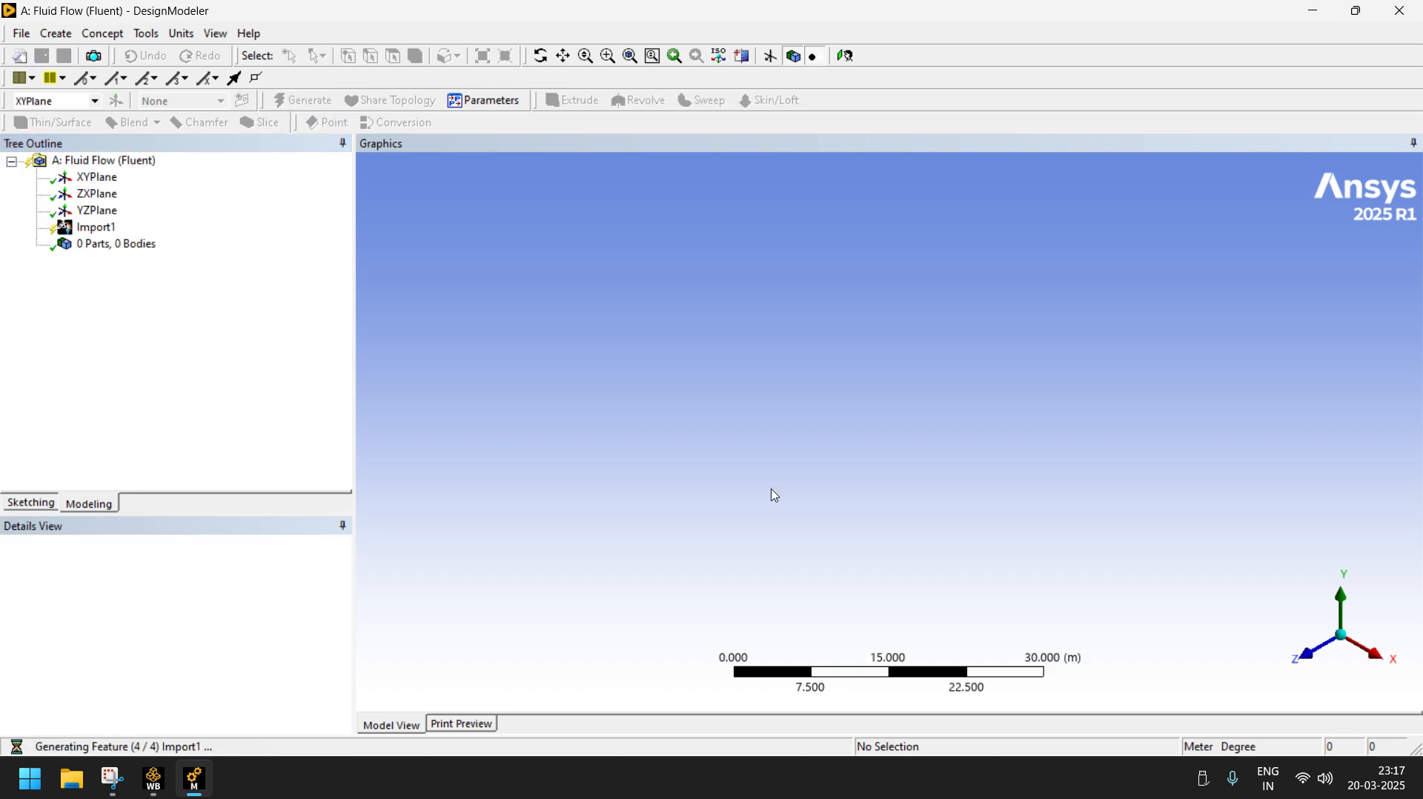
- Orient the view along the Z axis and create a new sketch on the XYPlane
scroll(781, 553, "down", 5)
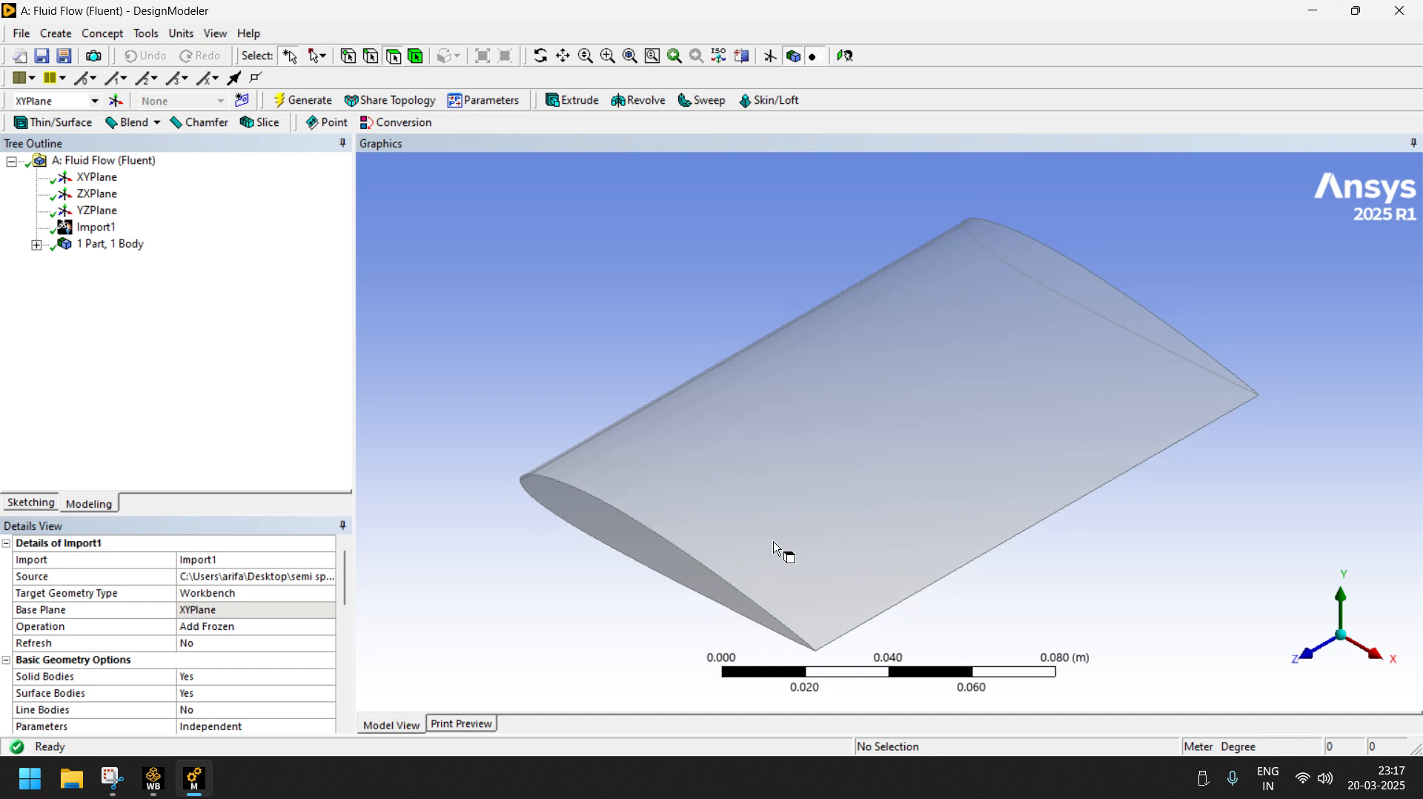
scroll(800, 550, "down", 2)
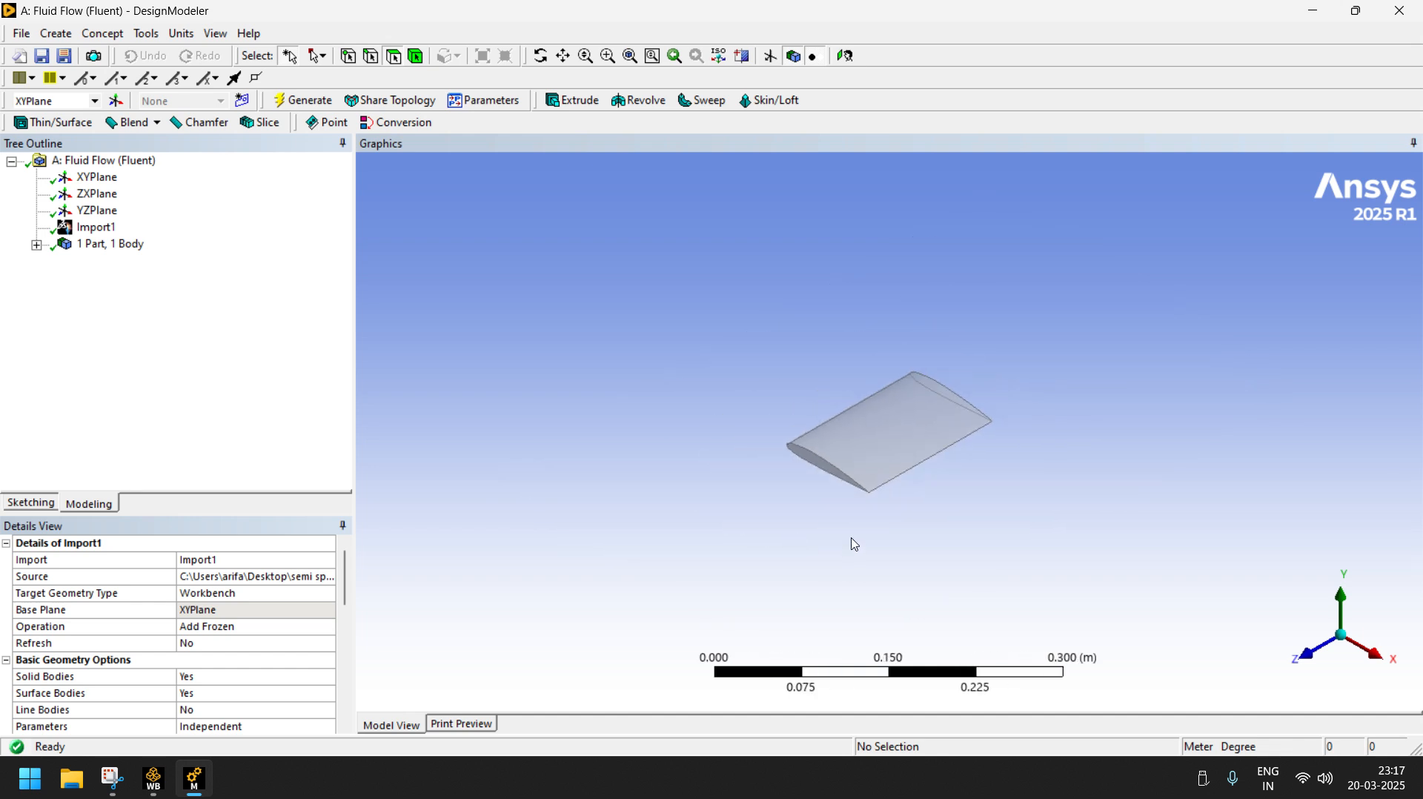
left_click(1308, 655)
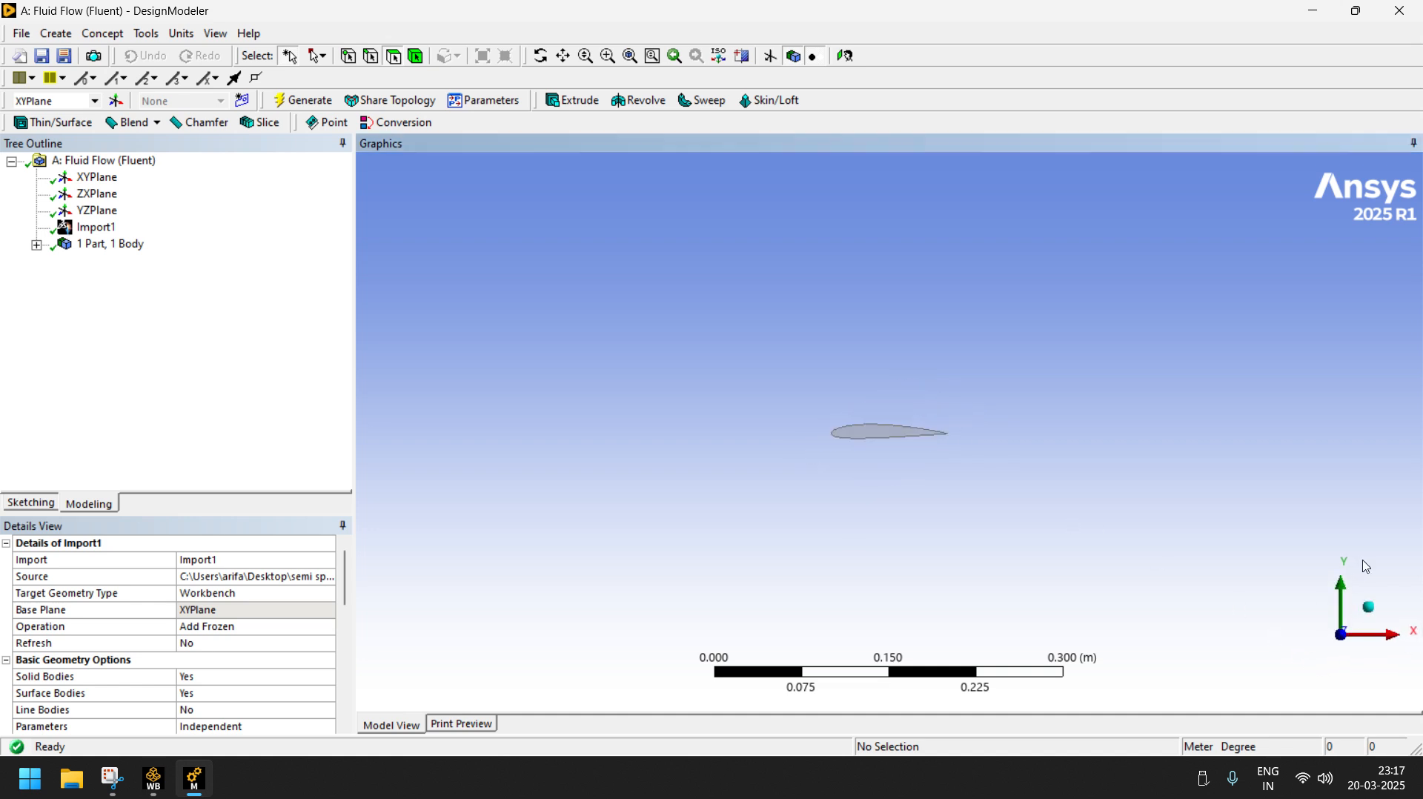
left_click(86, 182)
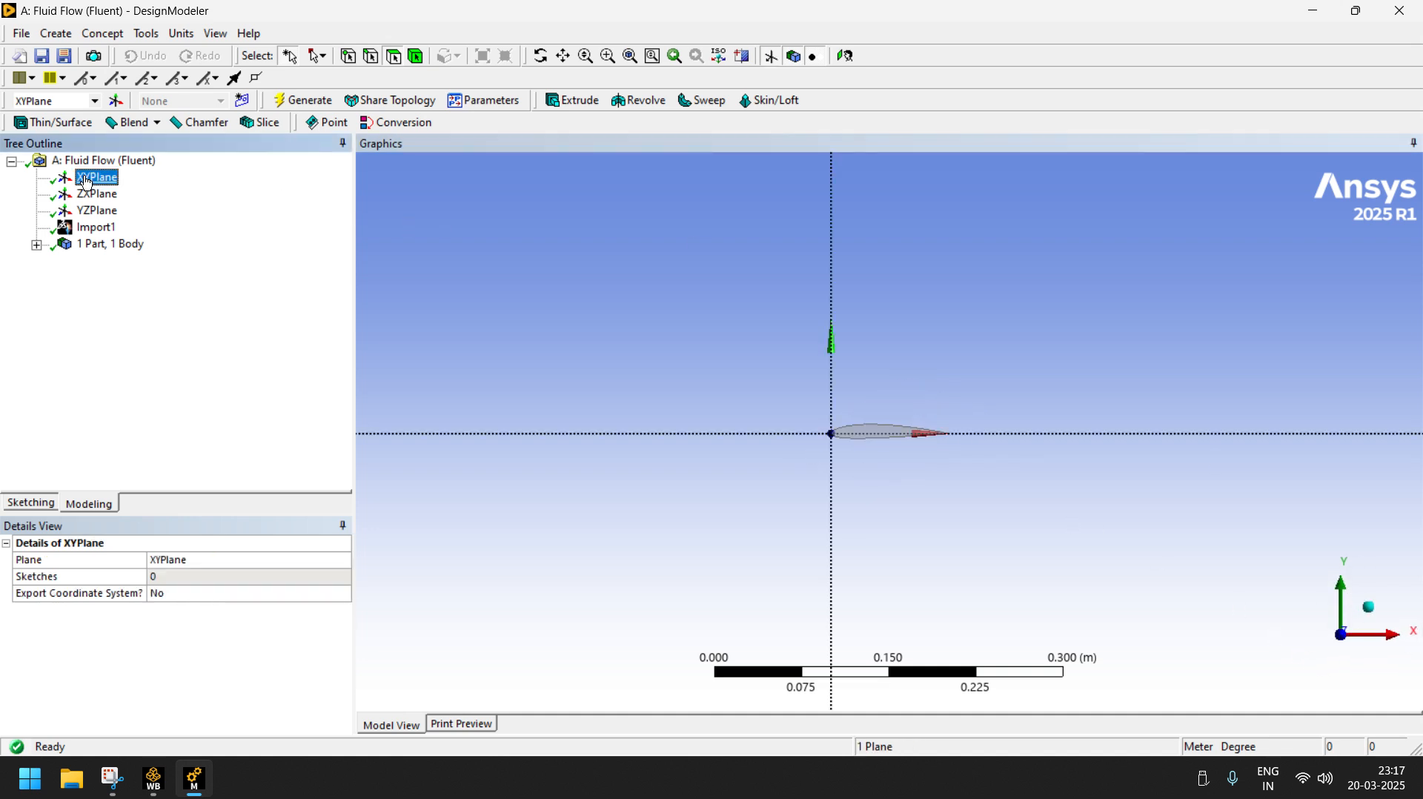
left_click(242, 102)
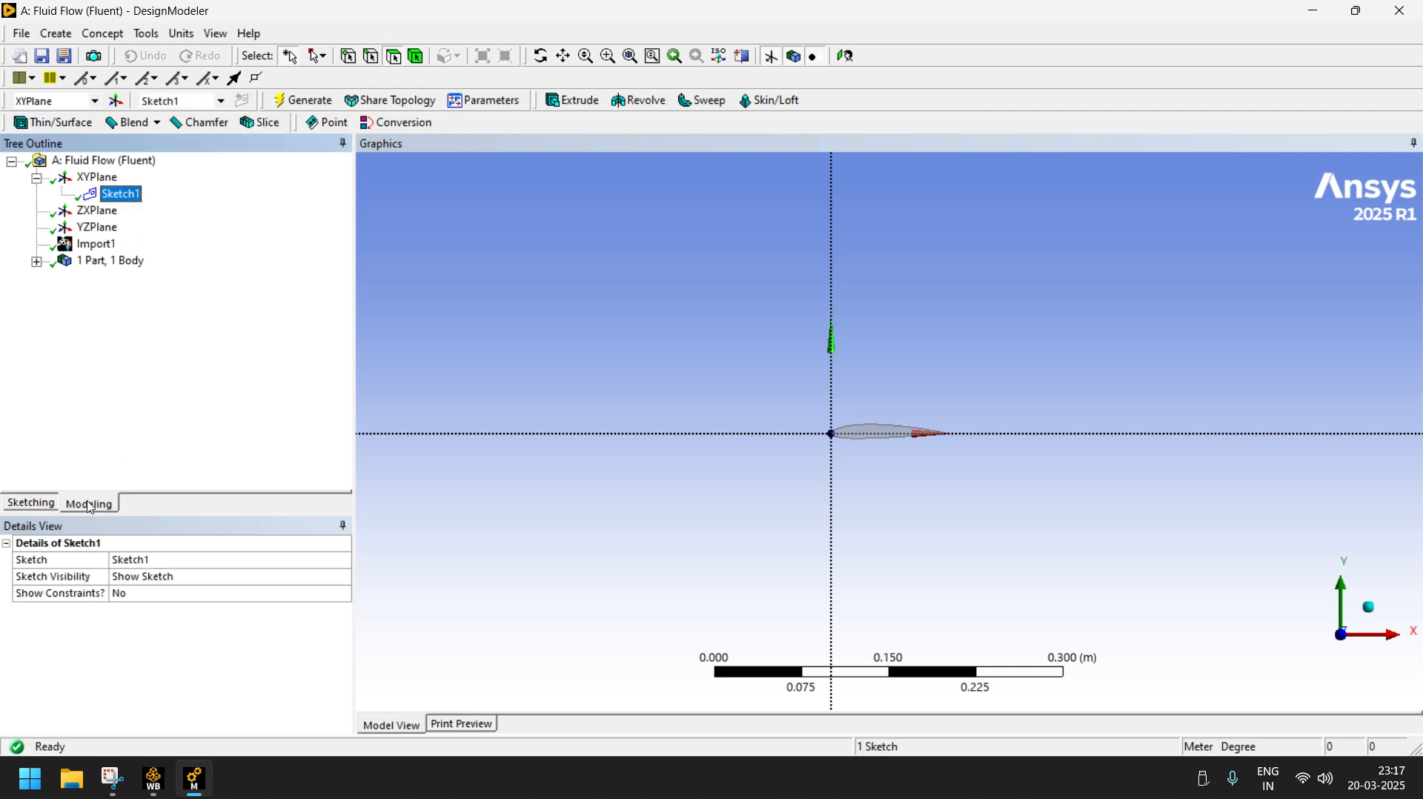
- Sketch a rectangle about 0.9 m by 0.44 m around the airfoil profile, extending farther behind the trailing edge
left_click(25, 504)
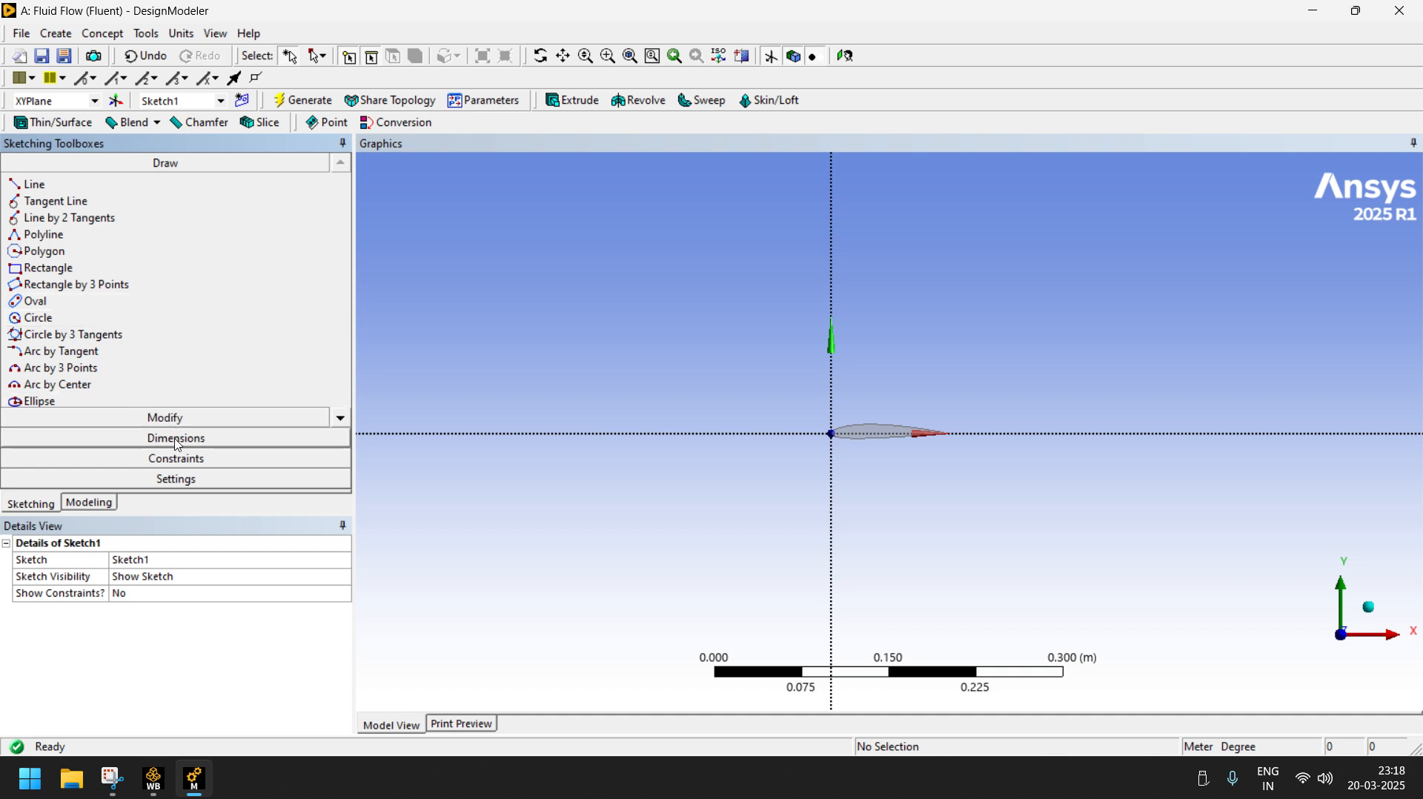
left_click(27, 270)
scroll(794, 460, "down", 3)
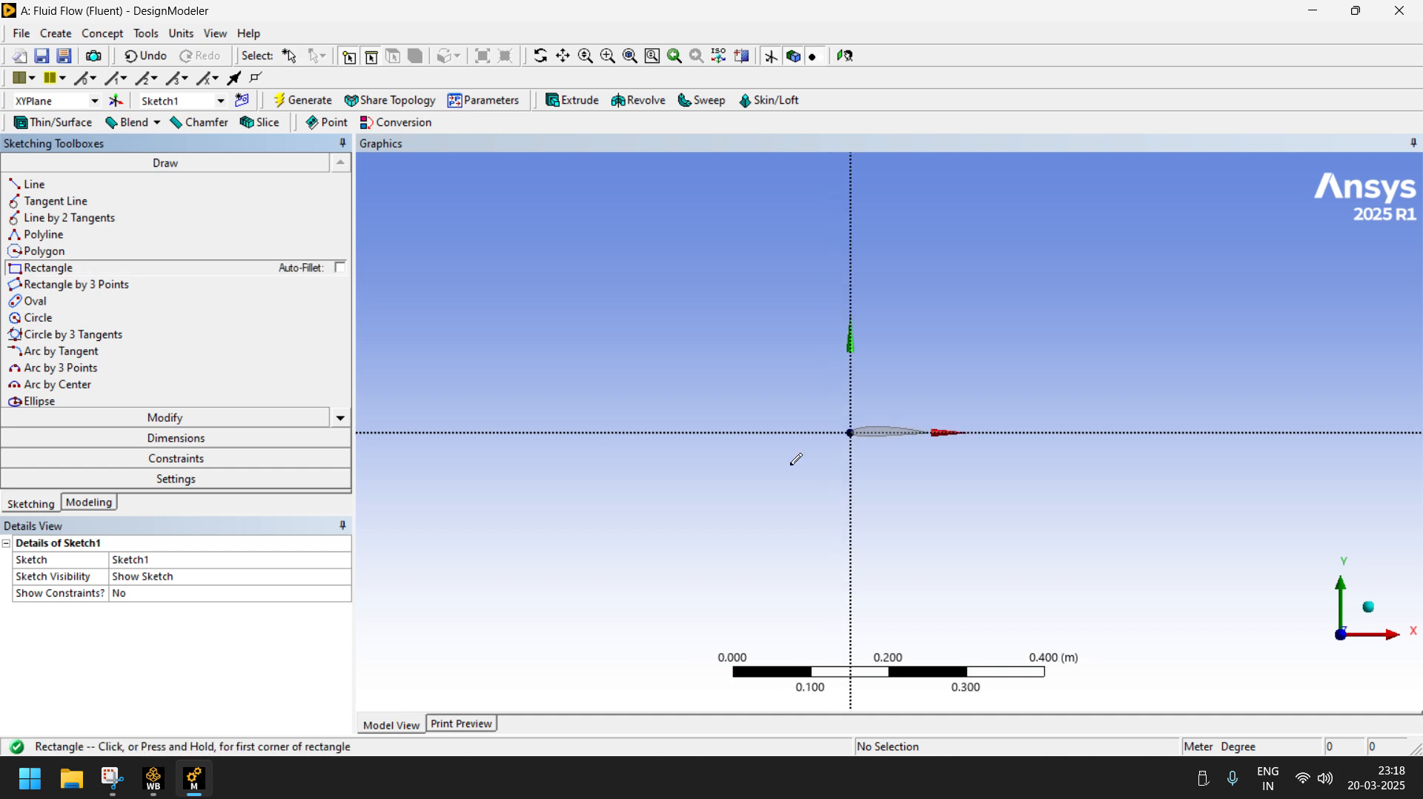
left_click(740, 302)
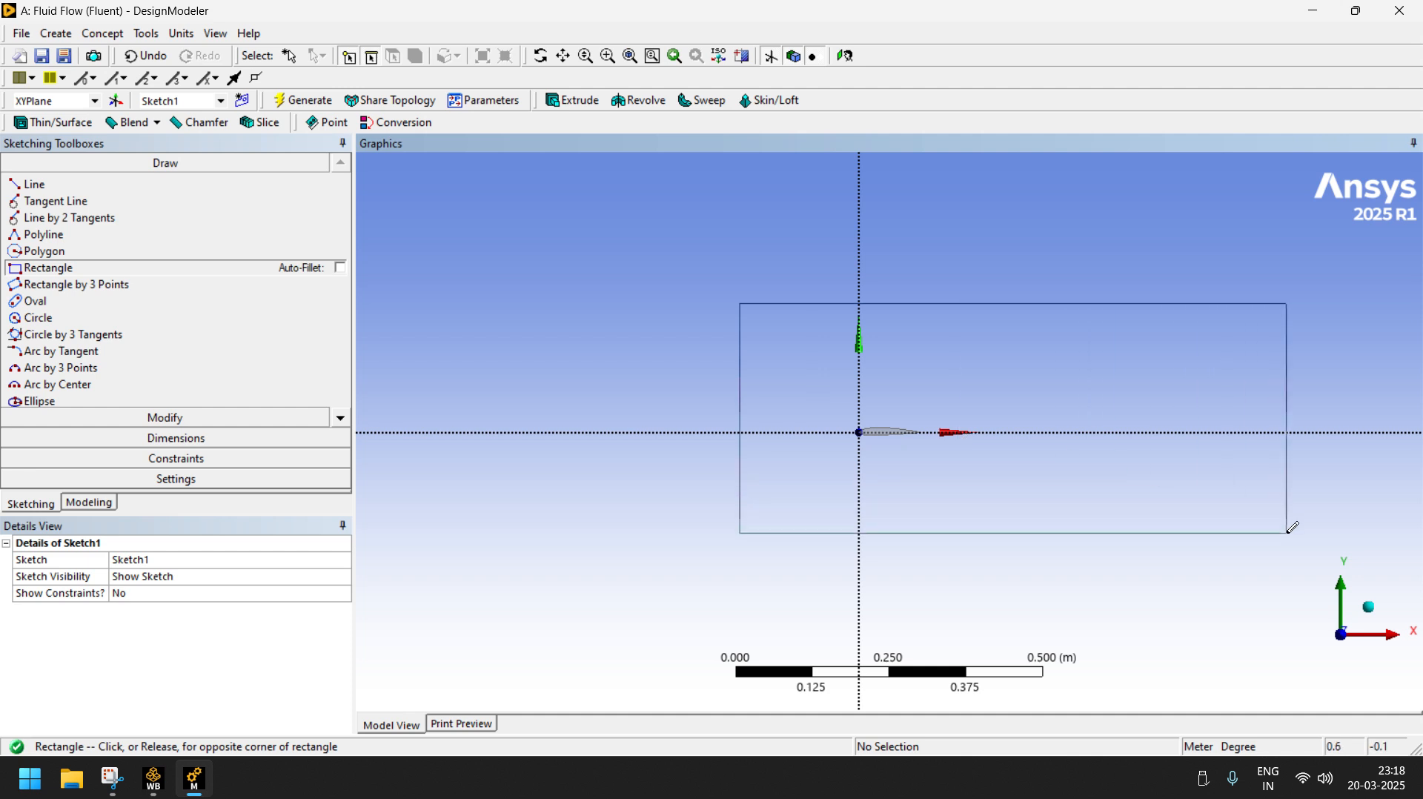
left_click(1298, 573)
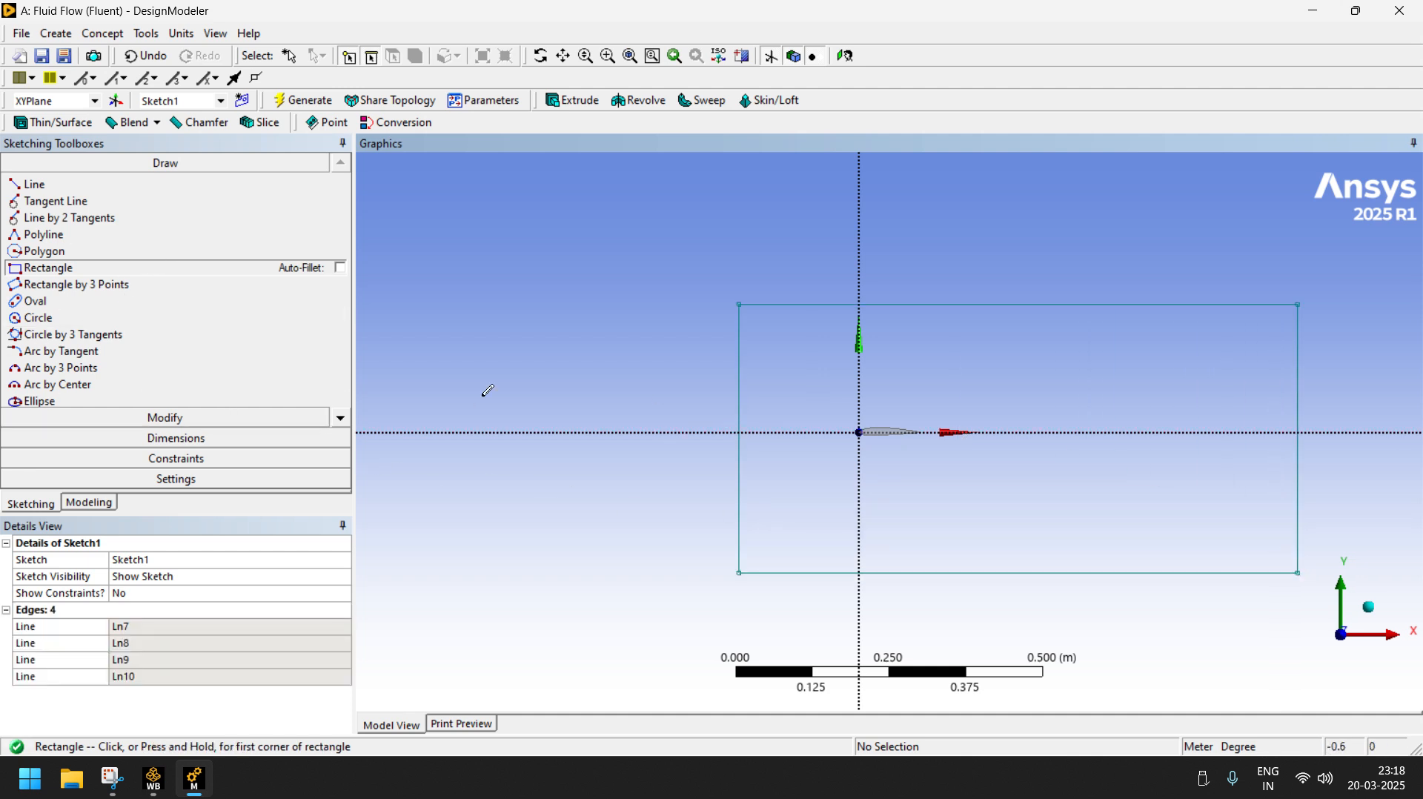
- Dimension the rectangle's vertical side and set its height to 0.5 m
left_click(181, 444)
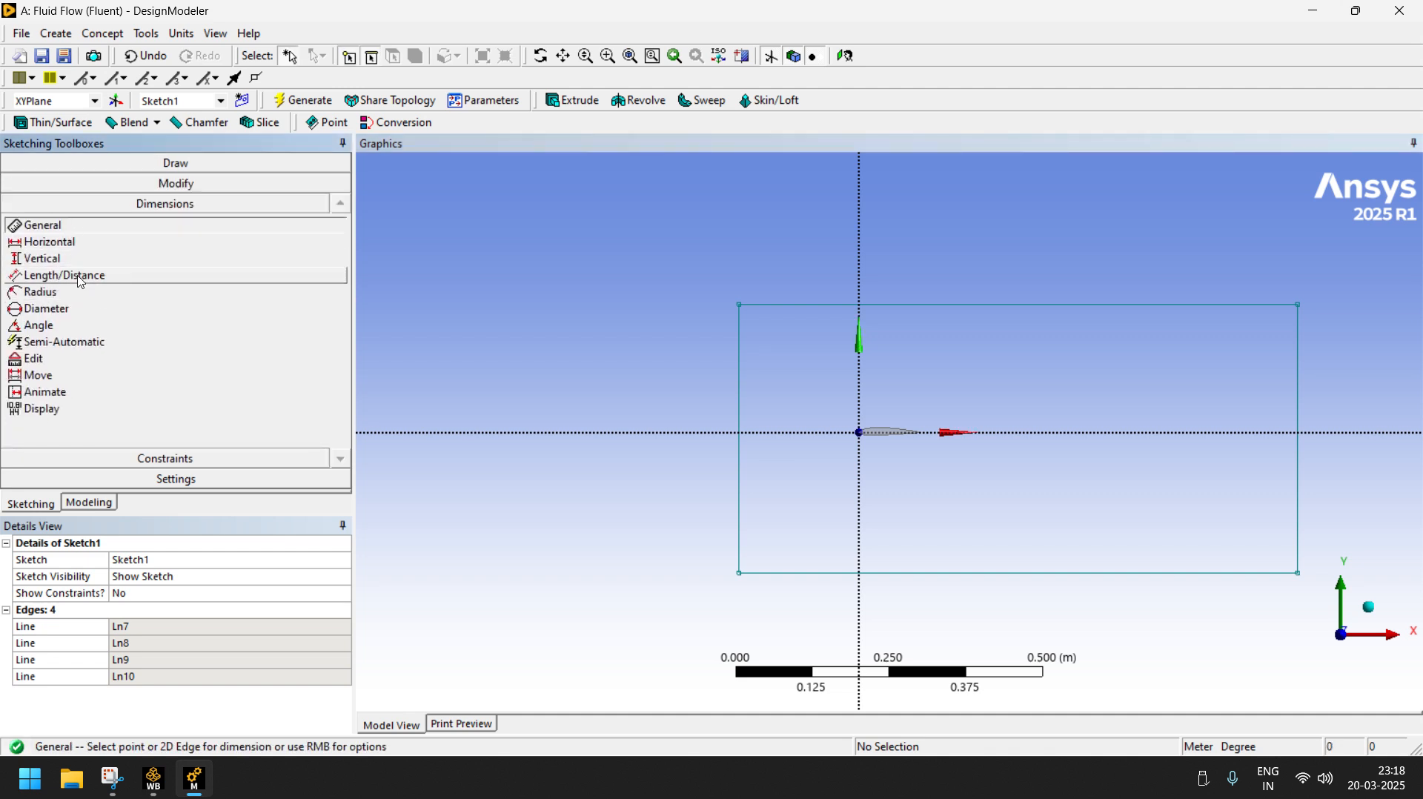
left_click(742, 363)
left_click(662, 409)
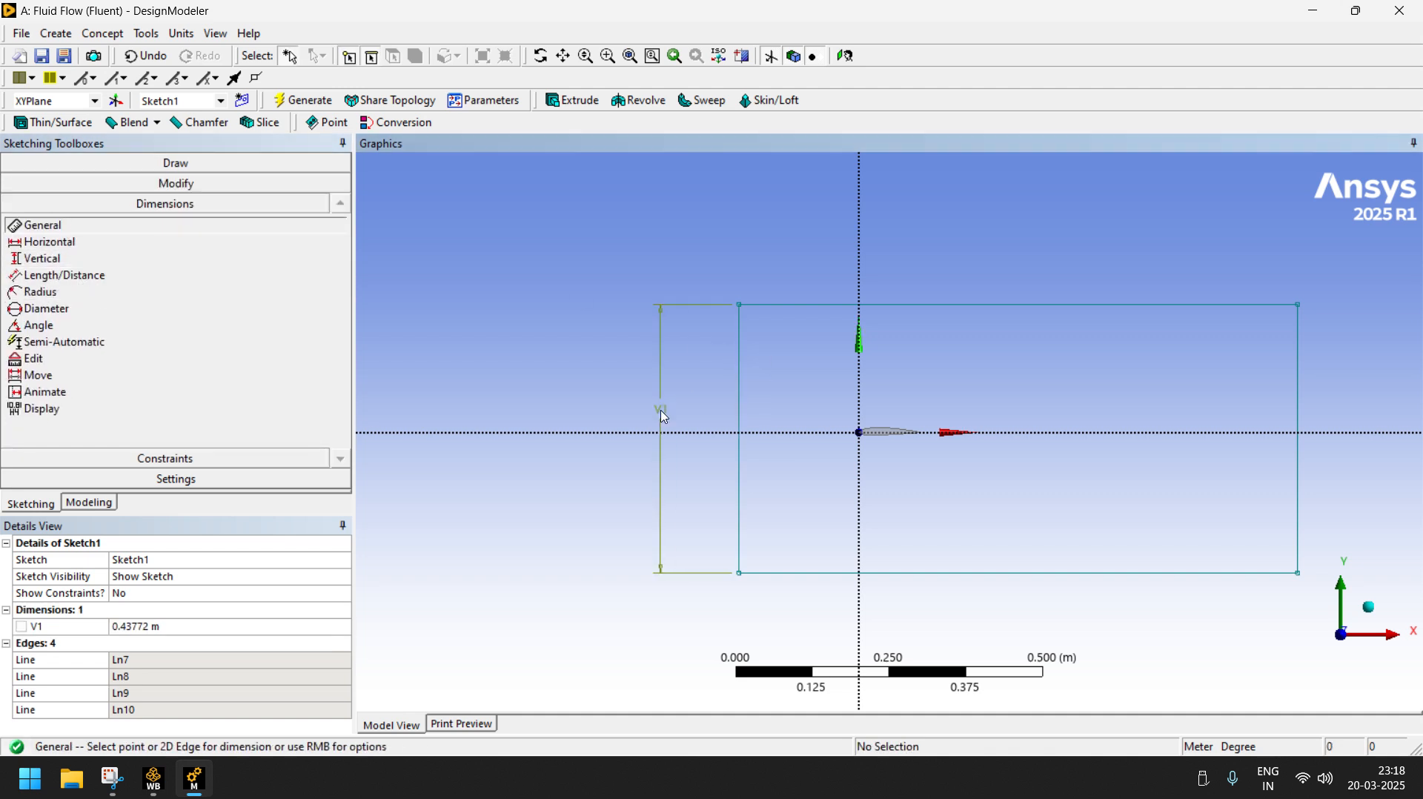
left_click(151, 629)
type("0.5")
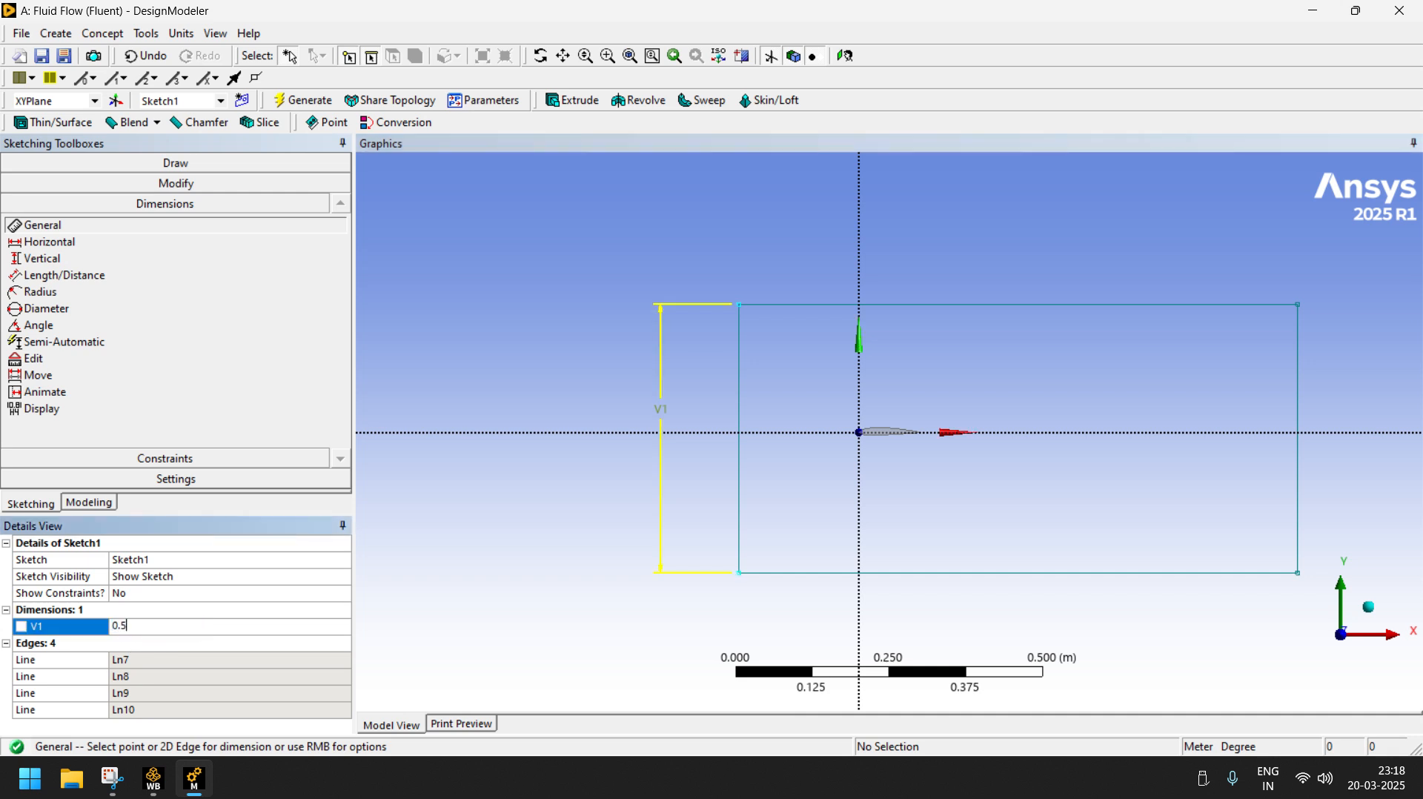
left_click(490, 549)
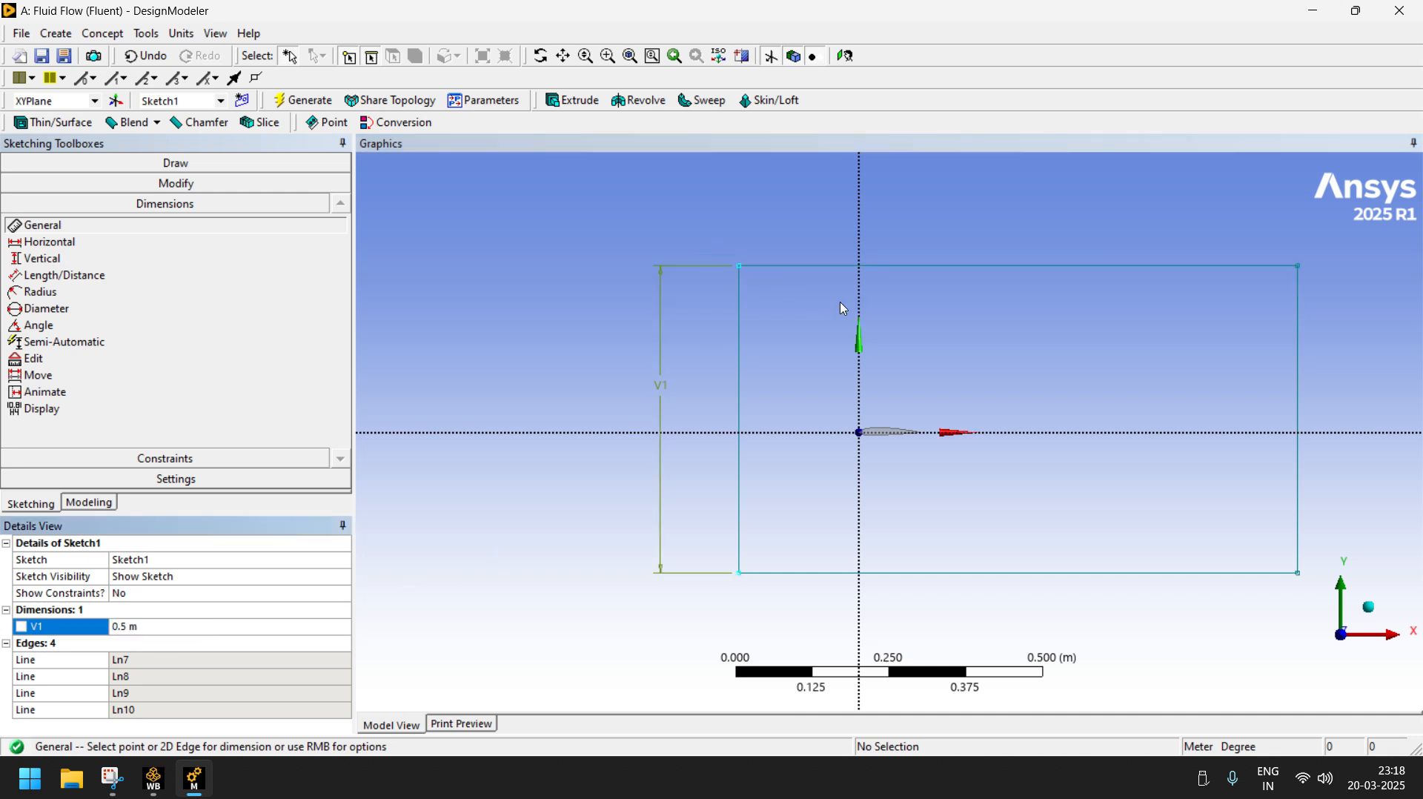
- Dimension the distance from the Y axis to the rectangle's upstream edge and set it to 0.2 m
left_click(862, 293)
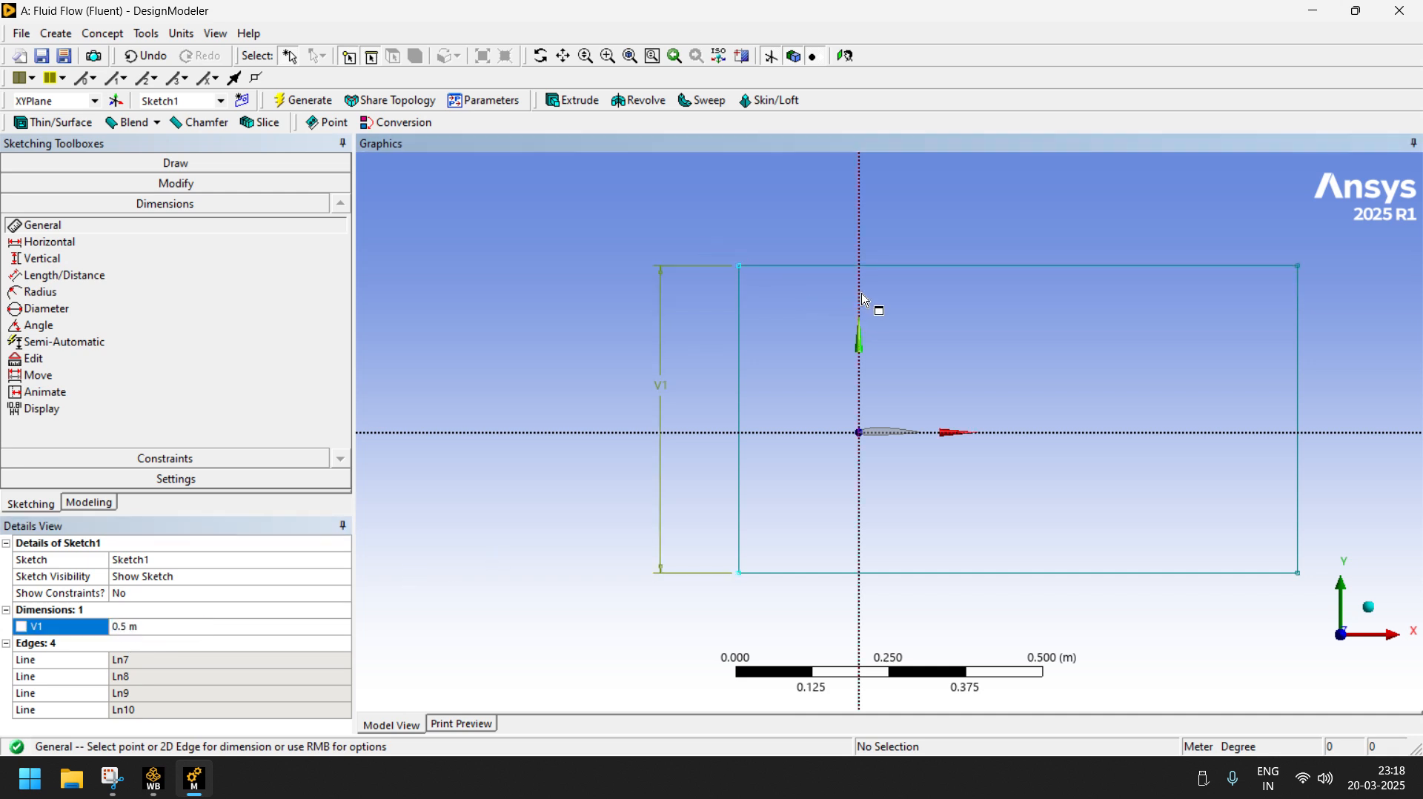
left_click(740, 315)
left_click(790, 245)
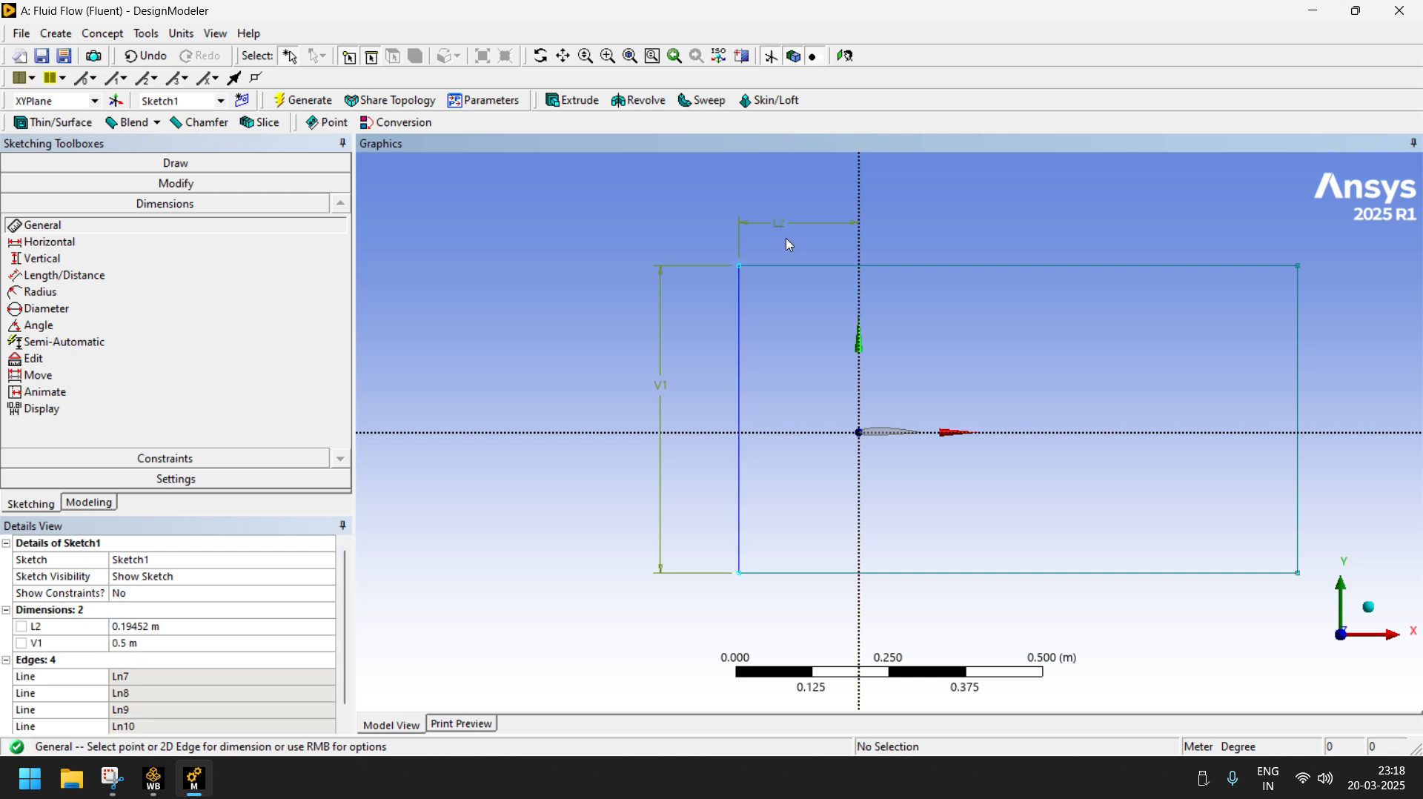
left_click(174, 625)
type("0.")
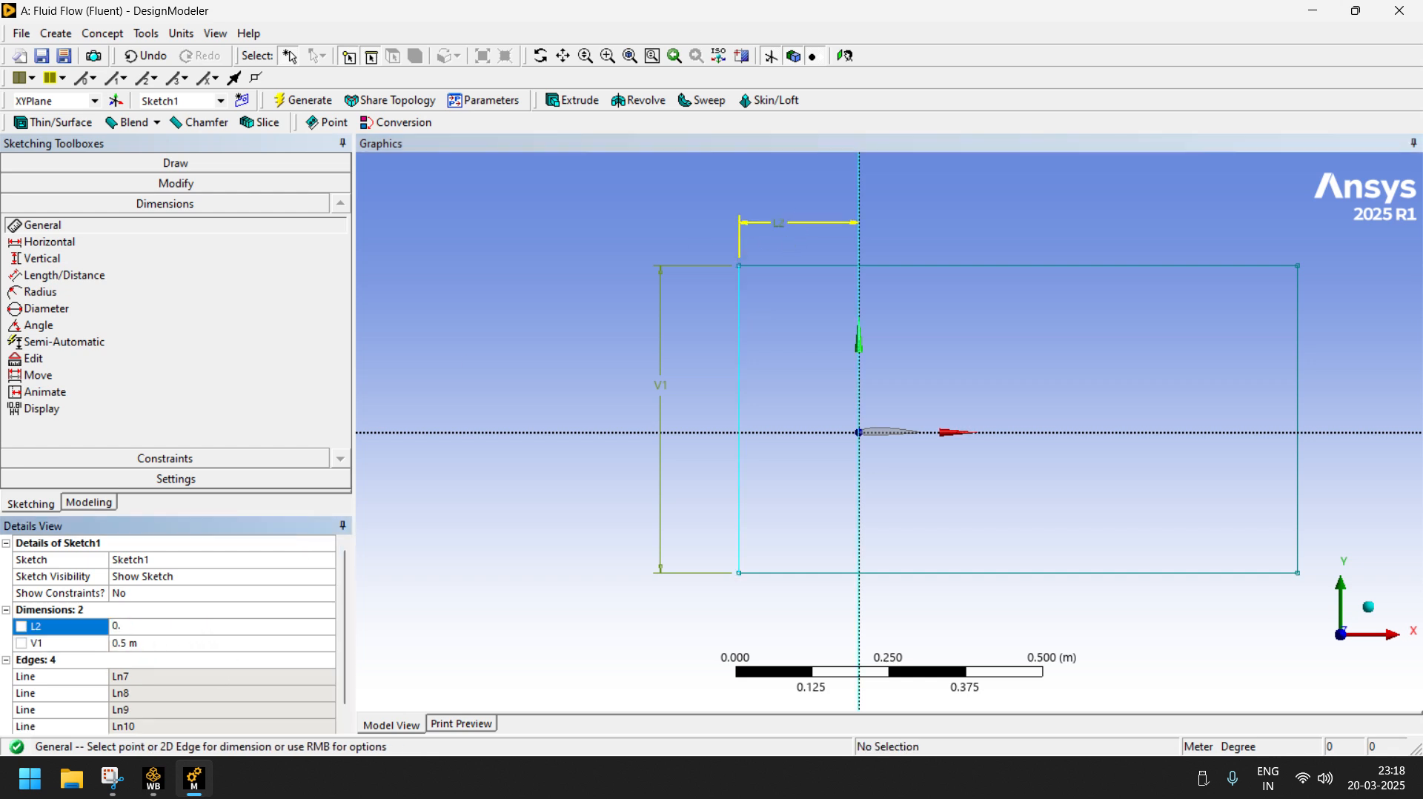
type("2")
key("Return")
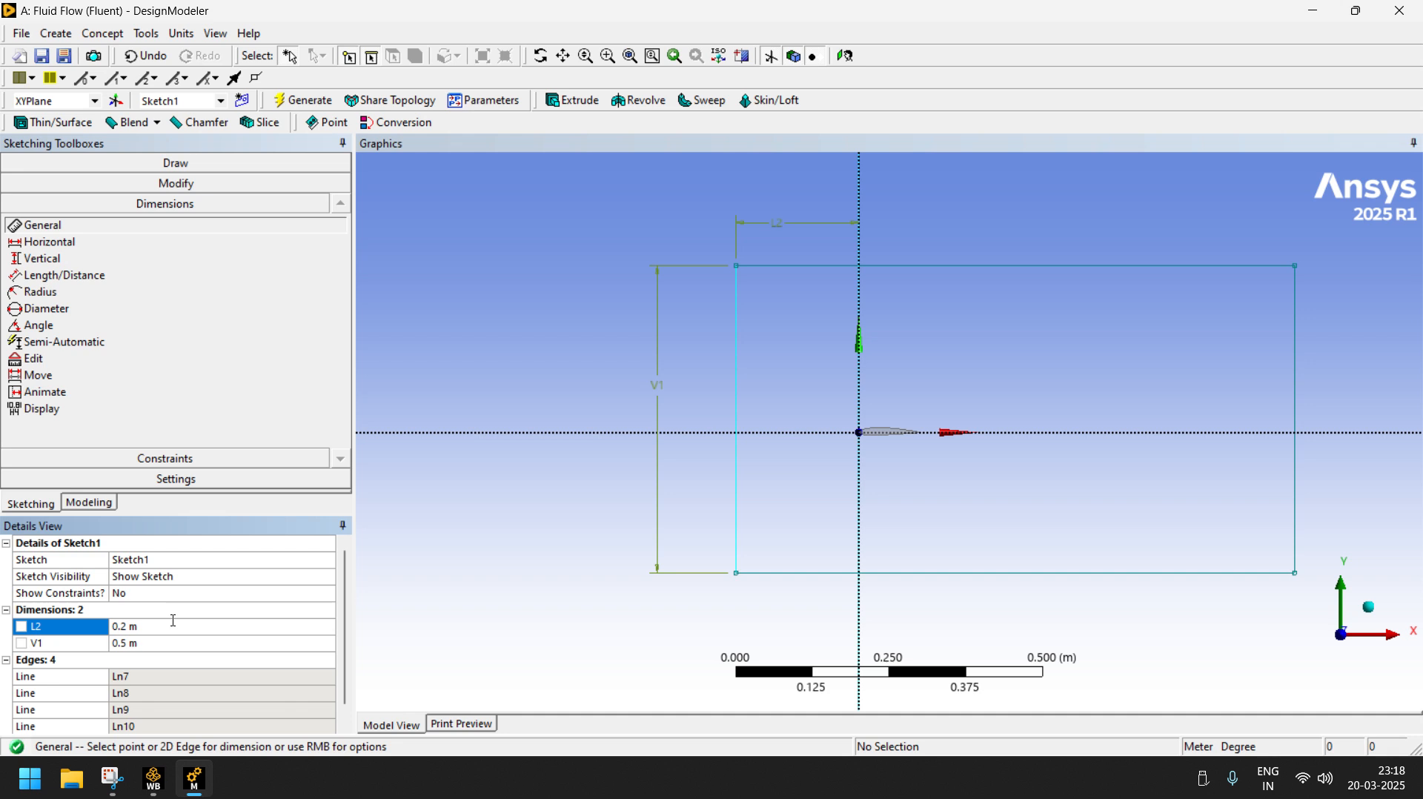
- Dimension the rectangle's upper edge and set its length to 1 m
left_click(1137, 267)
left_click(1136, 245)
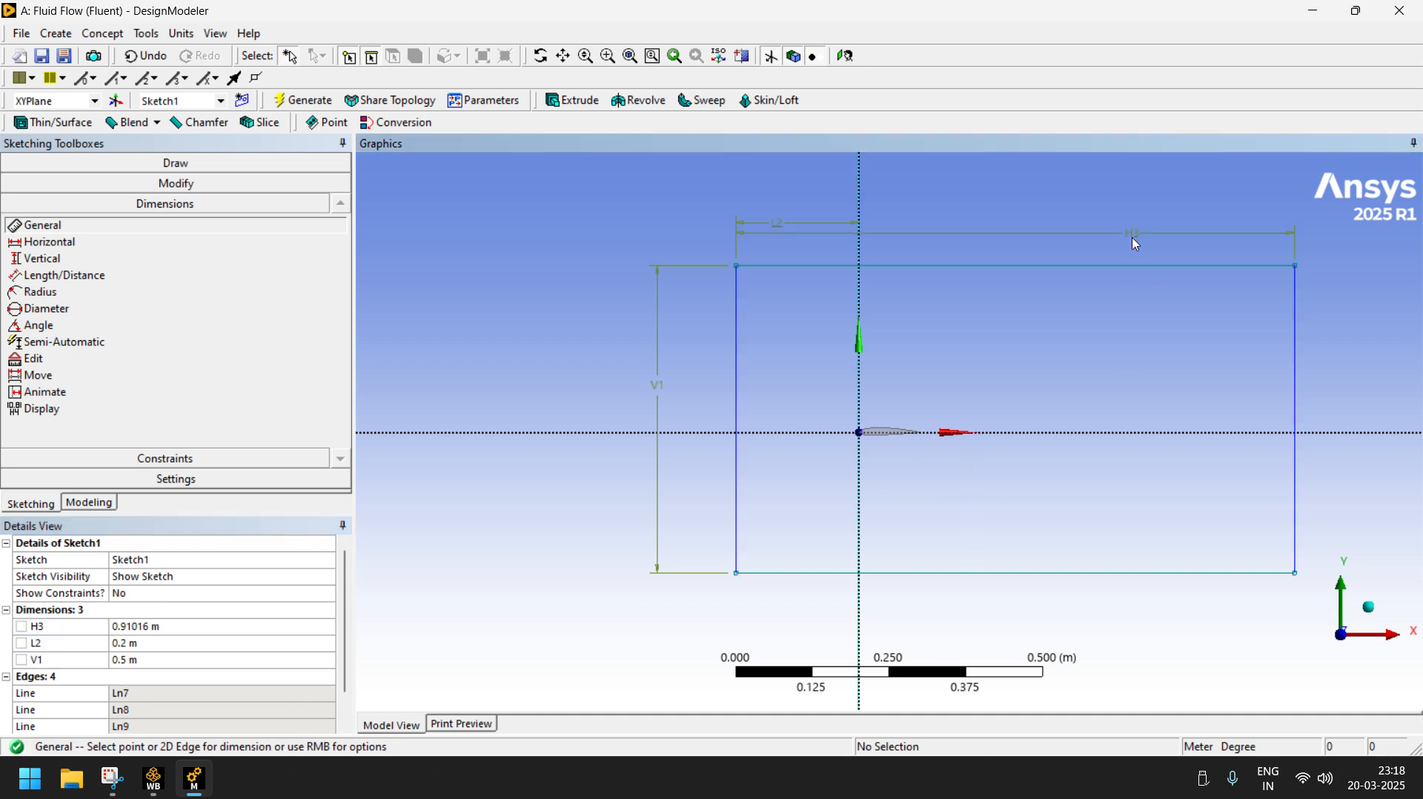
left_click(175, 627)
type("1")
key("Return")
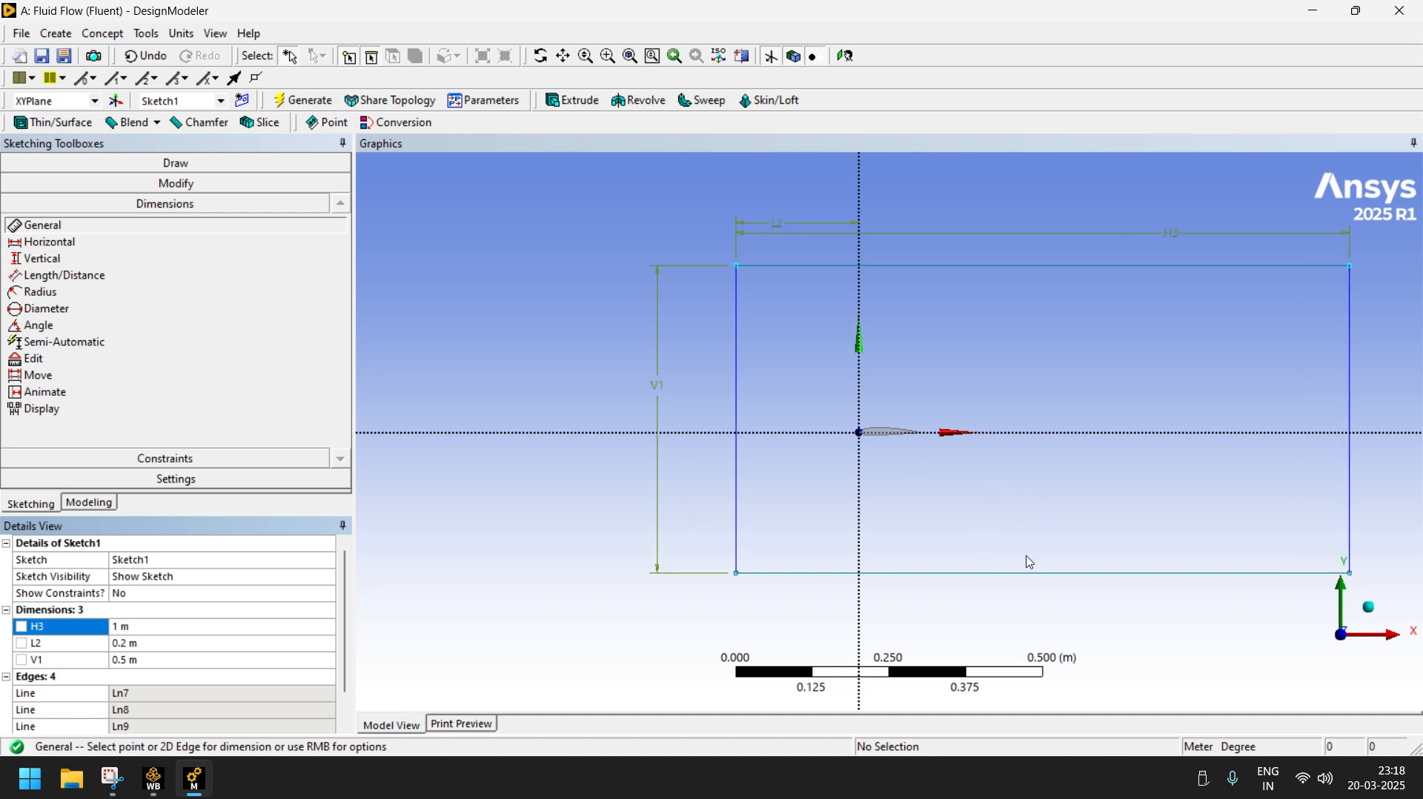
- Dimension the distance from the X axis to the rectangle's upper edge and set it to 0.25 m
left_click(1145, 433)
left_click(1152, 267)
left_click(1387, 343)
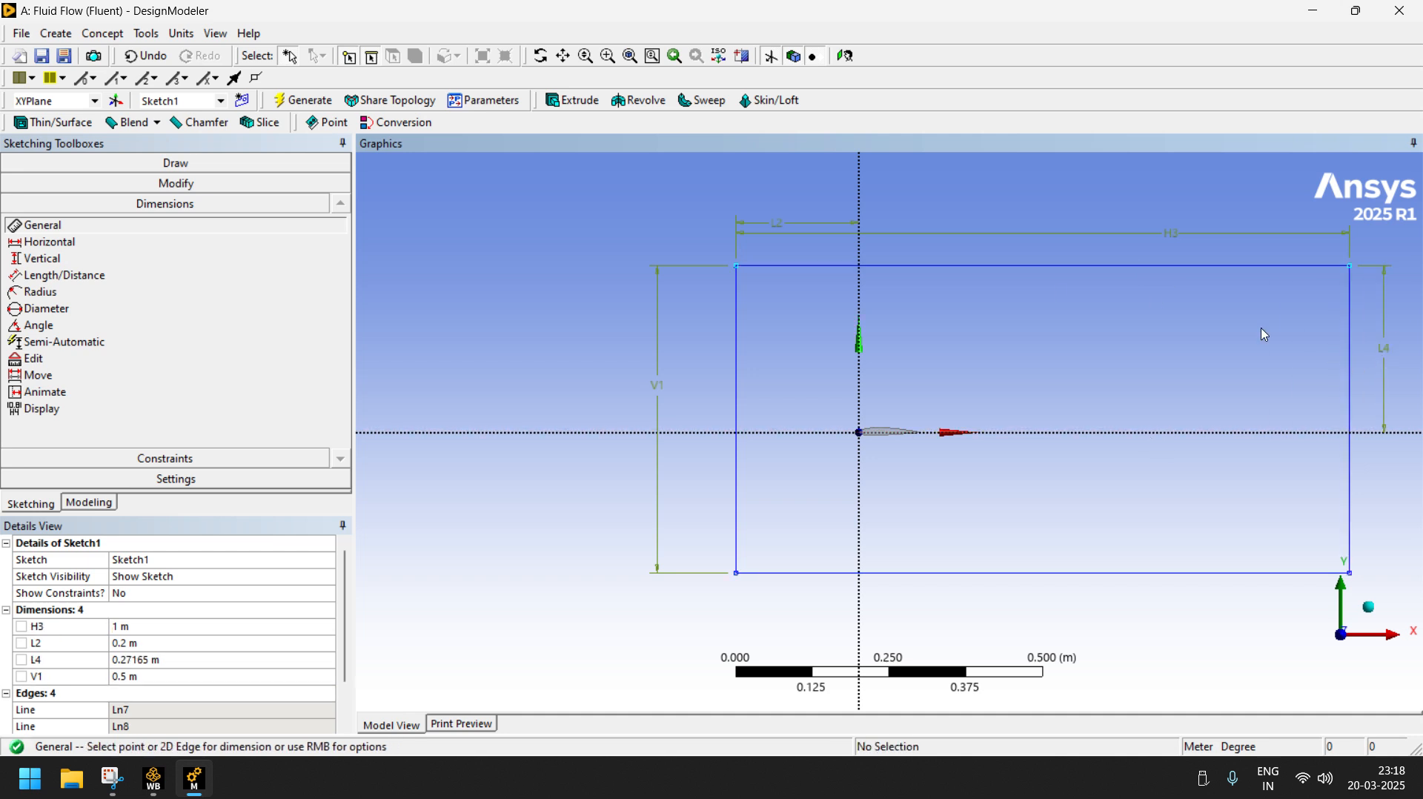
left_click(165, 661)
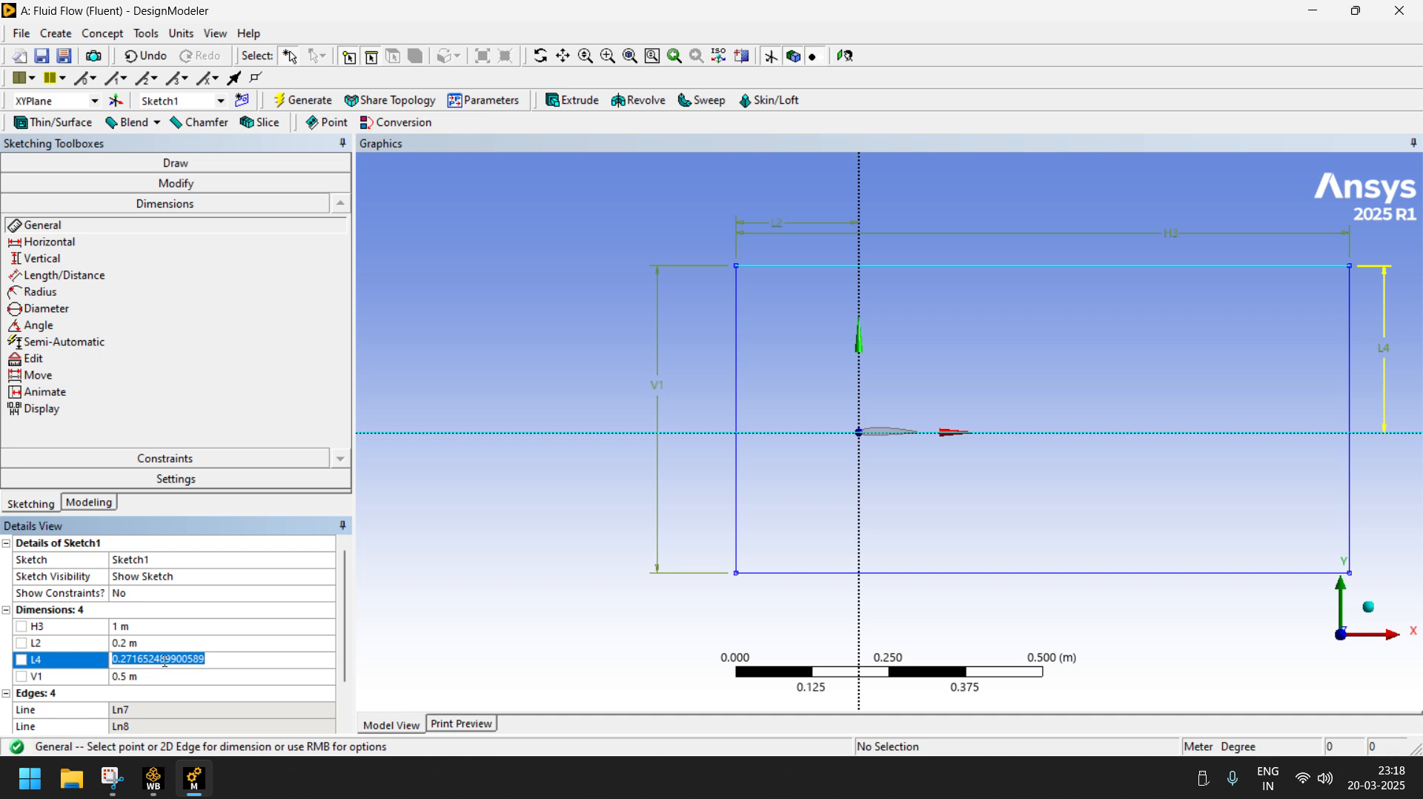
type("0.25")
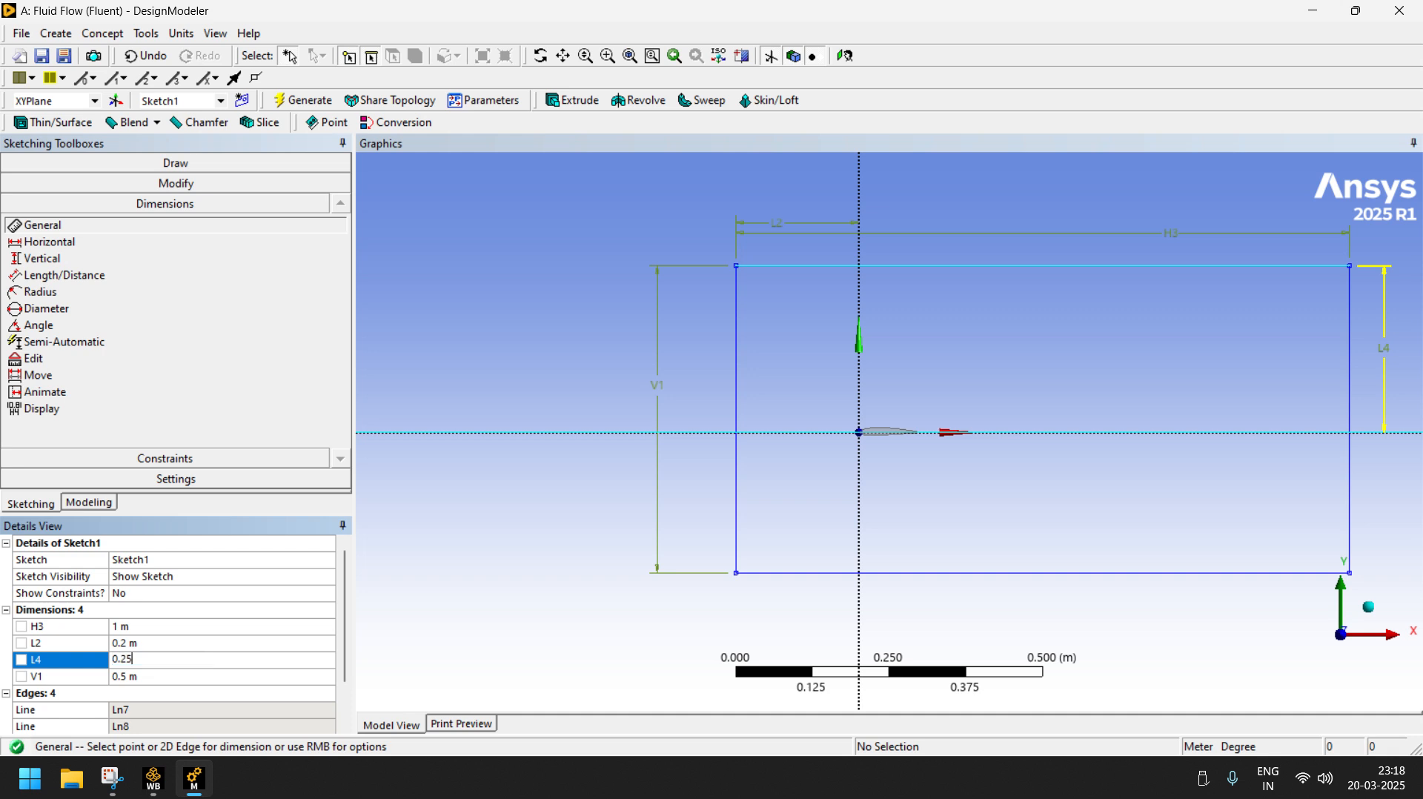
key("Return")
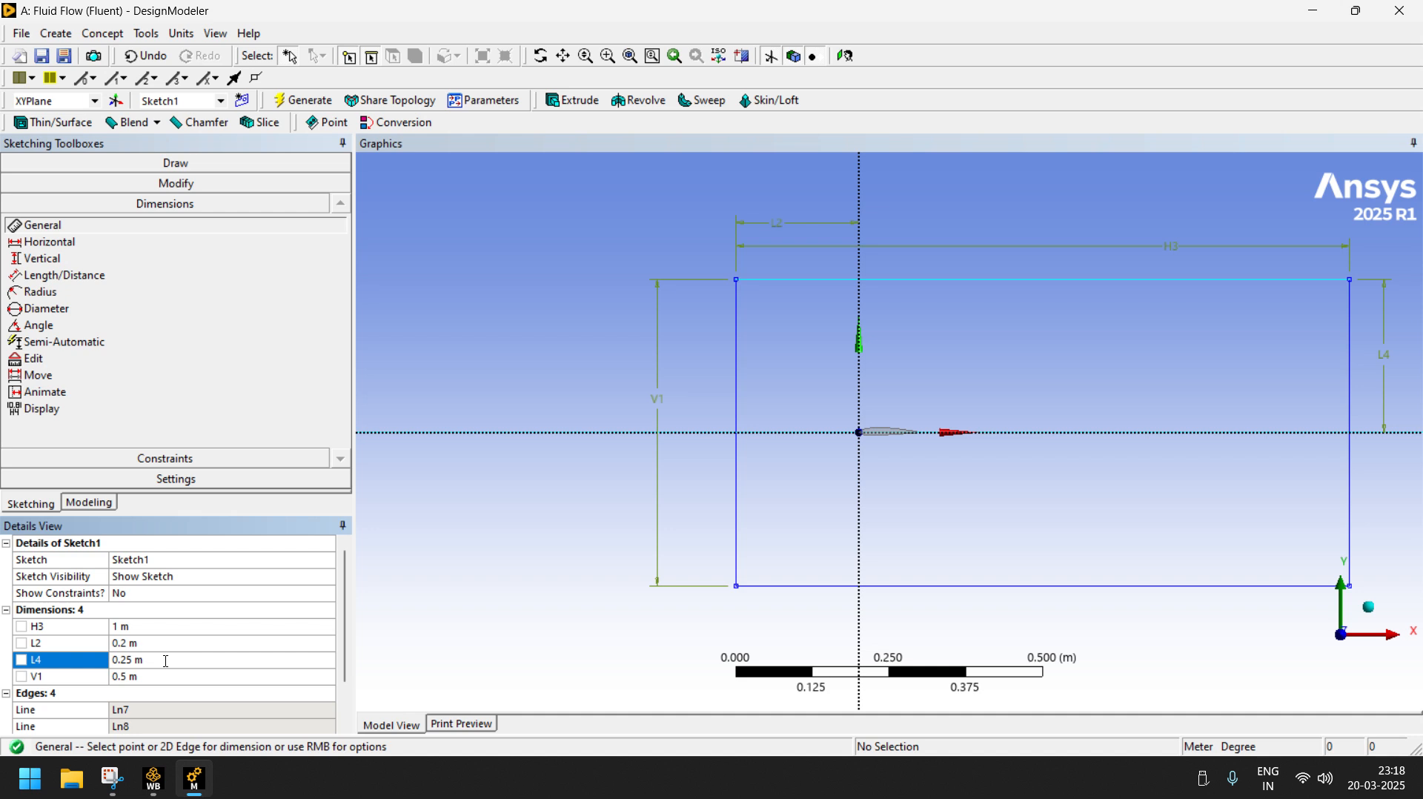
- Finish the outer rectangle sketch, return to modeling and generate the model
left_click(304, 104)
left_click(92, 504)
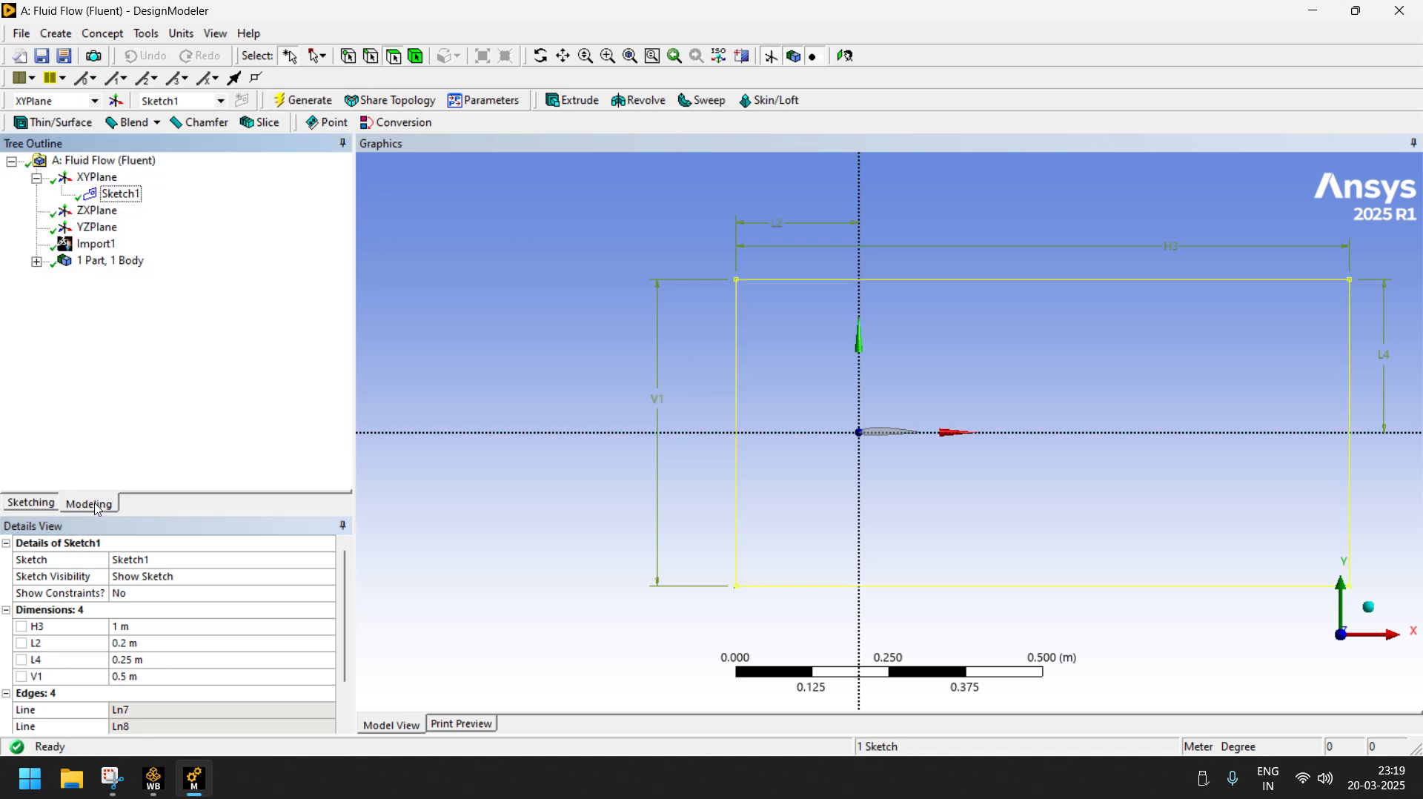
left_click(304, 102)
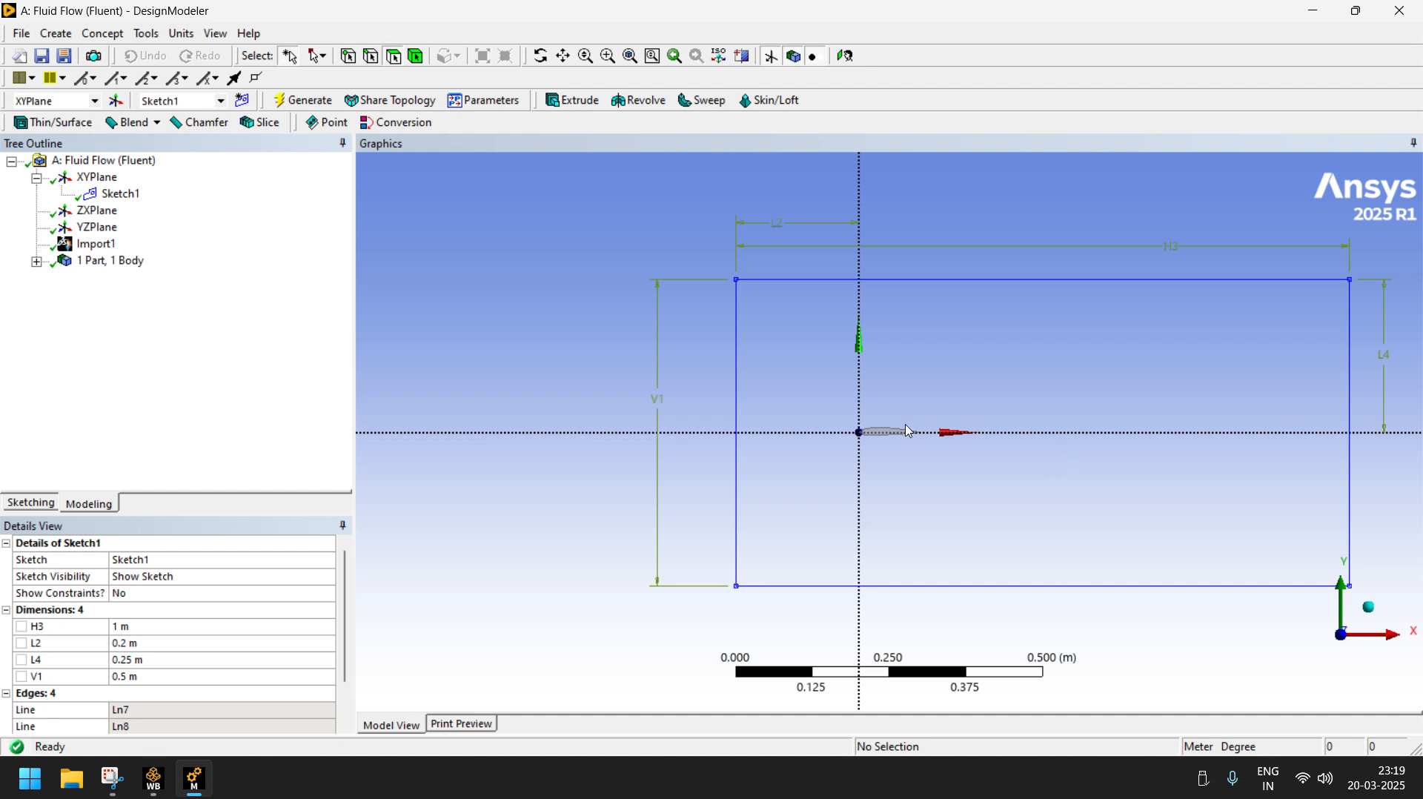
- Create a second sketch on the XYPlane and draw an inner rectangle about 0.41 m by 0.11 m around the airfoil, extending behind it
left_click(95, 178)
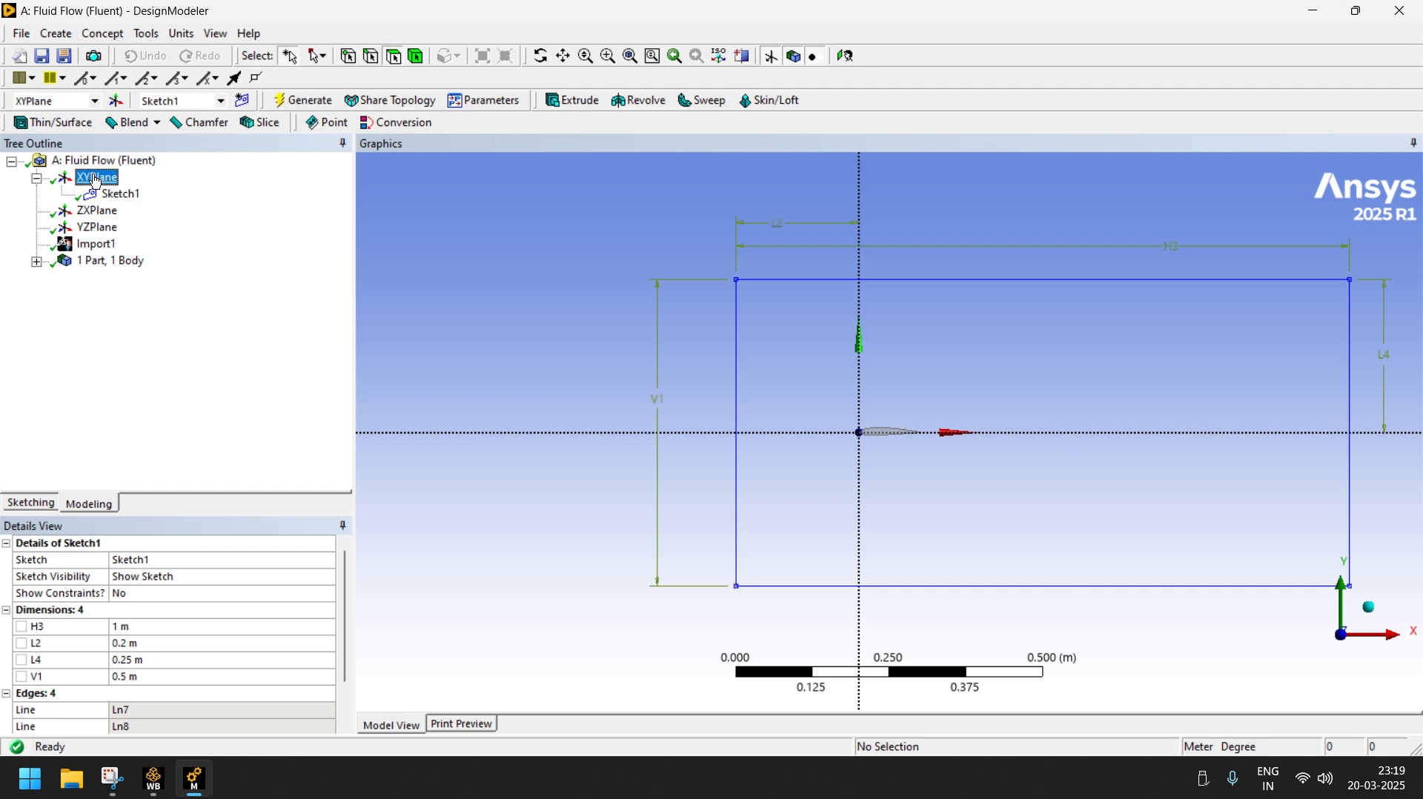
left_click(244, 102)
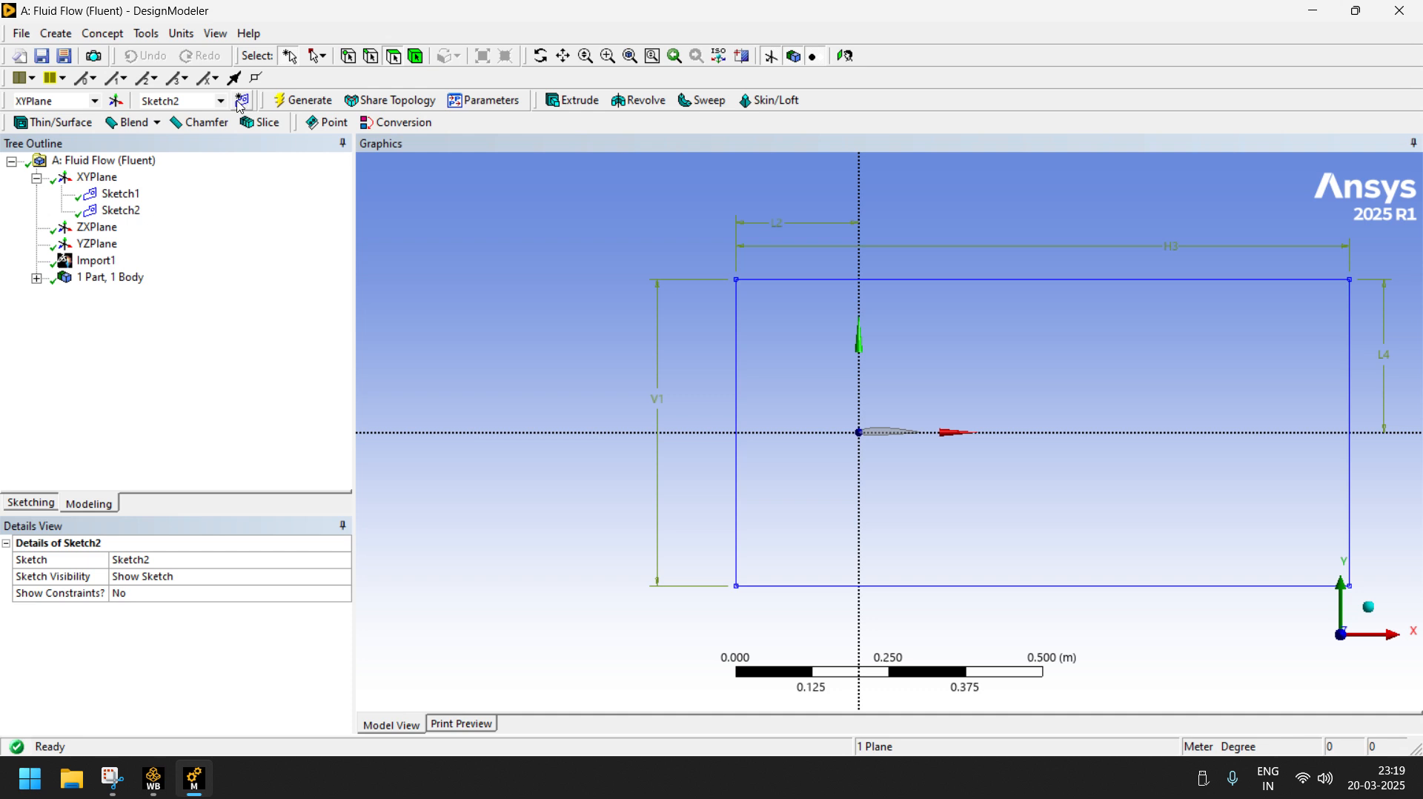
left_click(121, 211)
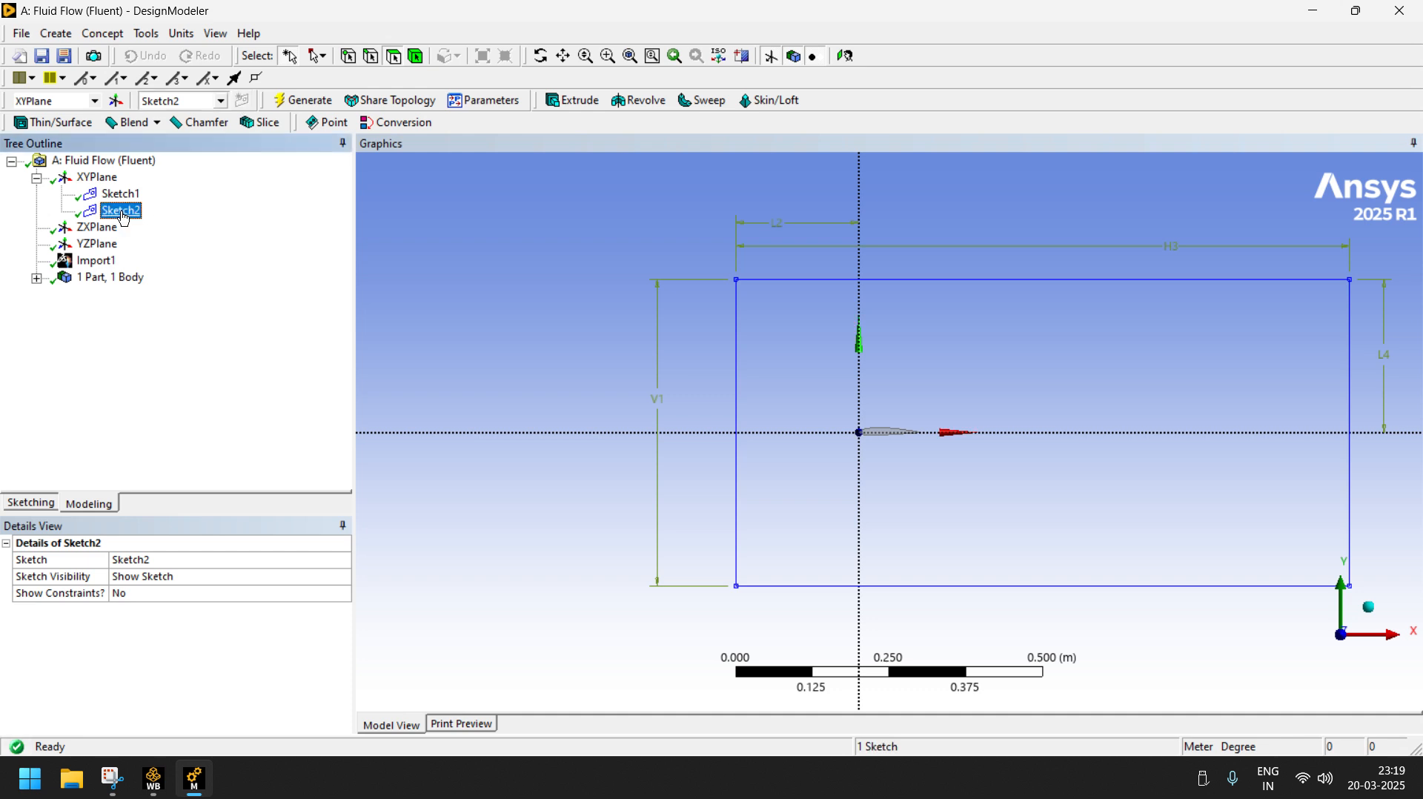
left_click(30, 503)
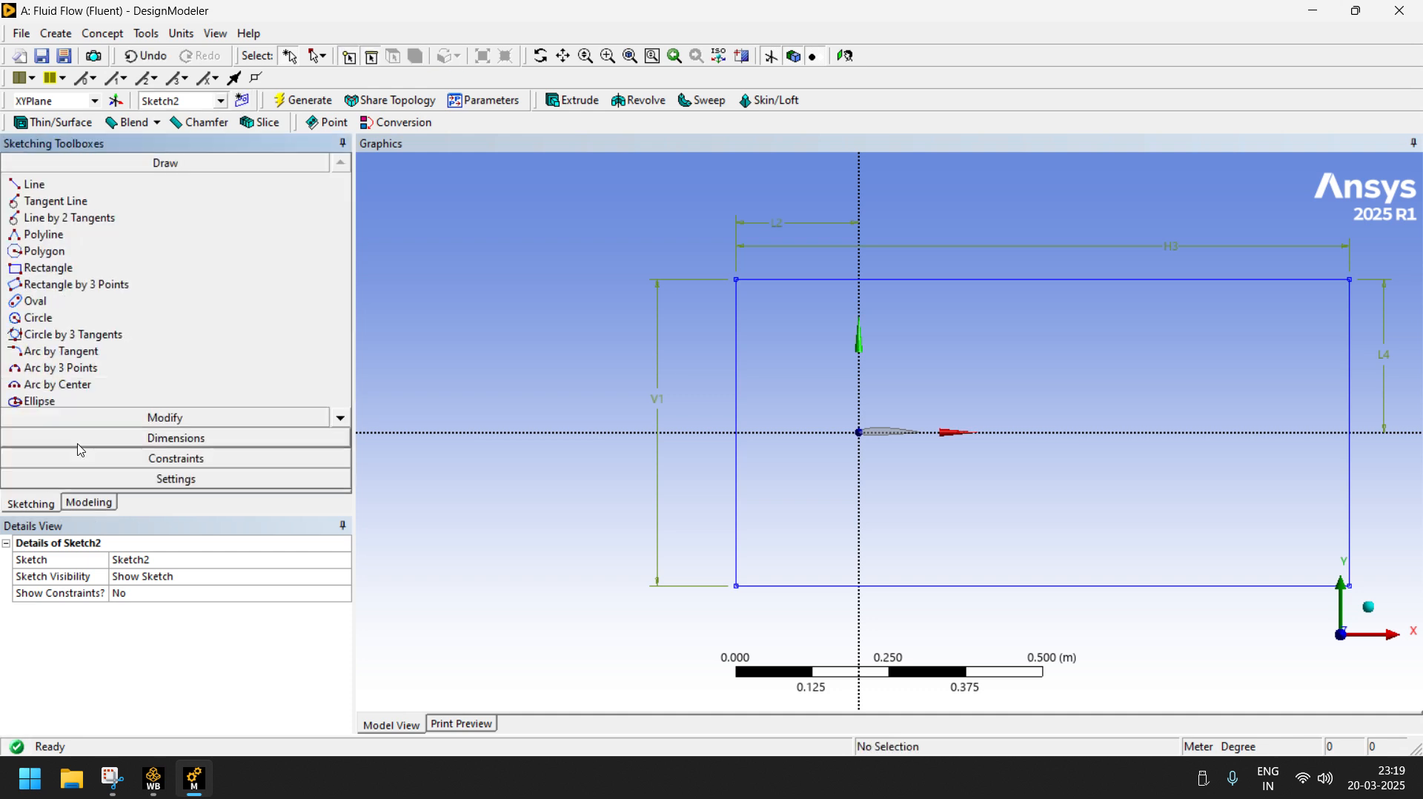
left_click(46, 270)
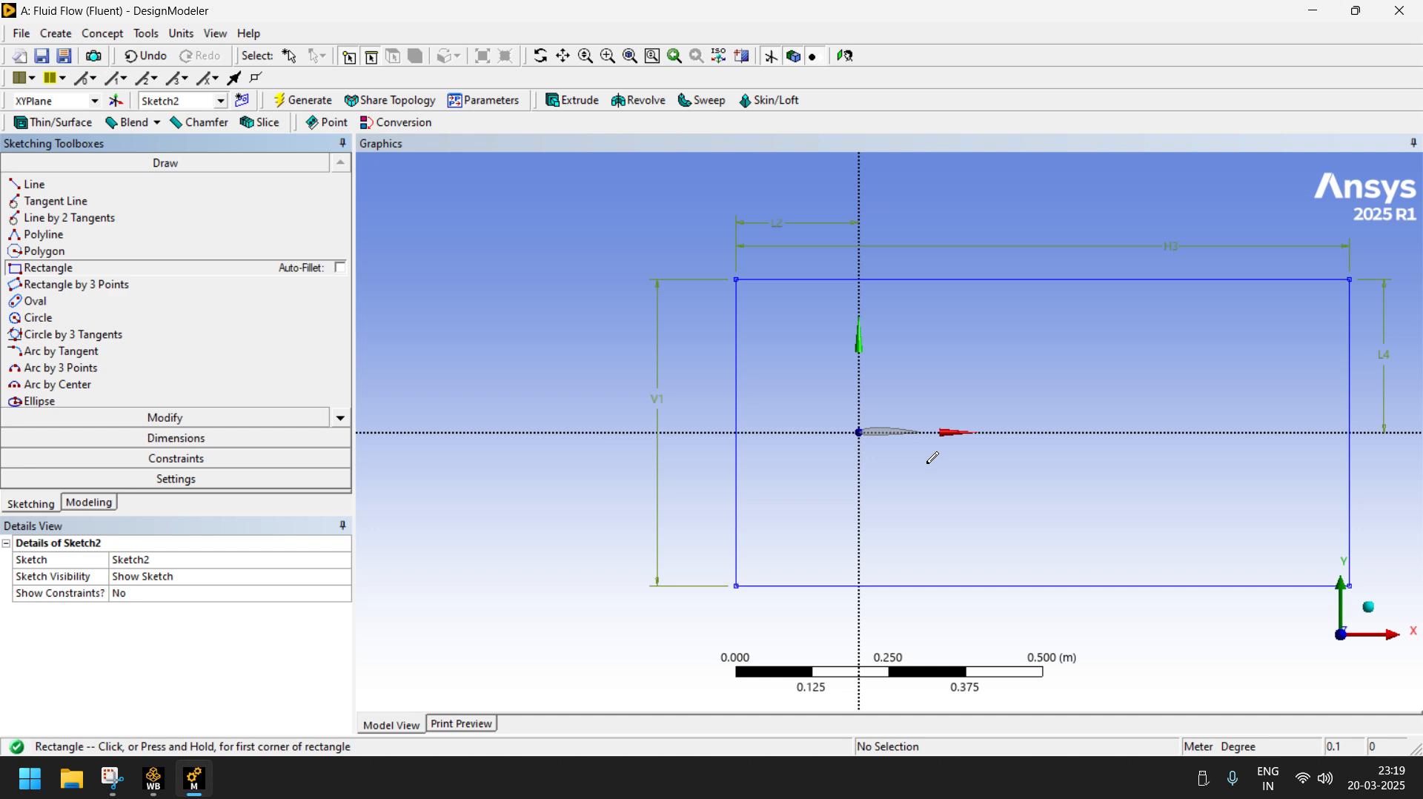
left_click(831, 397)
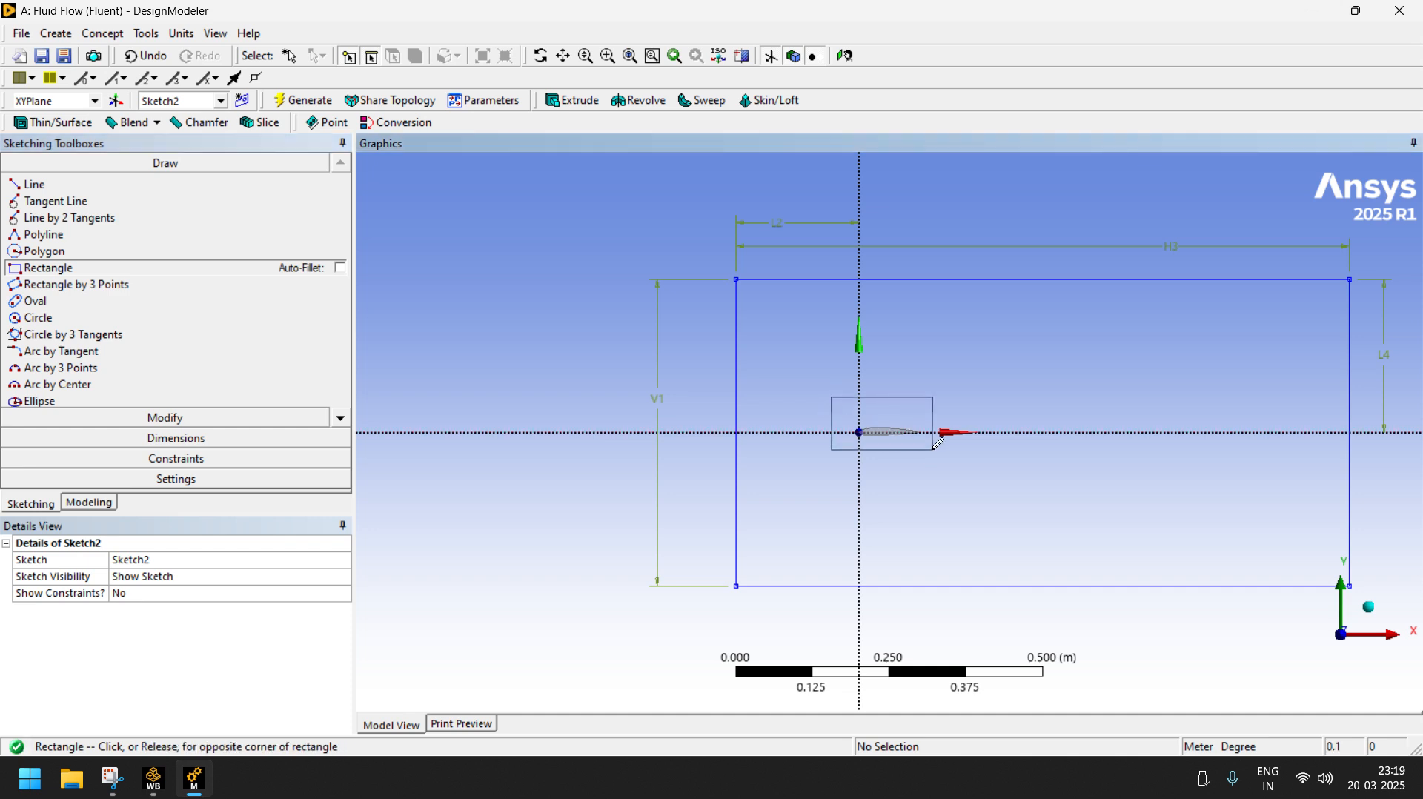
left_click(1086, 467)
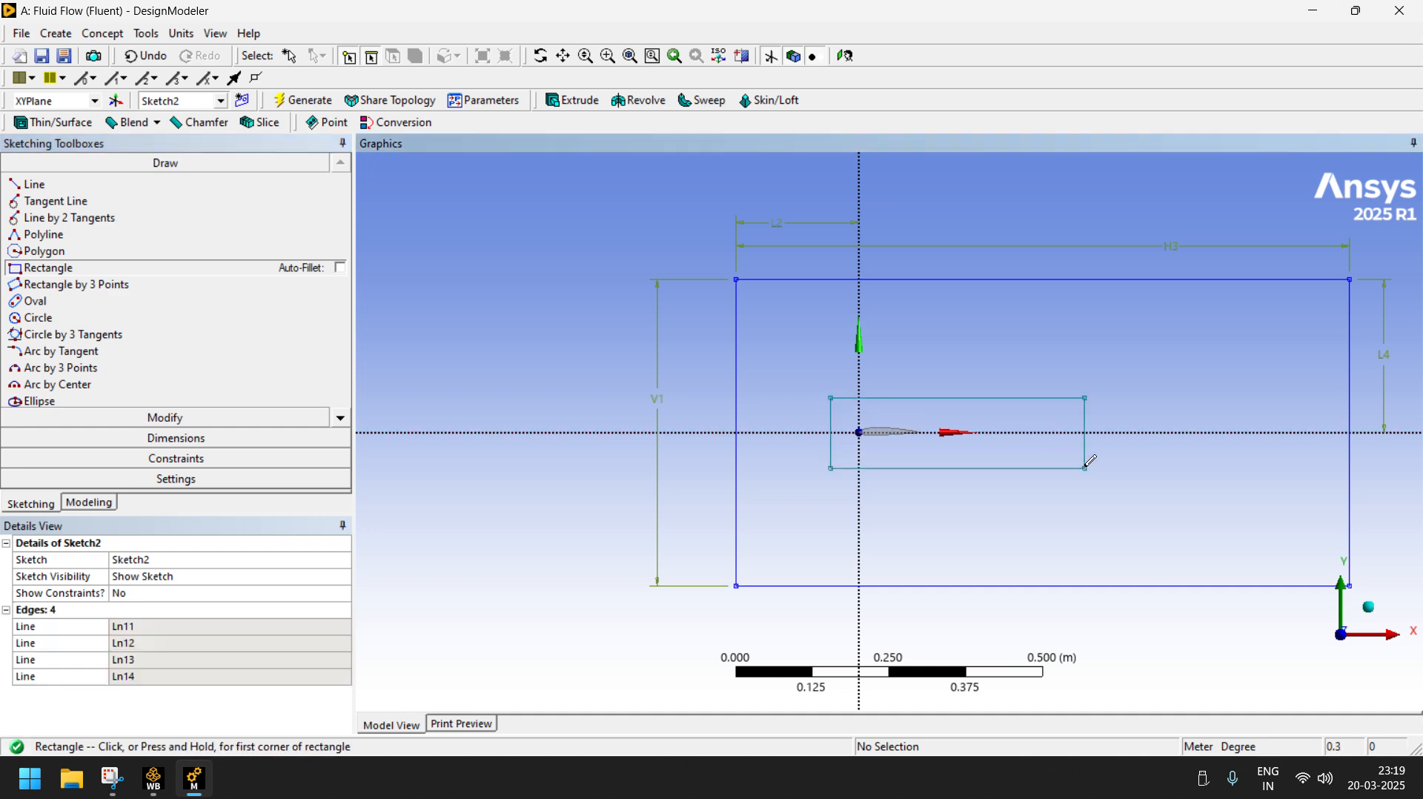
- Dimension the inner rectangle's upper edge and set its length to 0.5 m
left_click(177, 438)
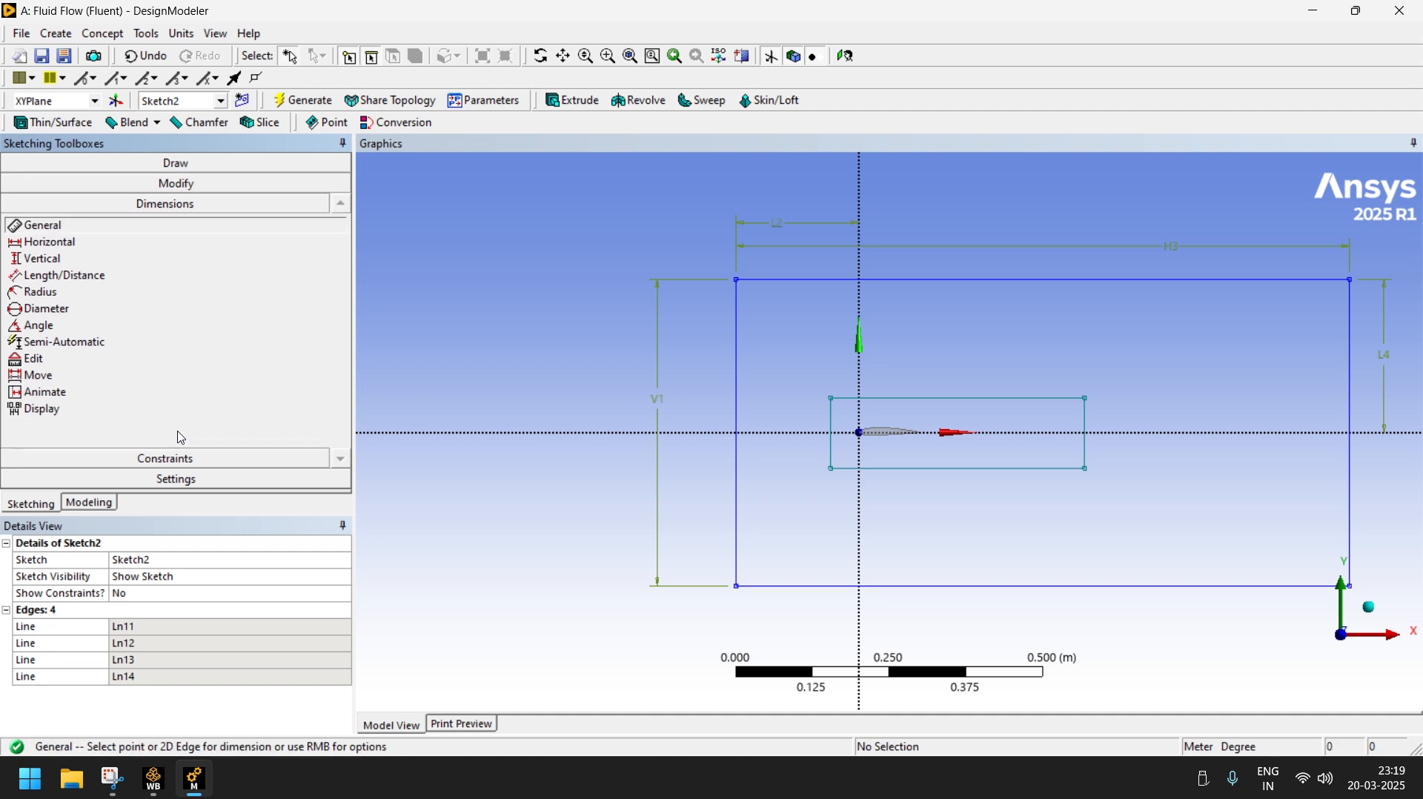
left_click(999, 400)
left_click(990, 349)
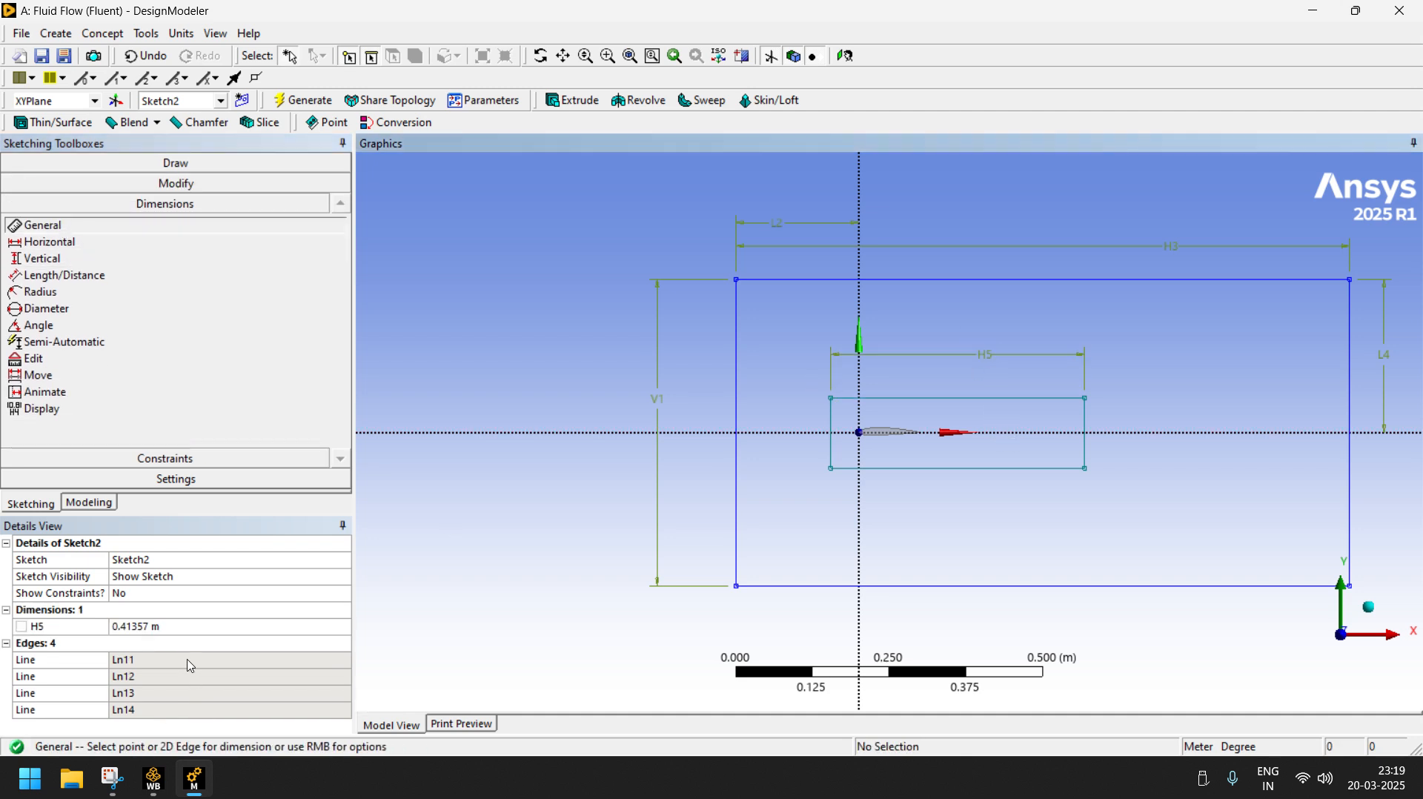
left_click(182, 625)
type("0.5")
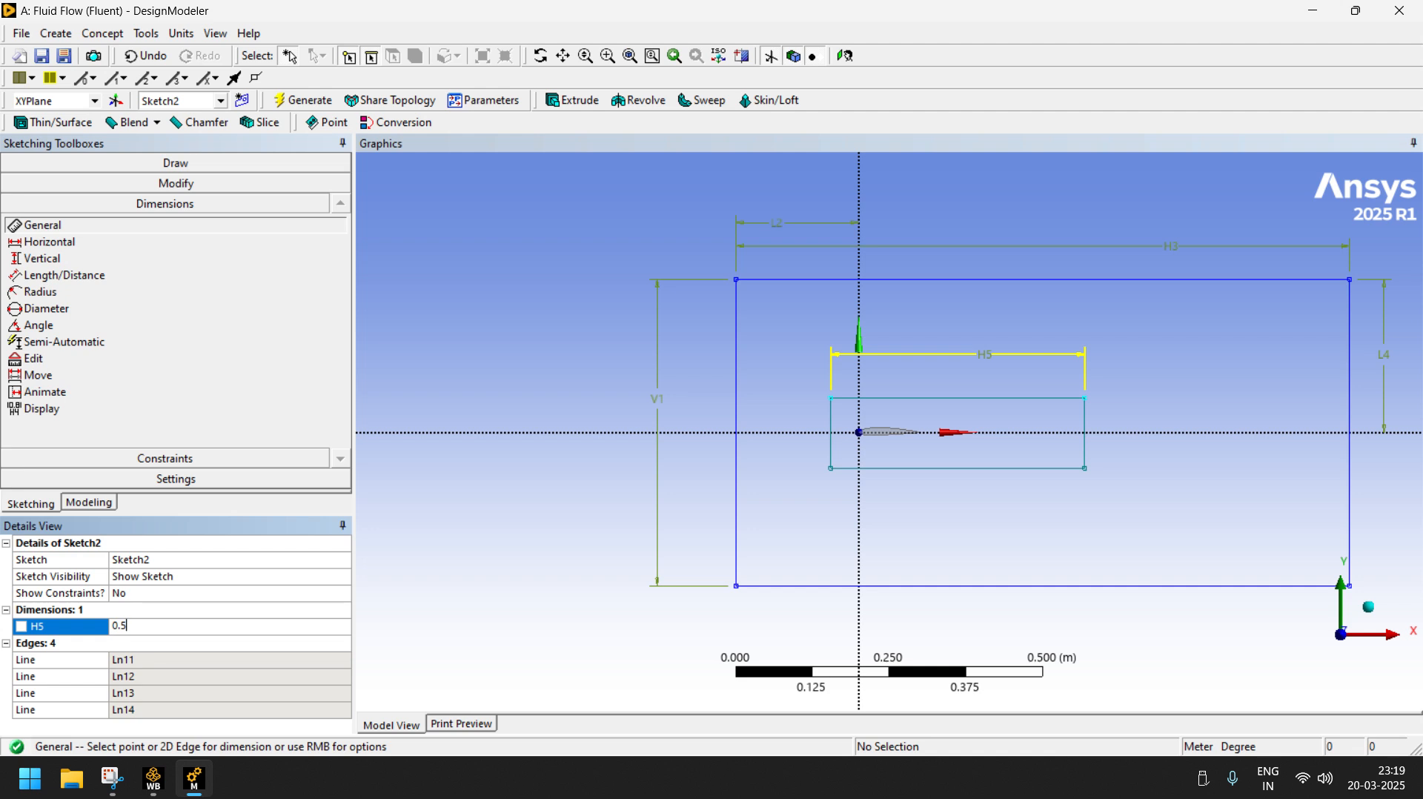
key("Return")
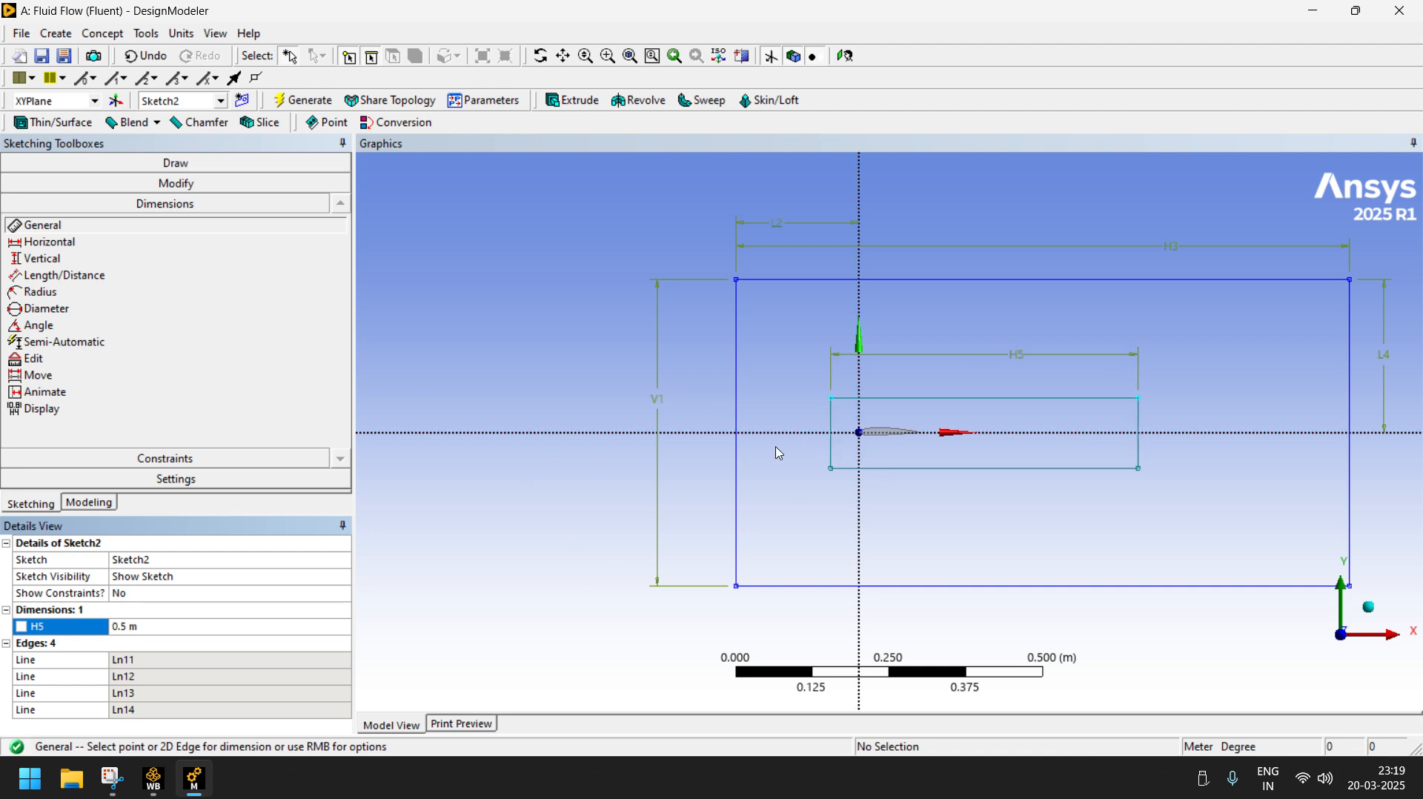
- Dimension the inner rectangle's upstream side and set its height to 0.12 m
left_click(833, 420)
left_click(605, 447)
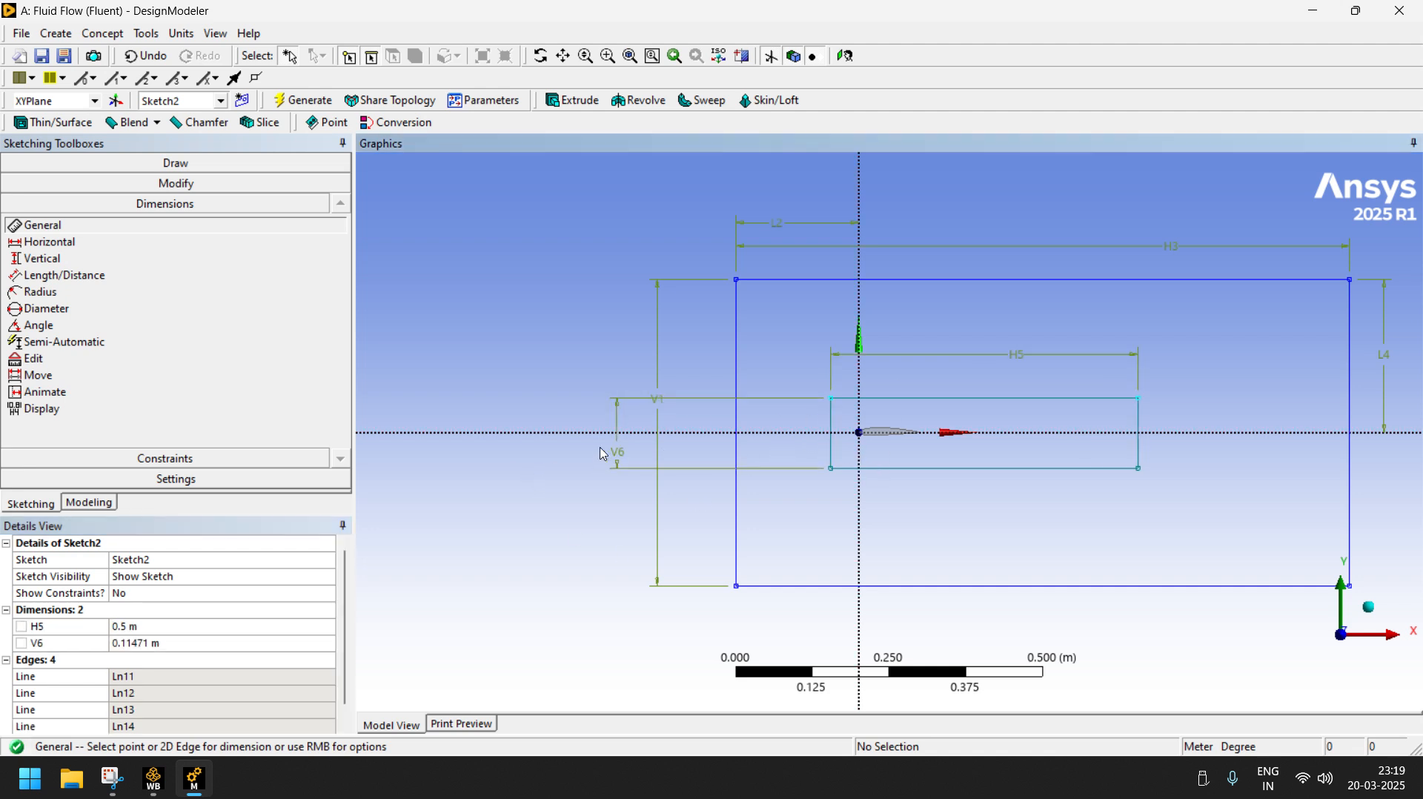
left_click(170, 643)
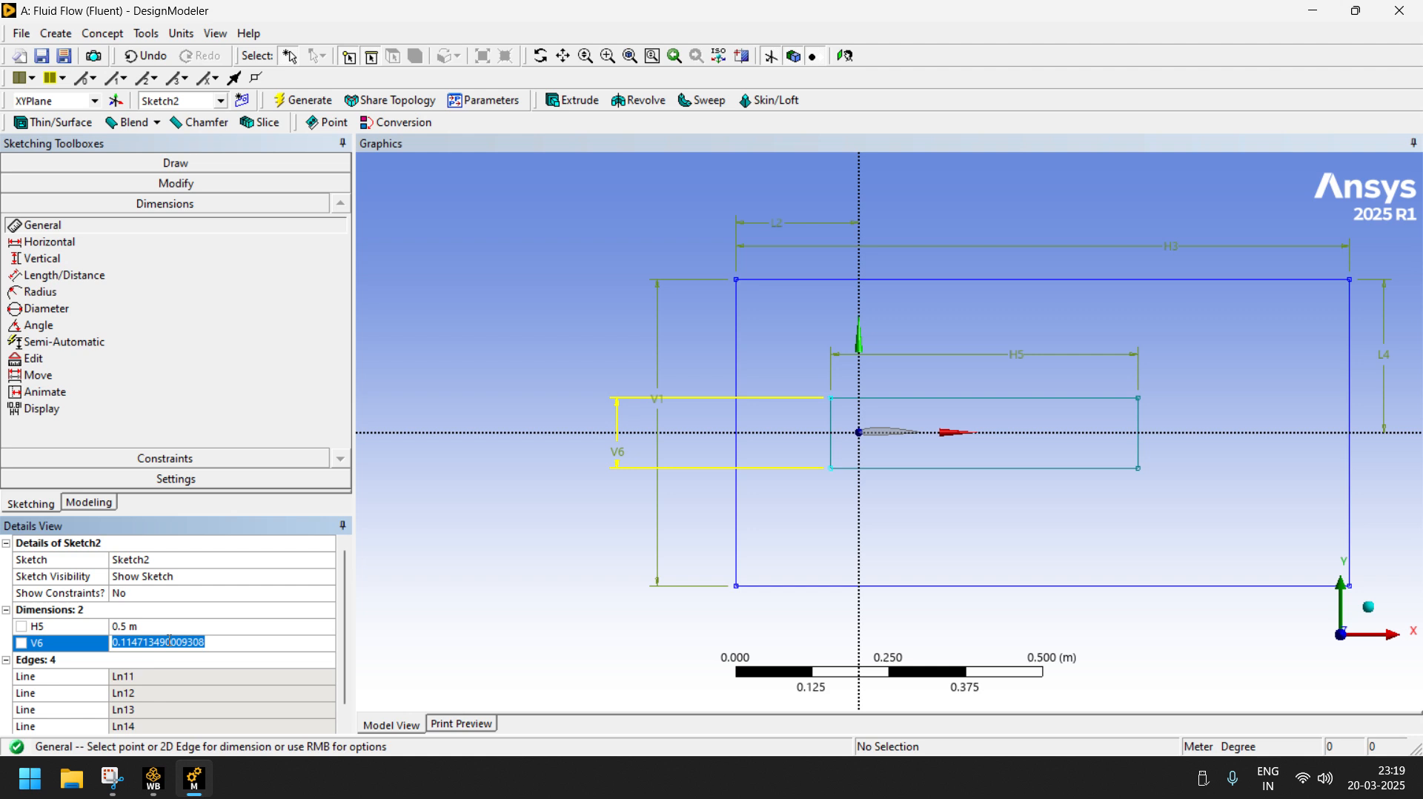
type("0.12")
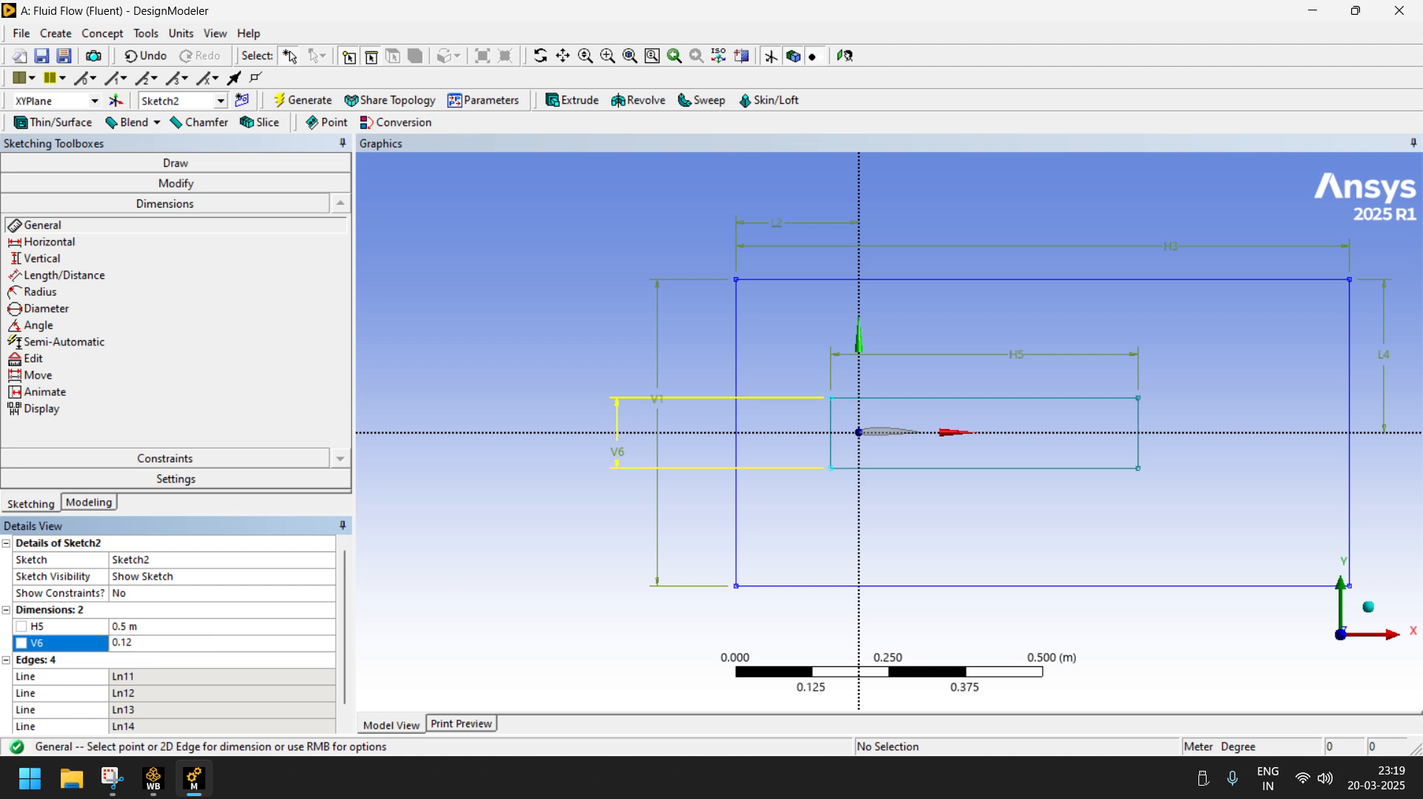
key("Return")
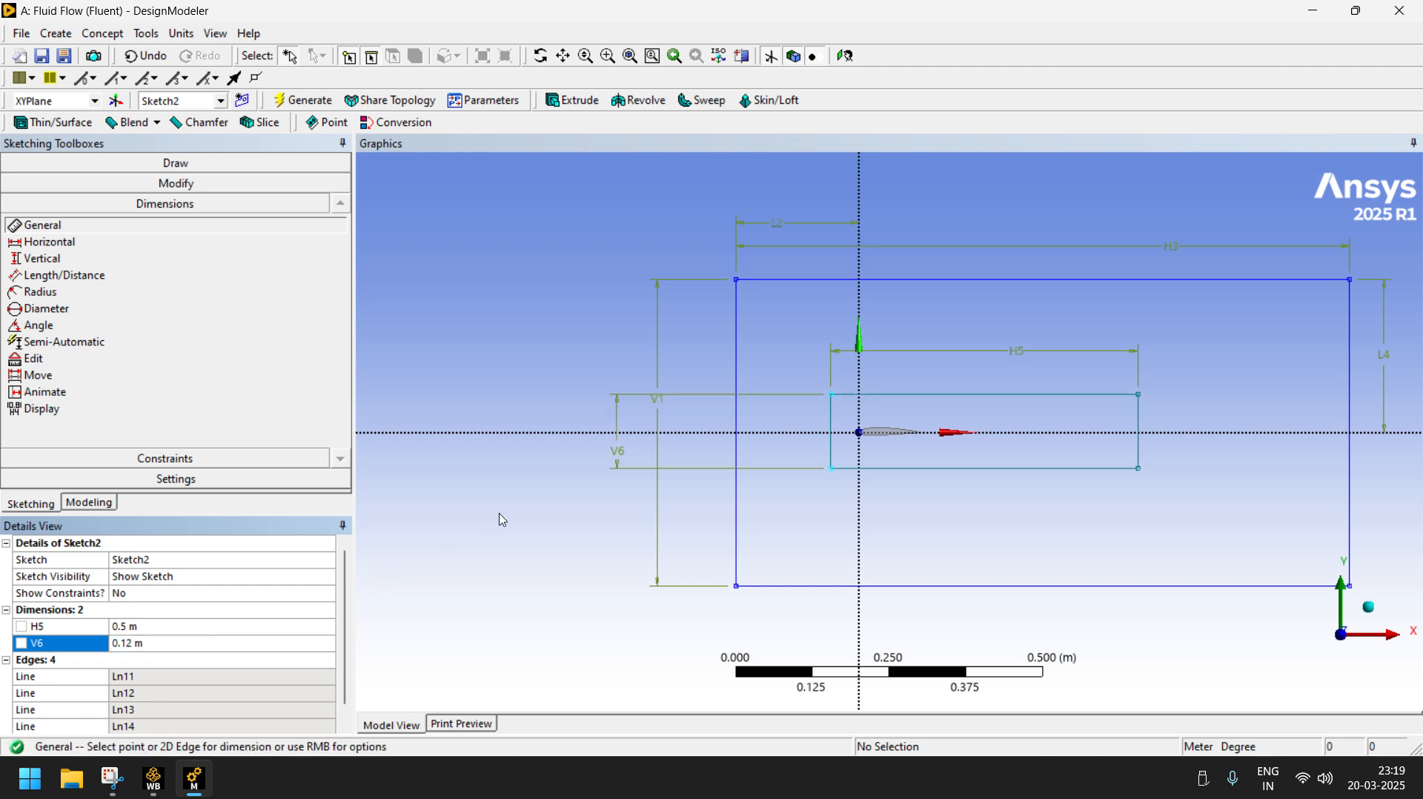
- Dimension the distance from the inner rectangle's upper edge to the X axis and set it to 0.06 m
left_click(1028, 396)
left_click(1030, 433)
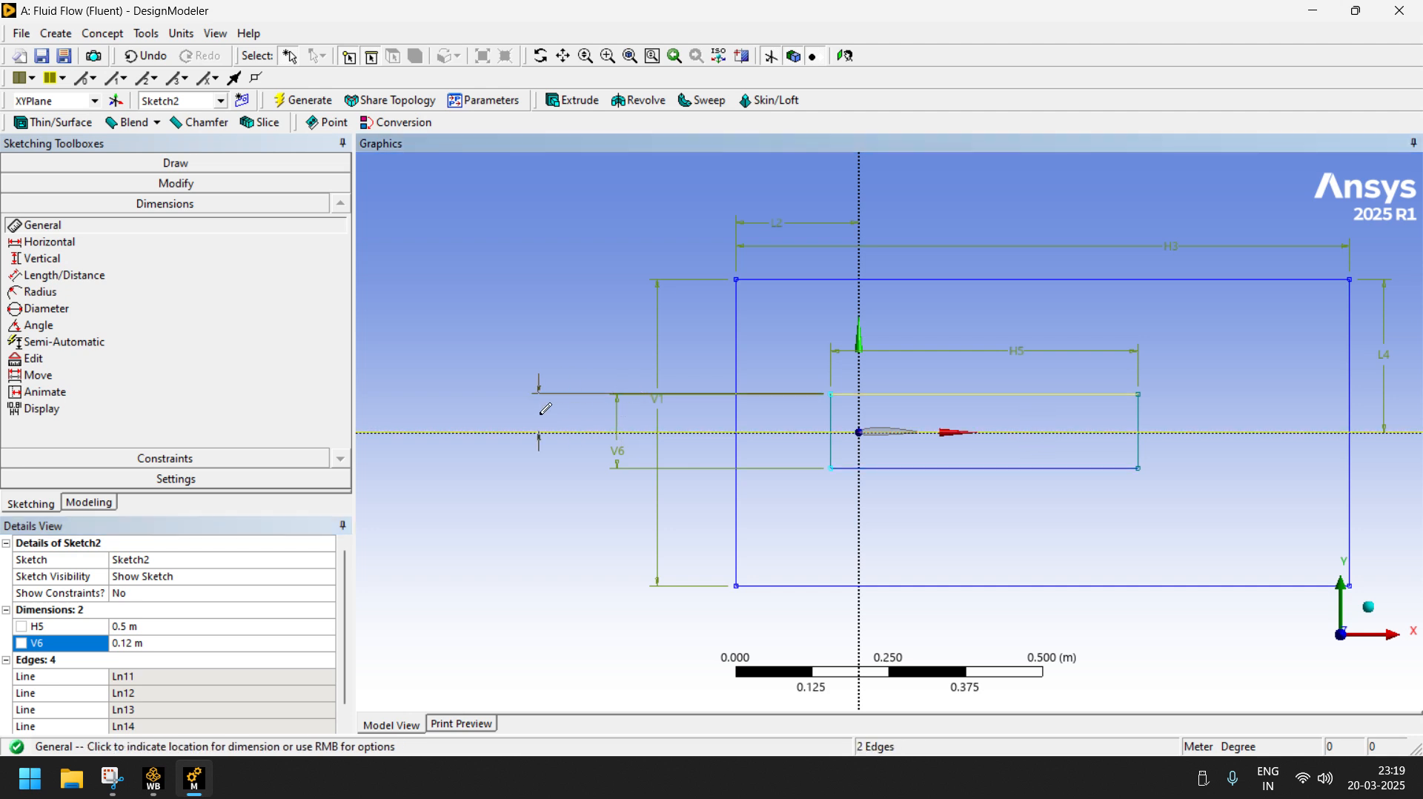
left_click(539, 417)
left_click(183, 643)
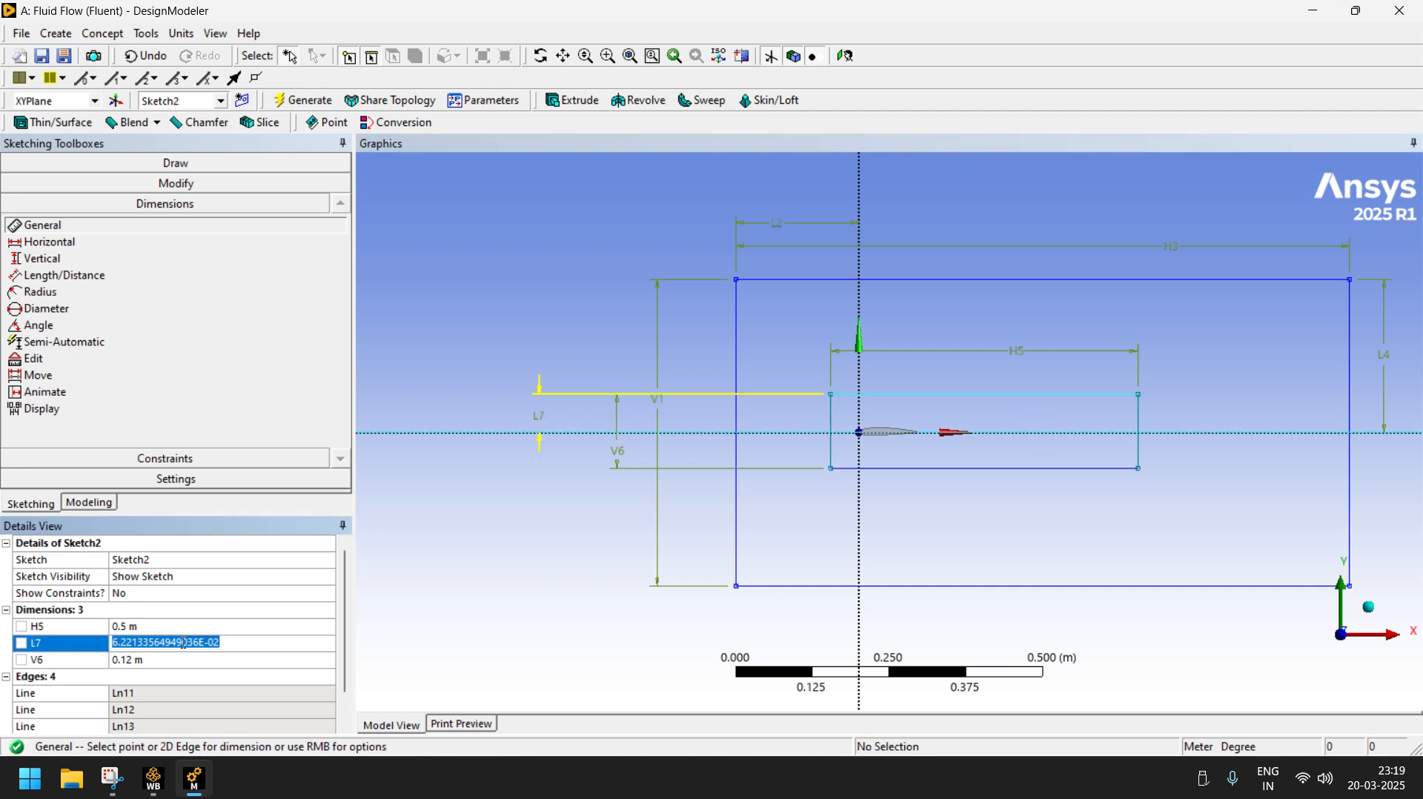
type("0.06")
key("Return")
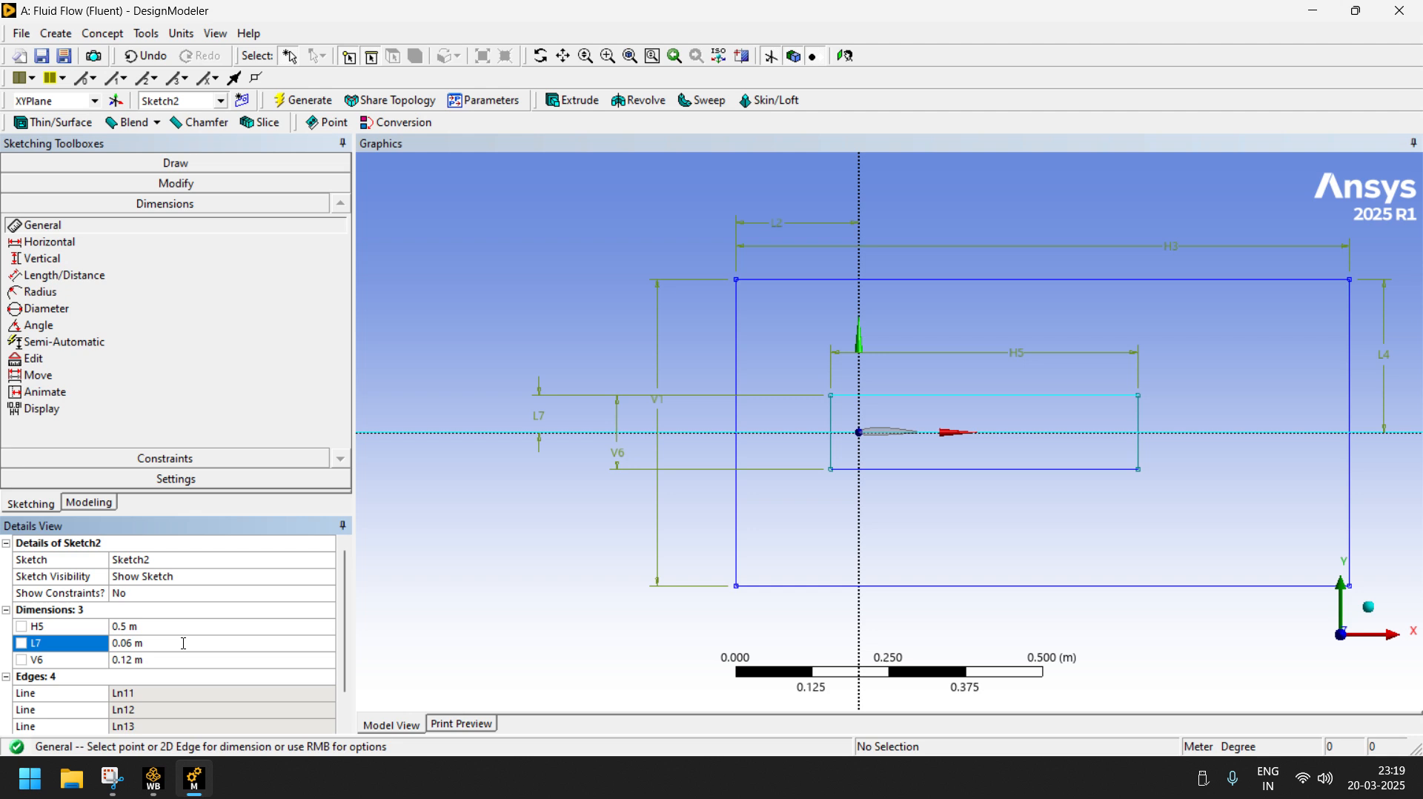
- Try to dimension the distance between the Y axis and the inner rectangle's upstream side, and delete the resulting angle dimension
left_click(859, 427)
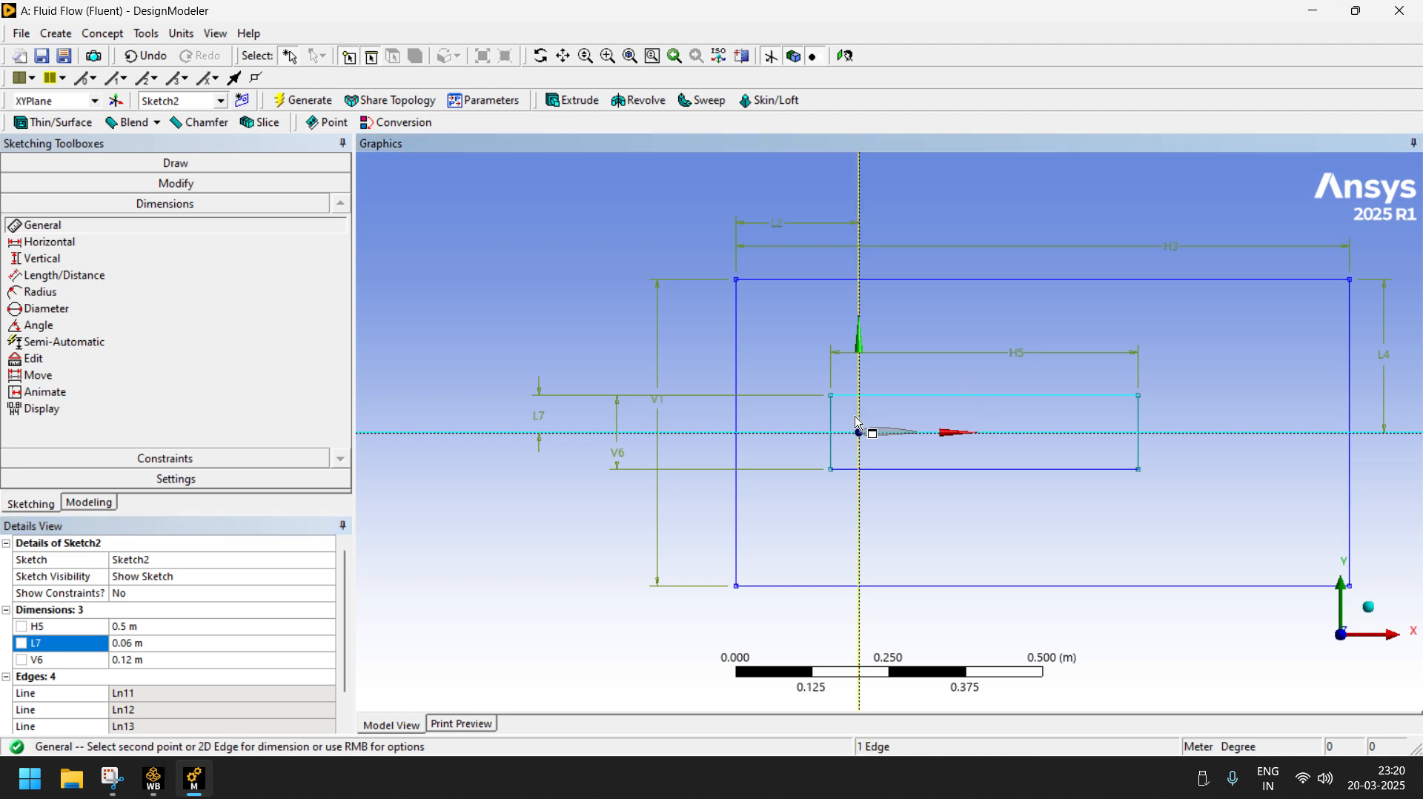
left_click(832, 422)
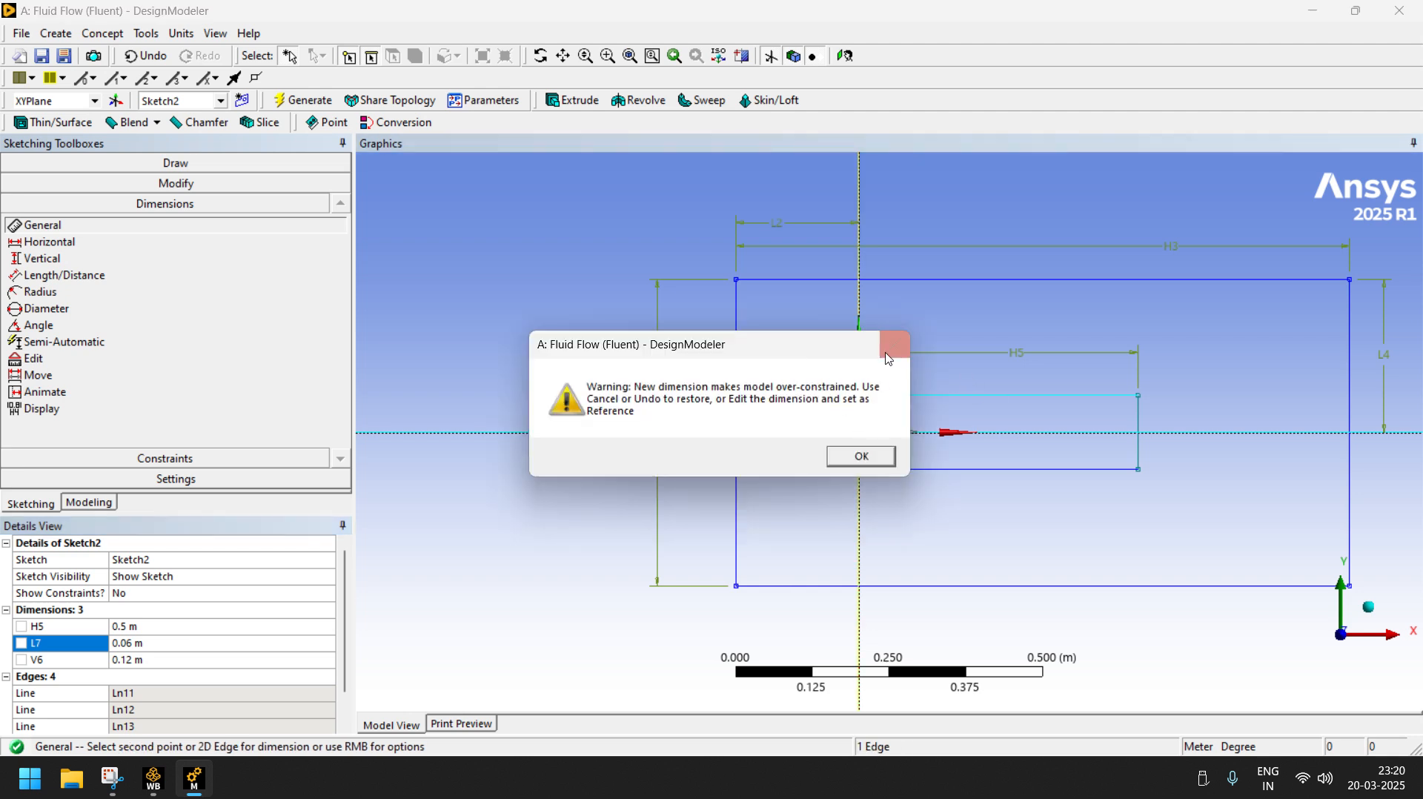
key("Return")
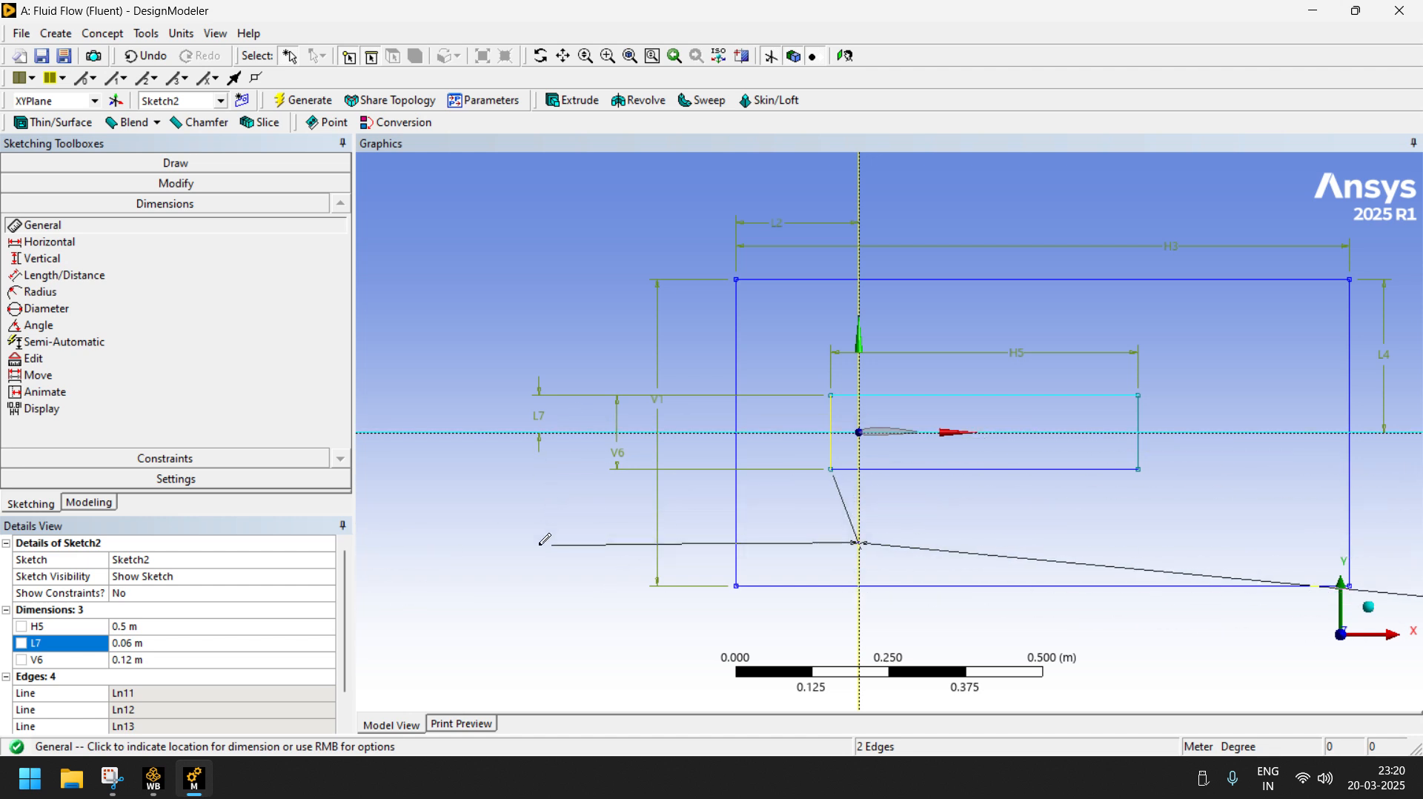
left_click(507, 556)
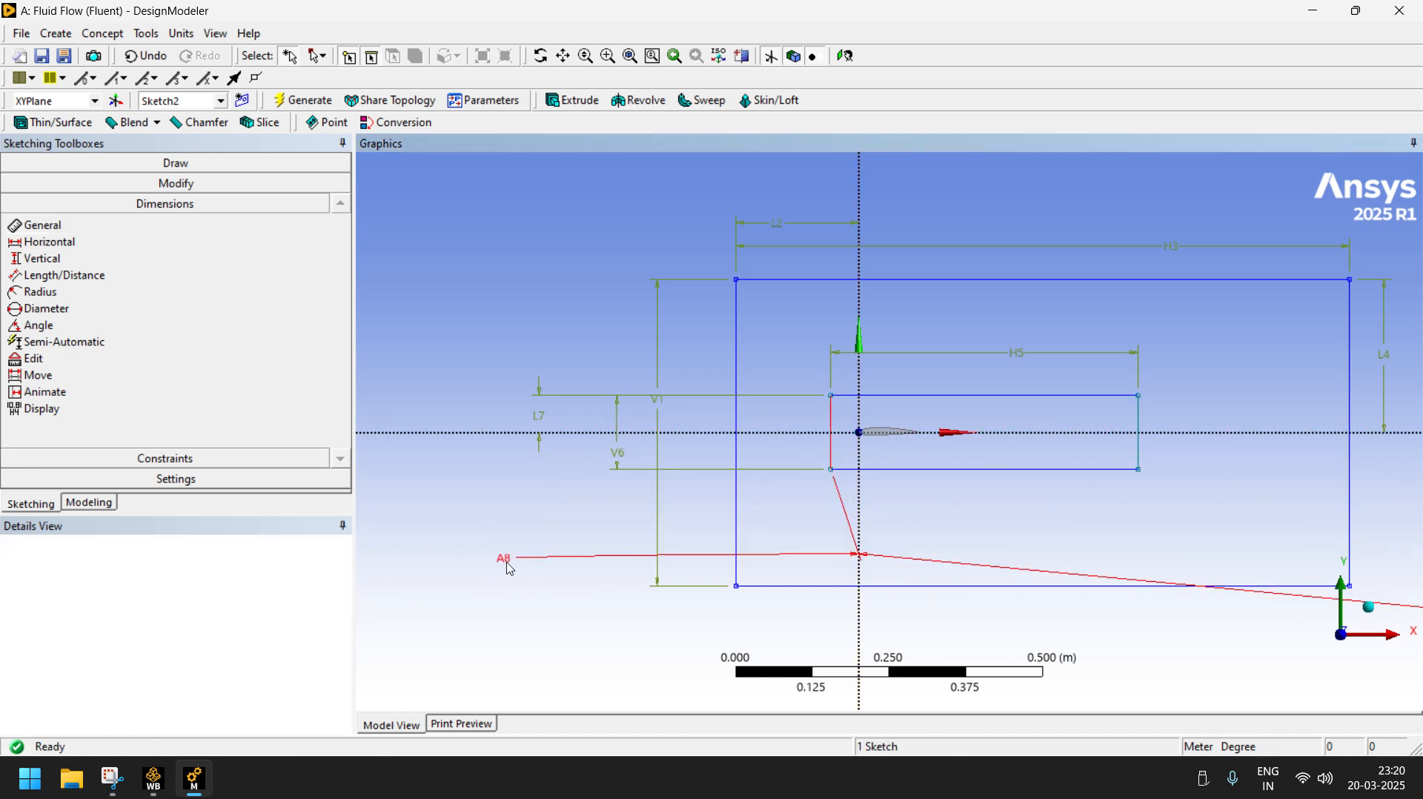
left_click(505, 560)
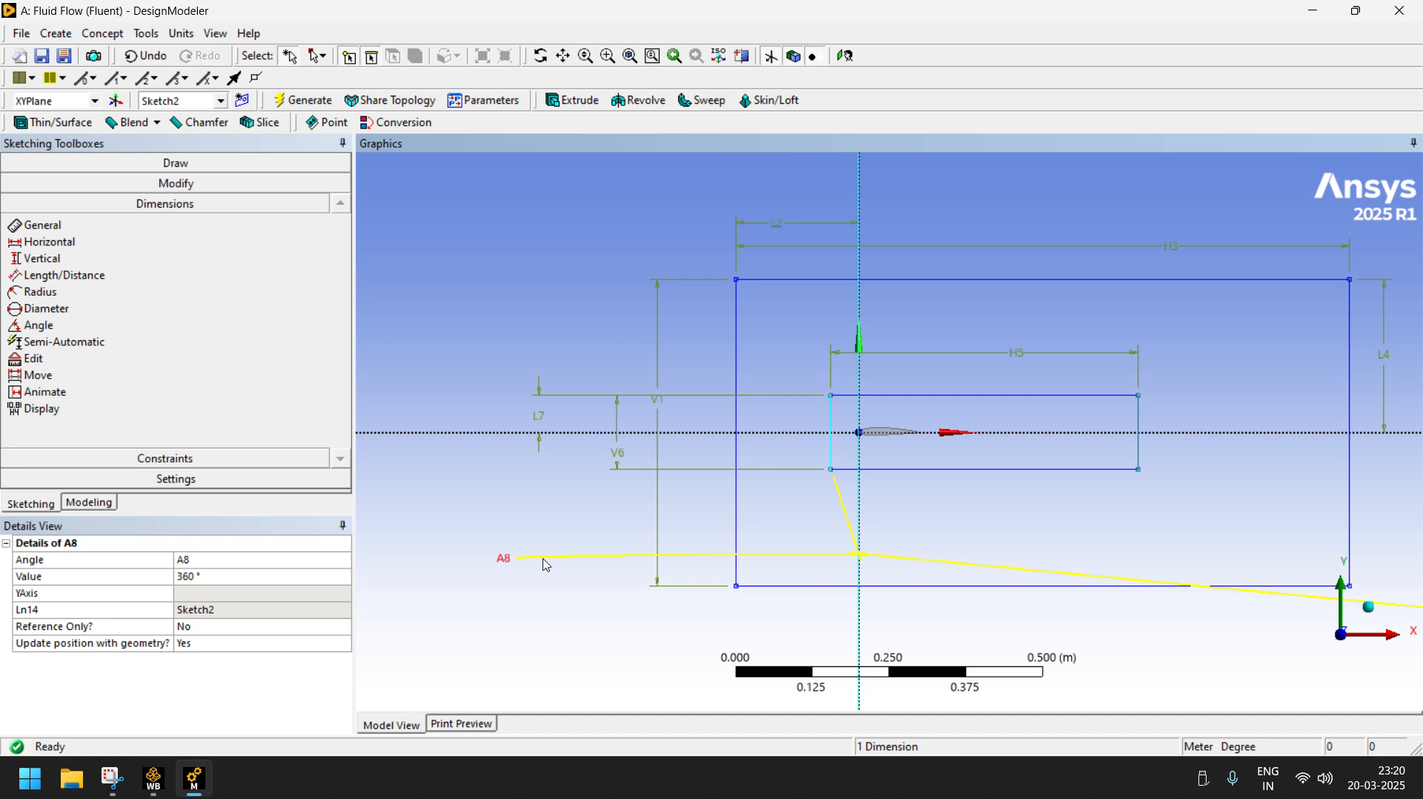
key("Delete")
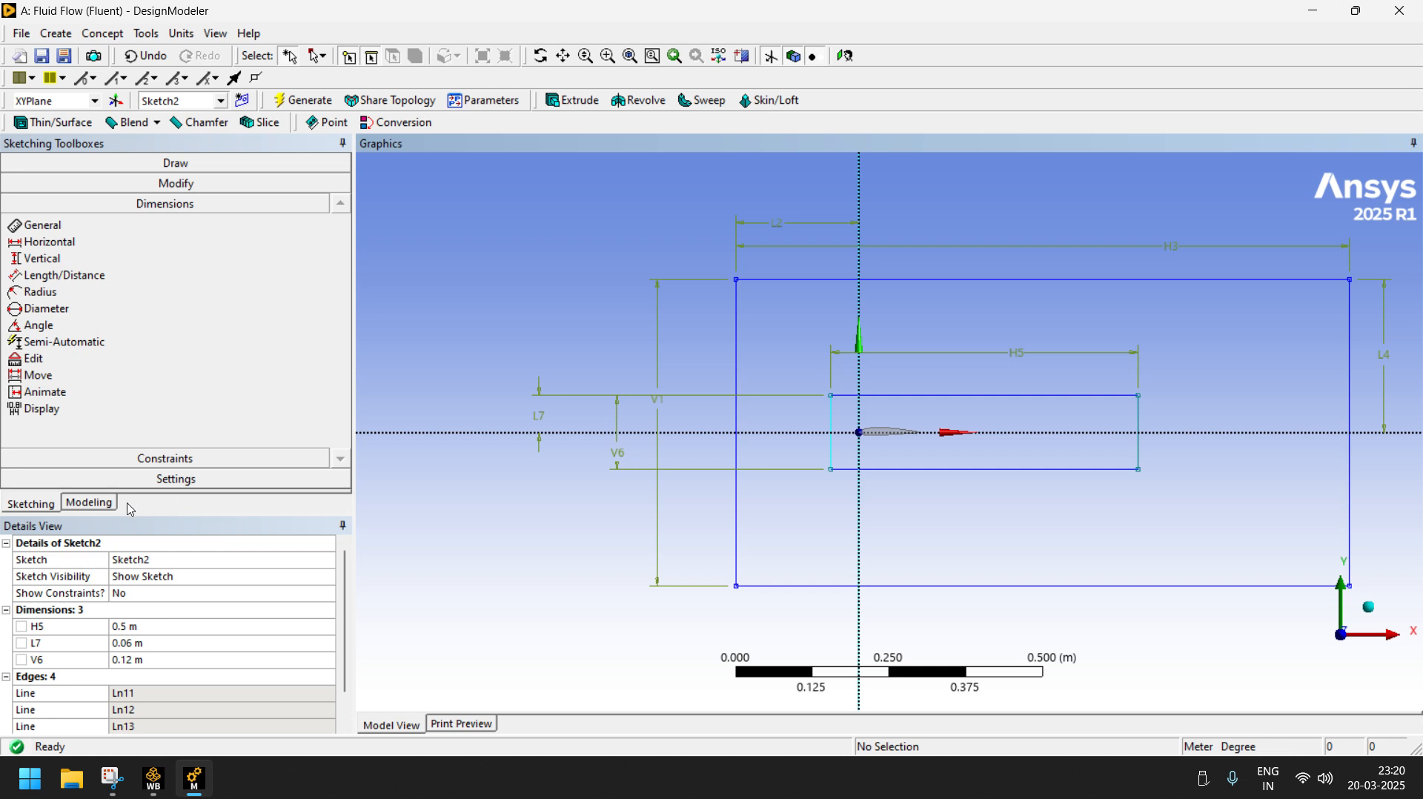
- Start an extrusion and assign Sketch1, the outer rectangle, as its geometry
left_click(92, 507)
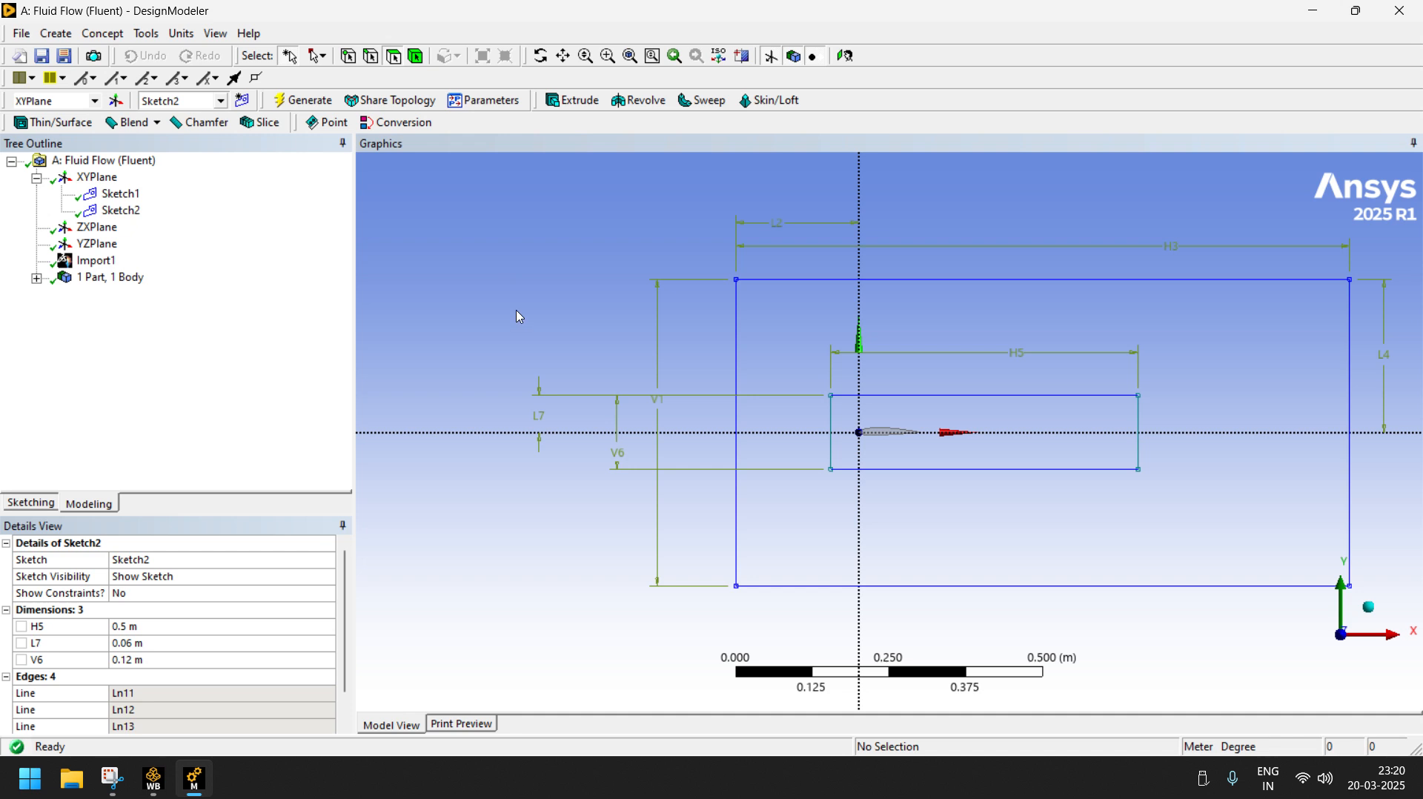
mouse_move(519, 315)
middle_mouse_down()
mouse_move(645, 349)
mouse_move(633, 375)
middle_mouse_up()
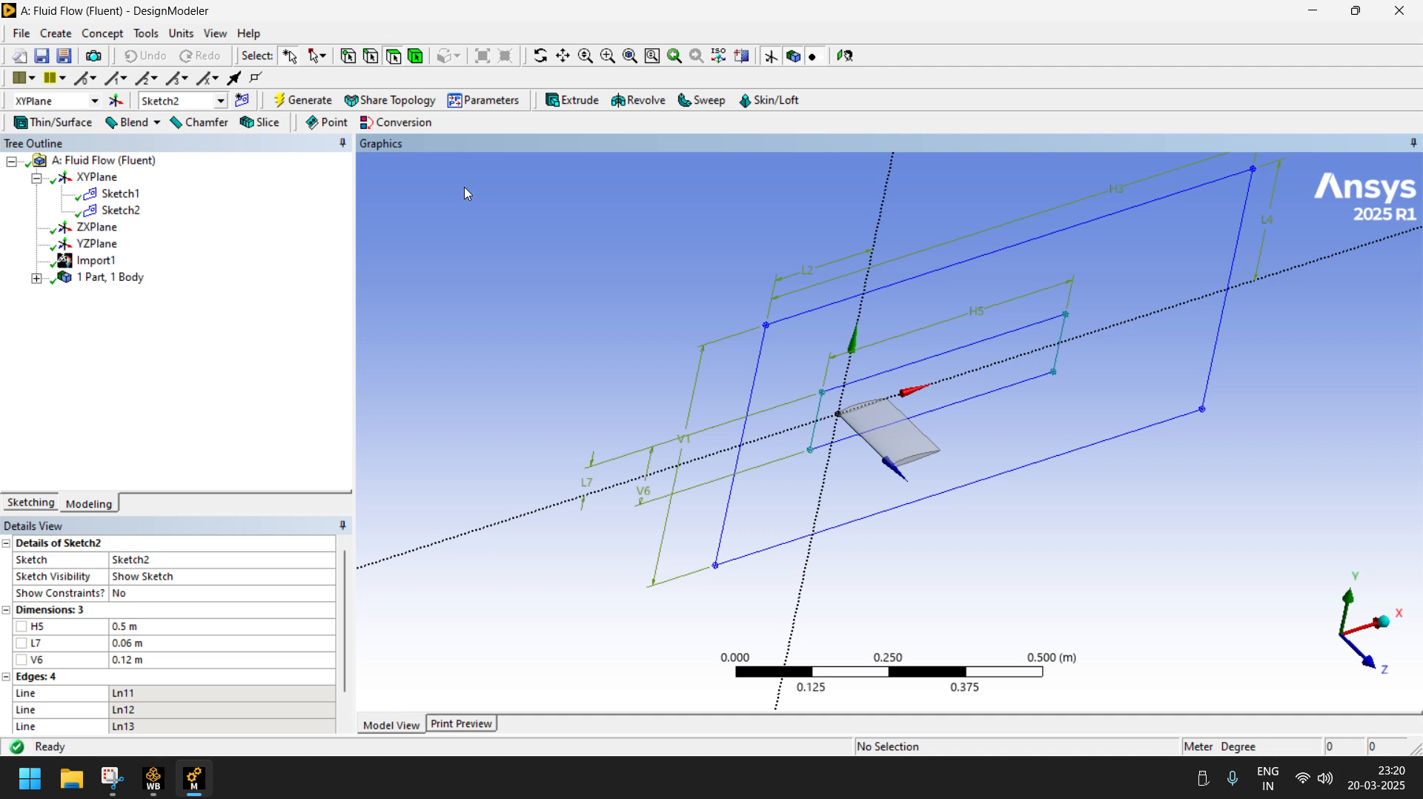
left_click(572, 101)
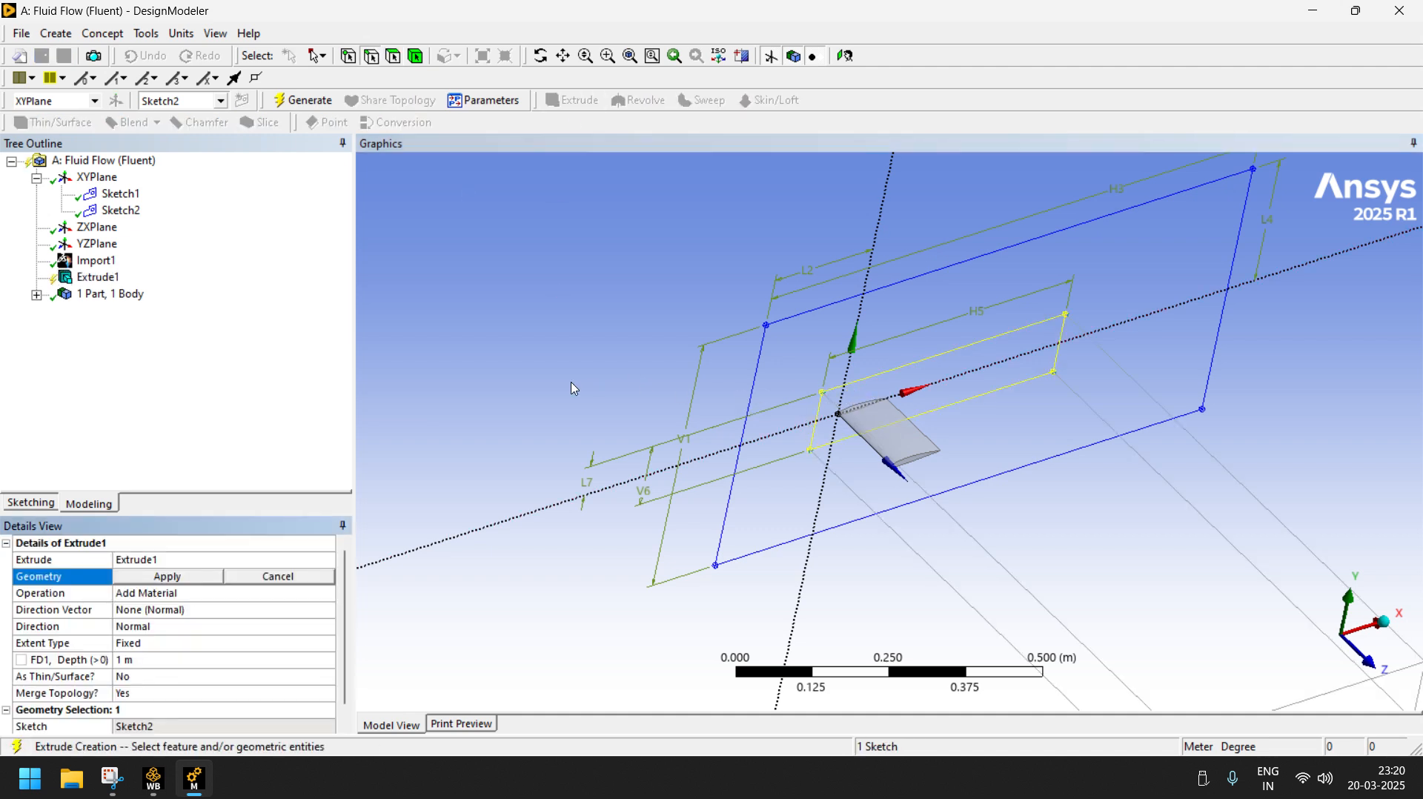
key("Return")
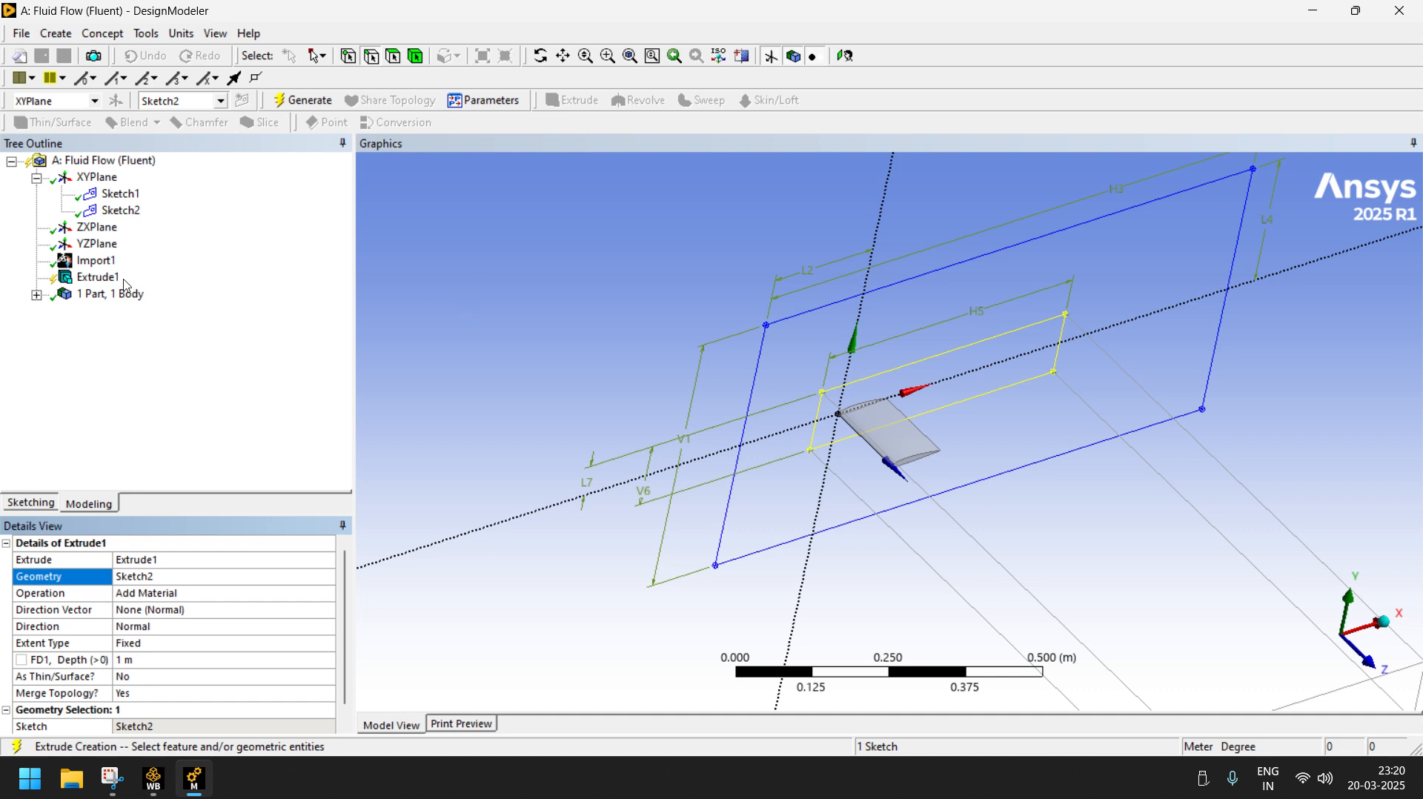
left_click(179, 586)
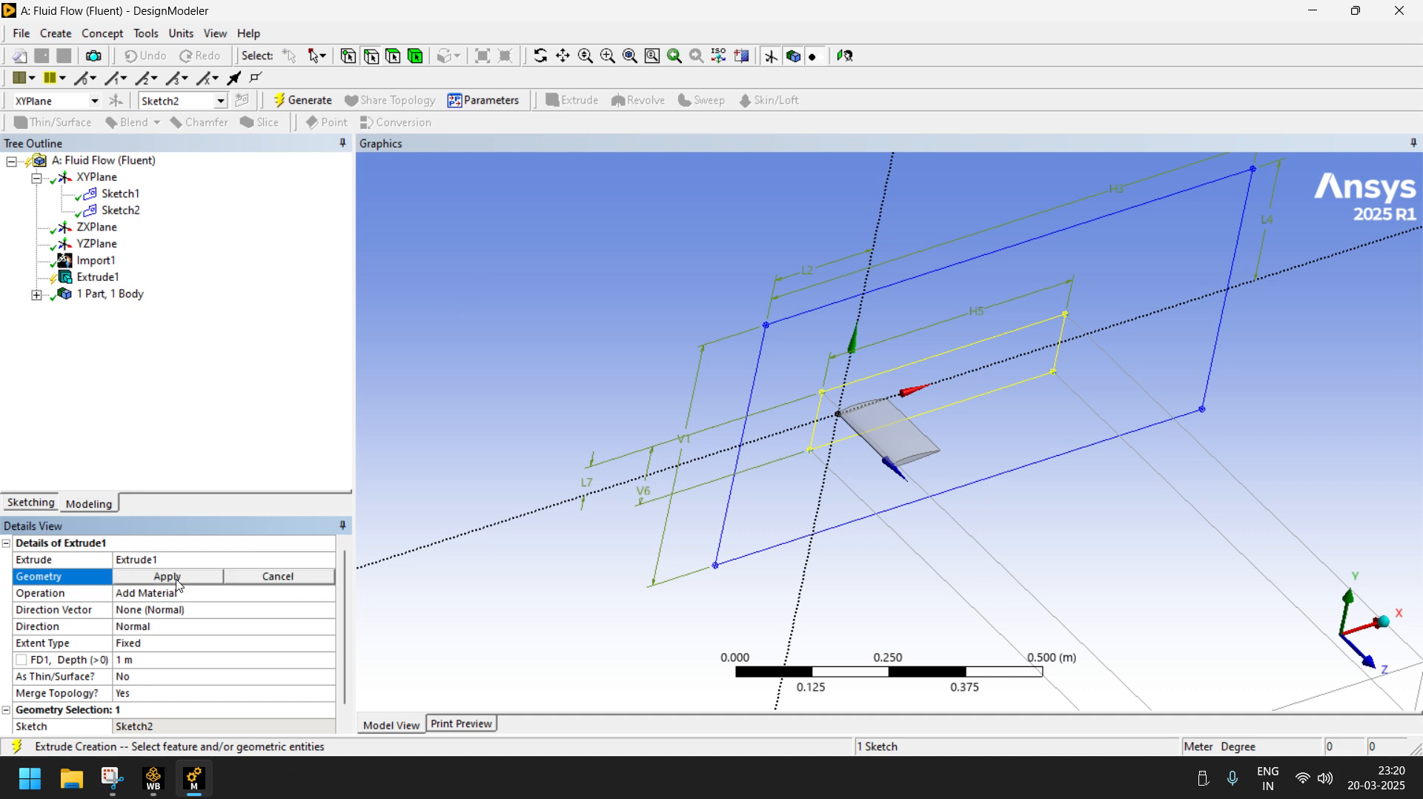
left_click(121, 193)
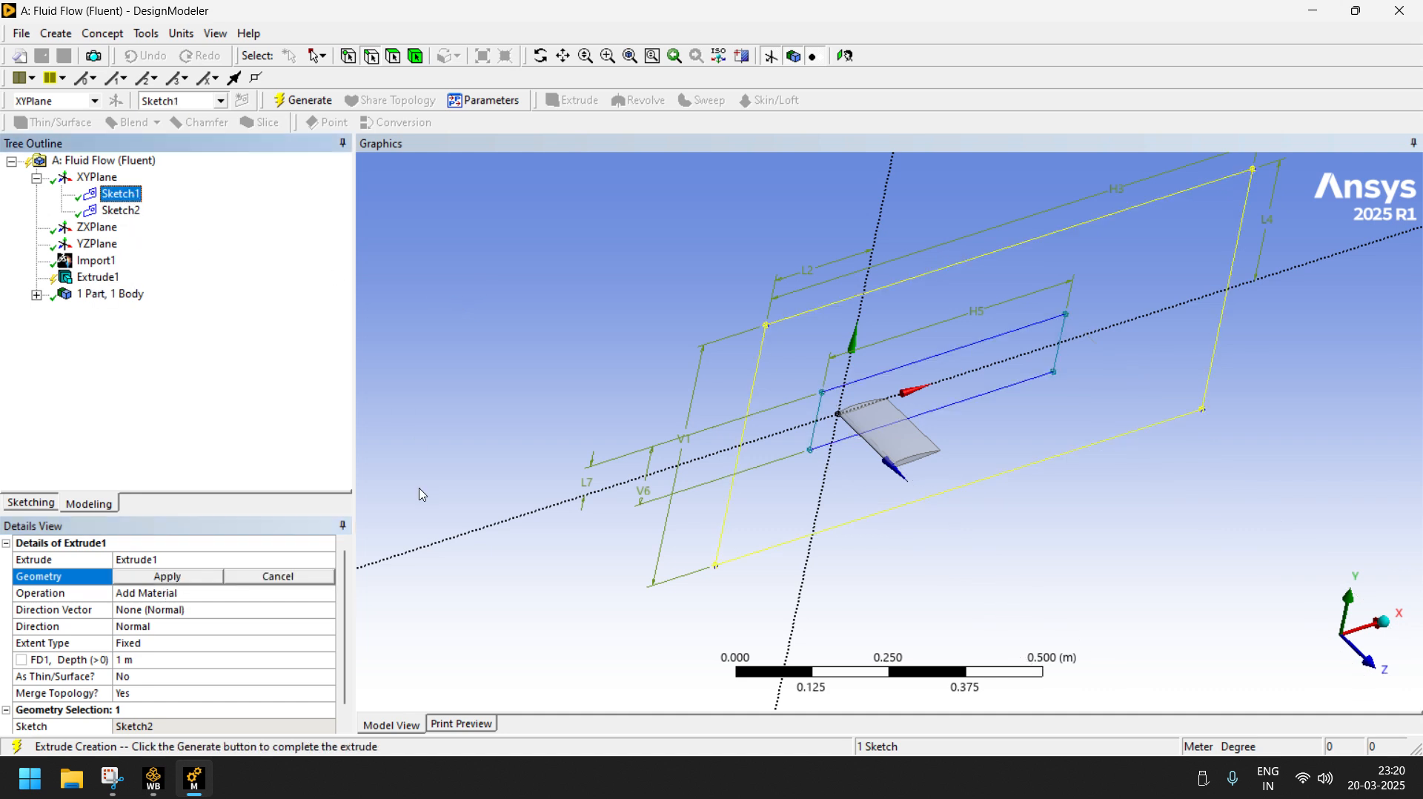
left_click(168, 577)
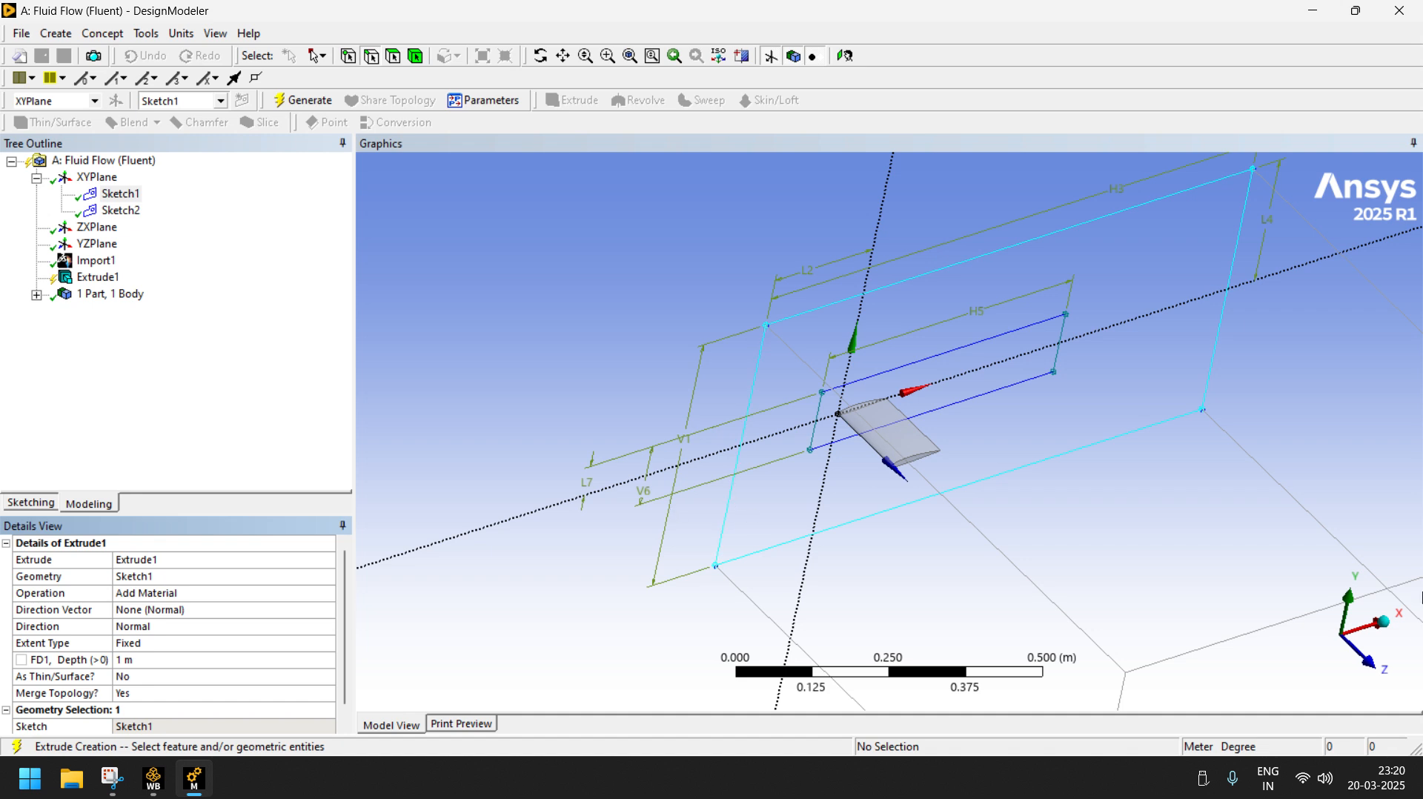
- Set the outer rectangle's extrusion depth to 0.3 m and generate the body
left_click(1374, 666)
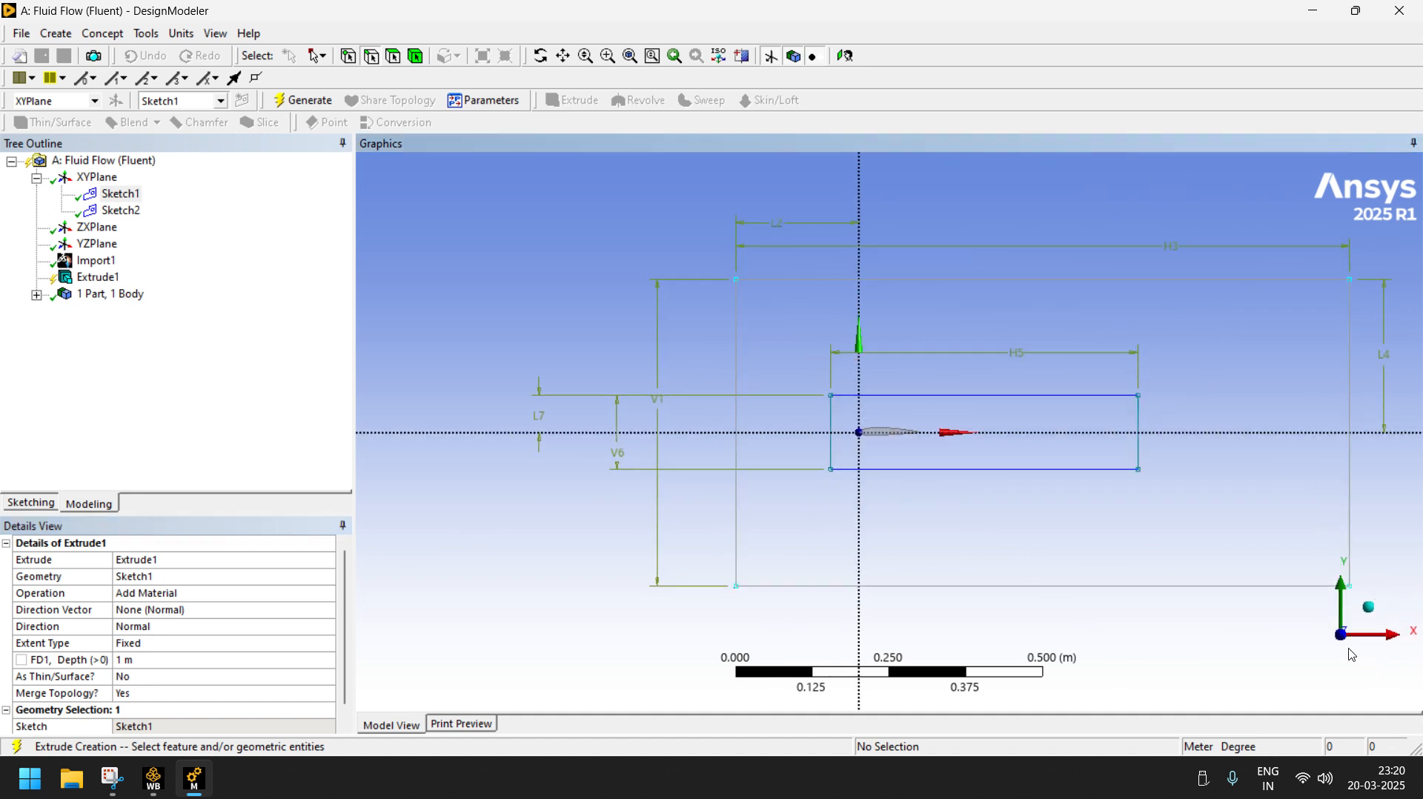
left_click(1306, 637)
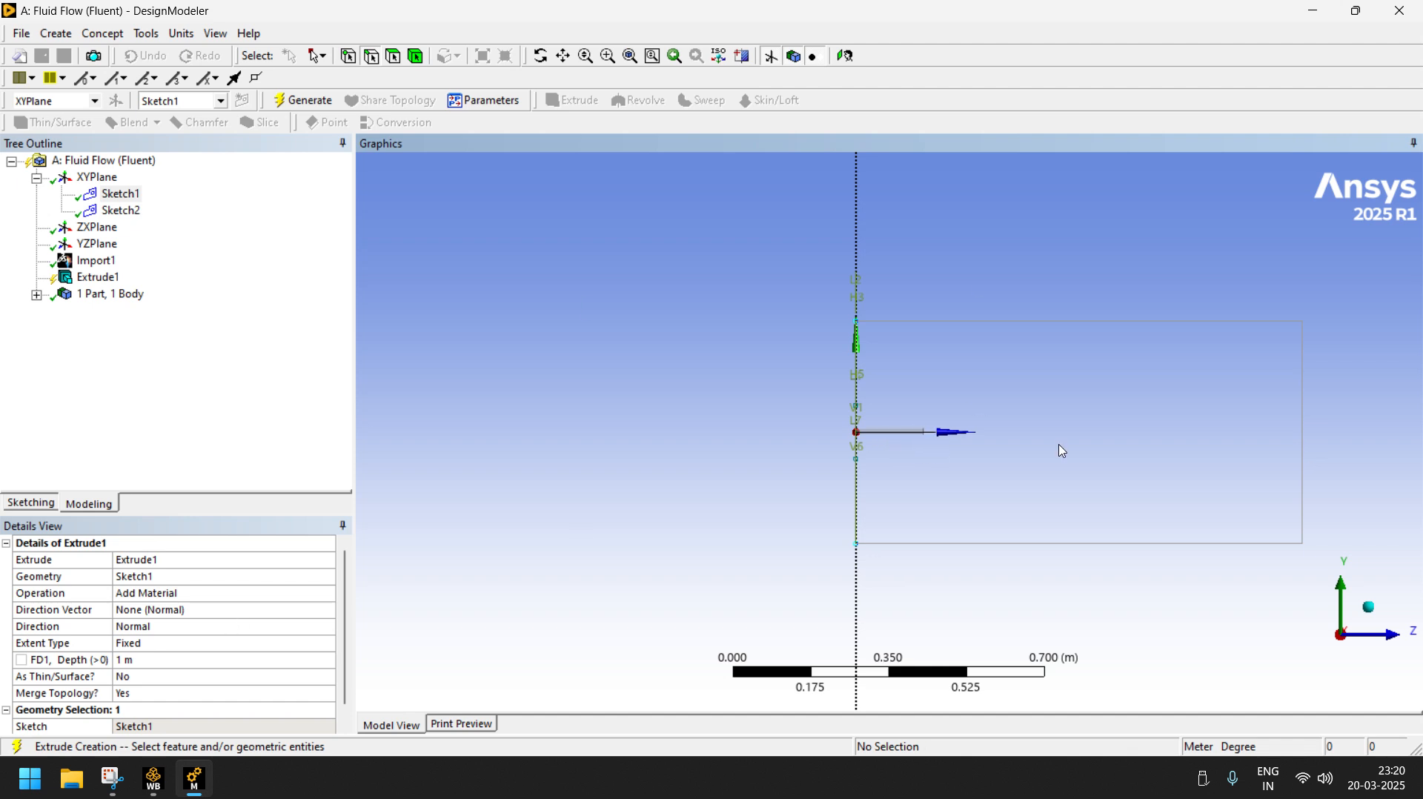
left_click(129, 661)
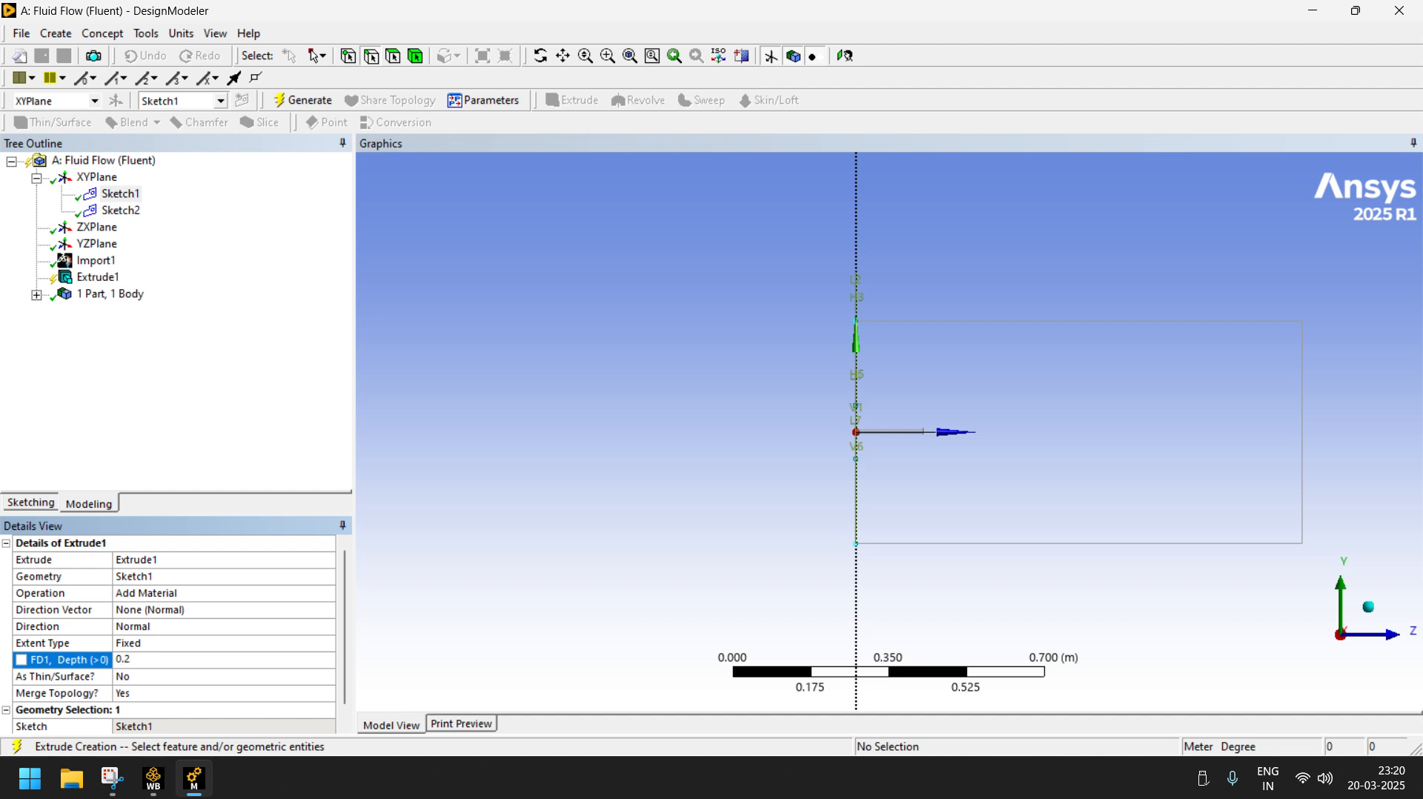
key("Return")
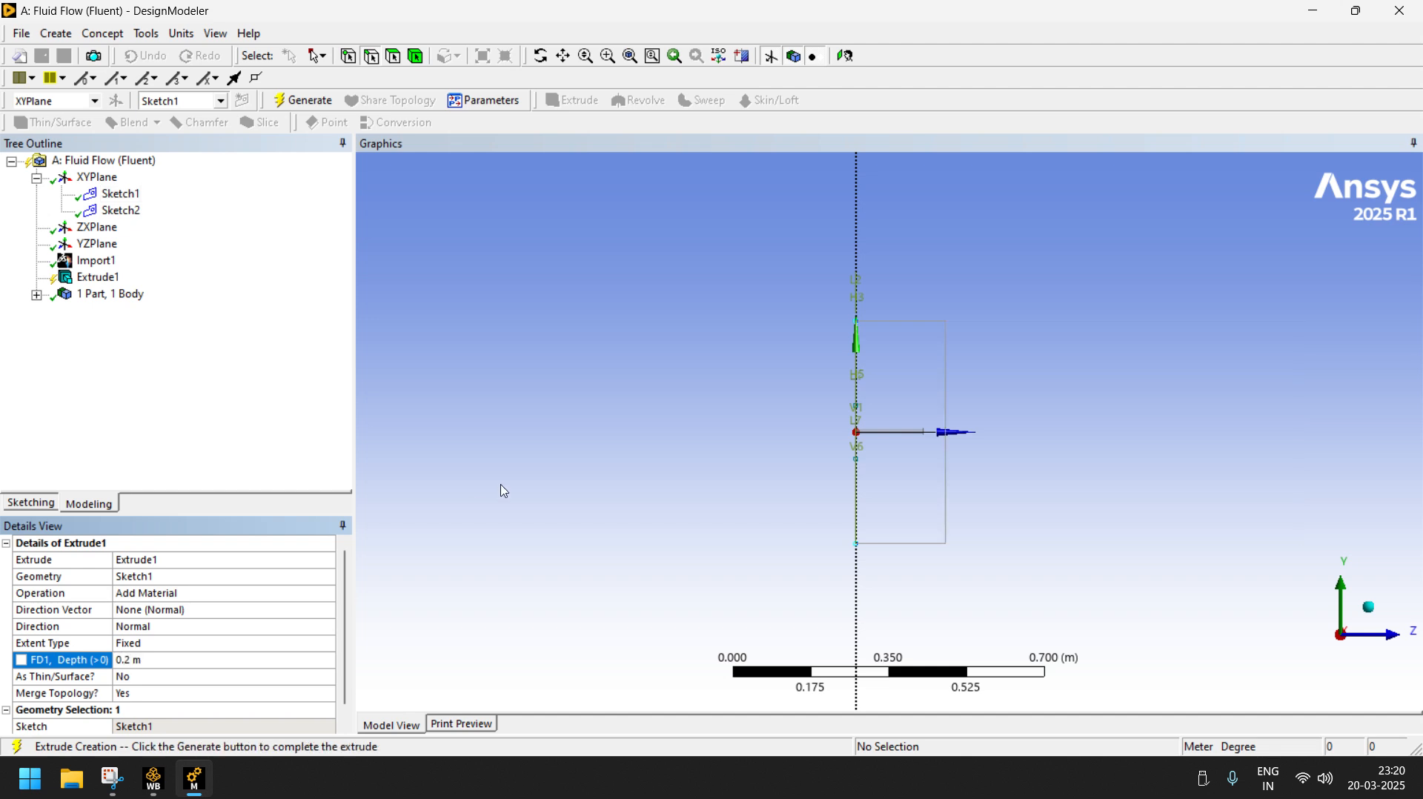
left_click(157, 660)
key("Return")
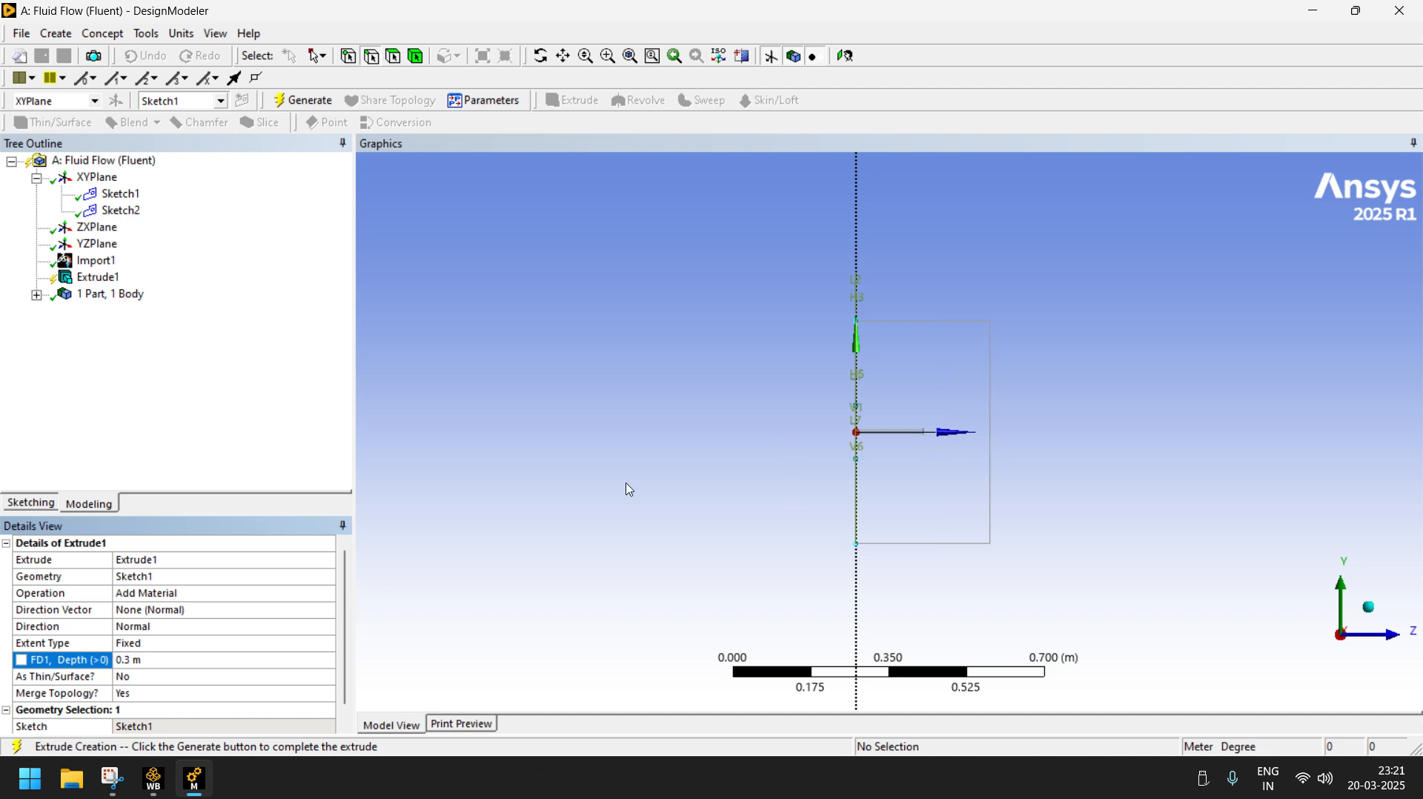
left_click(303, 100)
- Display the model as a wireframe so the wing inside the outer block can be seen
left_click(215, 34)
left_click(284, 91)
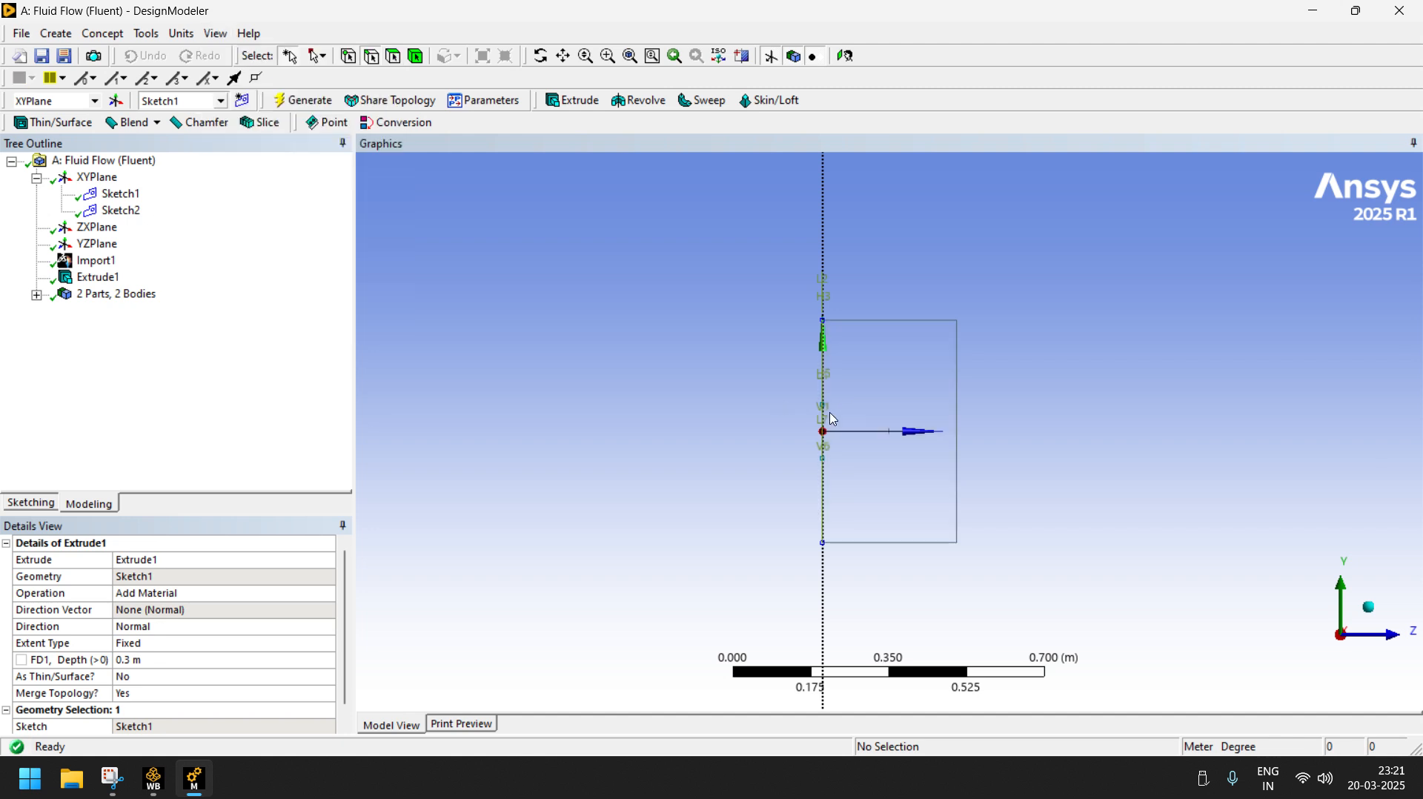
left_click(540, 57)
left_click_drag(734, 419, 794, 483)
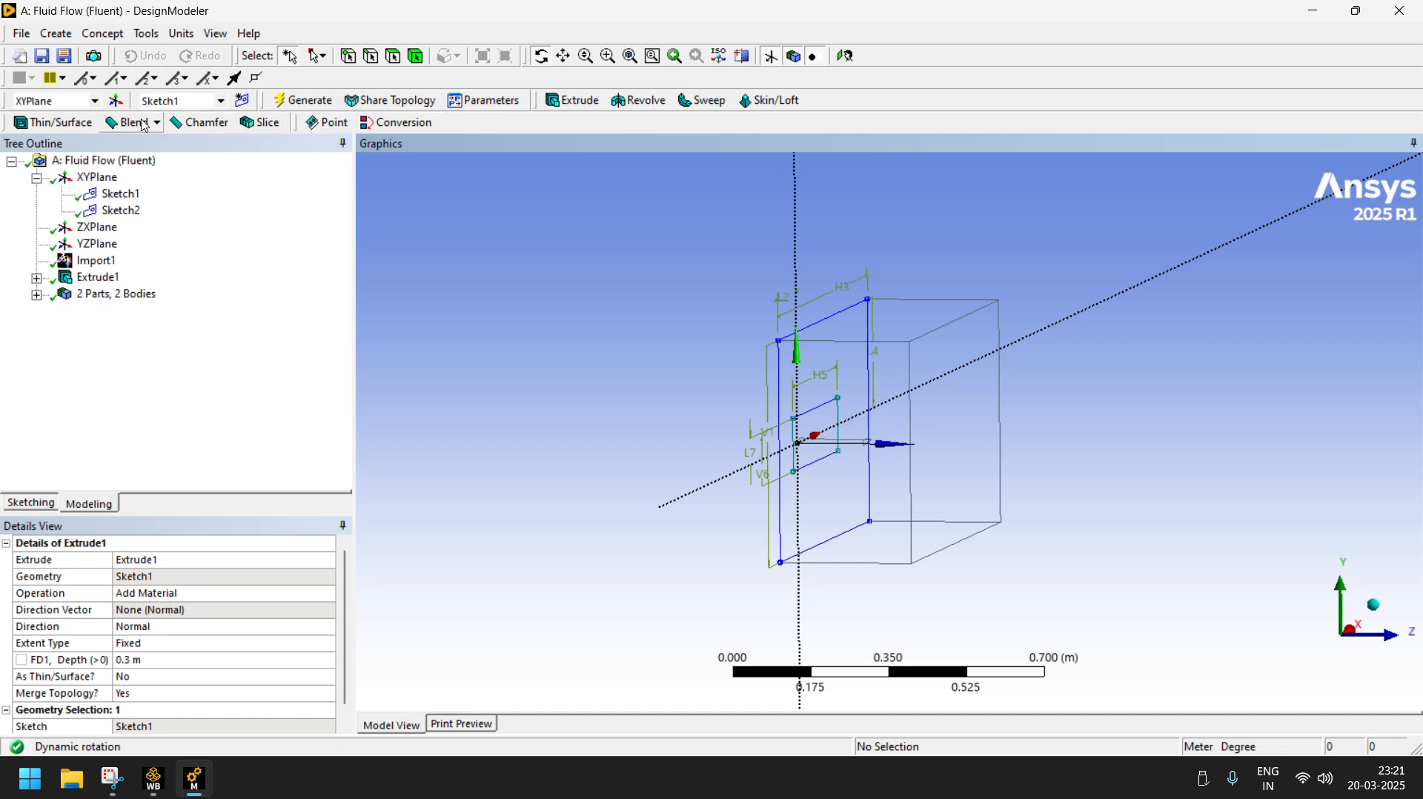
- Start a second extrusion with Sketch2, the inner rectangle, as geometry and set its operation to Add Frozen
left_click(572, 100)
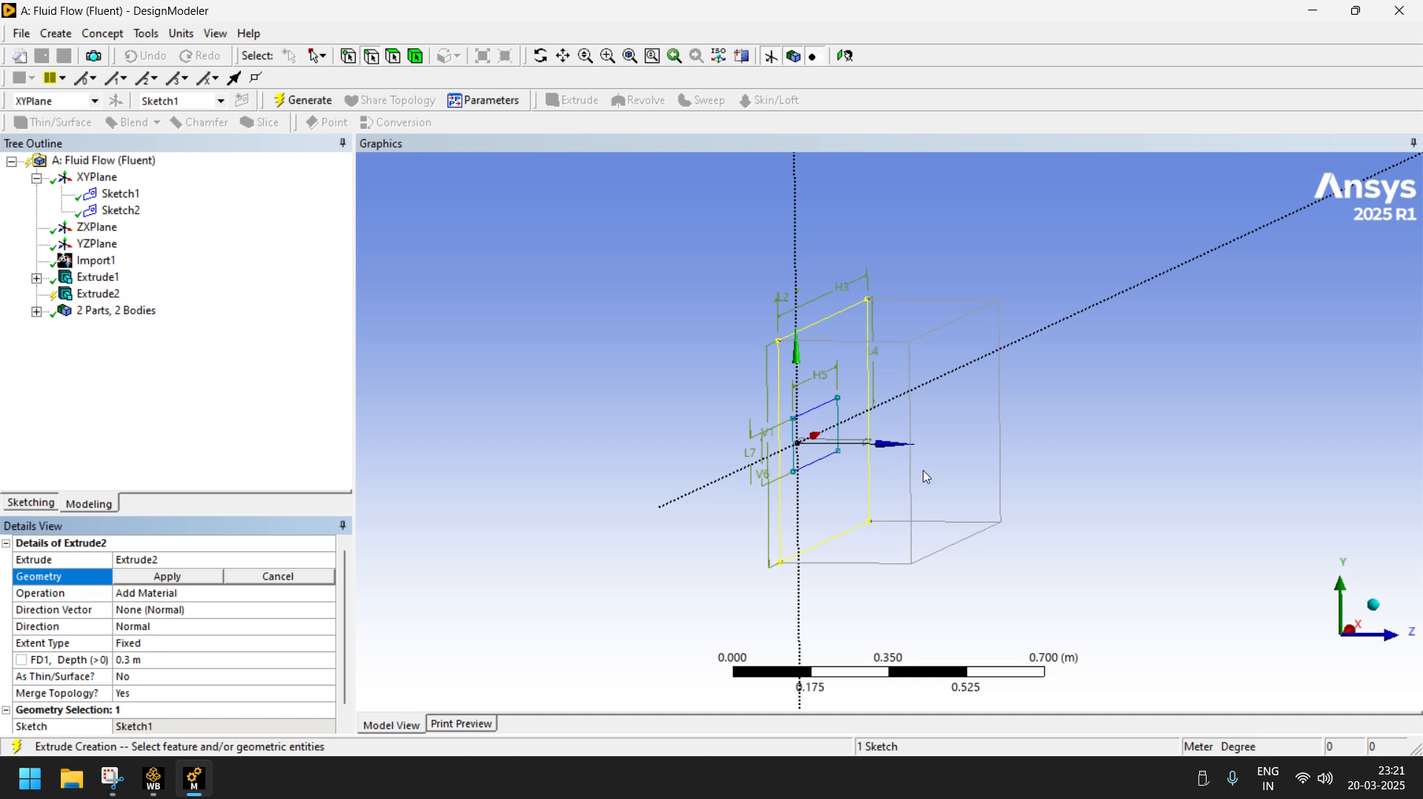
left_click(120, 211)
left_click(167, 577)
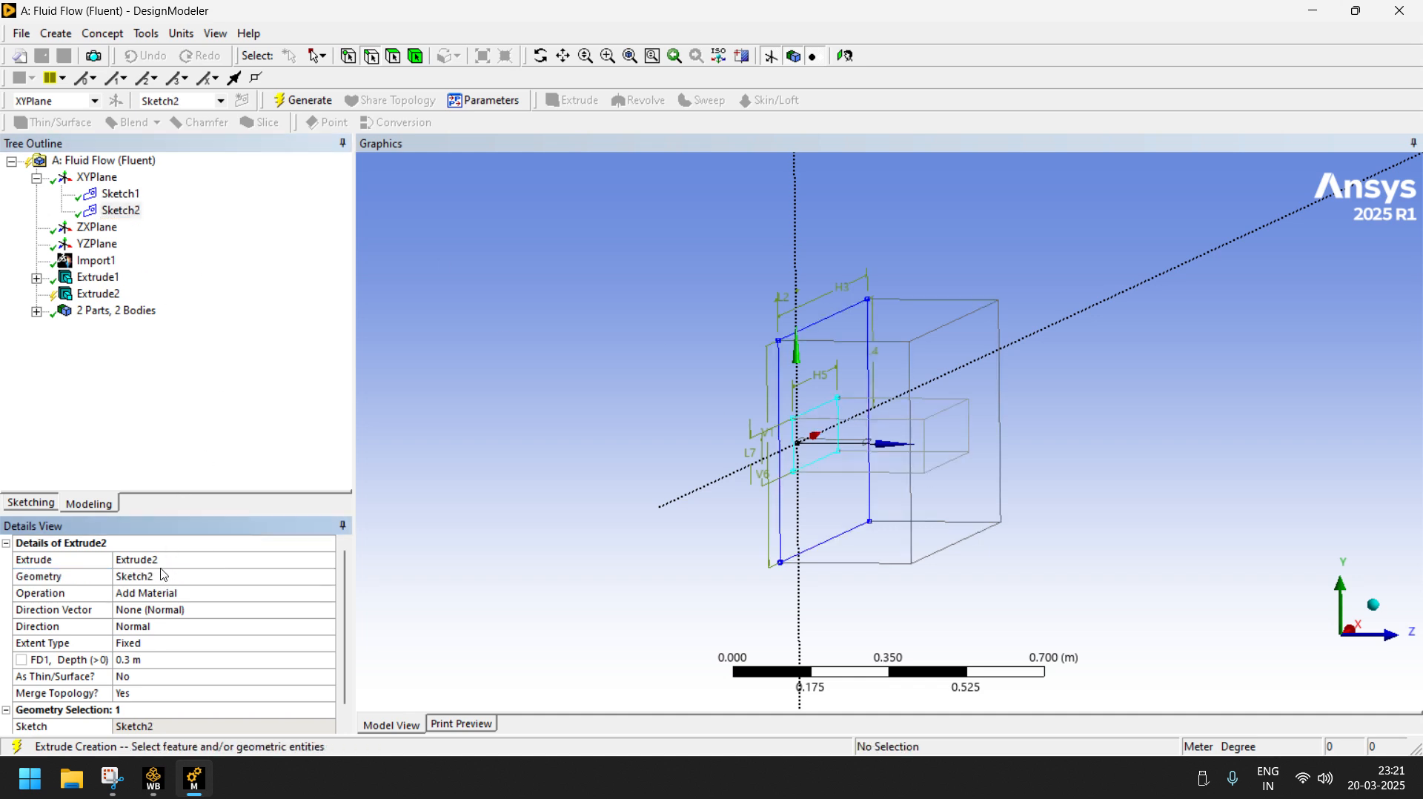
left_click(330, 601)
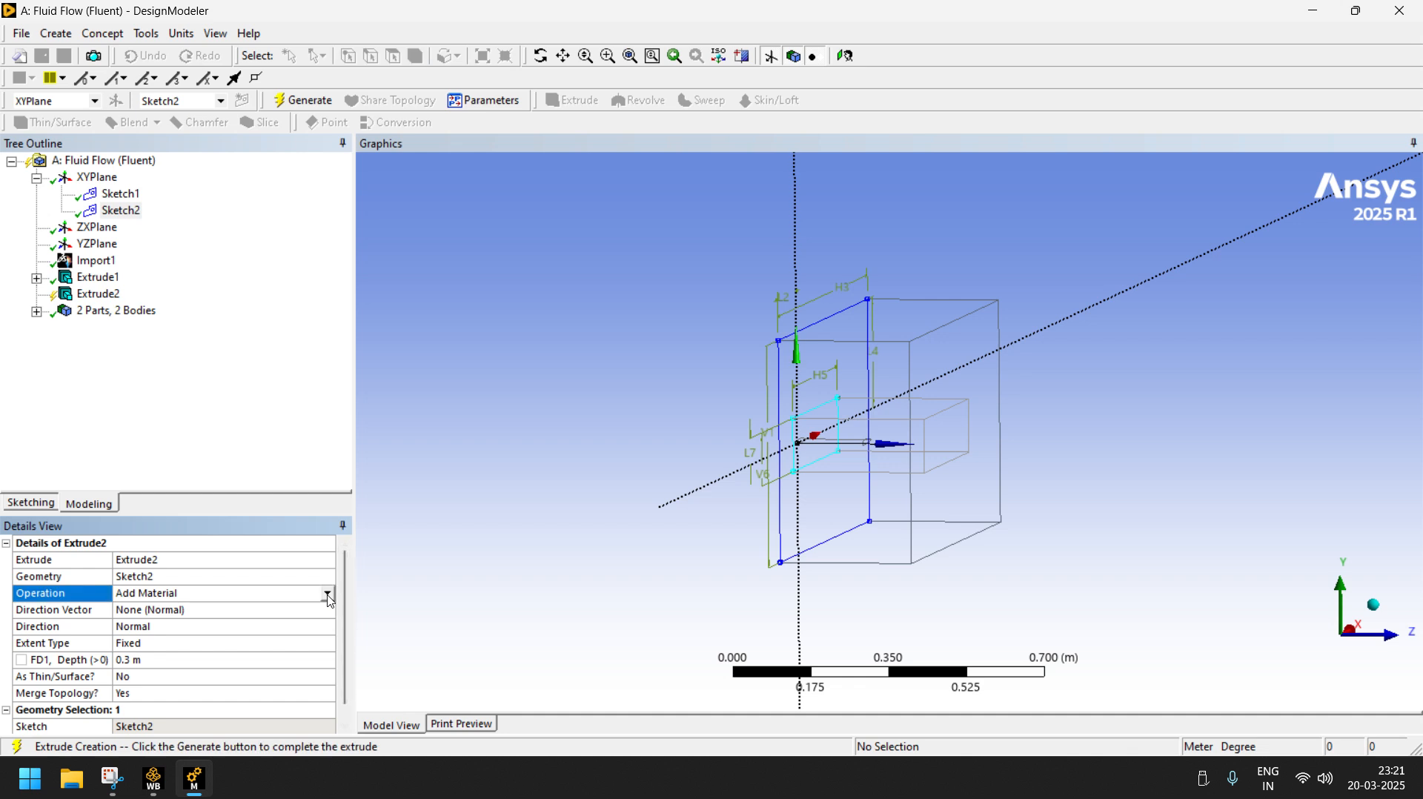
left_click(329, 597)
left_click(329, 596)
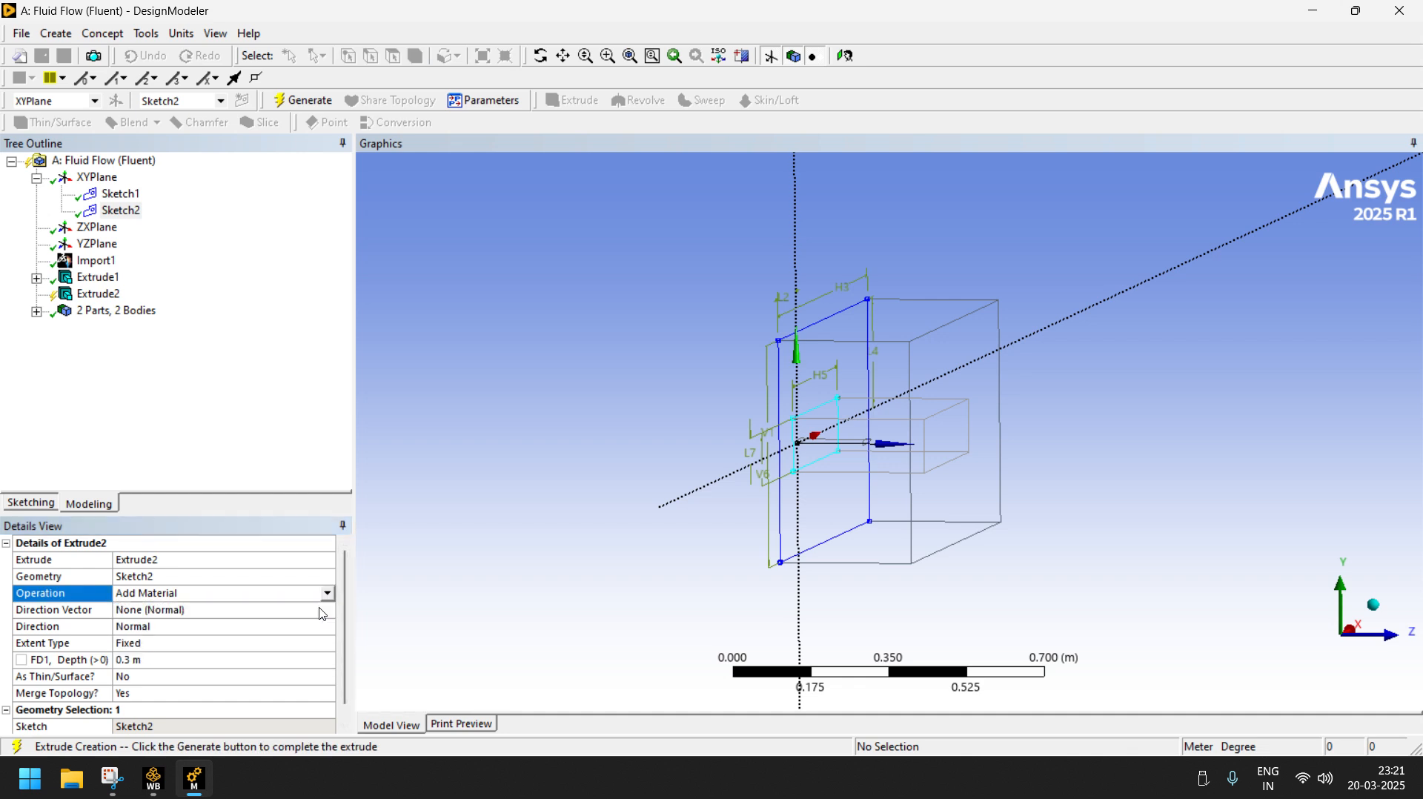
left_click(319, 610)
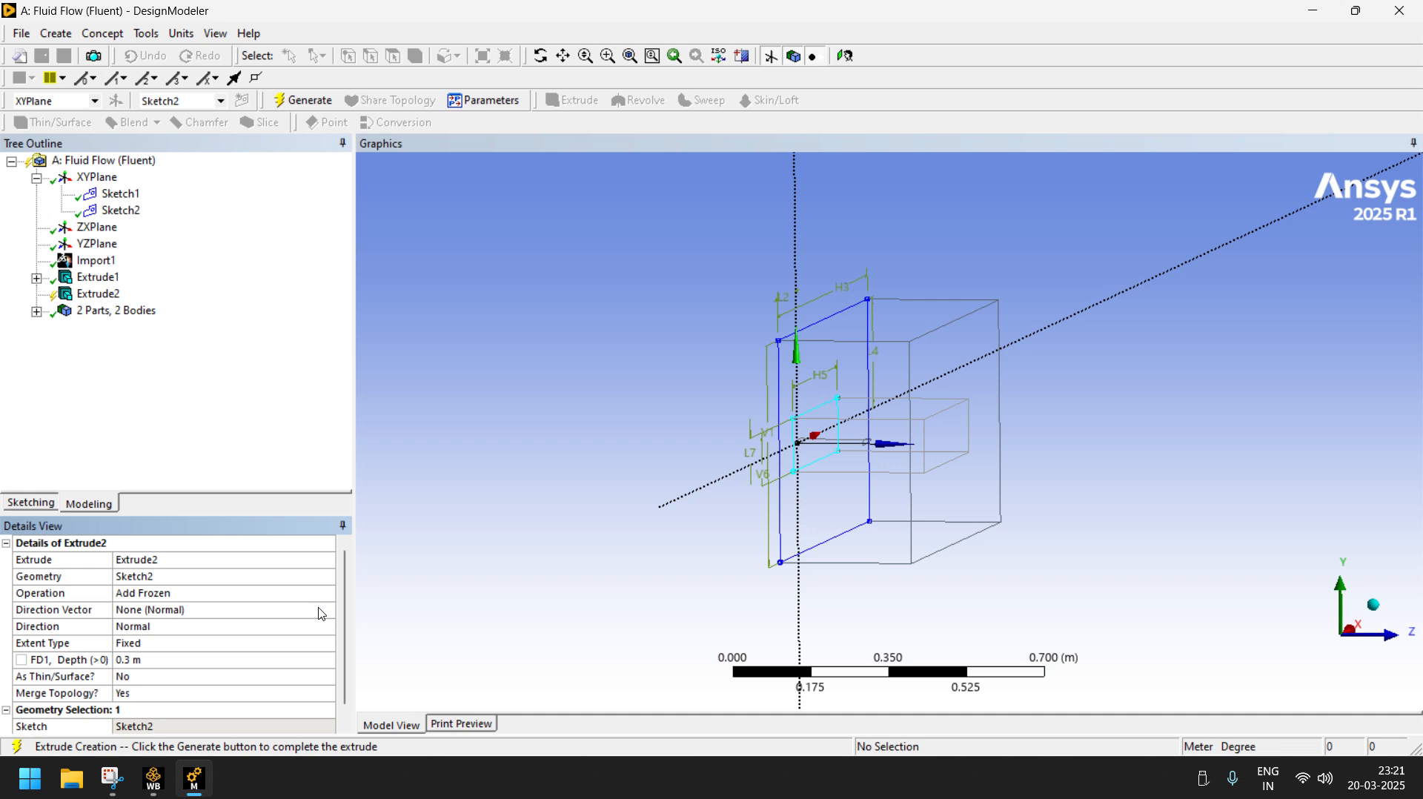
- Set the inner rectangle's extrusion depth to 0.16 m and generate the frozen body
left_click(152, 665)
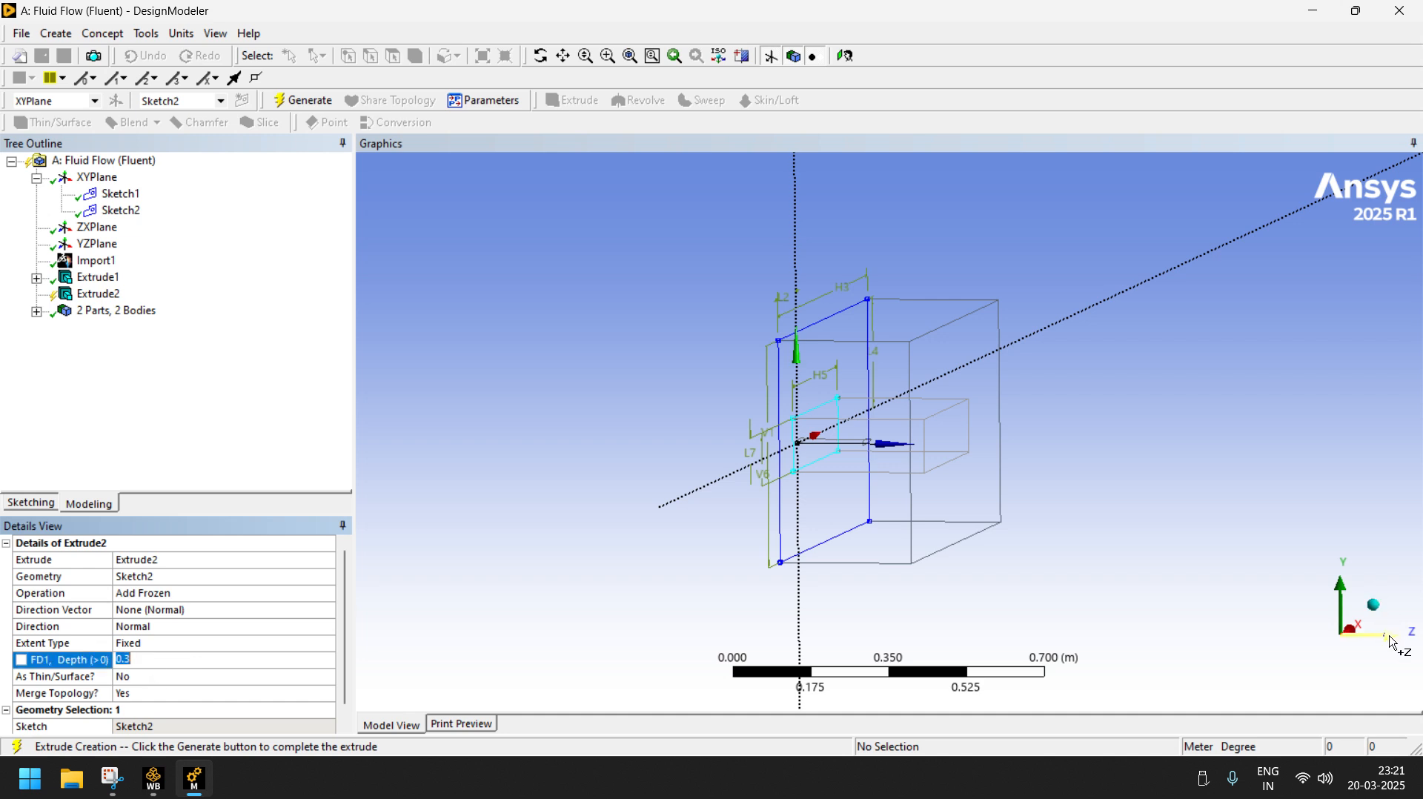
left_click(1397, 635)
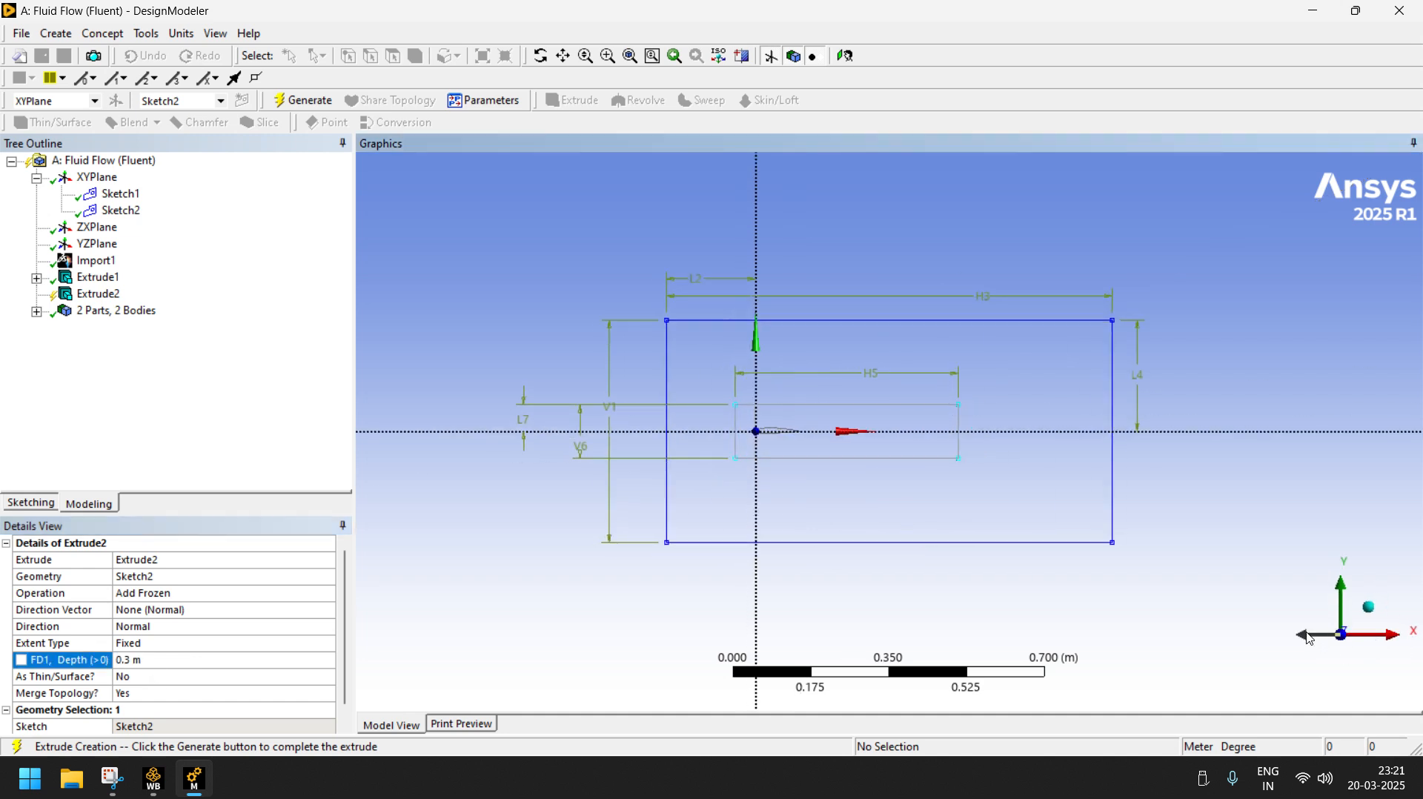
left_click(1310, 636)
scroll(849, 493, "up", 10)
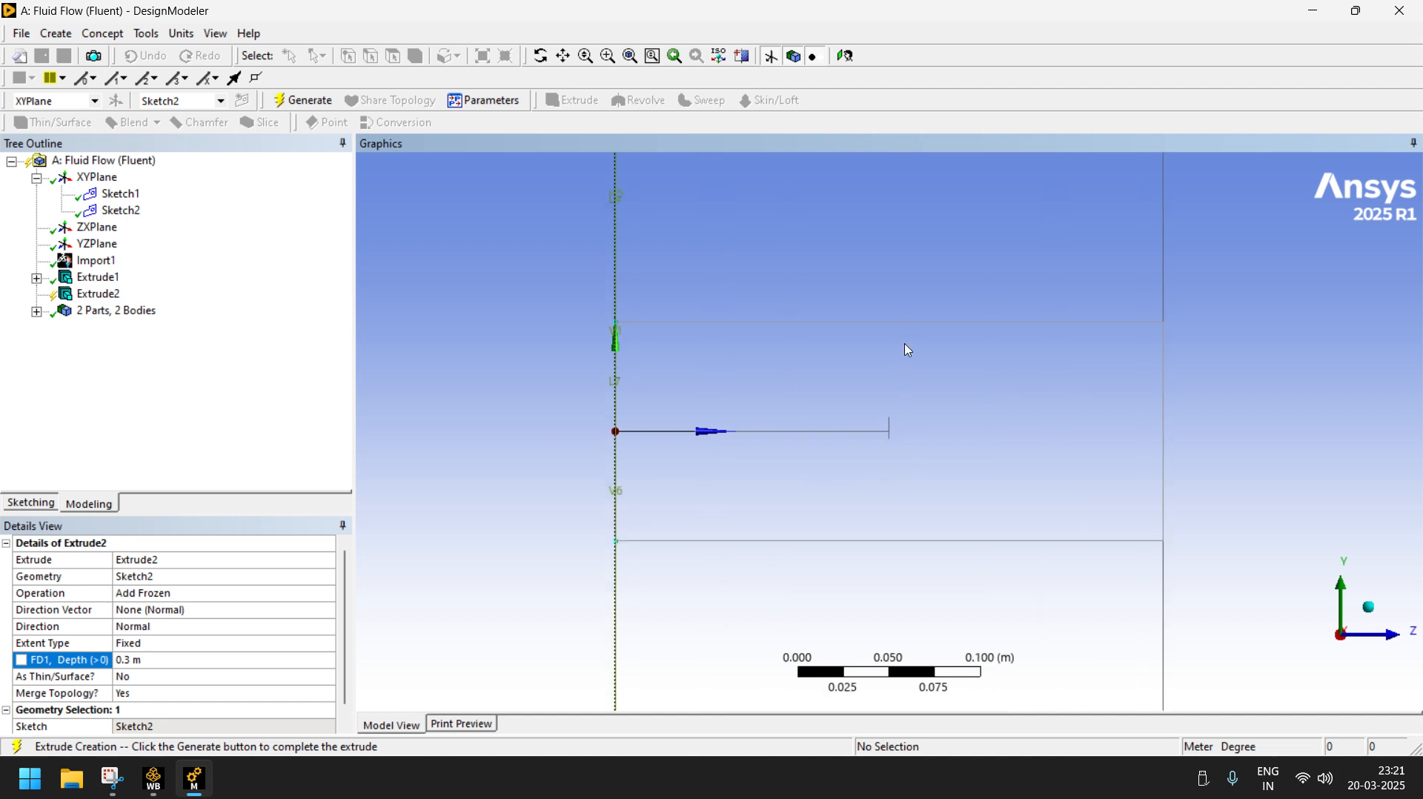
left_click(148, 666)
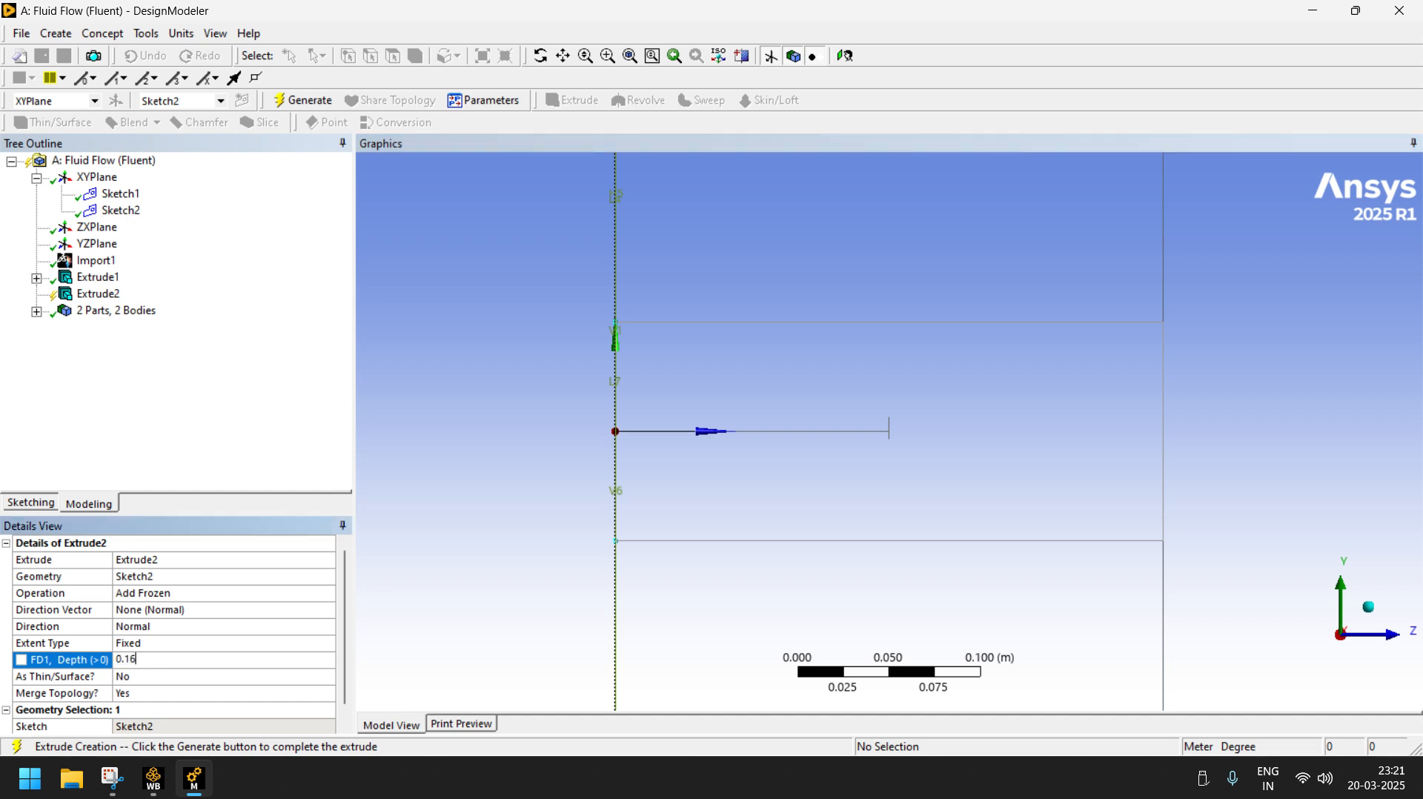
left_click(461, 485)
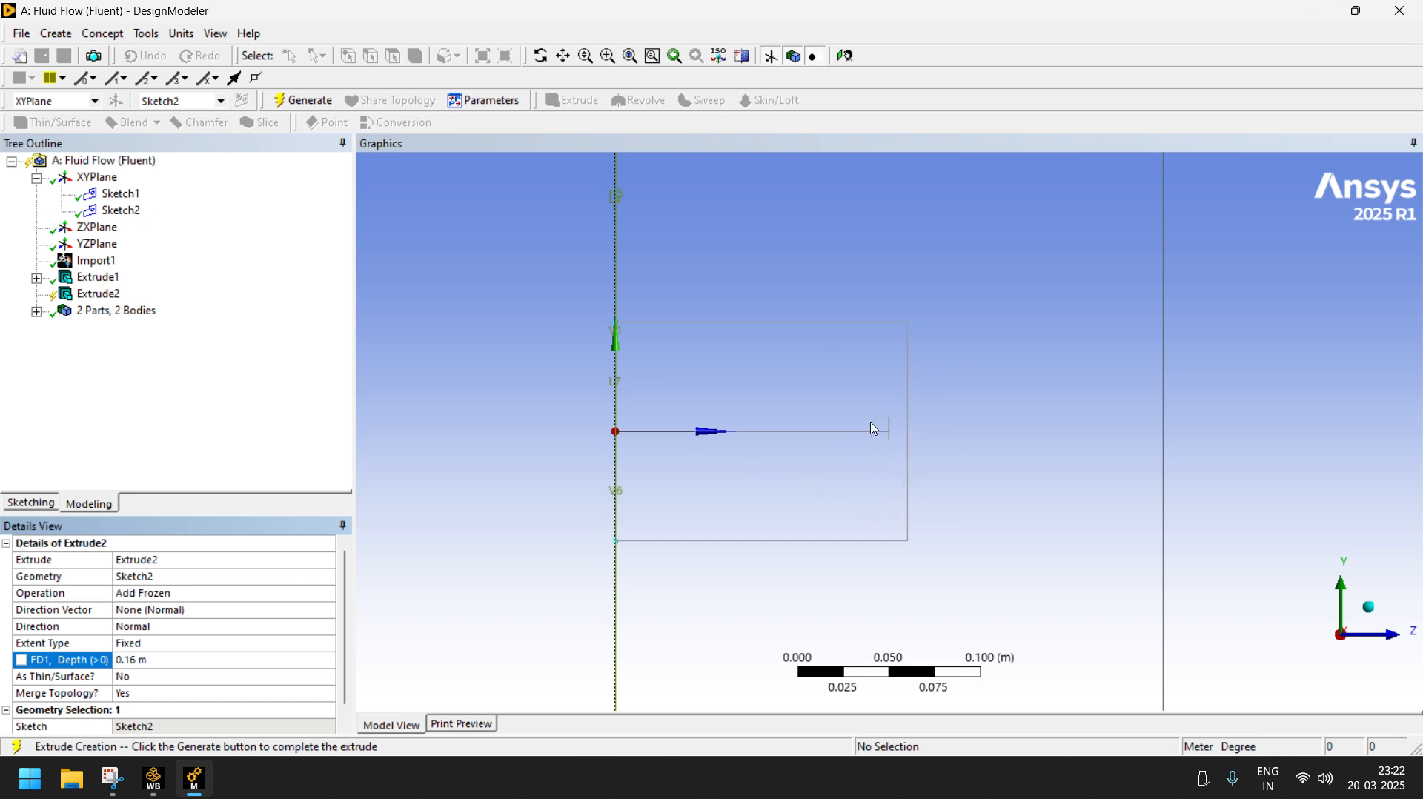
left_click(309, 103)
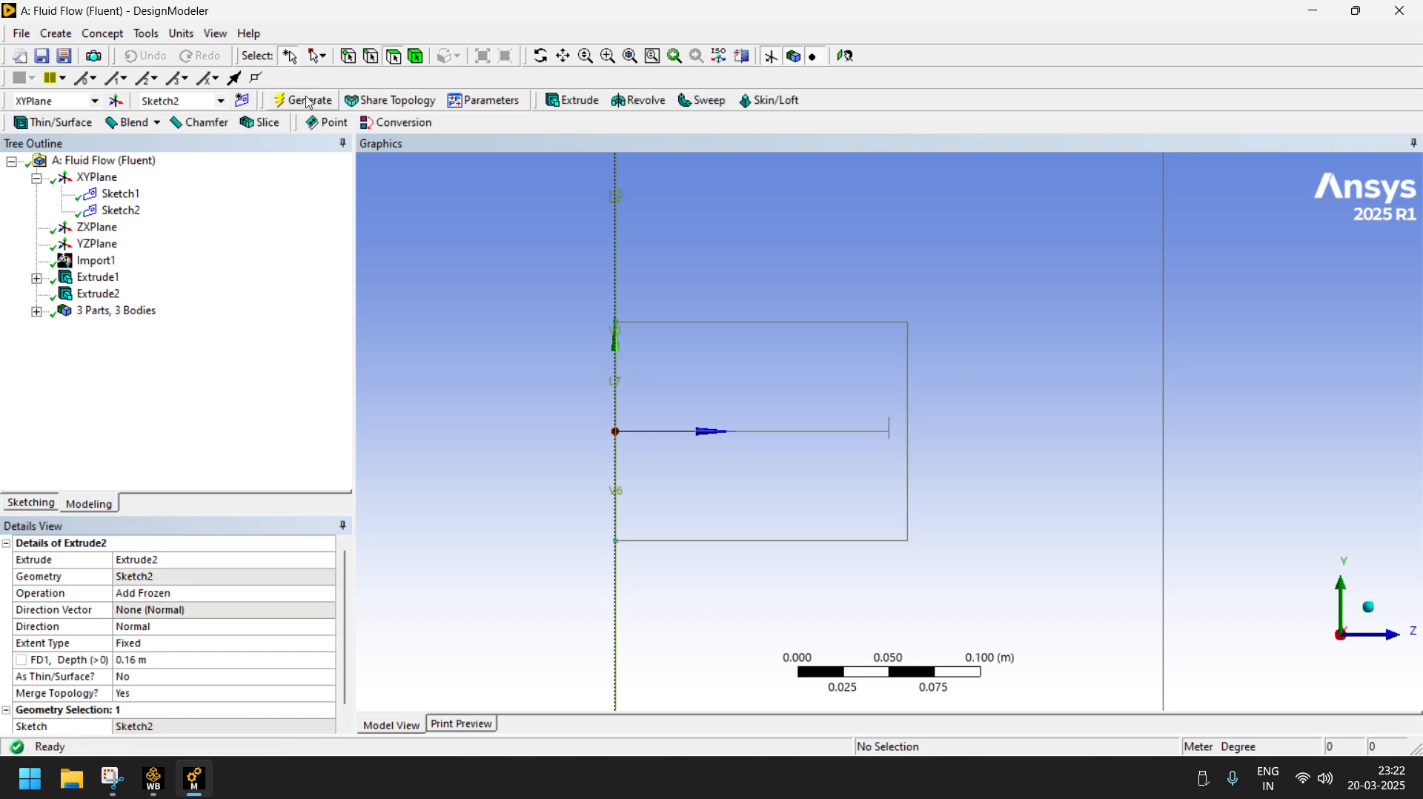
- Change the outer block's extrusion operation to Add Frozen, regenerate the model, and check the settings of the inner extrusion and imported wing
left_click(541, 63)
mouse_move(852, 391)
left_mouse_down()
mouse_move(830, 394)
mouse_move(839, 405)
left_mouse_up()
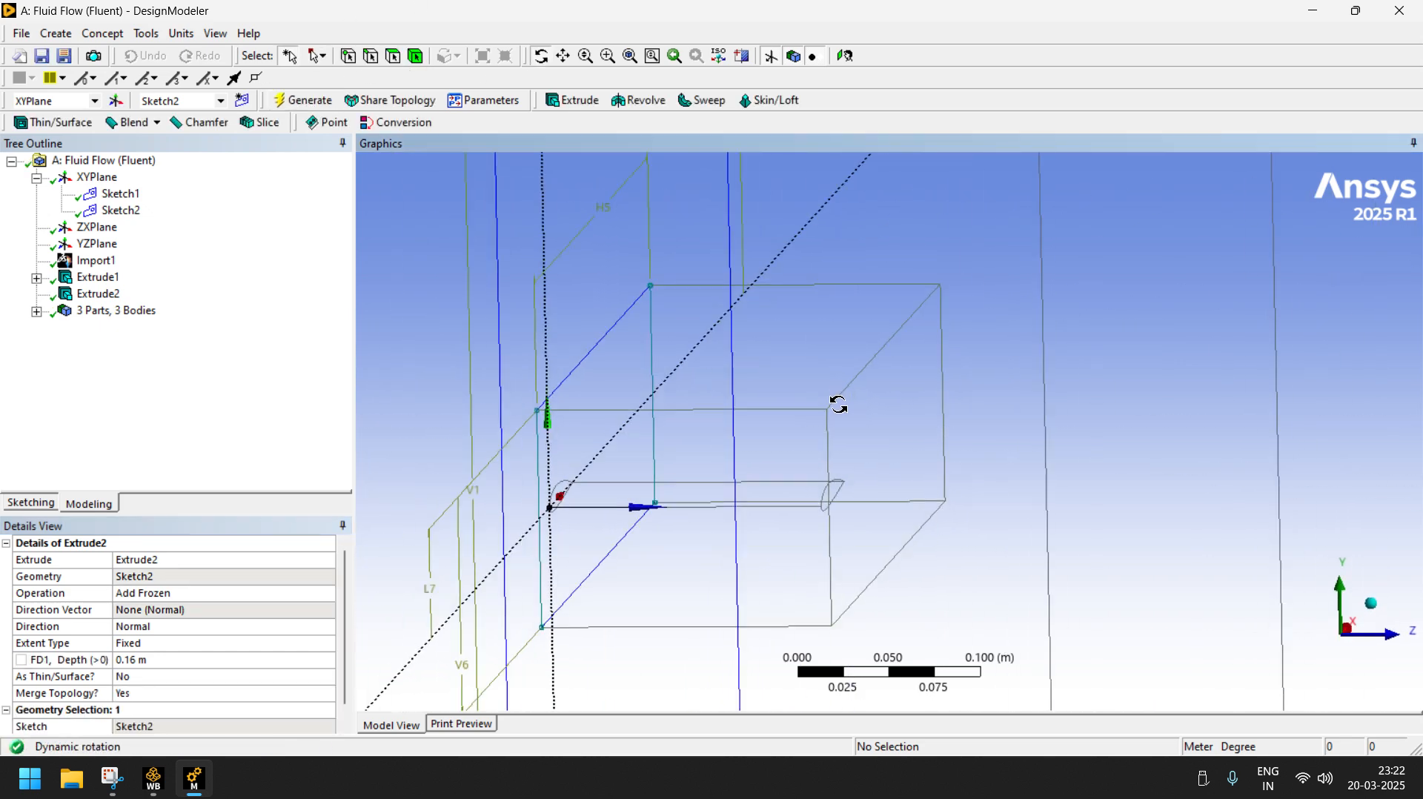
scroll(800, 407, "down", 10)
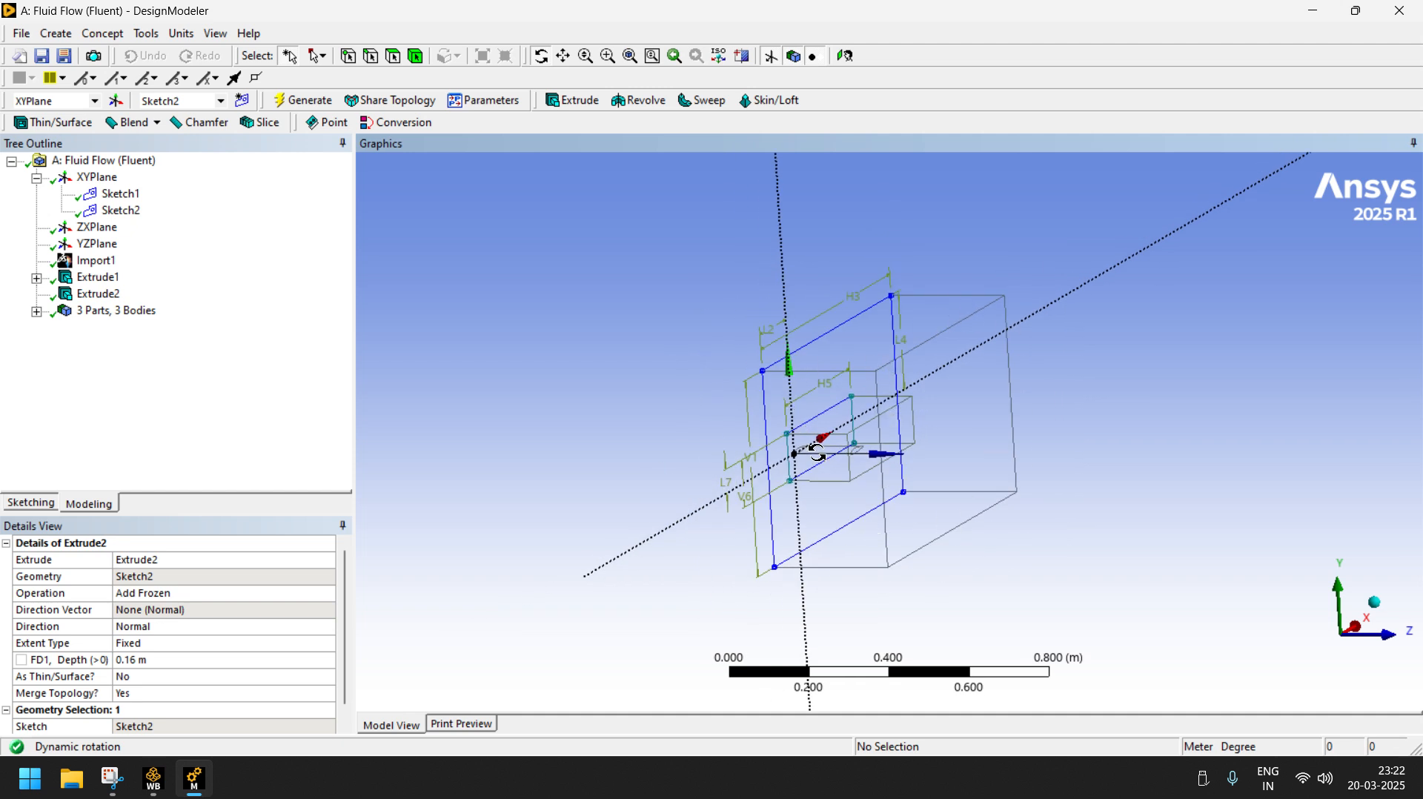
scroll(845, 467, "up", 2)
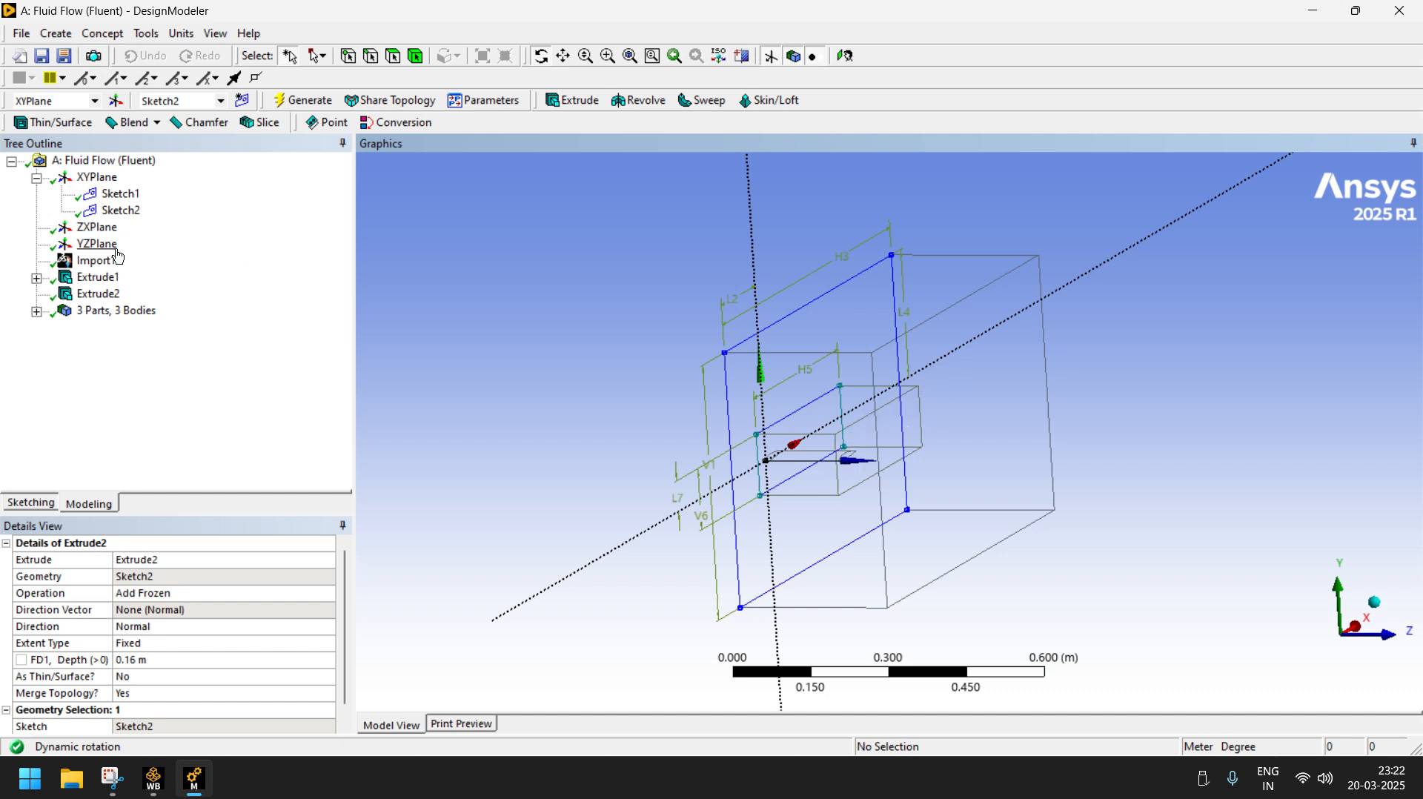
left_click(100, 276)
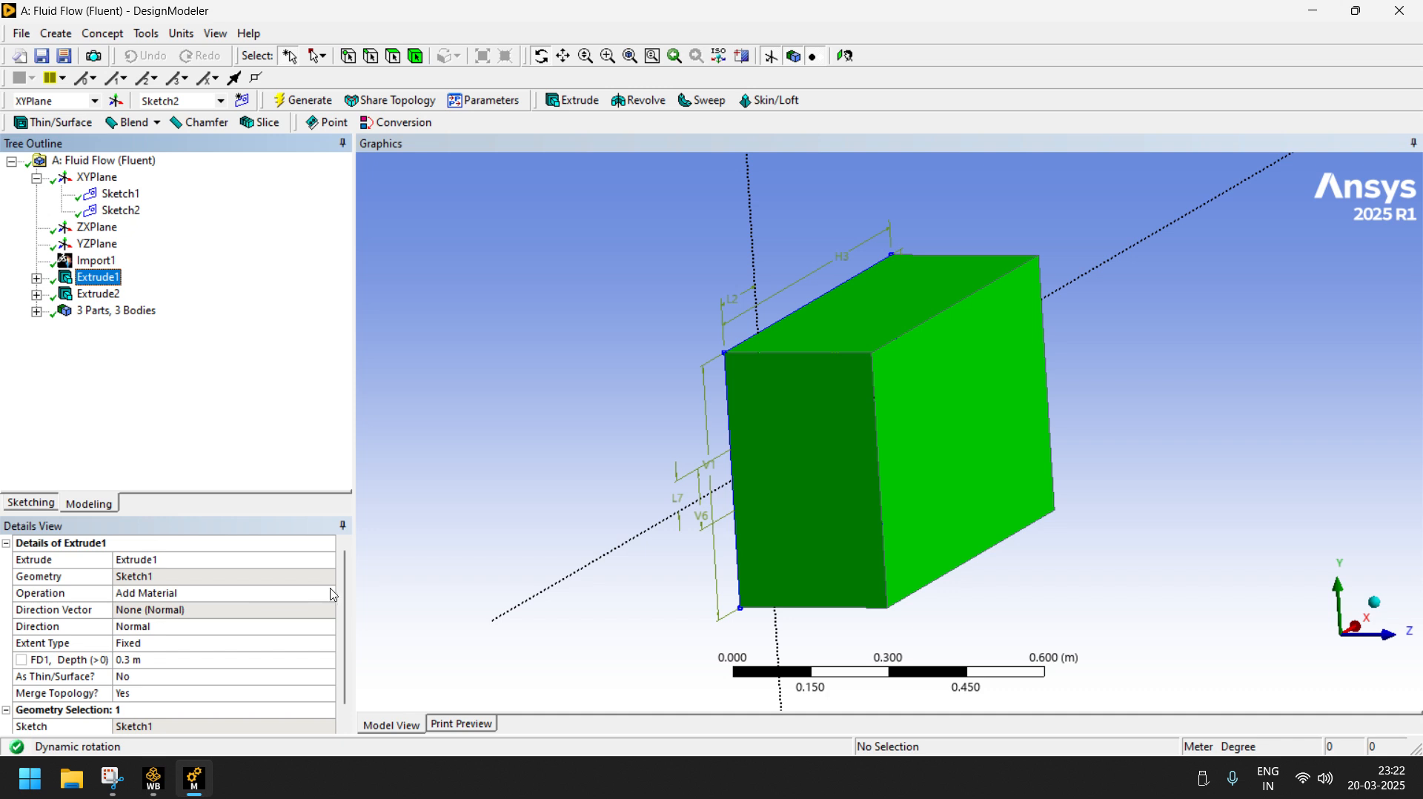
left_click(330, 596)
left_click(328, 595)
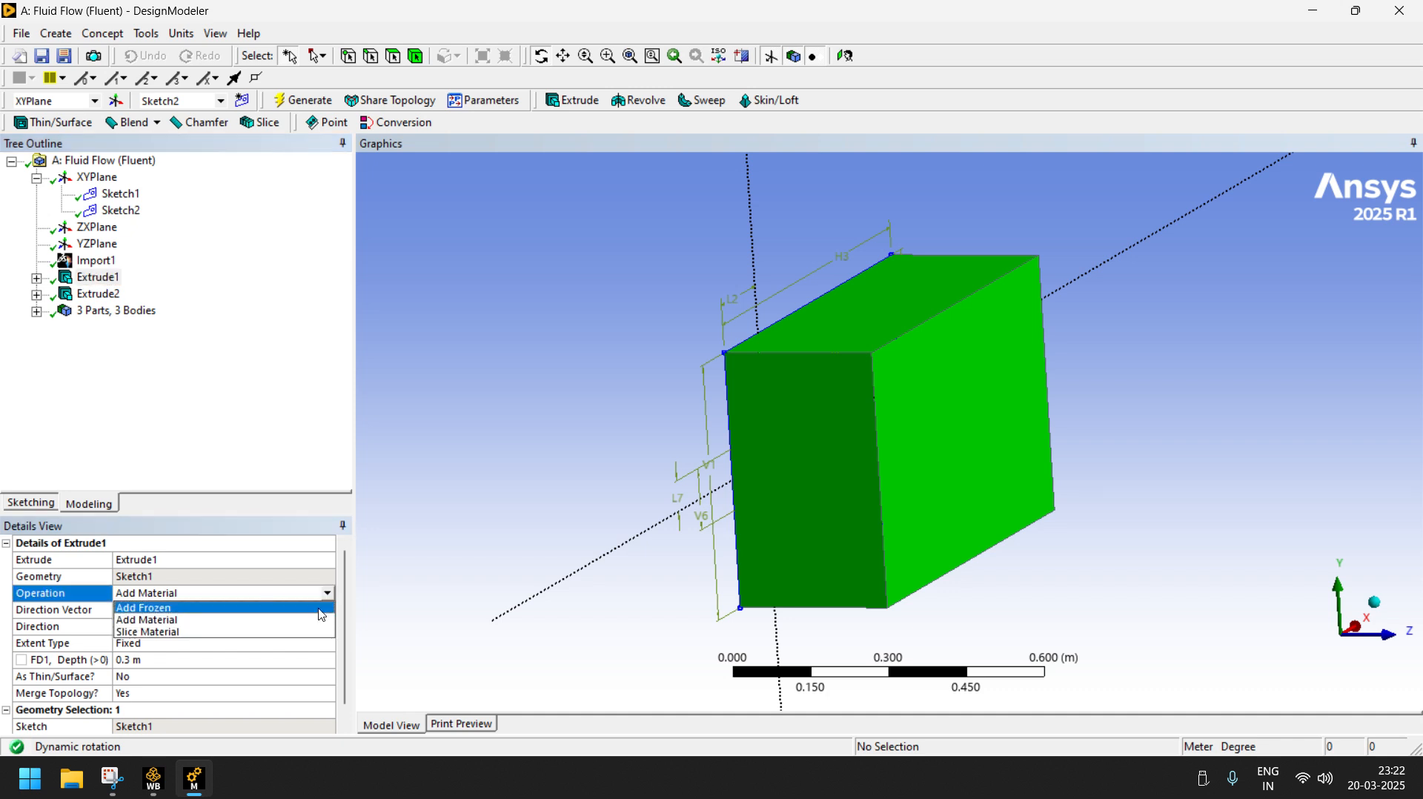
left_click(321, 614)
left_click(99, 294)
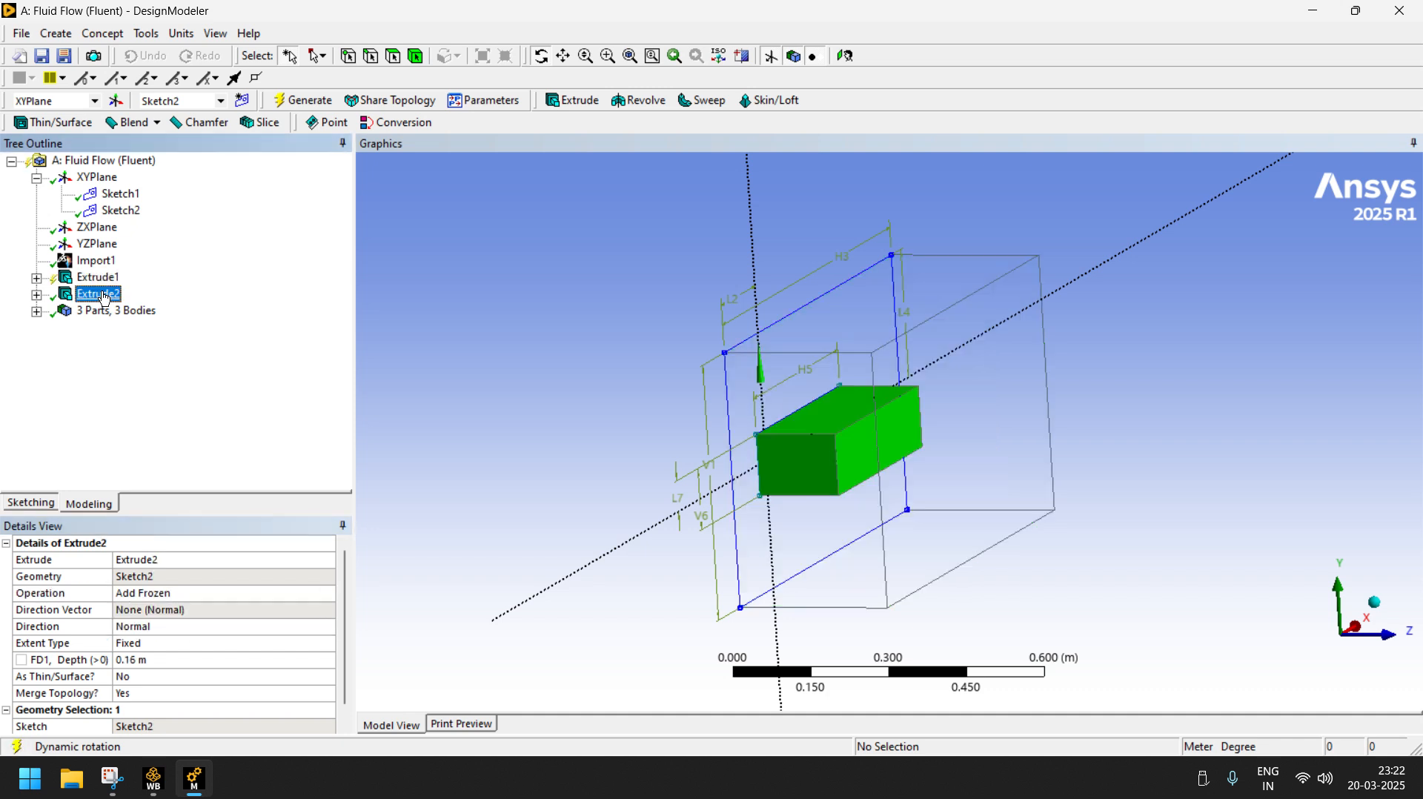
left_click(295, 105)
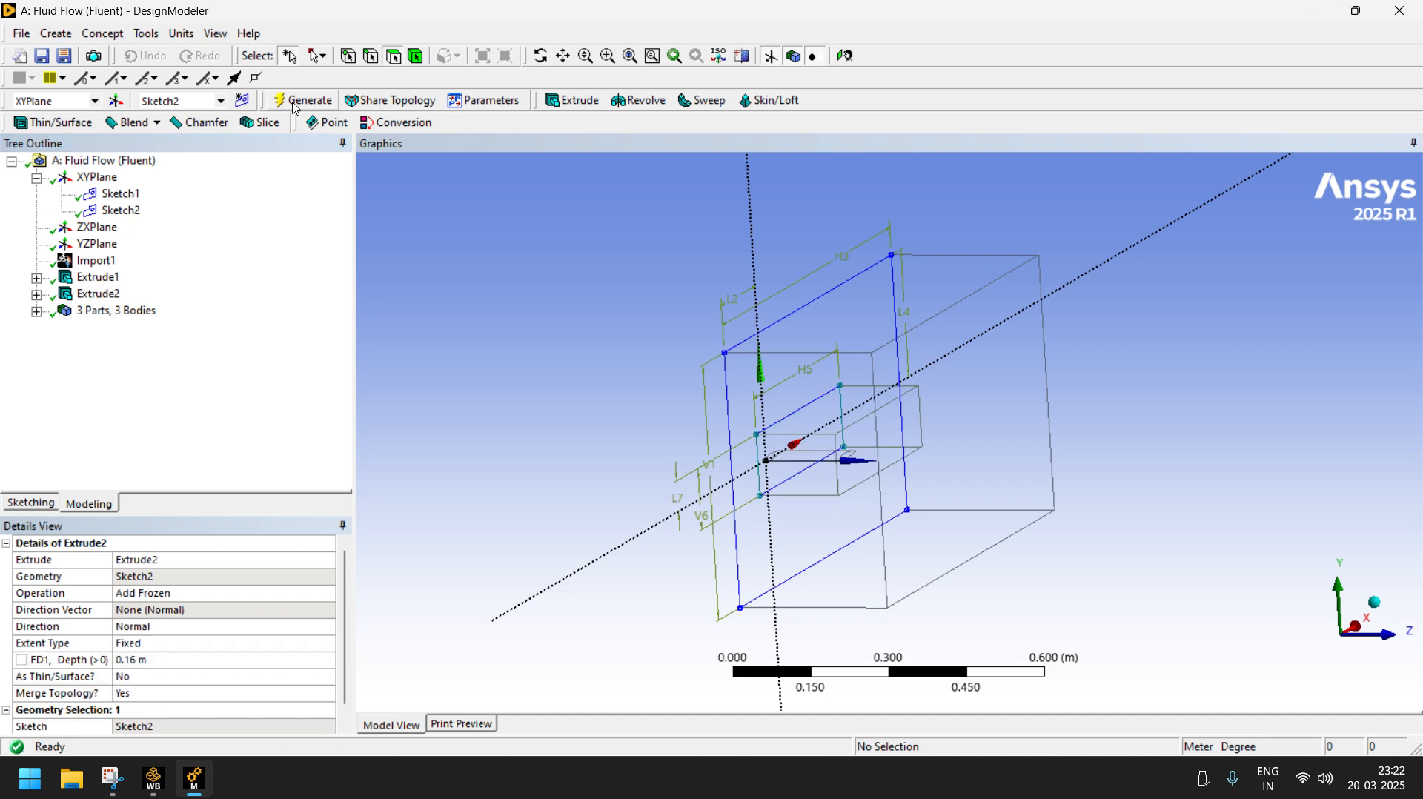
left_click(107, 295)
left_click(107, 279)
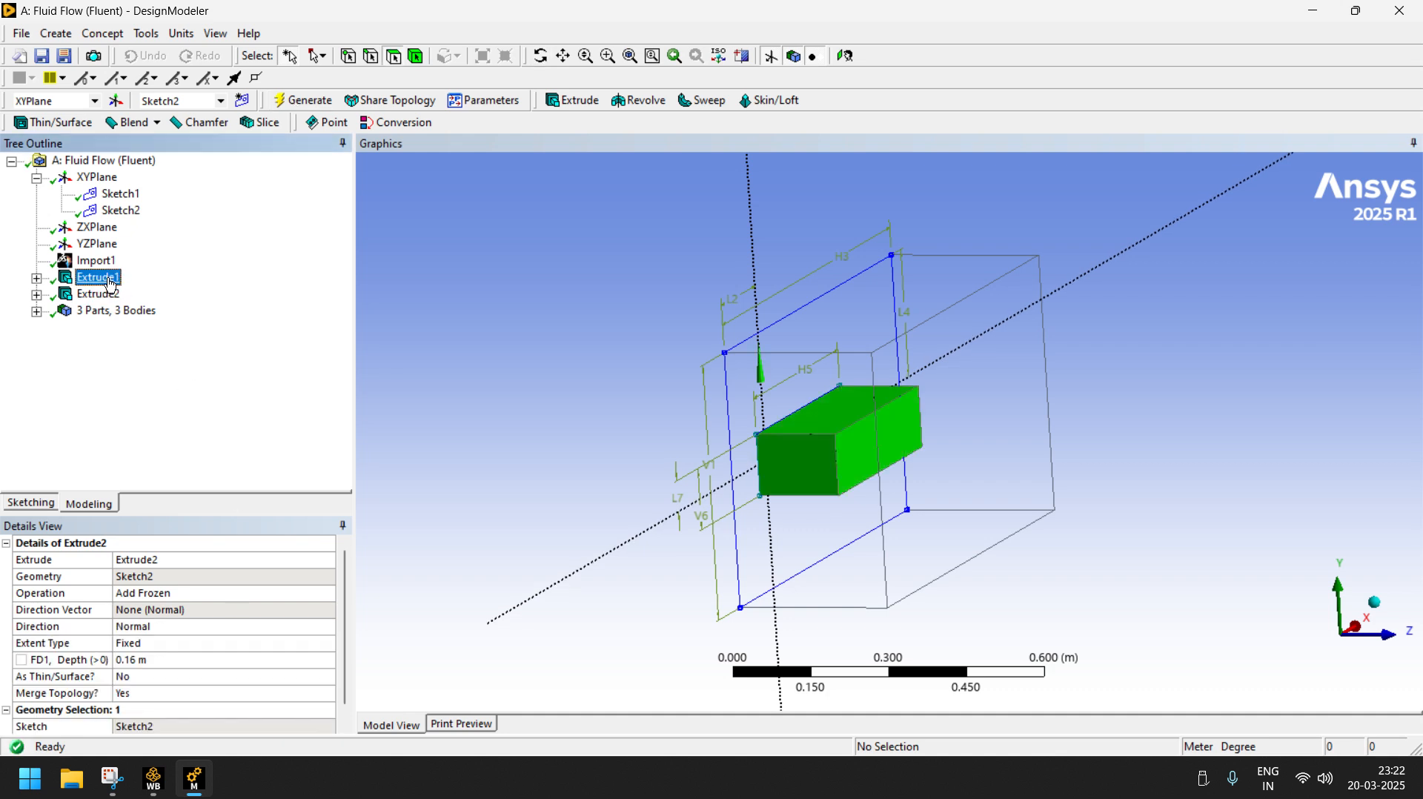
left_click(99, 261)
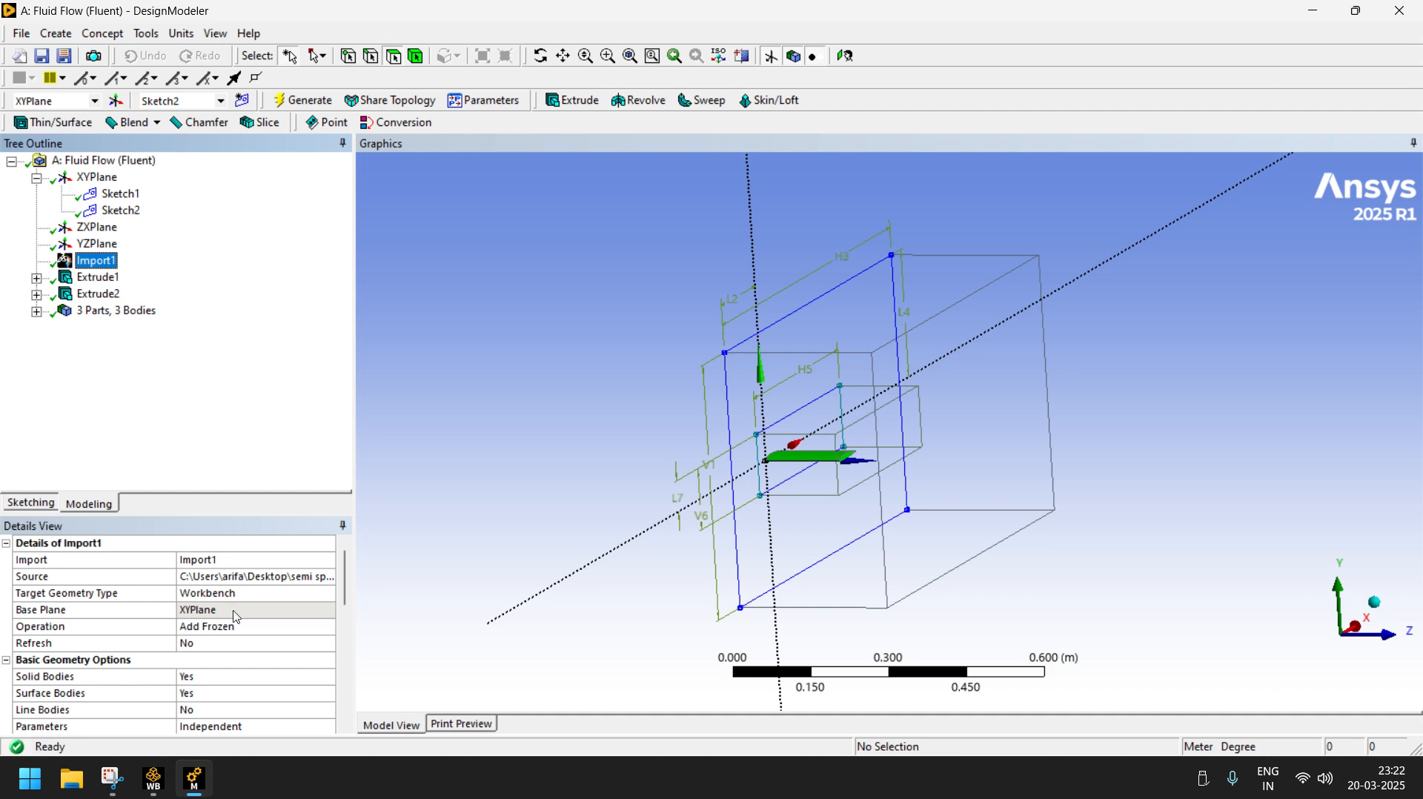
left_click(310, 107)
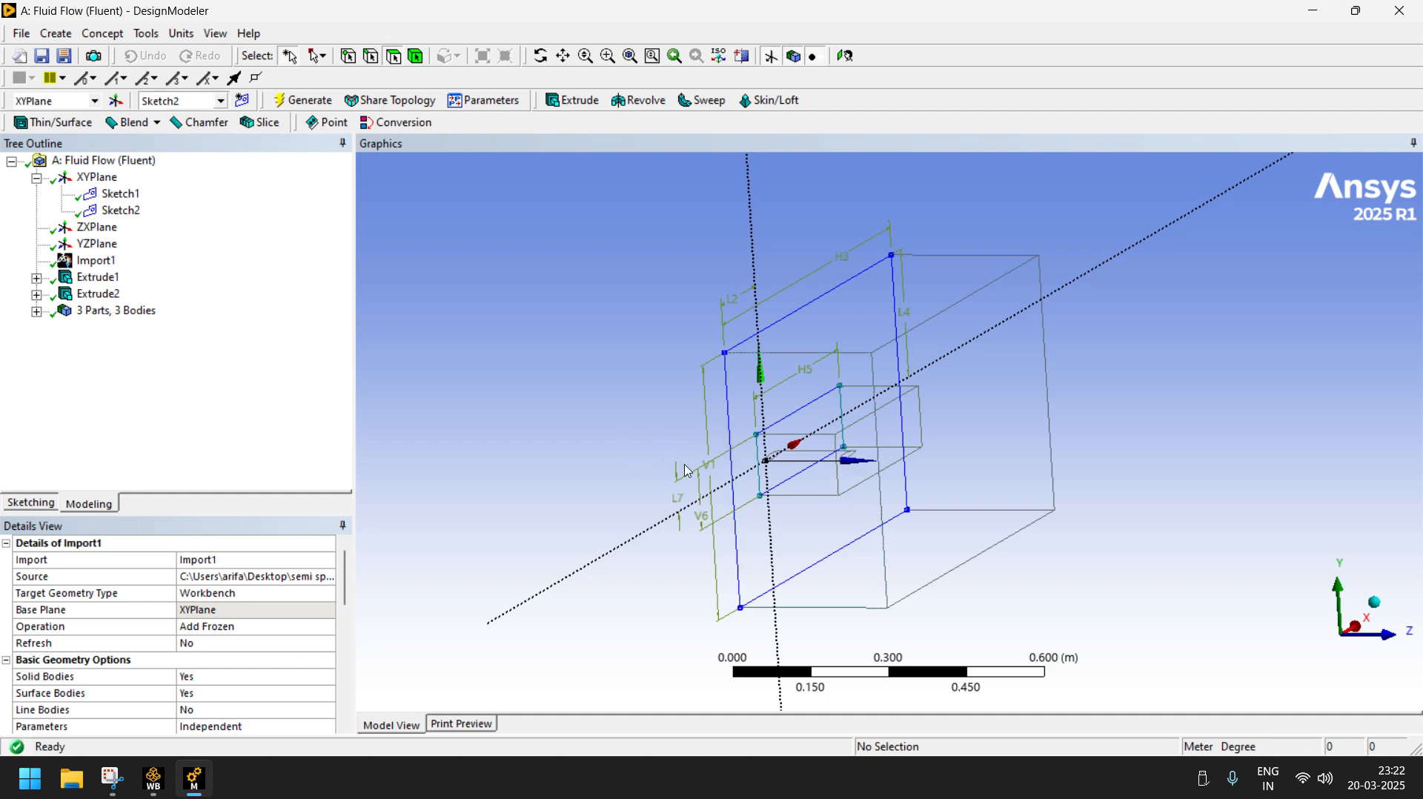
- Create a Boolean feature and set its operation to Intersect
left_click(55, 34)
left_click(145, 320)
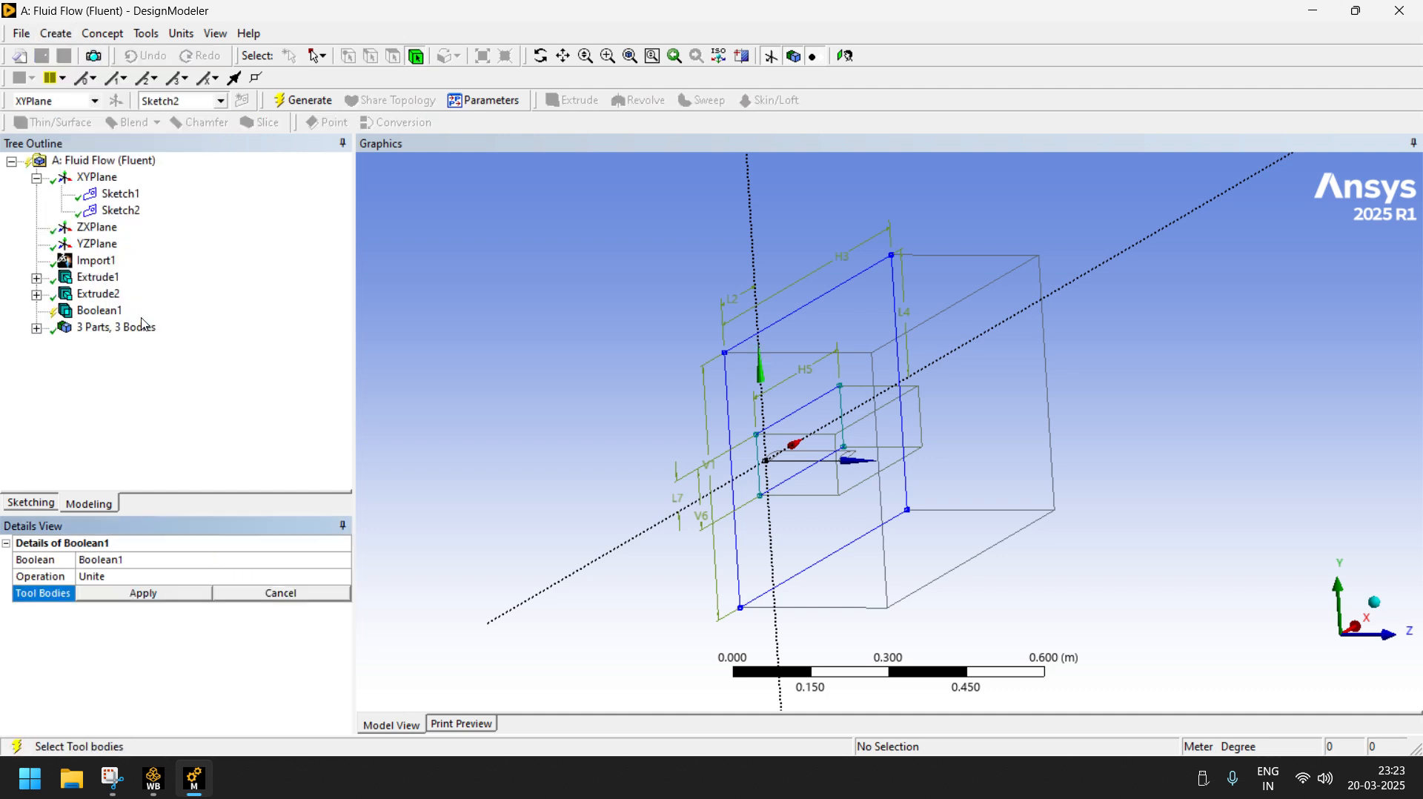
left_click(345, 577)
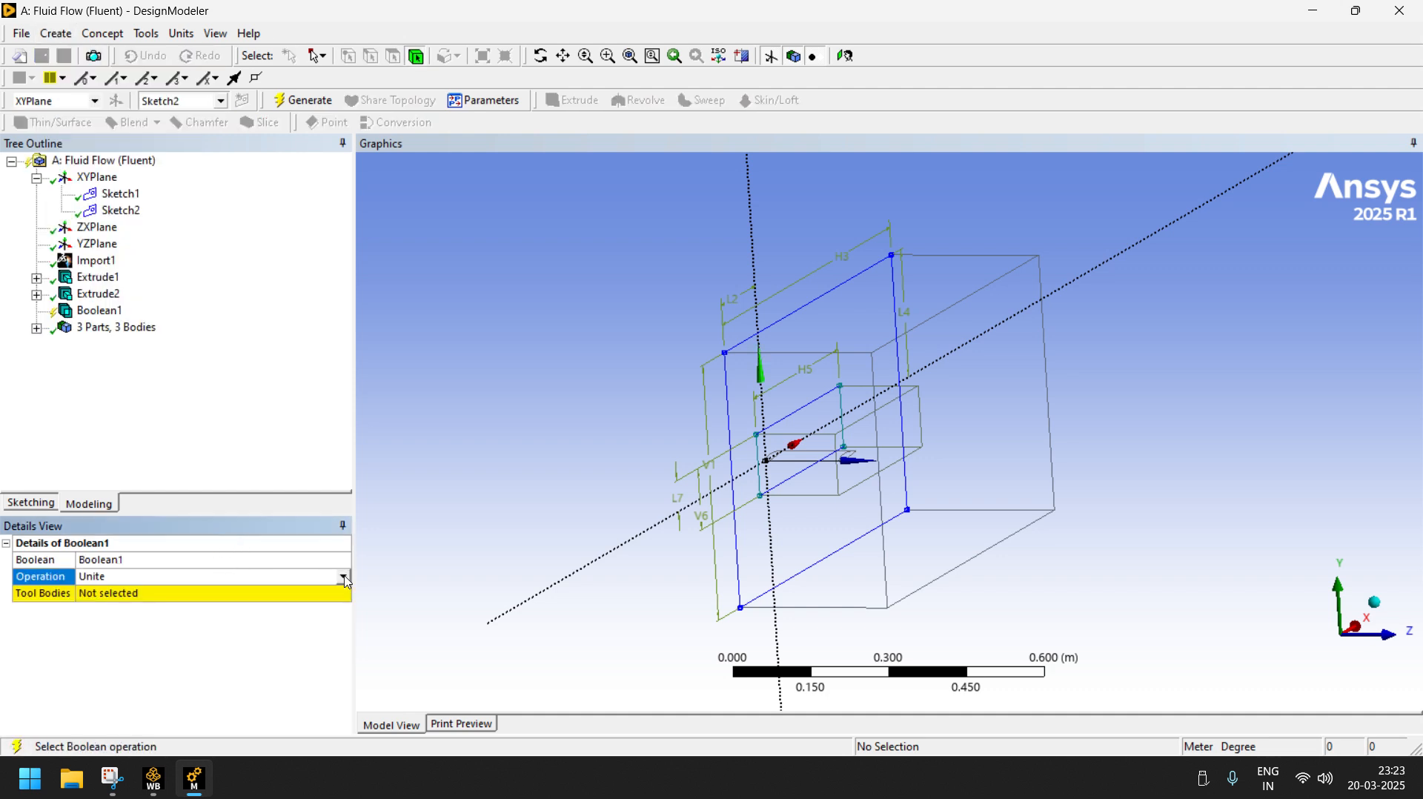
left_click(344, 578)
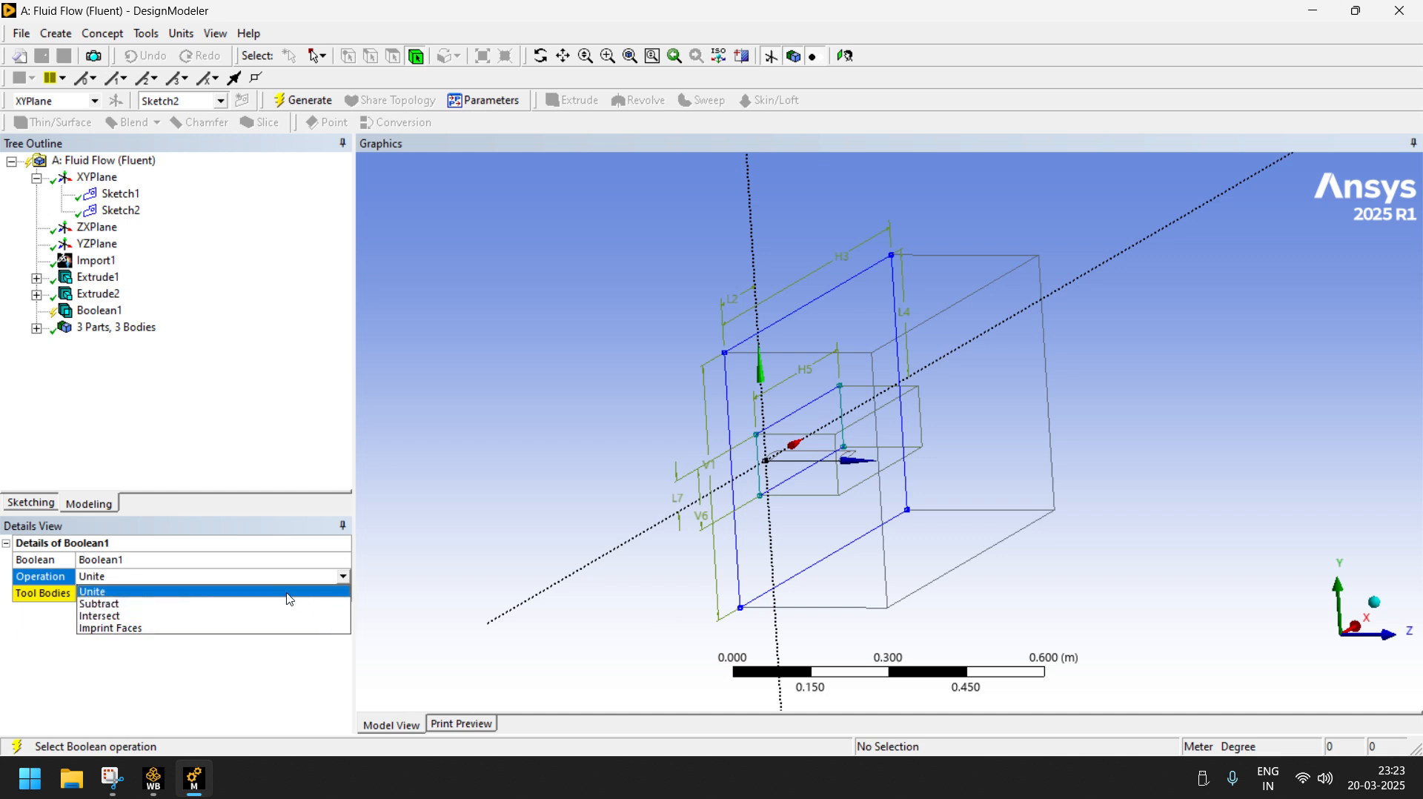
left_click(108, 616)
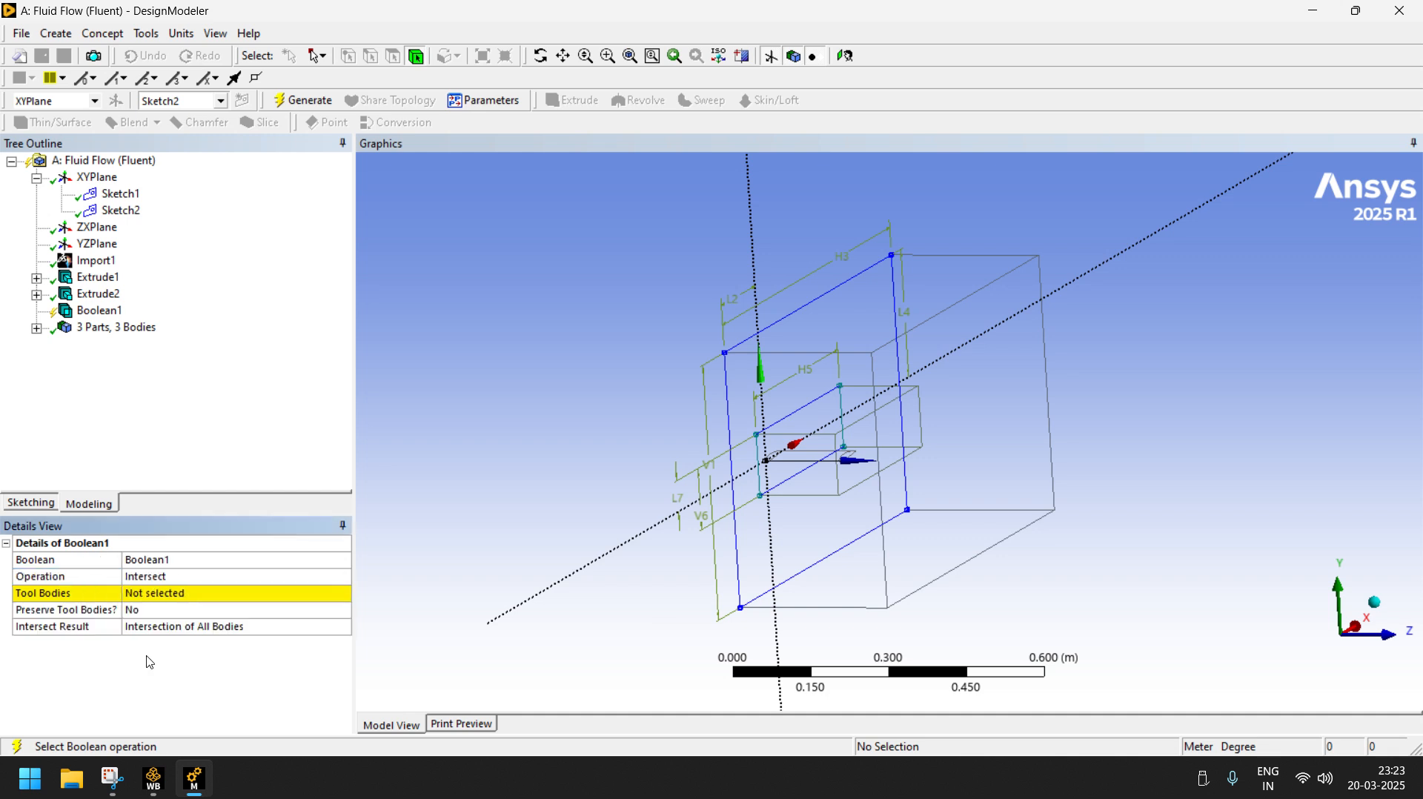
- Assign the wing body (Part1|Pad.1) and the large outer block as the Boolean's tool bodies
left_click(37, 329)
left_click(127, 346)
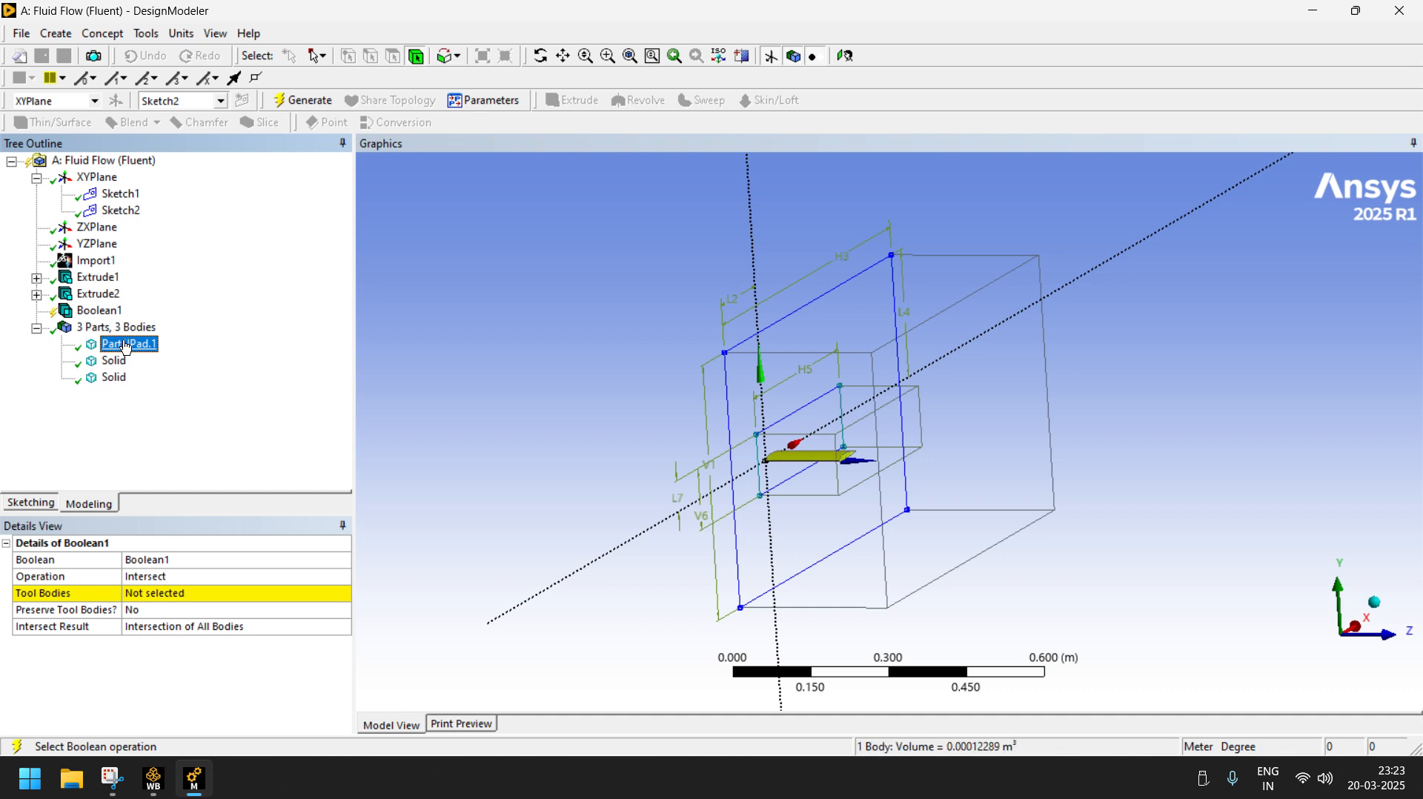
left_click(115, 362)
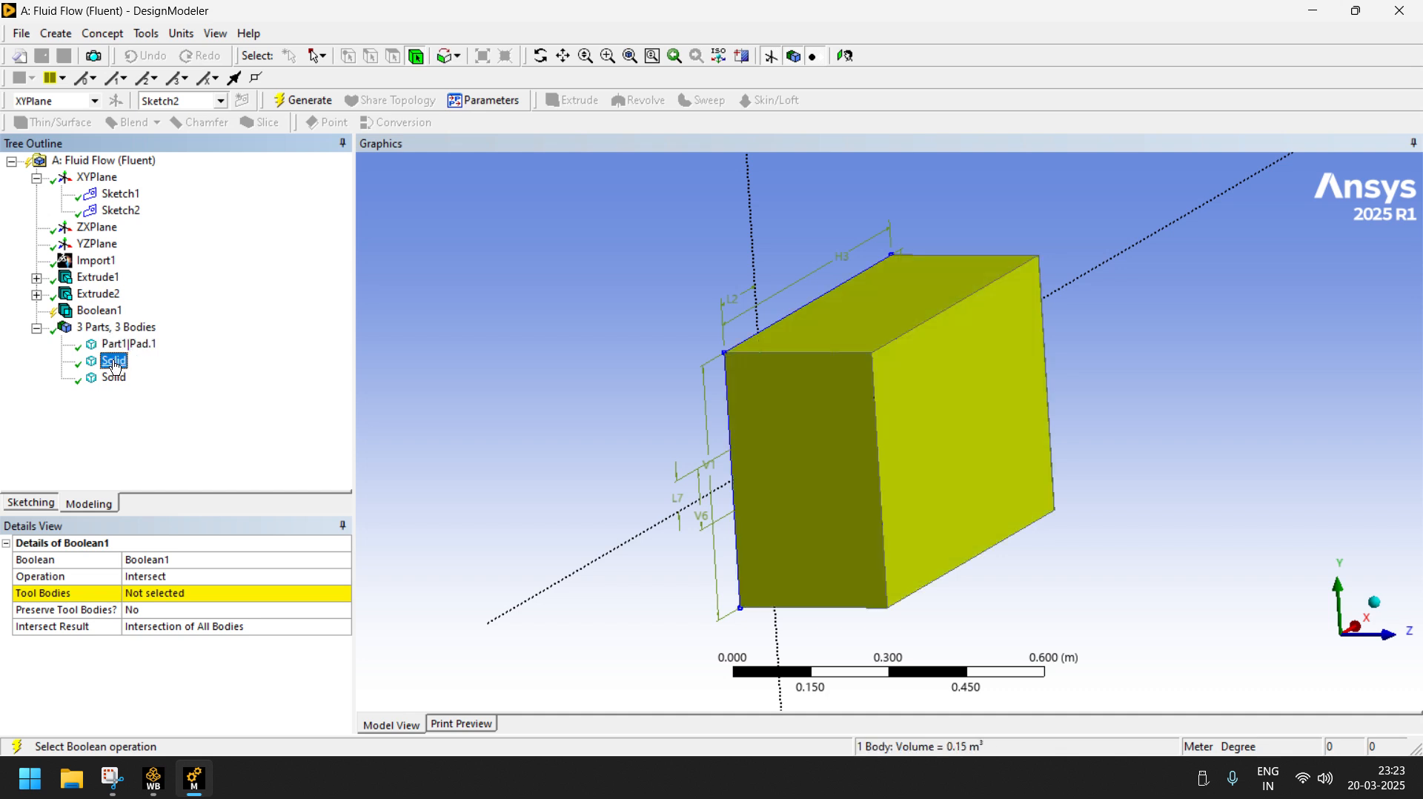
left_click(114, 378)
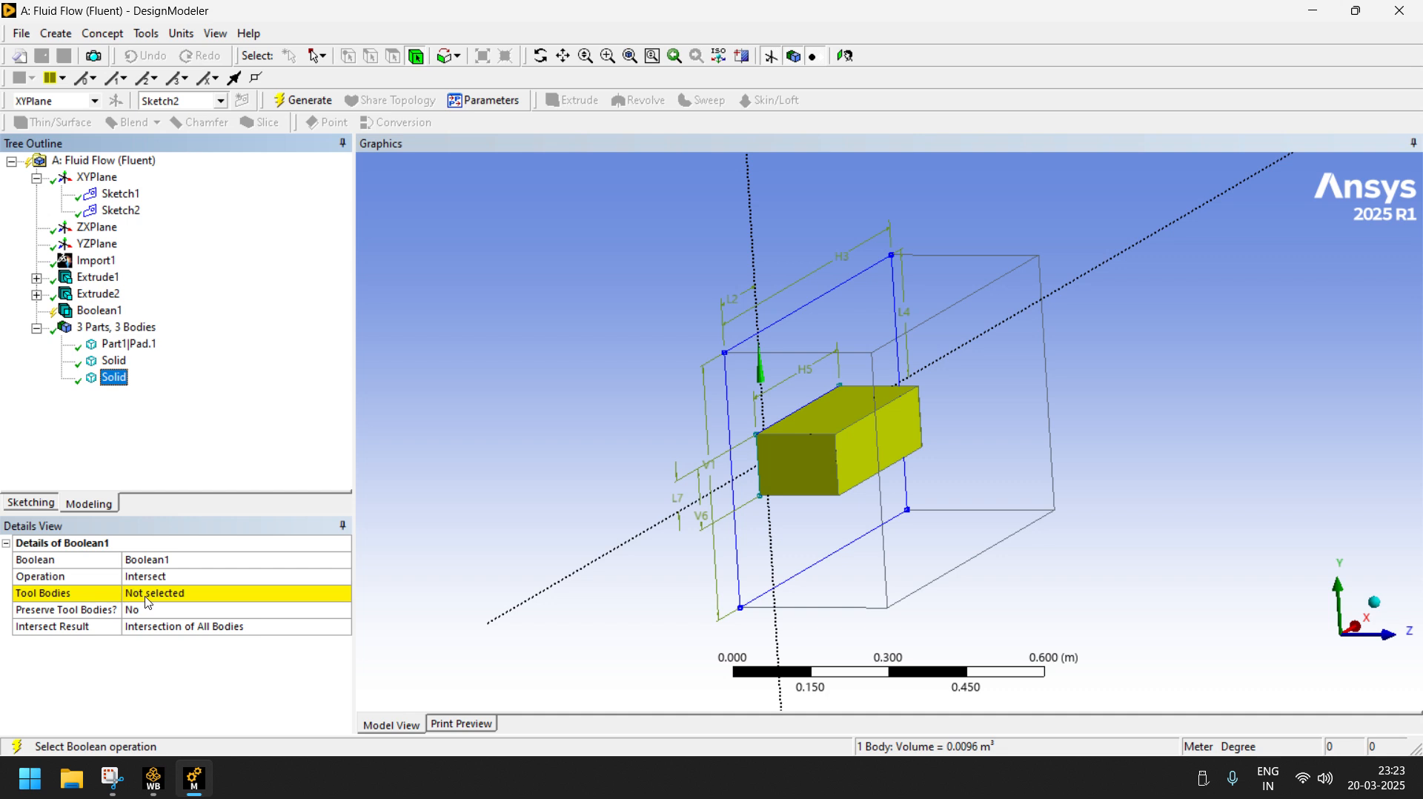
left_click(126, 345)
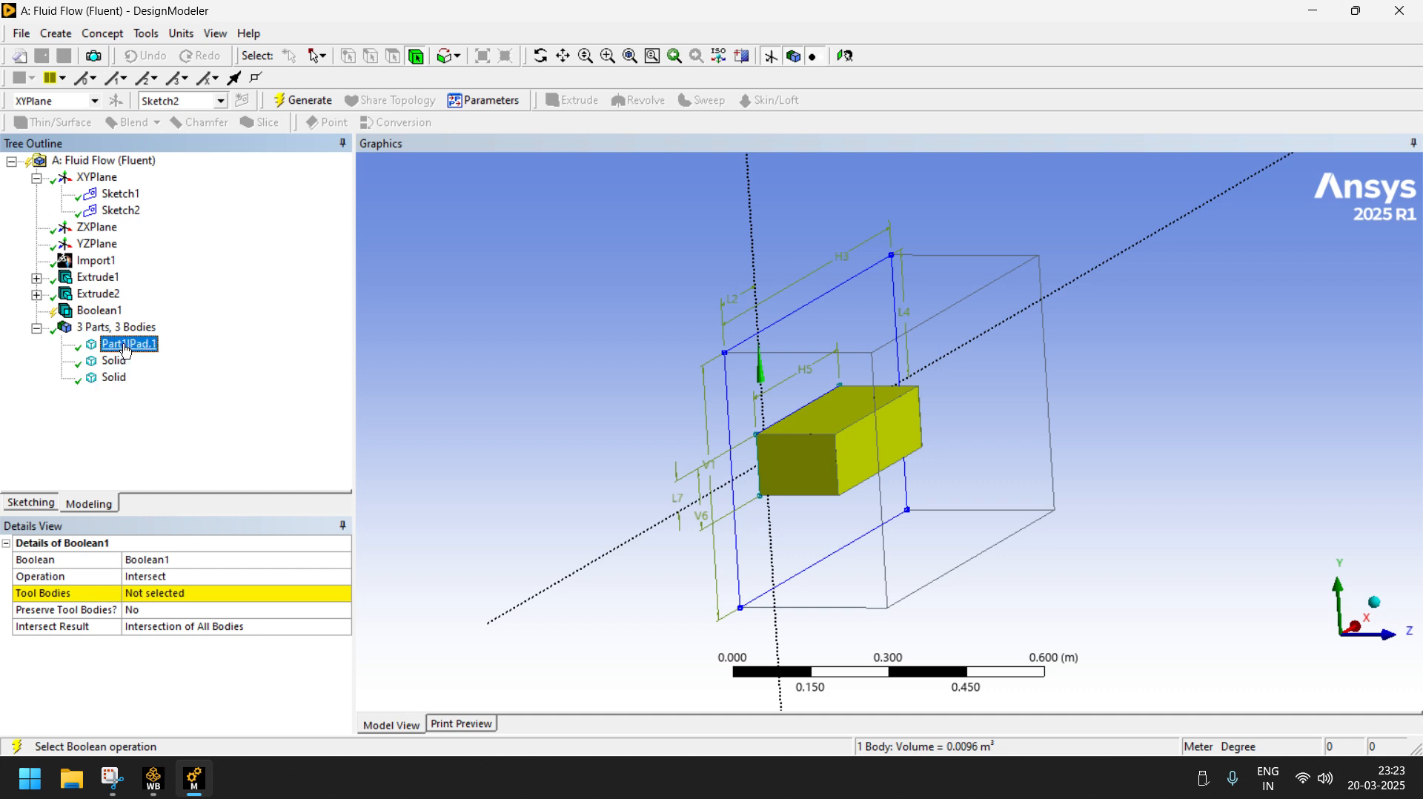
left_click(114, 361, "ctrl")
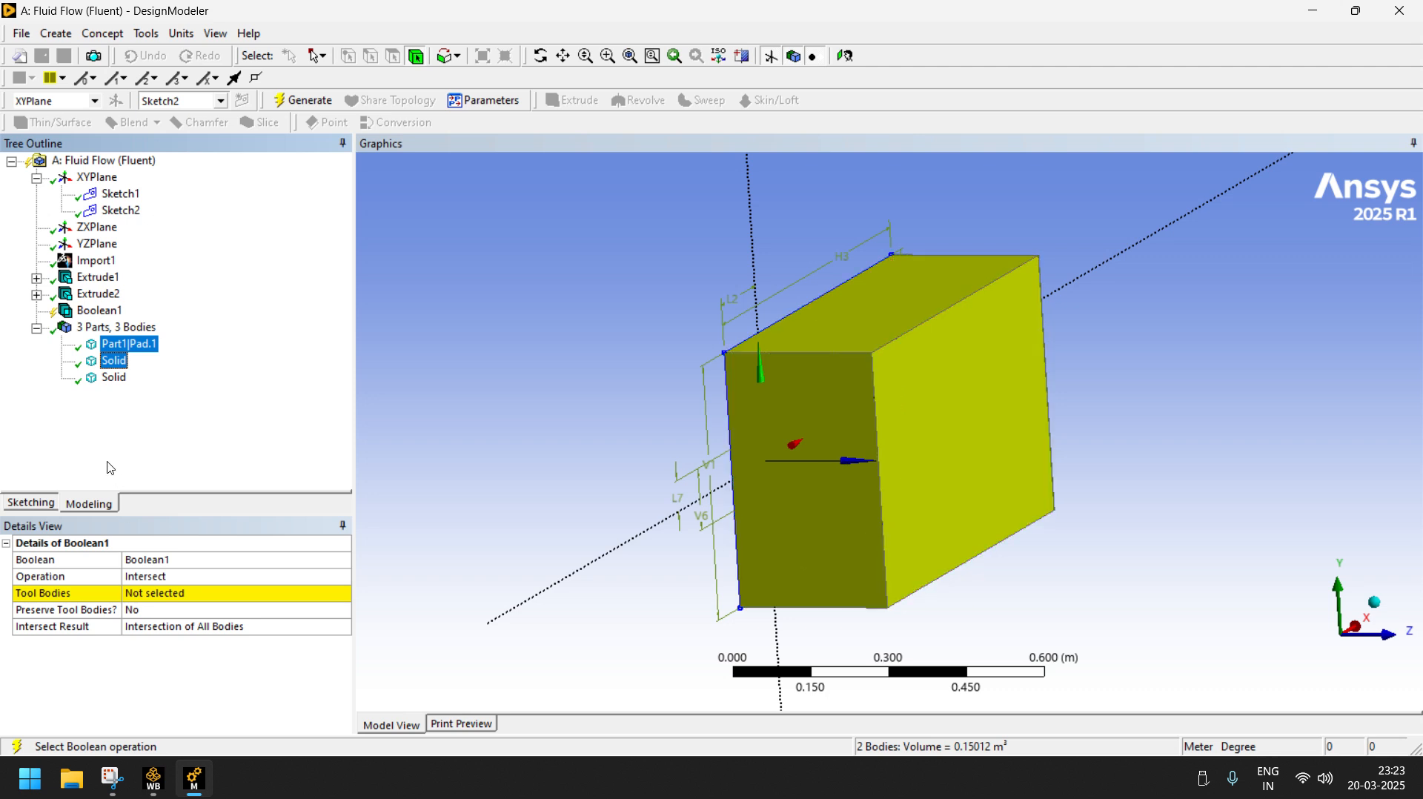
left_click(152, 596)
left_click(150, 597)
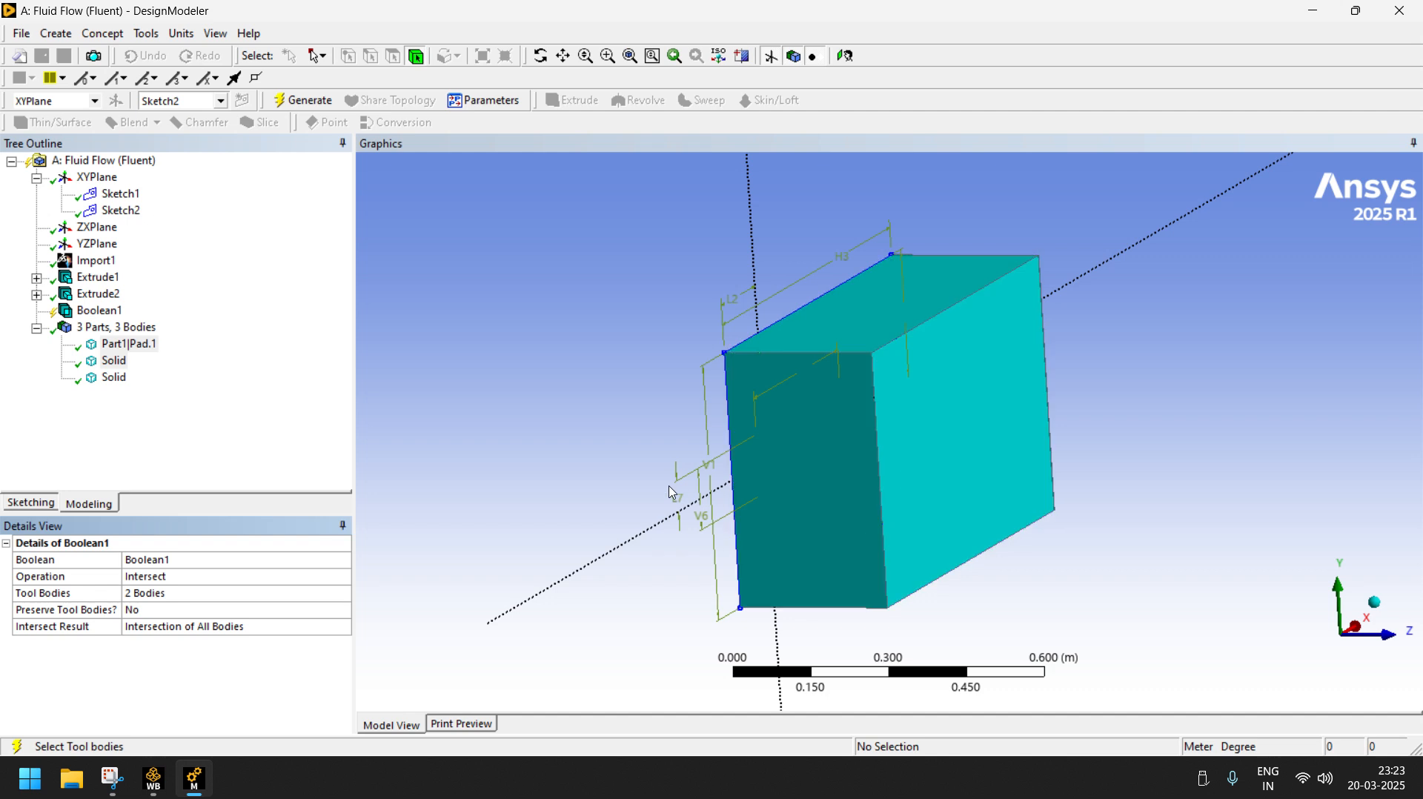
- Set the Boolean to preserve its tool bodies as Yes, Sliced and generate the intersection
left_click(344, 611)
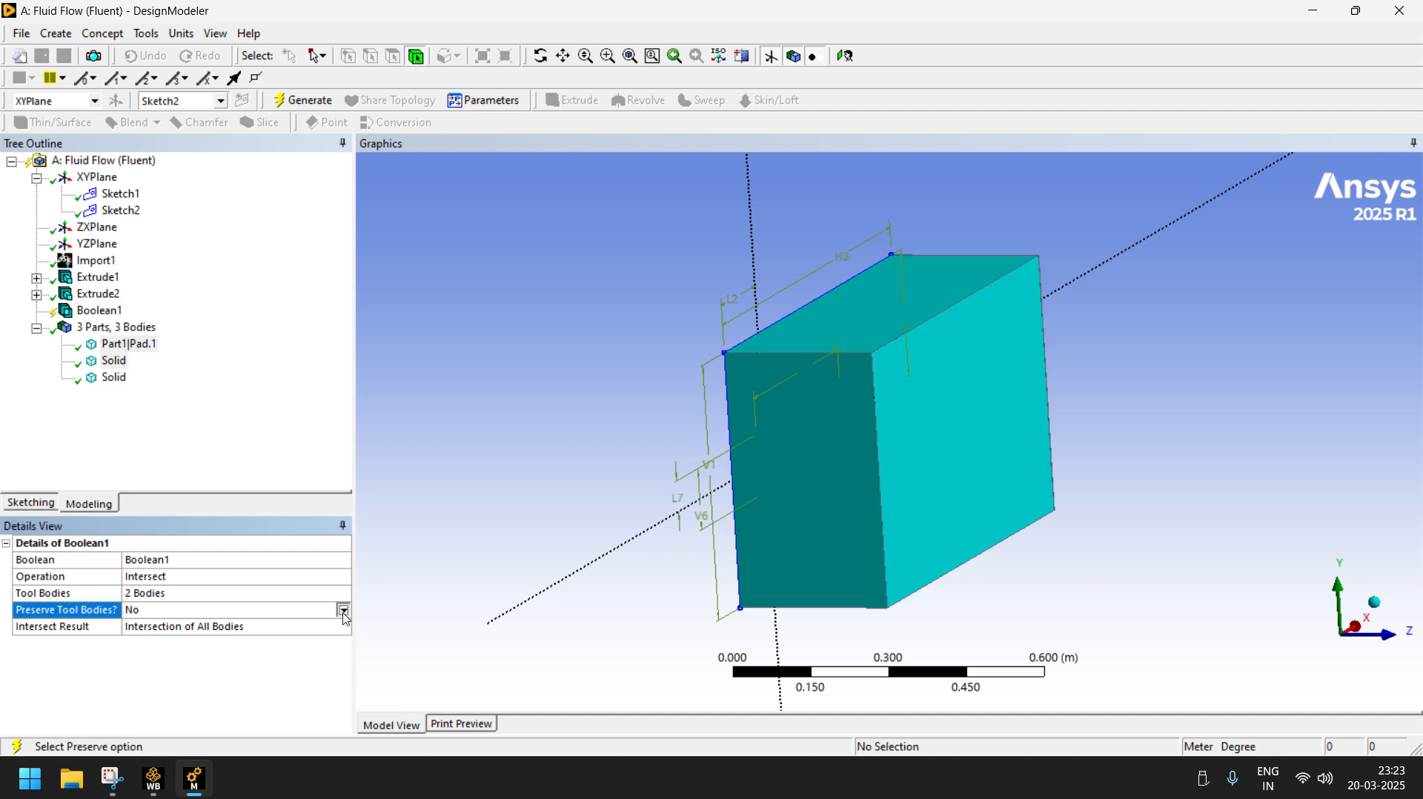
left_click(344, 610)
left_click(335, 649)
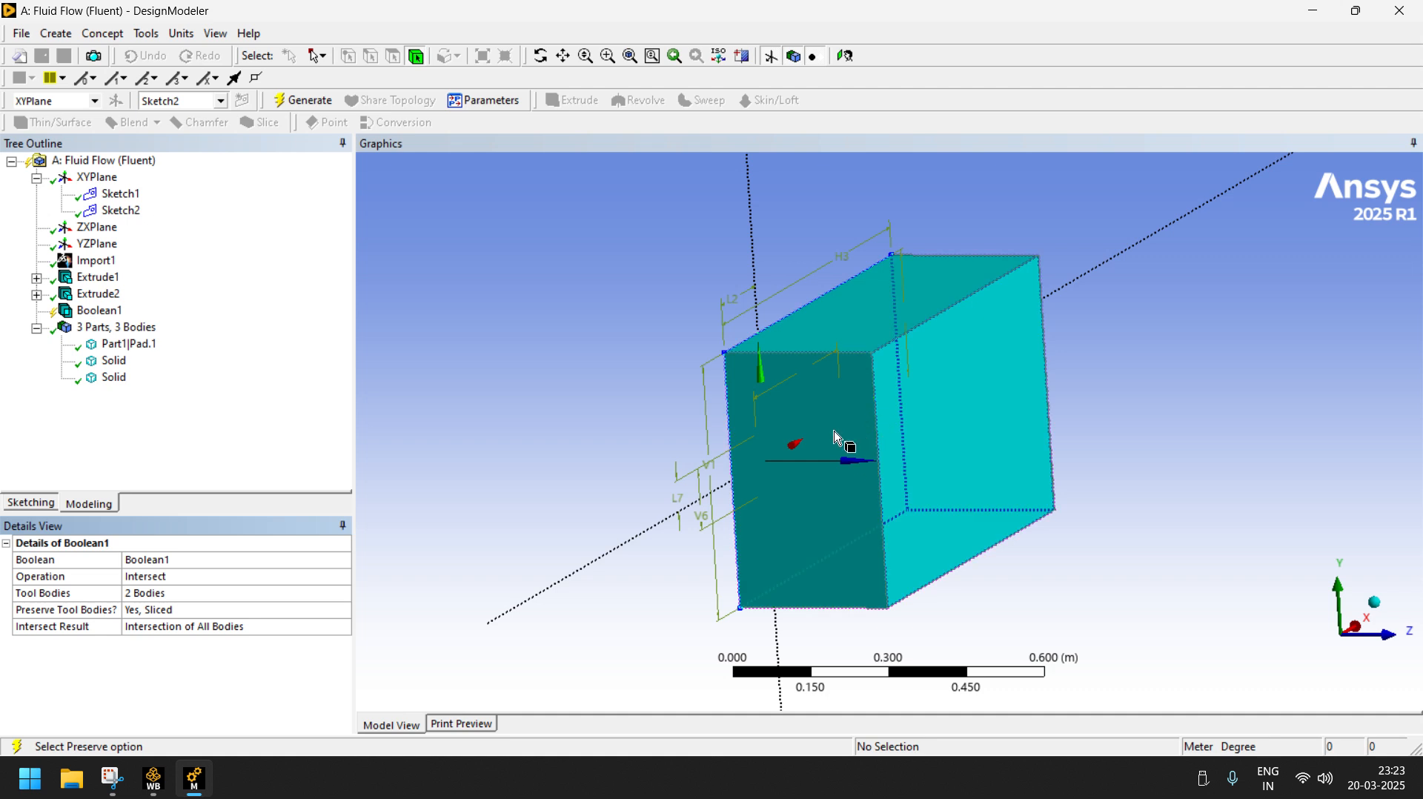
left_click(298, 111)
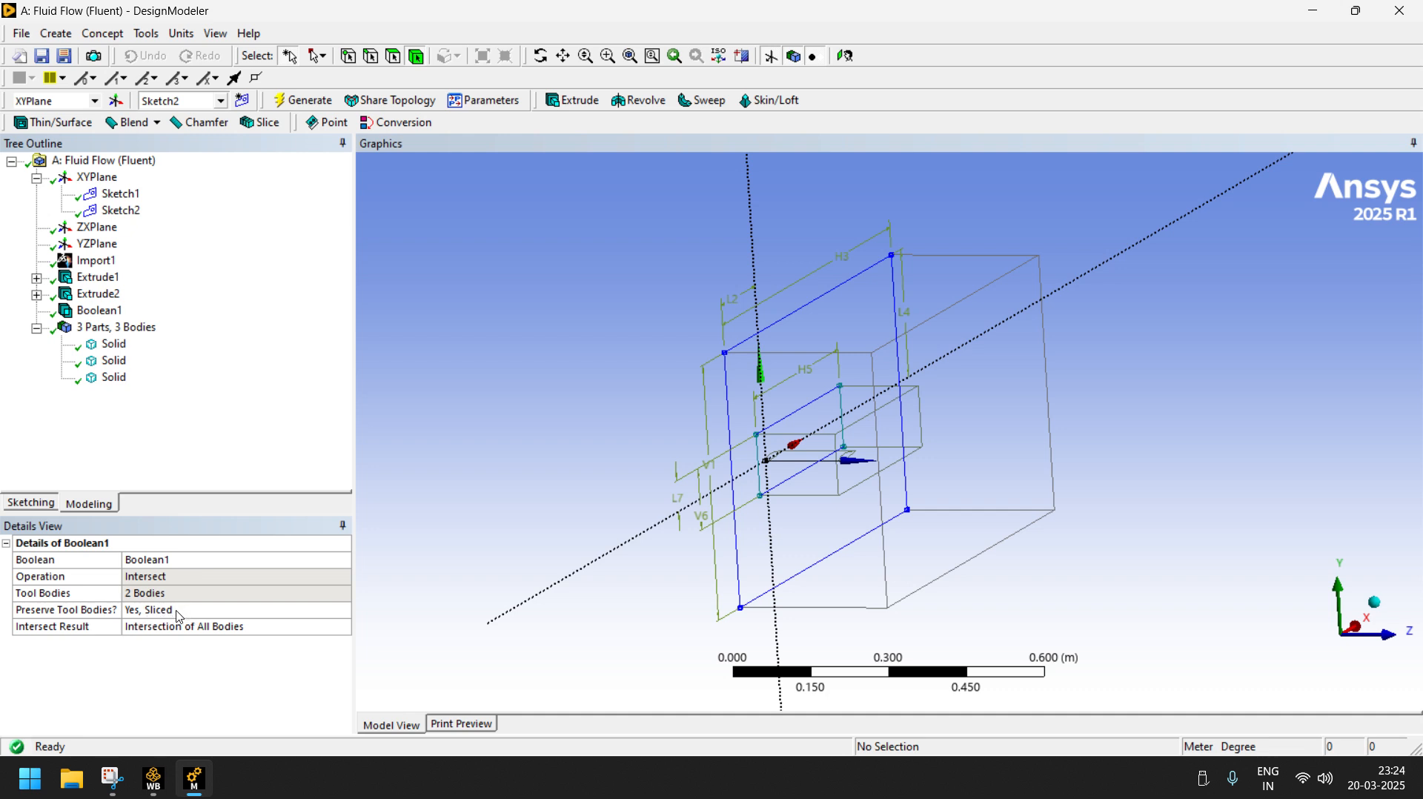
- Identify the wing among the three resulting solids and suppress that body
left_click(115, 378)
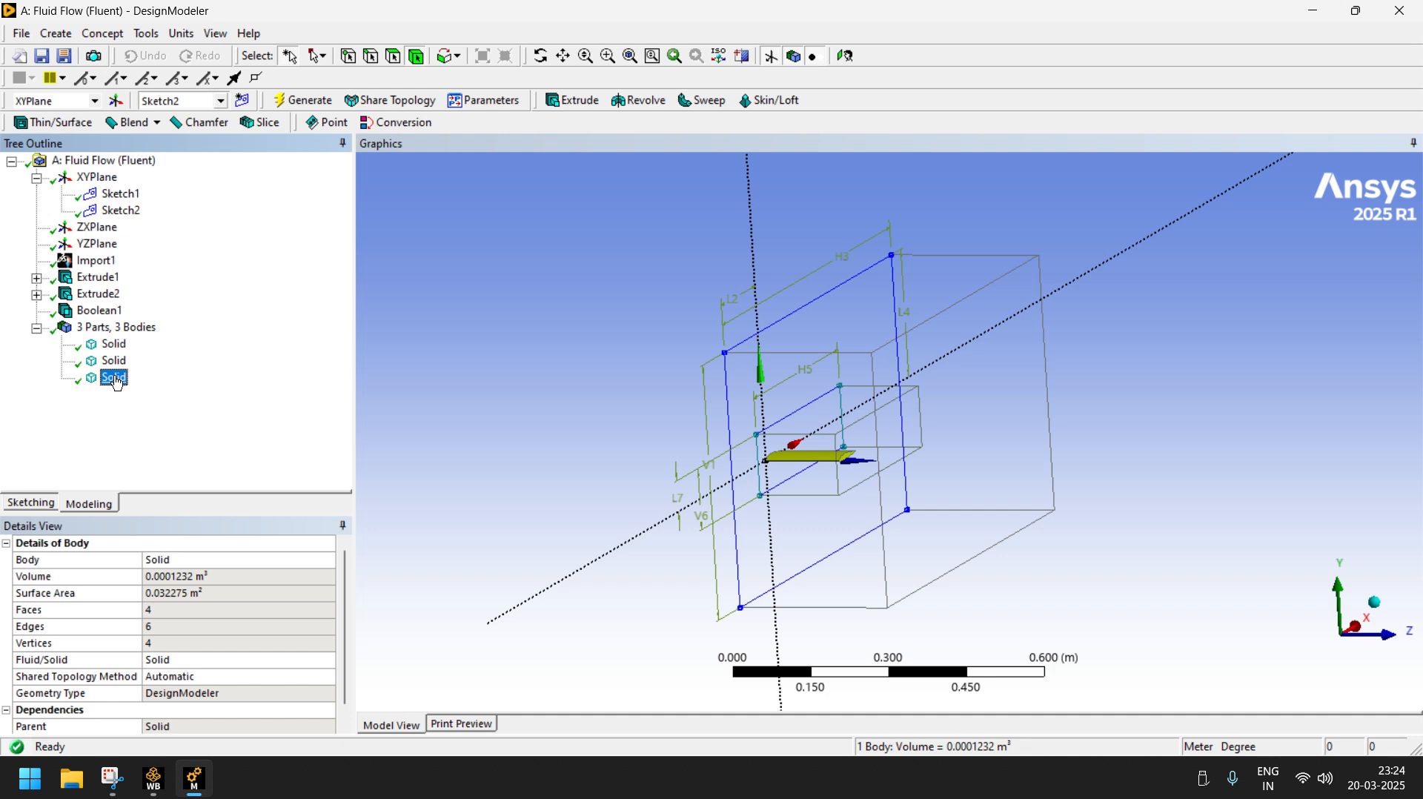
left_click(115, 361)
left_click(115, 345)
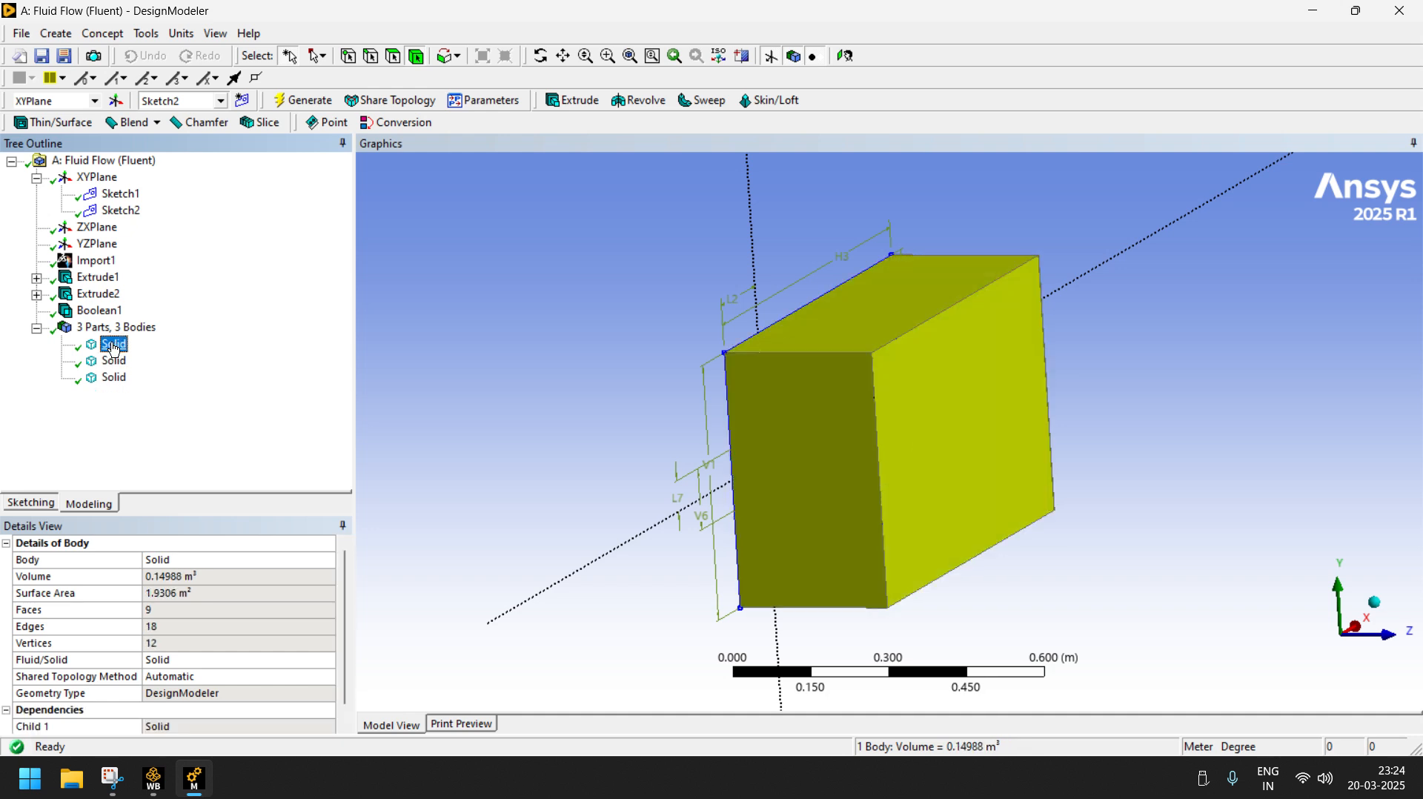
left_click(115, 379)
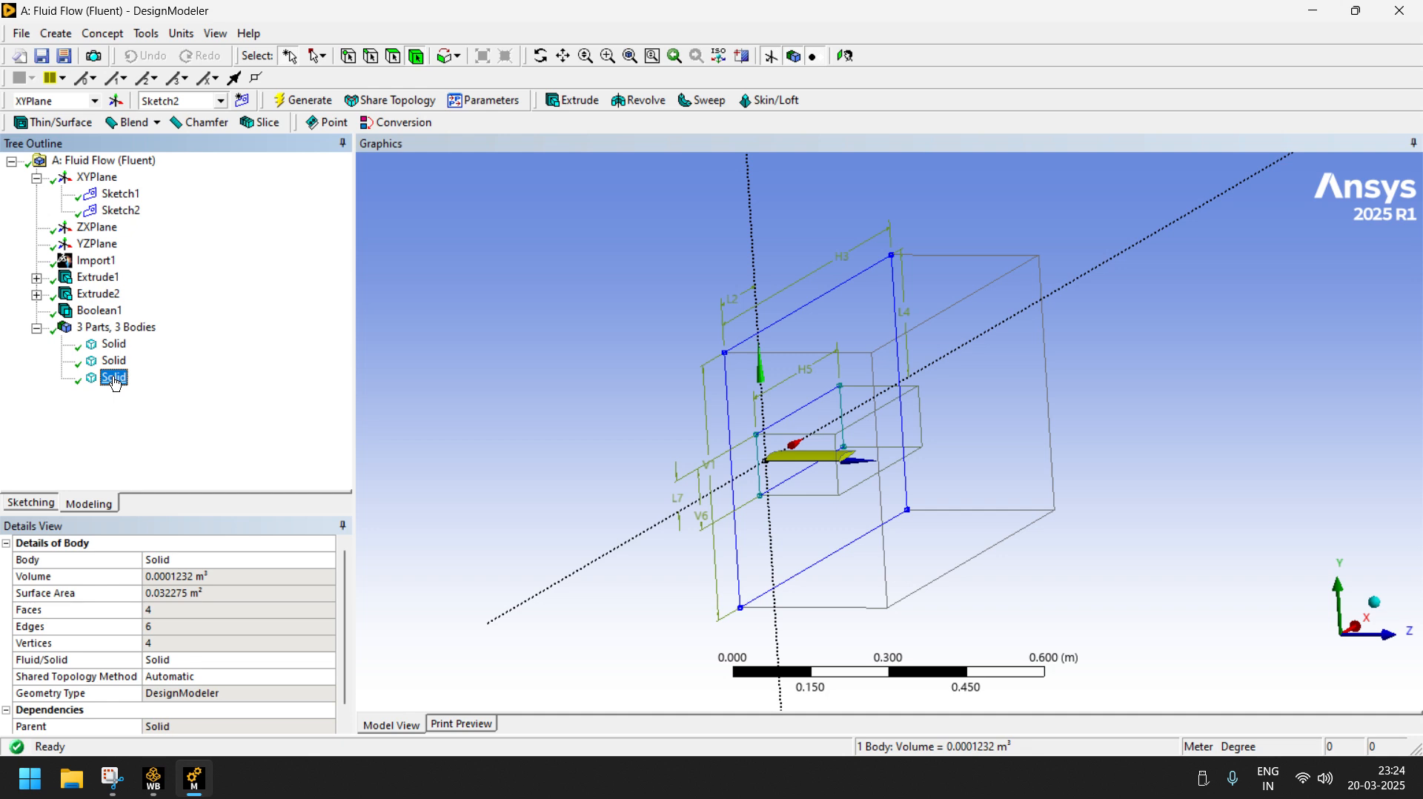
right_click(116, 382)
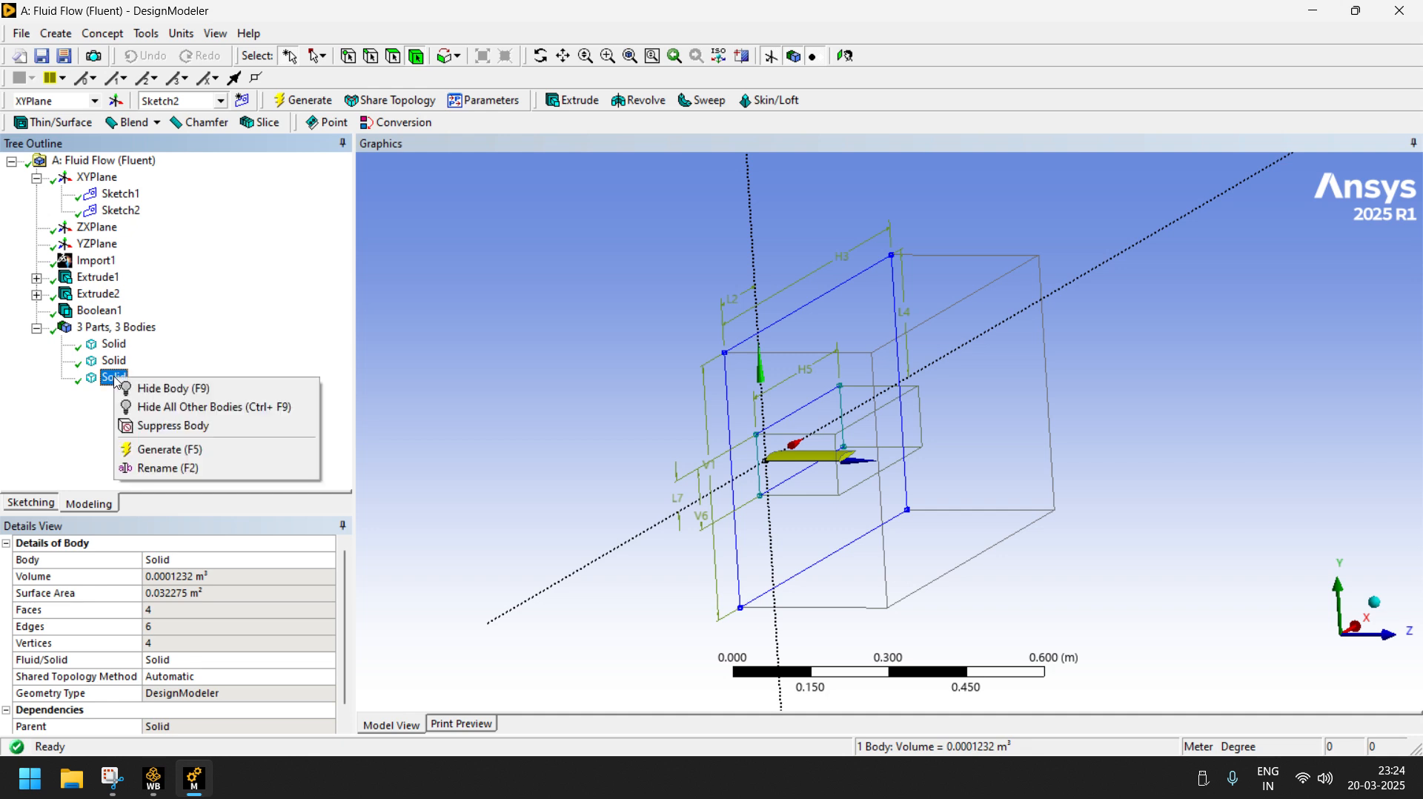
left_click(169, 427)
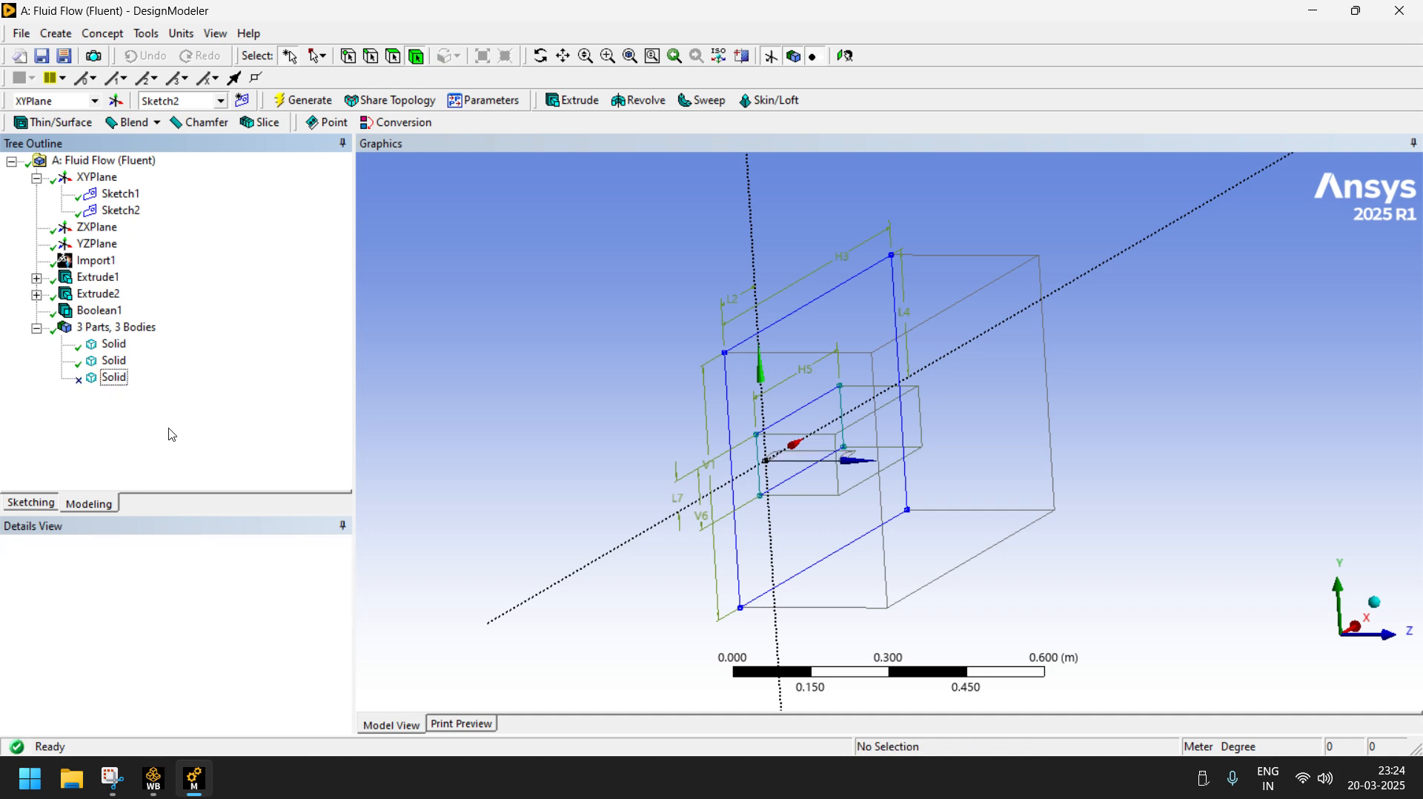
- Examine the outer block's wing-shaped cavity and the inner block from several angles, and the overall body arrangement
left_click(113, 344)
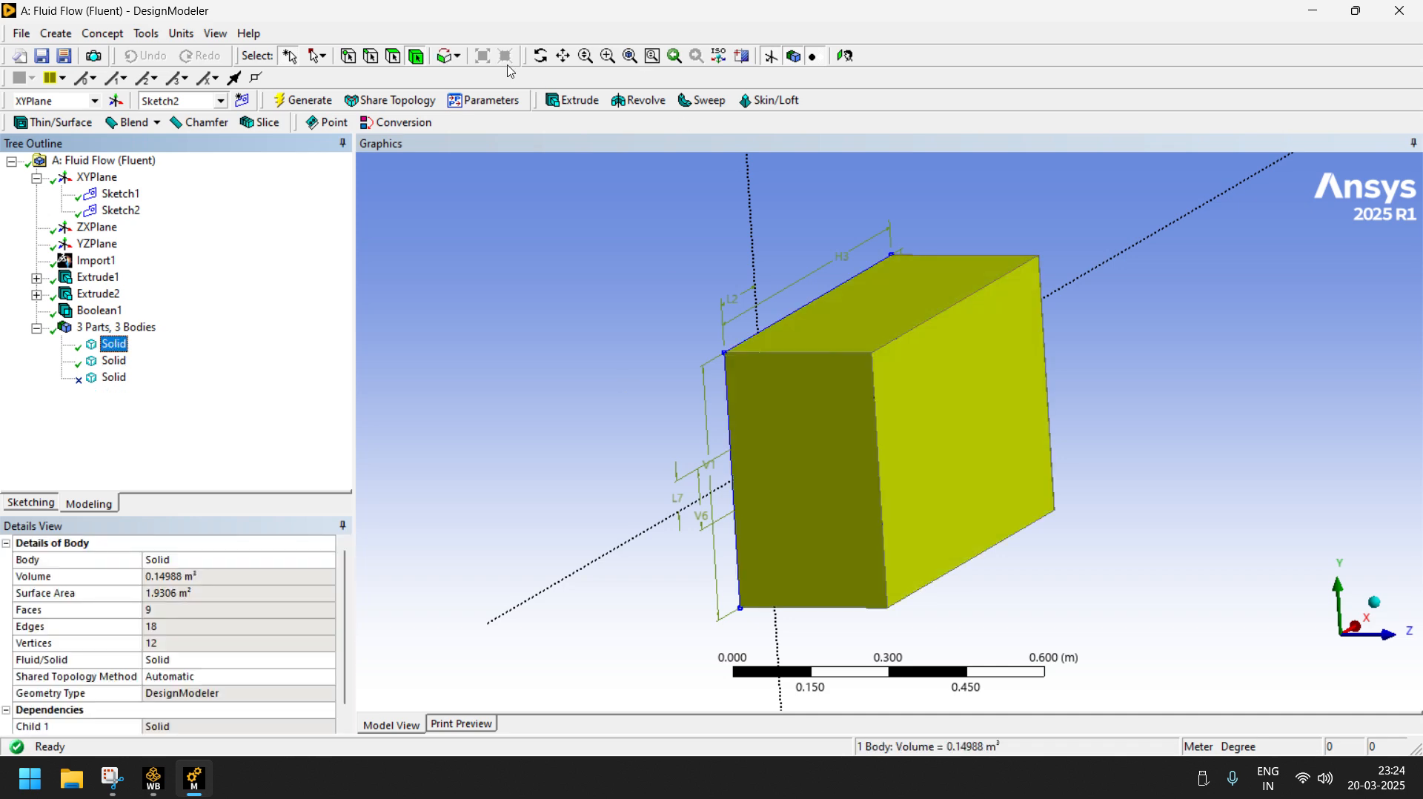
left_click(540, 56)
left_click_drag(645, 430, 960, 490)
scroll(1027, 524, "up", 5)
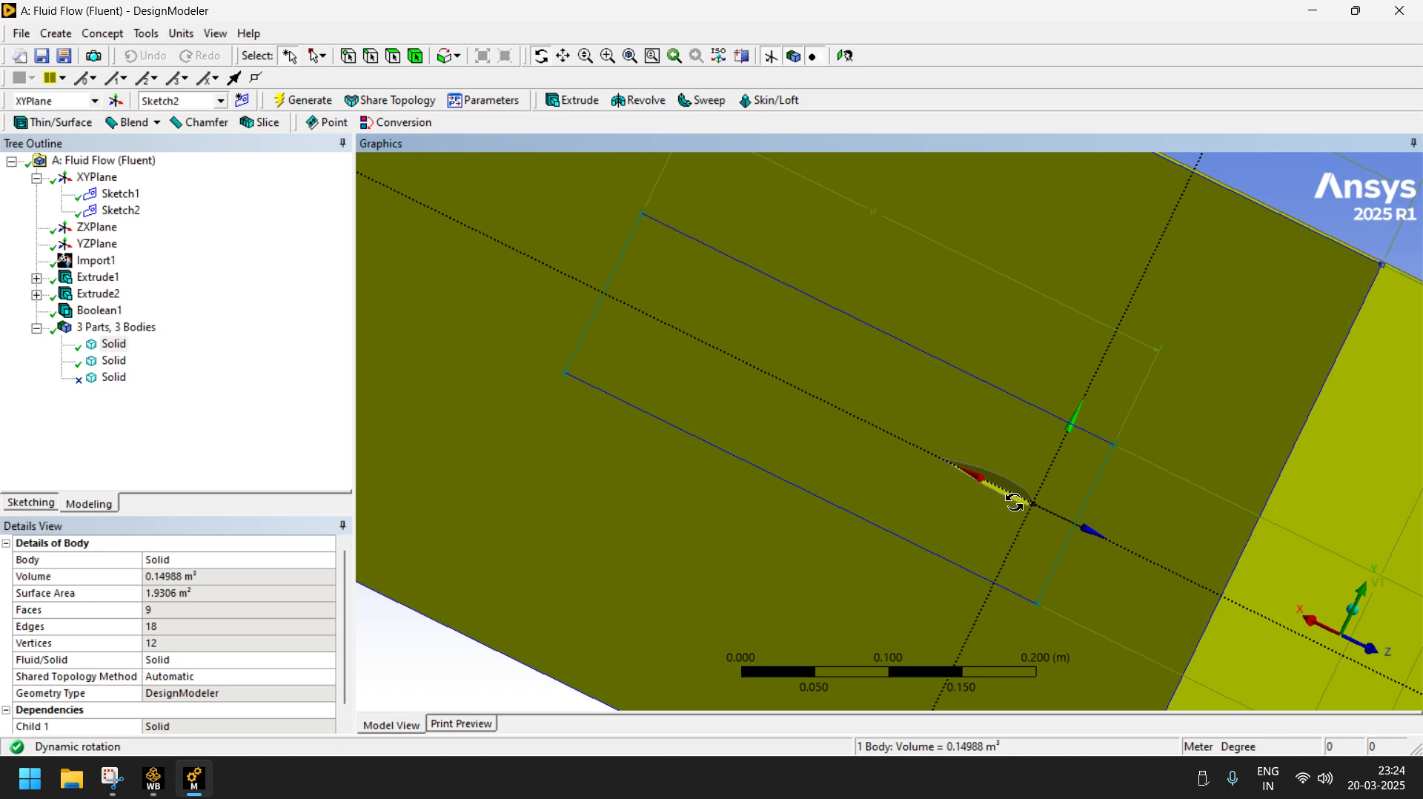
scroll(1005, 476, "up", 4)
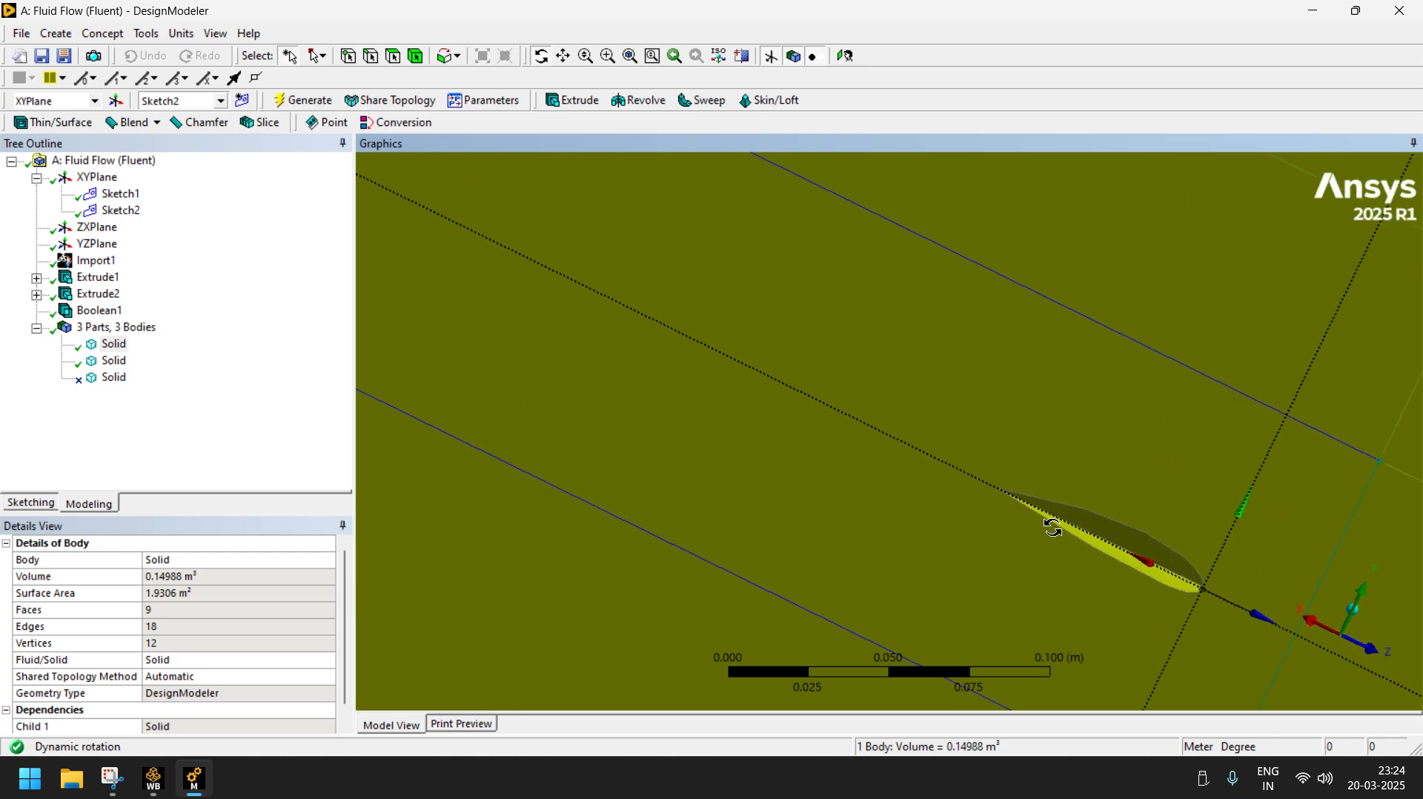
left_click_drag(1145, 552, 1061, 538)
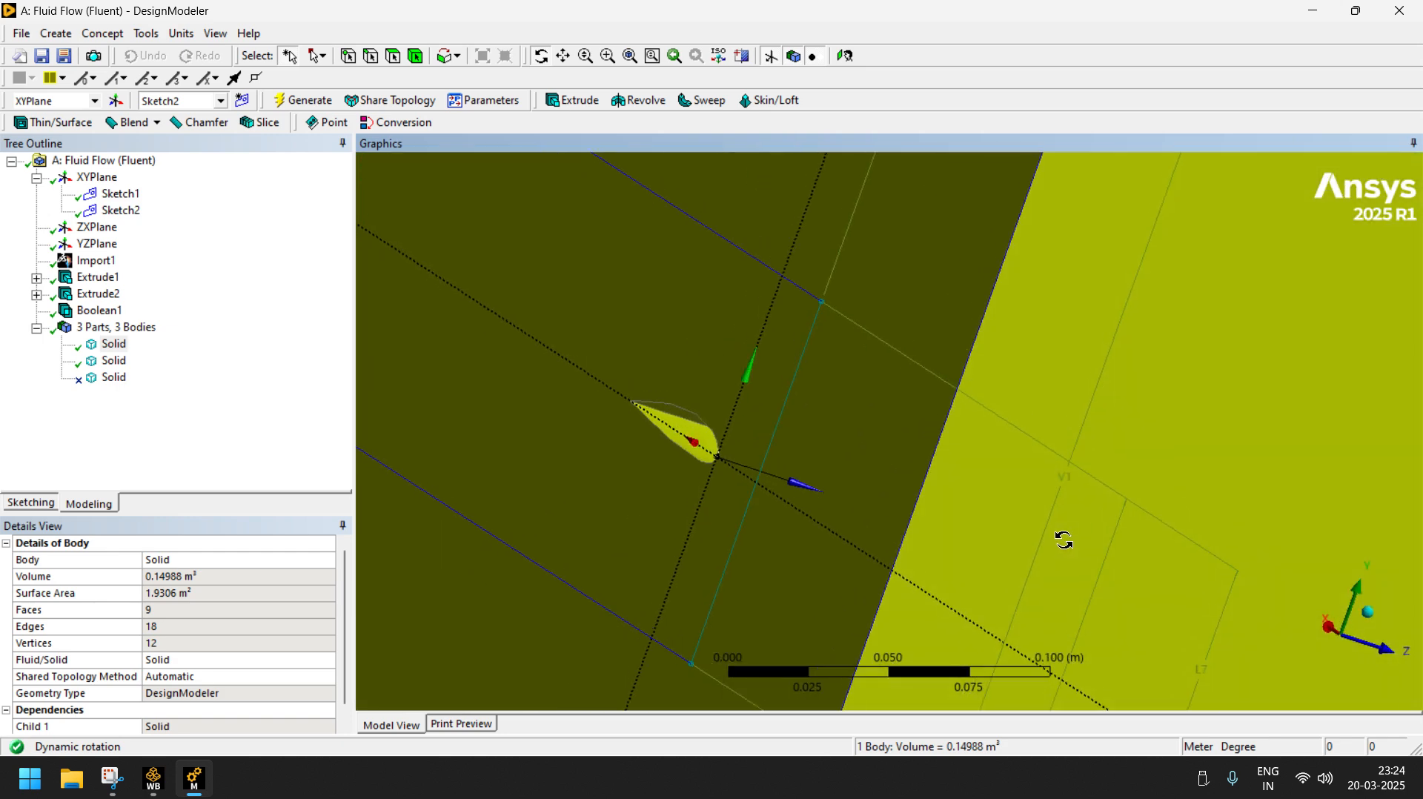
left_click(113, 361)
left_click_drag(585, 442, 622, 451)
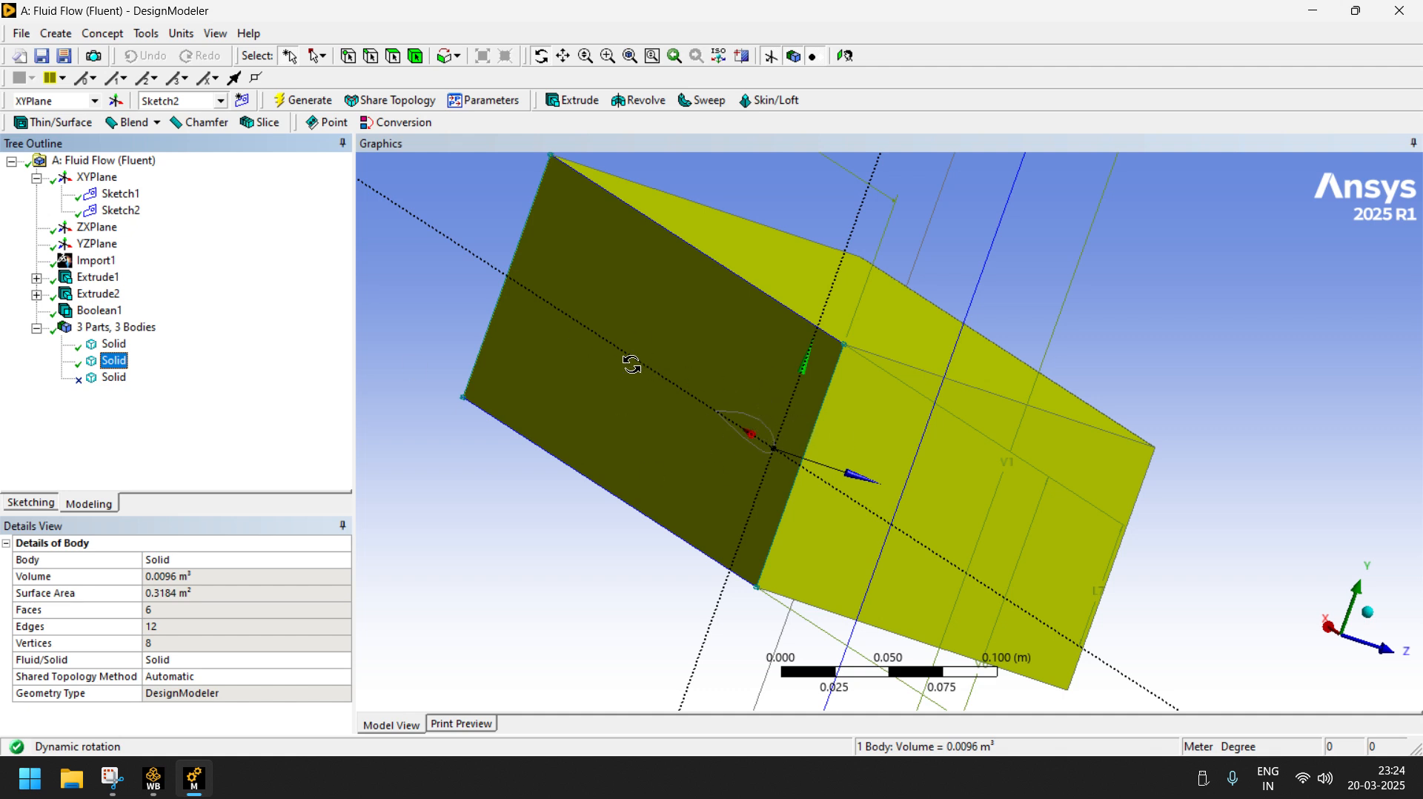
left_click(115, 327)
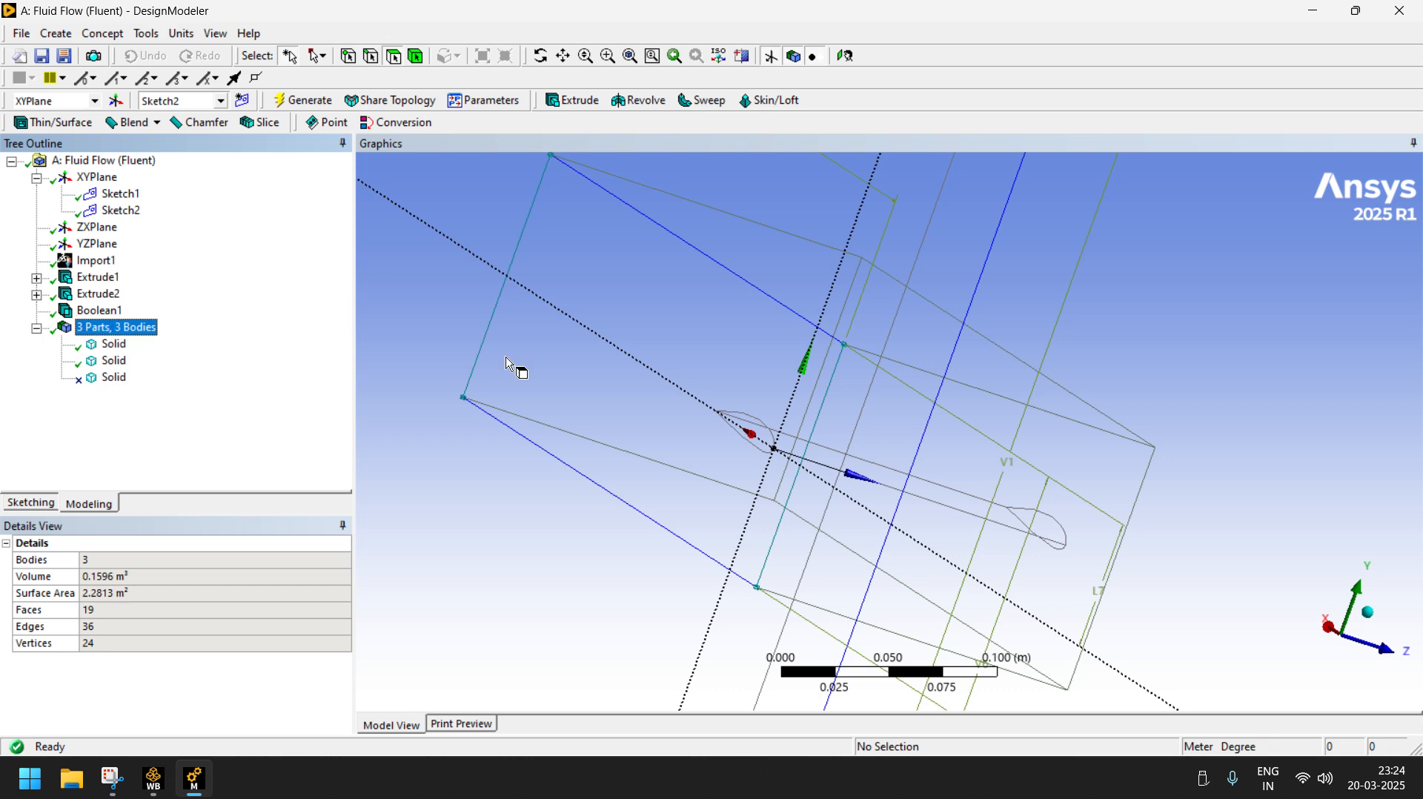
scroll(853, 485, "down", 8)
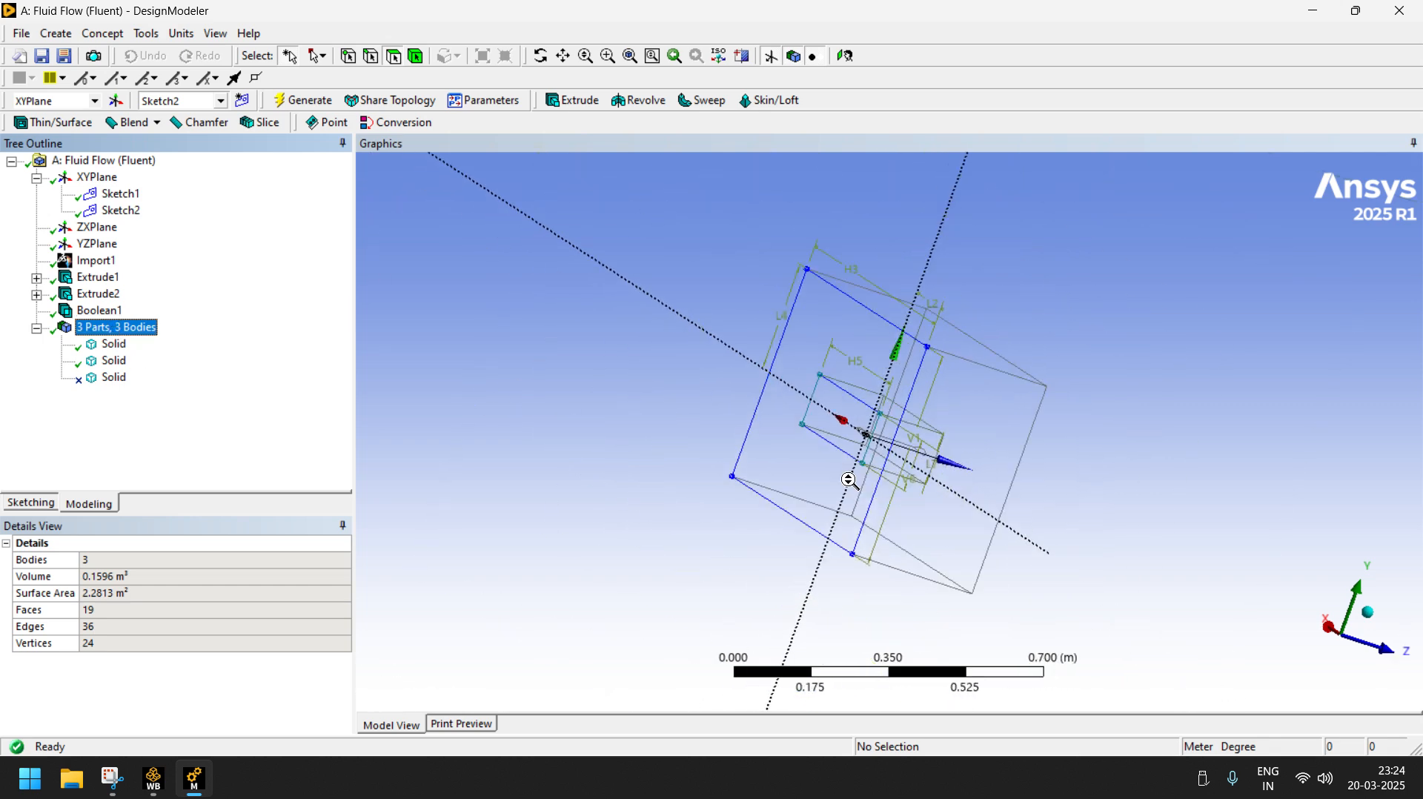
- Create a named selection called inlet from the outer block's upstream end face and generate it
scroll(851, 482, "up", 2)
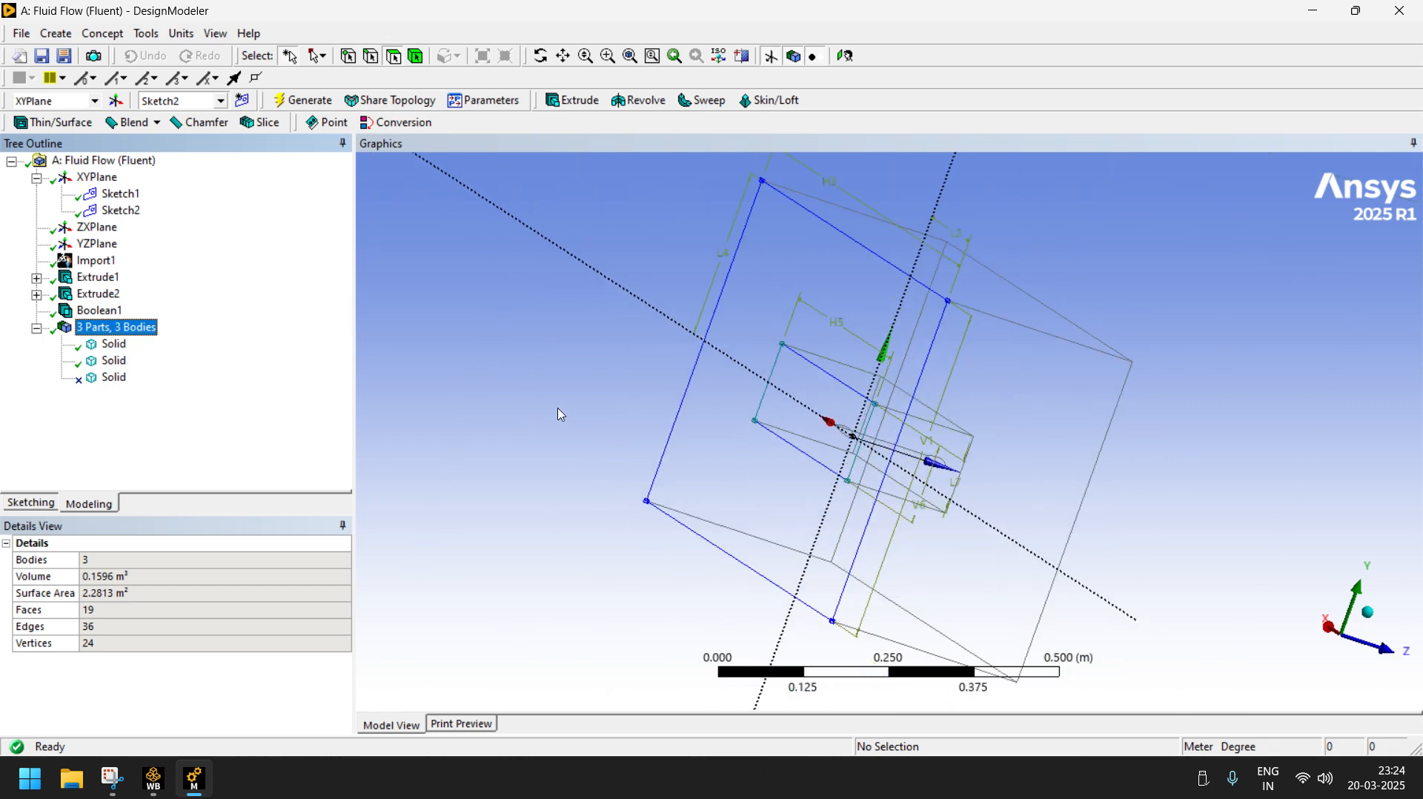
left_click(540, 55)
left_click_drag(1232, 410, 1052, 406)
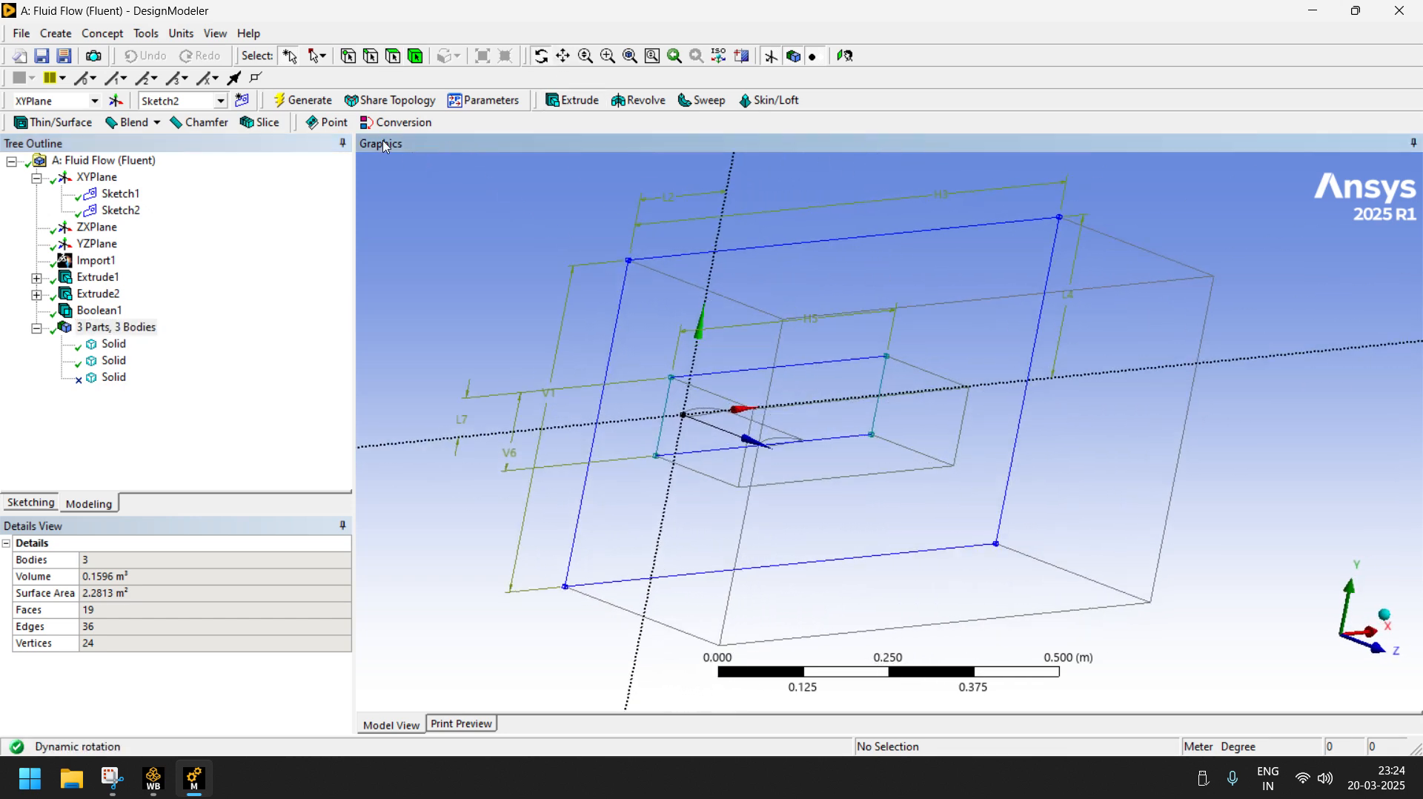
left_click(393, 58)
left_click(696, 545)
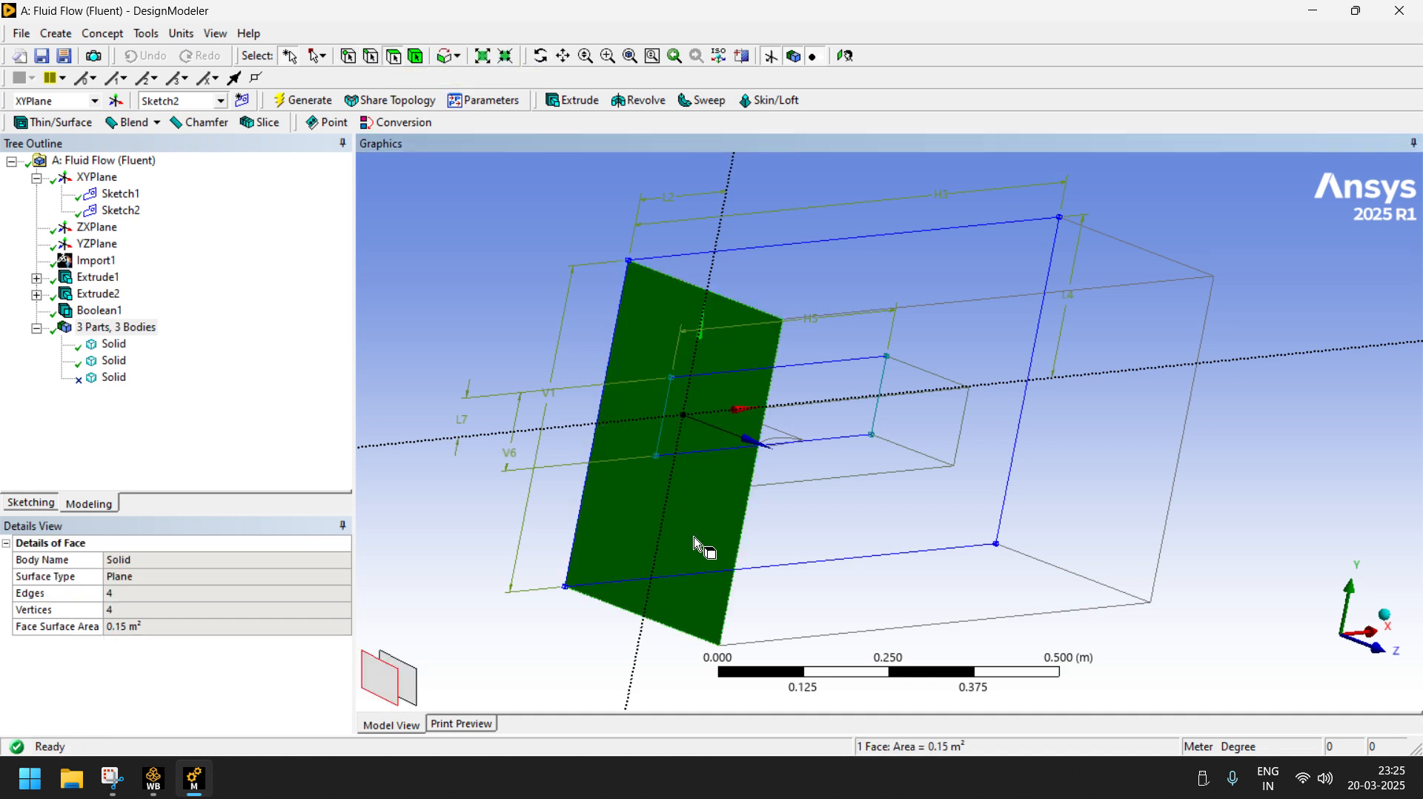
right_click(697, 545)
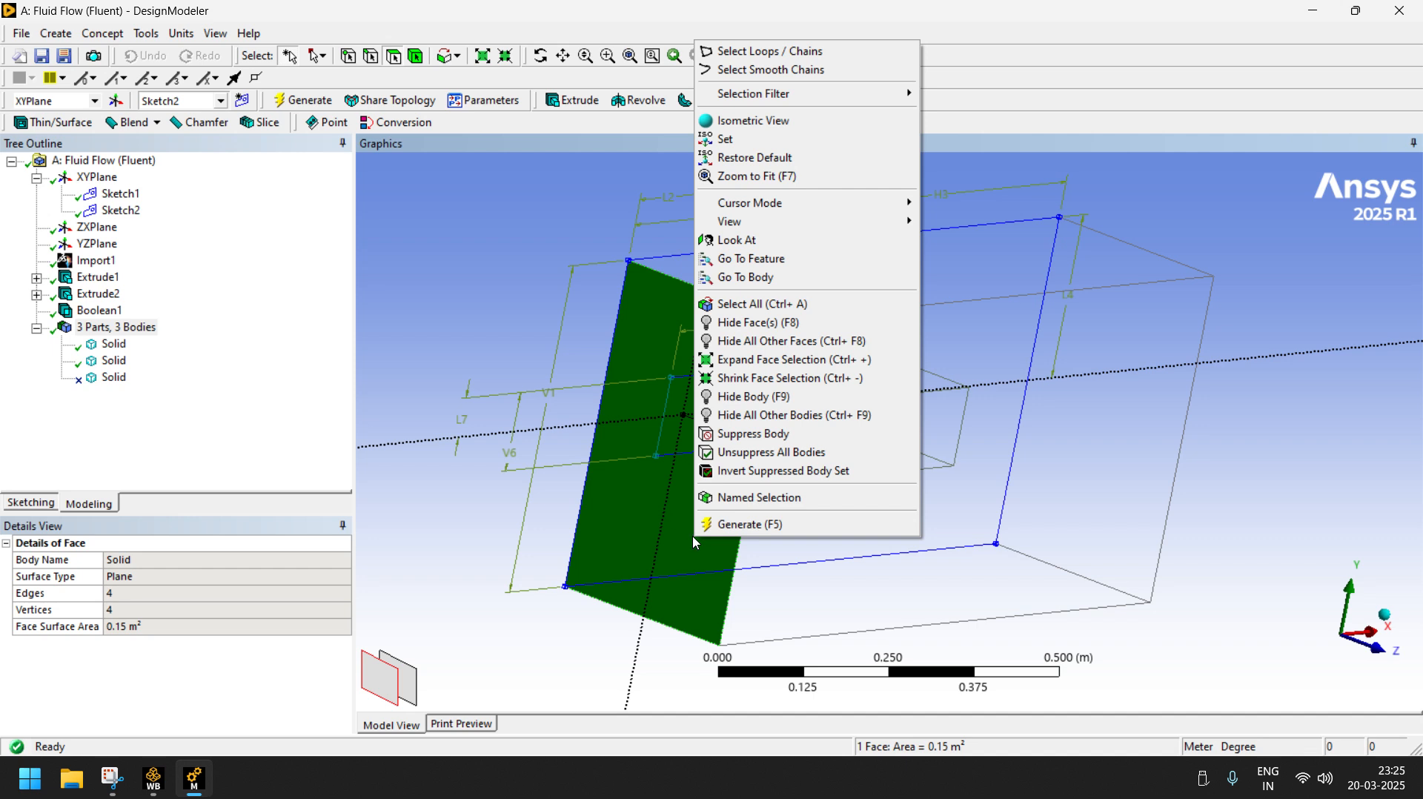
left_click(758, 498)
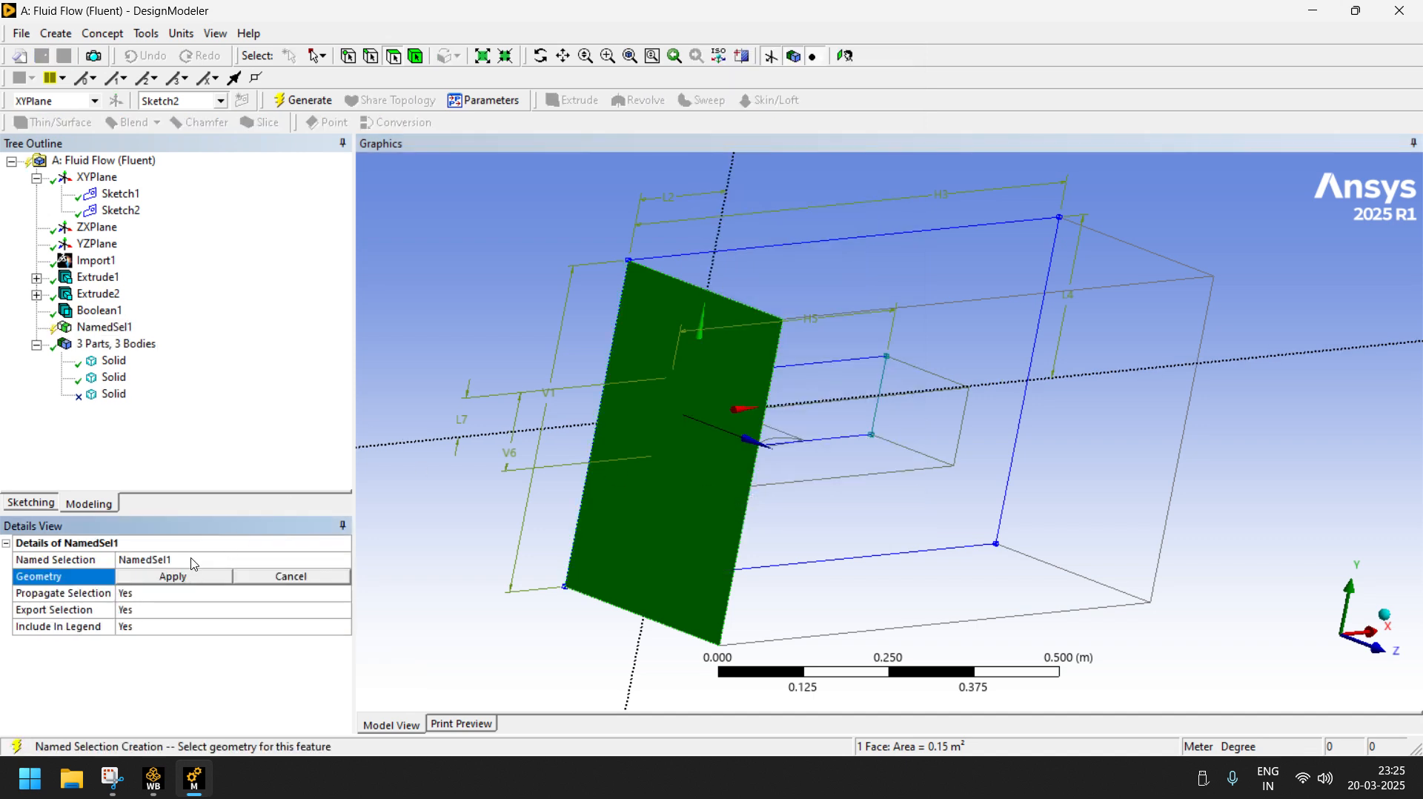
left_click(192, 560)
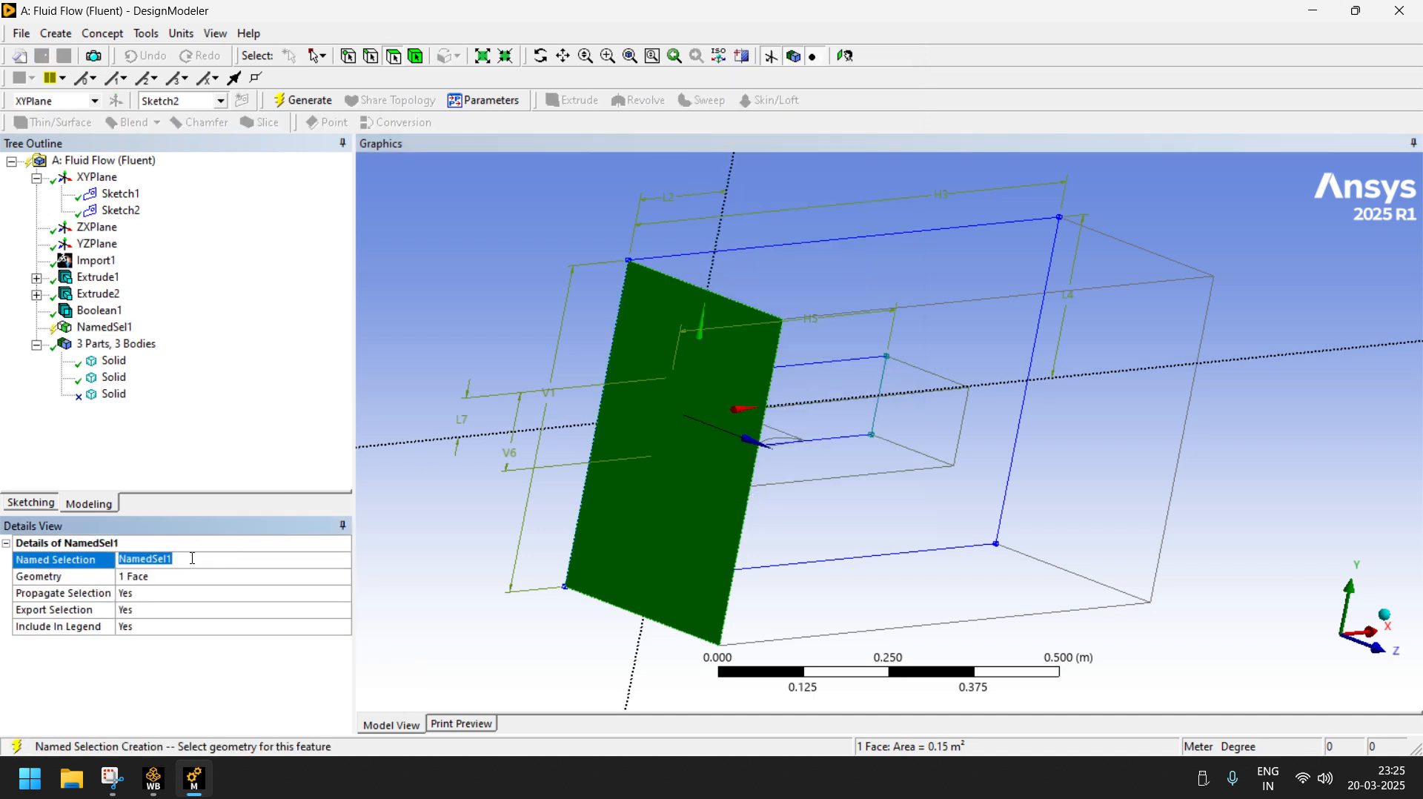
type("inlet")
left_click(304, 101)
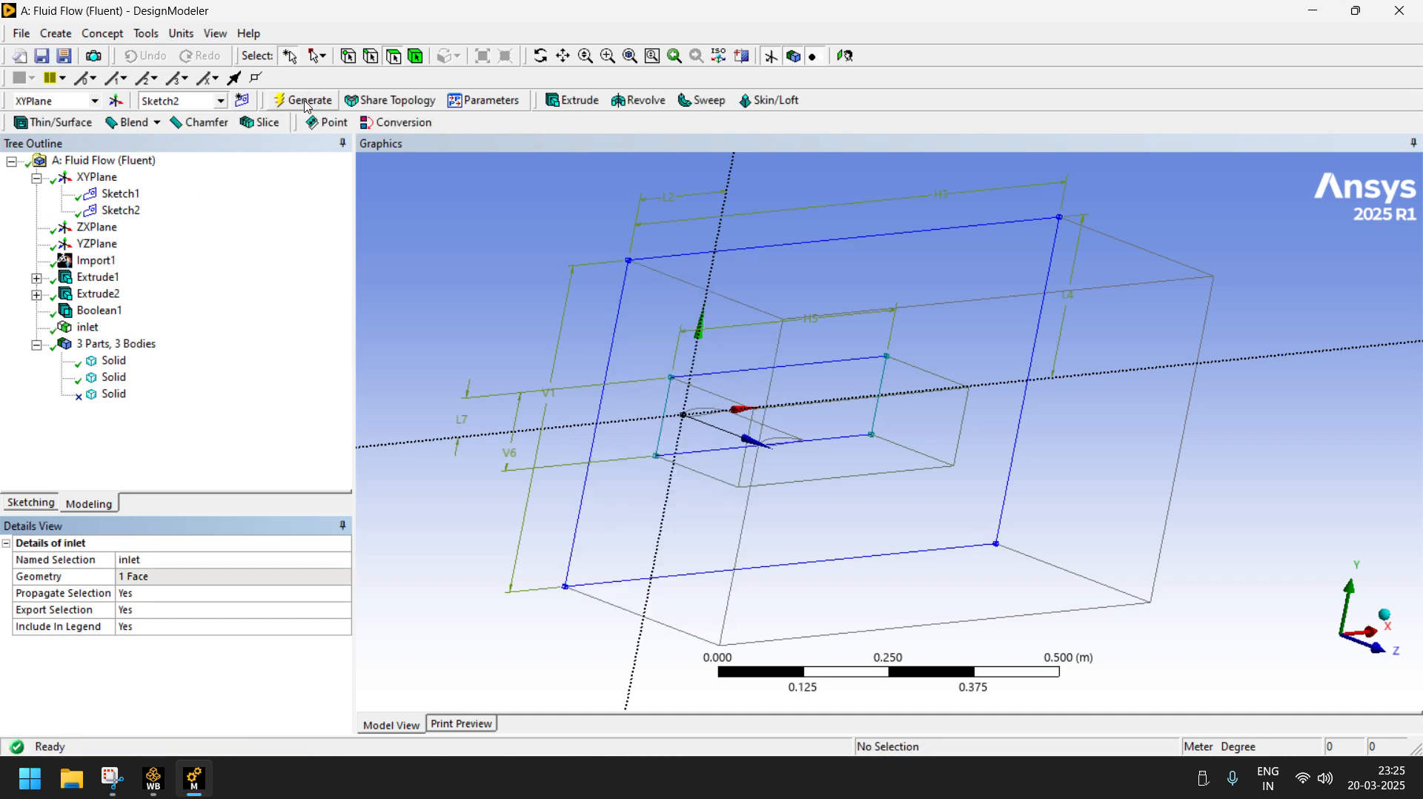
- Create a named selection called farfield from the outer block's top, bottom and outboard side faces and generate it
left_click(913, 296)
left_click(969, 543, "ctrl")
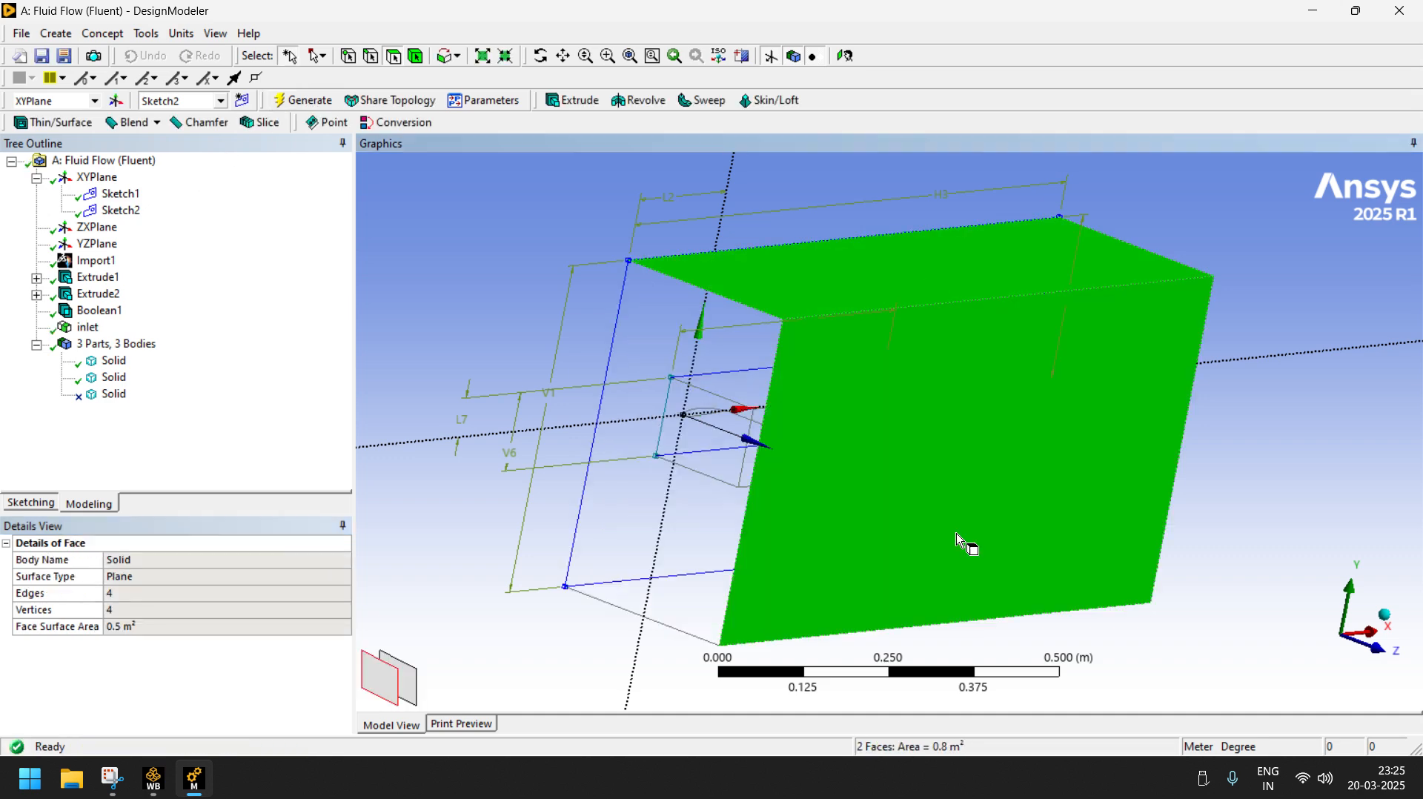
middle_click_drag(1223, 538, 838, 593)
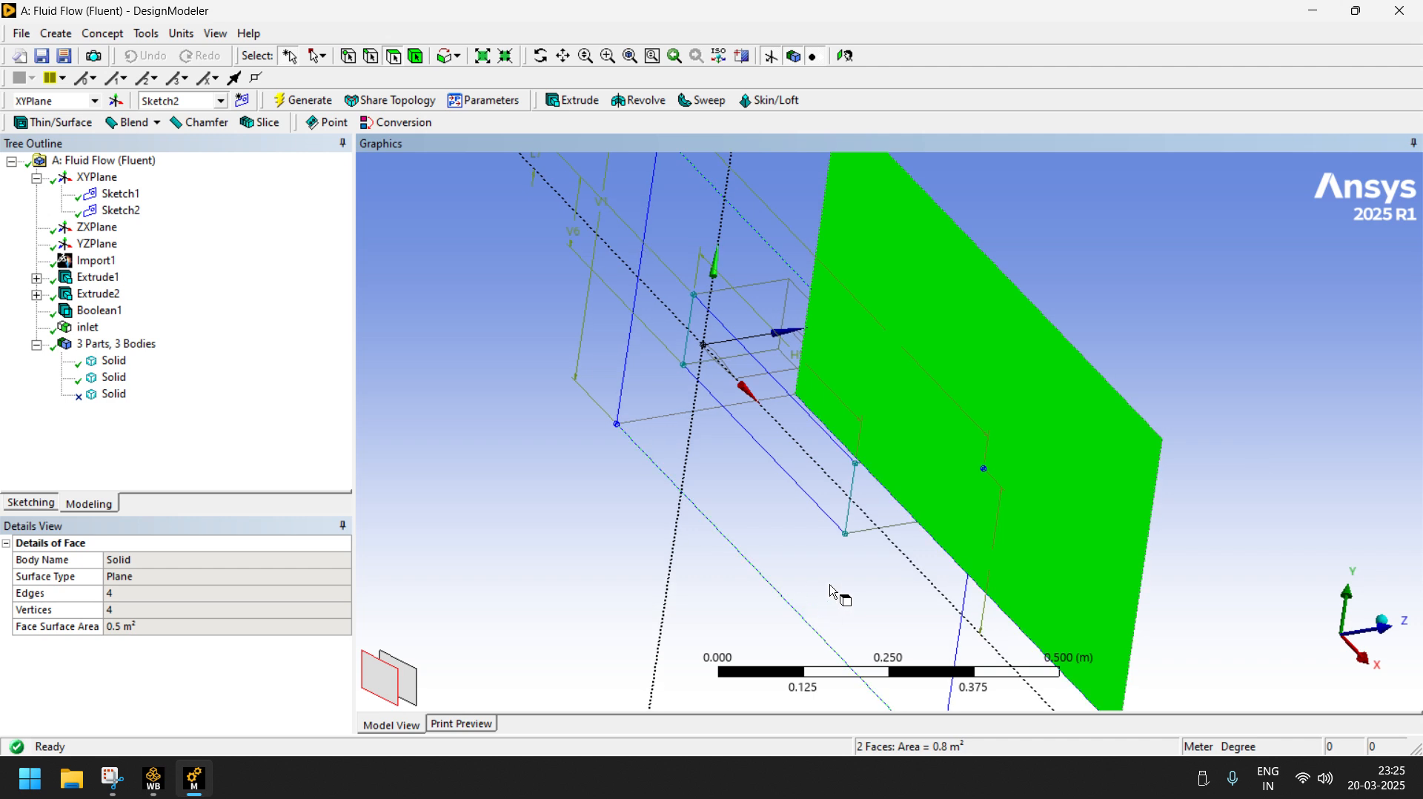
left_click(838, 593, "ctrl")
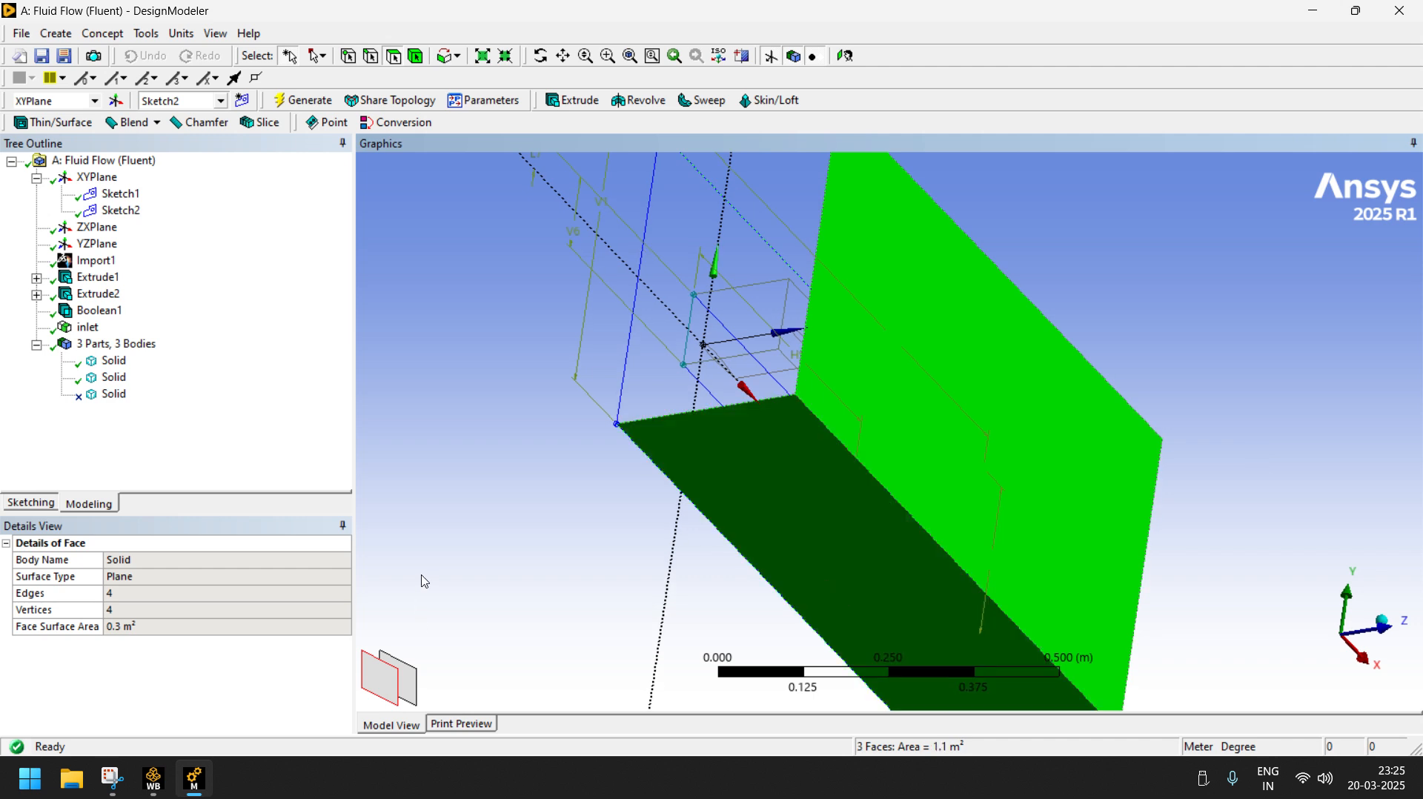
right_click(927, 272)
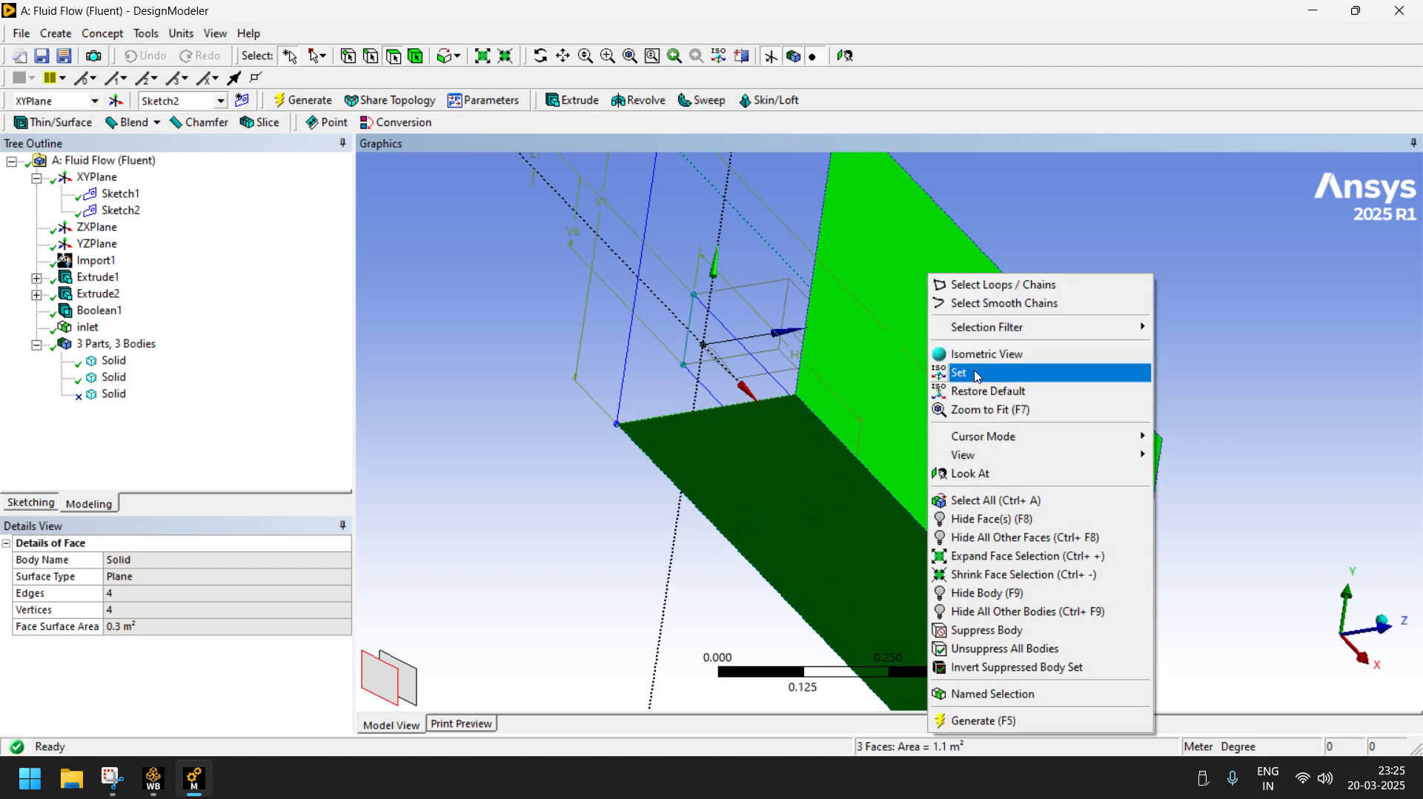
left_click(993, 694)
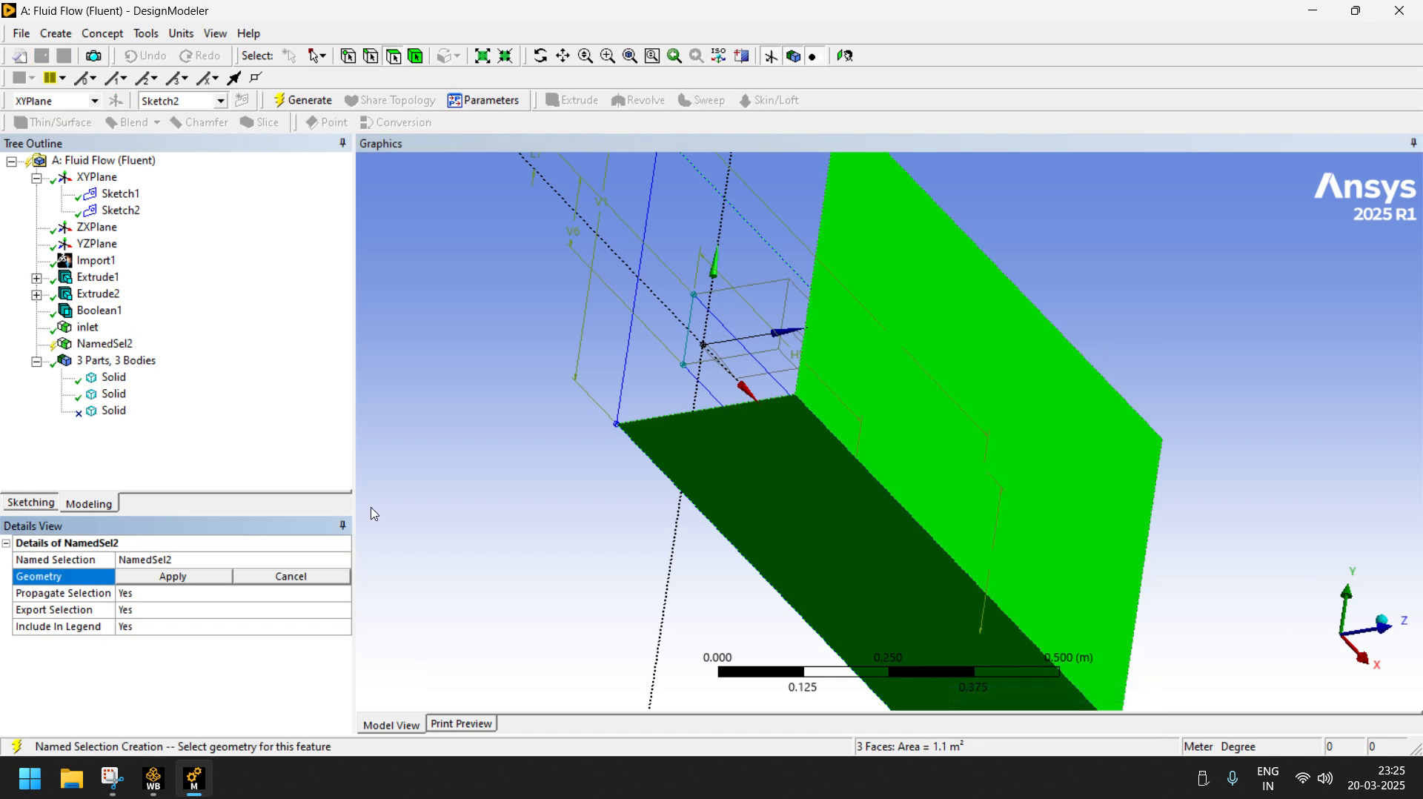
left_click(201, 560)
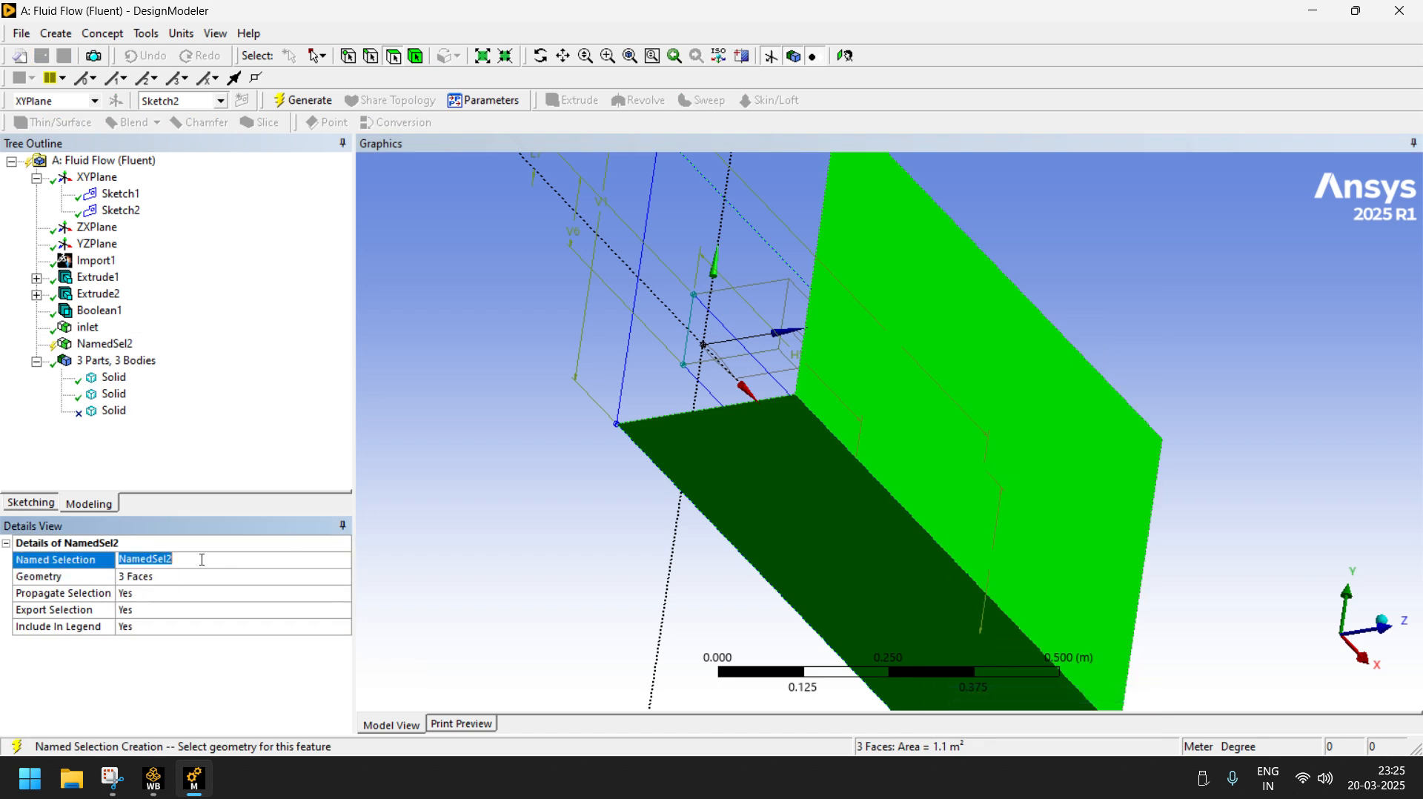
type("far")
type("field")
left_click(304, 101)
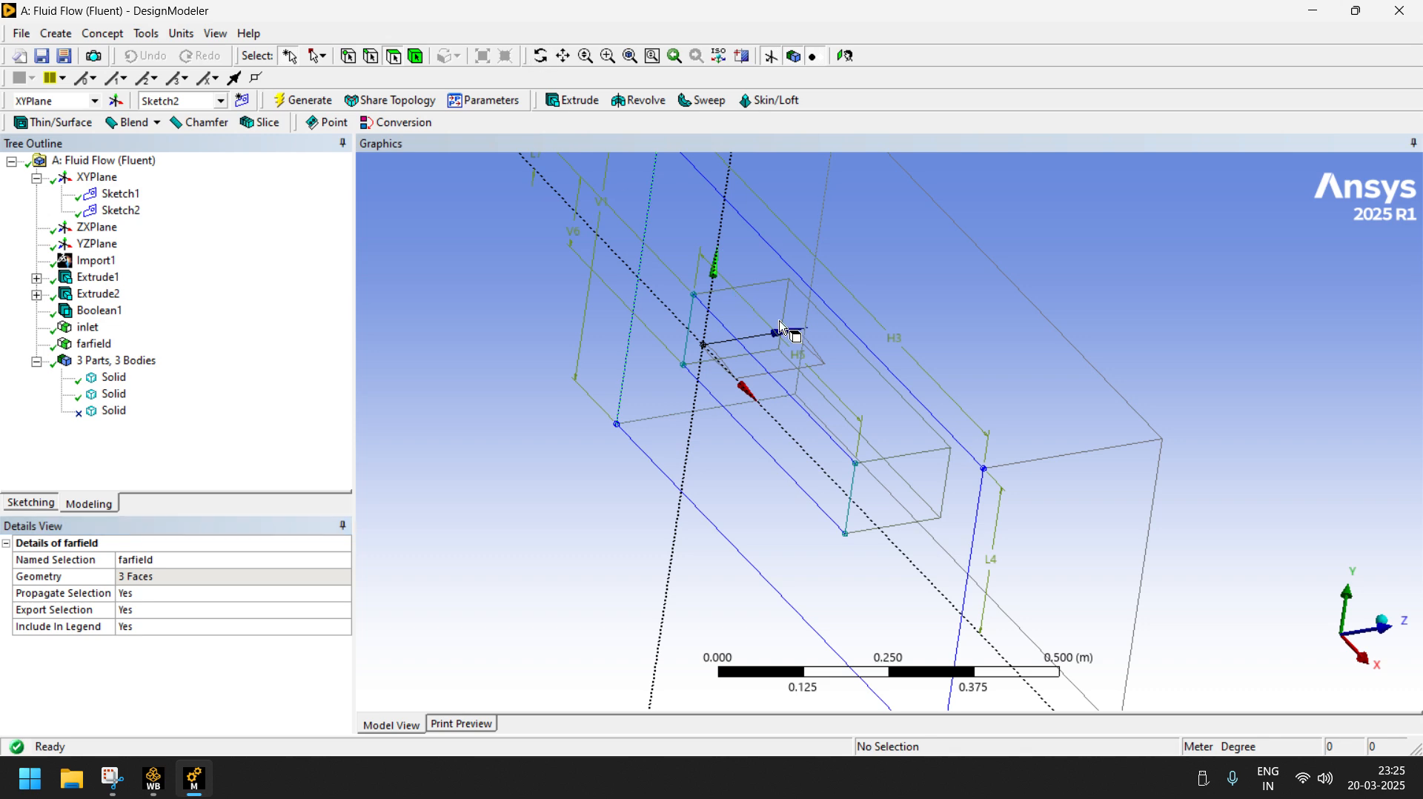
- Create a named selection called outlet from the outer block's downstream end face and generate it
left_click(541, 55)
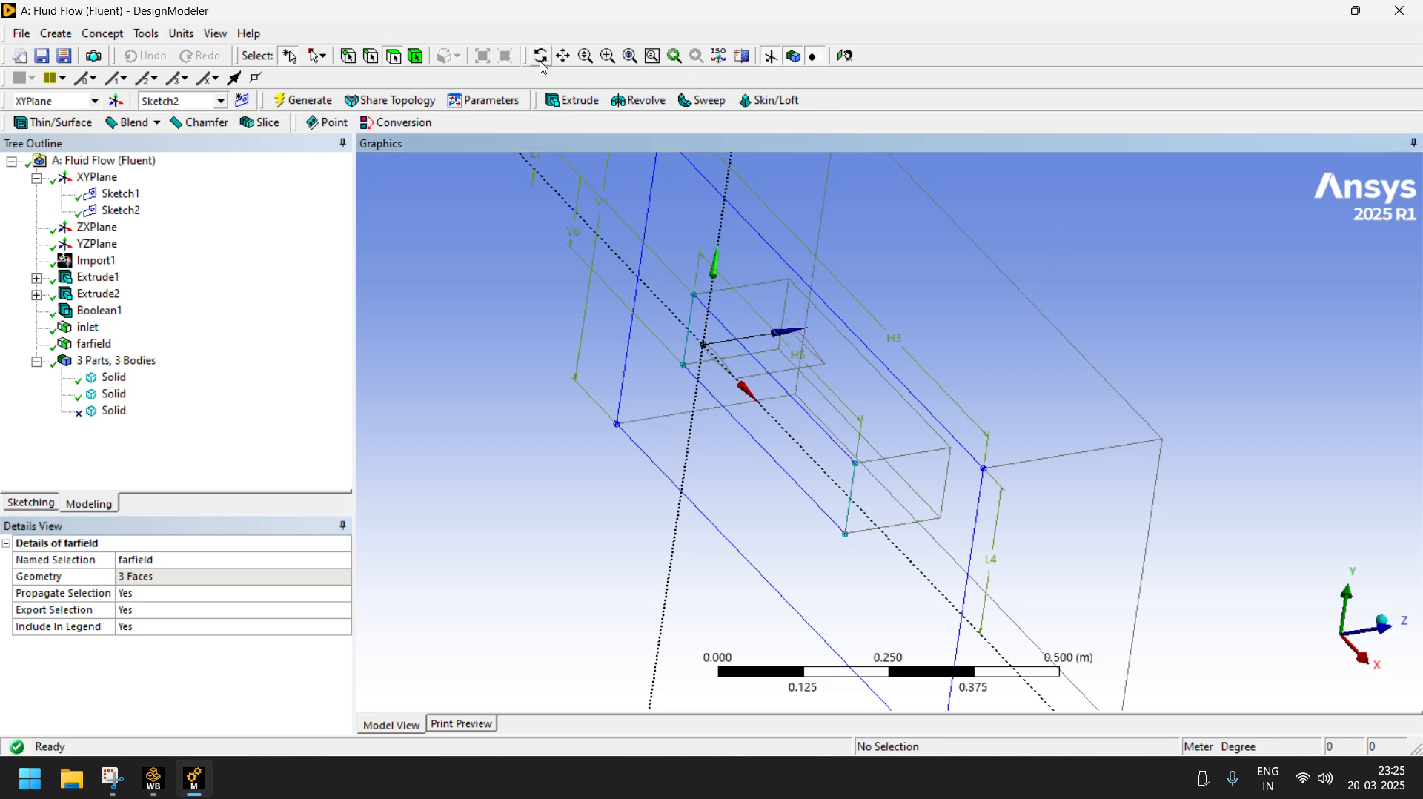
left_click_drag(1070, 318, 549, 292)
left_click(393, 56)
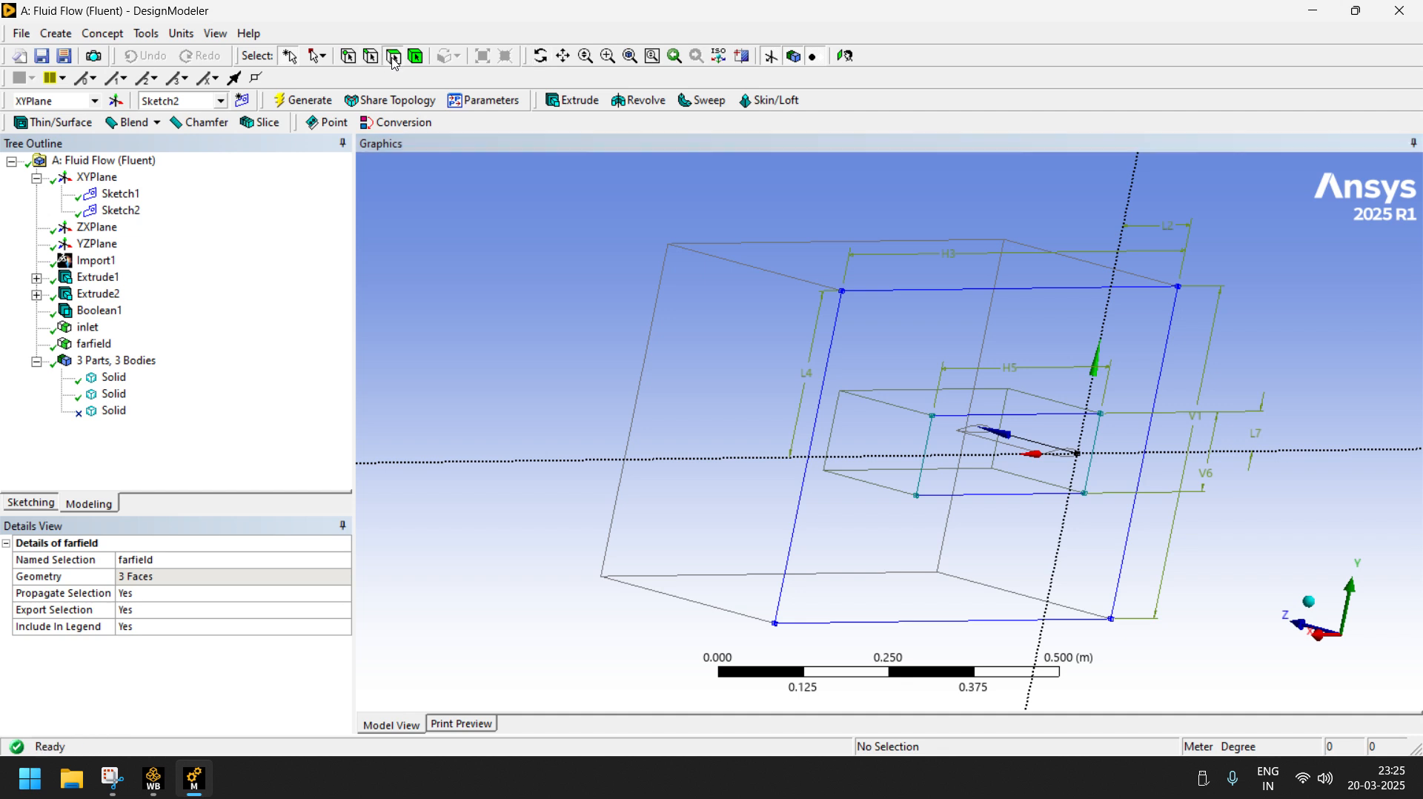
left_click(768, 374)
right_click(768, 374)
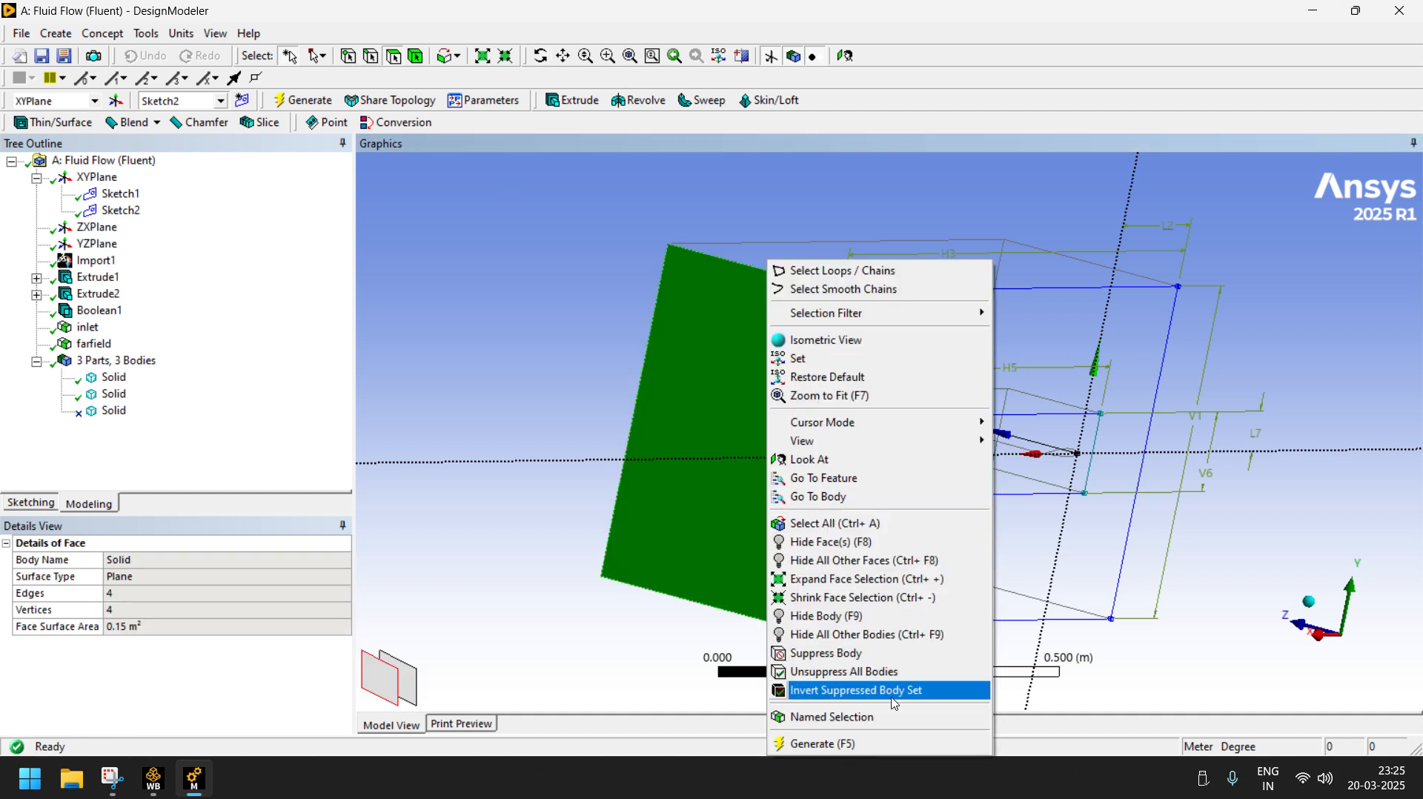
left_click(815, 717)
left_click(194, 561)
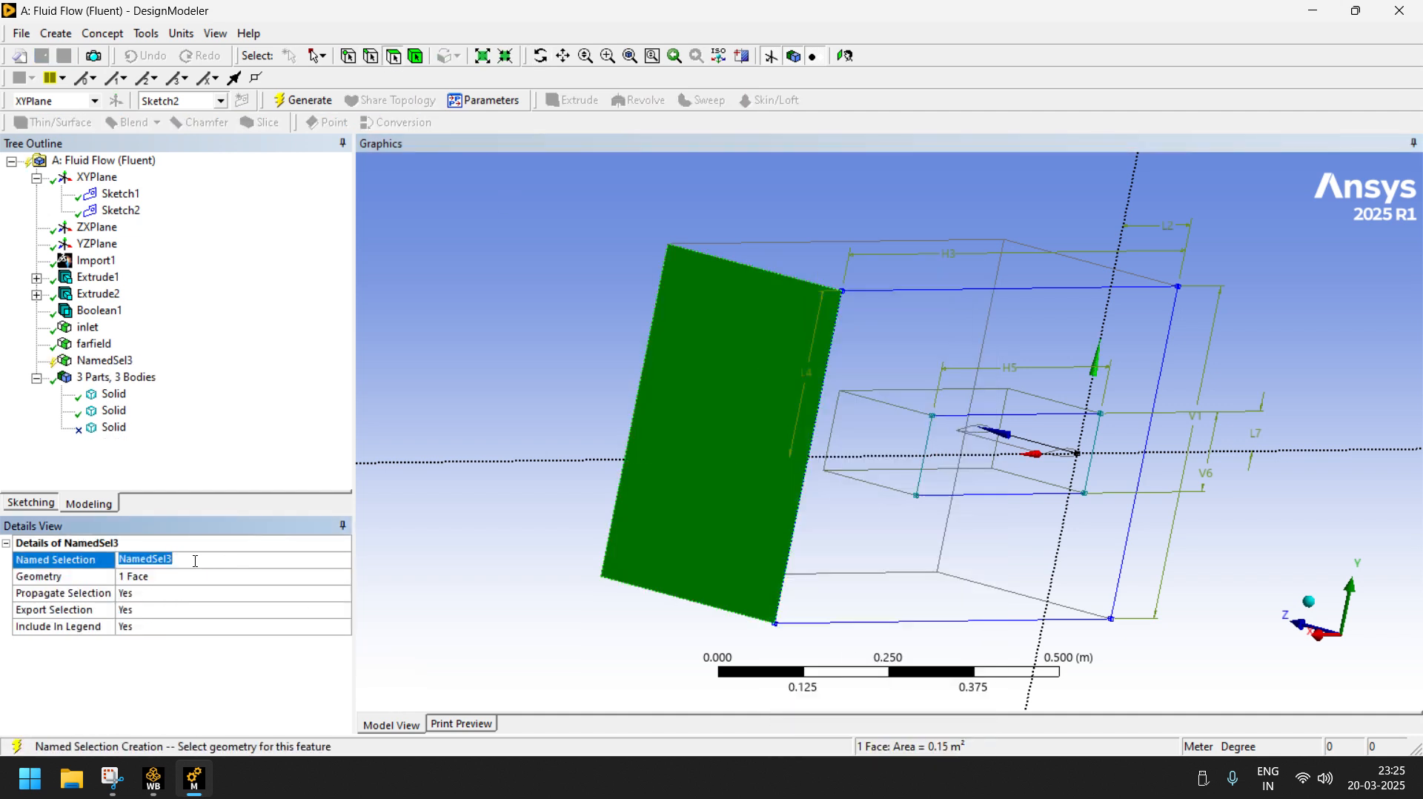
type("outlet")
left_click(299, 101)
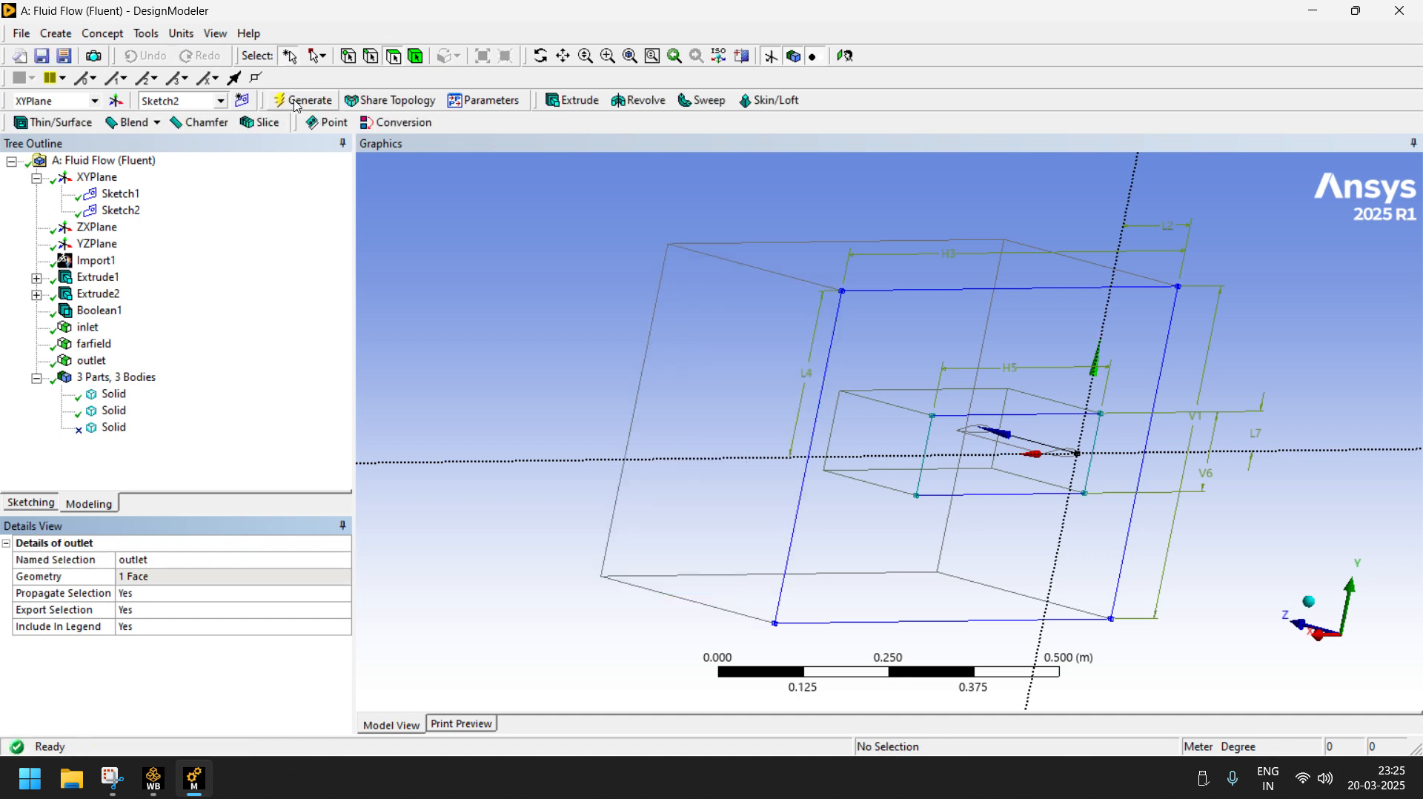
- Start a new named selection from the outer block's side face on the XY plane at the wing root
left_click(990, 399)
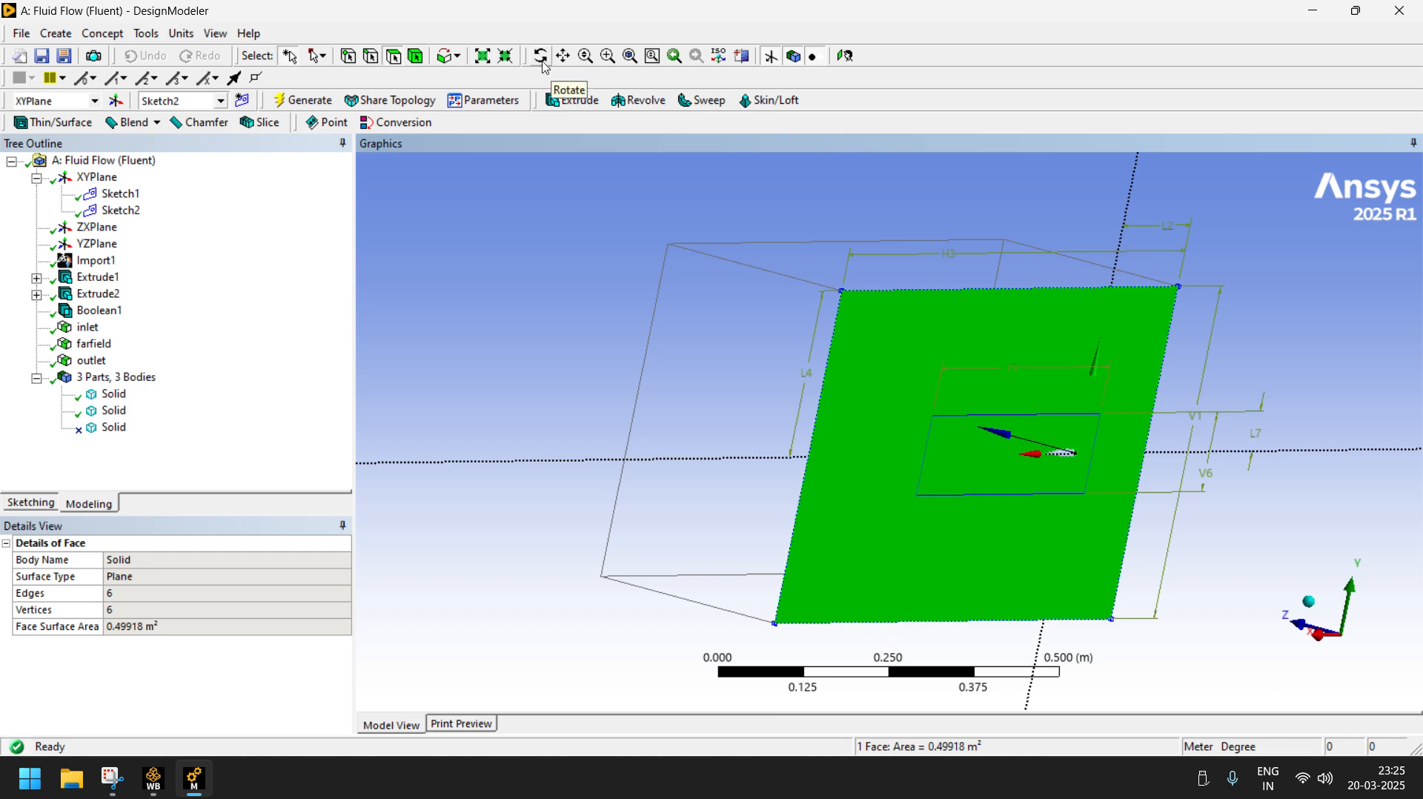
left_click(700, 338)
left_click(990, 355)
middle_click_drag(1292, 311, 851, 505)
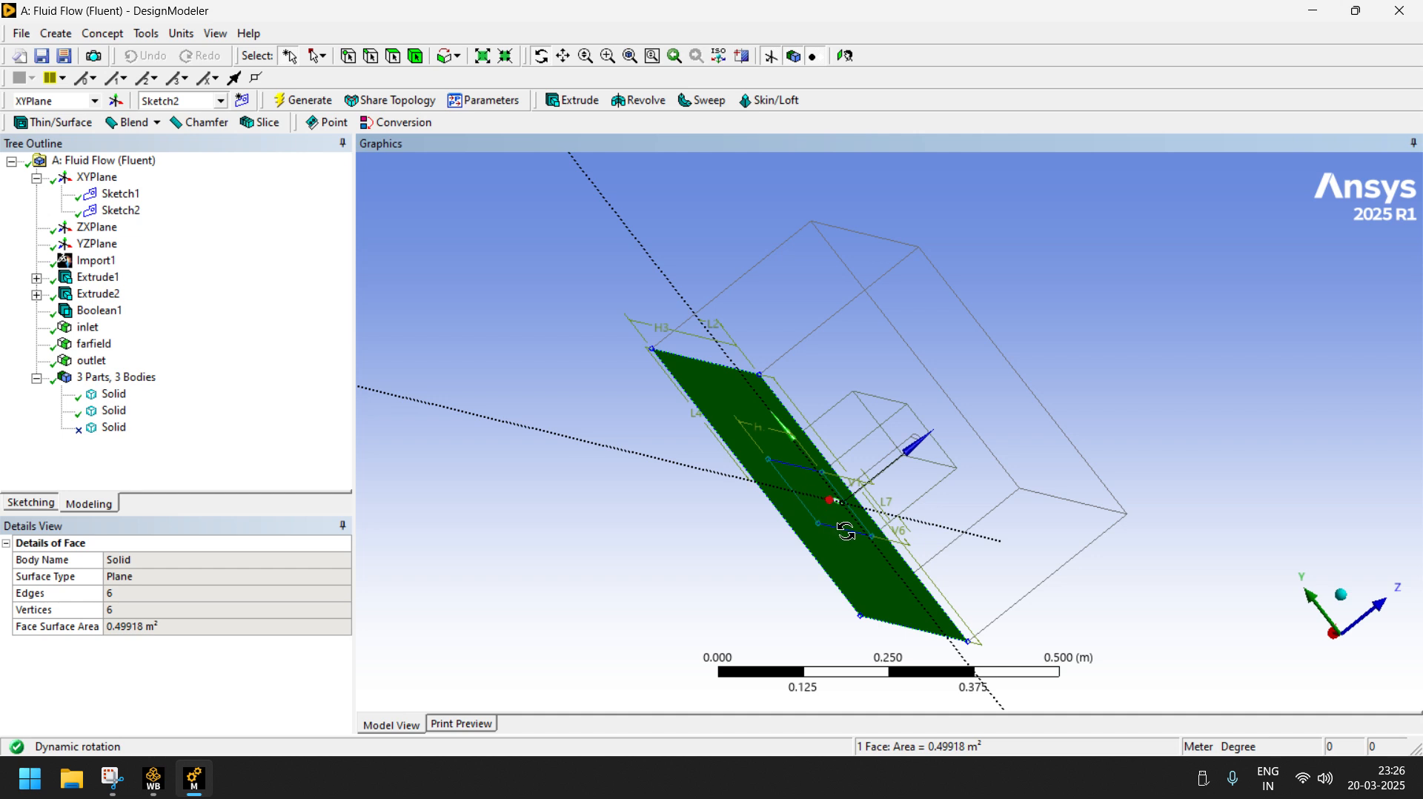
left_click_drag(752, 409, 800, 395)
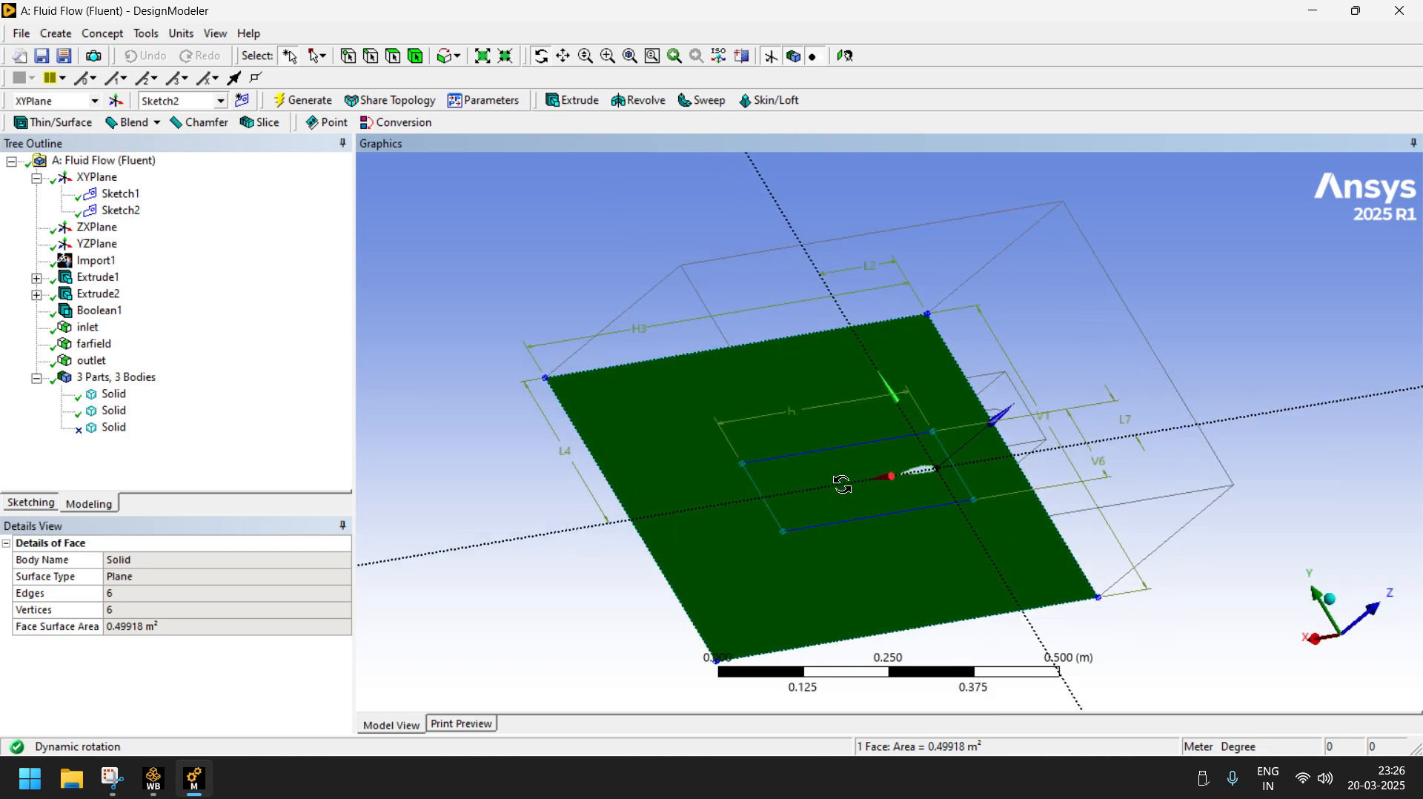
right_click(747, 484)
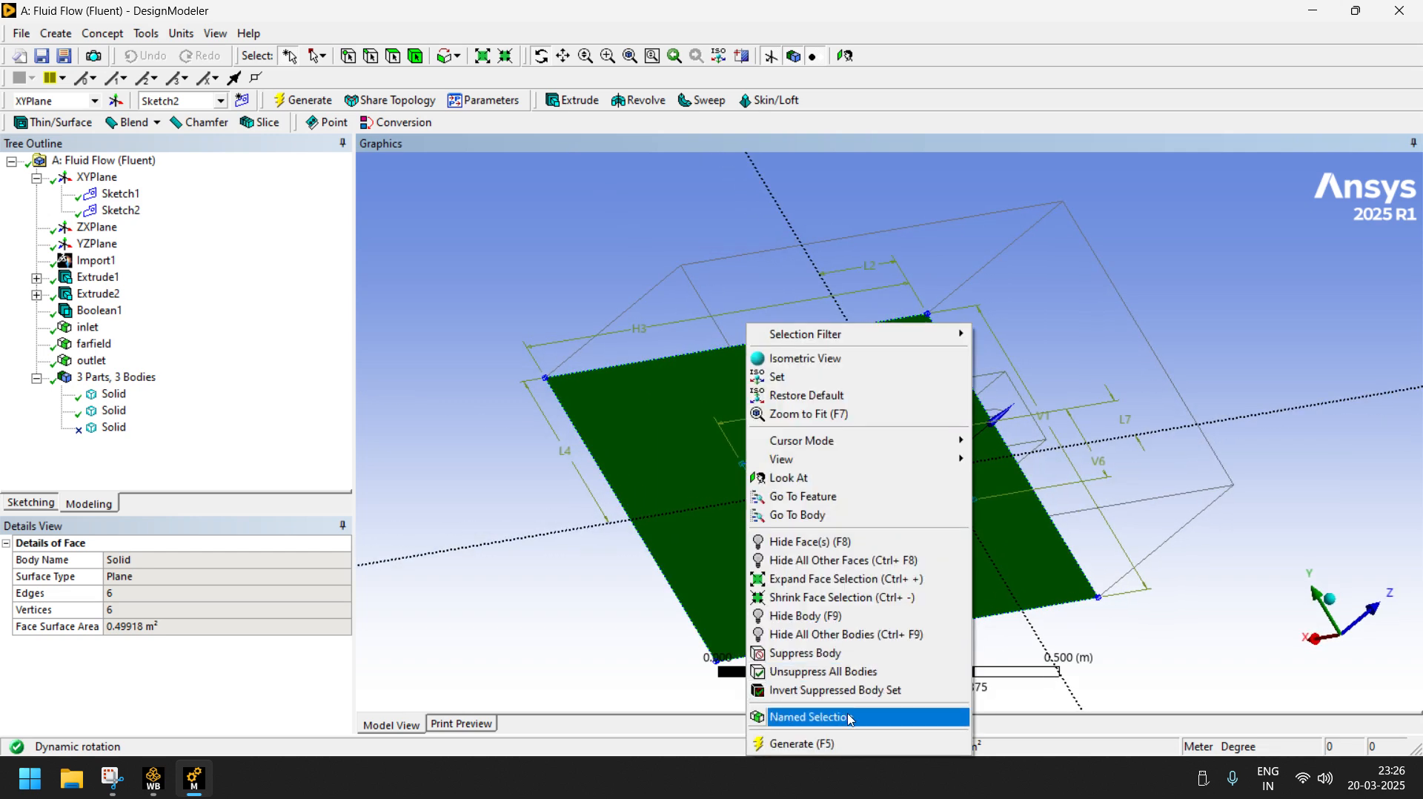
left_click(809, 717)
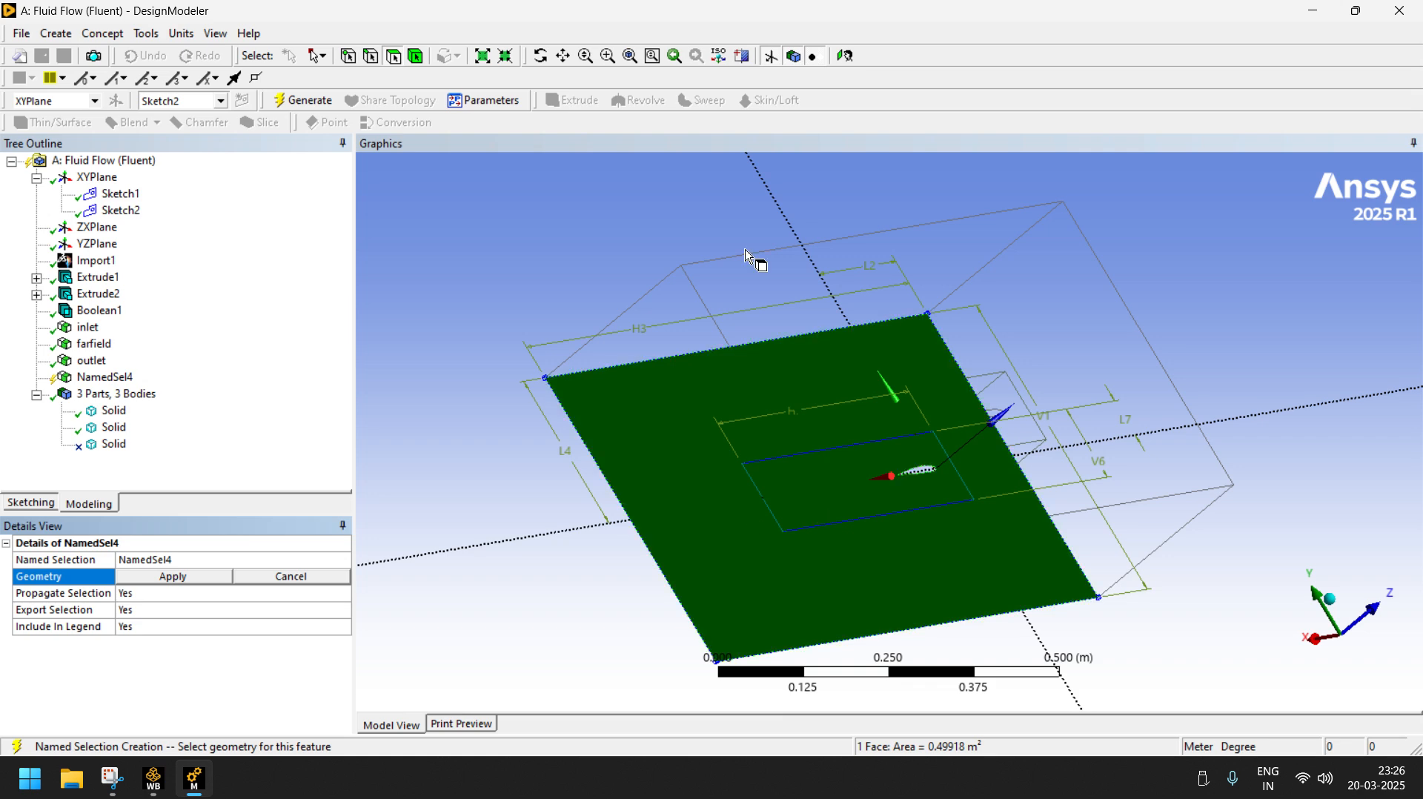
left_click(548, 63)
left_click_drag(741, 334, 1008, 366)
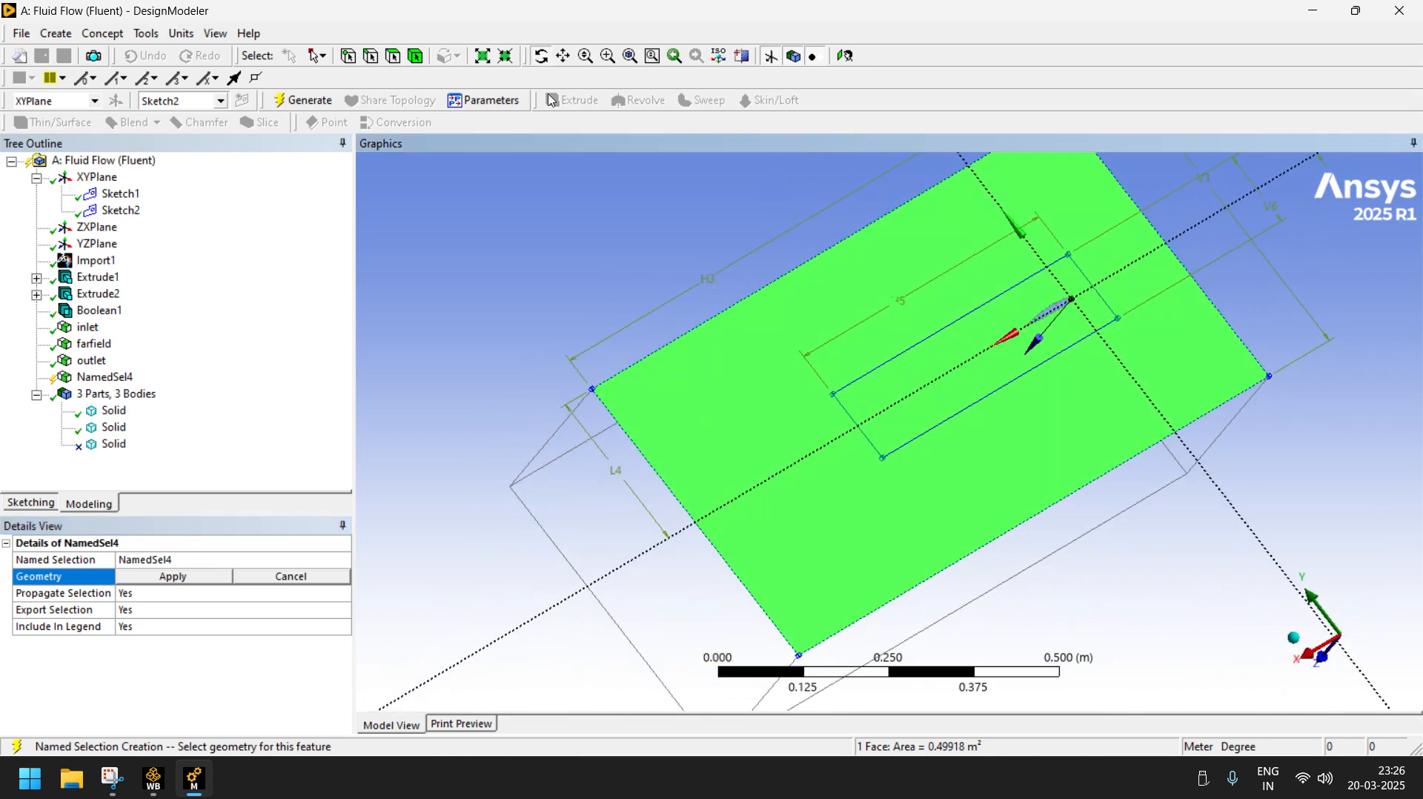
left_click(980, 507)
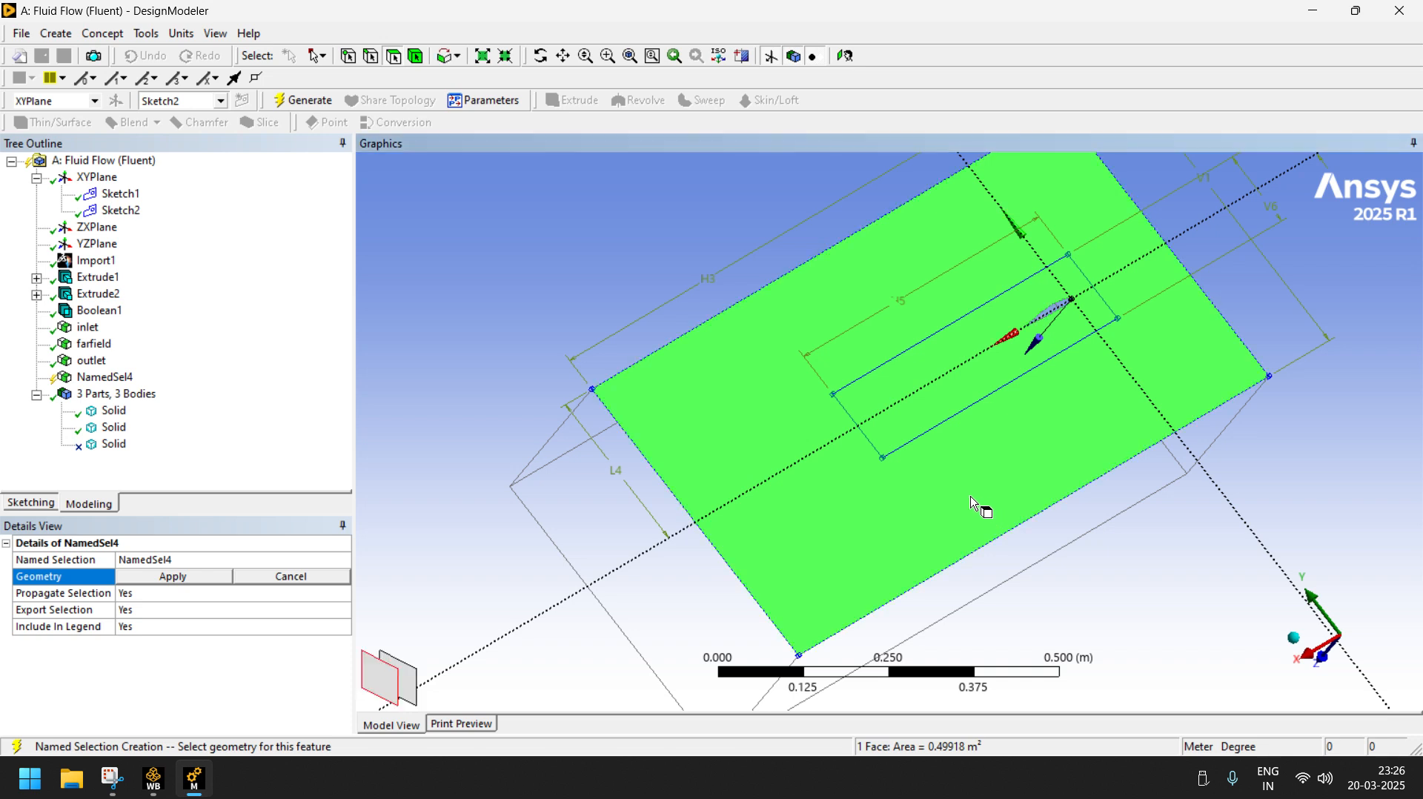
left_click(415, 680, "ctrl")
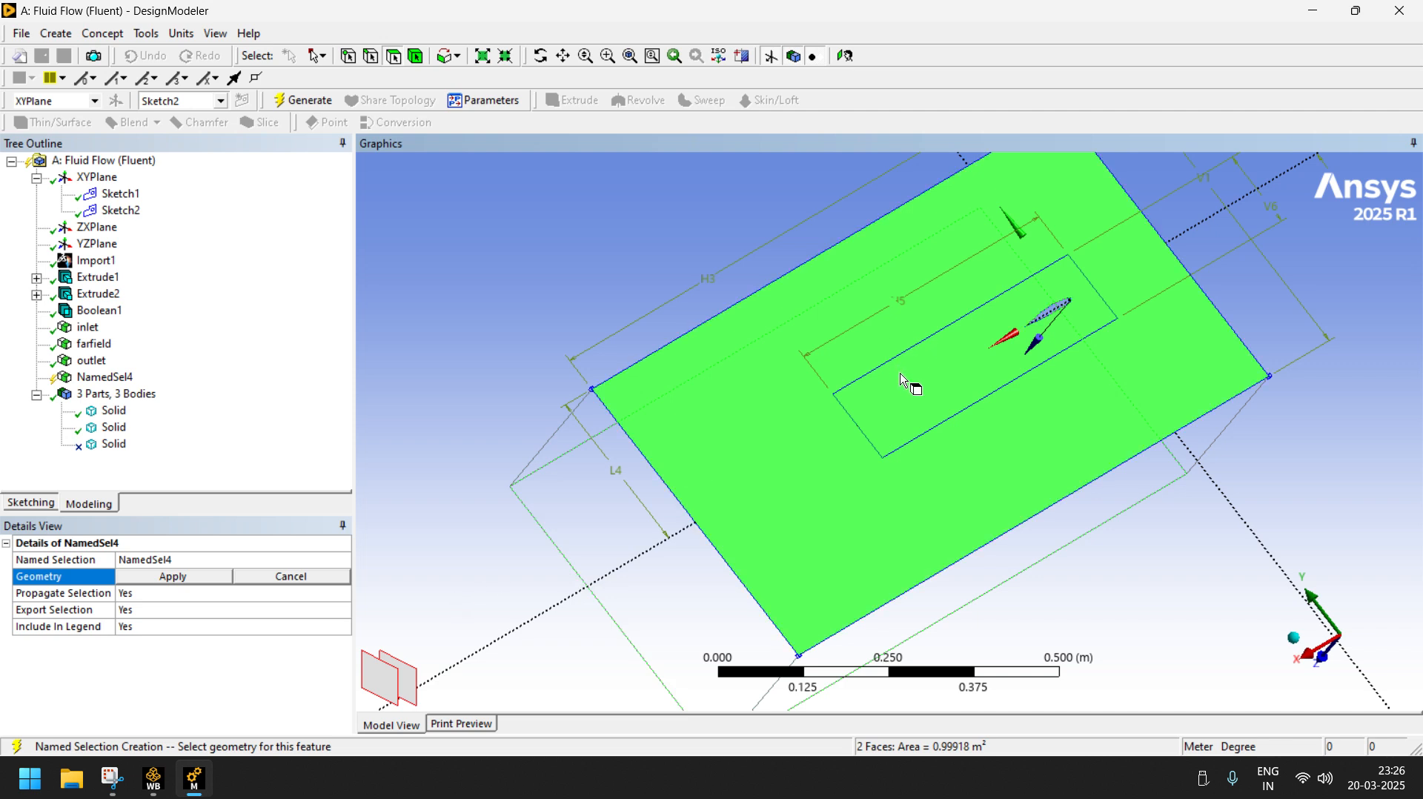
right_click(925, 406)
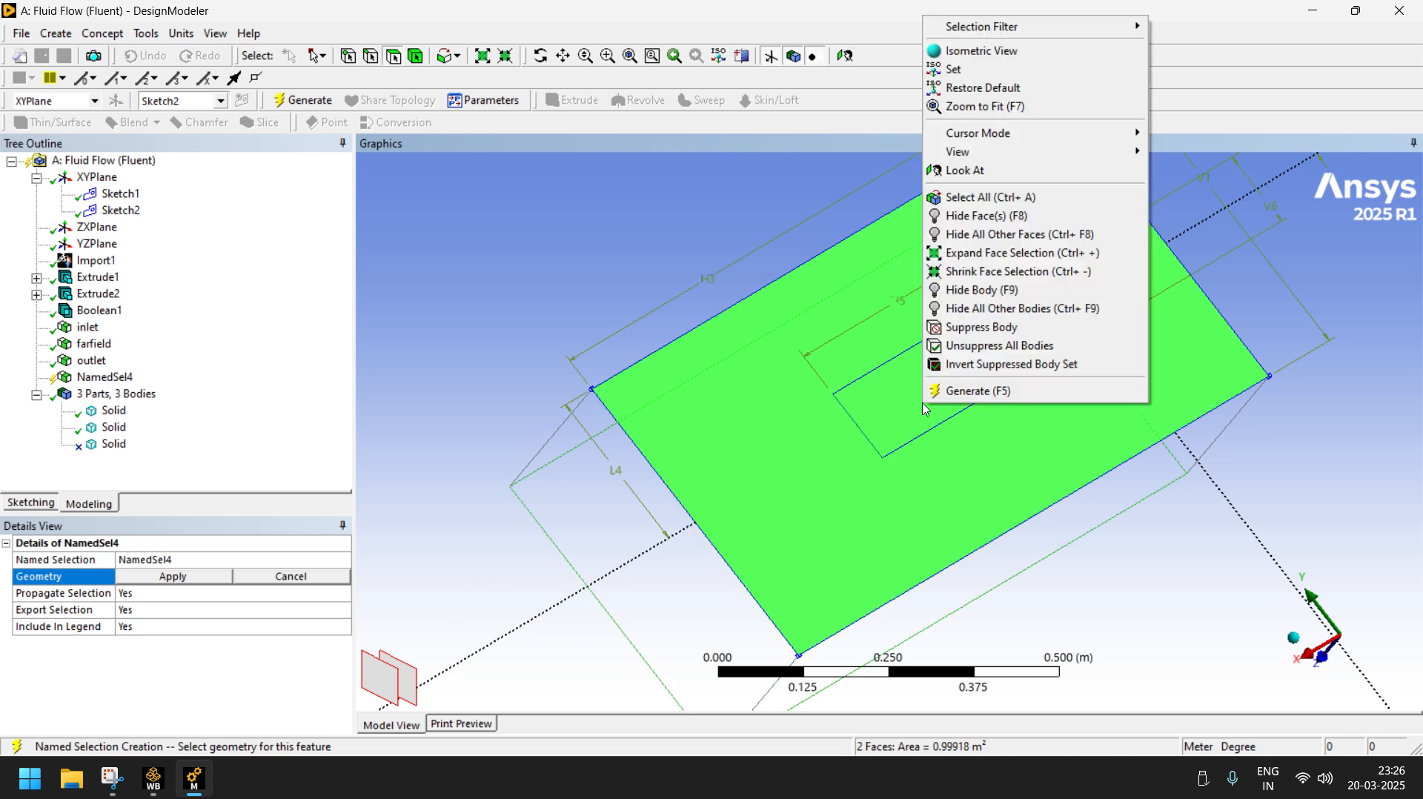
left_click(987, 365)
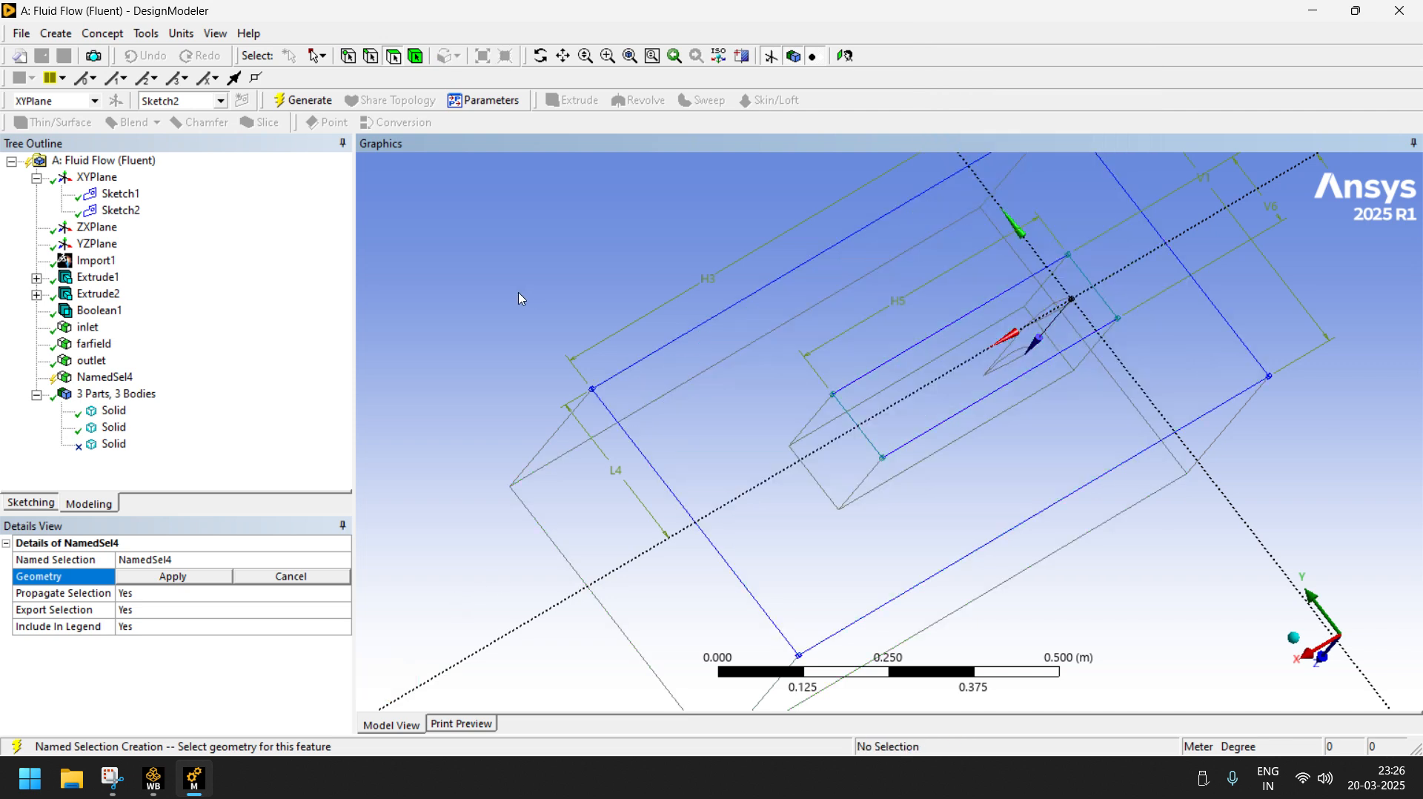
- Apply the wing-root side face and the side face stacked behind it as the selection's geometry, name it SYM and generate
left_click(949, 515)
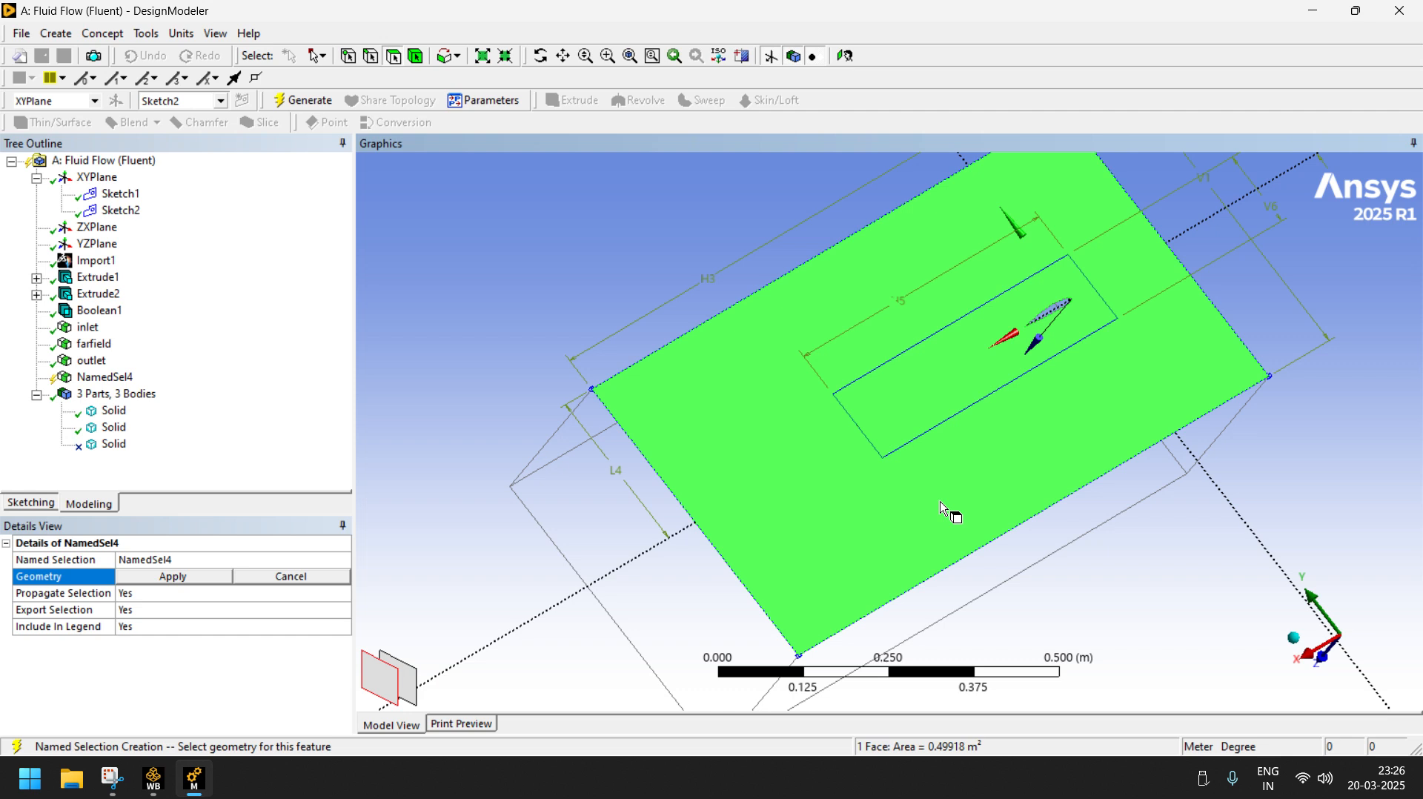
left_click(413, 688, "ctrl")
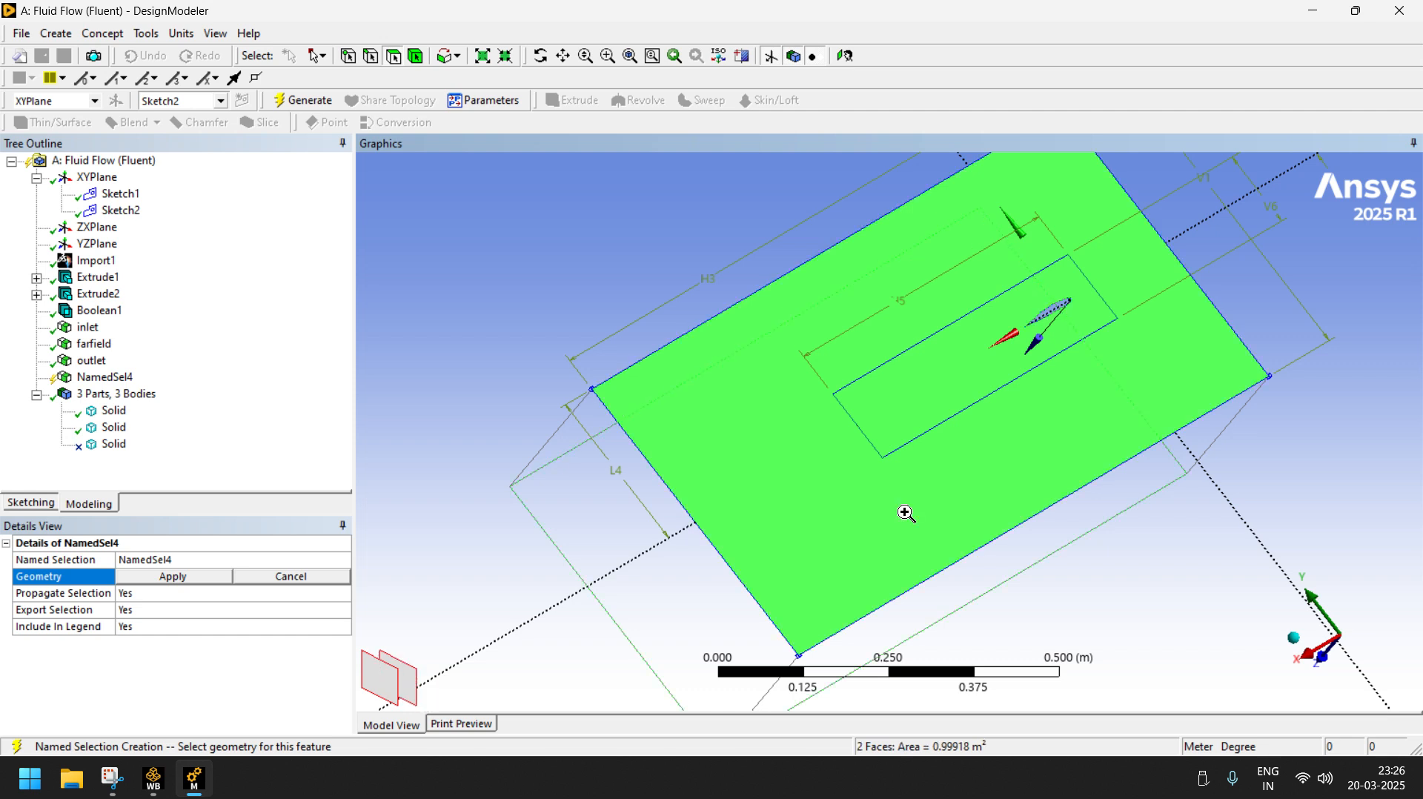
right_click(905, 514)
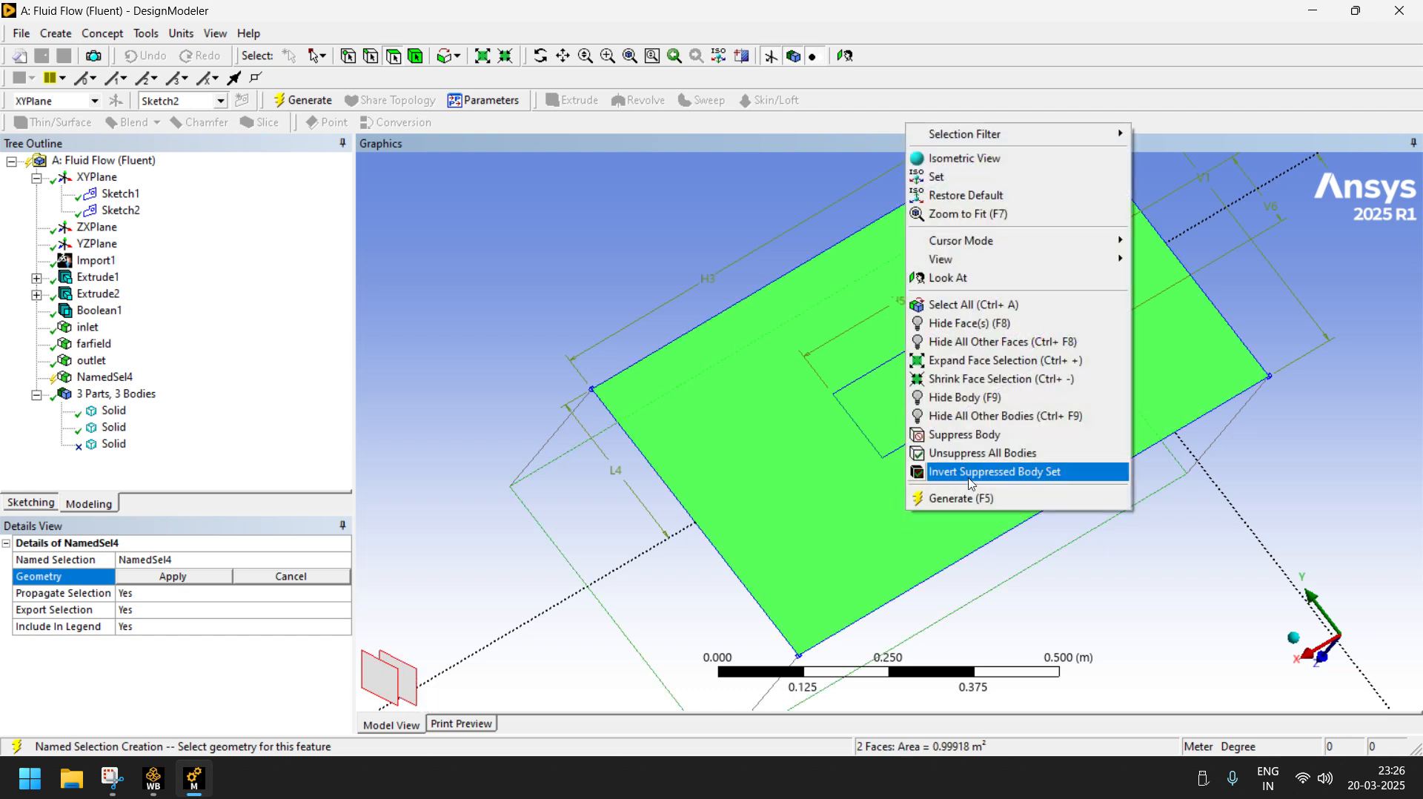
left_click(173, 577)
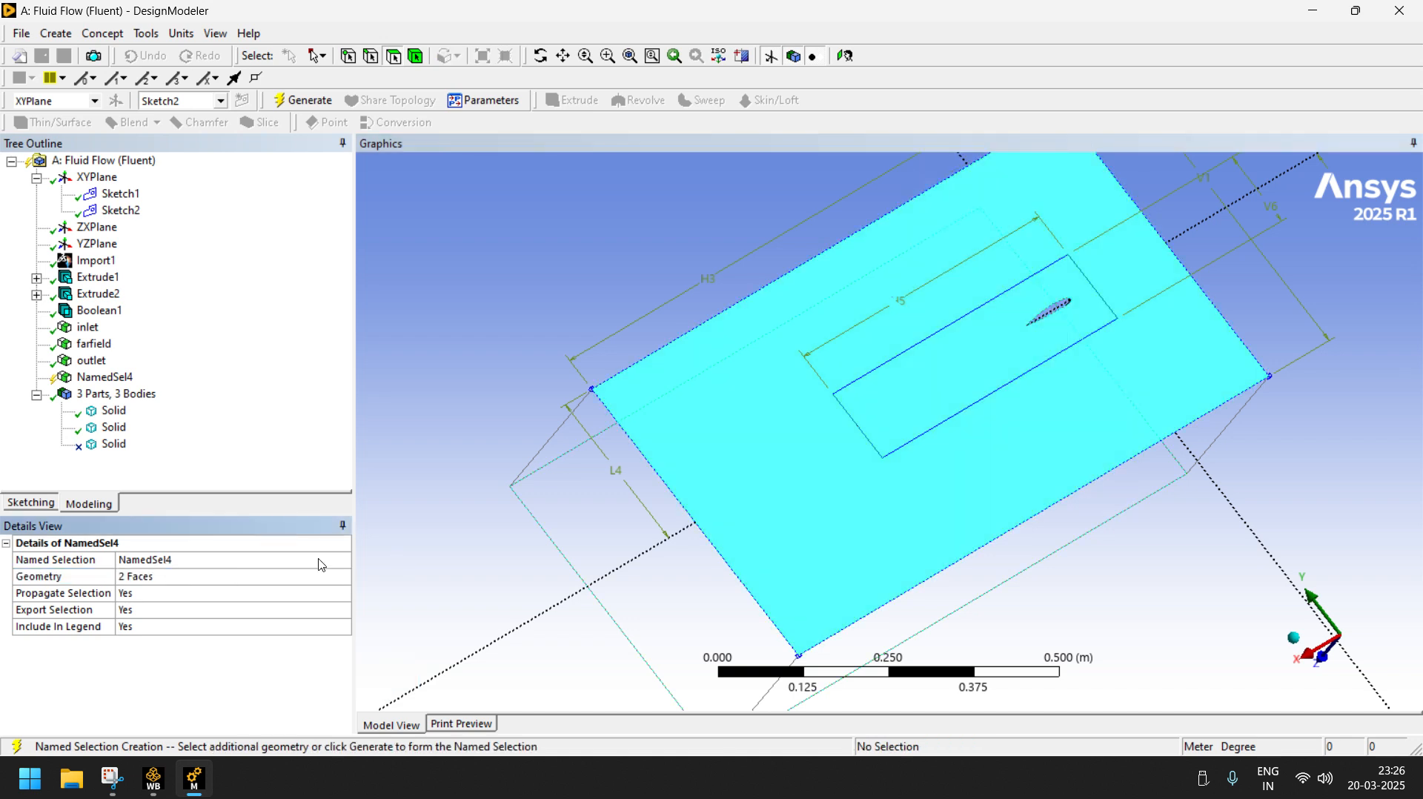
left_click(185, 559)
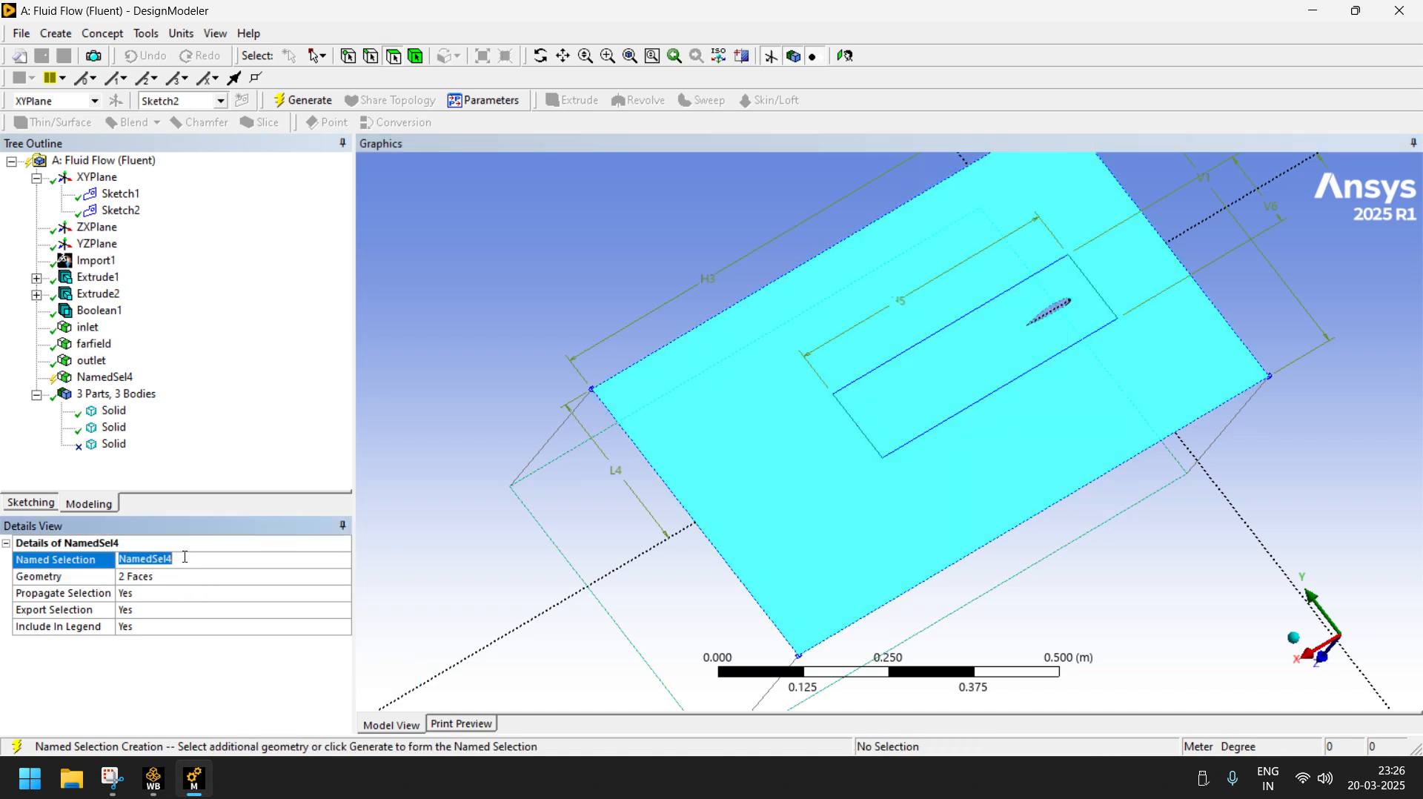
type("SYM")
left_click(314, 102)
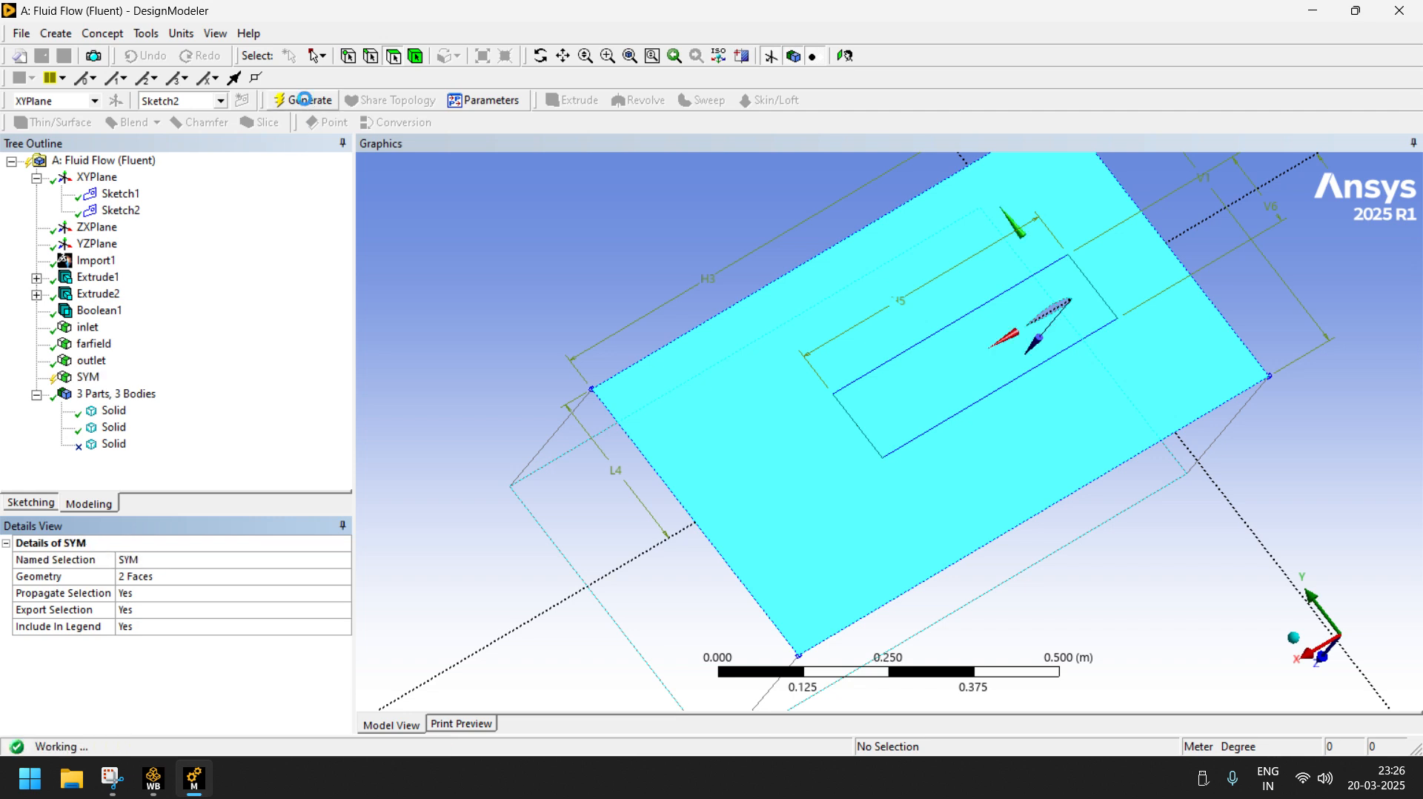
- Review the faces assigned to the inlet, farfield, outlet and SYM named selections, and clear the highlighting
left_click(89, 328)
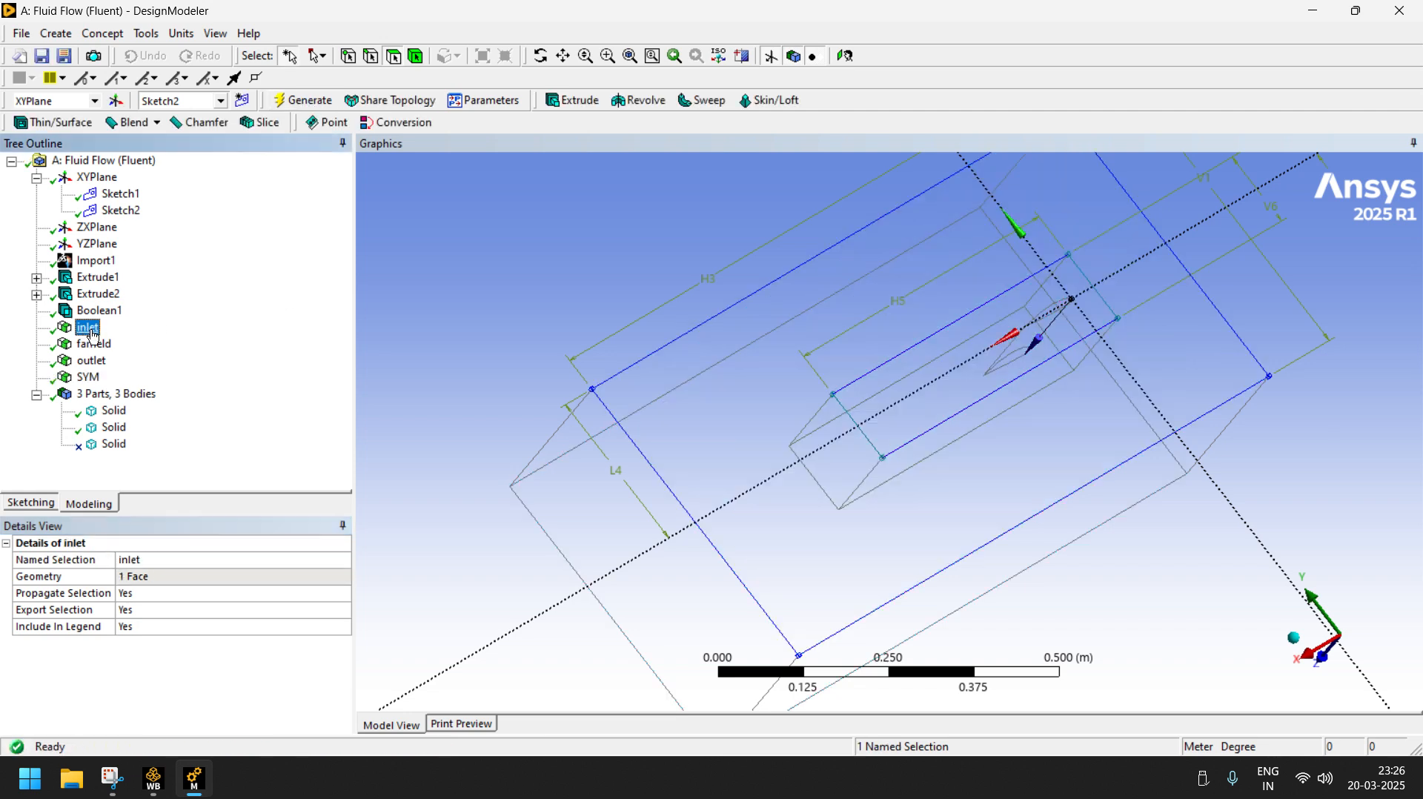
left_click(95, 346)
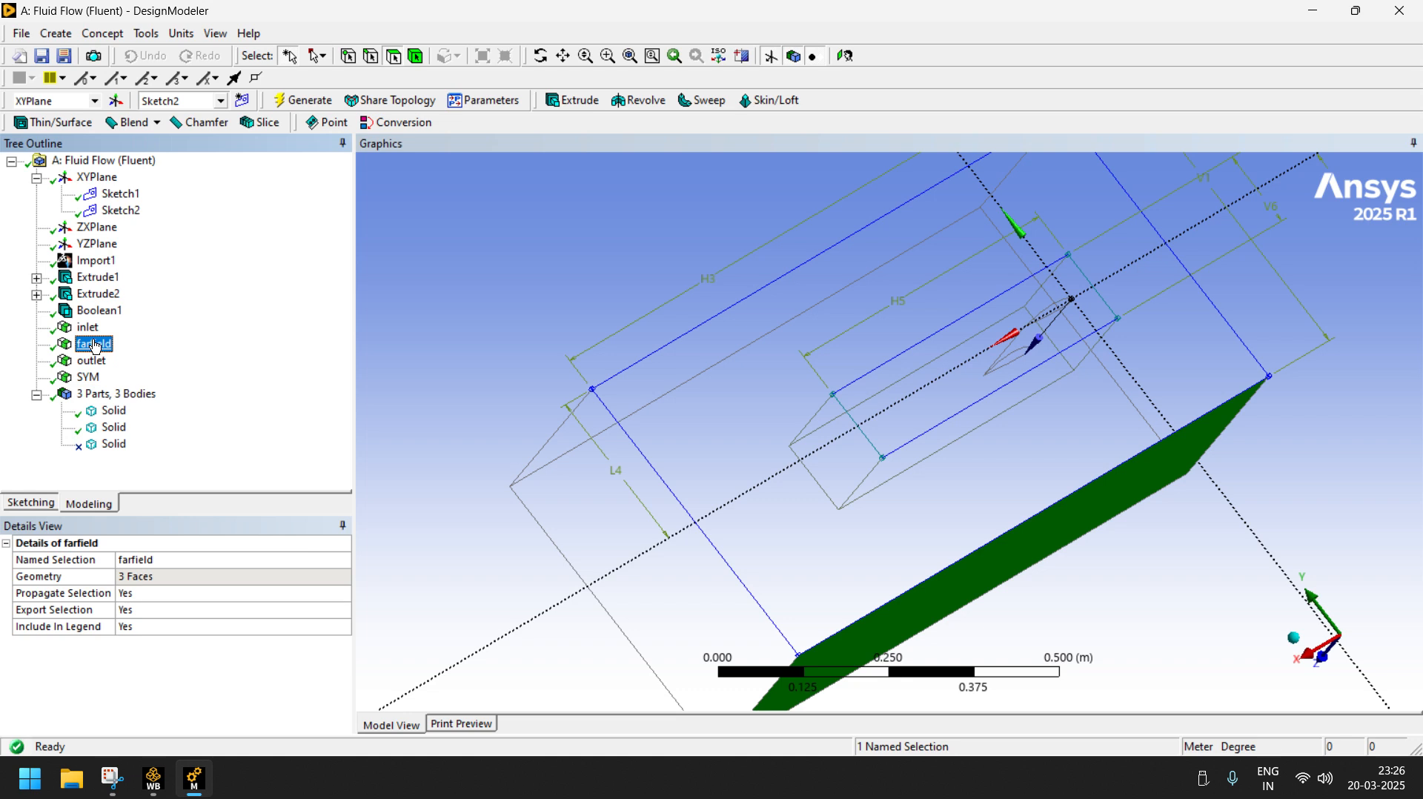
left_click(92, 362)
left_click(91, 379)
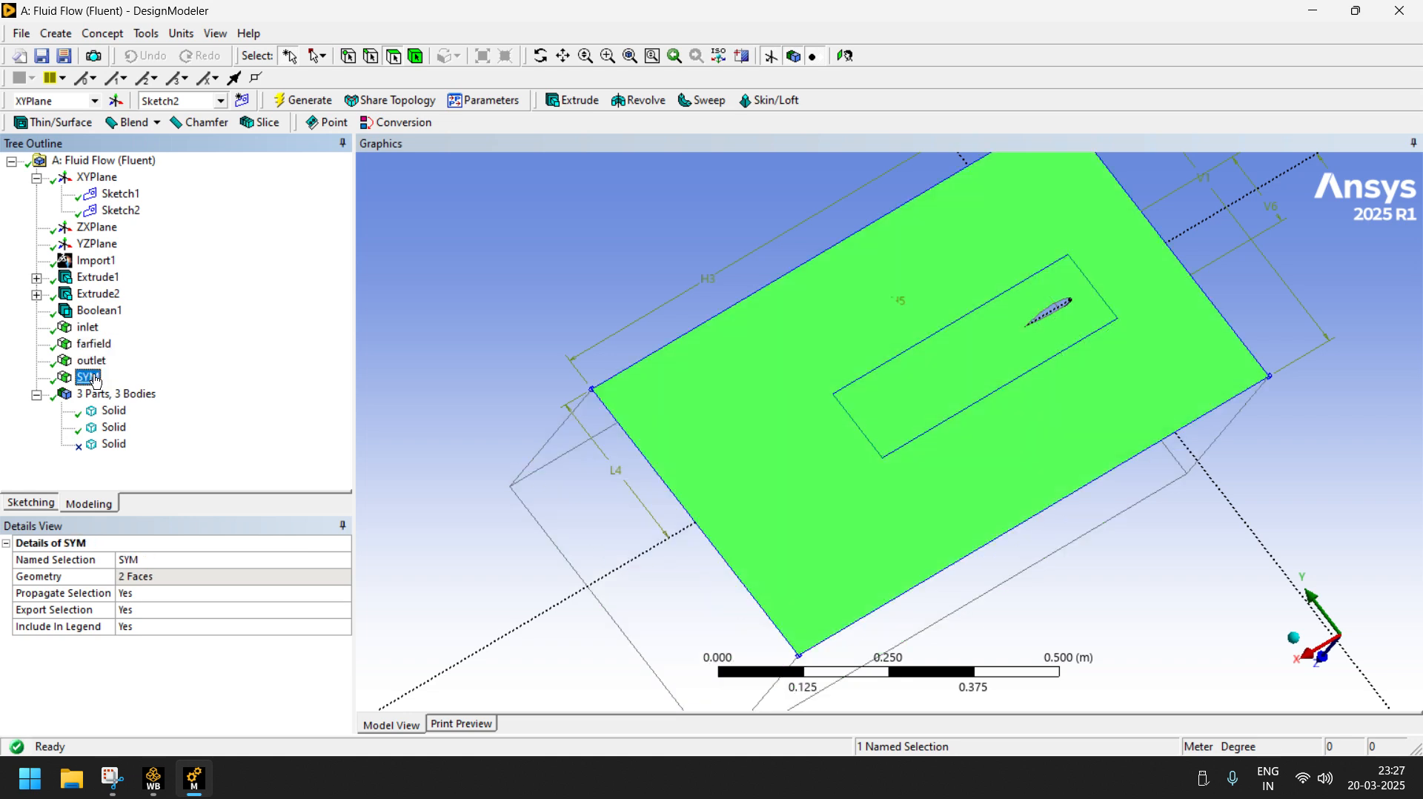
left_click(471, 267)
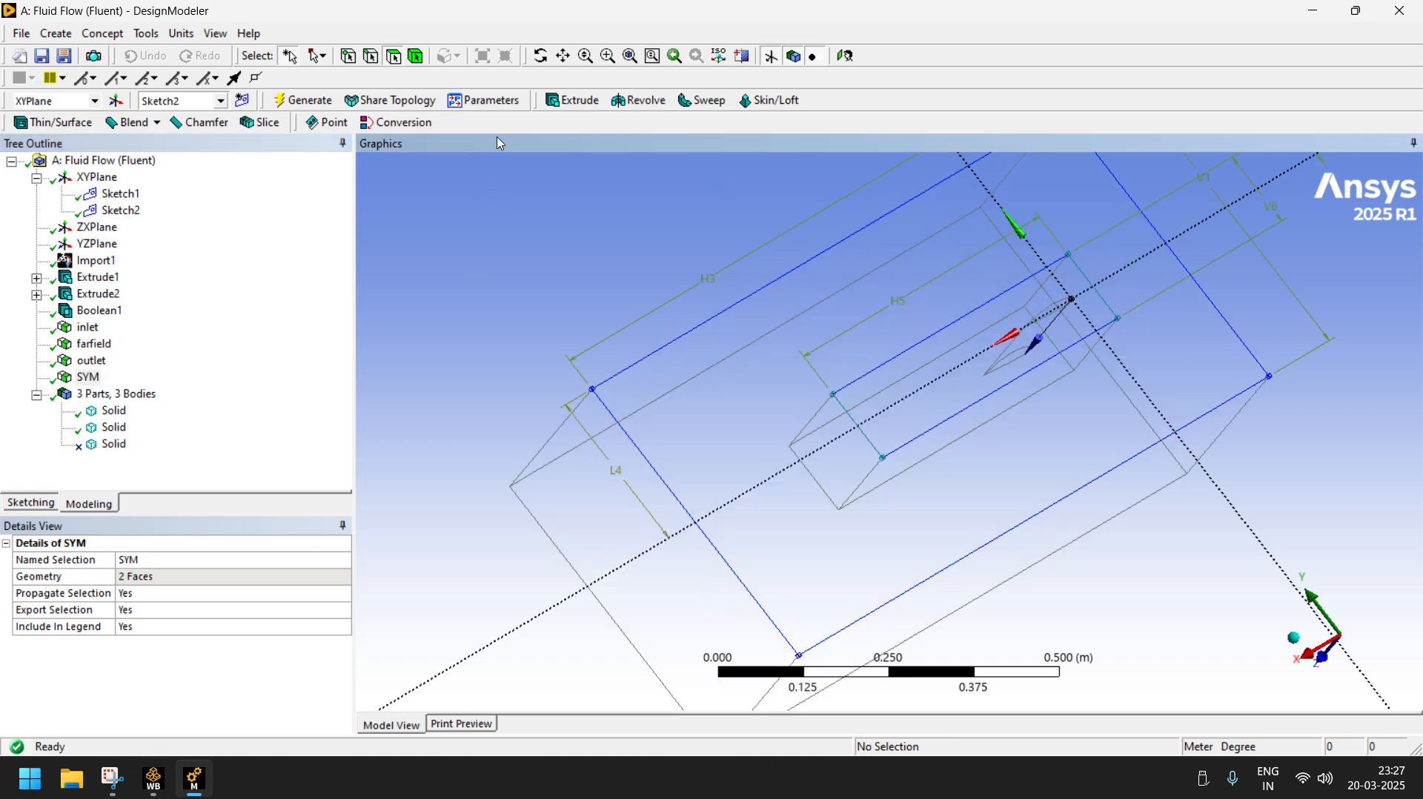
- Box-select the wing's faces around the airfoil profile, viewed straight onto the XY plane with the face filter active
left_click(1327, 654)
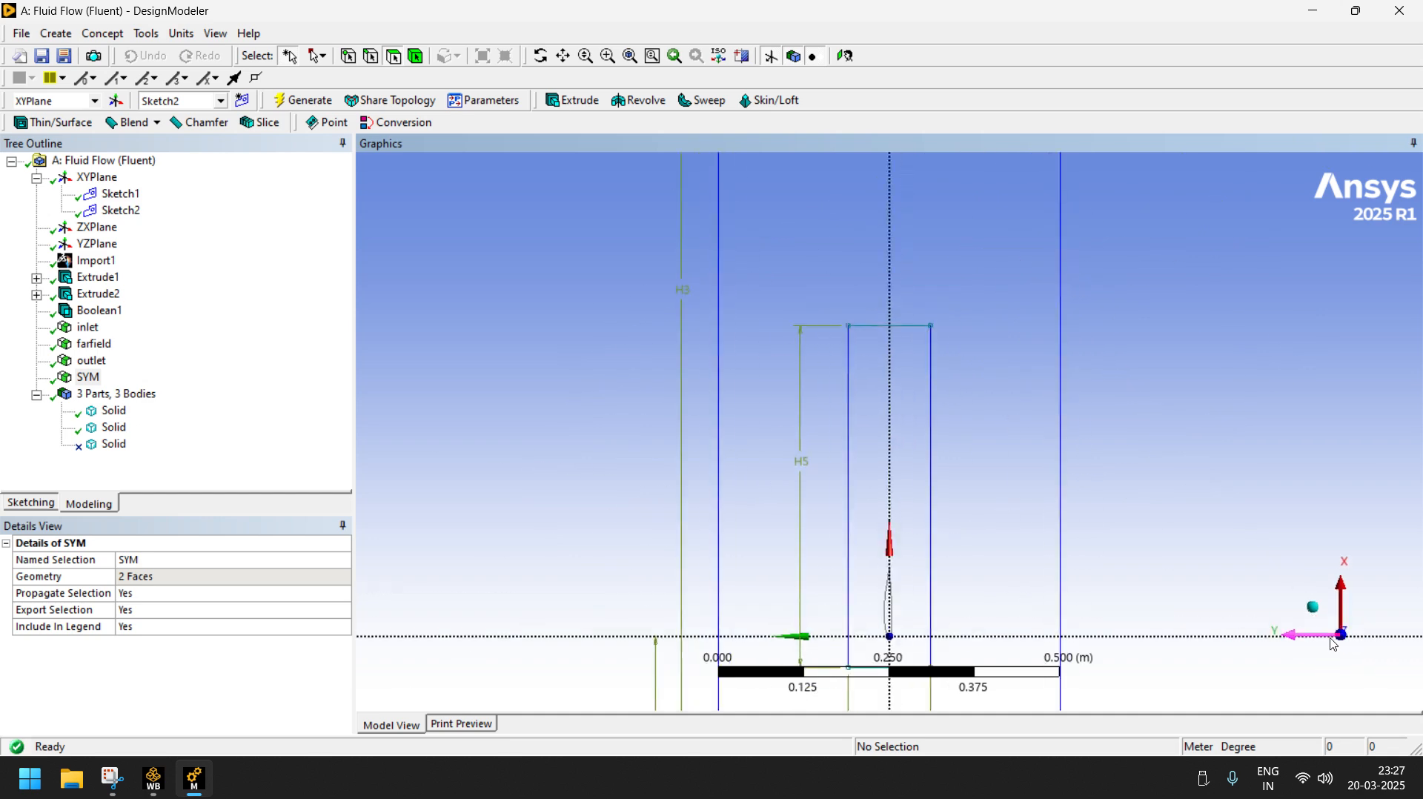
left_click(1296, 636)
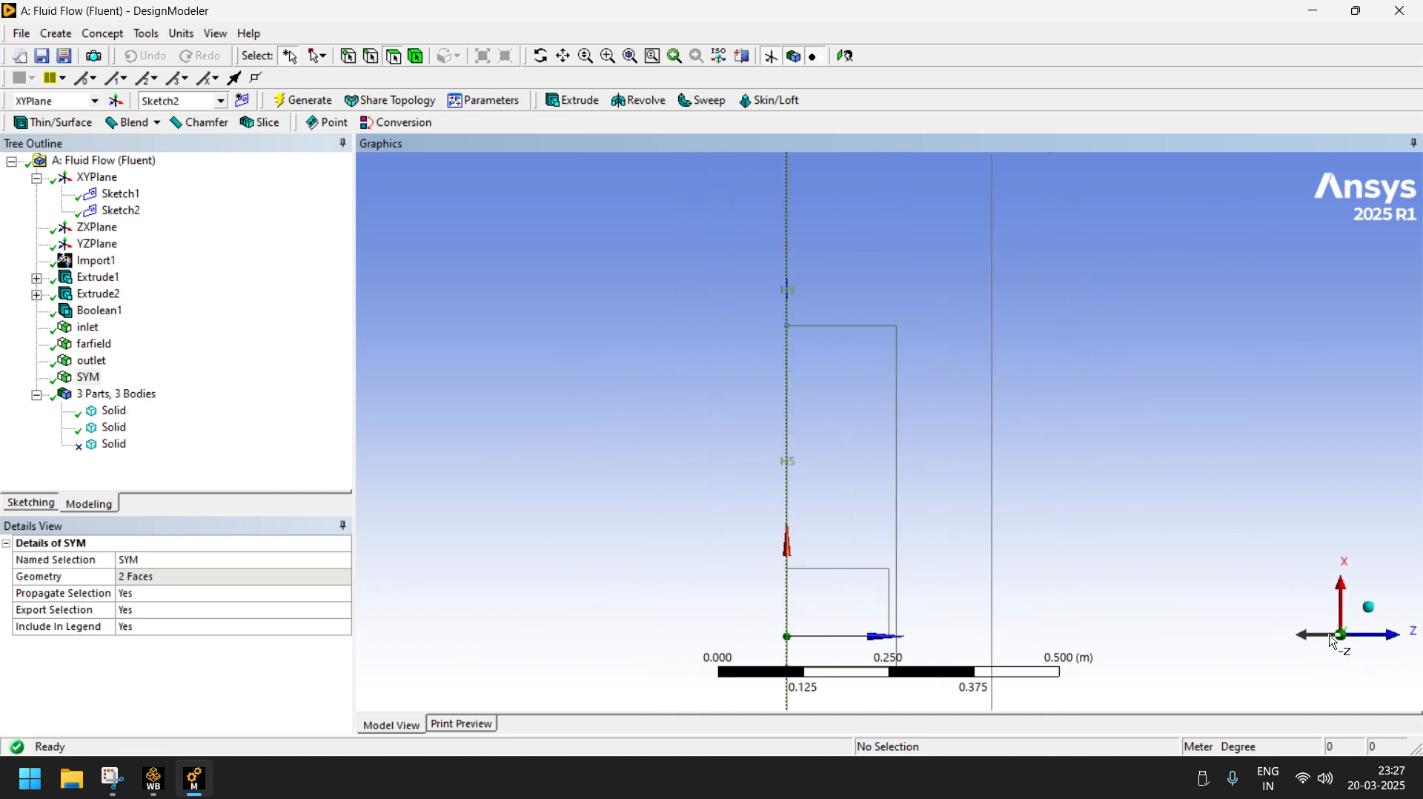
left_click(1318, 644)
scroll(932, 630, "up", 2)
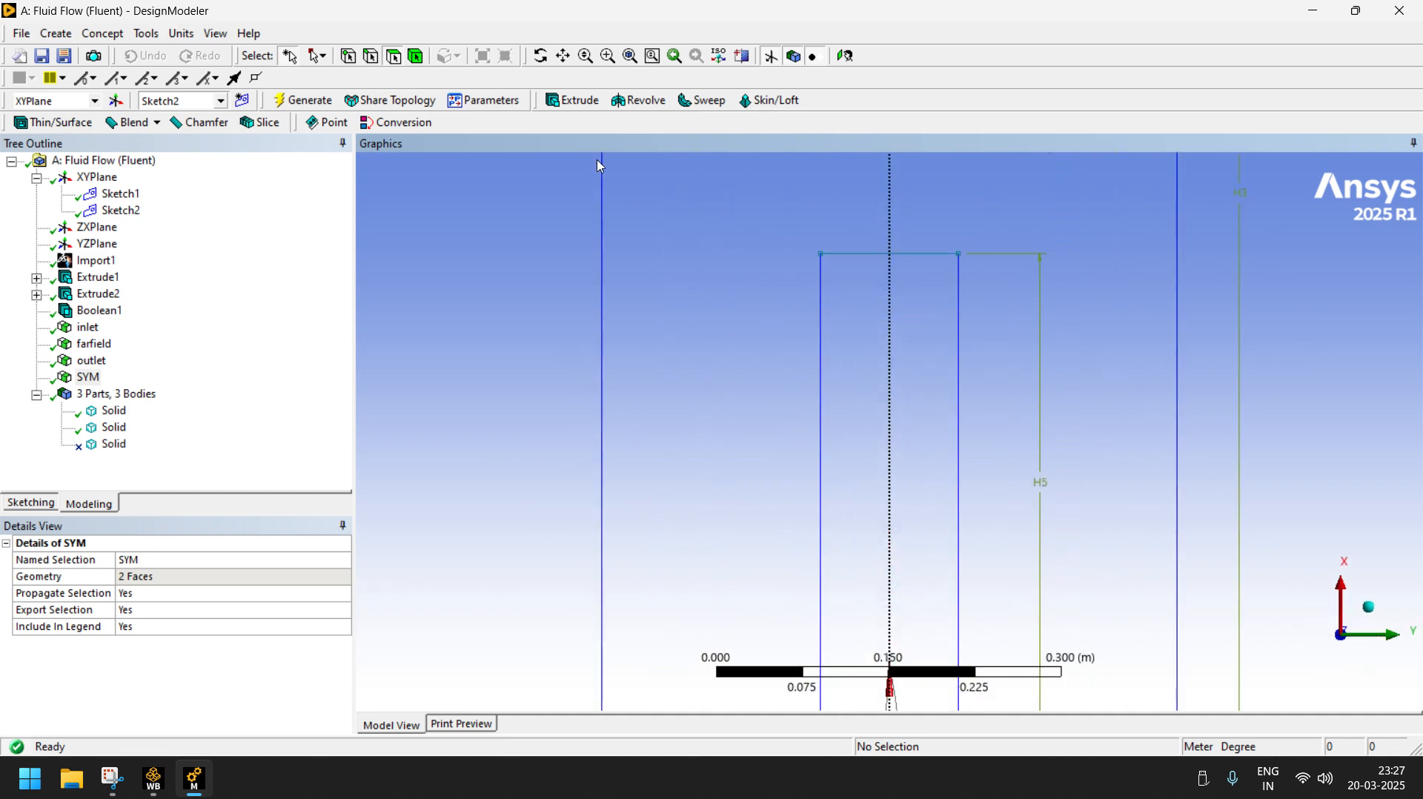
left_click(563, 56)
left_click_drag(858, 492, 786, 443)
scroll(753, 442, "up", 5)
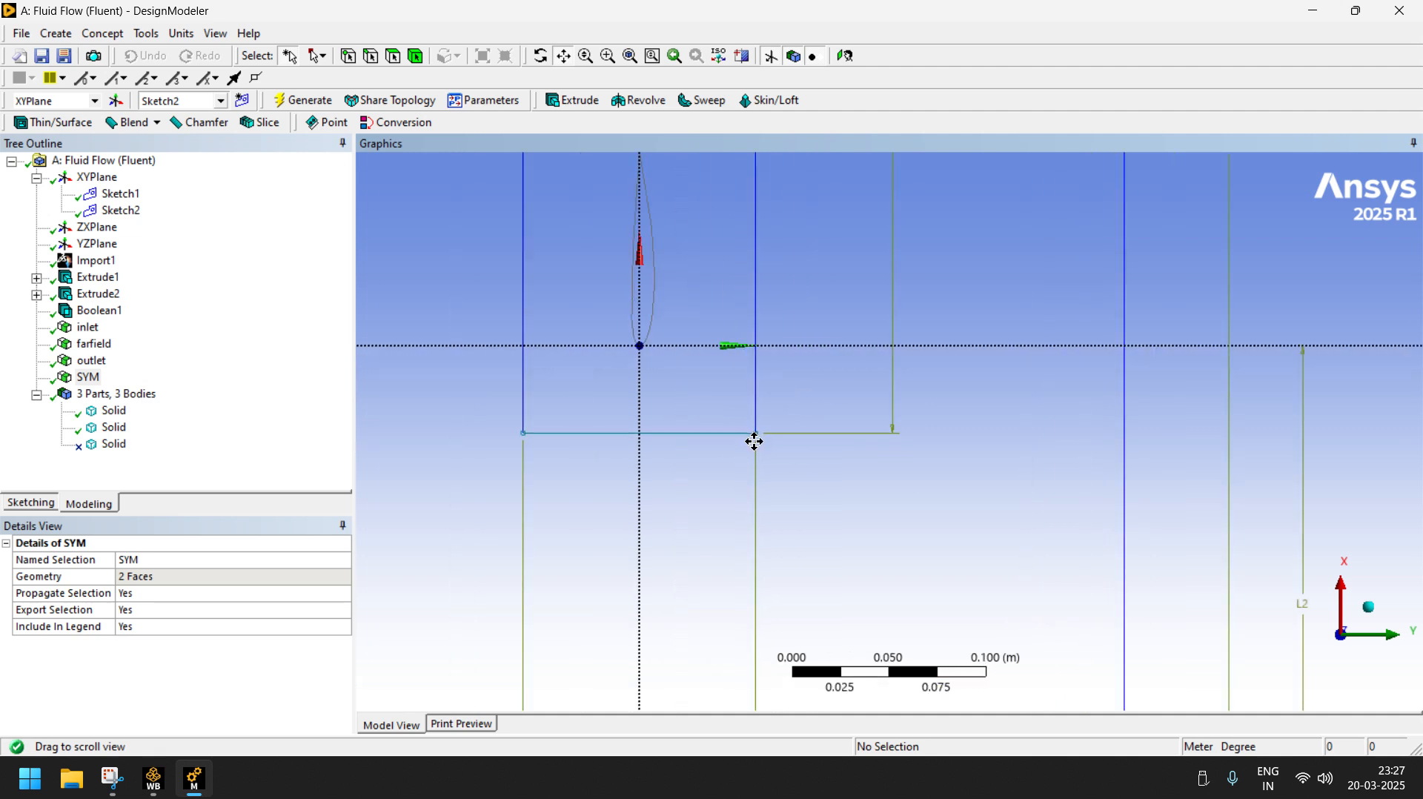
left_click_drag(759, 353, 1033, 467)
left_click_drag(912, 342, 915, 480)
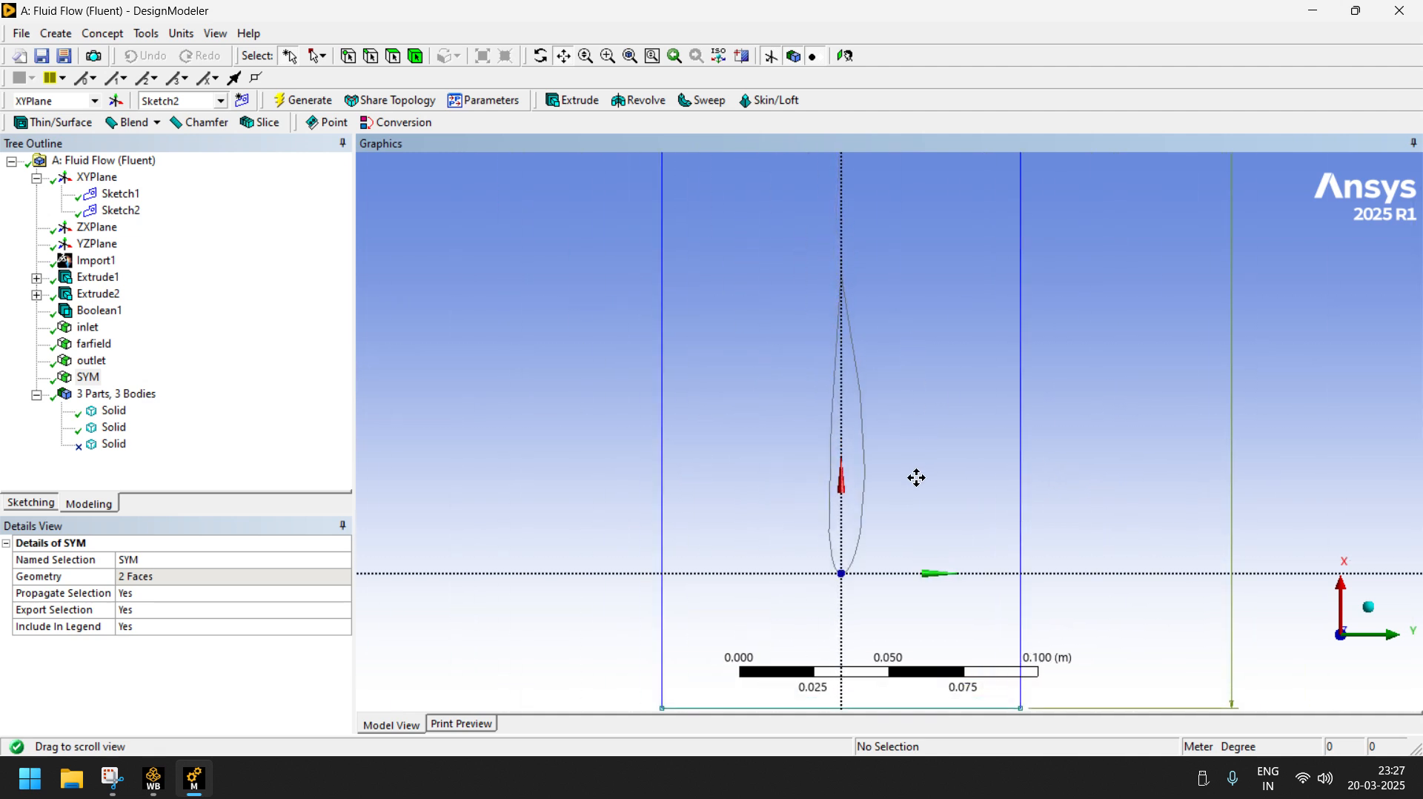
scroll(915, 477, "down", 1)
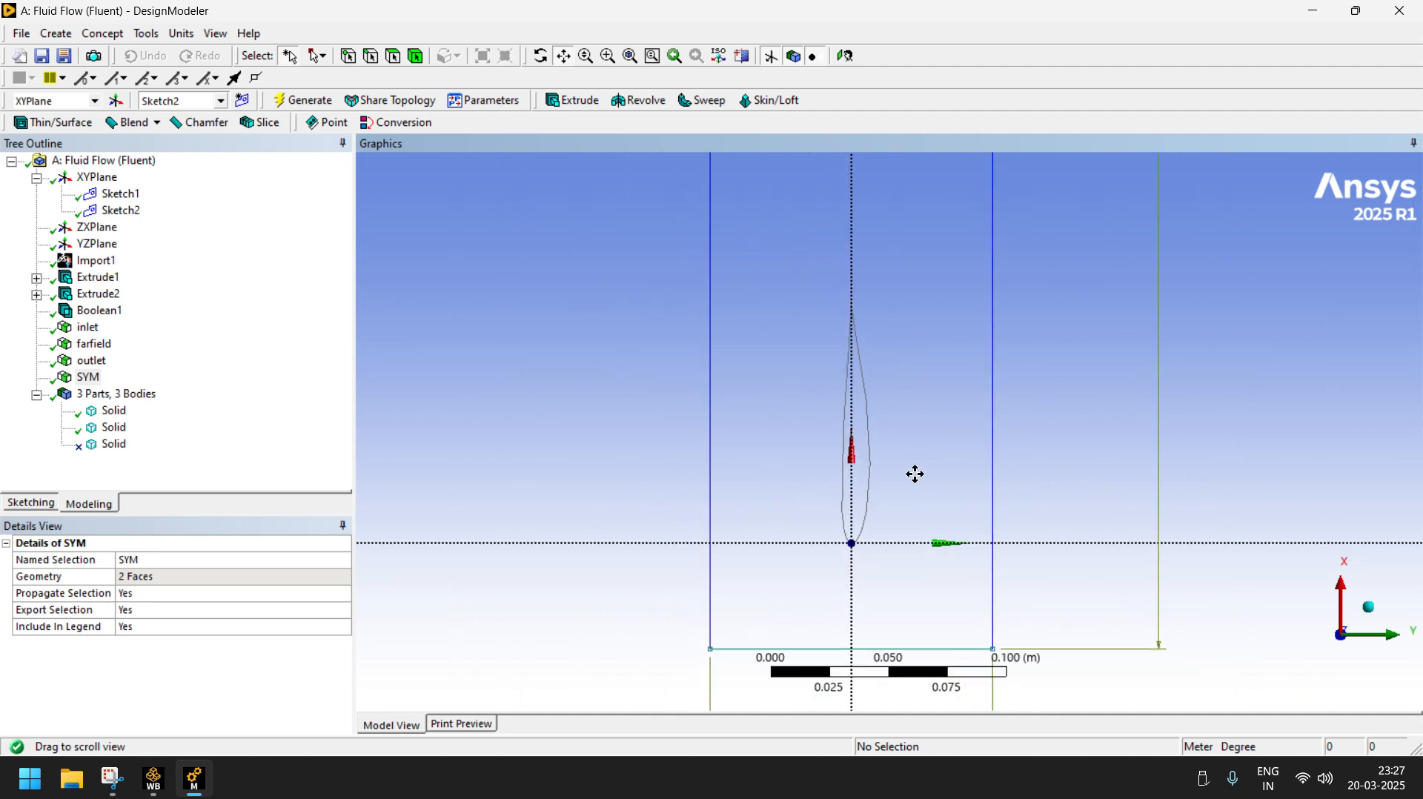
left_click(318, 59)
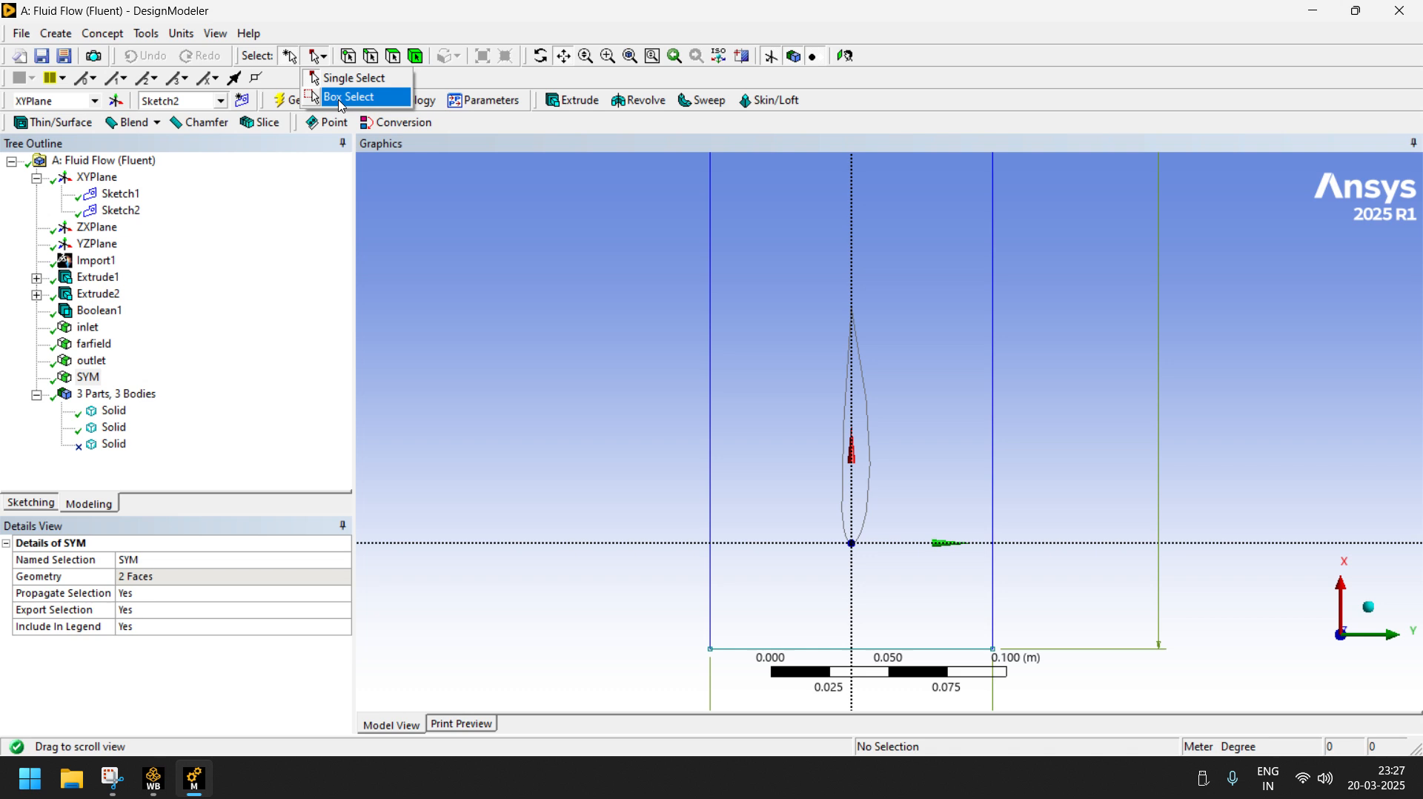
left_click(392, 57)
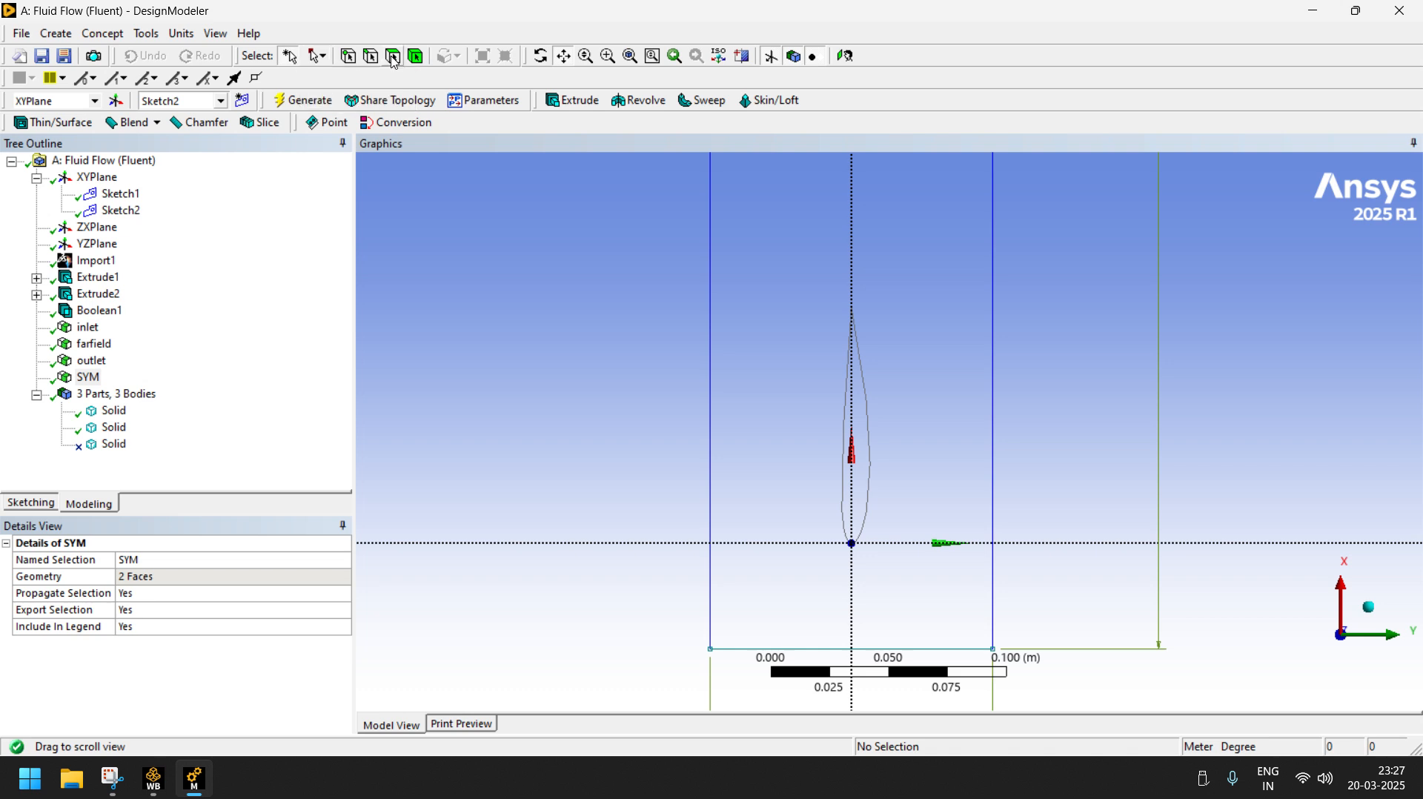
left_click(318, 56)
left_click(345, 96)
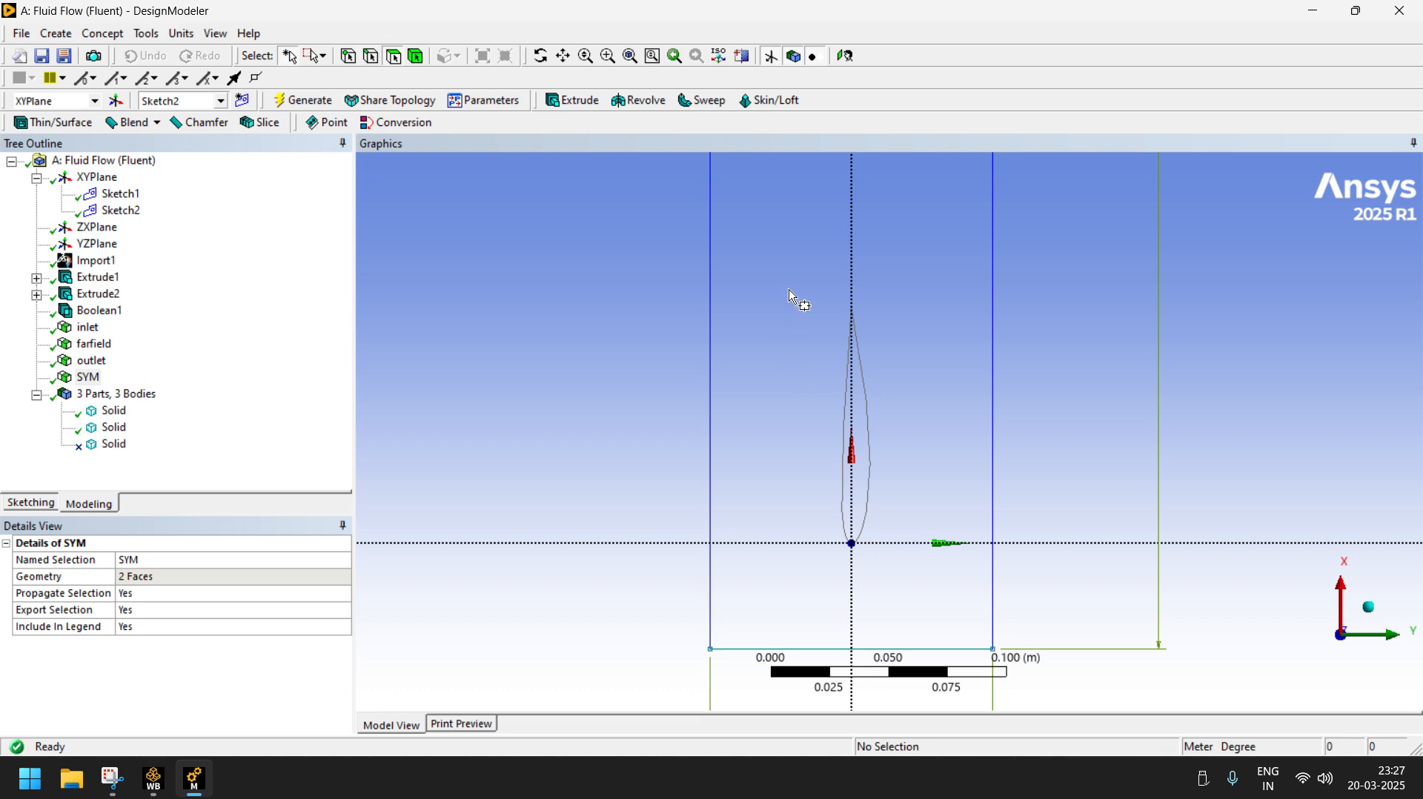
left_click_drag(788, 281, 927, 586)
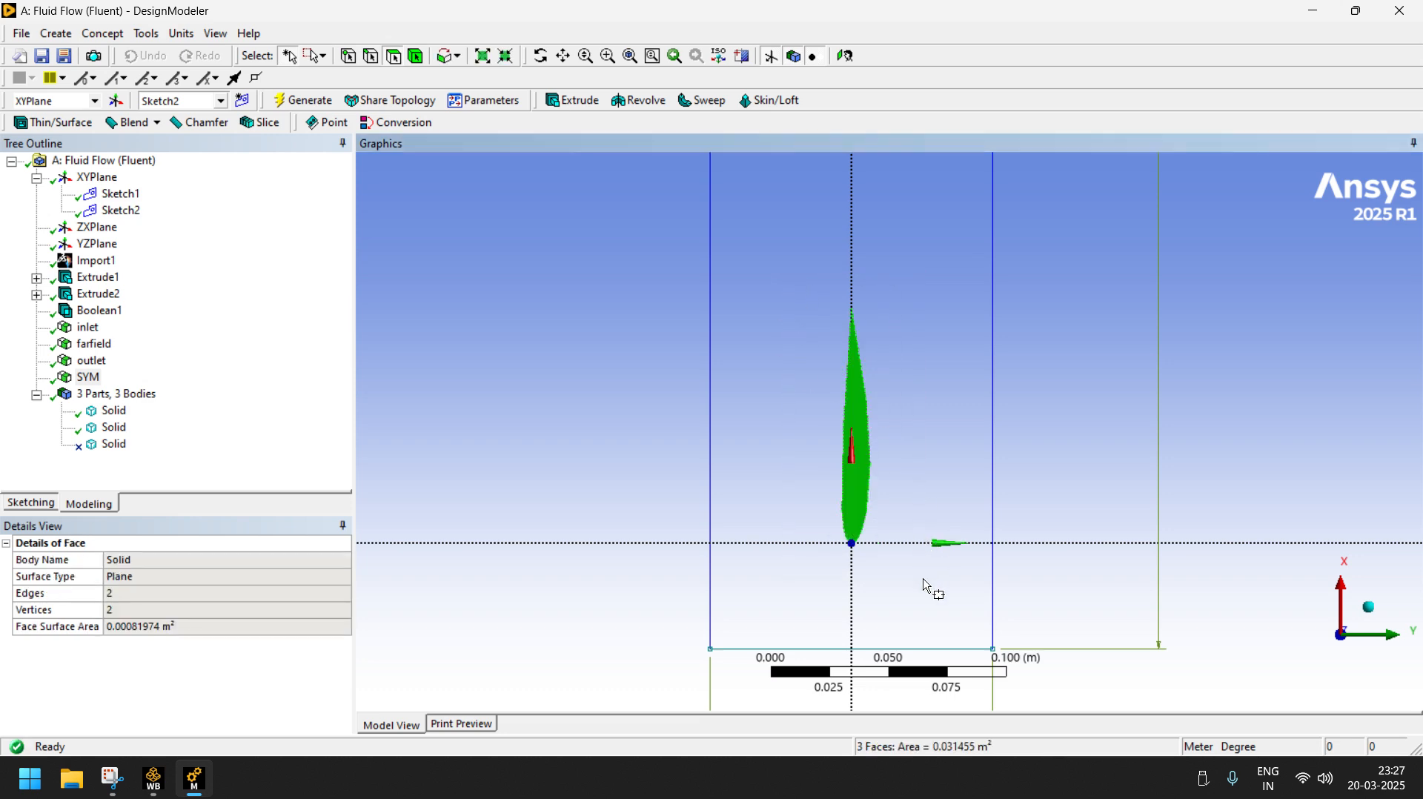
- Try adjusting the wing face selection with single picks from the faces stacked at the wing root
left_click(541, 57)
left_click_drag(832, 390, 784, 397)
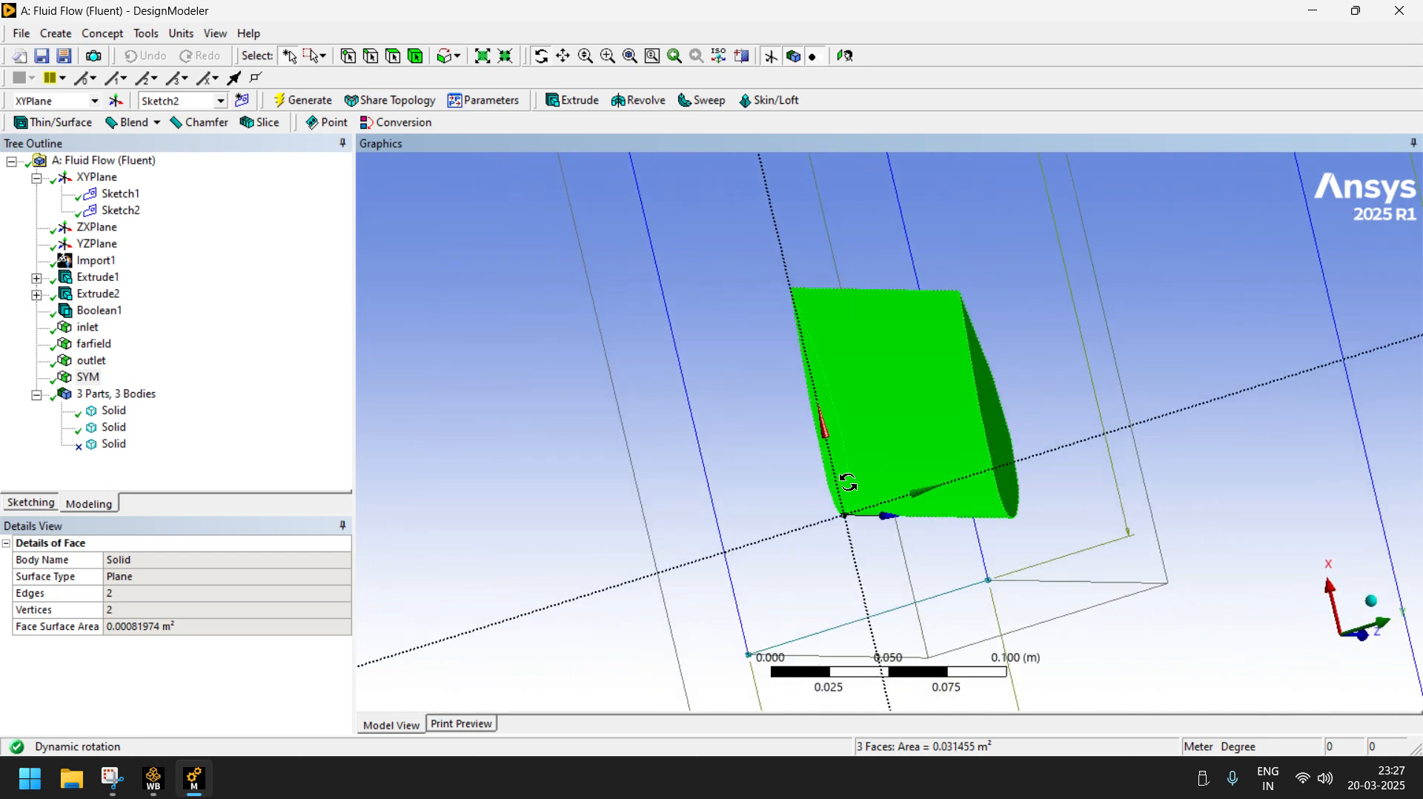
left_click(323, 58)
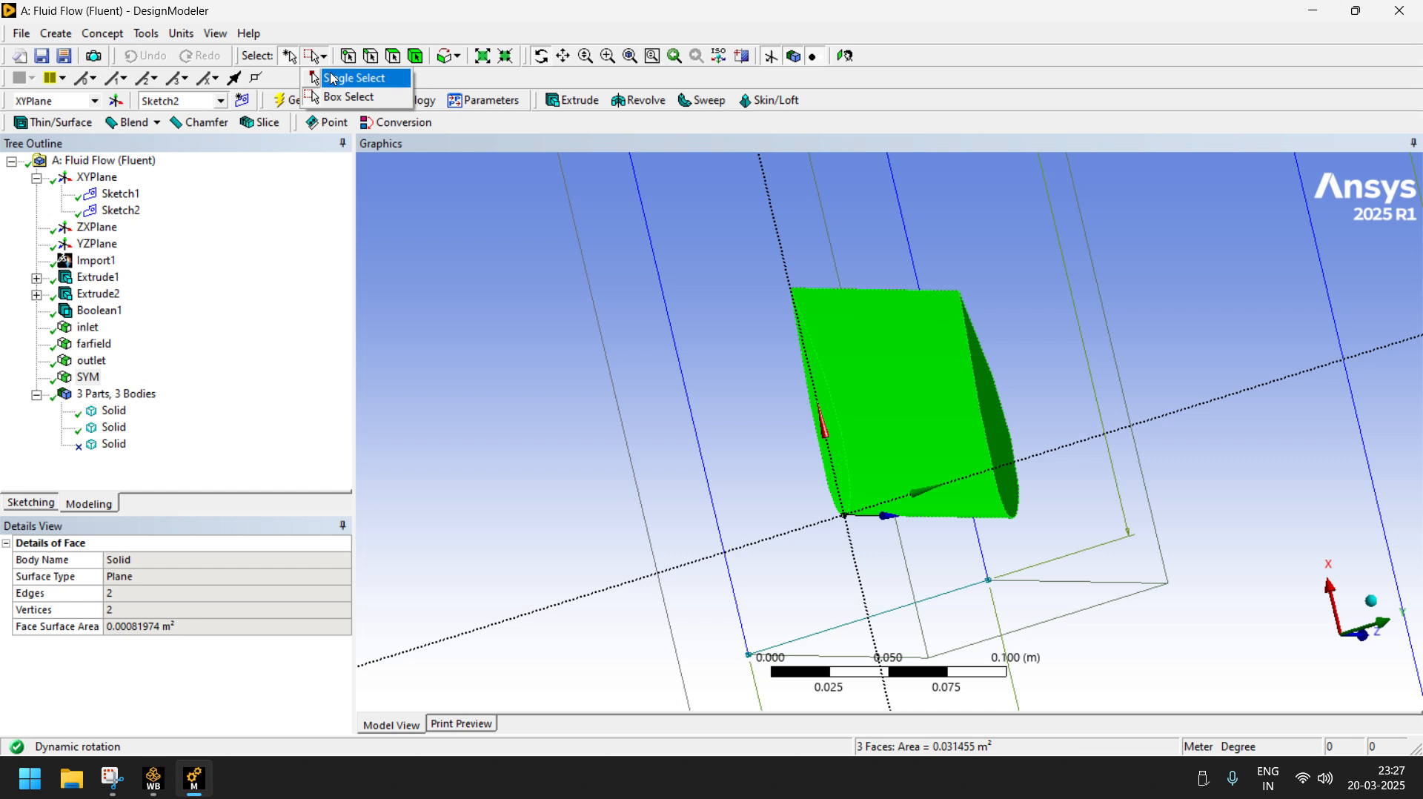
left_click(334, 79)
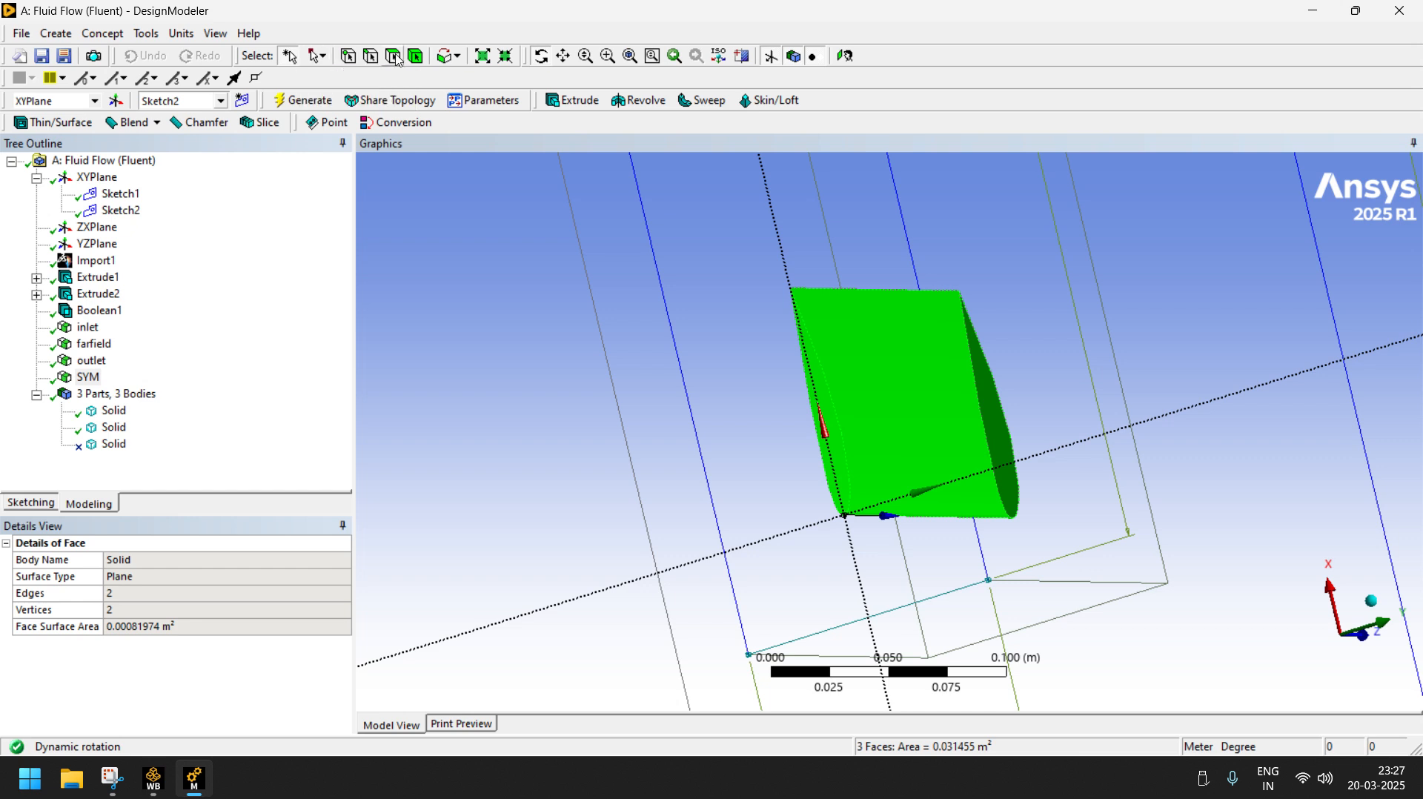
left_click(838, 455, "ctrl")
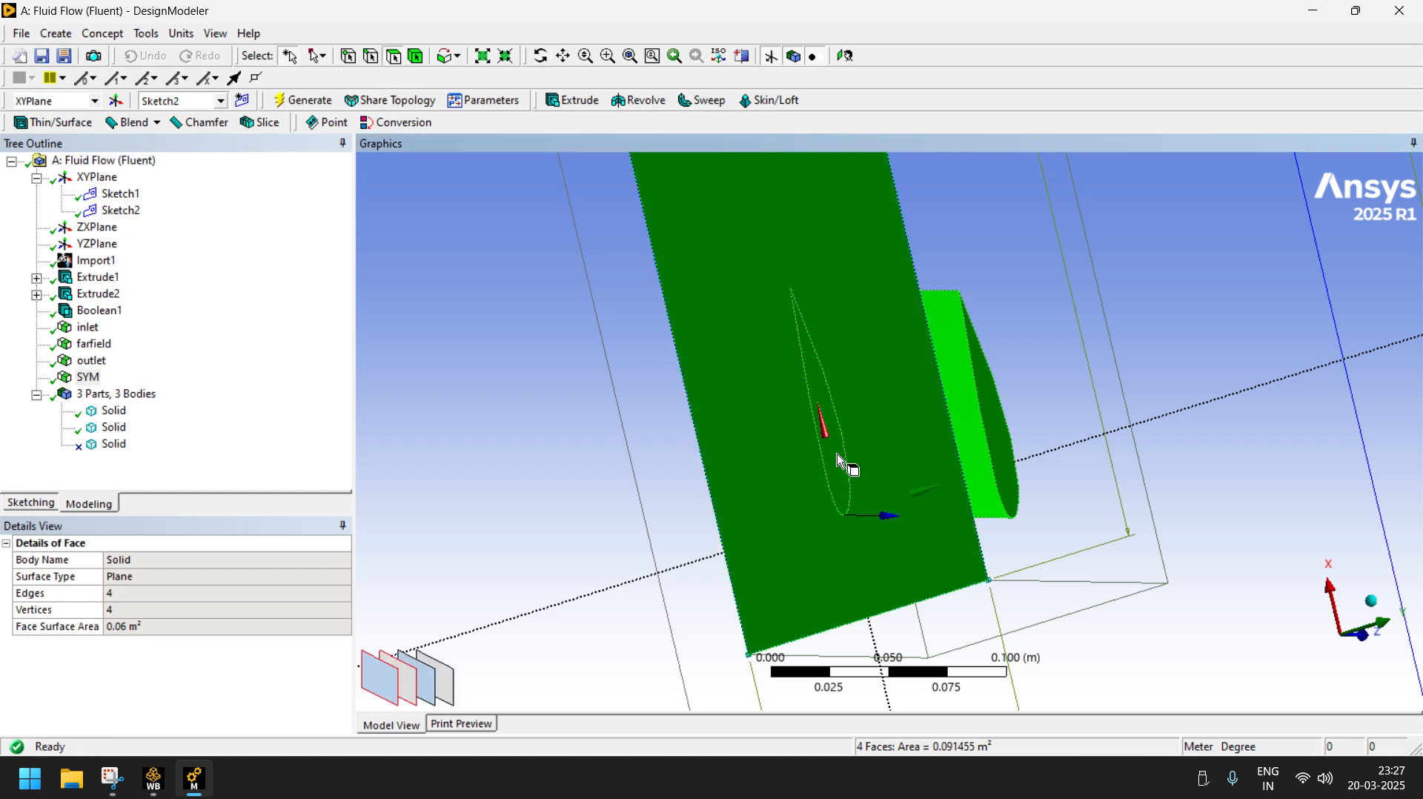
left_click(383, 688, "ctrl")
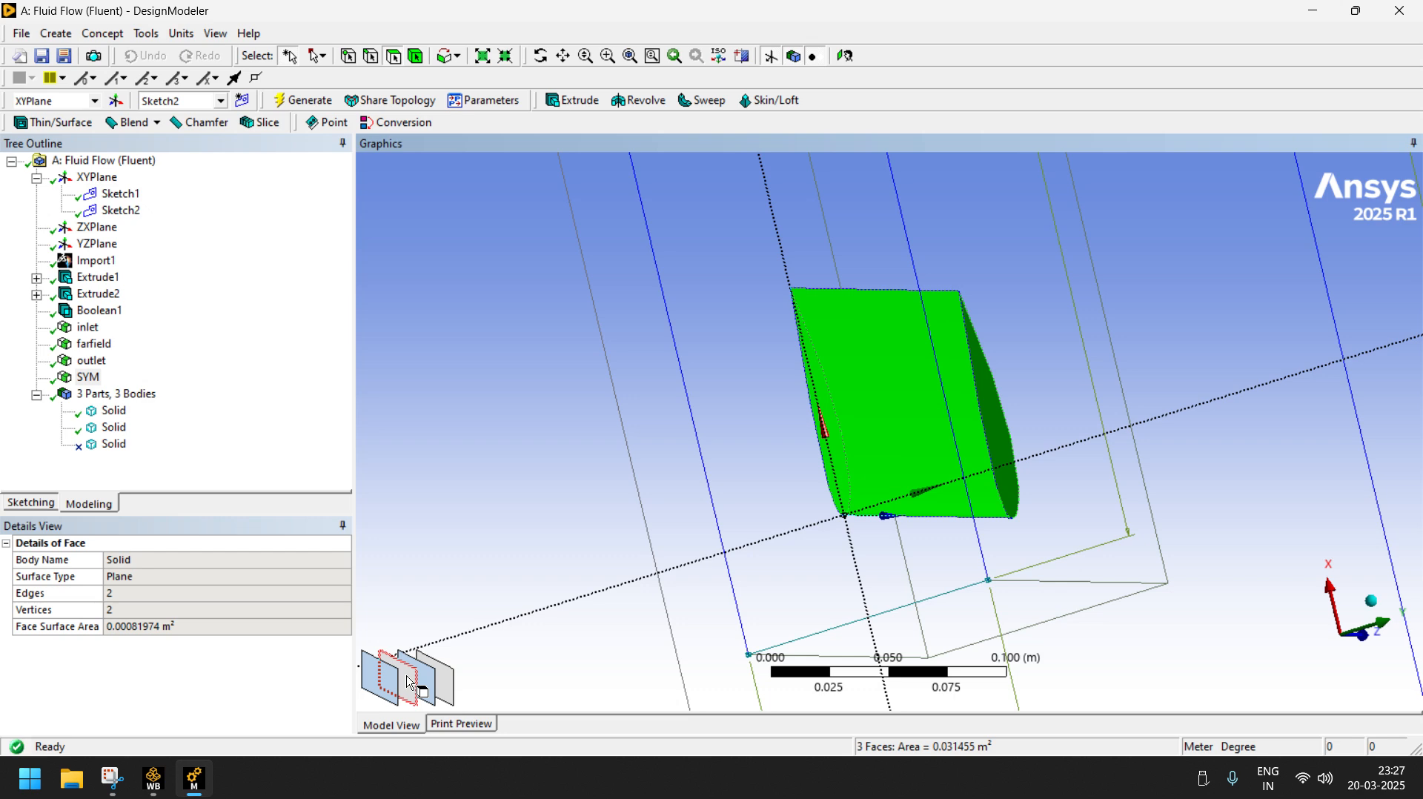
left_click(411, 682, "ctrl")
left_click(411, 682, "ctrl")
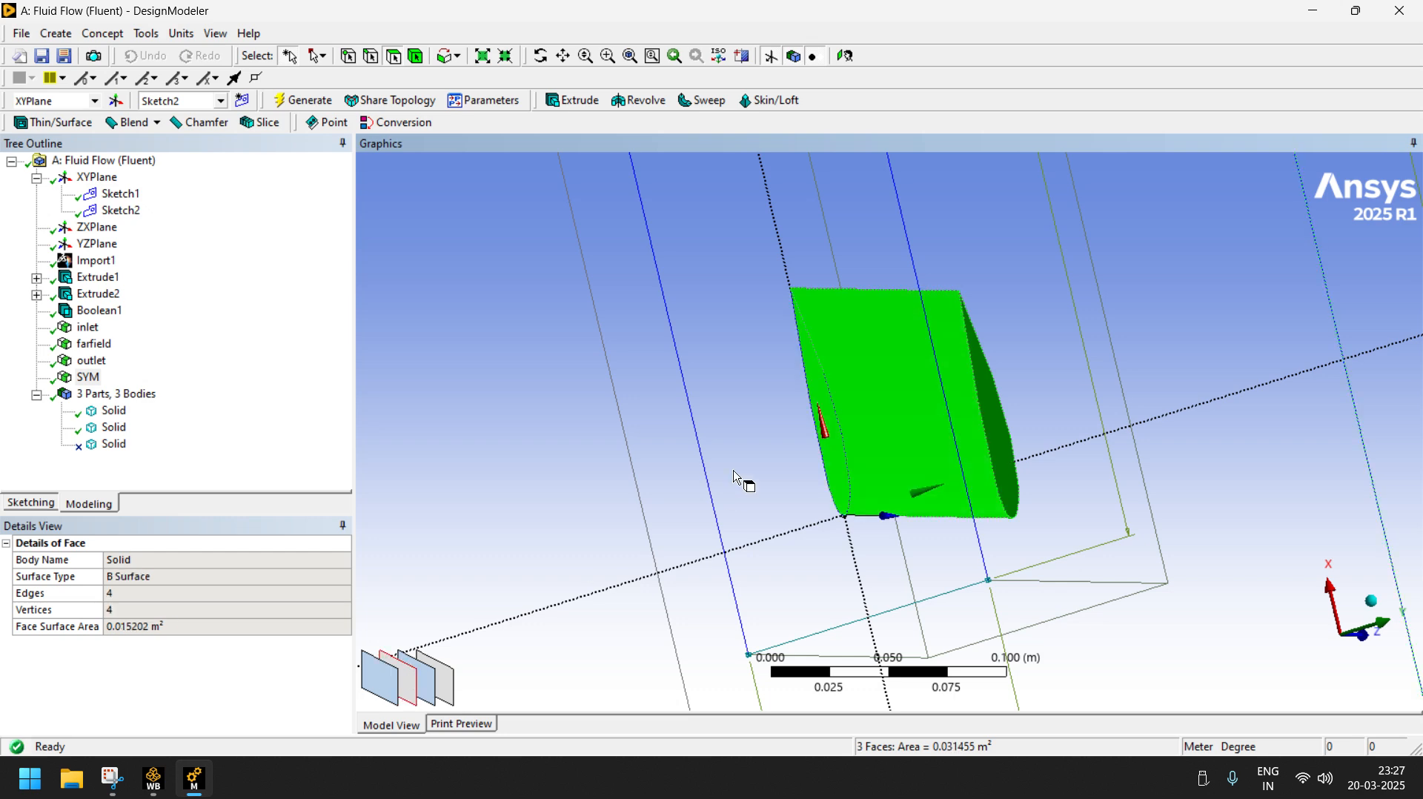
- Start a new named selection from the wing's selected upper, lower and tip faces
middle_click_drag(772, 498, 812, 511)
scroll(1052, 507, "up", 3)
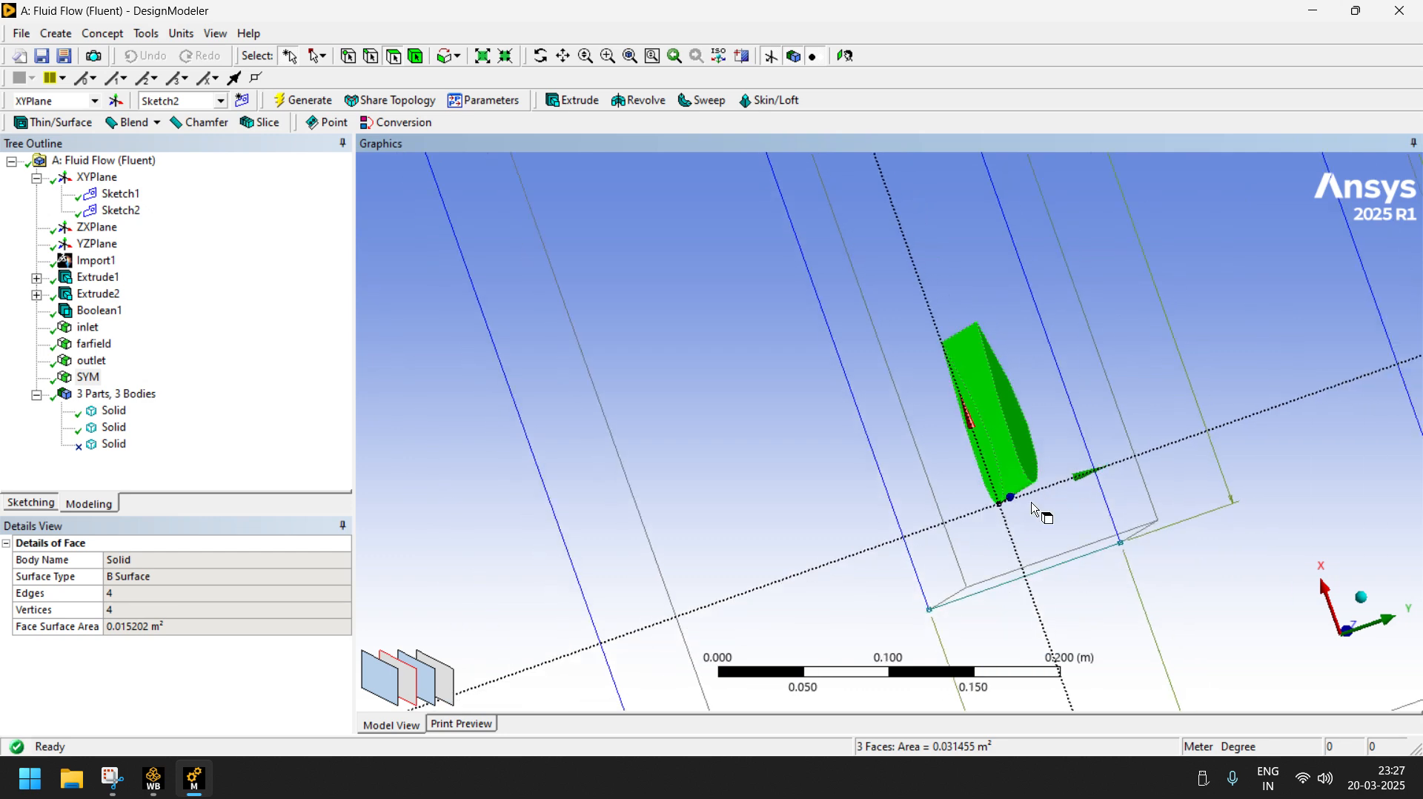
middle_click_drag(1026, 512, 1053, 495)
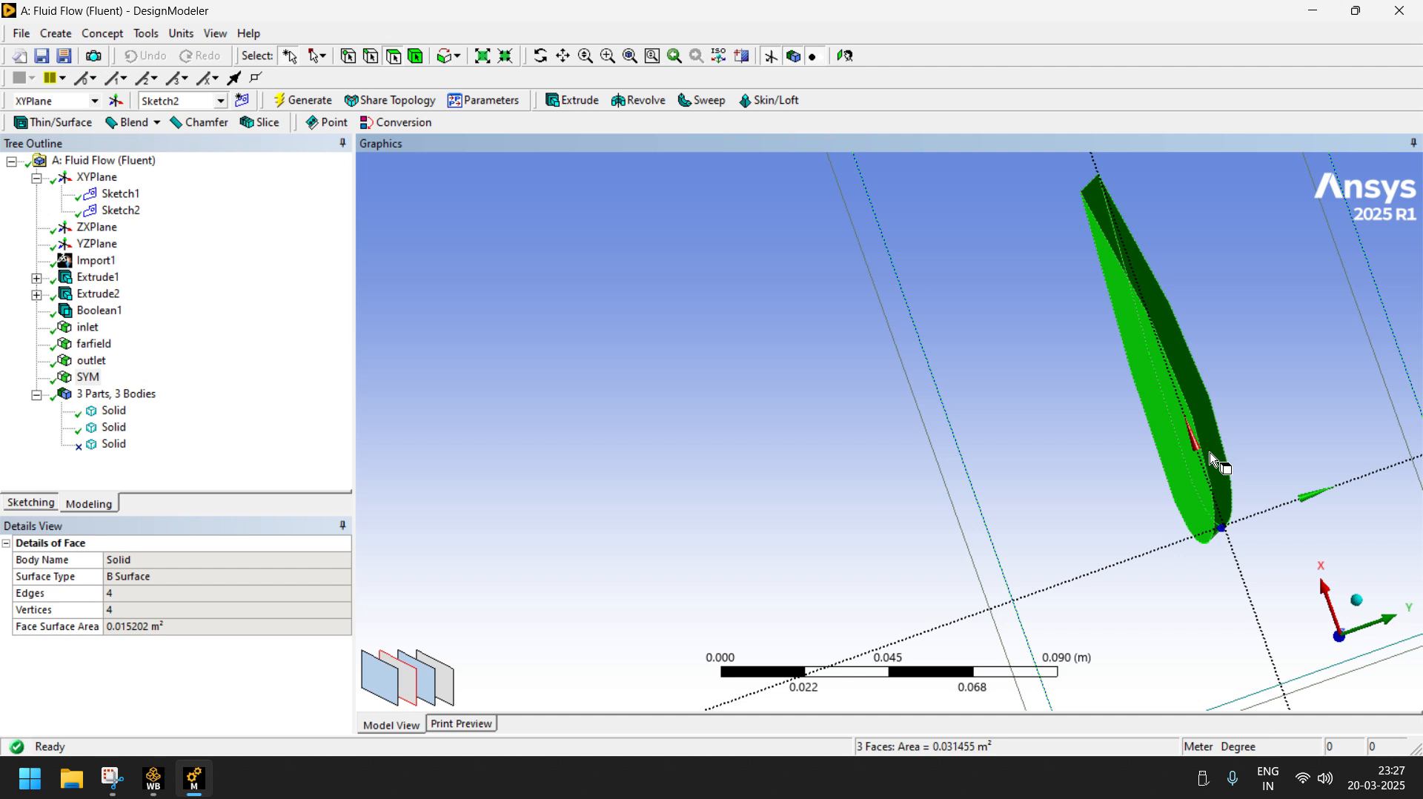
right_click(1209, 410)
left_click(1272, 718)
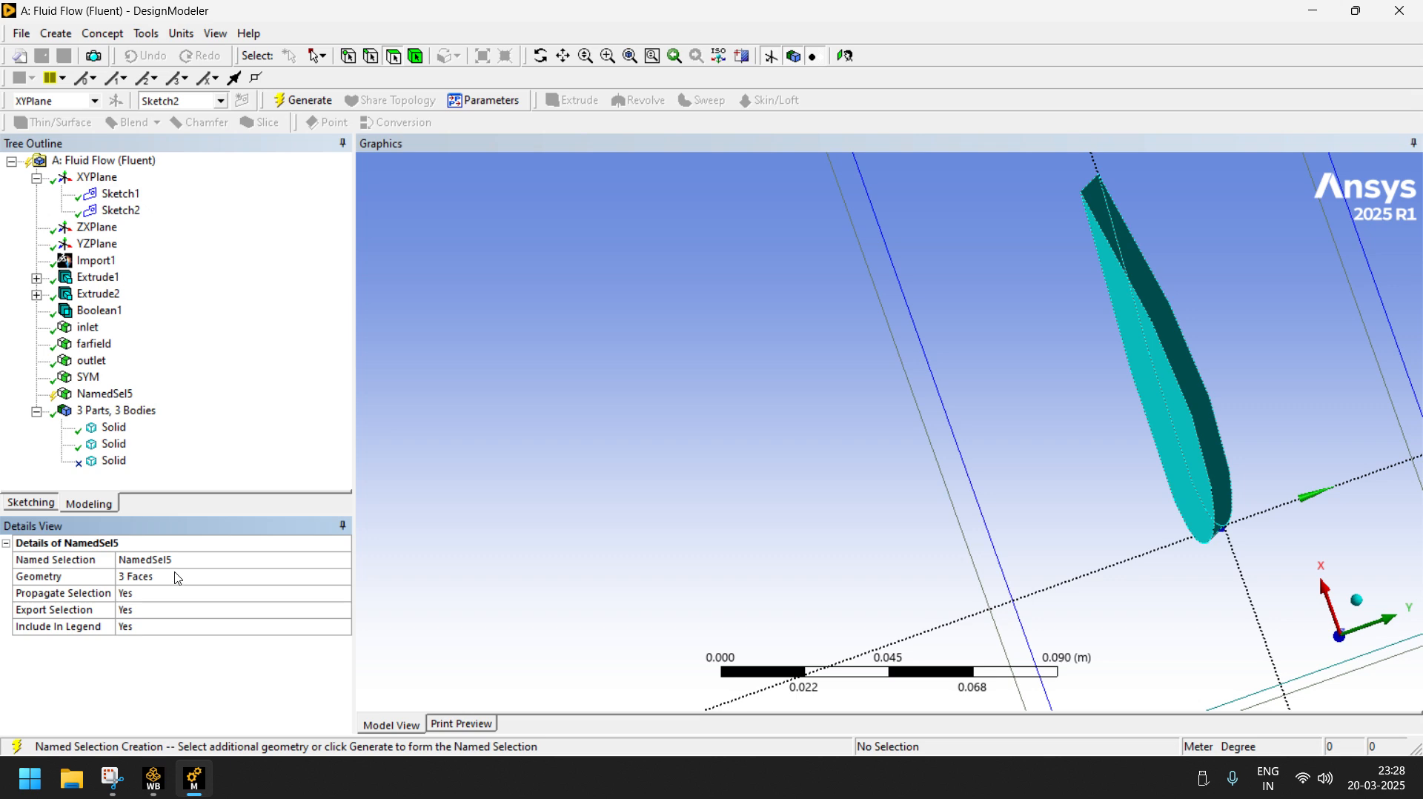
- Check the wing faces included in the new selection, name it WING and generate it
left_click(540, 55)
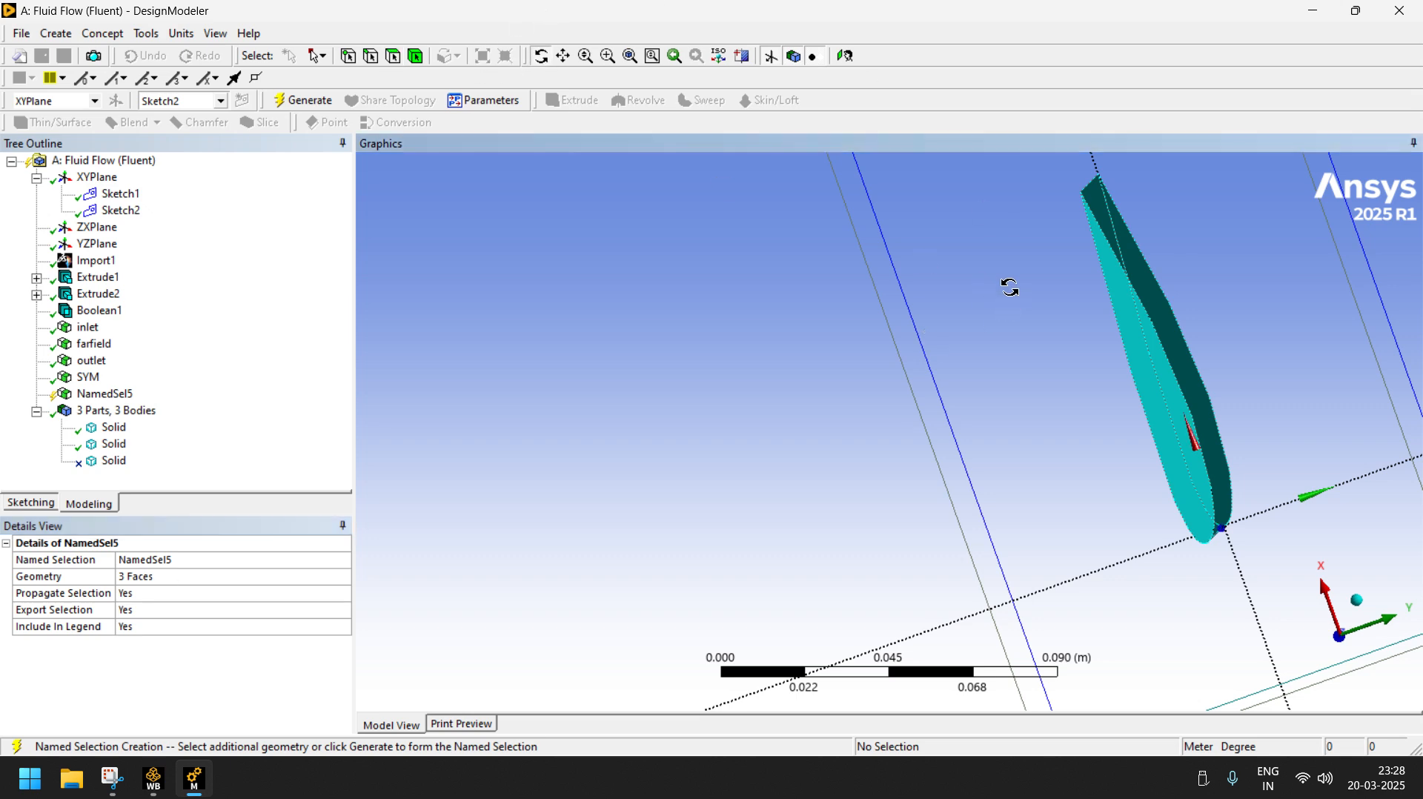
left_click_drag(1008, 286, 922, 282)
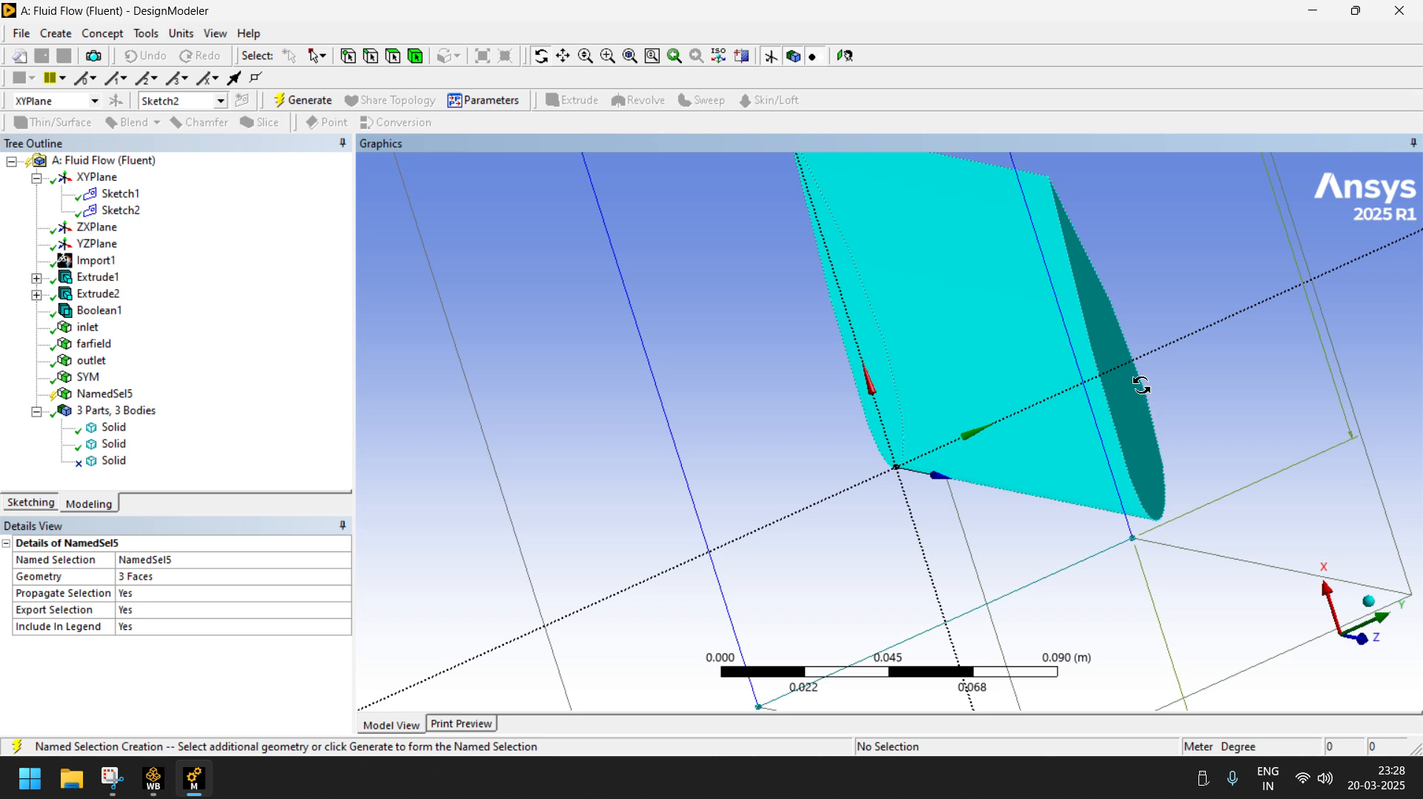
scroll(857, 385, "down", 3)
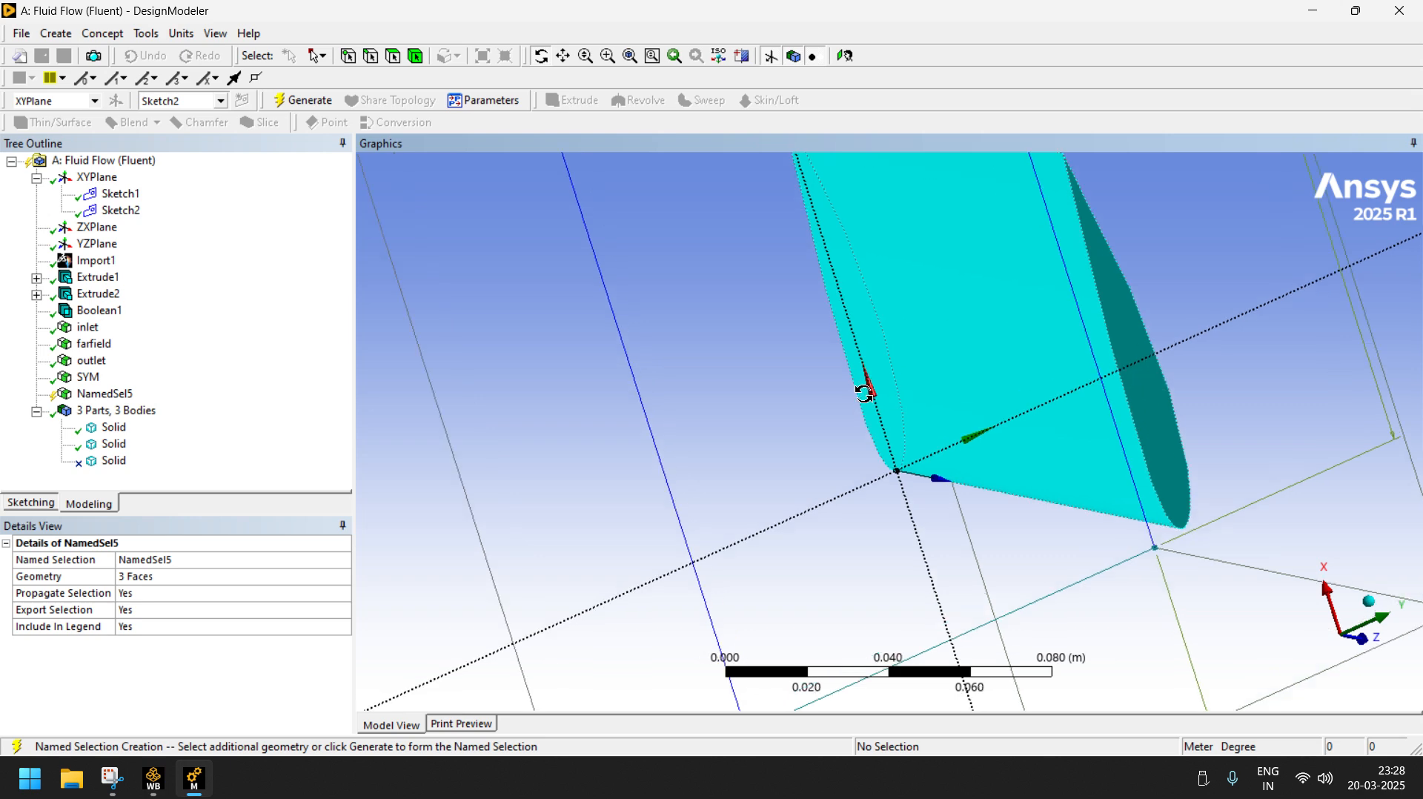
scroll(860, 371, "down", 6)
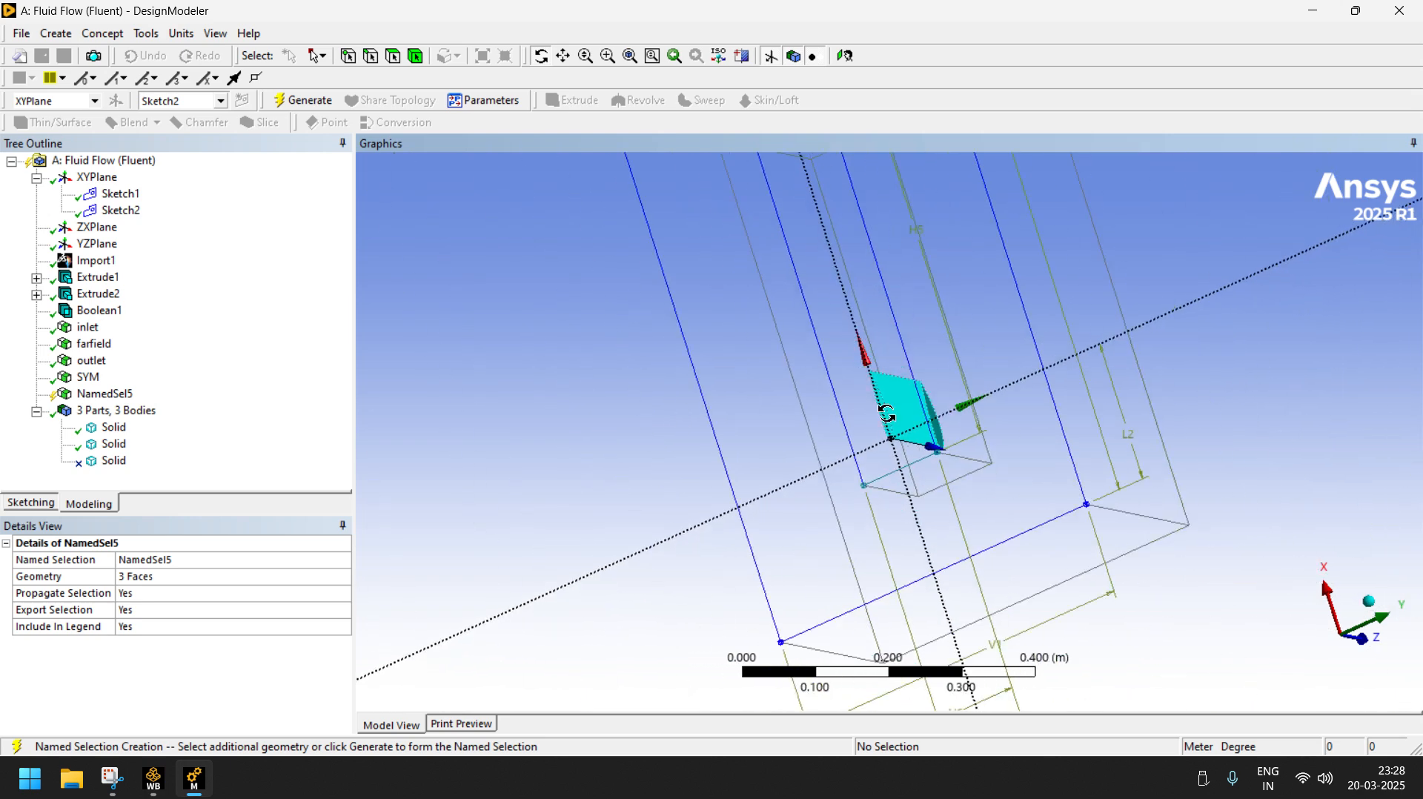
scroll(867, 378, "up", 7)
scroll(873, 359, "up", 5)
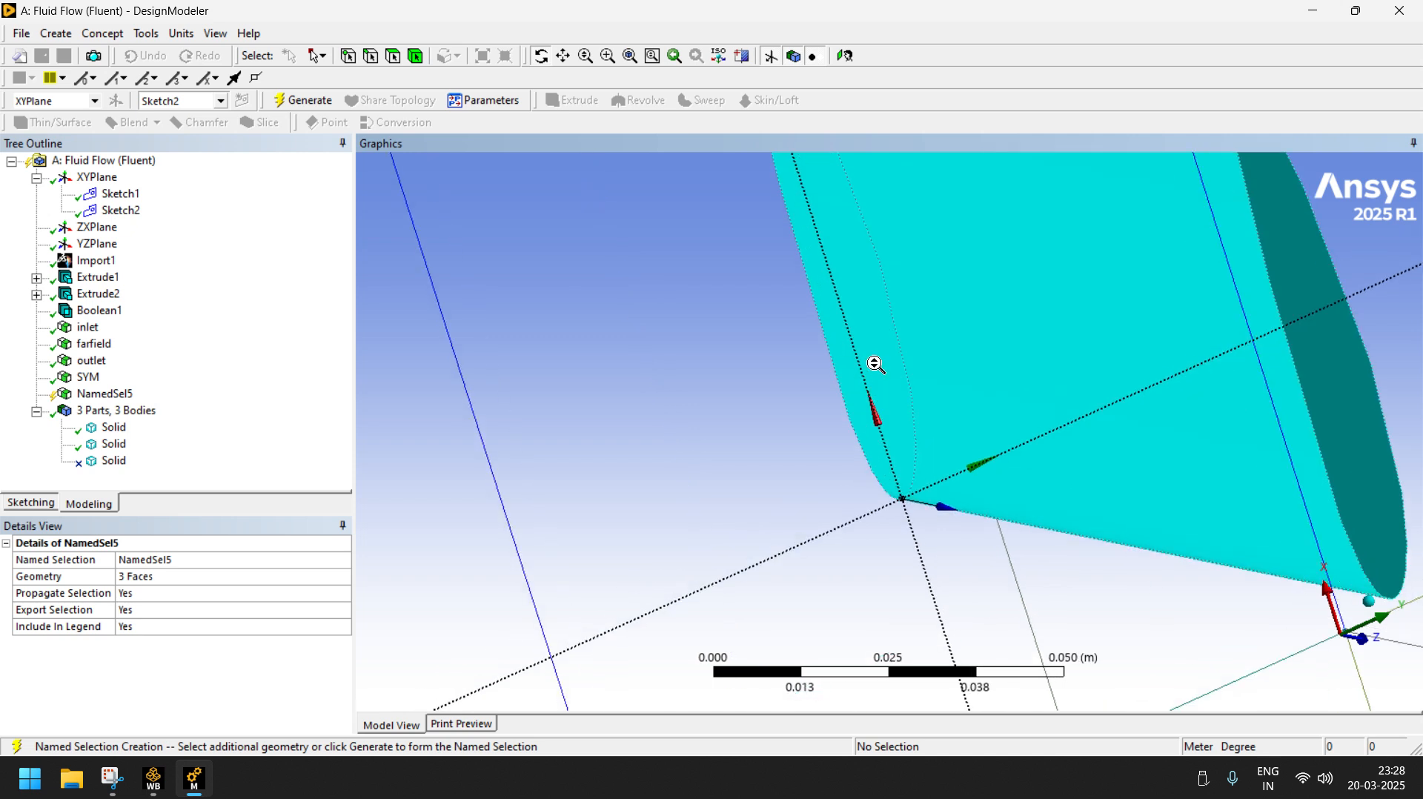
left_click(185, 562)
type("WING")
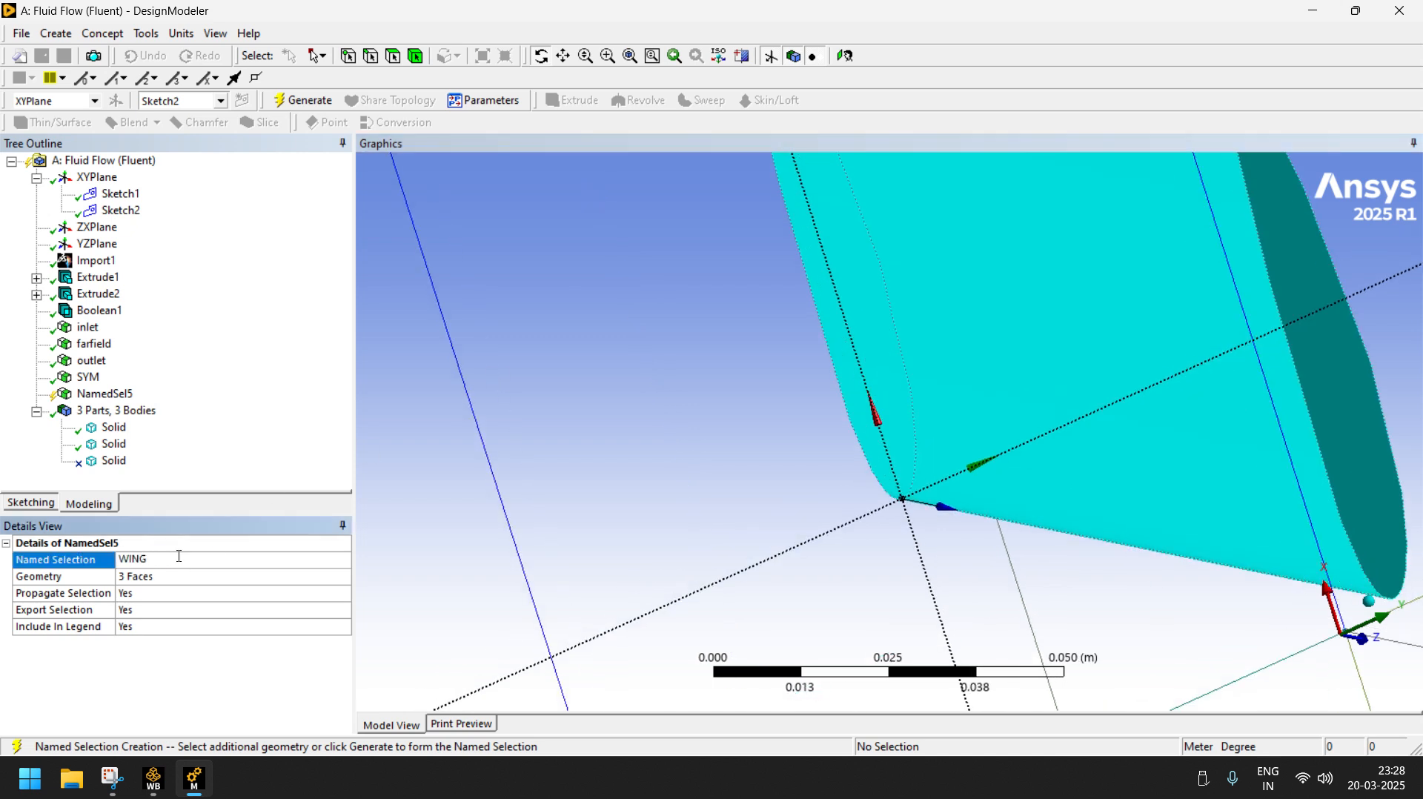
left_click(312, 105)
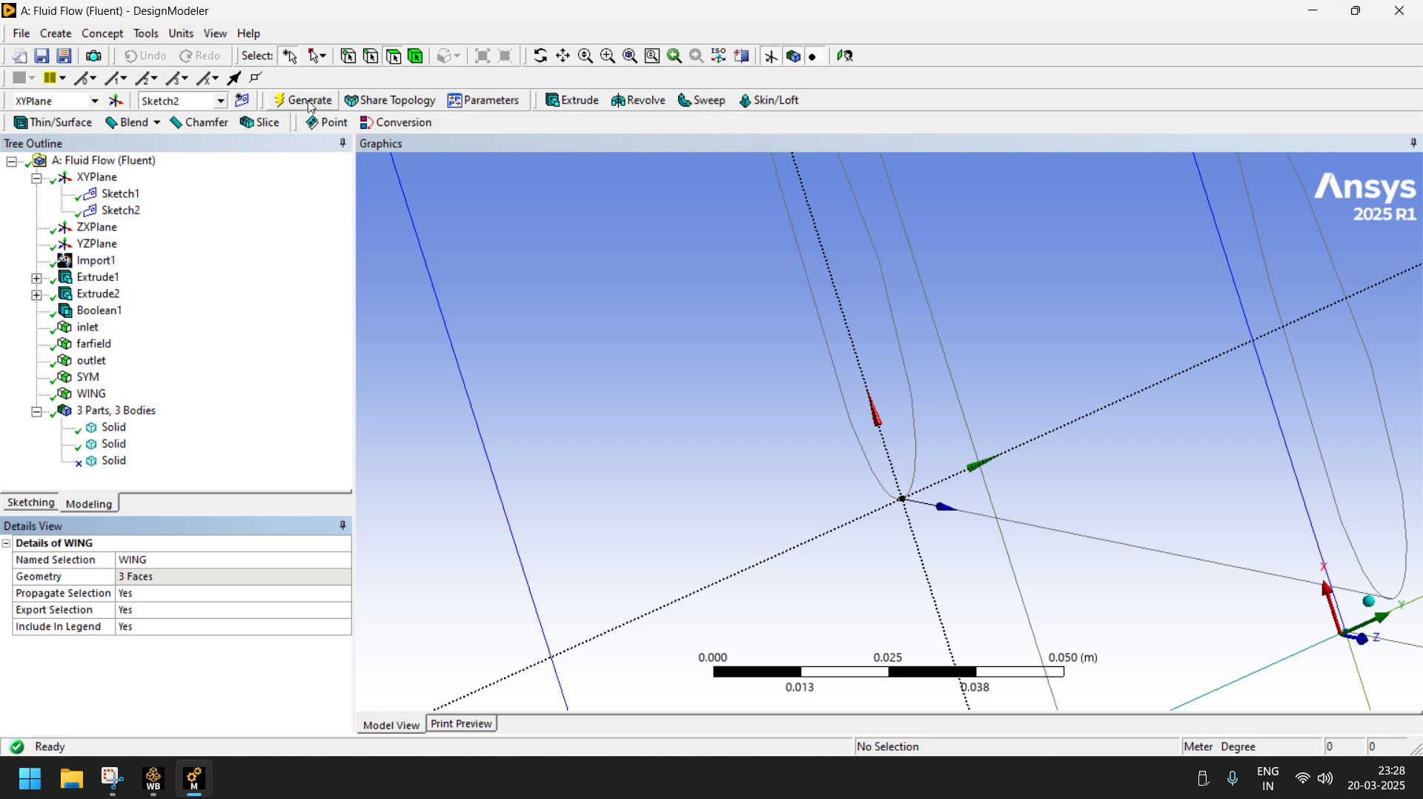
- Highlight the WING named selection and examine its faces inside the flow domains
left_click(91, 394)
scroll(585, 427, "up", 3)
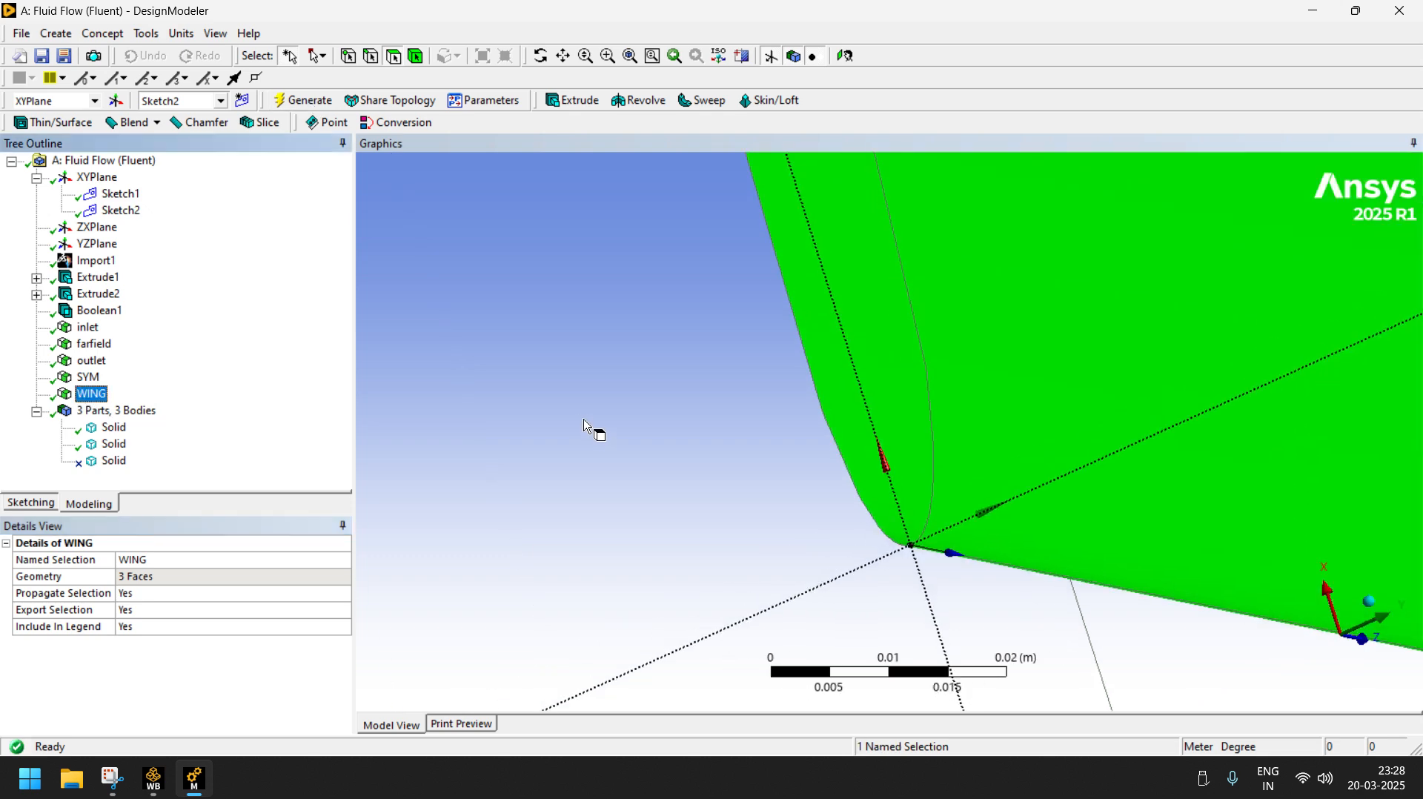
scroll(585, 427, "down", 10)
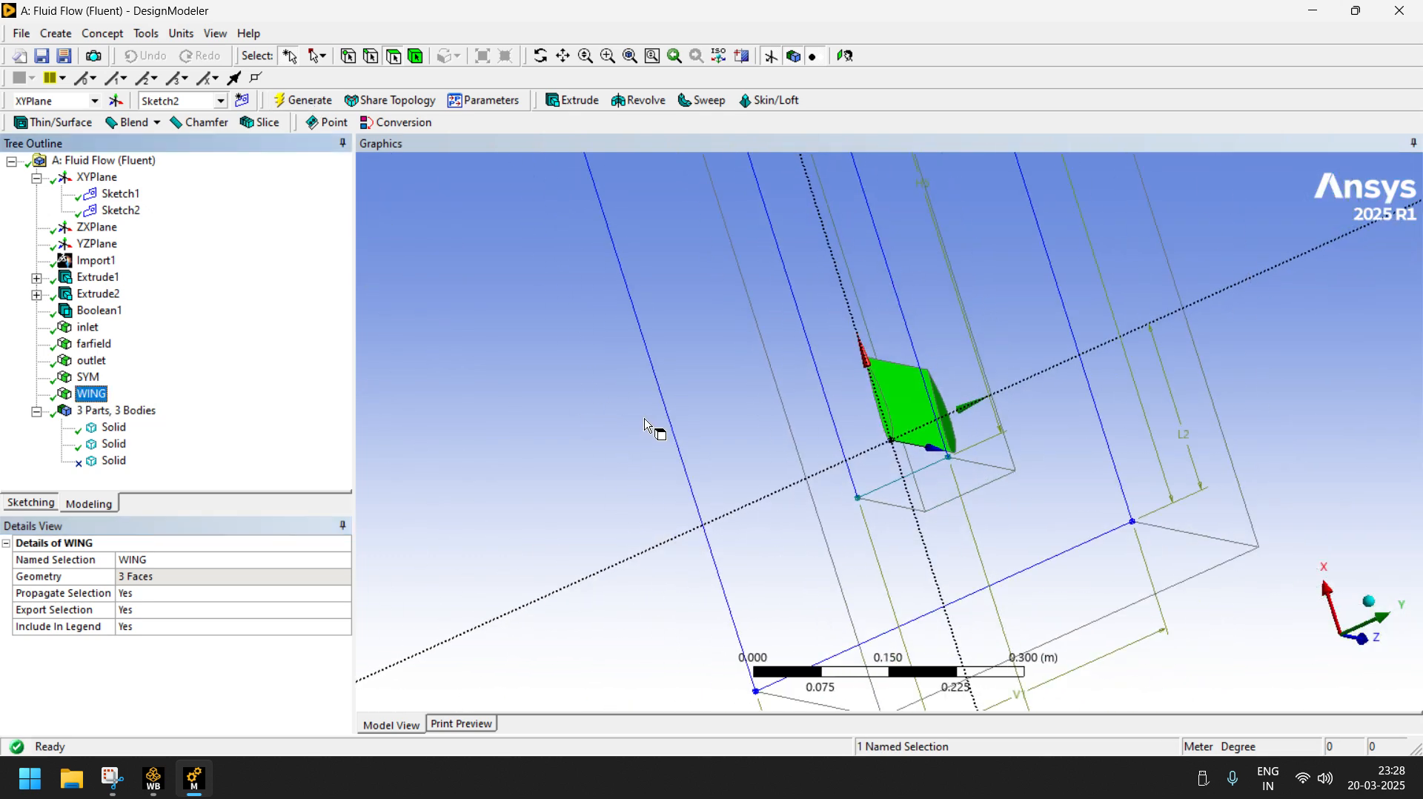
left_click(540, 55)
left_click_drag(623, 327, 693, 345)
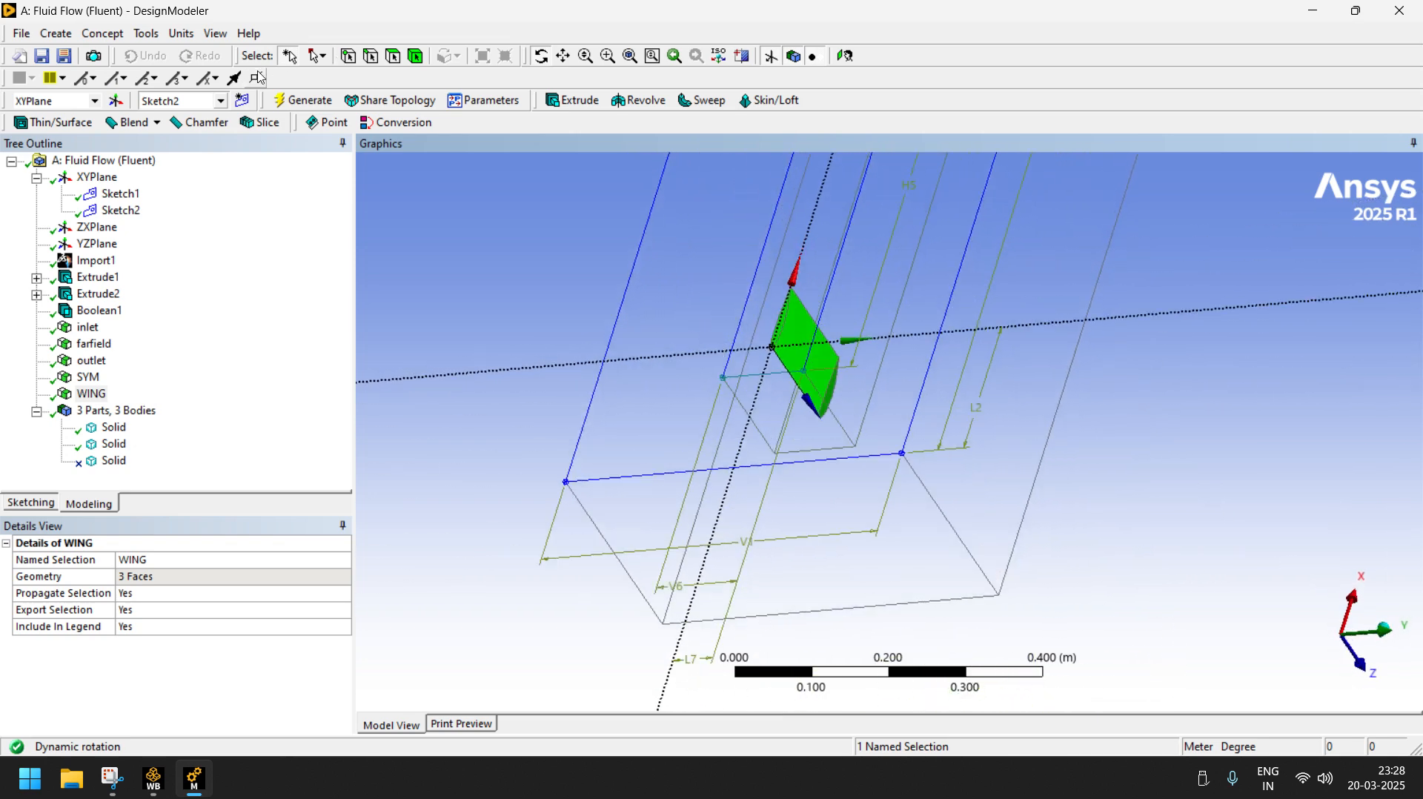
- Switch the model display from wireframe to Shaded Exterior and inspect both flow domains around the wing
left_click(215, 34)
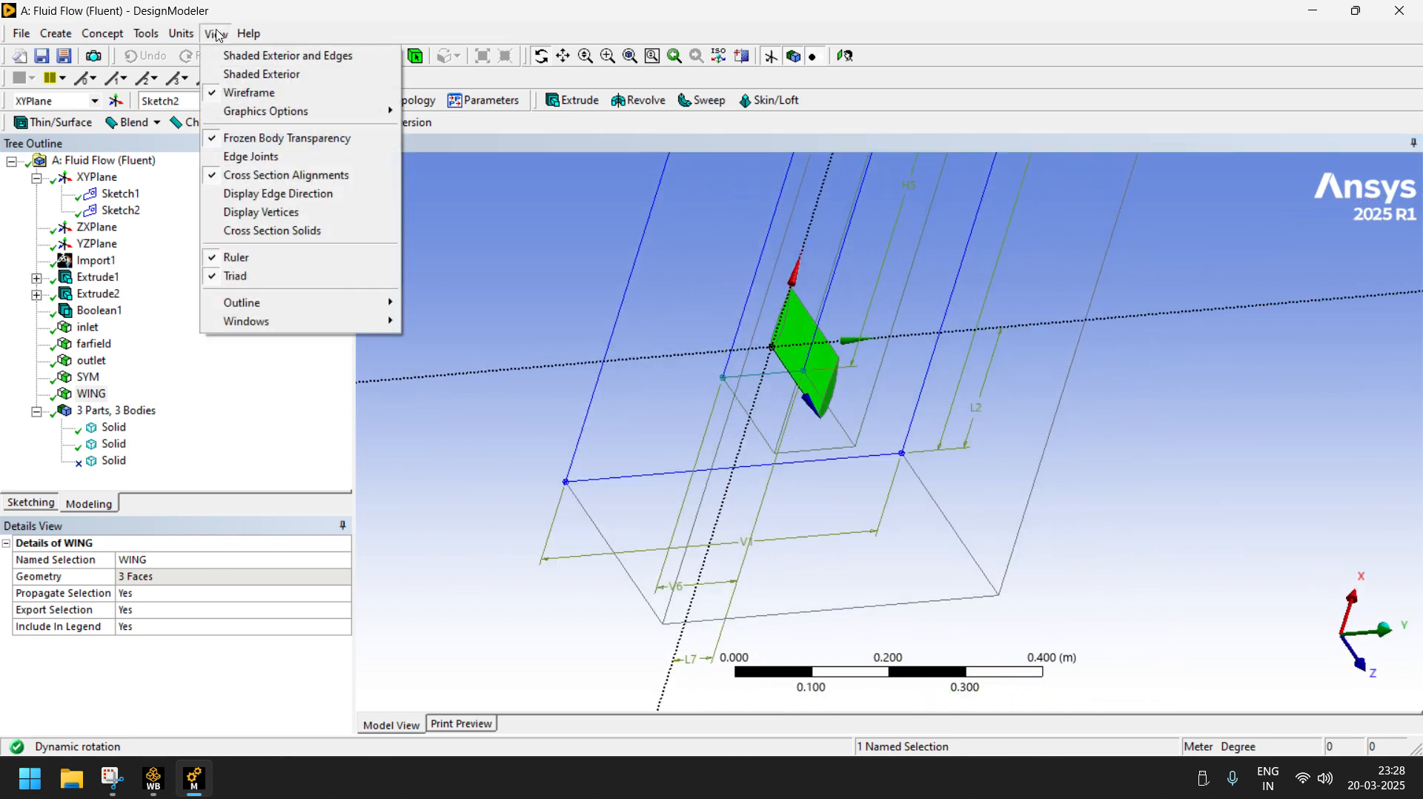
left_click(290, 75)
mouse_move(683, 344)
left_mouse_down()
mouse_move(594, 312)
mouse_move(683, 461)
mouse_move(664, 412)
mouse_move(931, 275)
left_mouse_up()
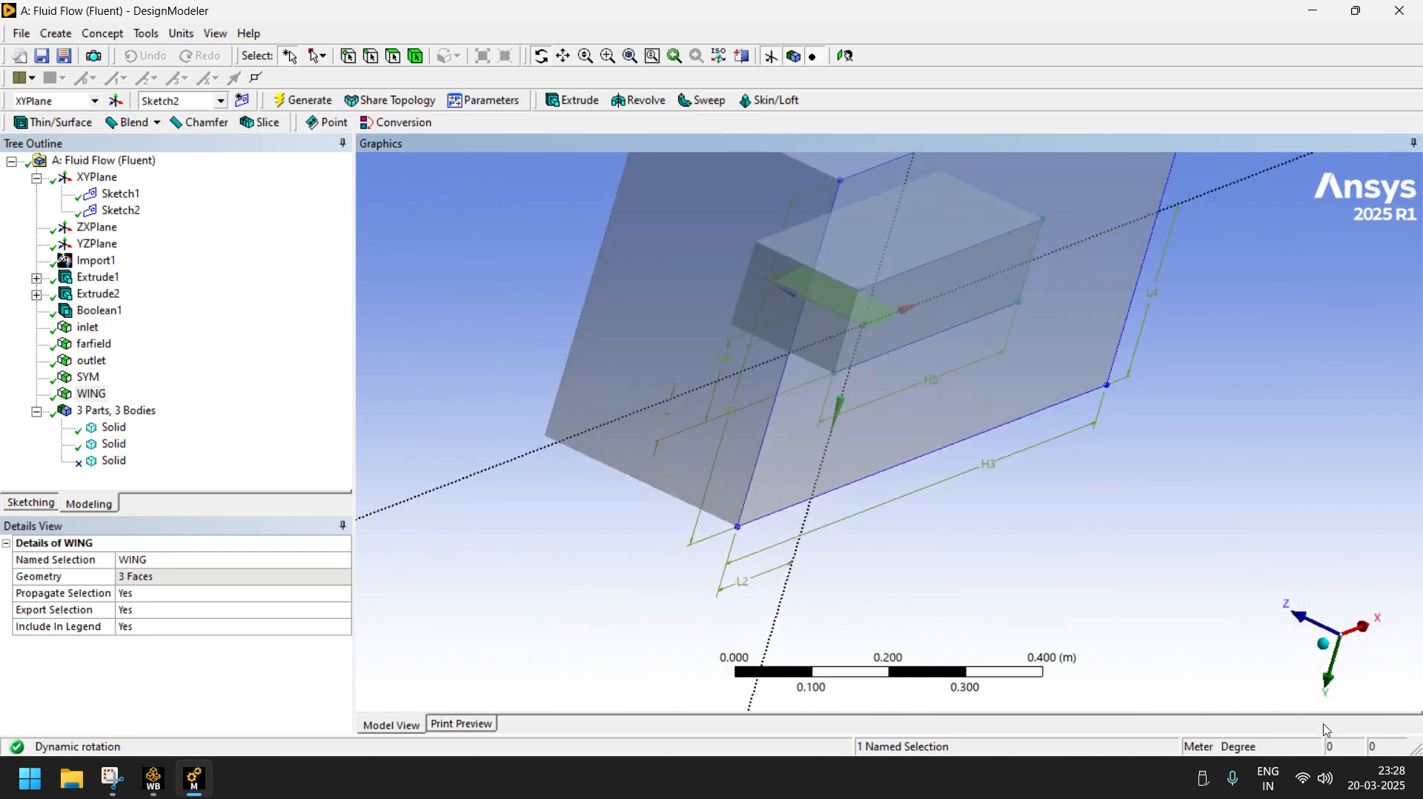
- Inspect the two flow domains and the wing from the axis-aligned side views and an angled view of the symmetry plane
left_click(1332, 680)
left_click(1341, 679)
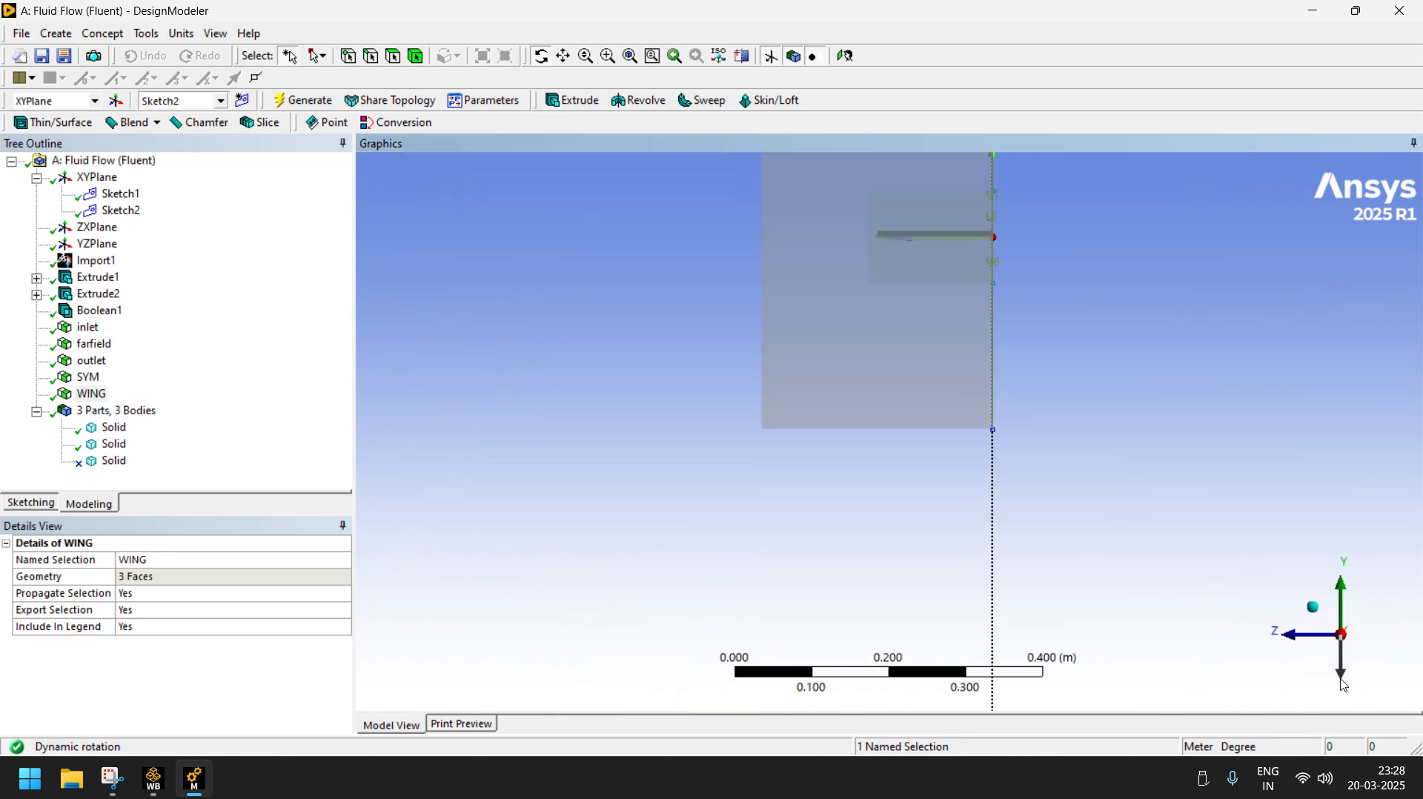
left_click(1291, 639)
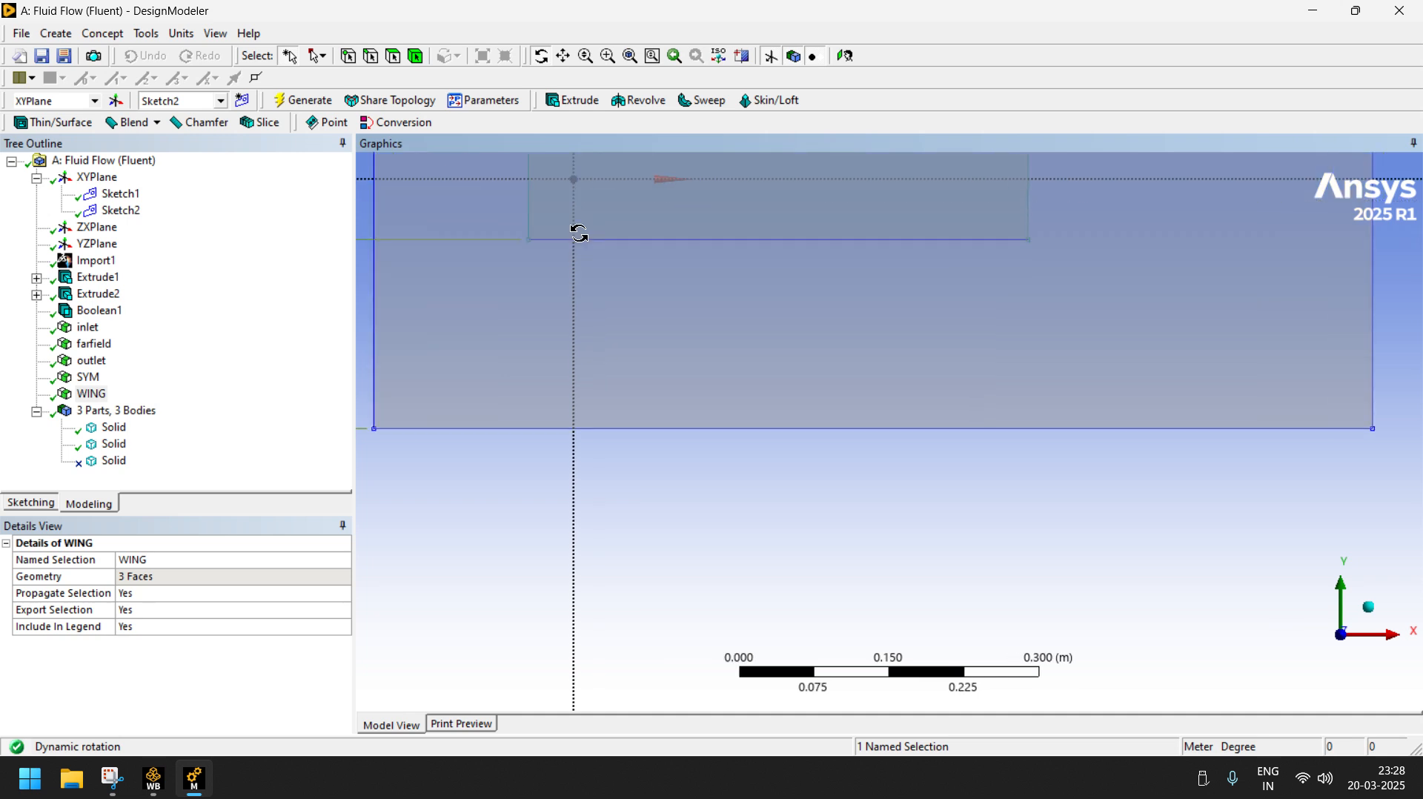
left_click(1392, 636)
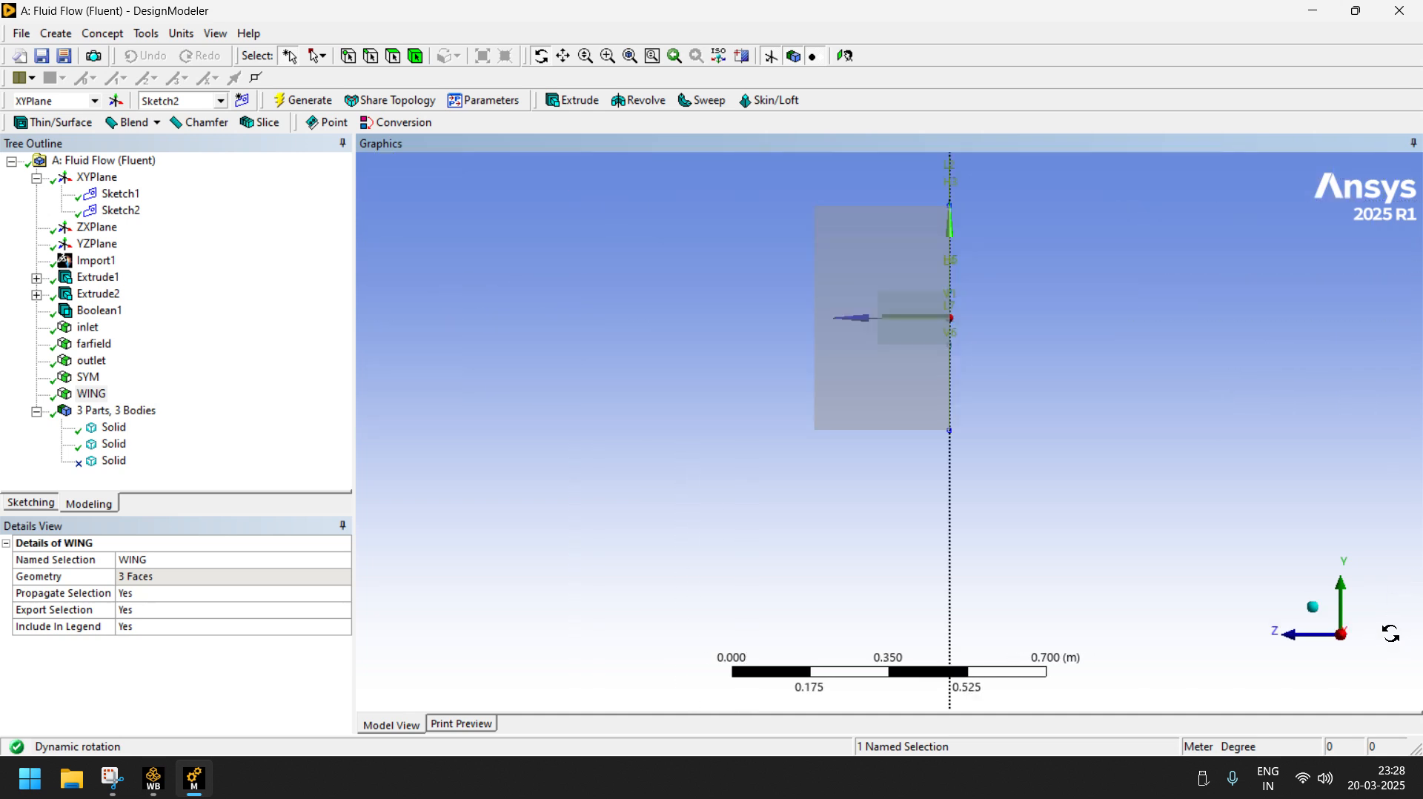
left_click(1391, 634)
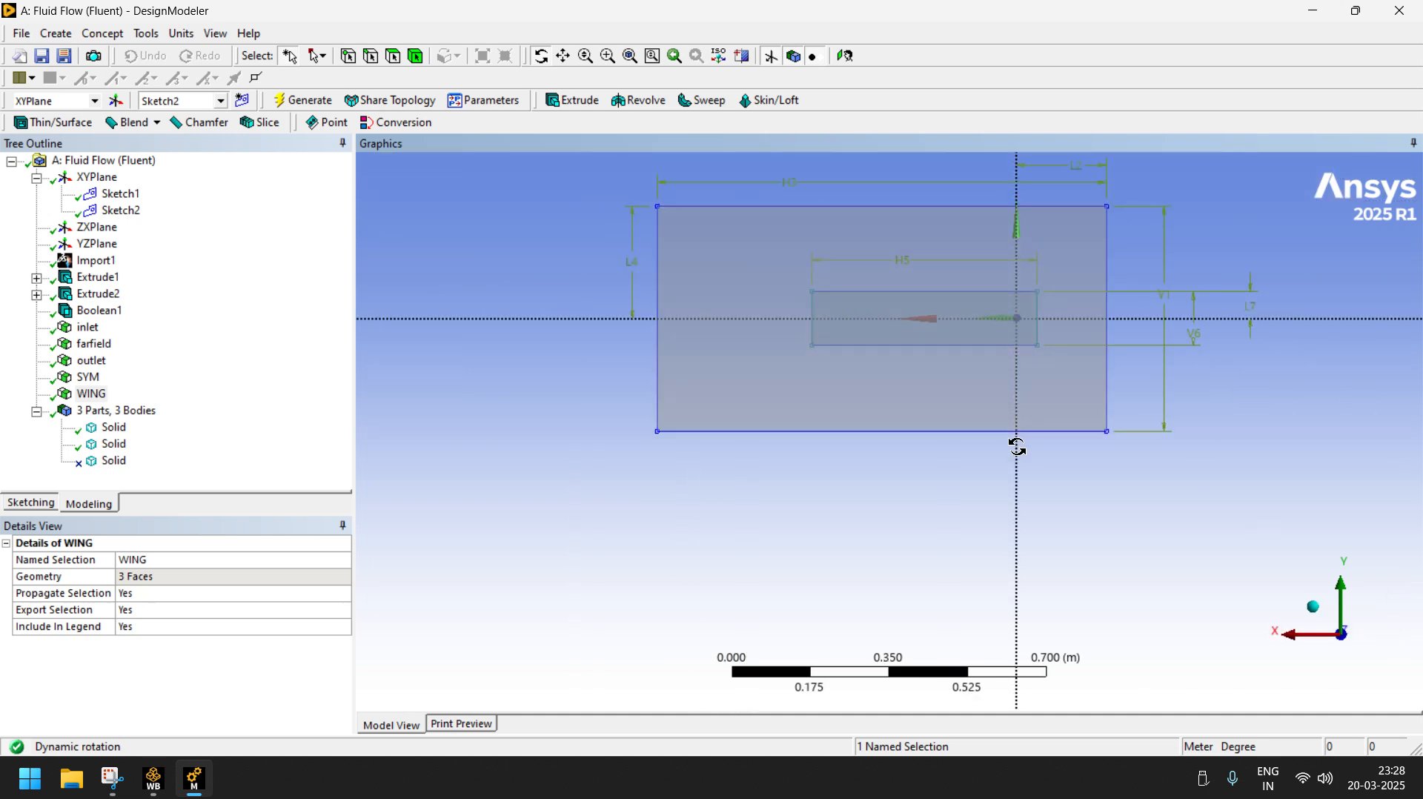
left_click_drag(1018, 447, 1064, 193)
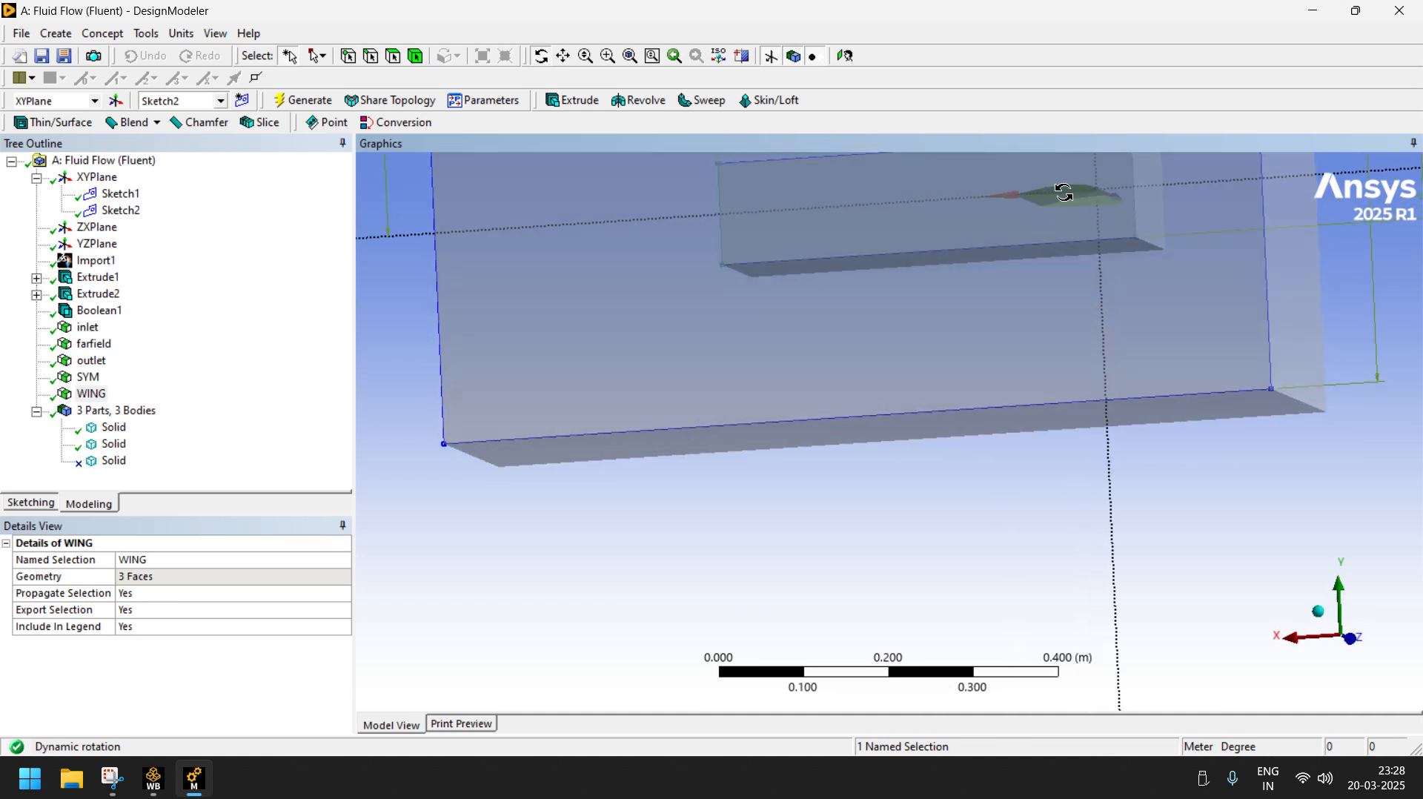
scroll(935, 293, "down", 5)
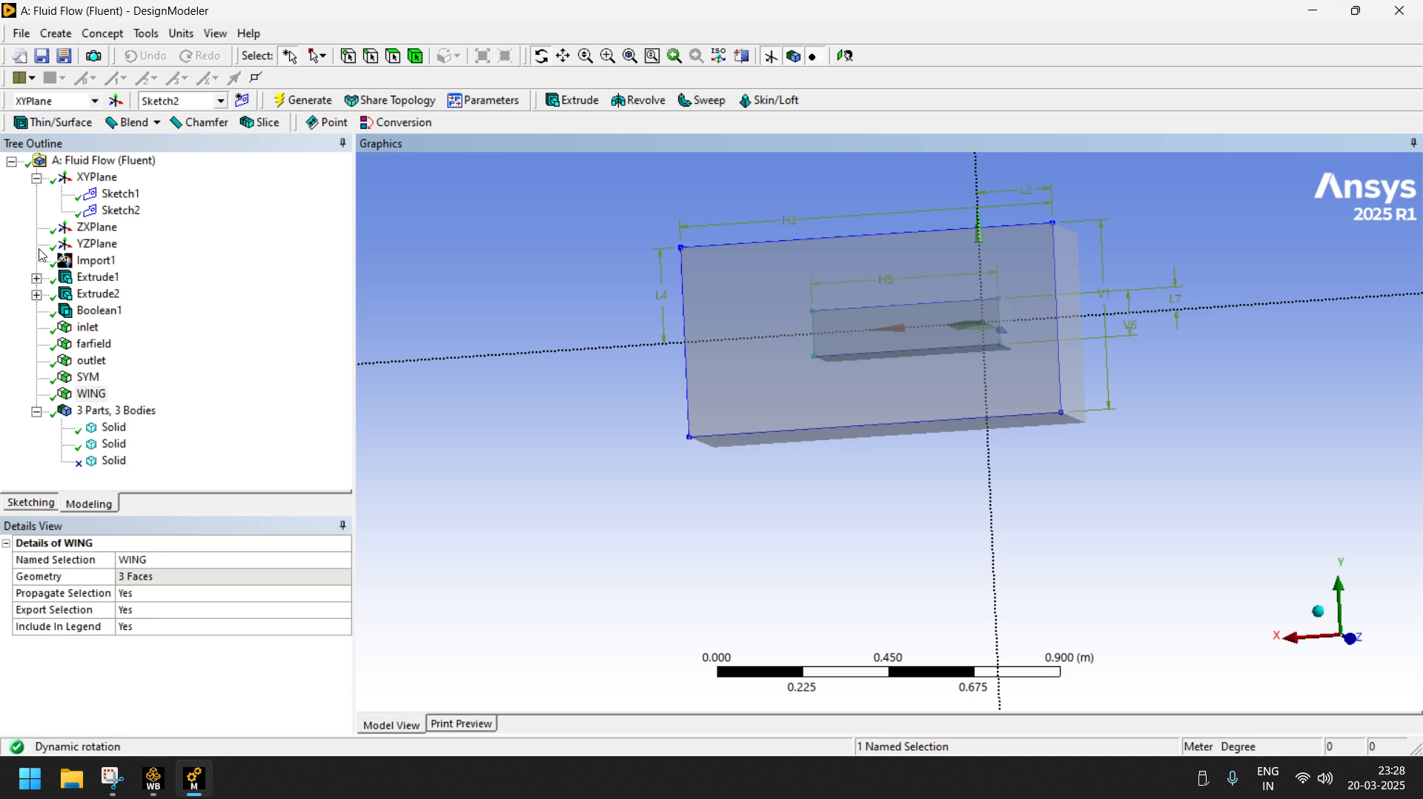
- Review the faces in the inlet, farfield, outlet, SYM and WING named selections one after another
left_click(86, 328)
left_click(92, 344)
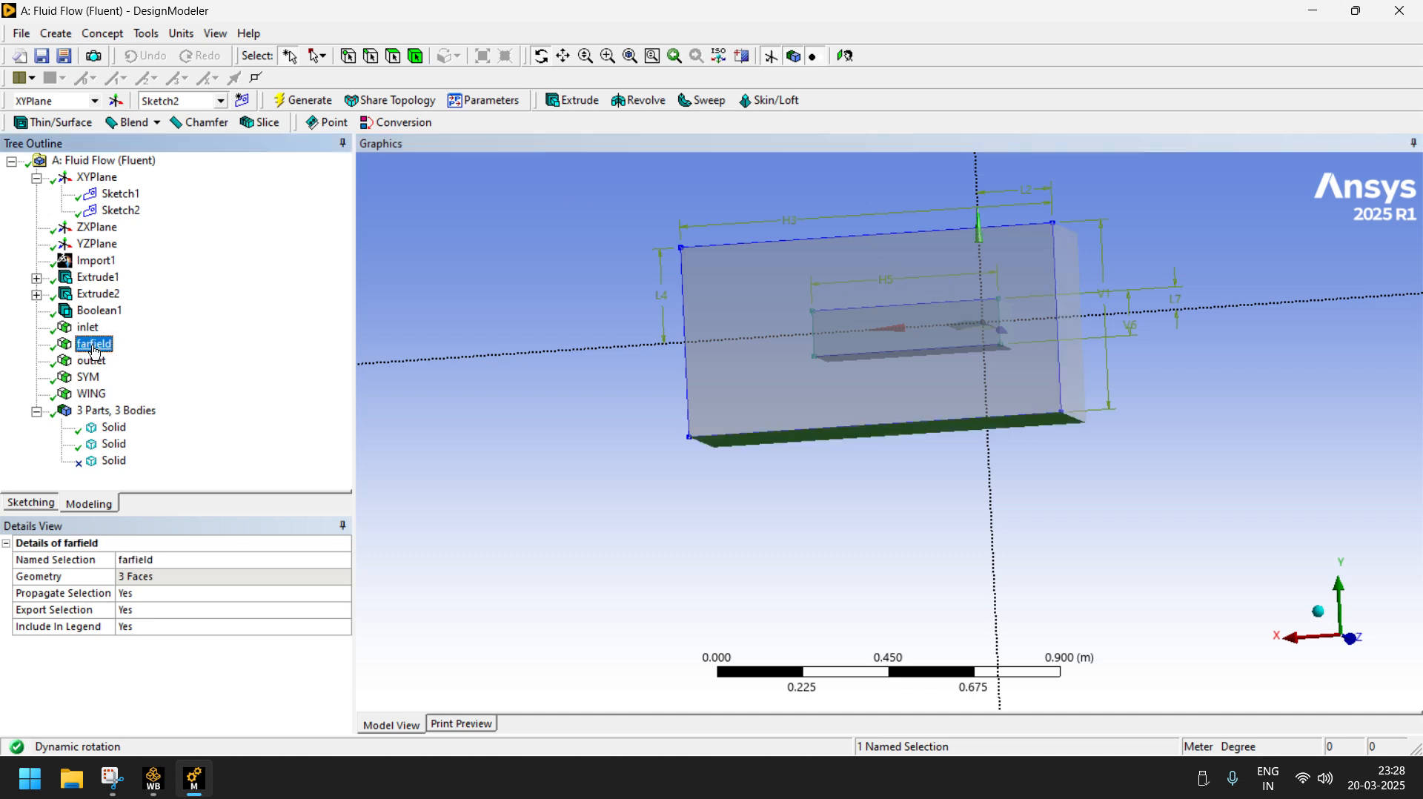
left_click(99, 361)
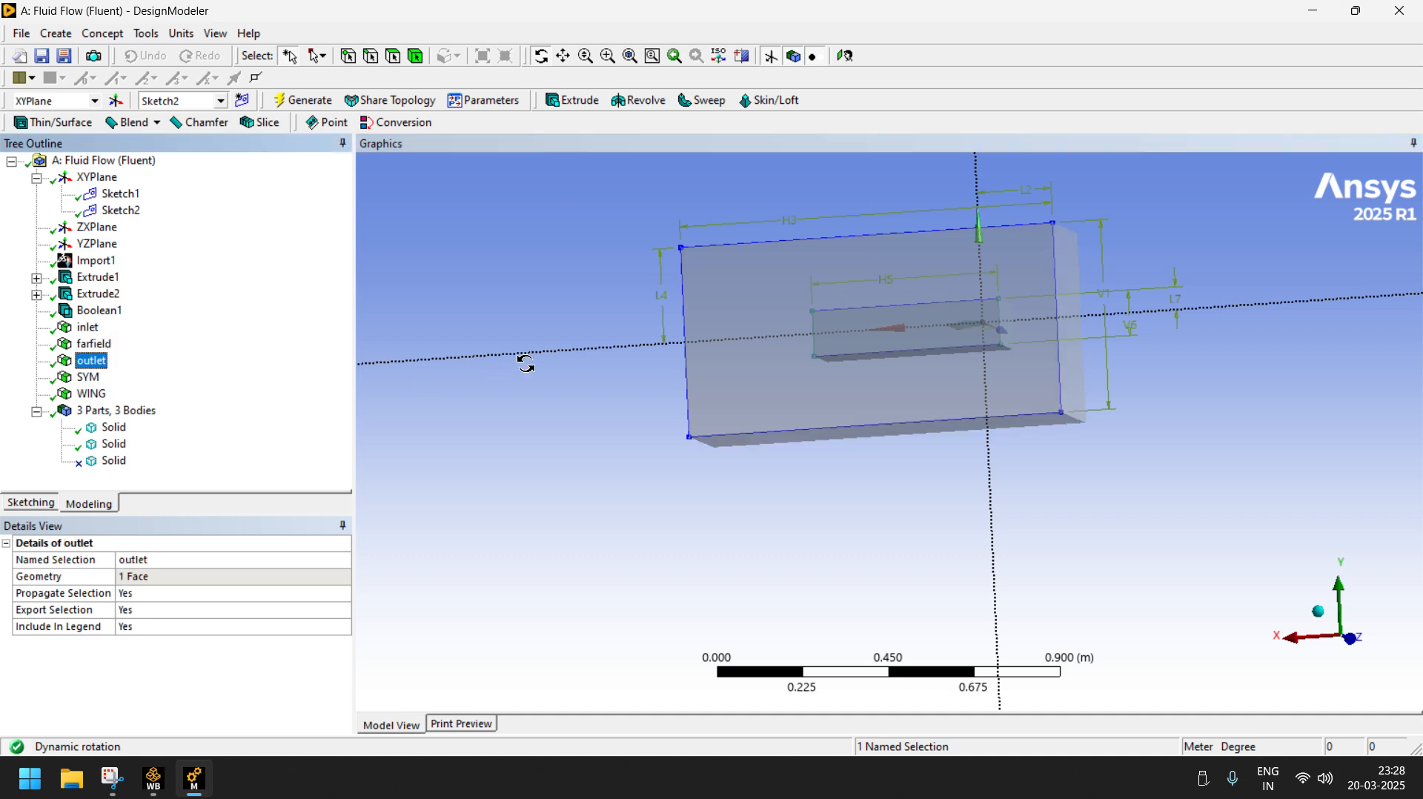
middle_click_drag(524, 358, 620, 345)
left_click(89, 380)
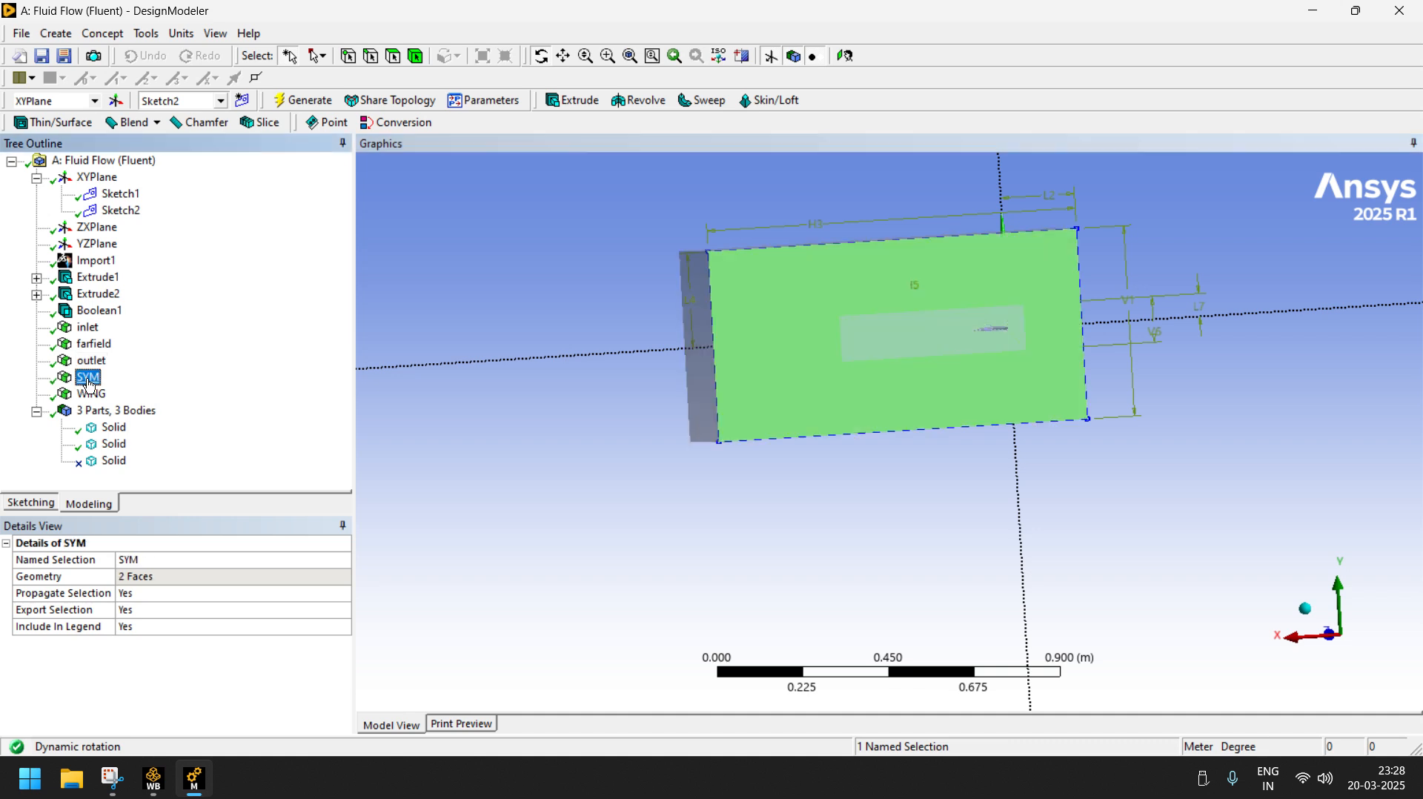
left_click(93, 394)
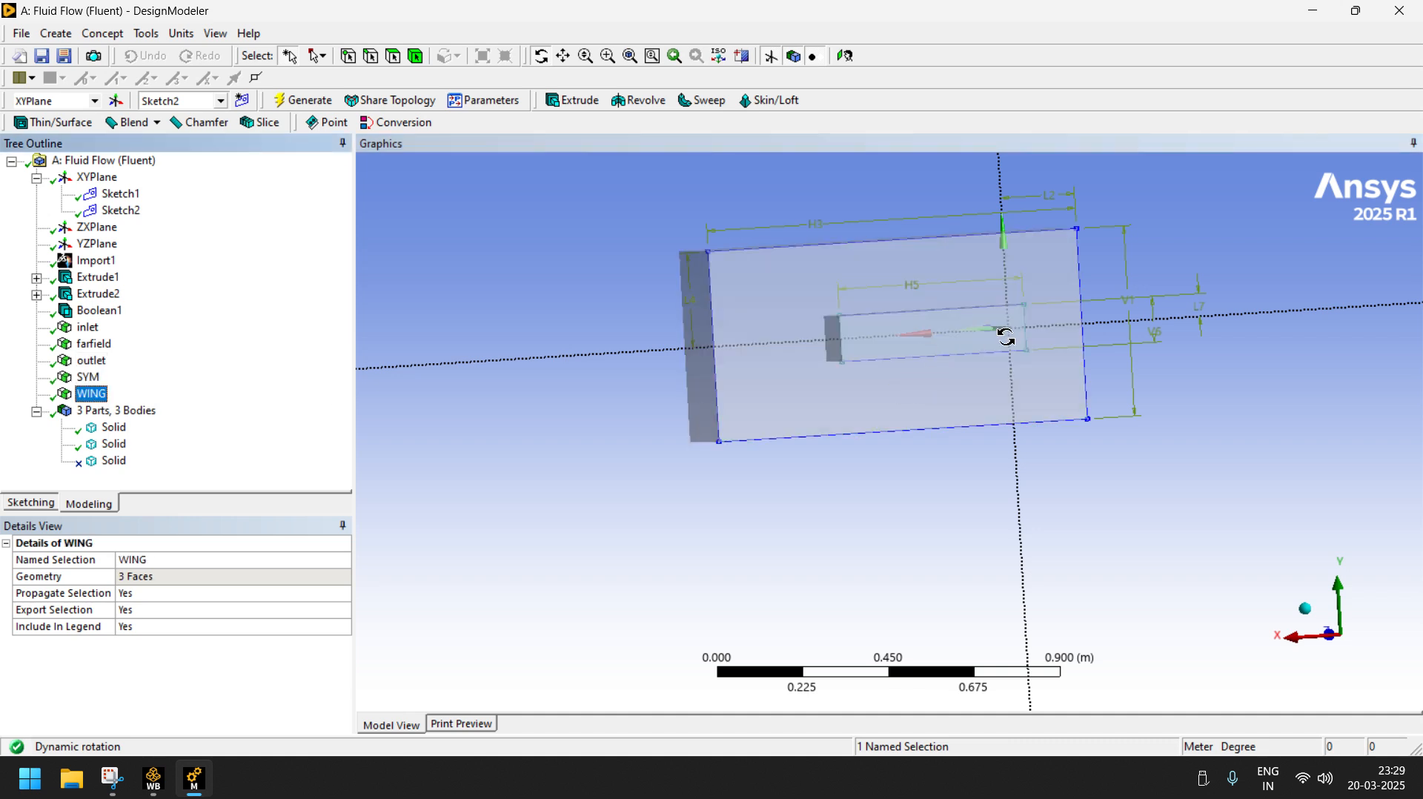
scroll(1010, 312, "up", 3)
scroll(1023, 265, "down", 5)
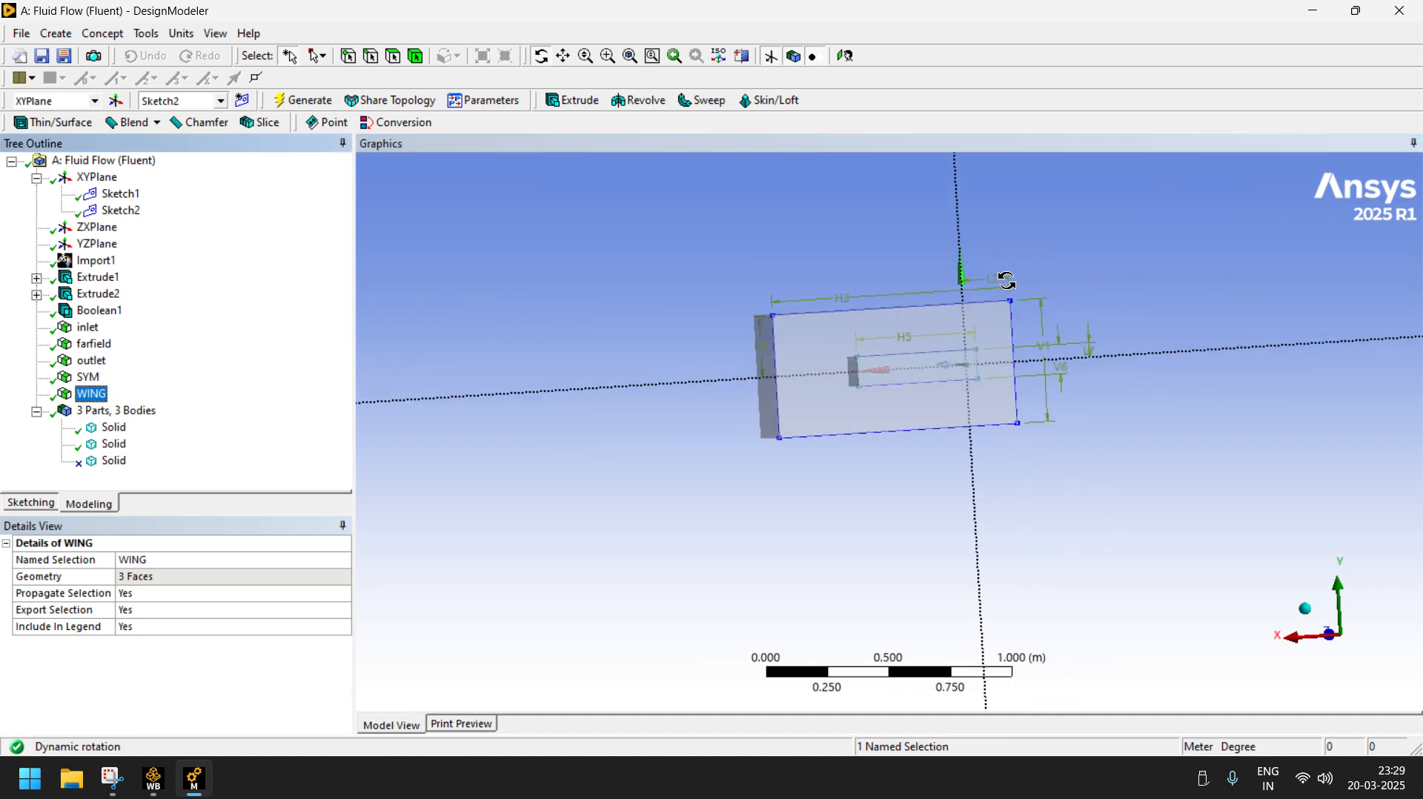
- Regenerate the geometry, leave DesignModeler and open the Fluid Flow (Fluent) system's Mesh cell in Ansys Meshing
left_click(301, 101)
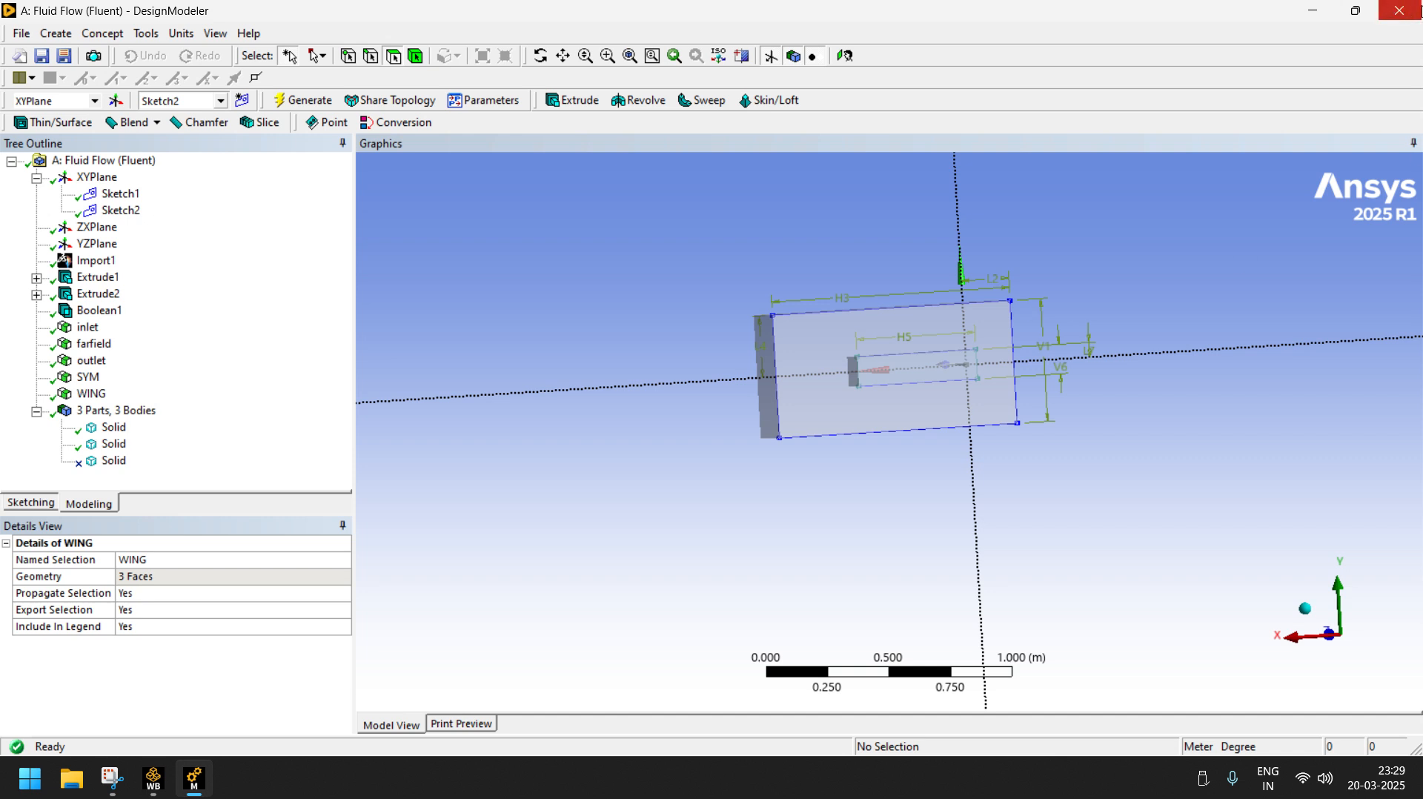
left_click(1416, 14)
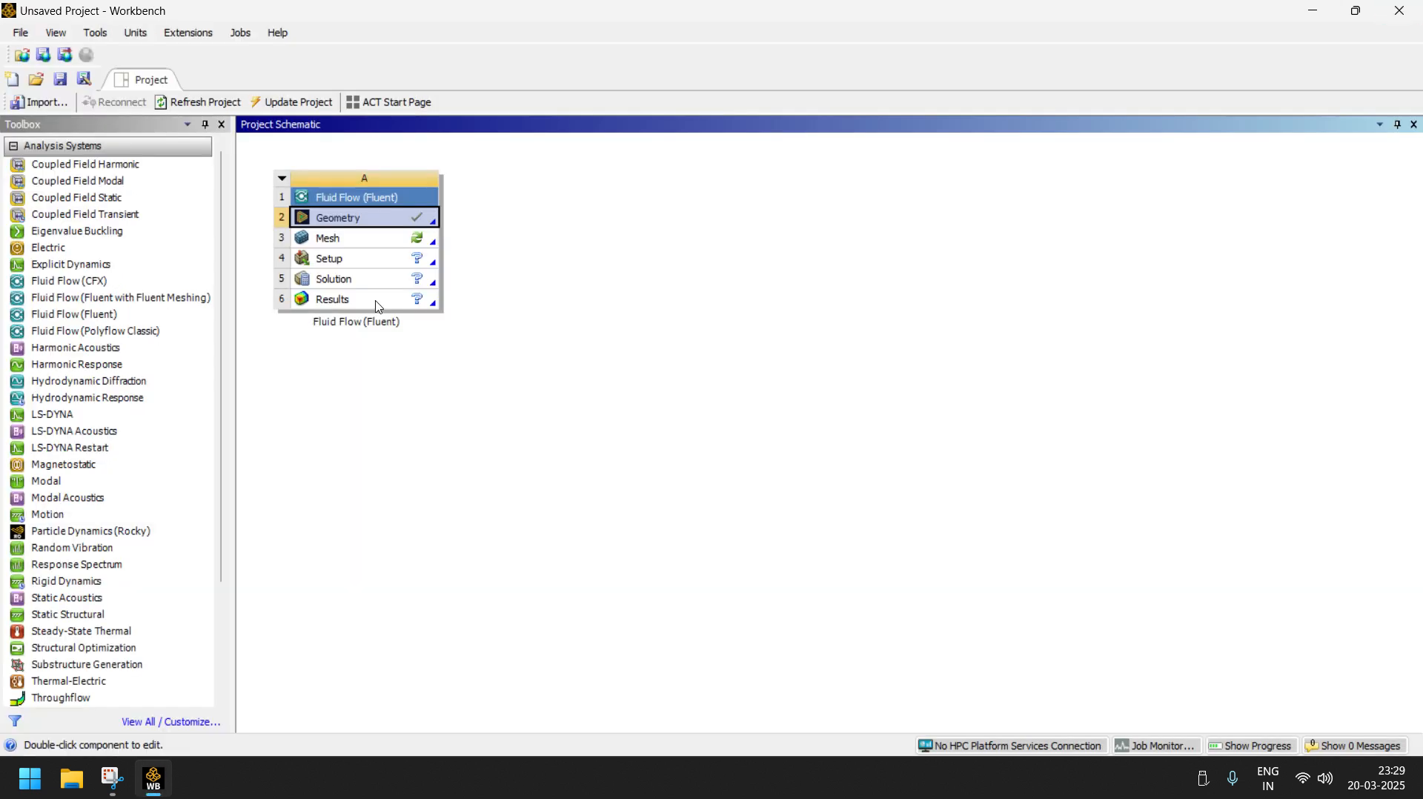
right_click(376, 250)
left_click(478, 248)
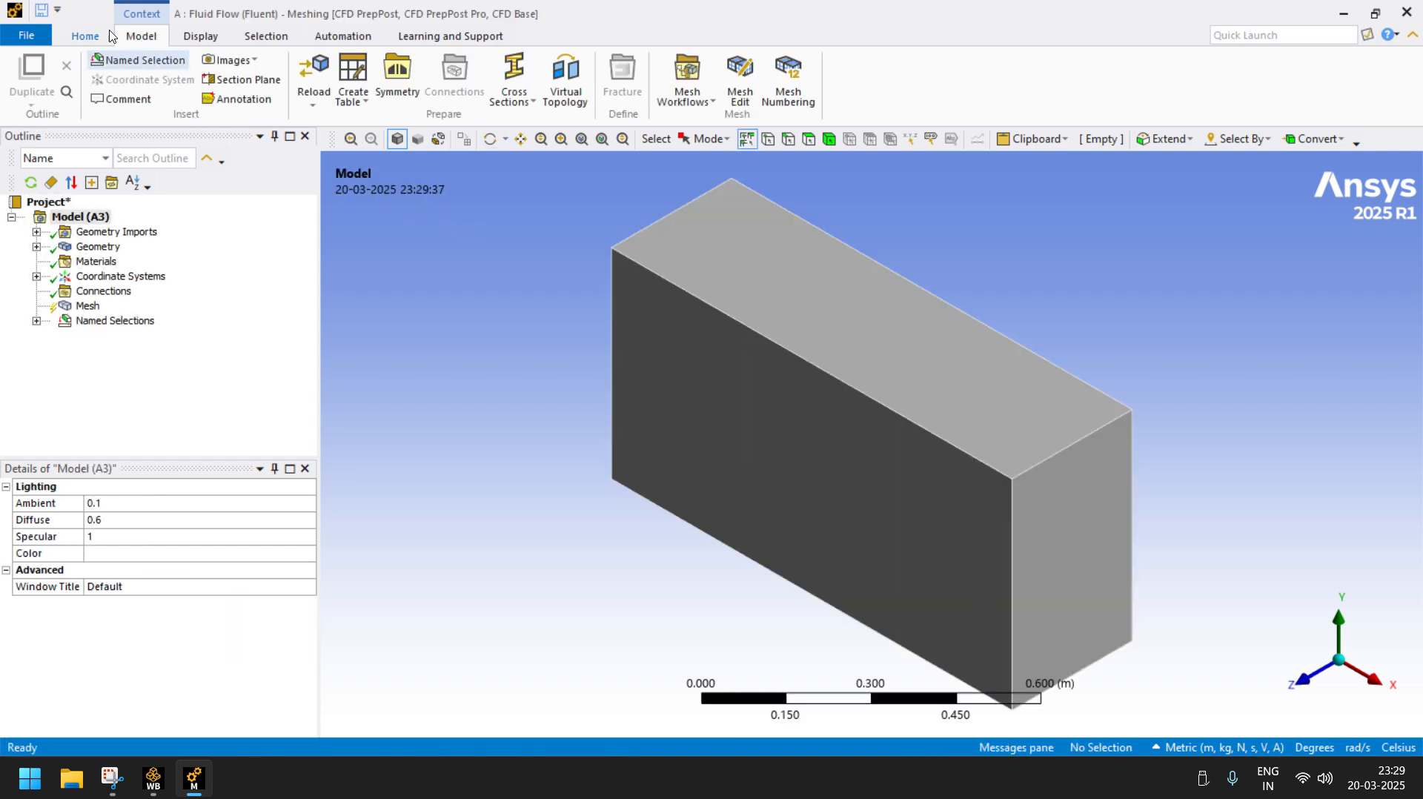
- Generate the mesh with the default settings and display it on the flow domain
left_click(84, 37)
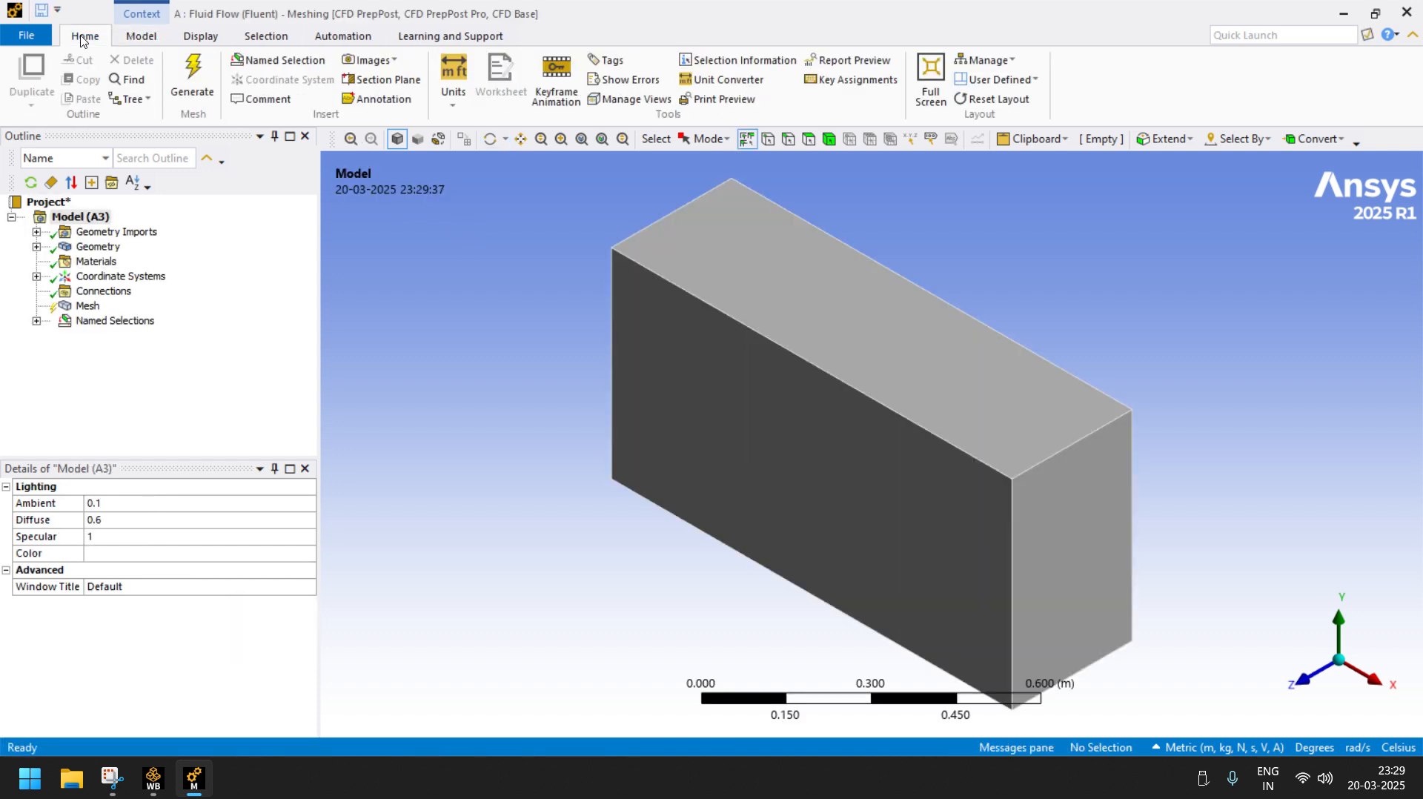
left_click(192, 78)
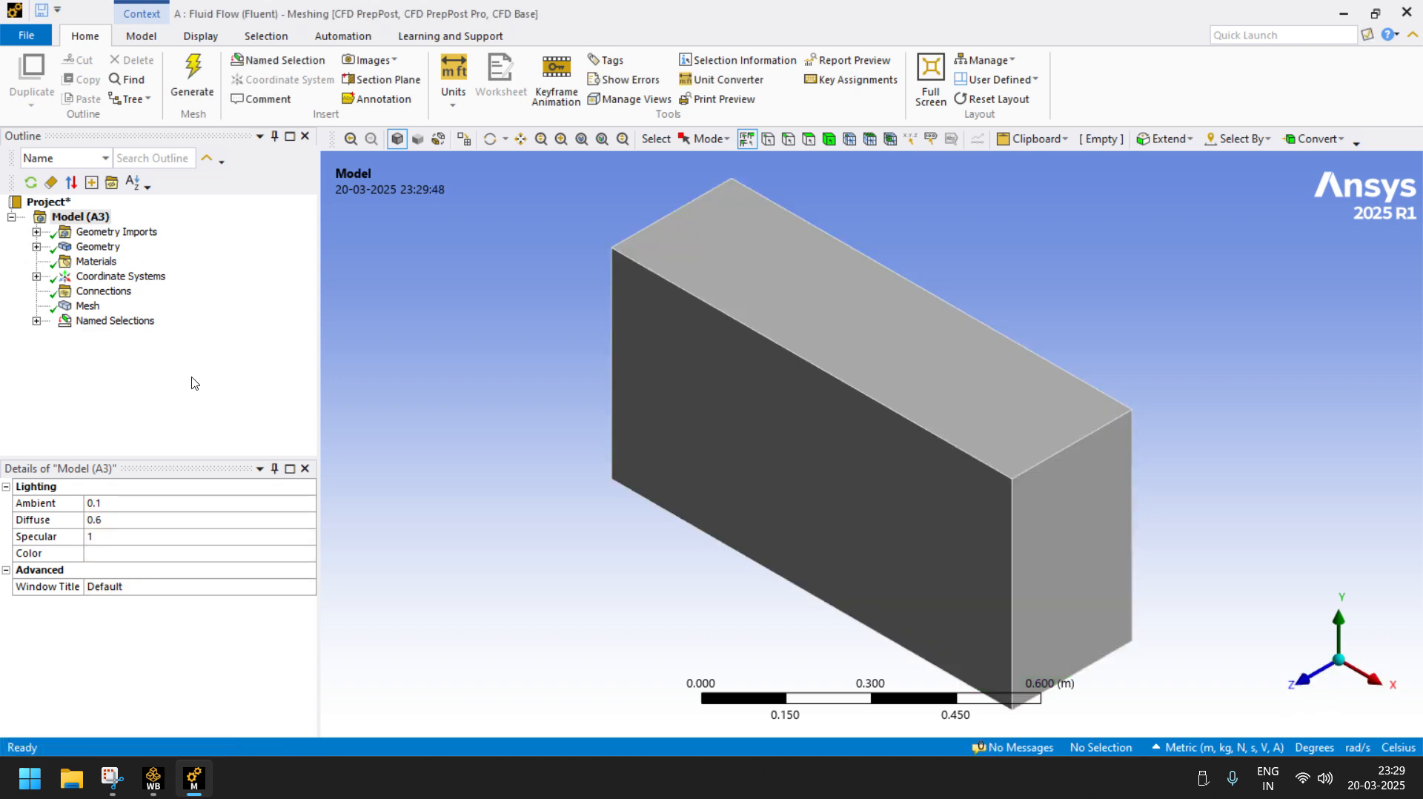
left_click(88, 305)
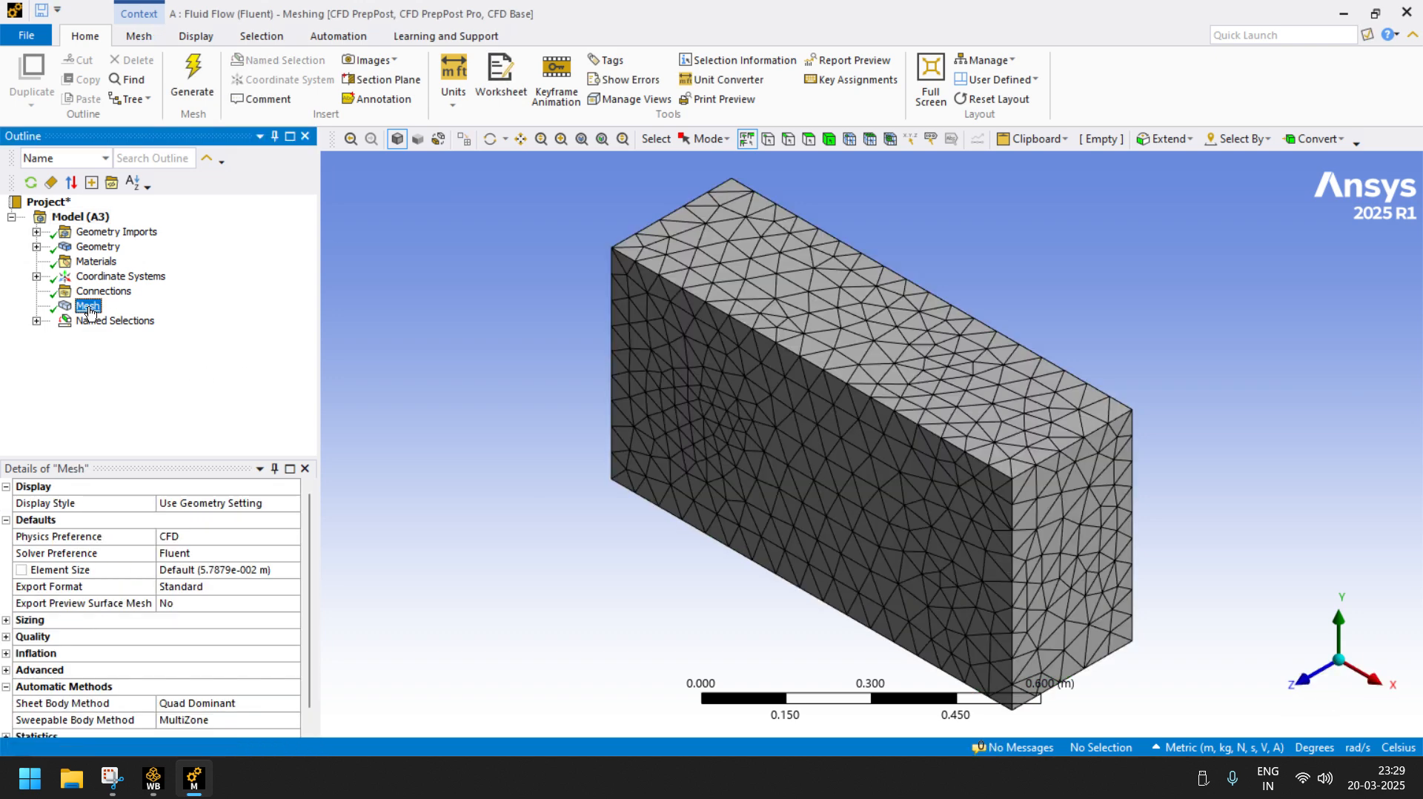
- Examine the mesh around the airfoil on the symmetry plane and check the node and element counts in the mesh statistics
left_click(1376, 682)
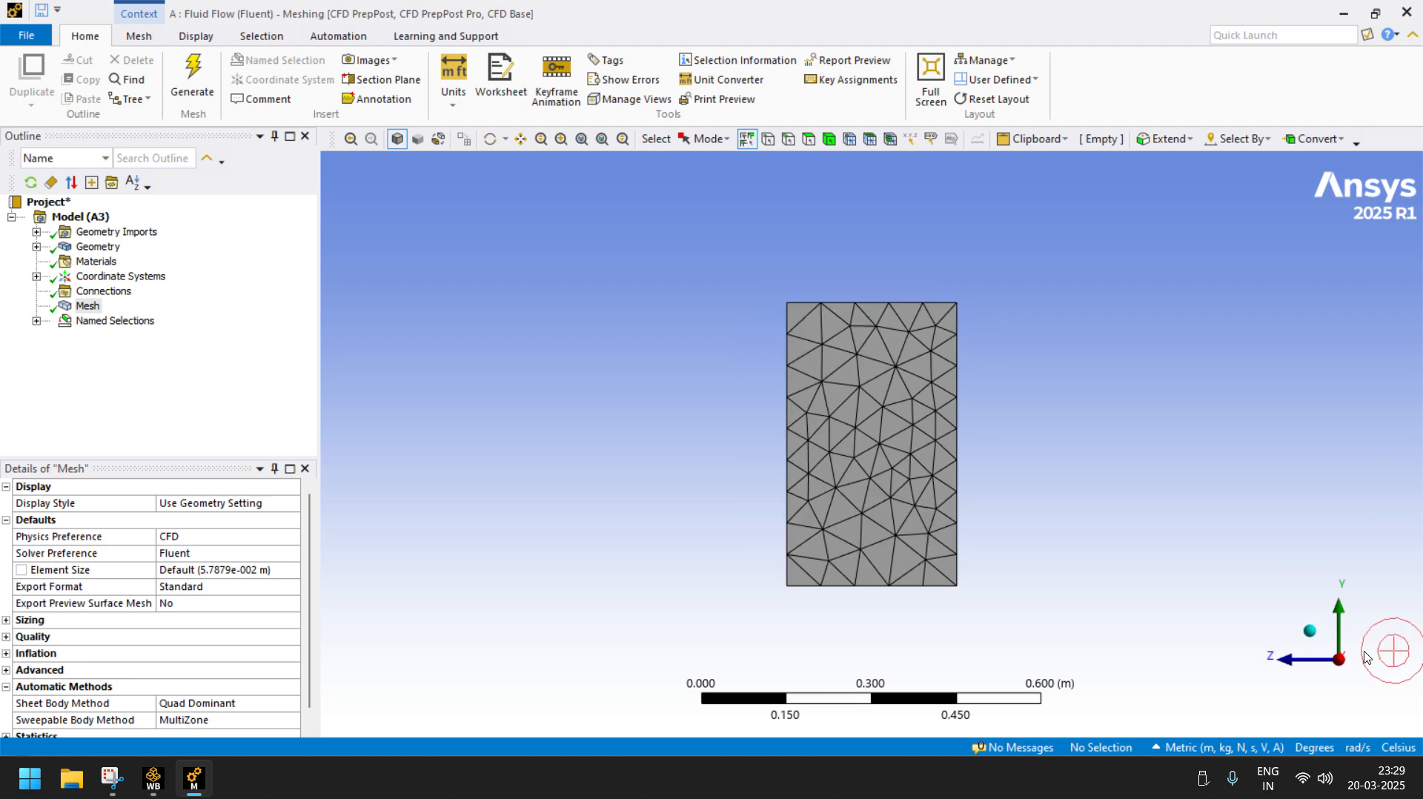
left_click(1390, 658)
scroll(1104, 423, "up", 3)
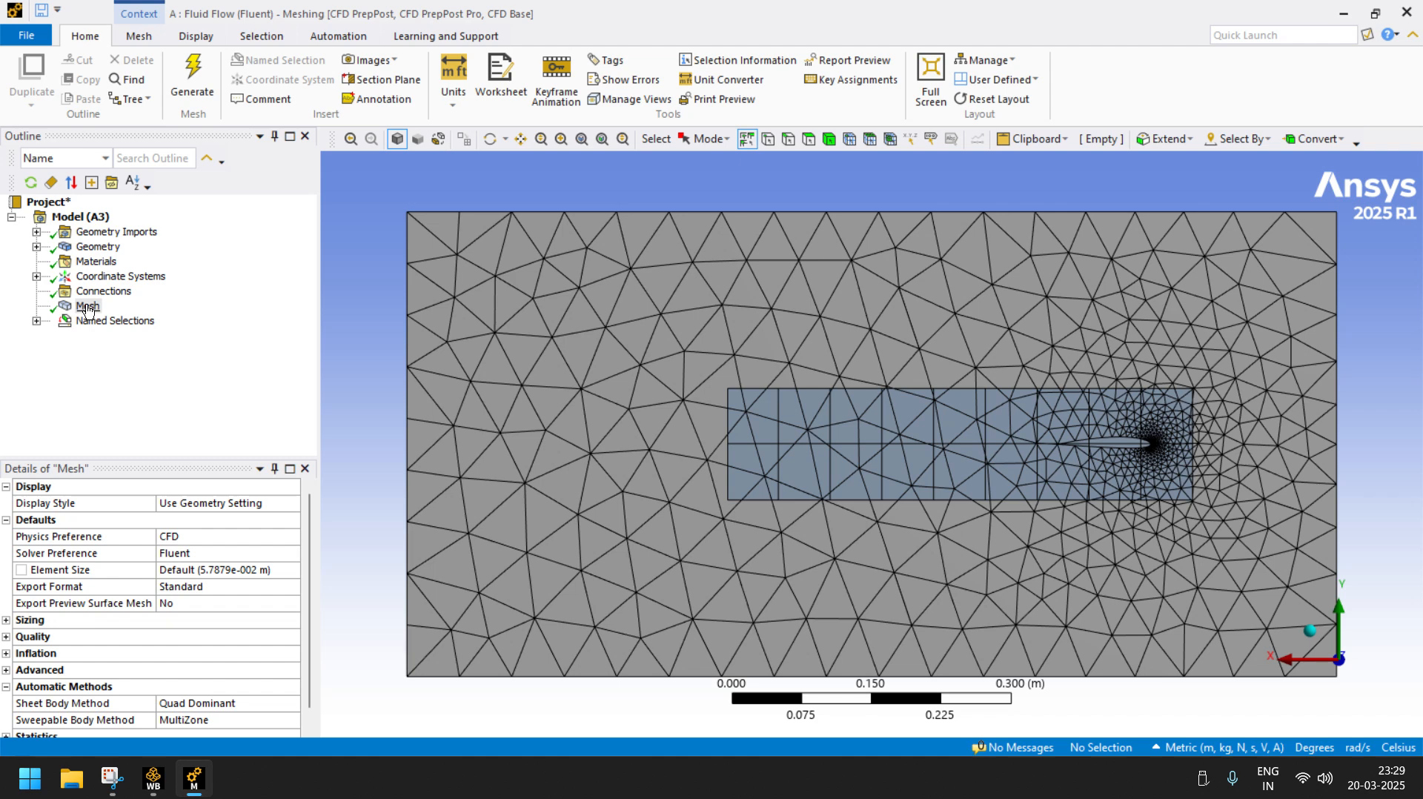
scroll(68, 613, "down", 1)
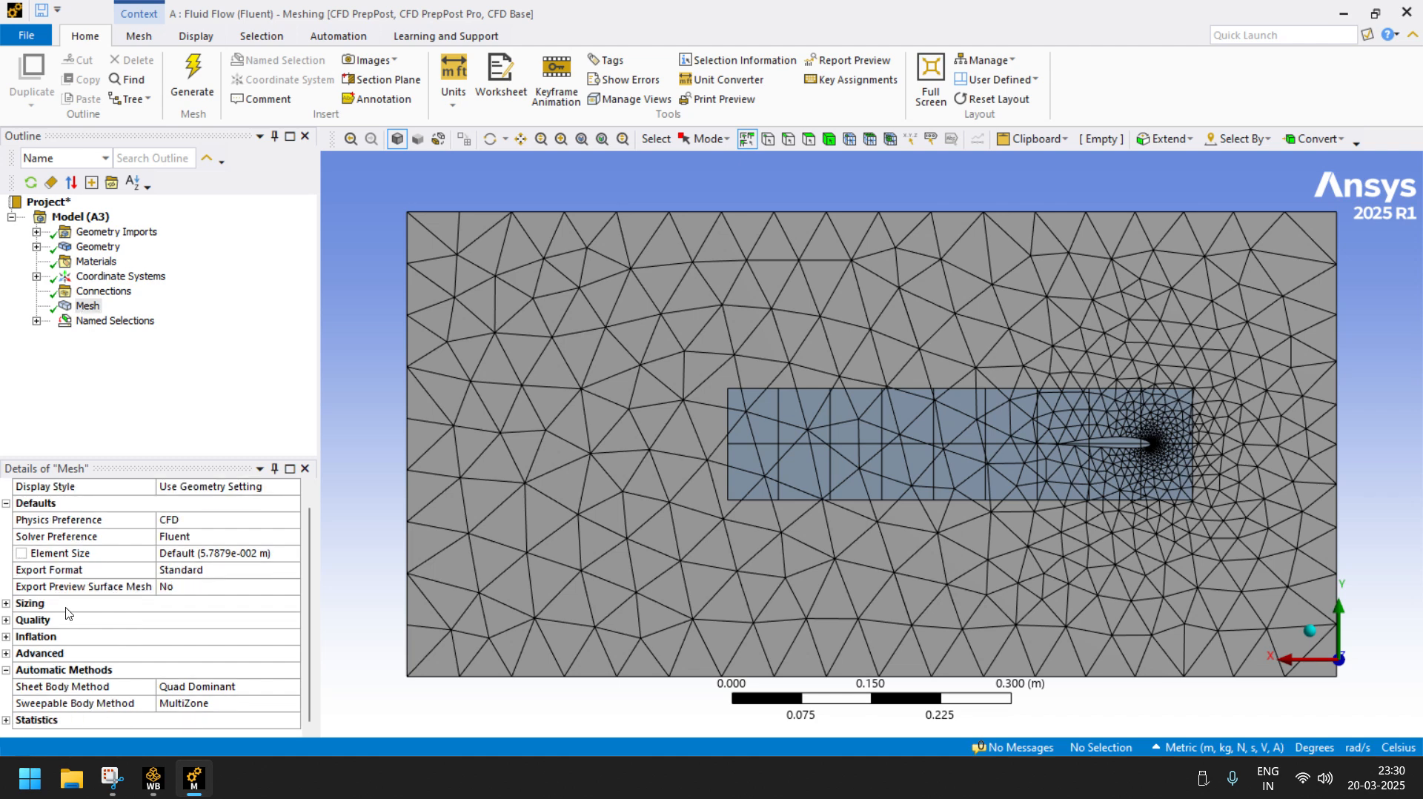
left_click(6, 721)
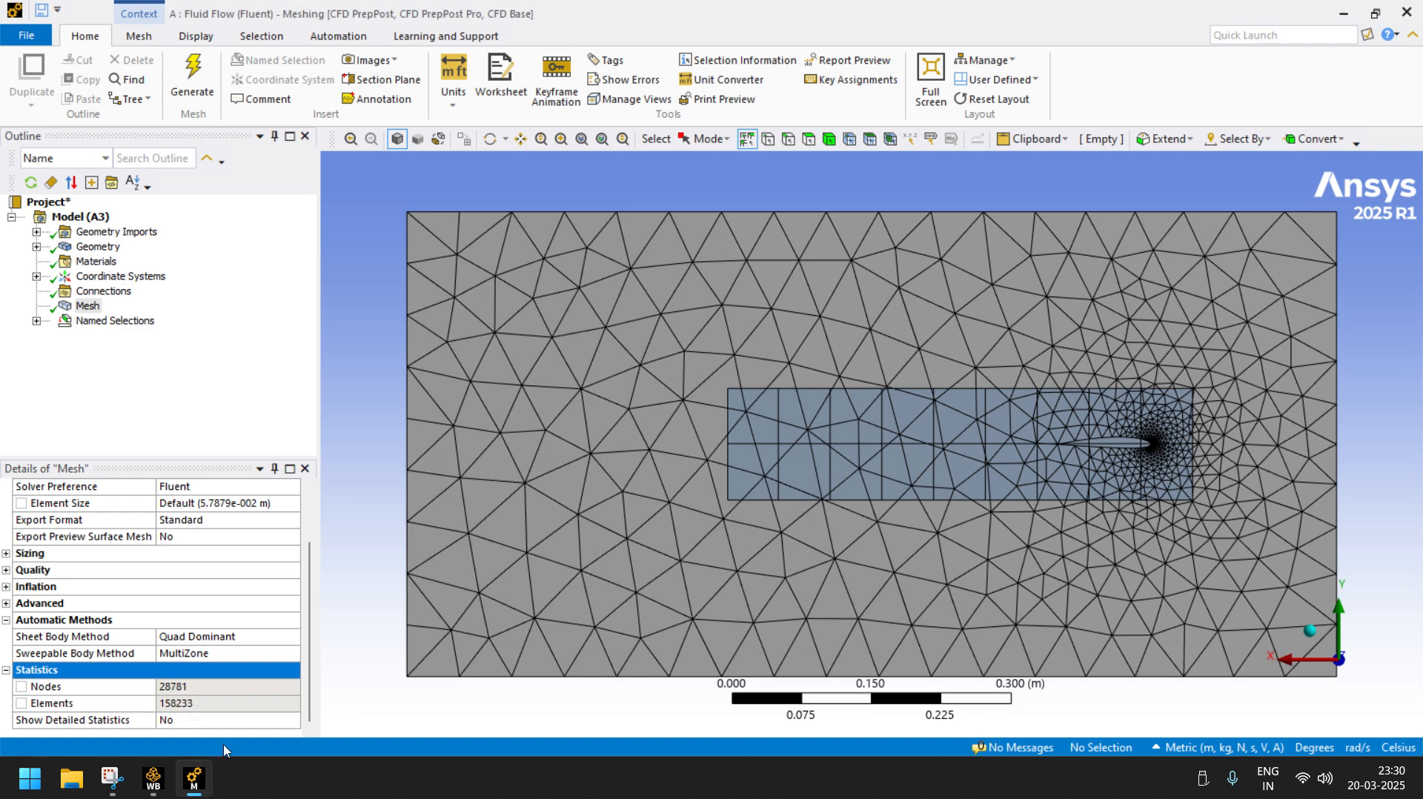
- Insert a Face Meshing control into the mesh
right_click(87, 306)
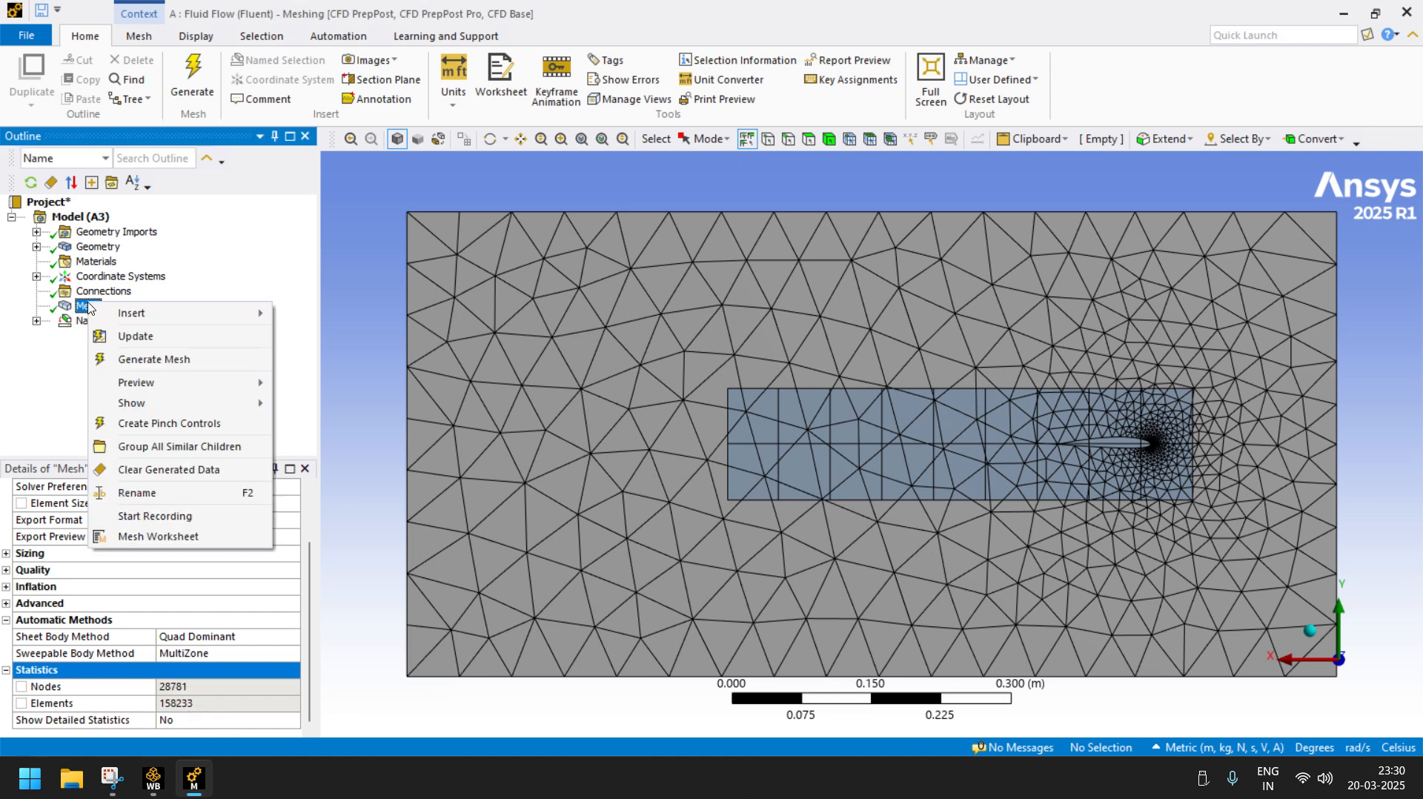
mouse_move(148, 313)
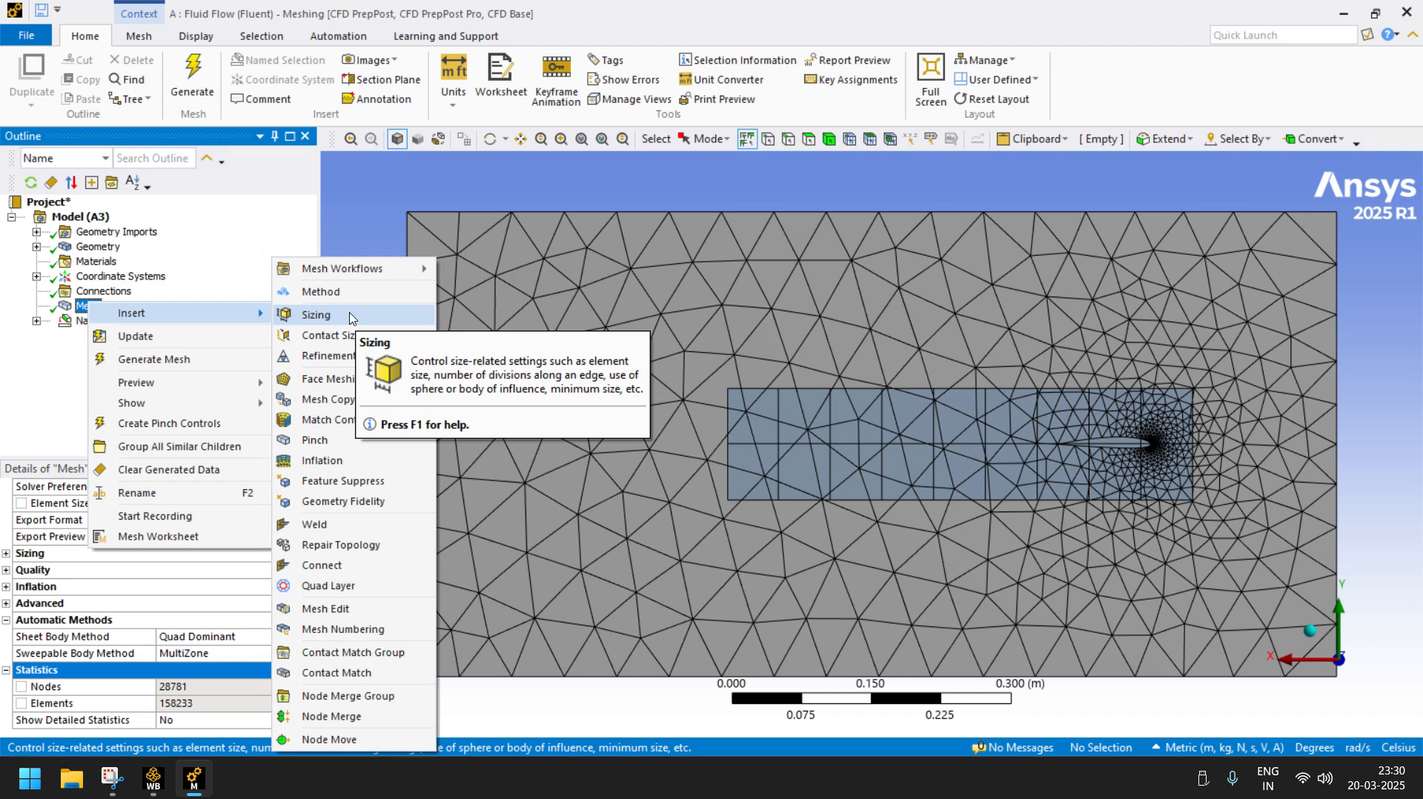
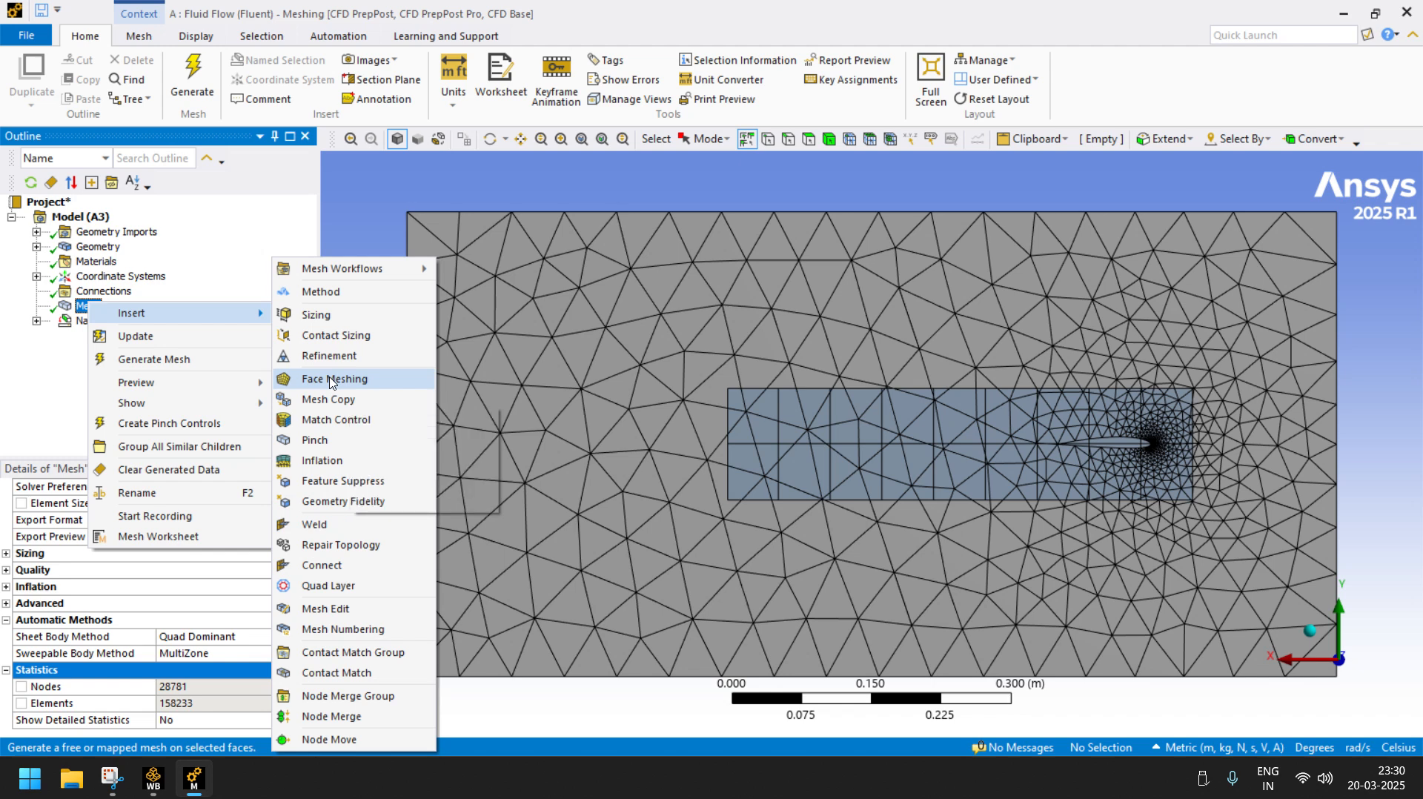
left_click(331, 379)
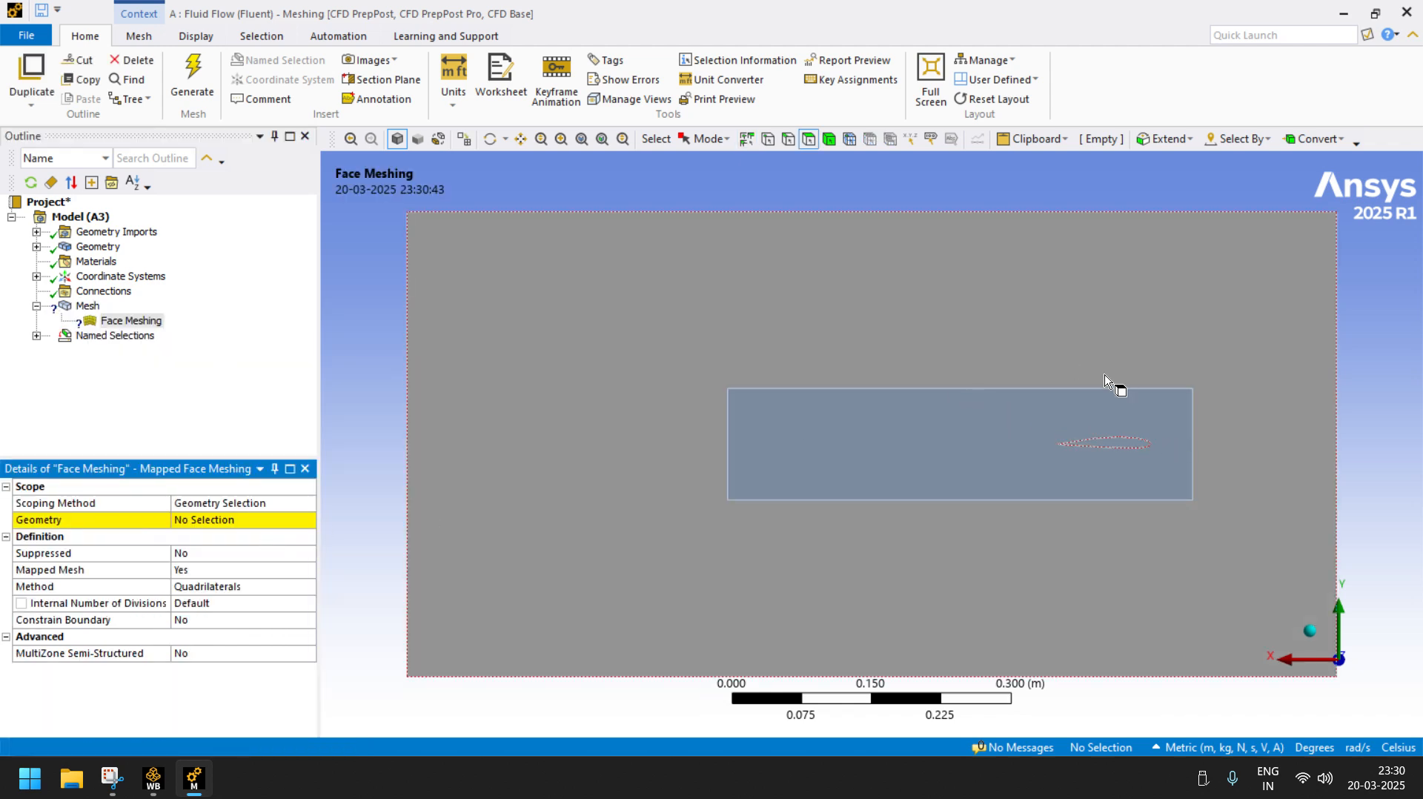
- Select the wing's upper surface for the face meshing, leaving out the inner domain's symmetry face in front of it
left_click(489, 139)
left_click_drag(997, 406, 1134, 371)
scroll(1173, 377, "up", 3)
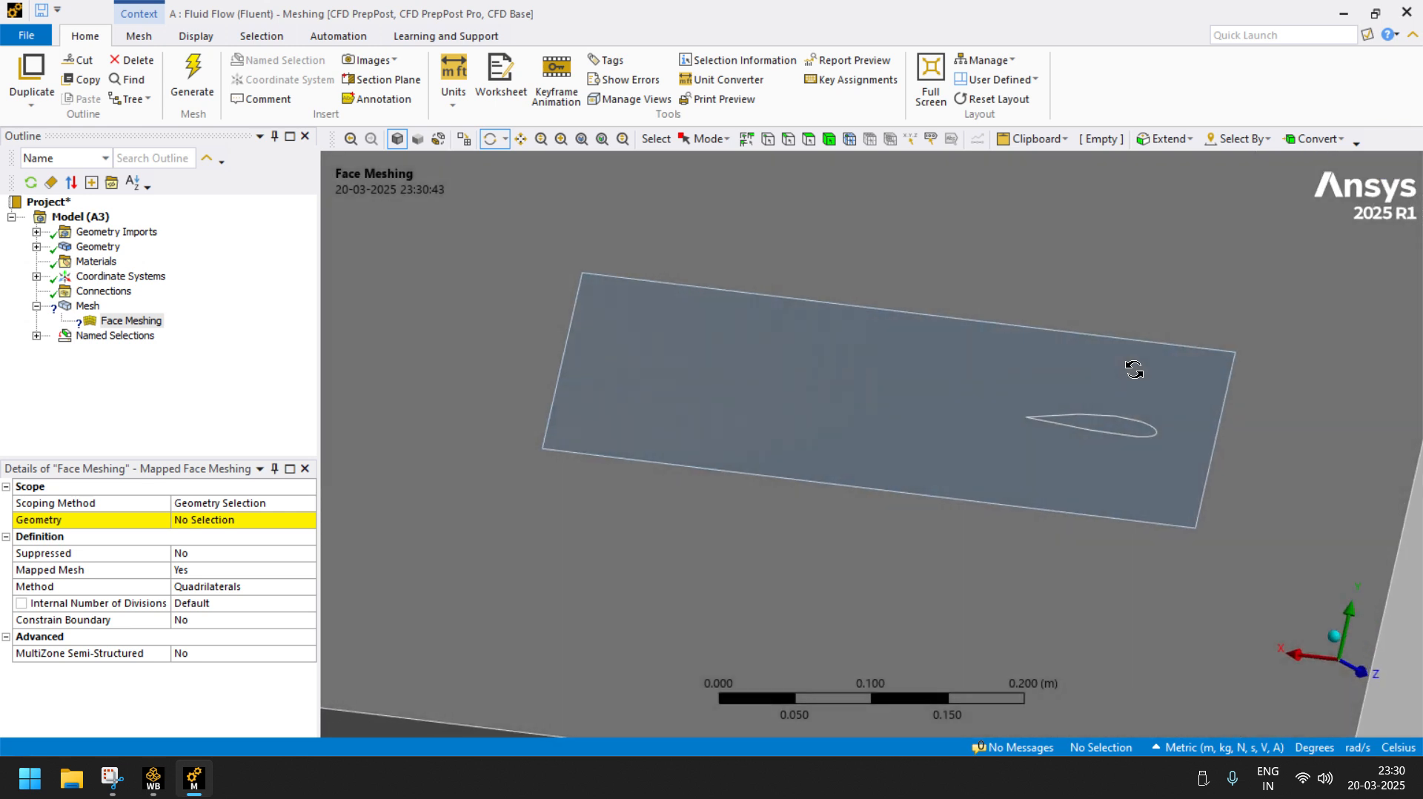
left_click(808, 140)
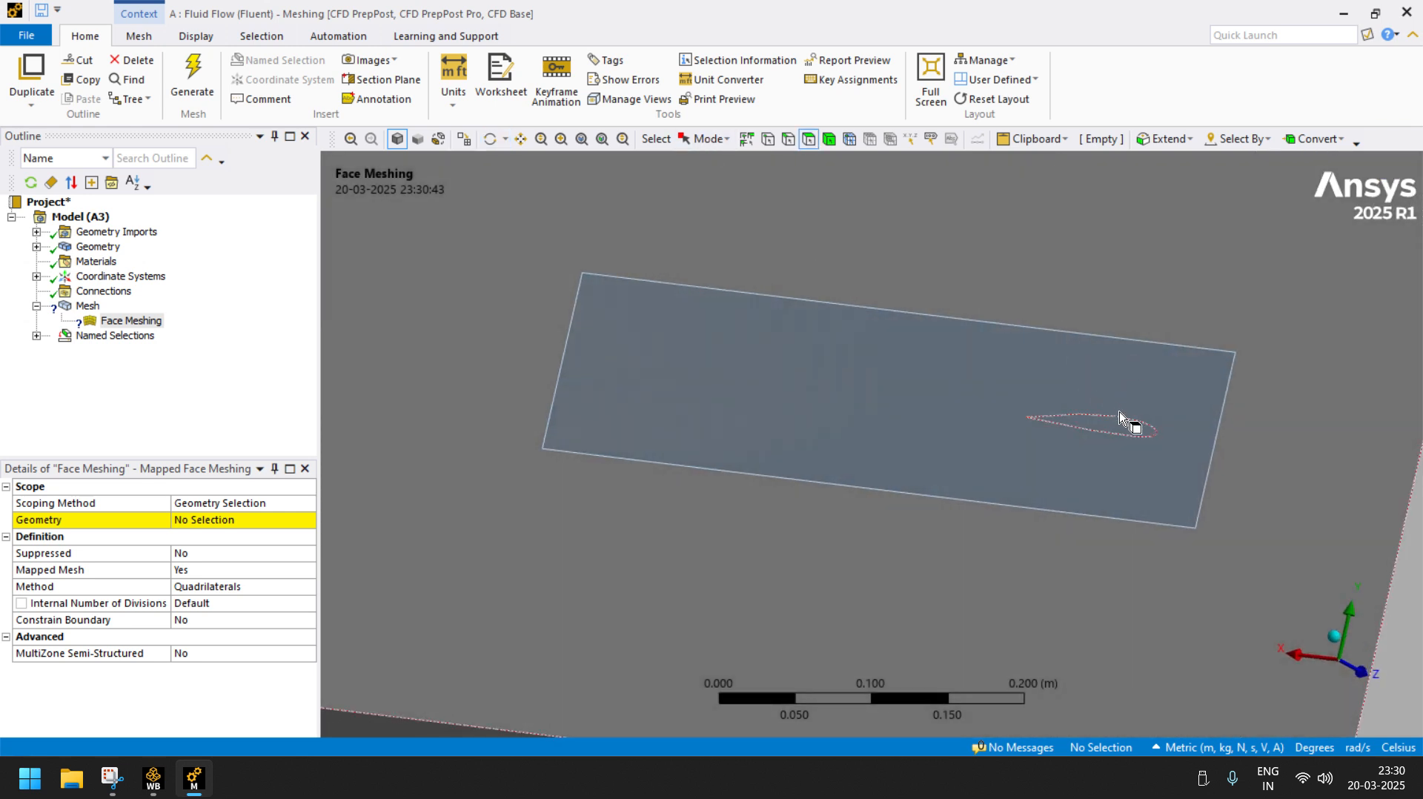
left_click(1122, 429)
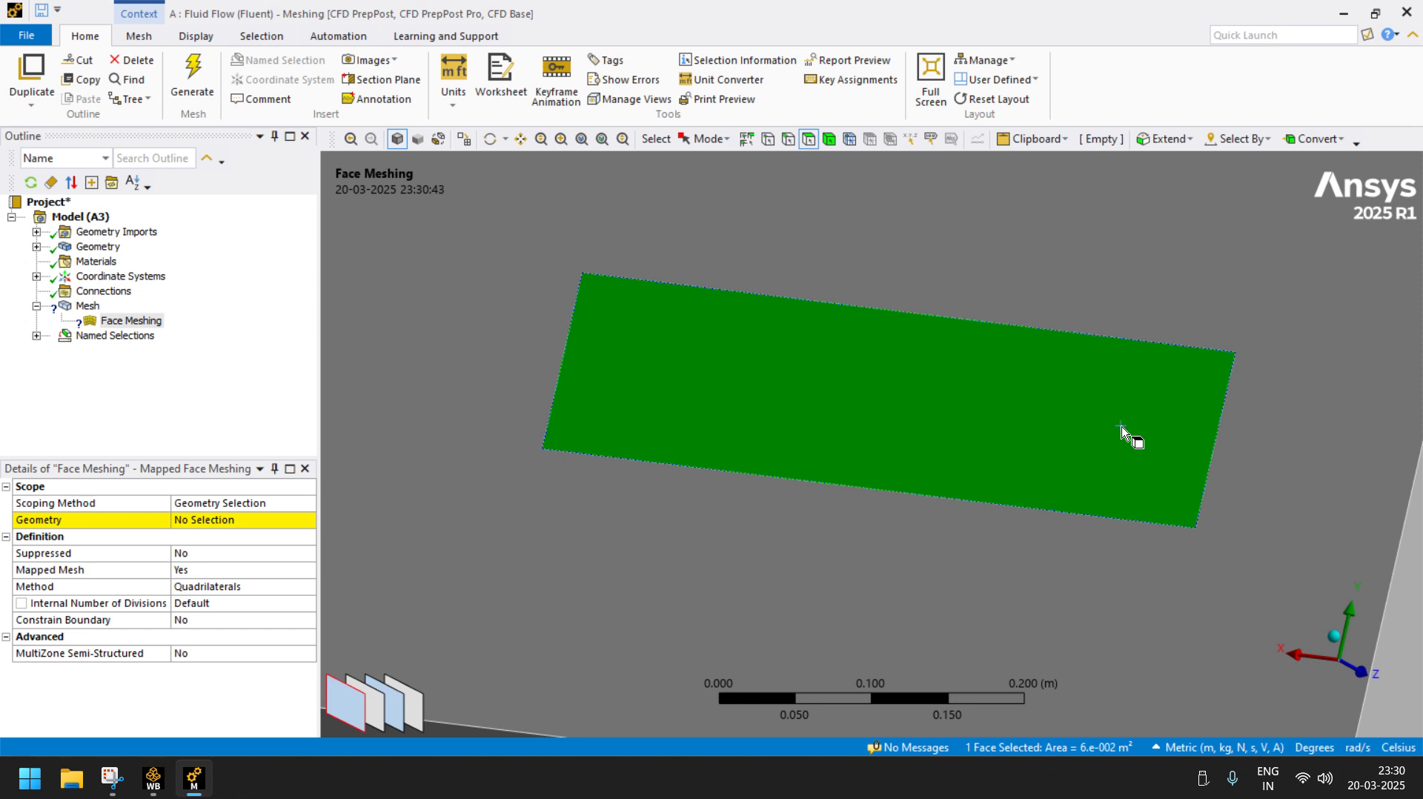
left_click(381, 703, "ctrl")
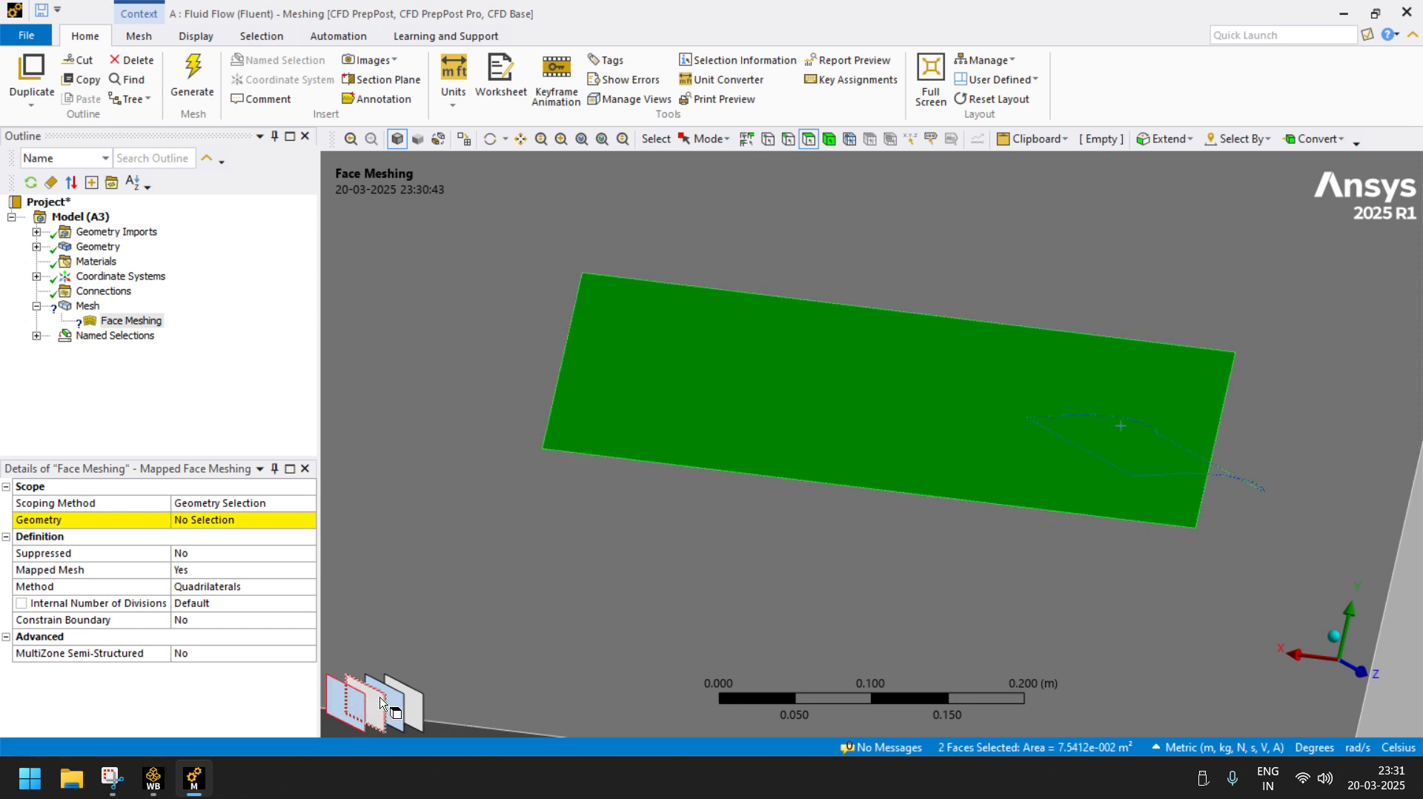
left_click(346, 703, "ctrl")
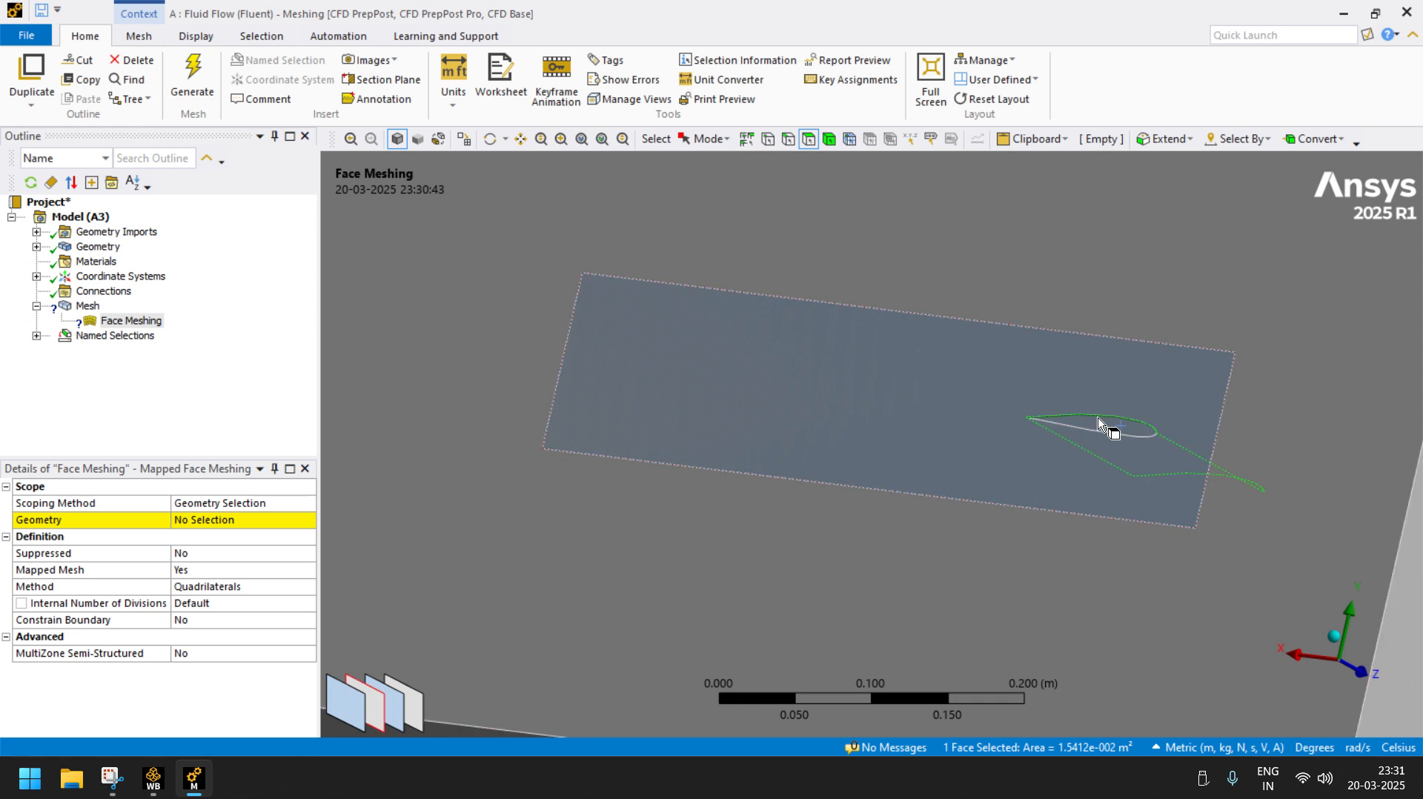
- Add the wing's lower surface to the face meshing selection and exclude the overlapping symmetry face
left_click(490, 138)
left_click_drag(572, 181, 899, 339)
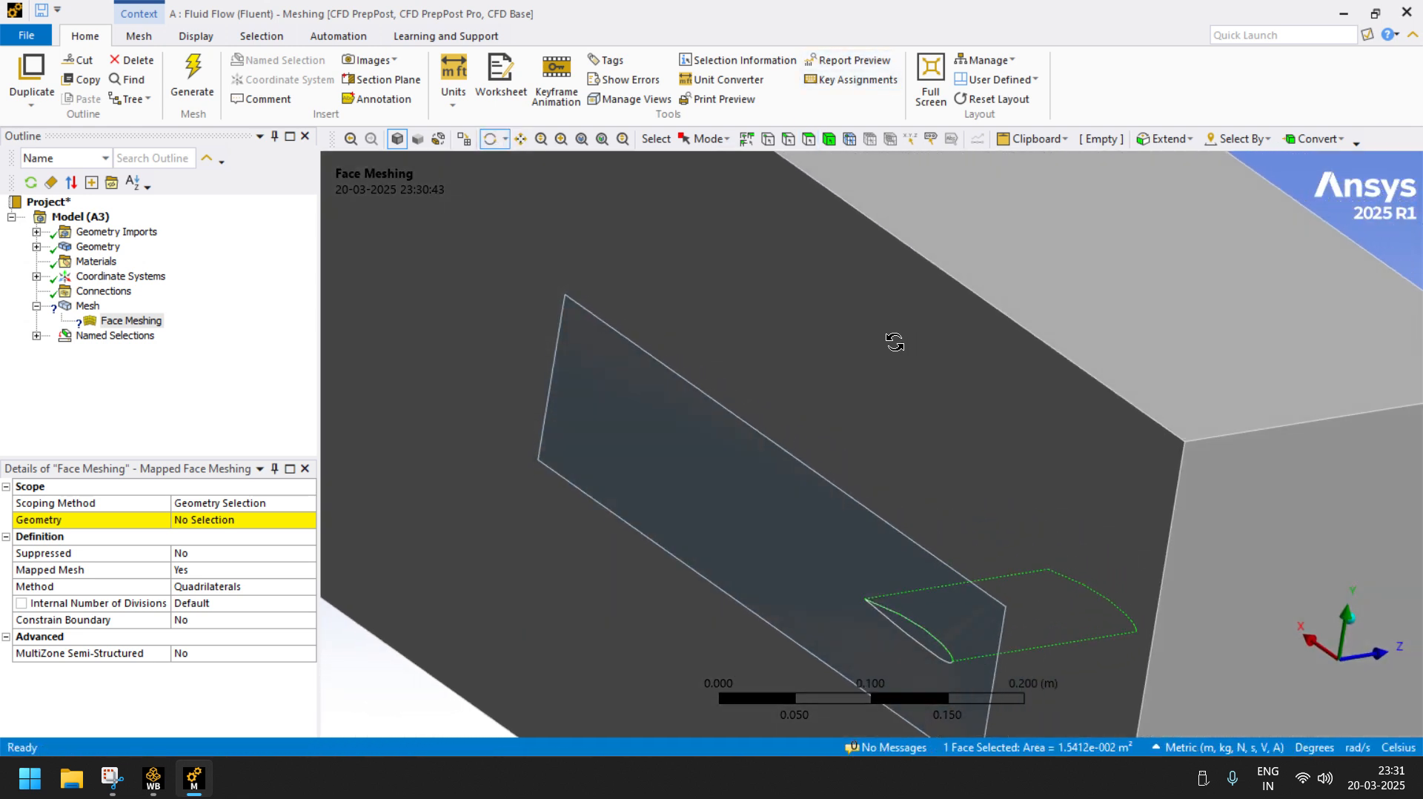
left_click(808, 138)
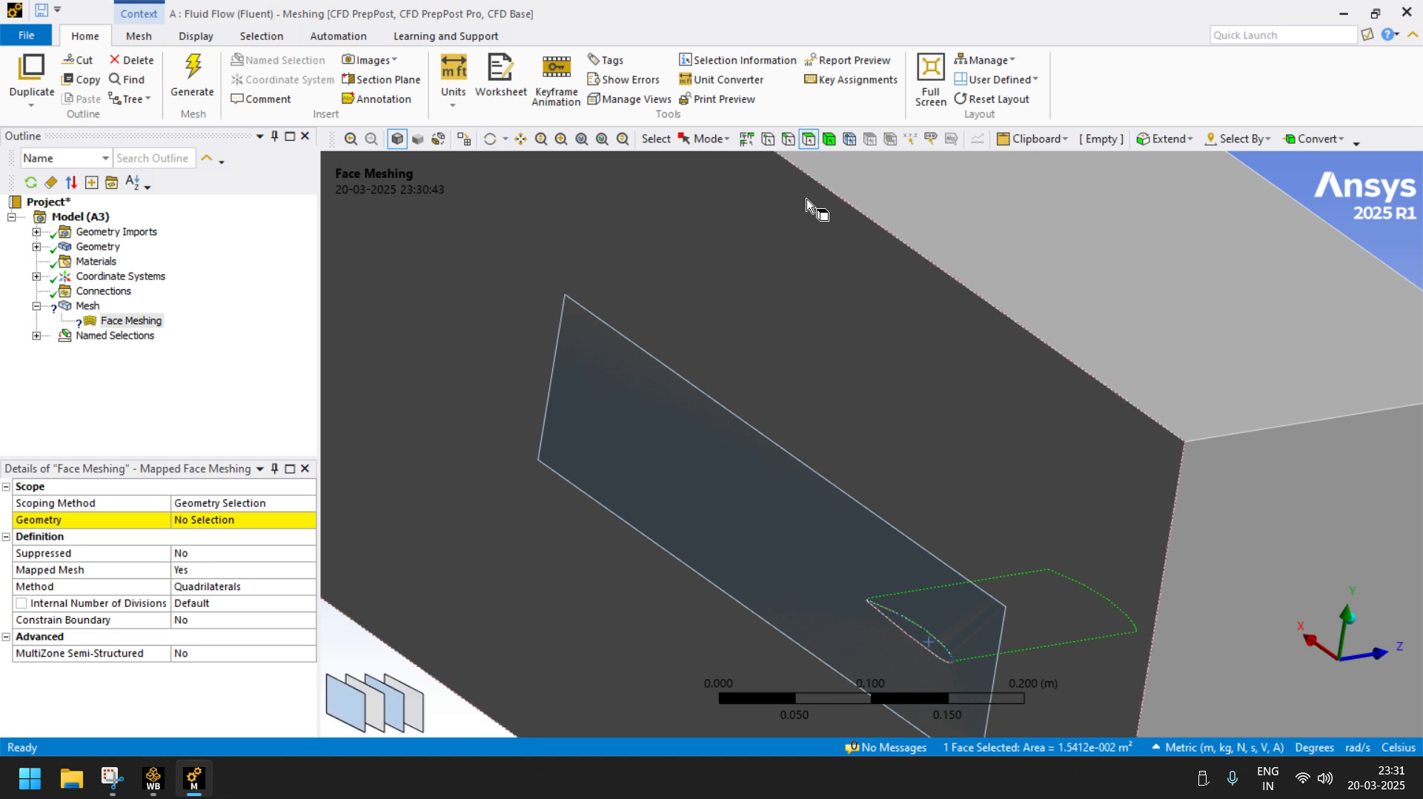
left_click(916, 636, "ctrl")
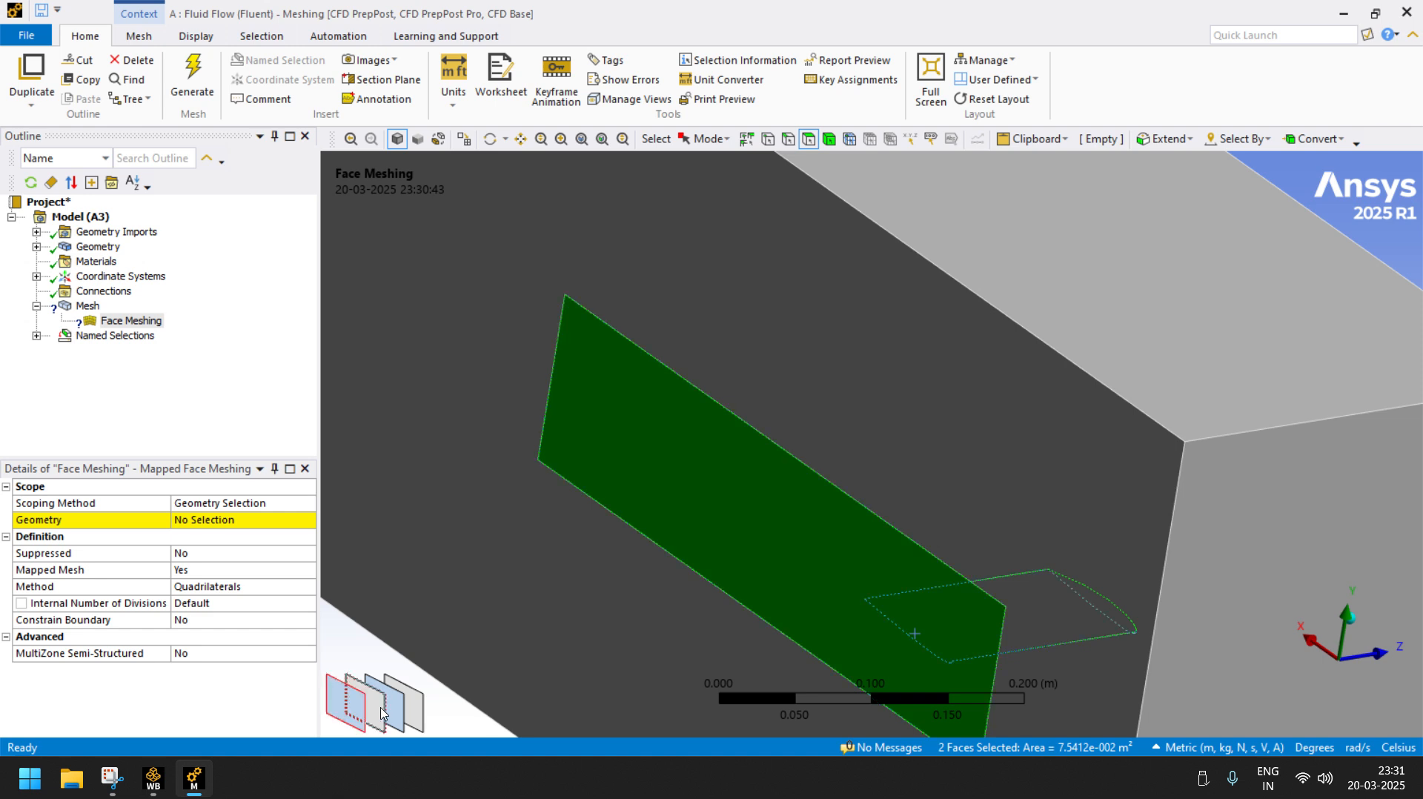
left_click(382, 714, "ctrl")
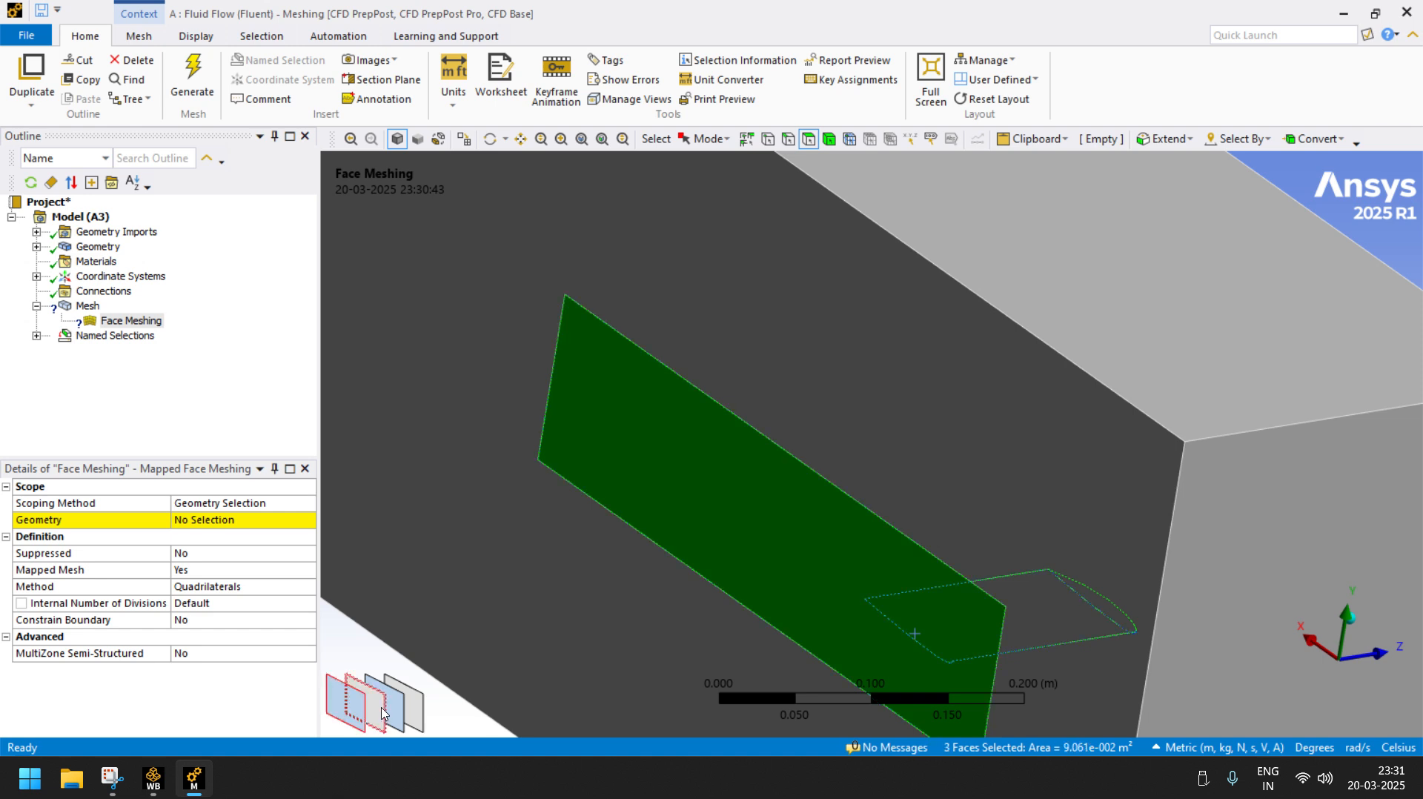
left_click(343, 717, "ctrl")
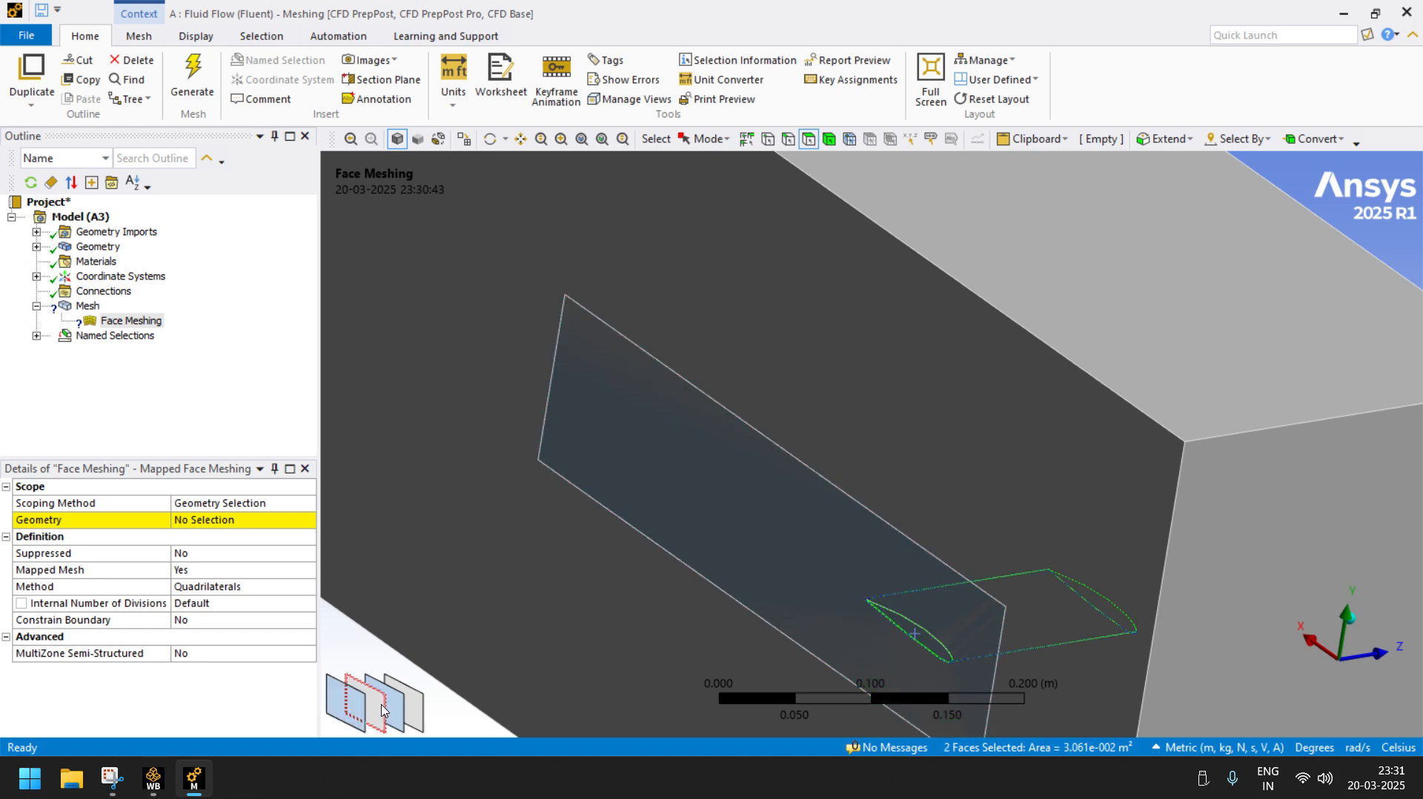
- Apply the wing's upper and lower surfaces to the face meshing control and generate the mesh
left_click(202, 521)
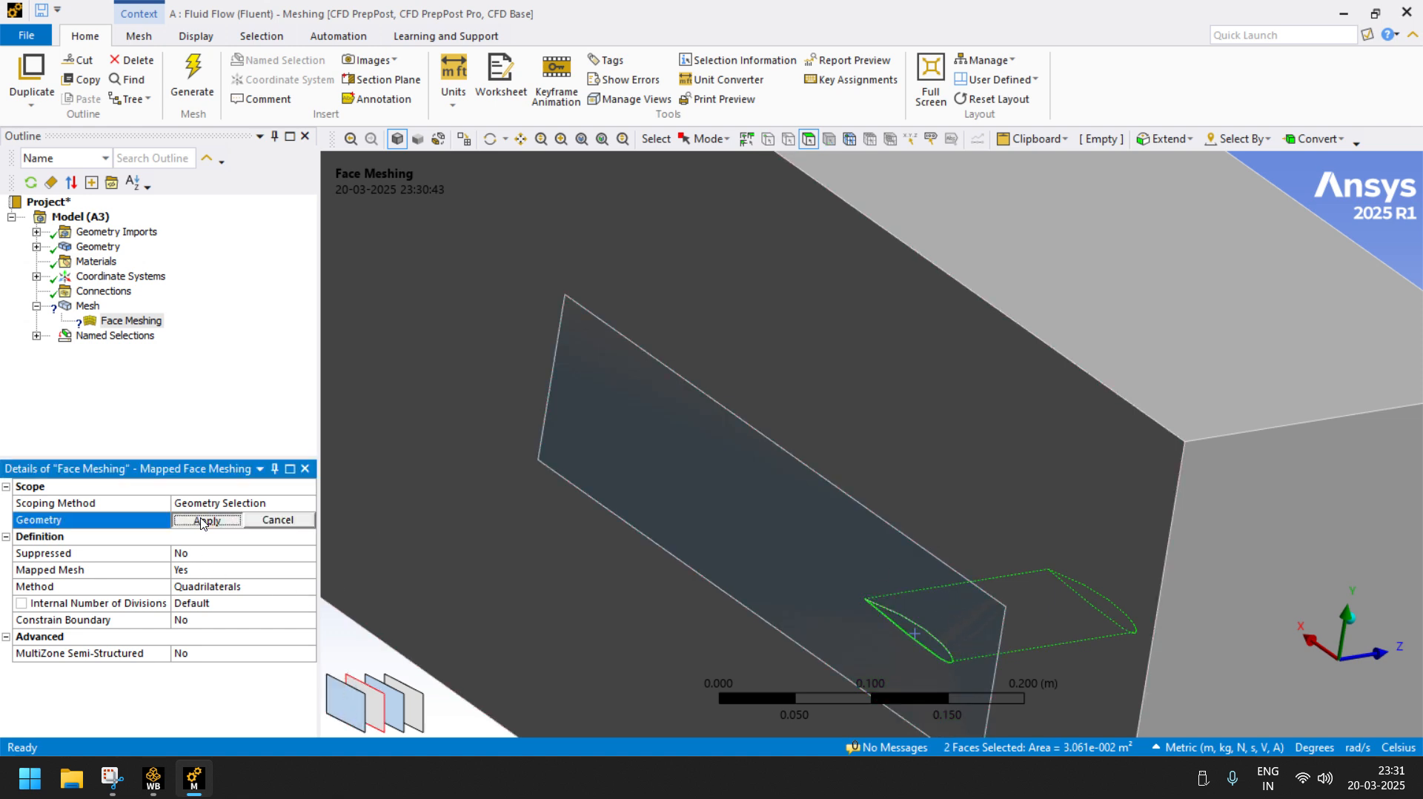
left_click(202, 520)
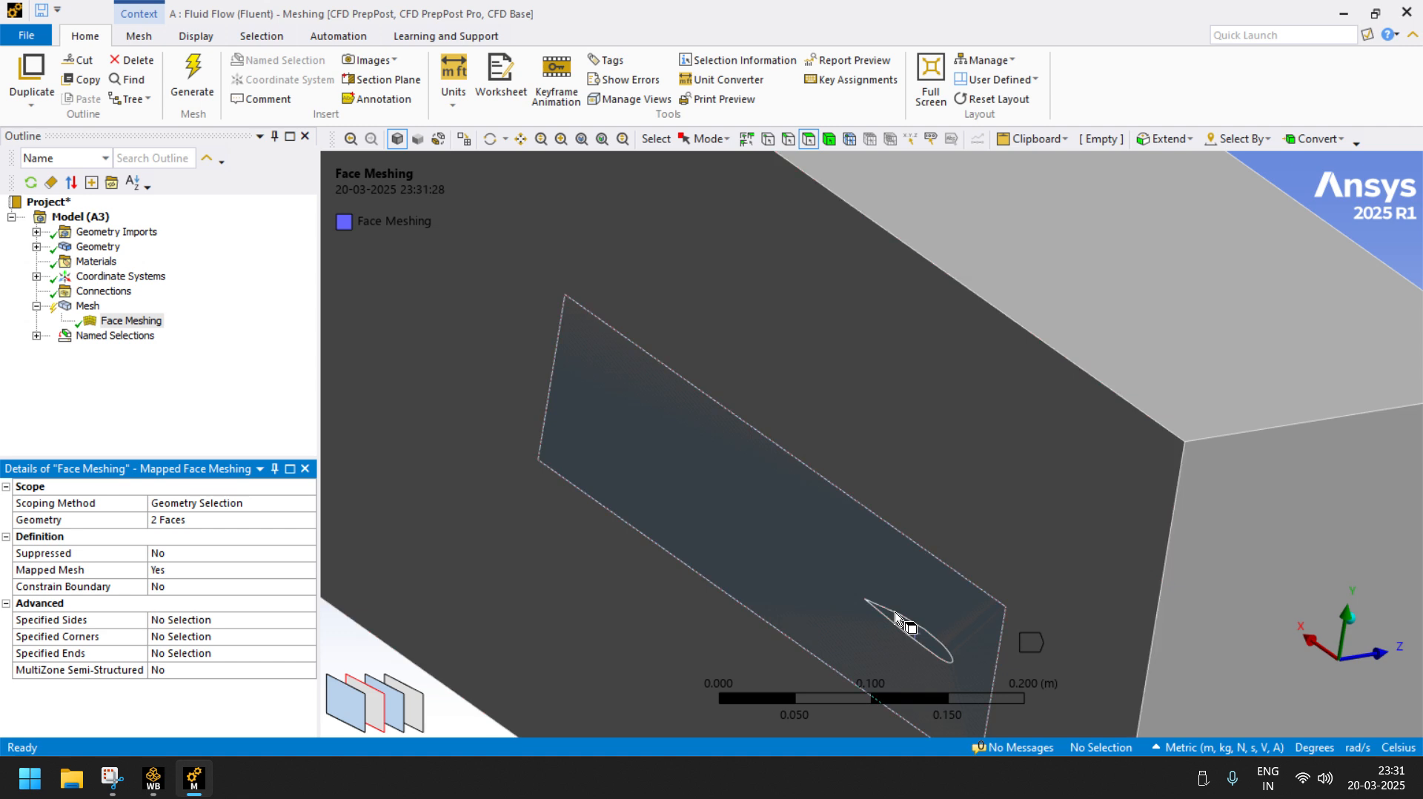
left_click(191, 70)
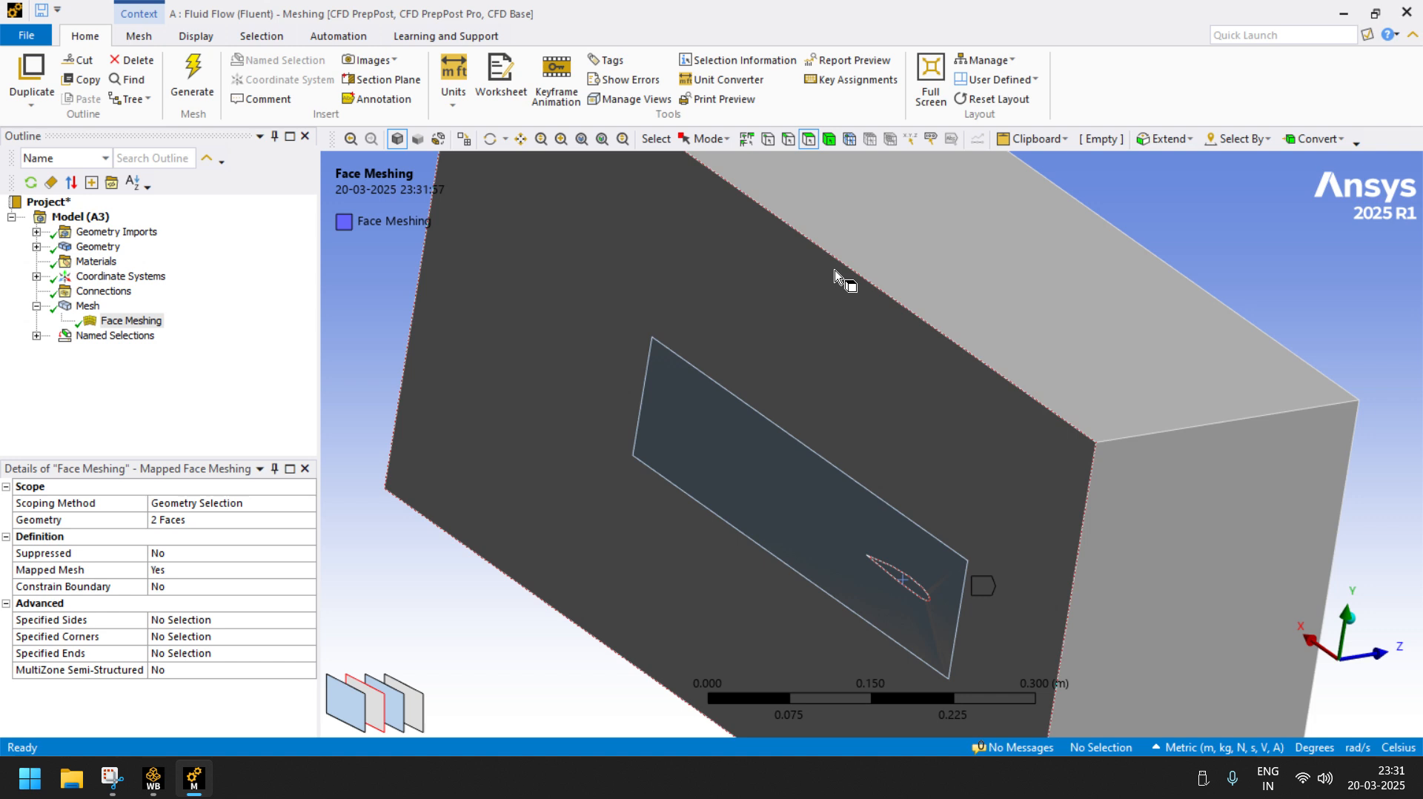
- Switch the model display to wireframe
left_click(194, 35)
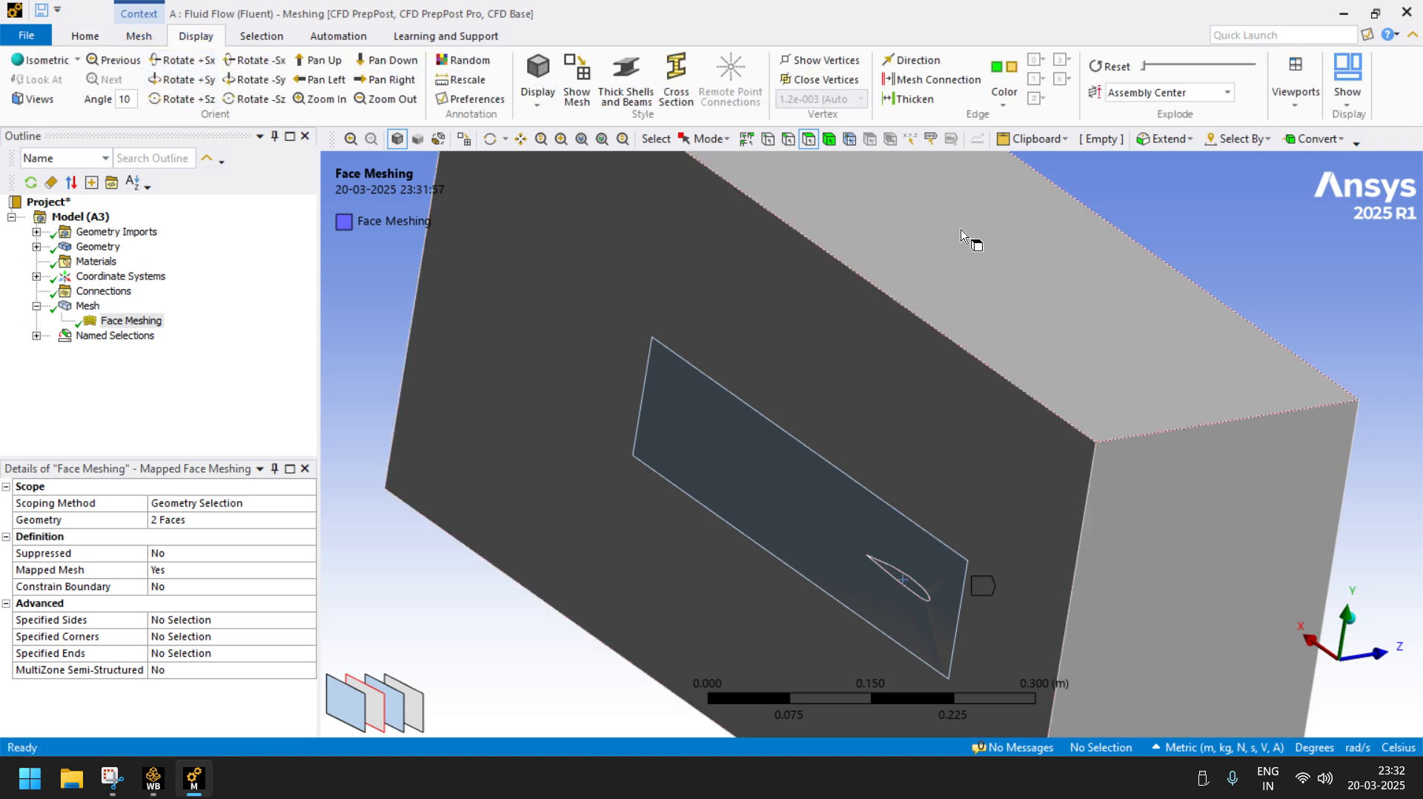
left_click(538, 89)
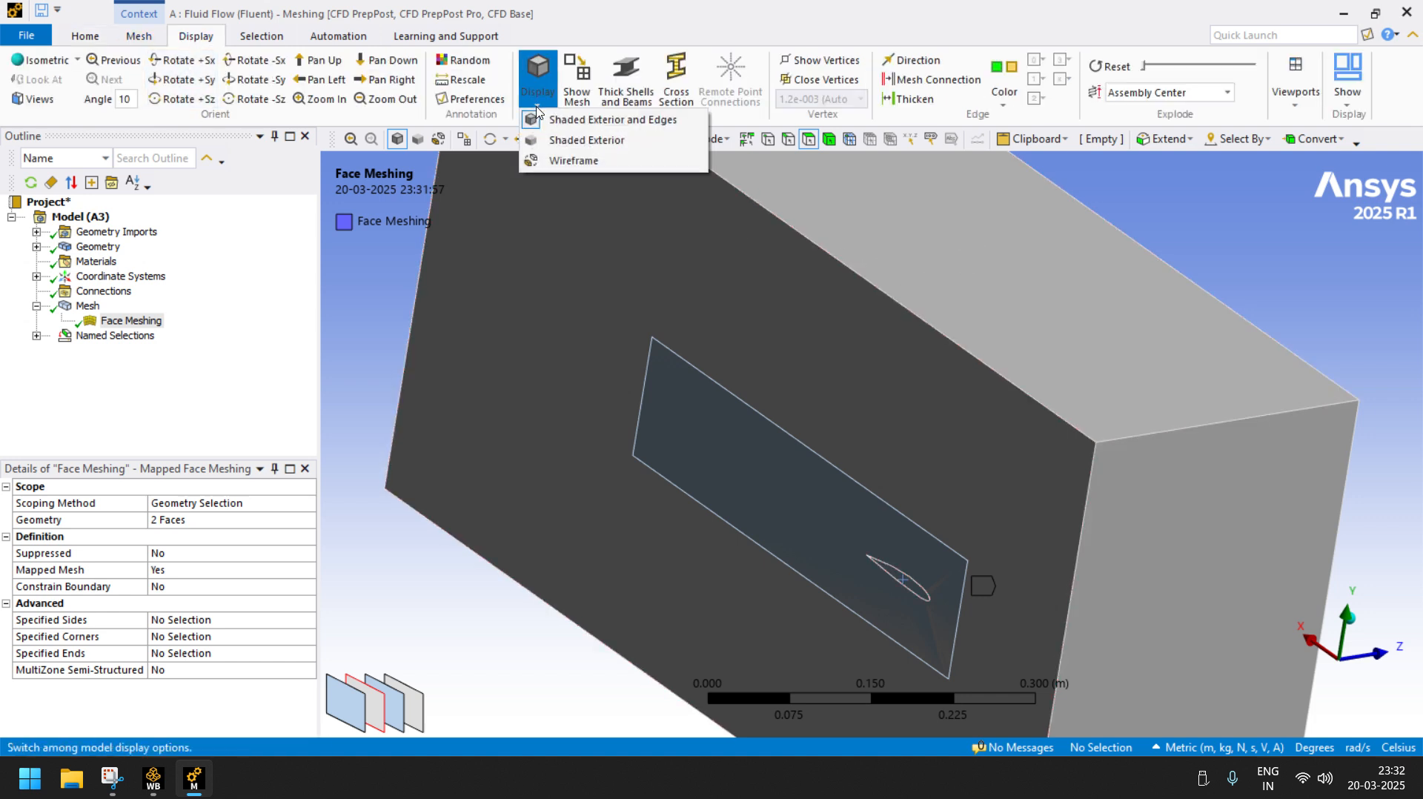
left_click(602, 162)
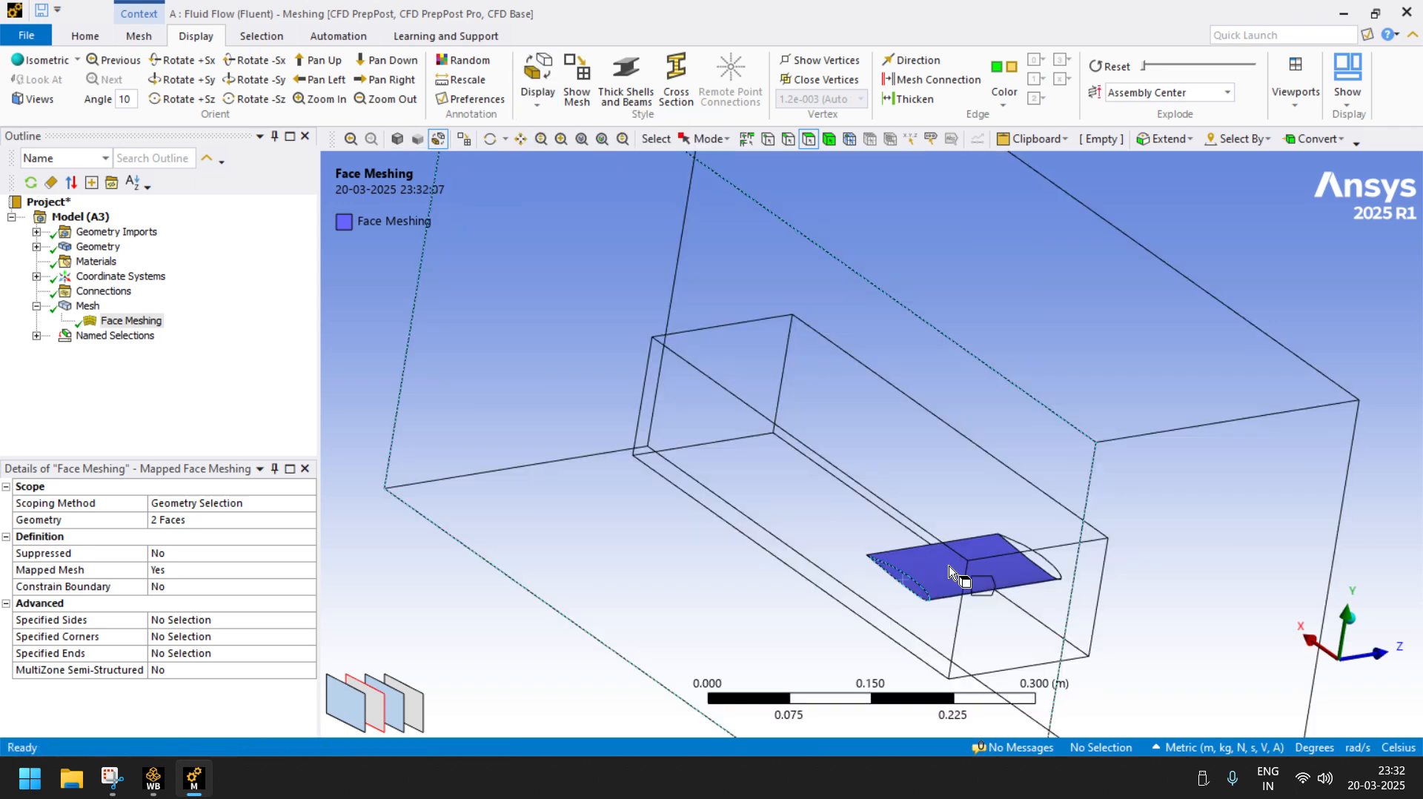
- Examine the generated mesh in wireframe on the wing surface and around the airfoil section
left_click(89, 307)
scroll(917, 619, "up", 5)
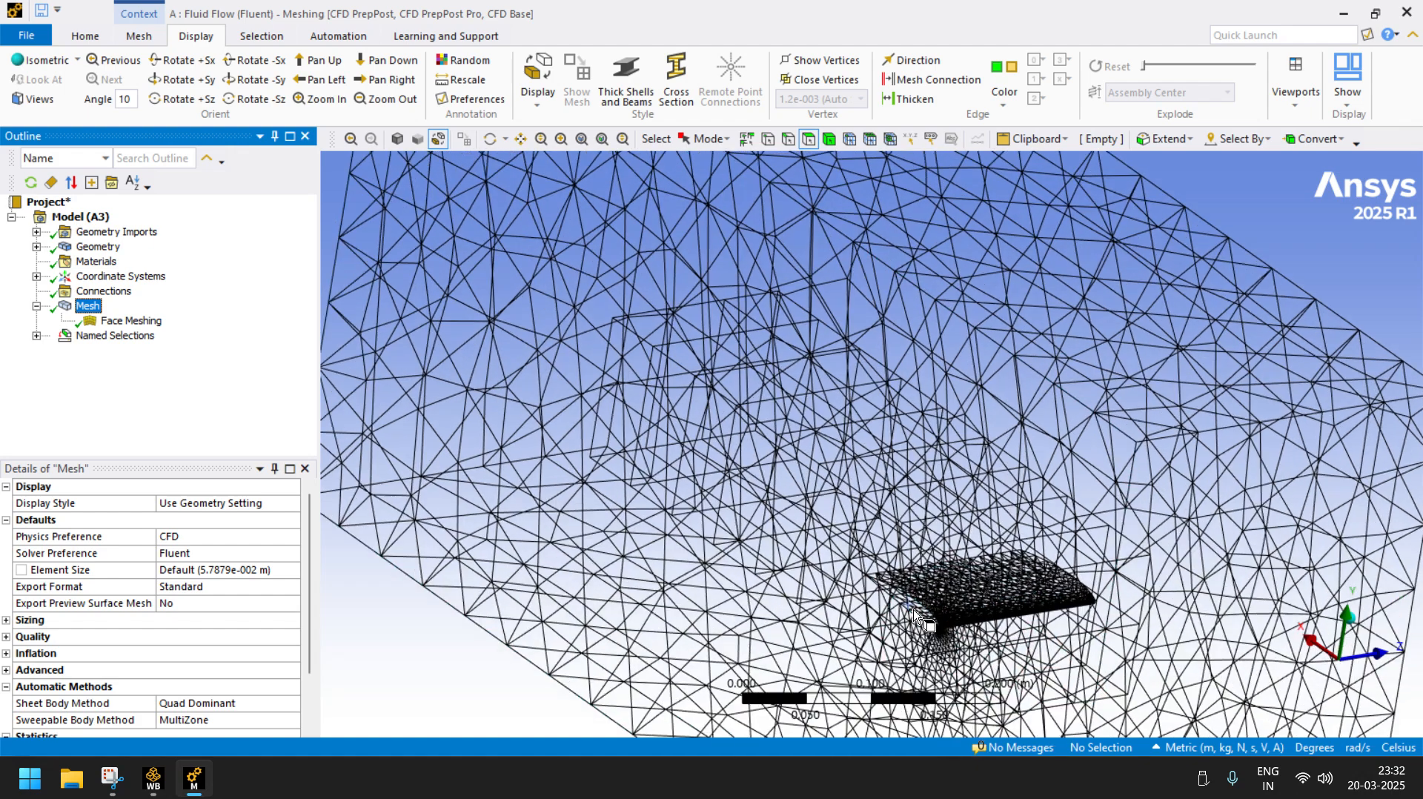
scroll(917, 619, "up", 3)
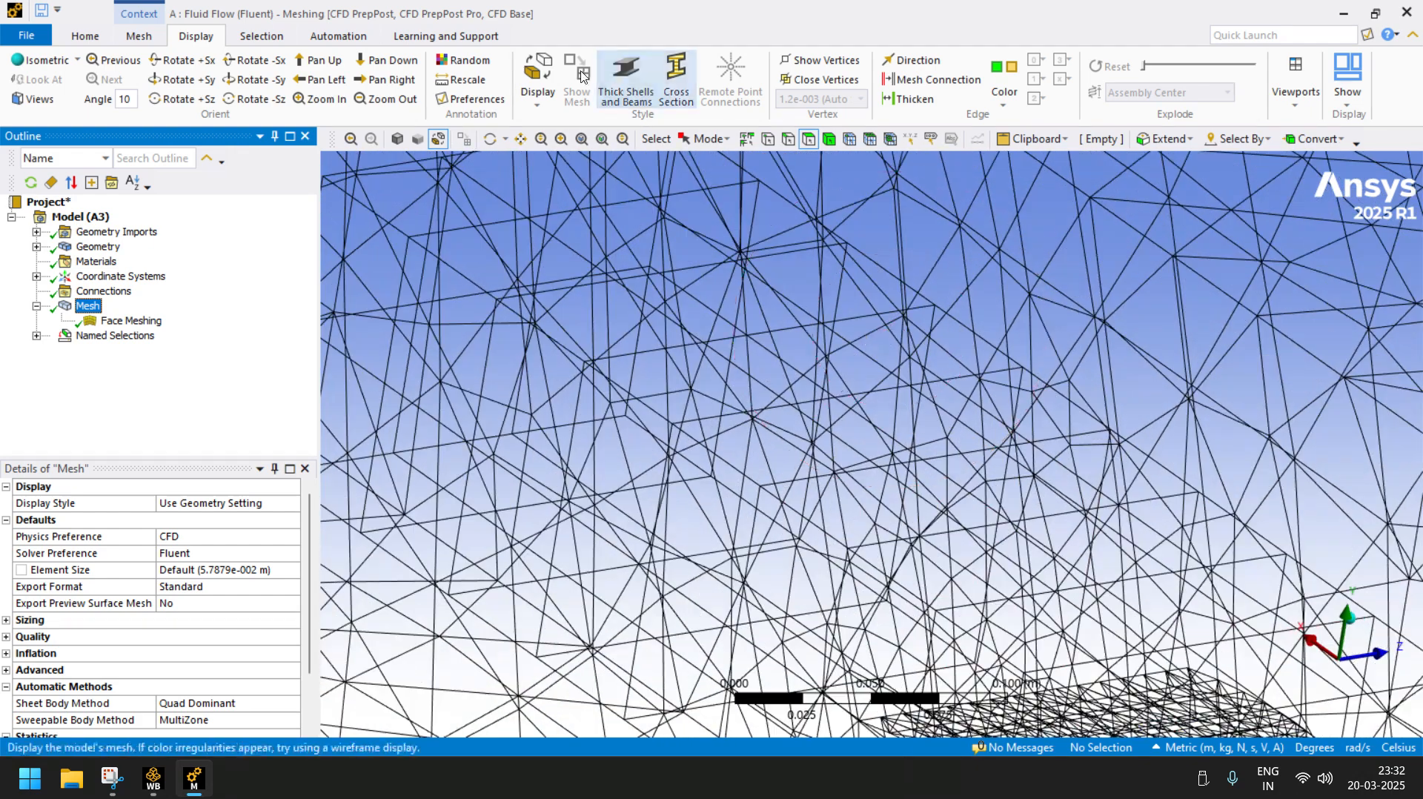
left_click(522, 139)
left_click_drag(1159, 695, 749, 360)
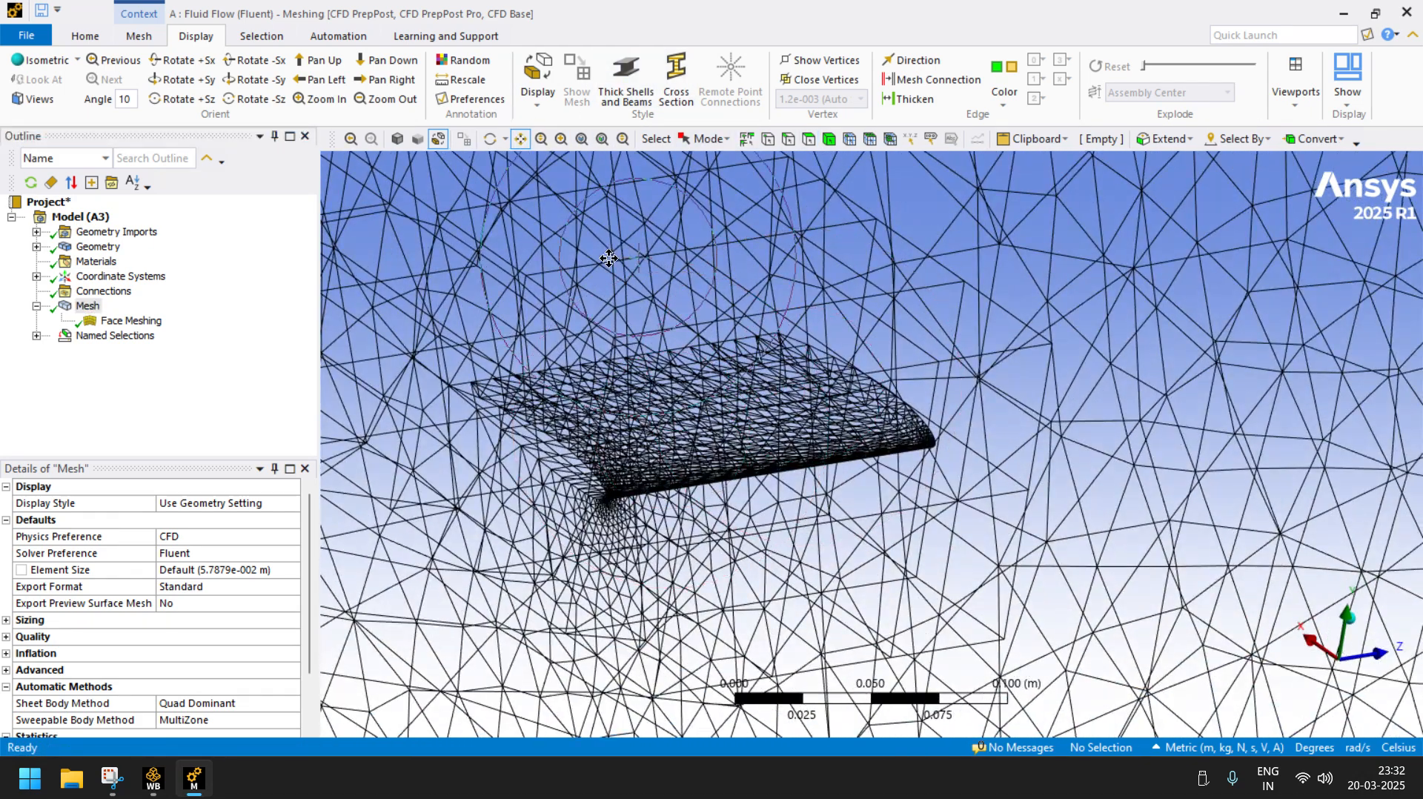
left_click_drag(566, 424, 689, 468)
scroll(689, 469, "up", 4)
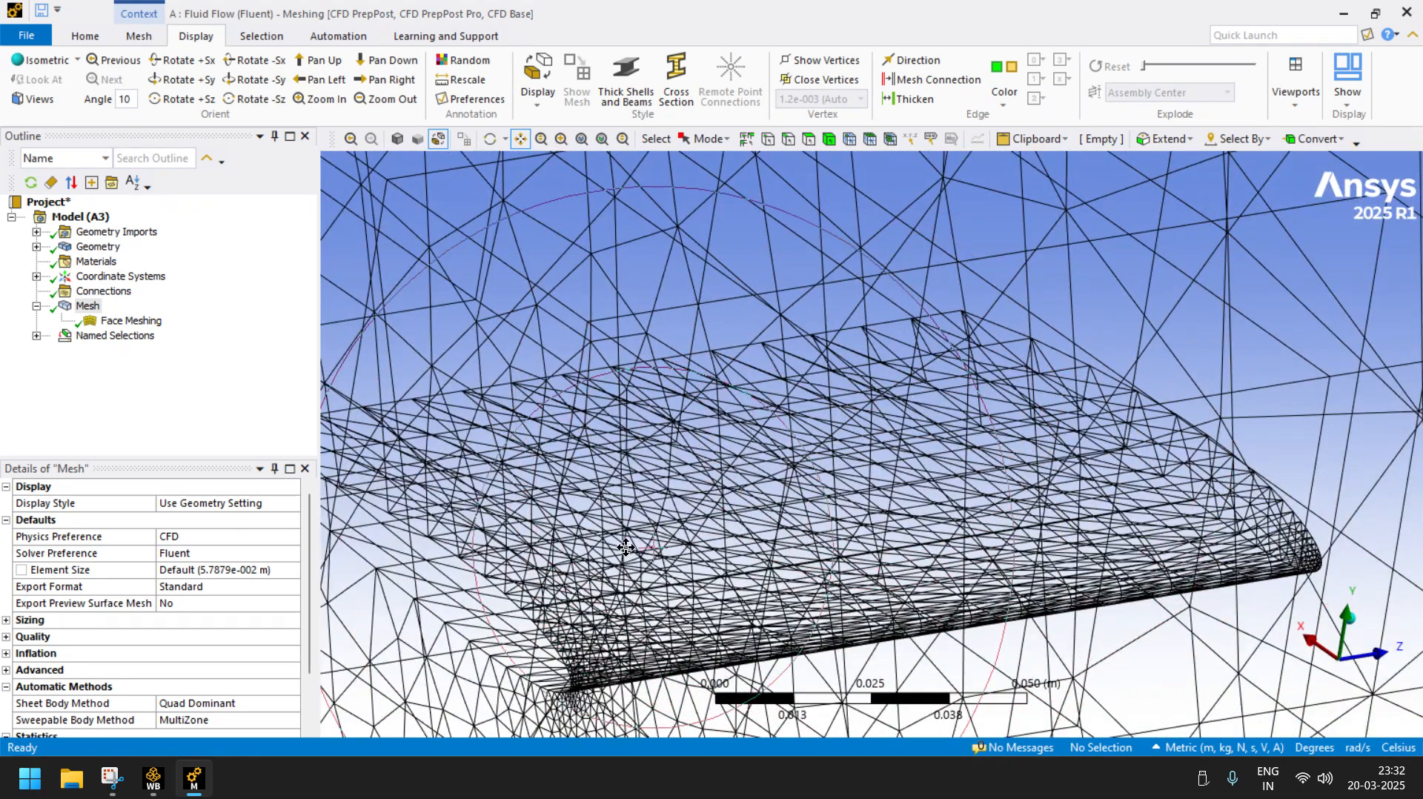
left_click_drag(618, 542, 837, 482)
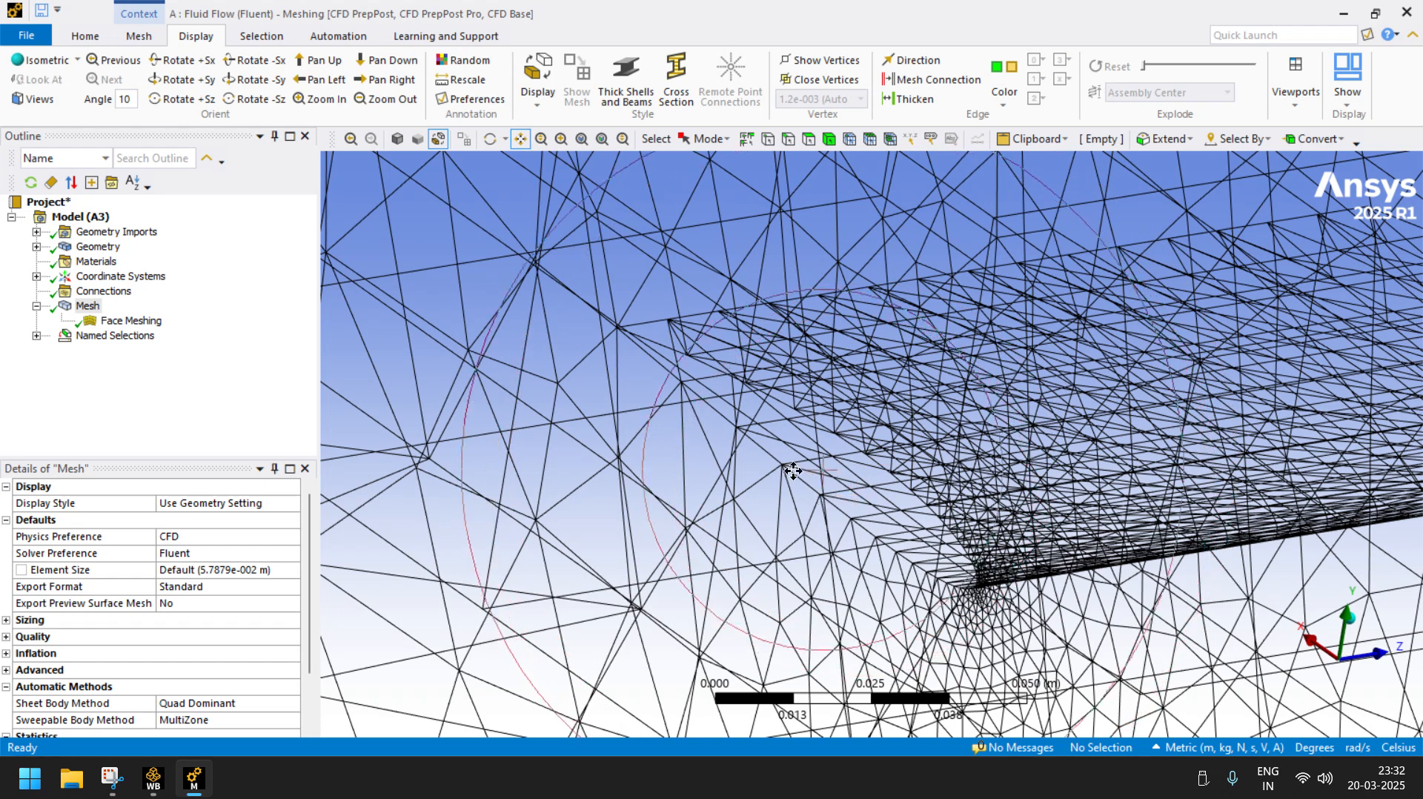
scroll(852, 483, "down", 4)
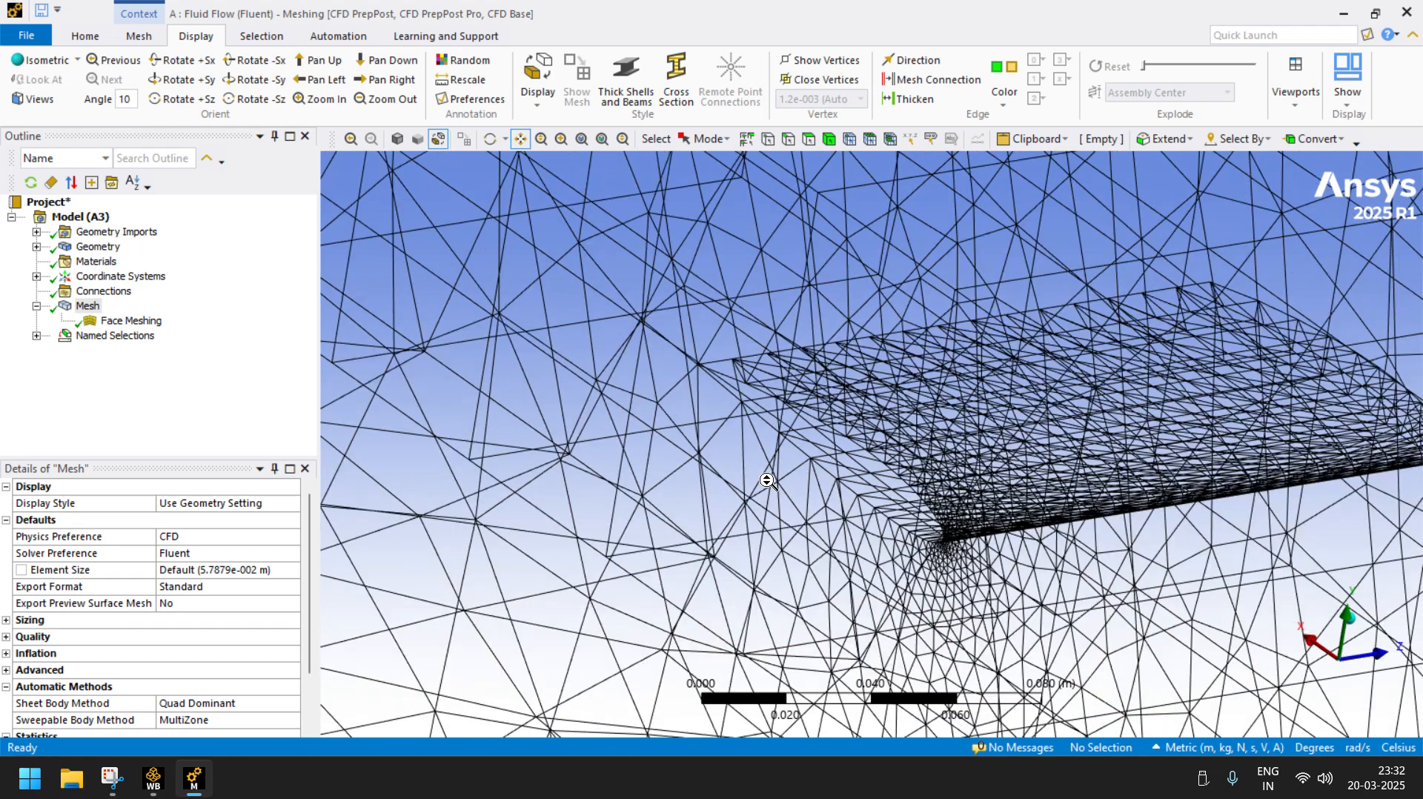
scroll(872, 486, "up", 3)
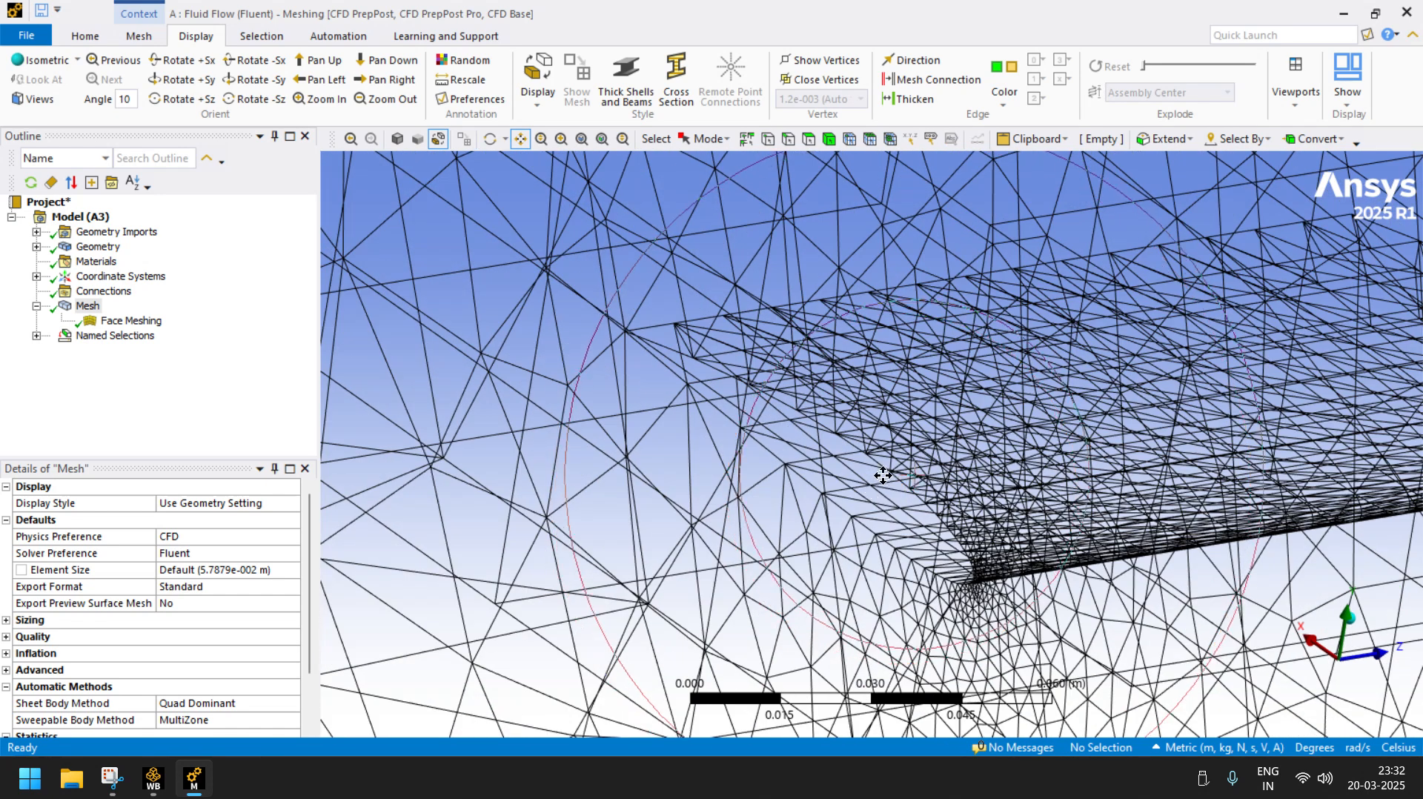
- Insert a sizing control into the mesh and scope it to the named selection WING
right_click(87, 306)
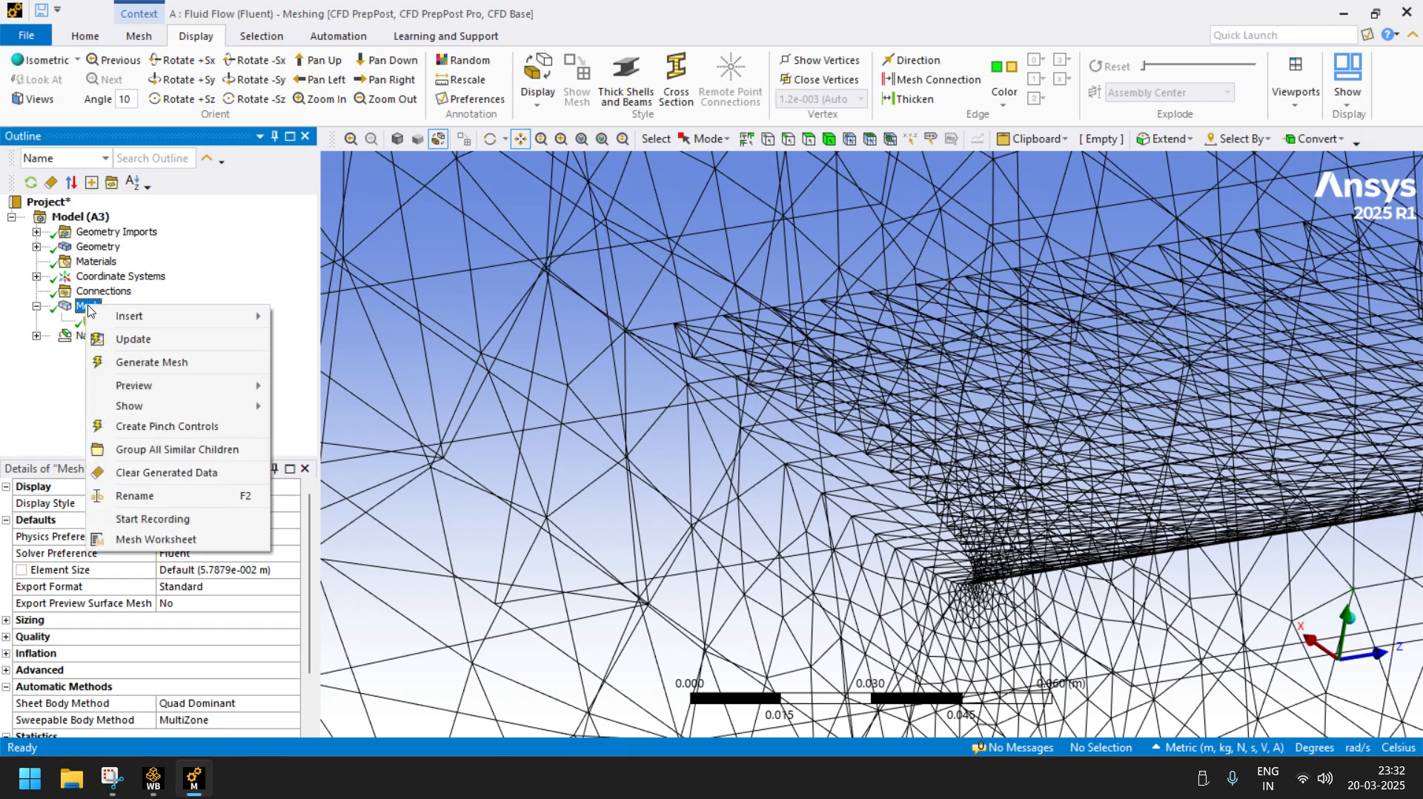
mouse_move(168, 317)
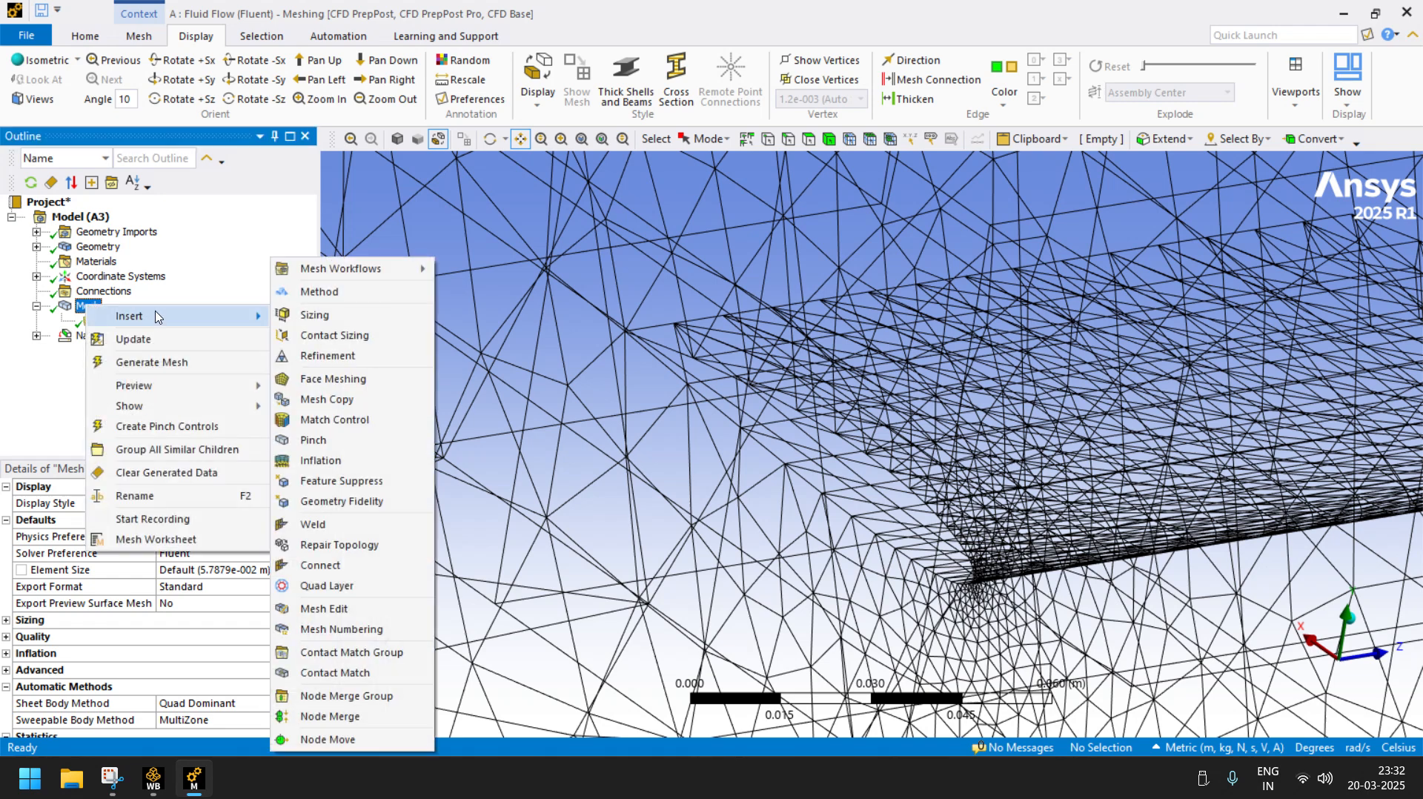
left_click(326, 315)
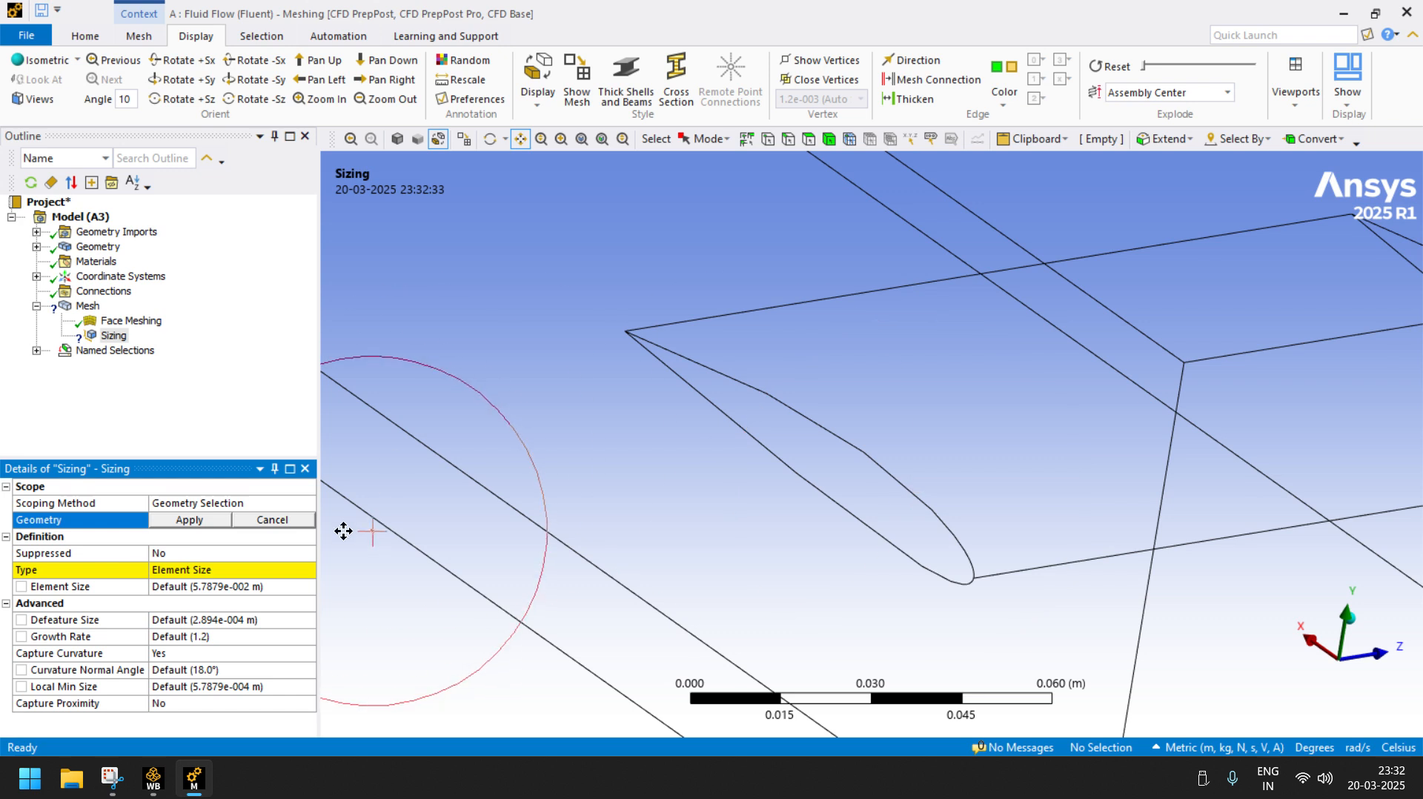
left_click(308, 508)
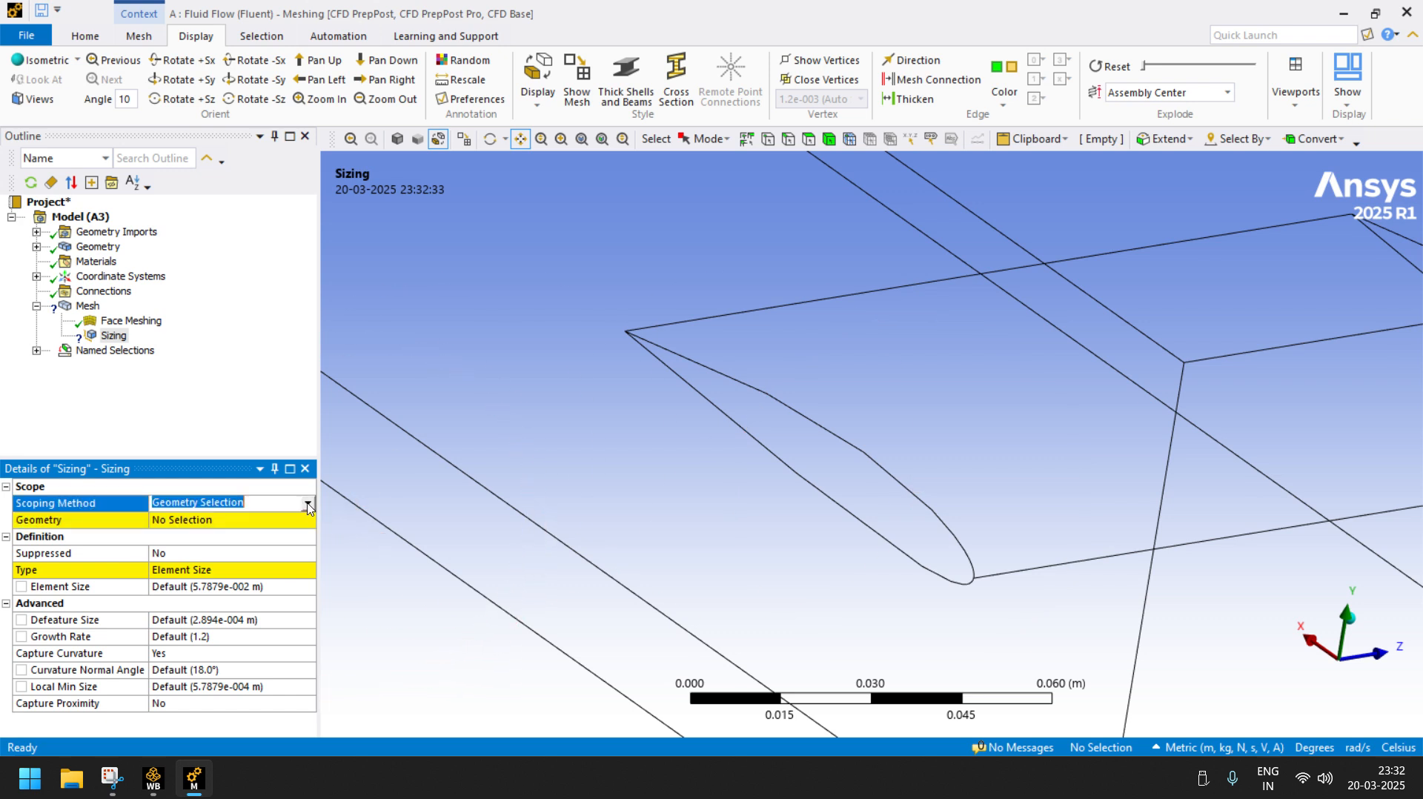
left_click(308, 503)
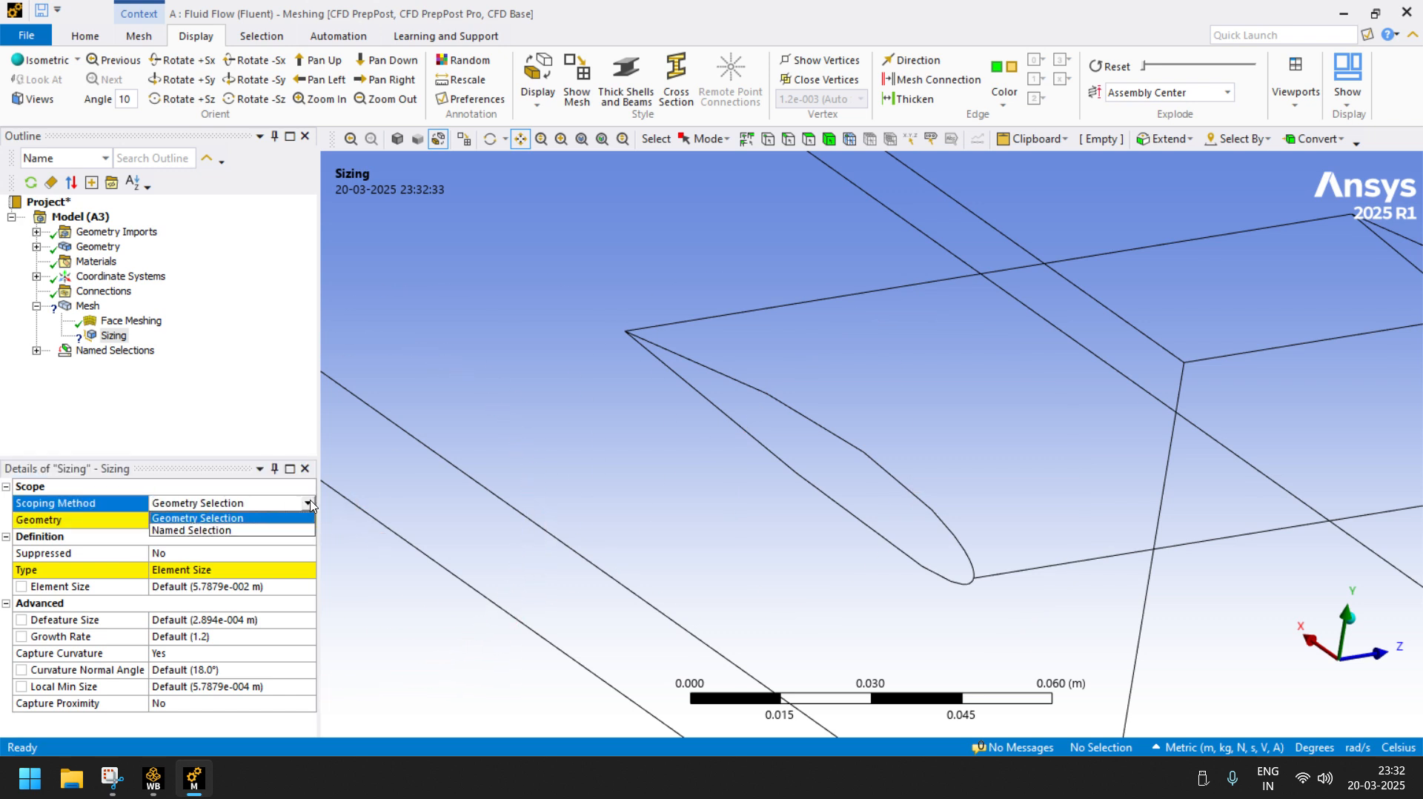
left_click(305, 530)
left_click(310, 520)
left_click(310, 519)
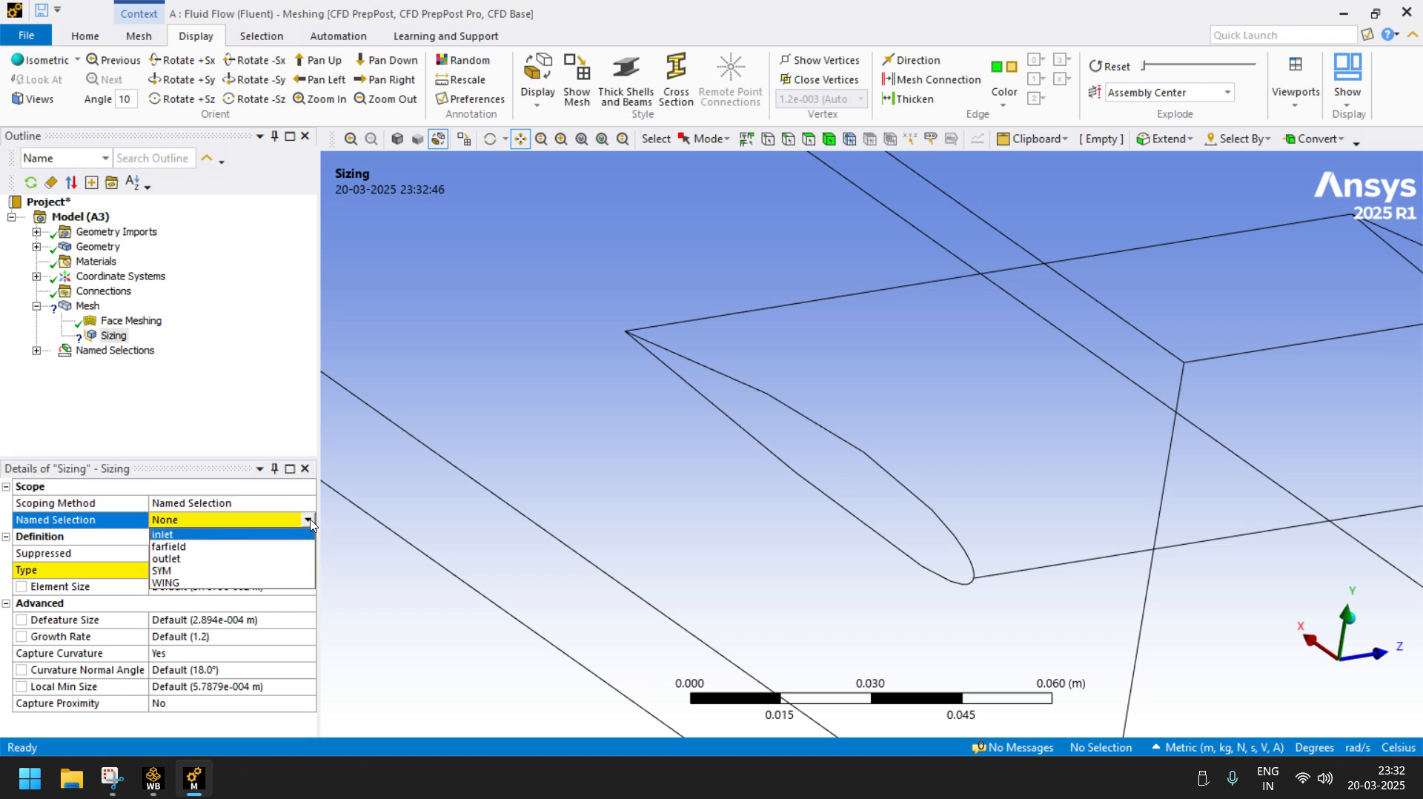
left_click(206, 584)
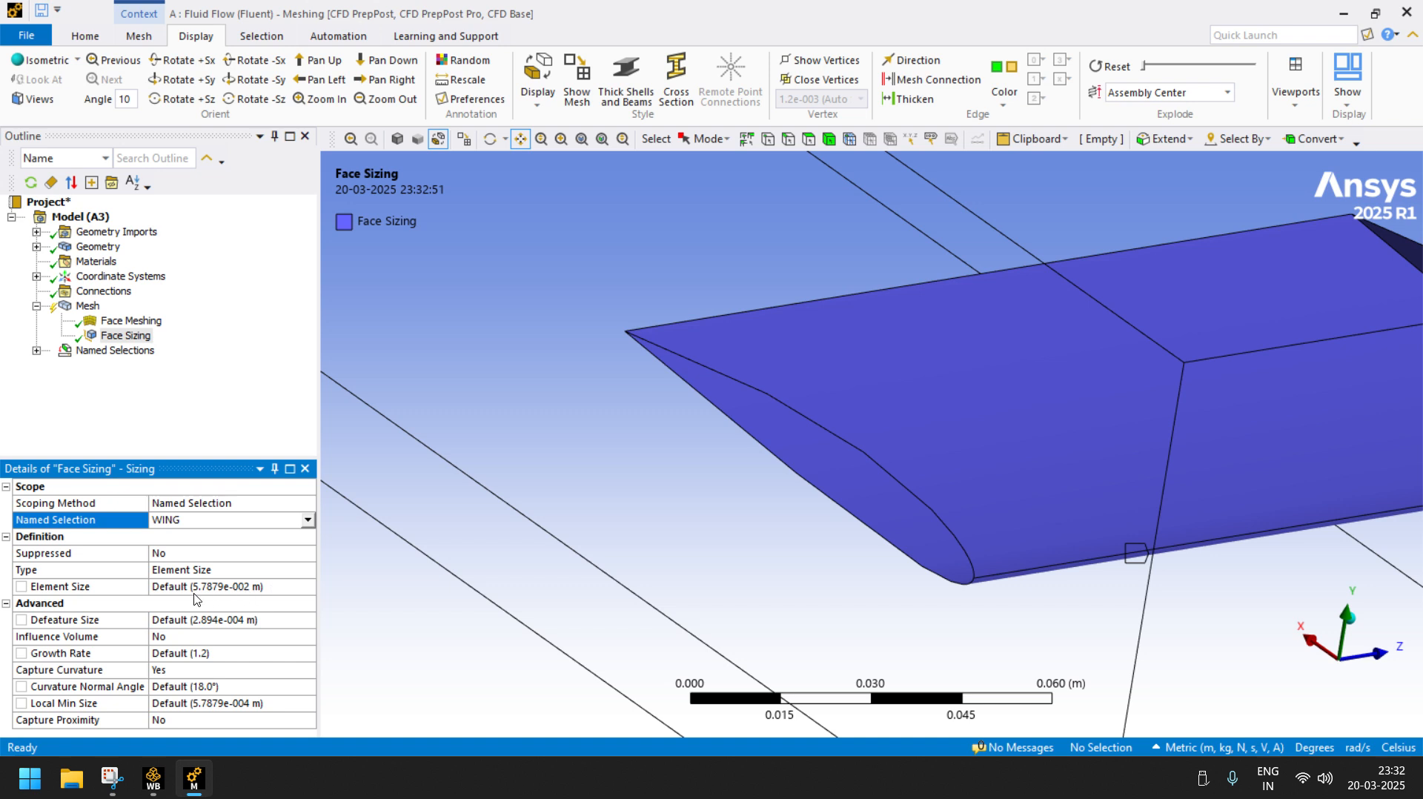
- Set the wing face sizing's element size to 0.001 m and regenerate the mesh
left_click(272, 585)
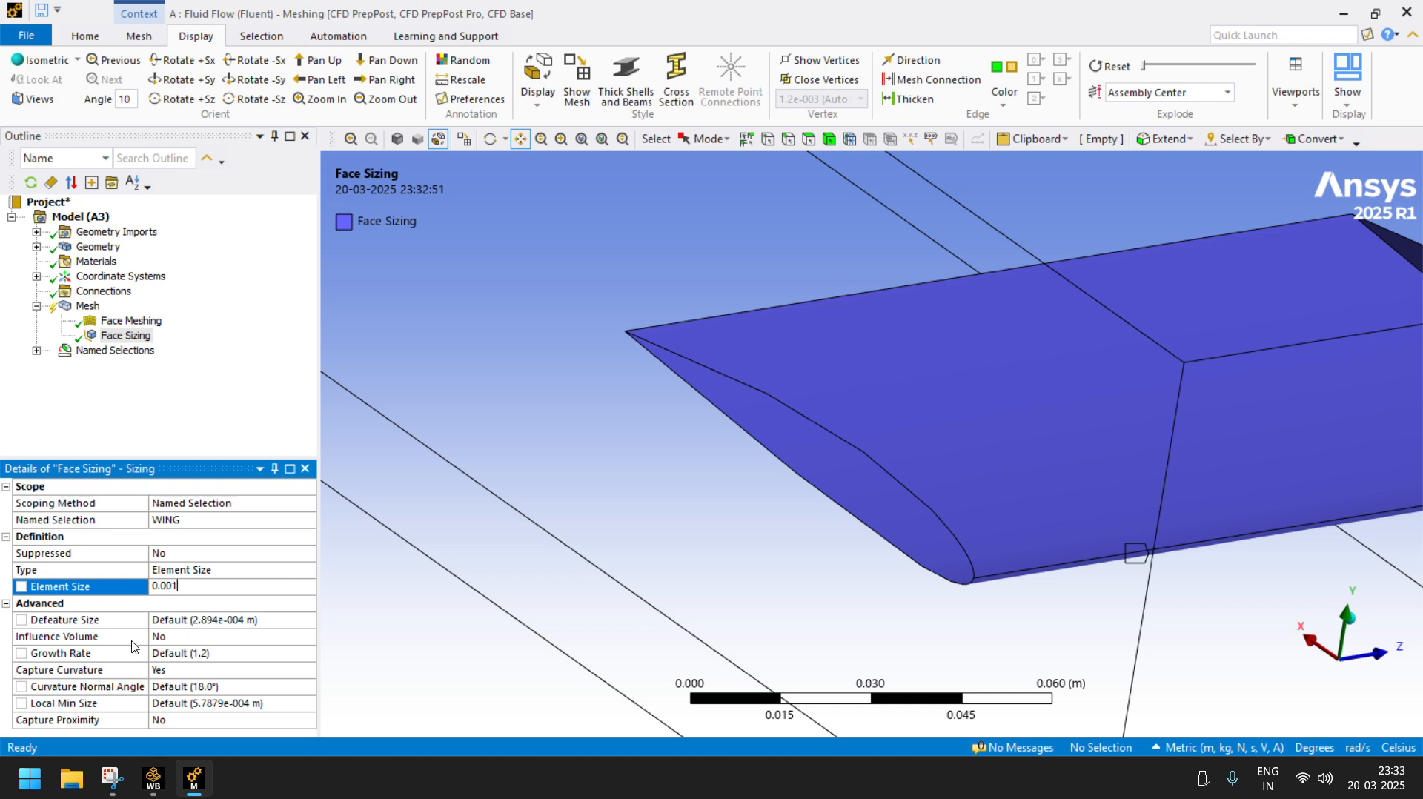
left_click(85, 36)
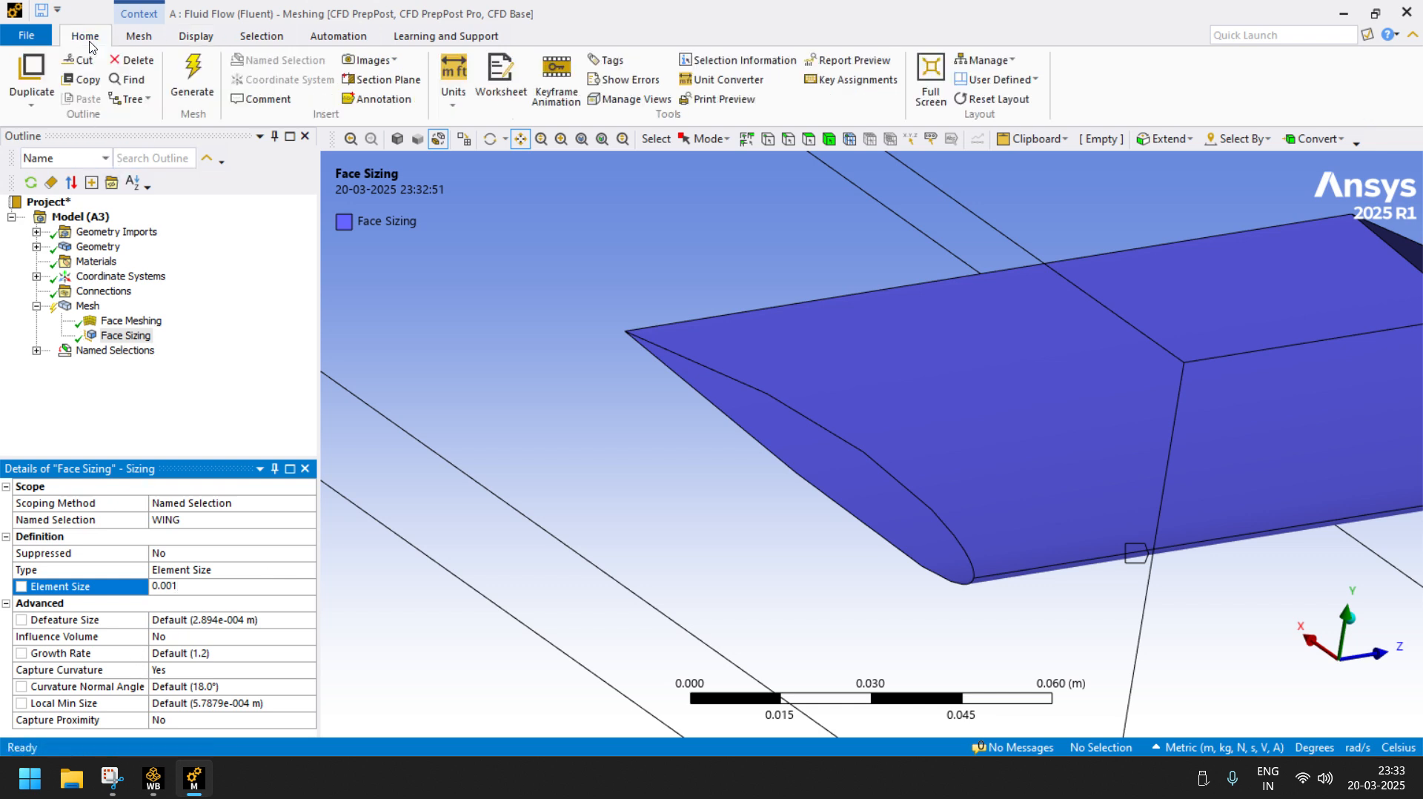
left_click(191, 71)
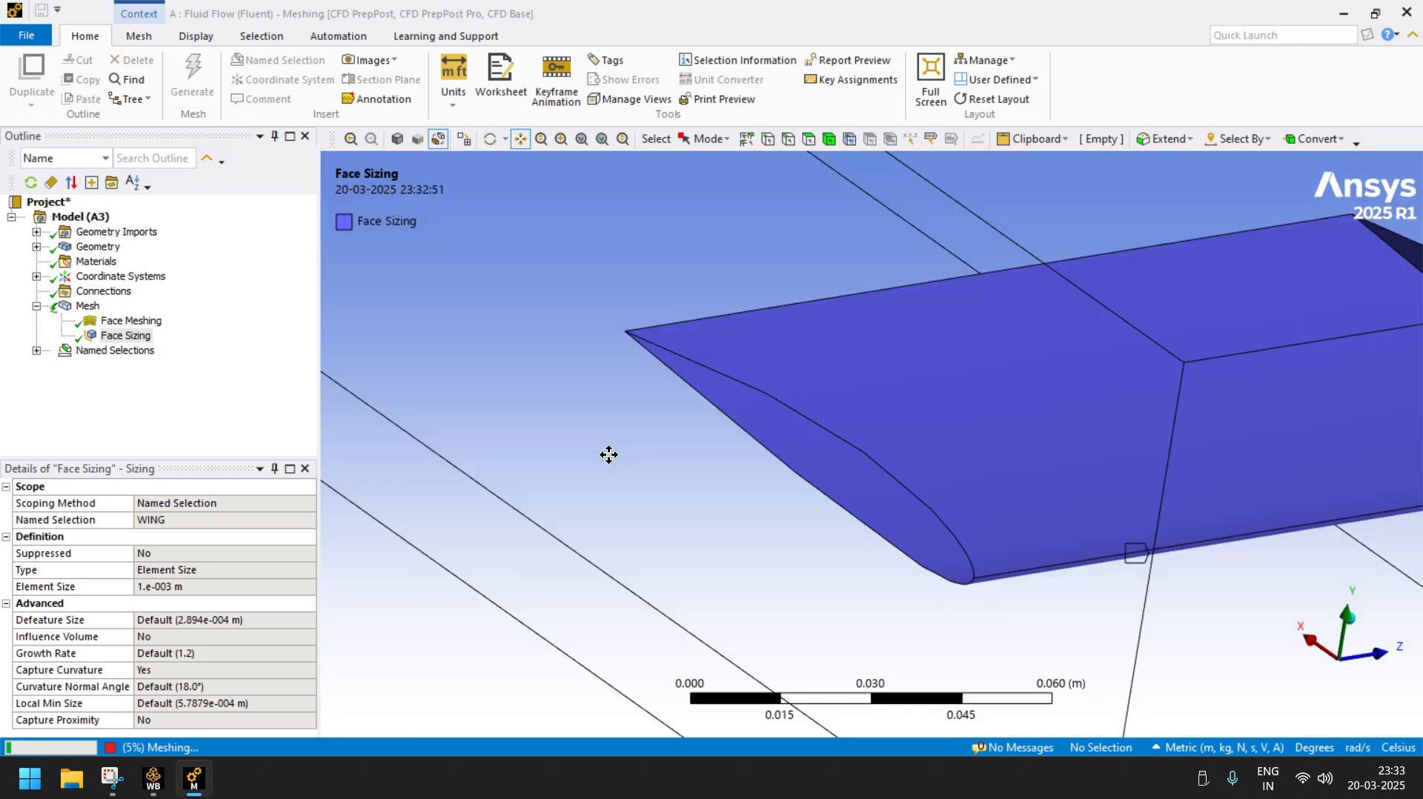
- Examine the refined mesh on the wing and its transition into the surrounding domain
scroll(667, 470, "down", 10)
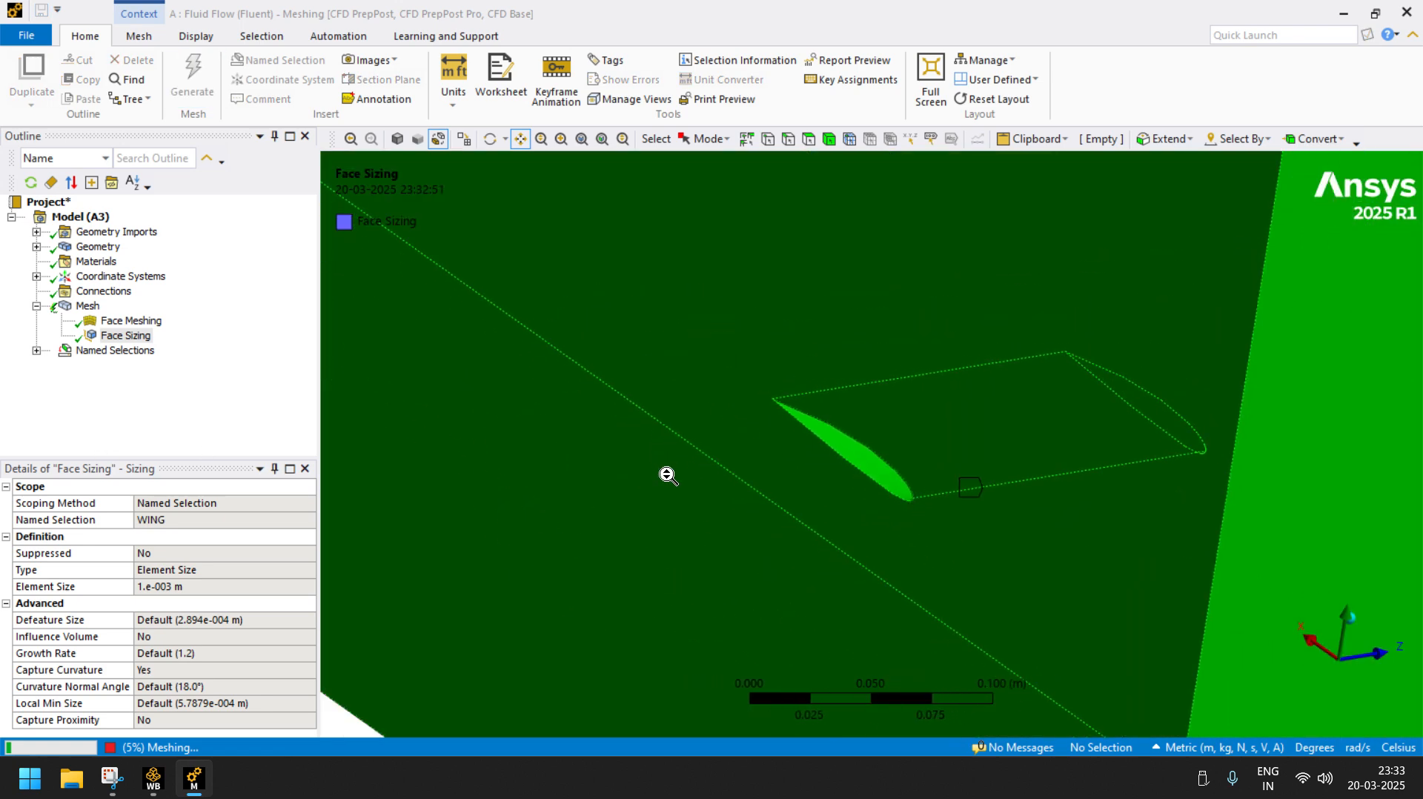
scroll(667, 475, "down", 2)
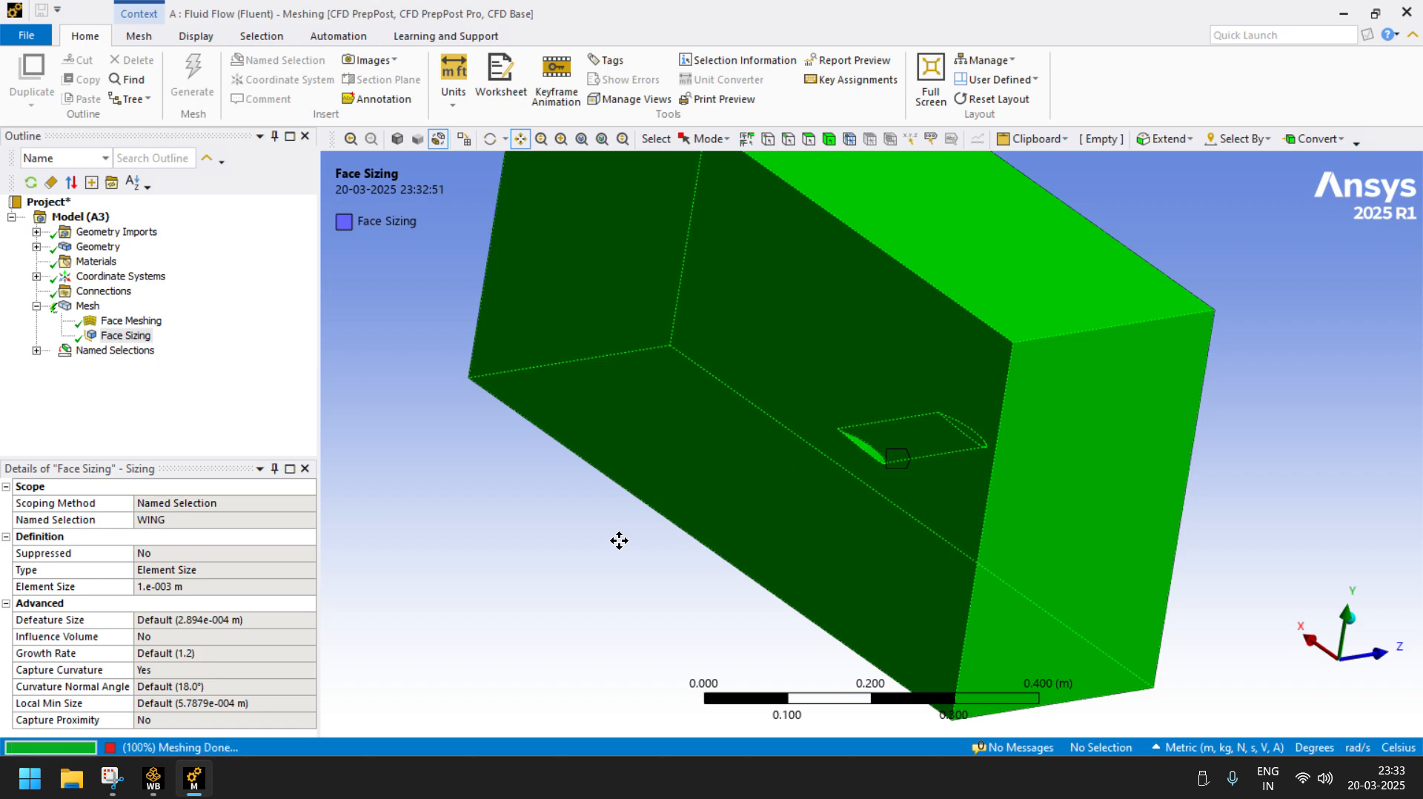
key("Up")
key("Up")
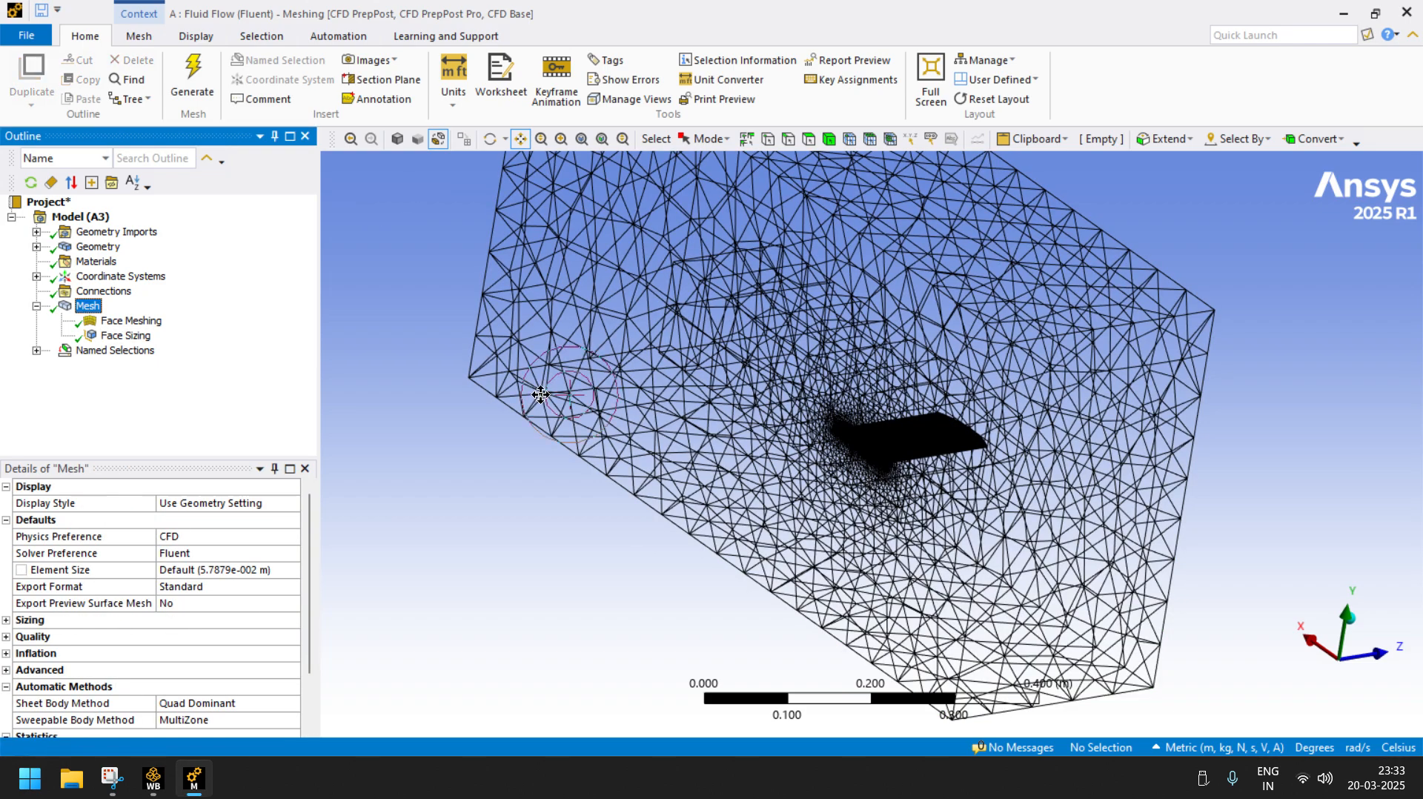
scroll(946, 516, "up", 10)
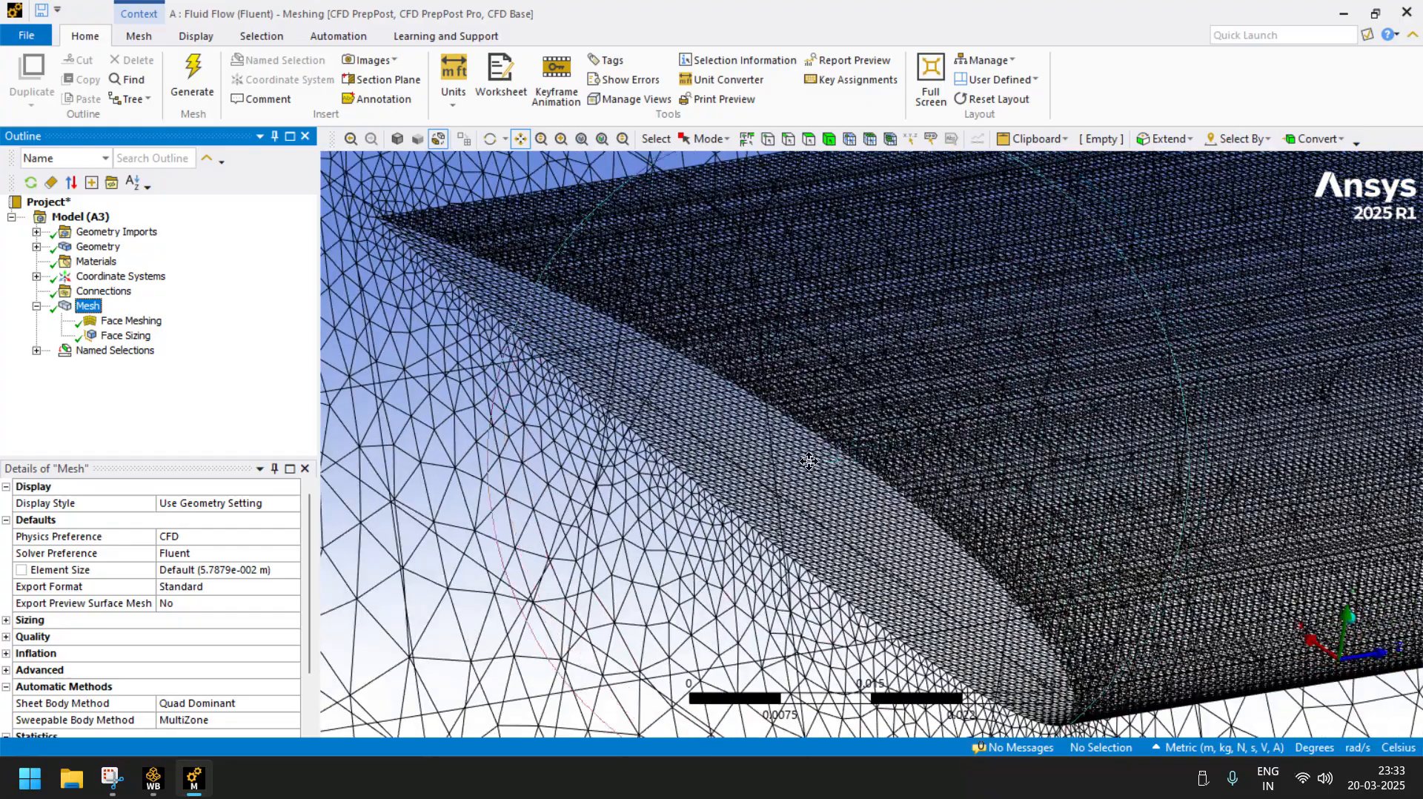
scroll(809, 461, "up", 3)
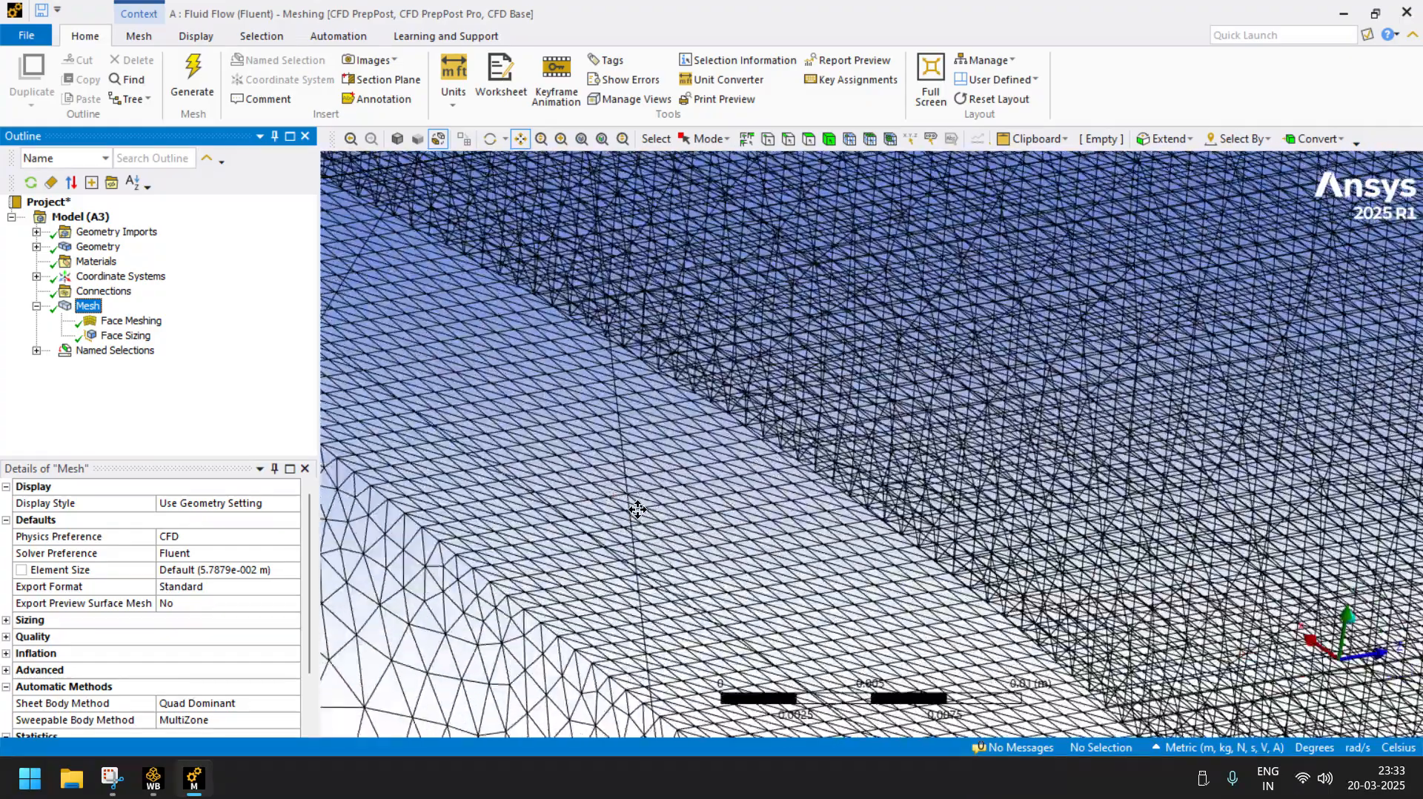
scroll(638, 510, "down", 6)
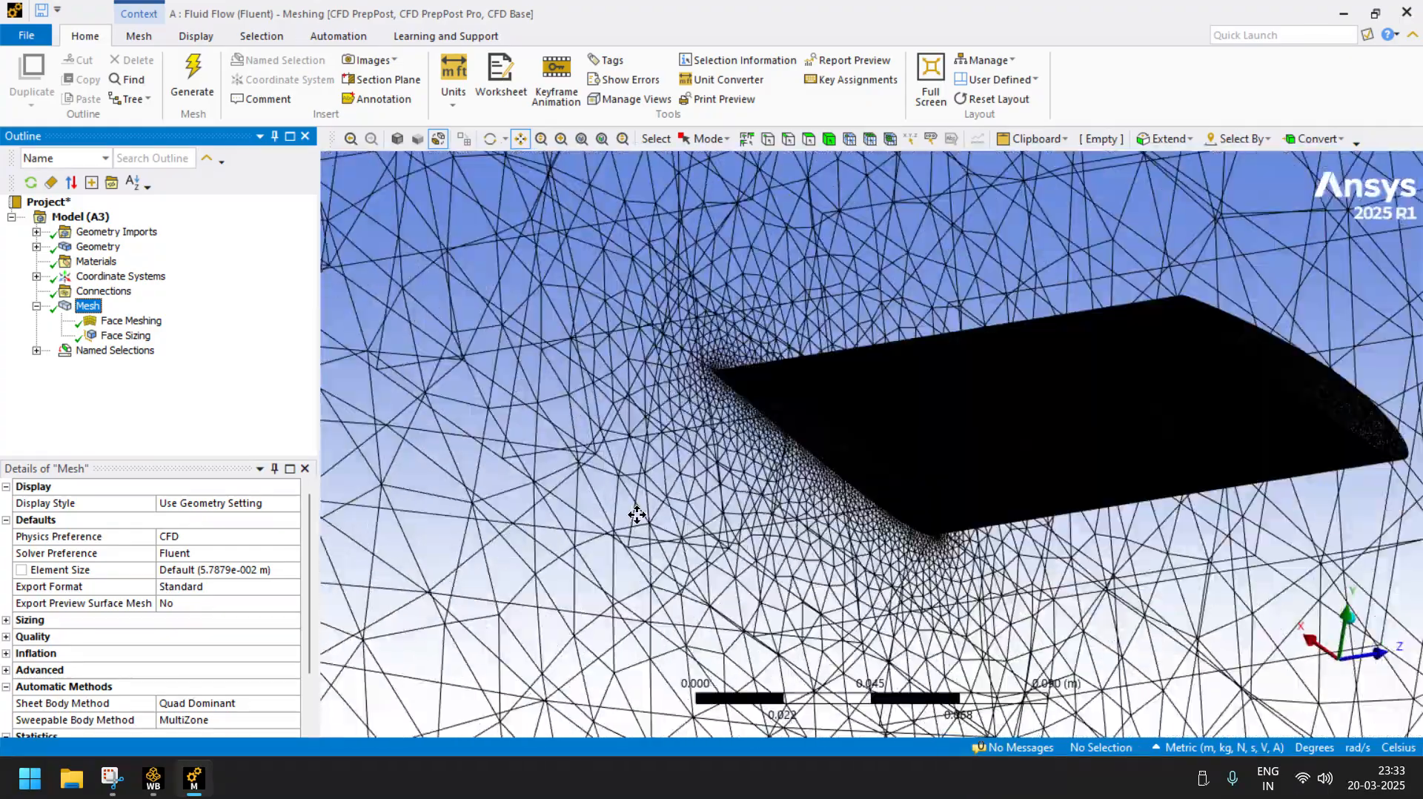
scroll(828, 421, "down", 5)
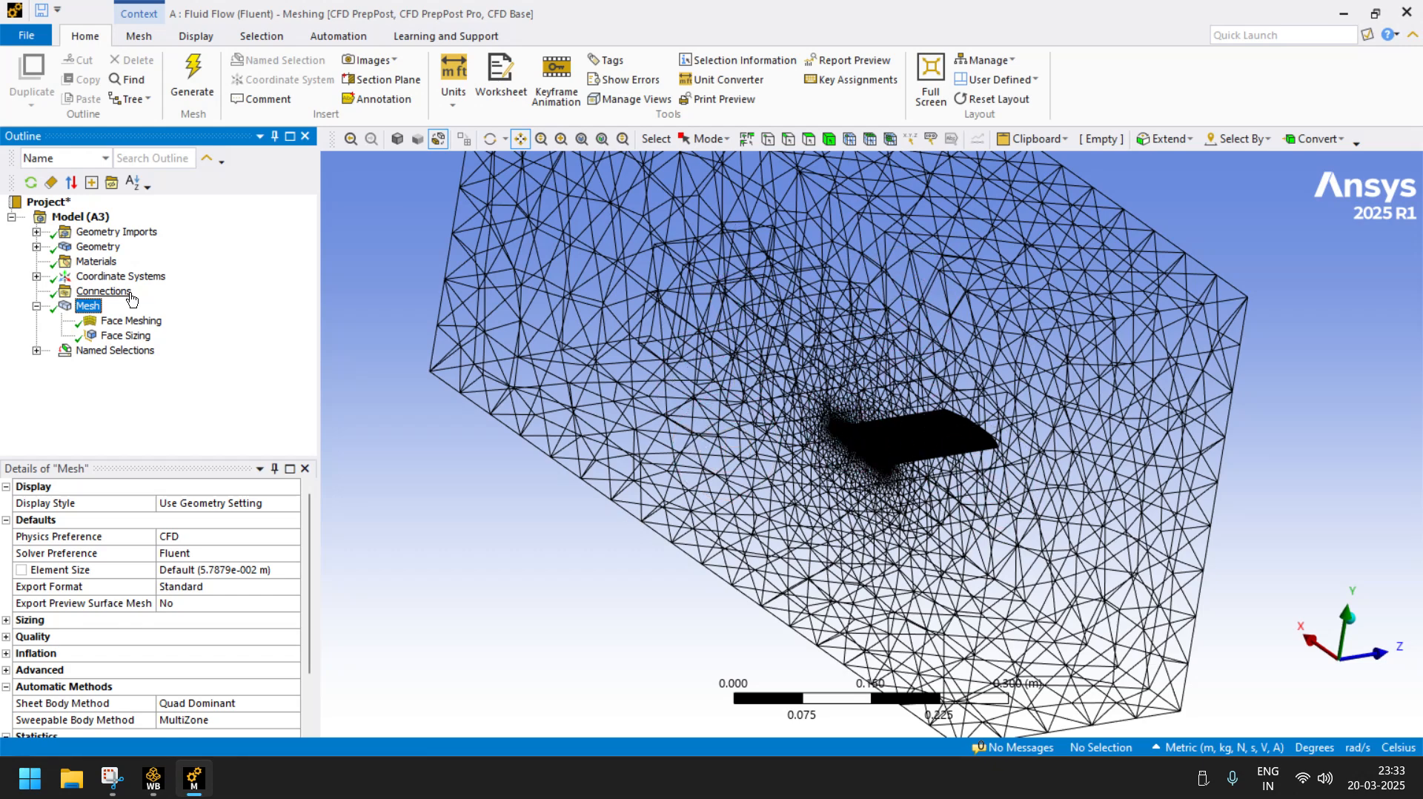
- Insert another sizing control into the mesh and scope it to the inner domain body around the wing
right_click(89, 305)
mouse_move(207, 317)
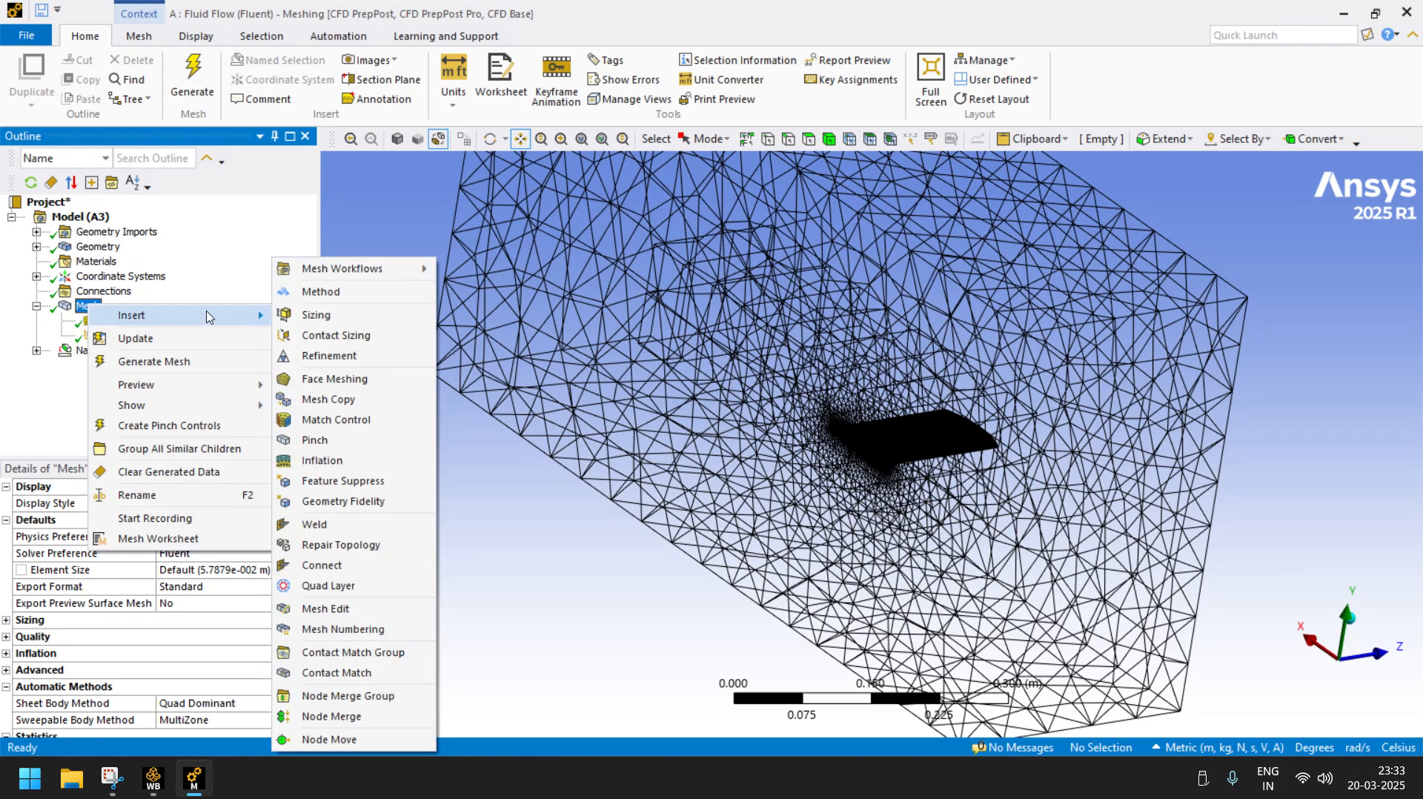
left_click(317, 314)
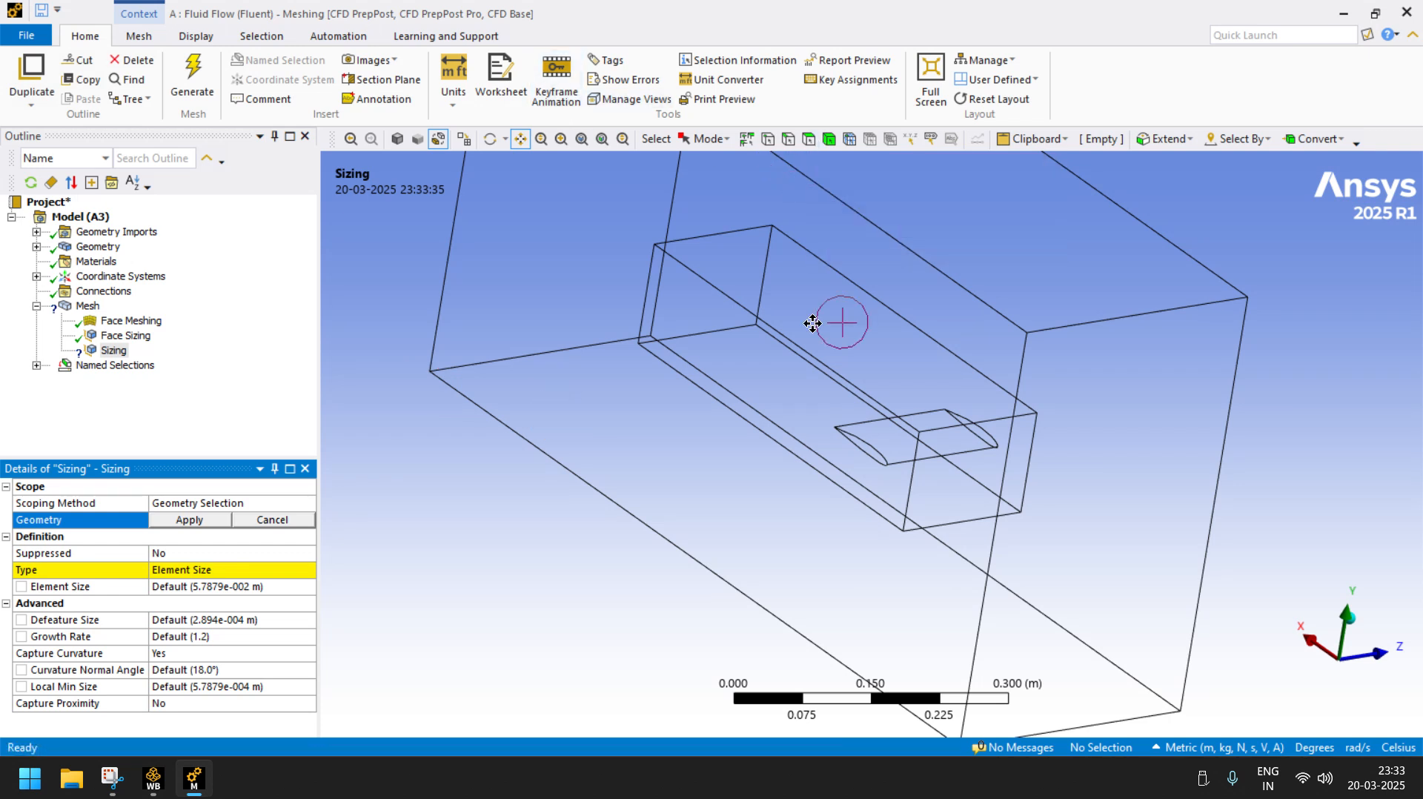
left_click(828, 139)
left_click(821, 395)
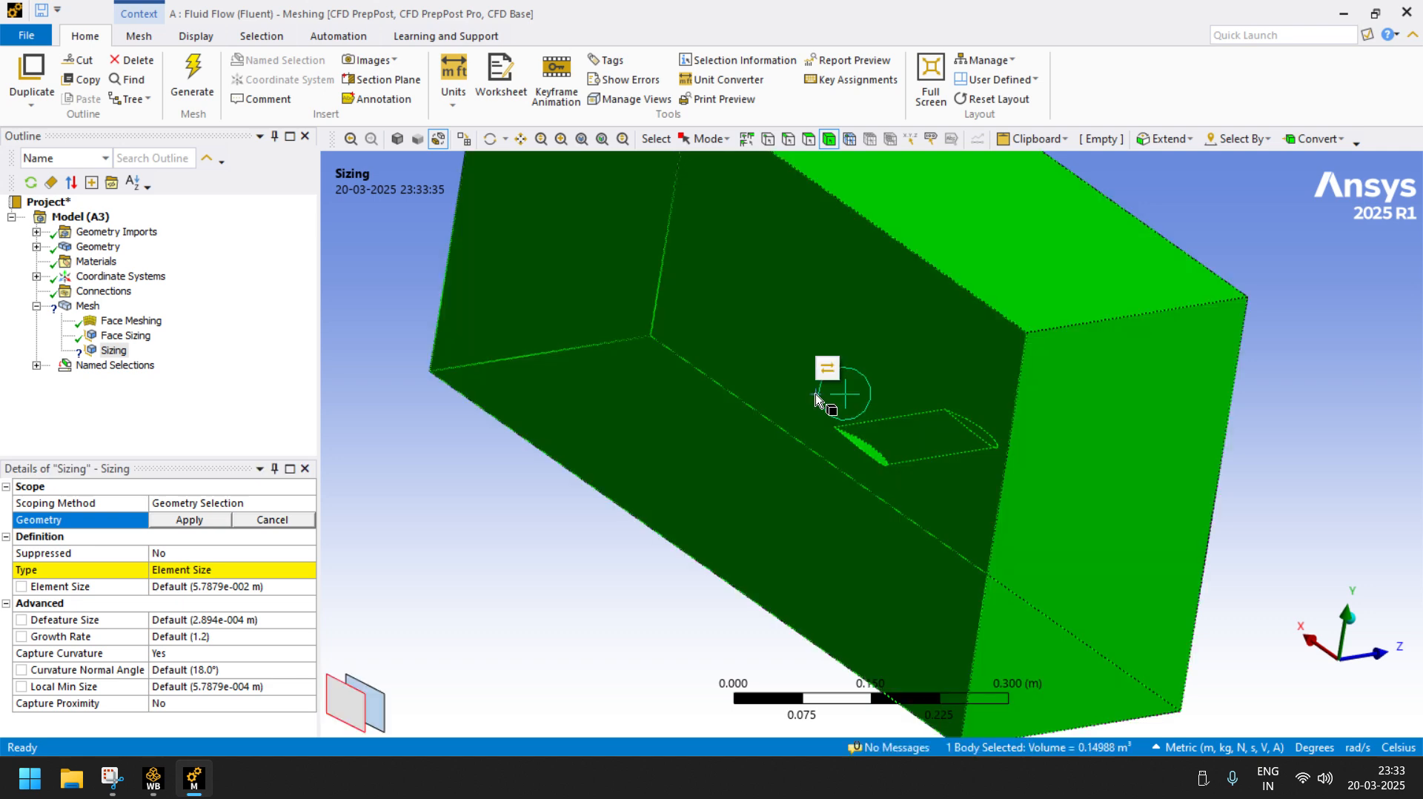
left_click(380, 712)
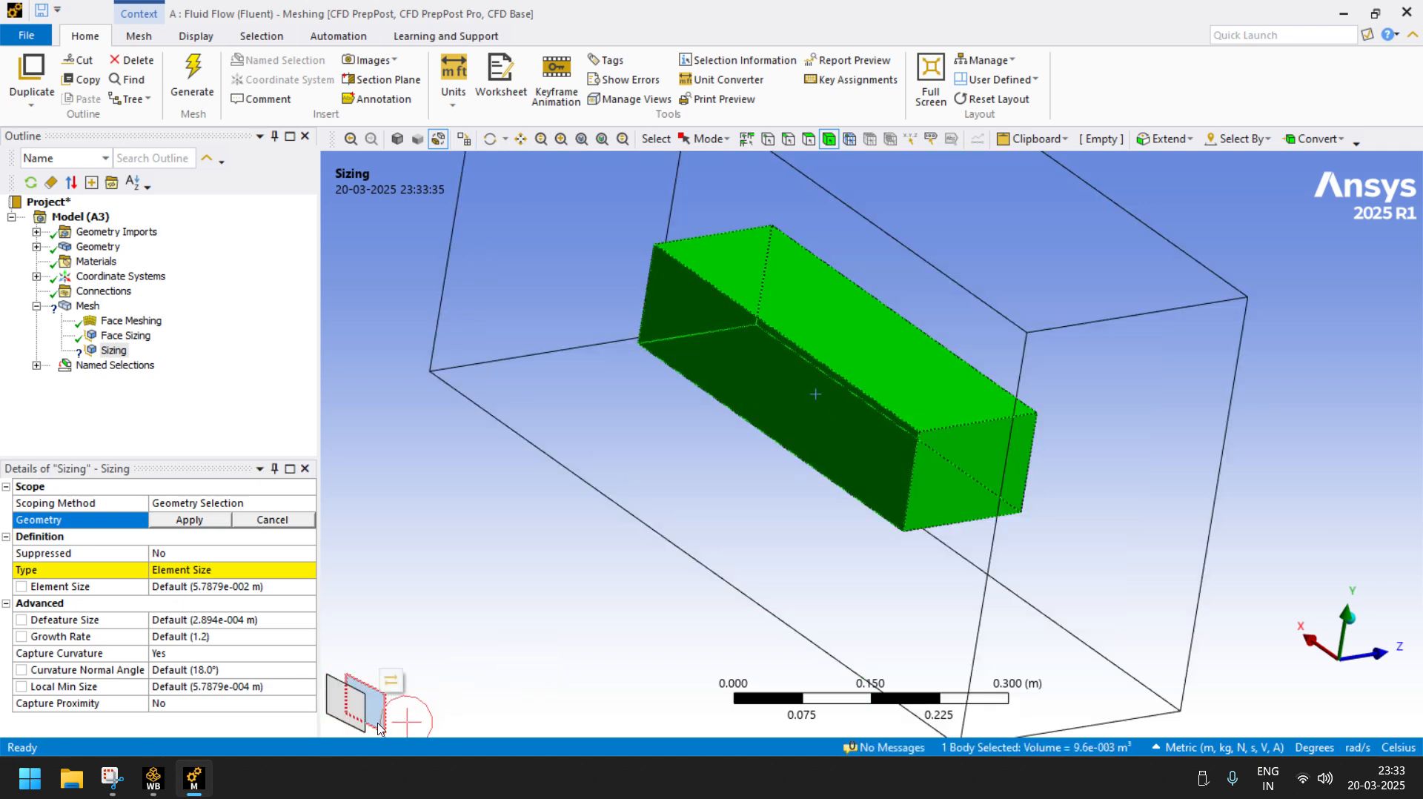
left_click(176, 521)
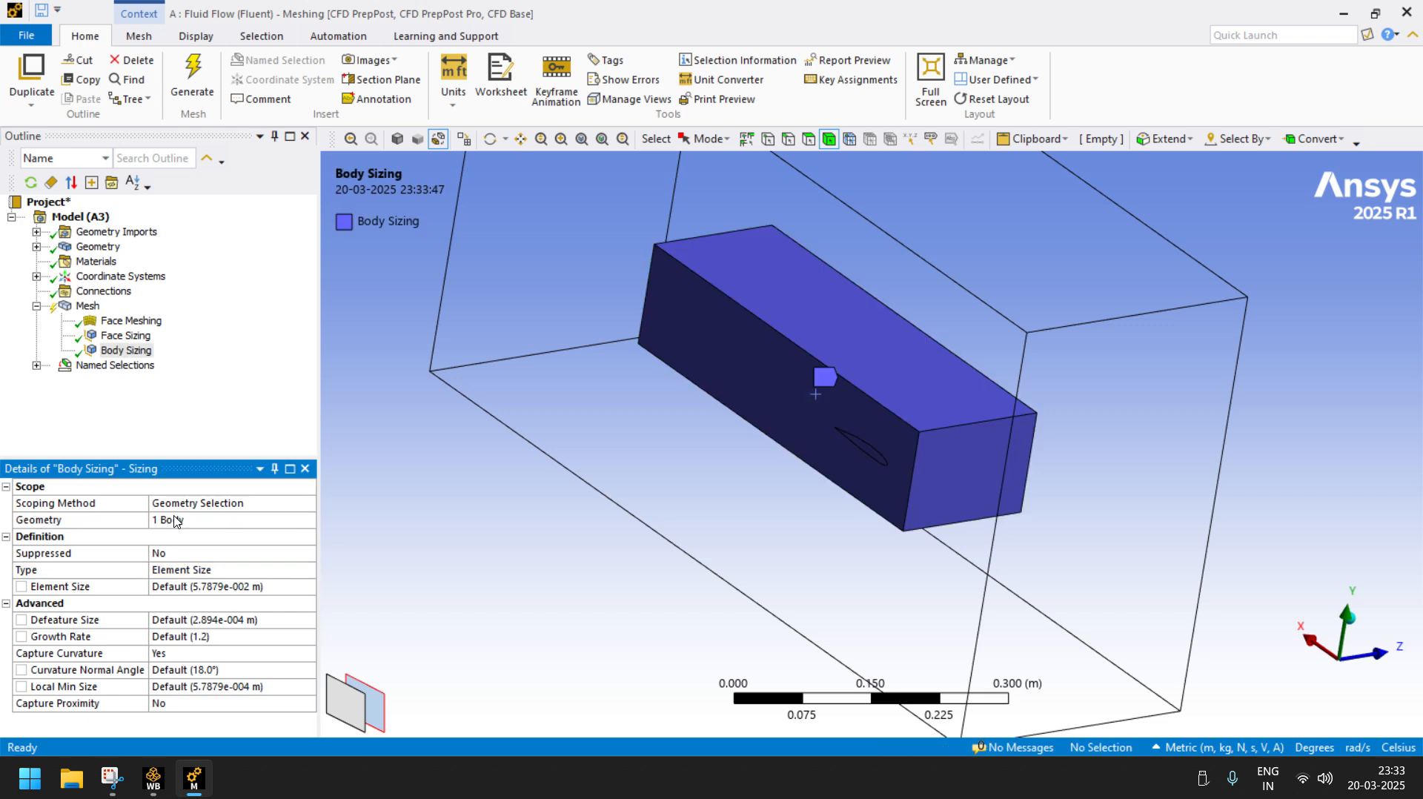
- Set the inner domain body sizing's element size to 0.05 m
left_click(217, 587)
type("0")
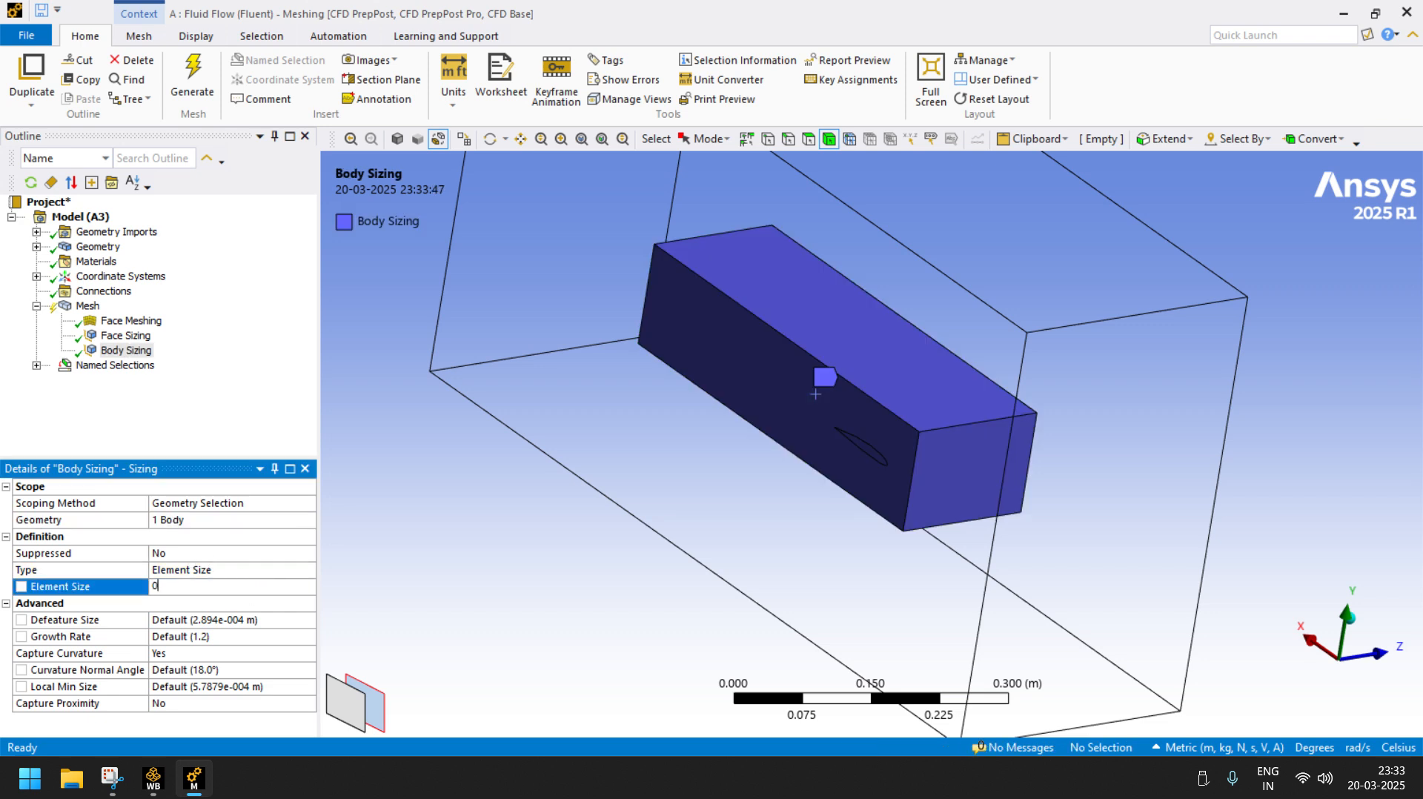
type(".05")
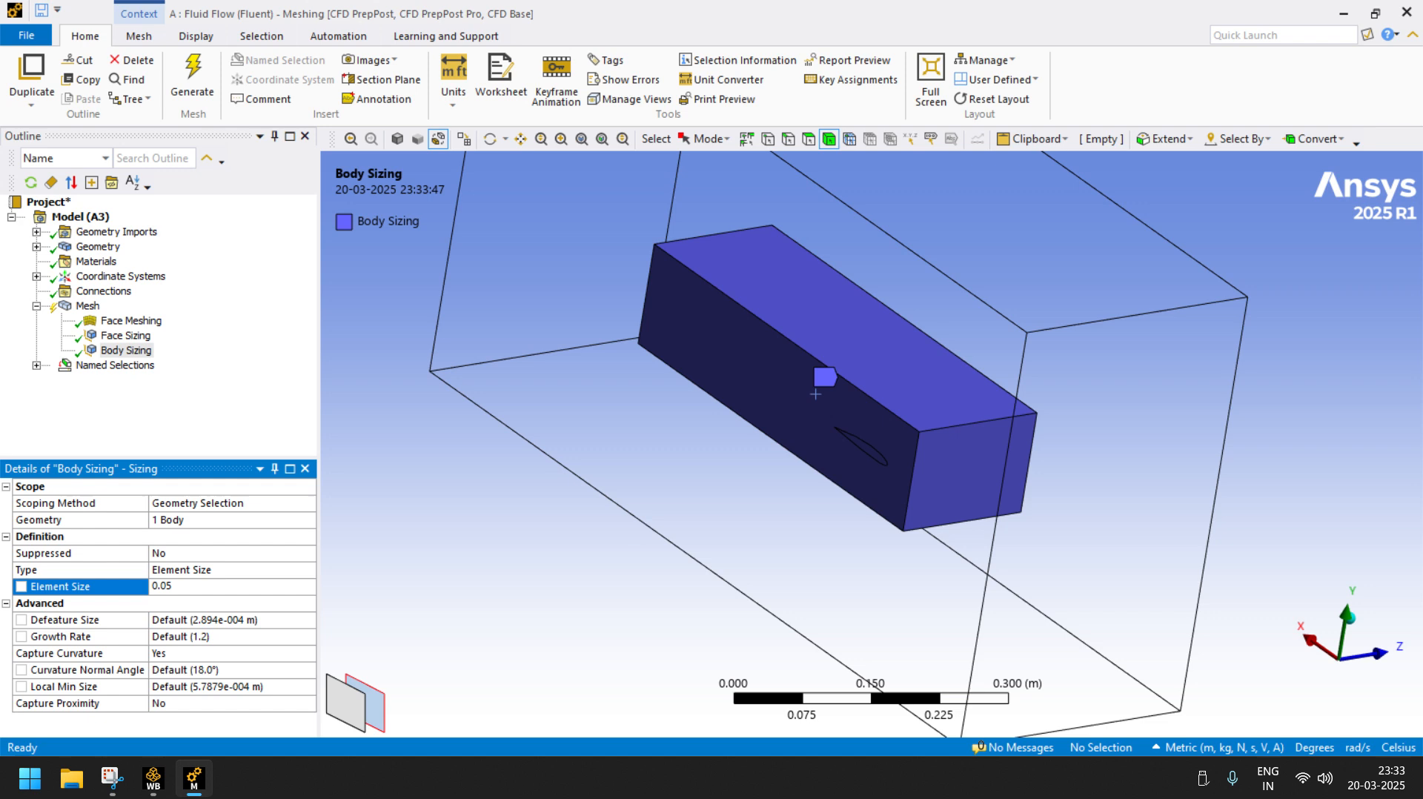
- Generate the mesh with the current sizings and display it in the side view along the Z axis
left_click(192, 82)
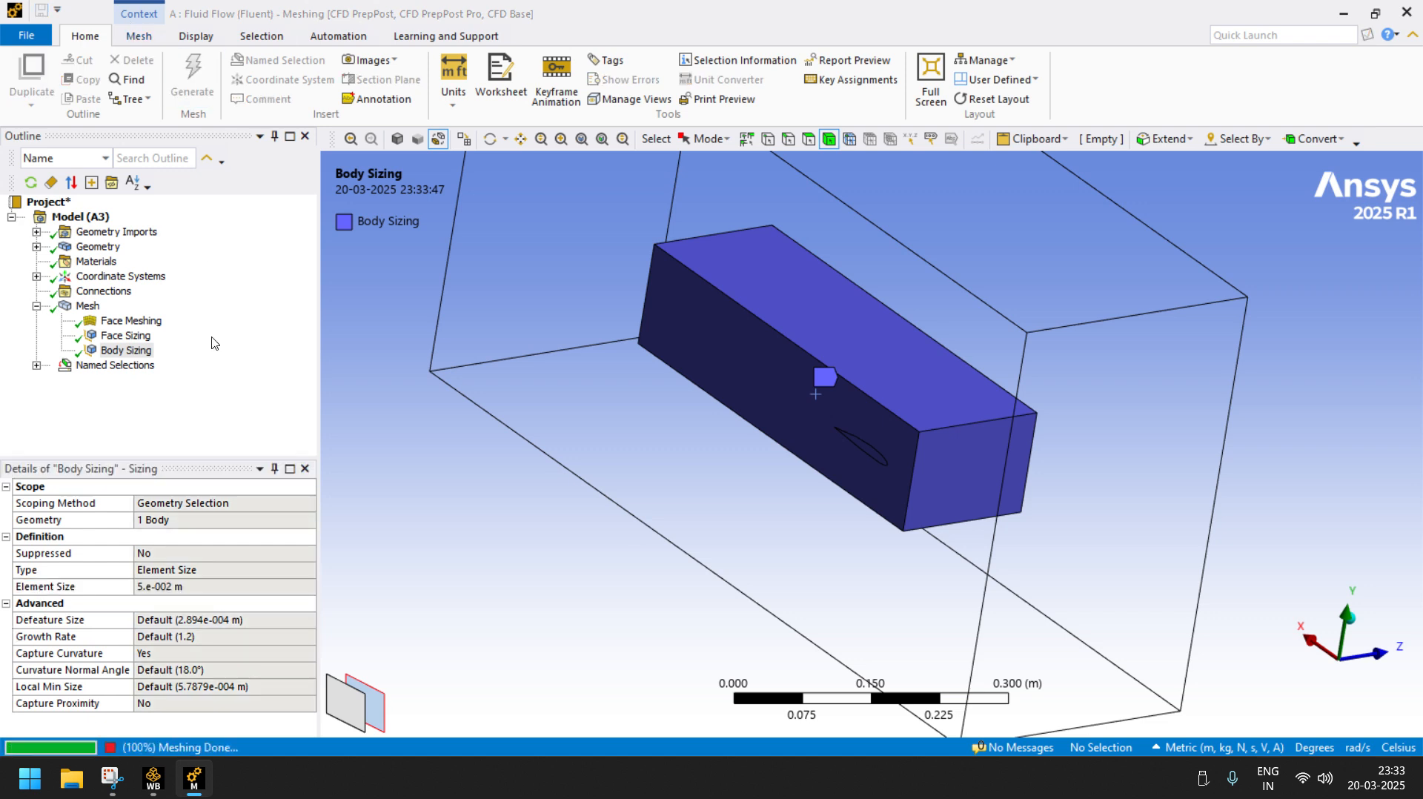
left_click(103, 290)
left_click(87, 306)
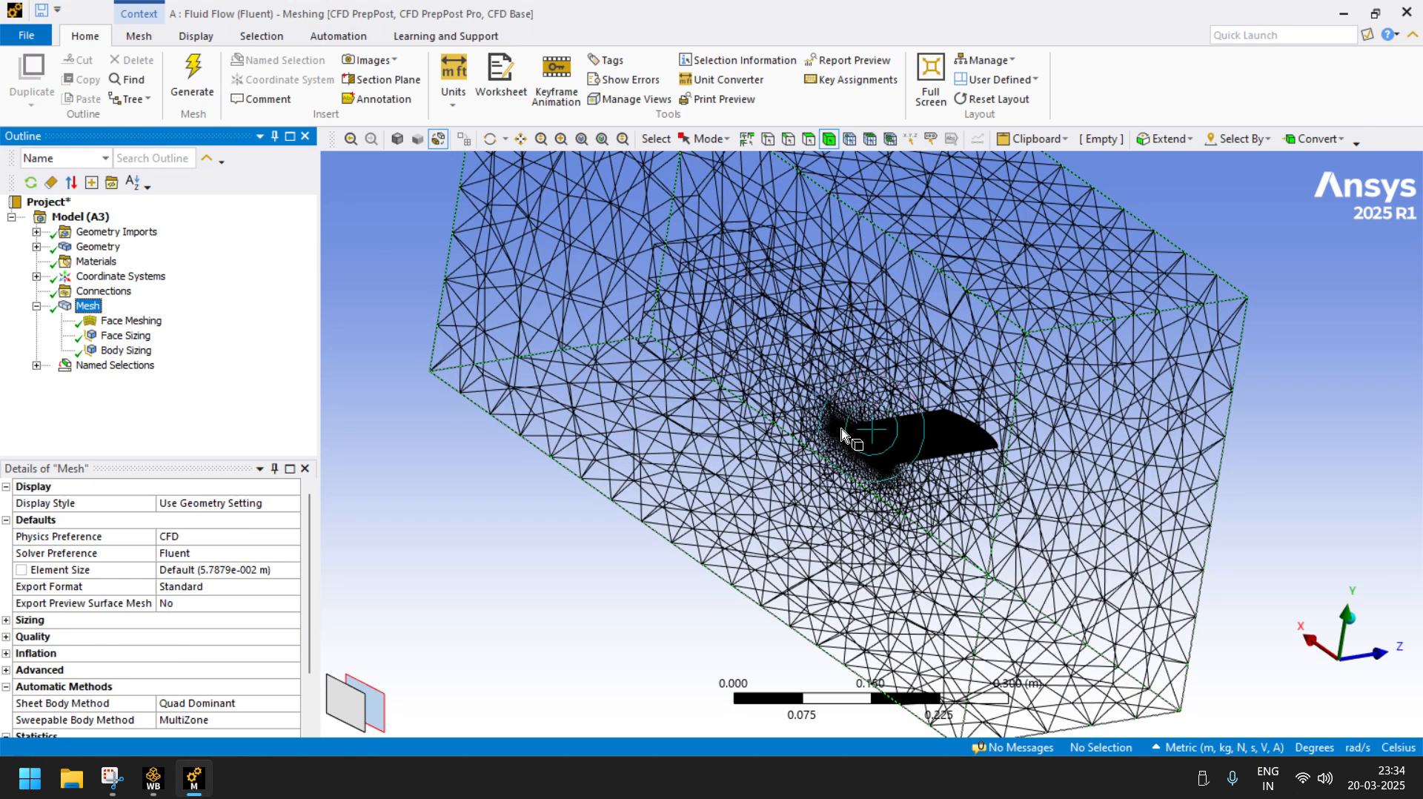
scroll(844, 428, "down", 2)
left_click(1335, 689)
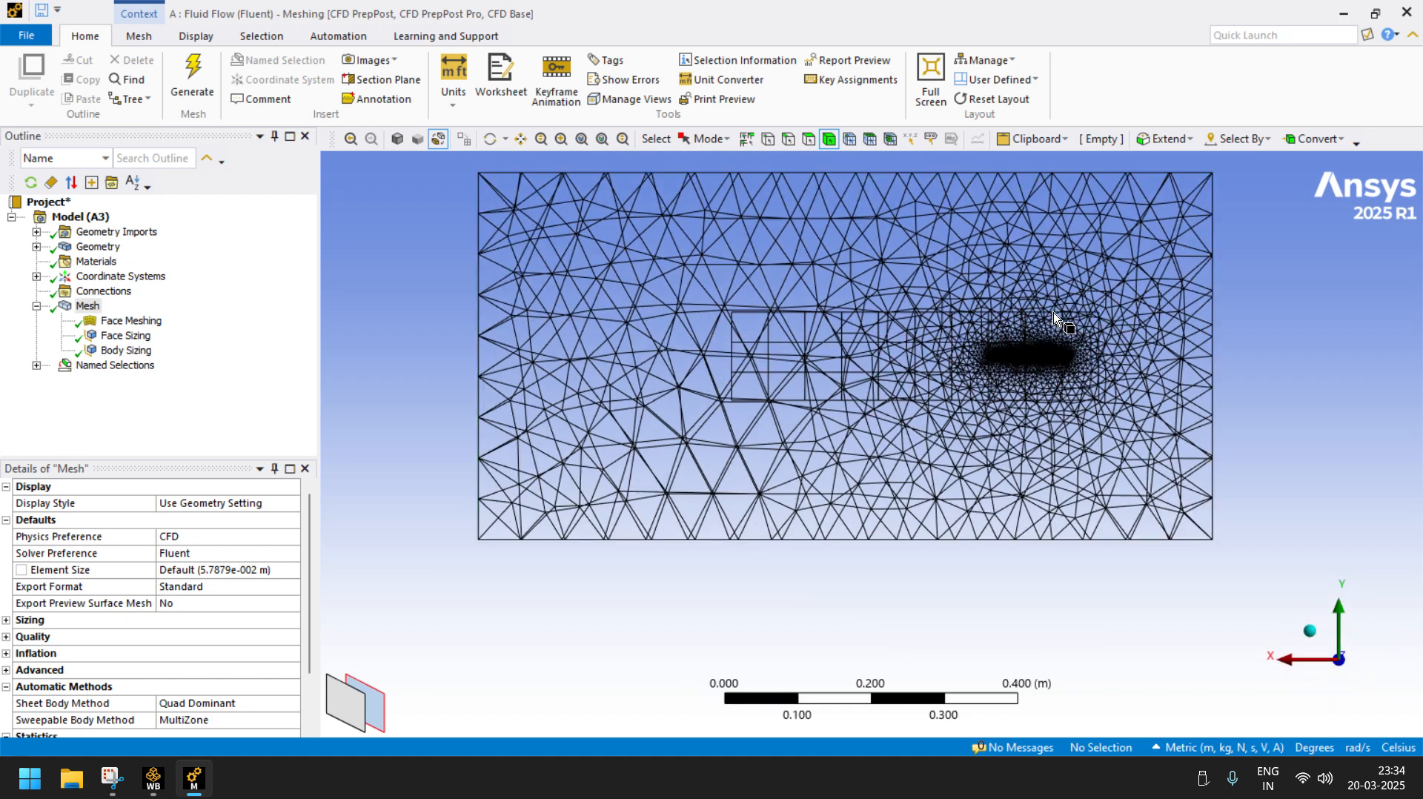
scroll(811, 396, "up", 2)
- Set the inner box's body sizing element size to 0.02 m and regenerate the mesh to display it
left_click(119, 353)
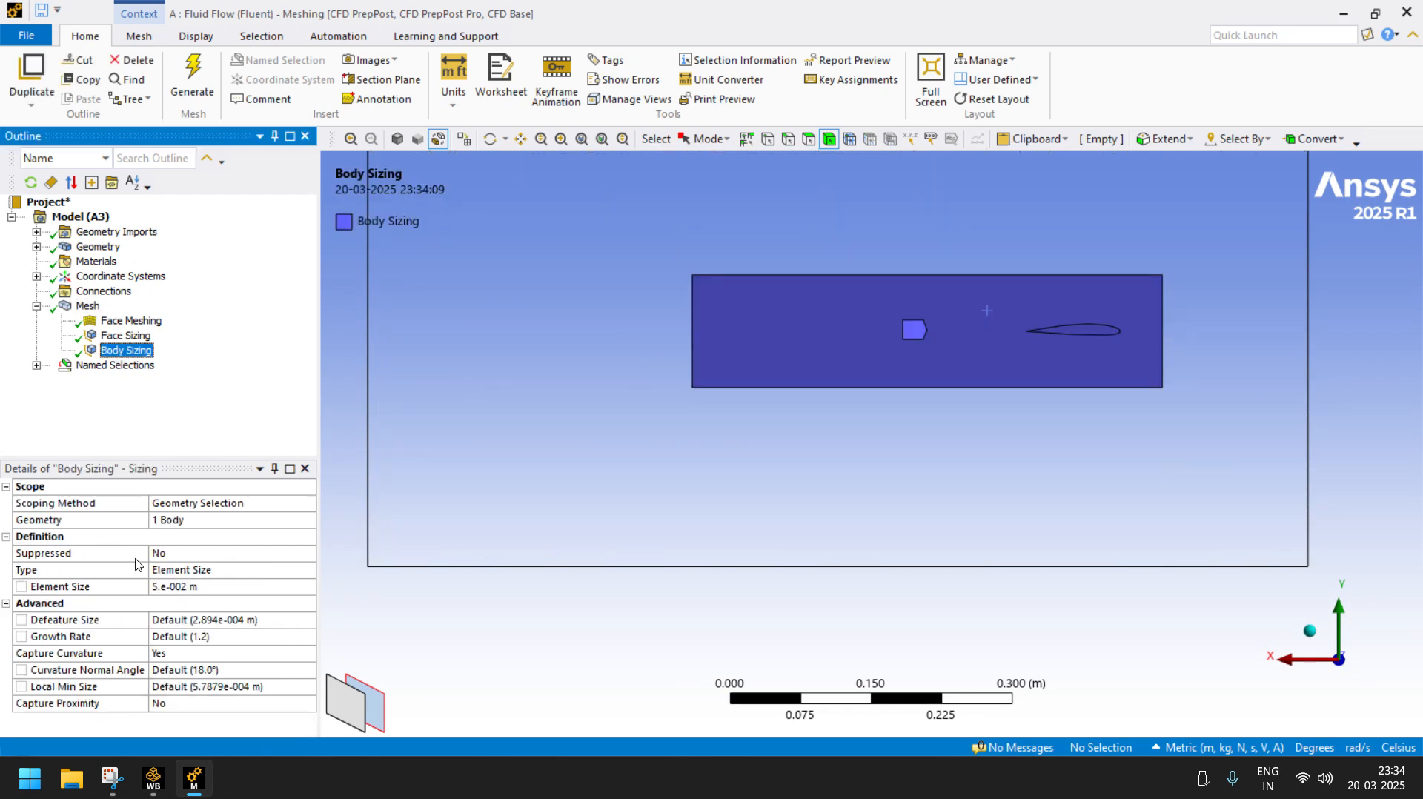
left_click(170, 586)
left_click_drag(168, 586, 185, 589)
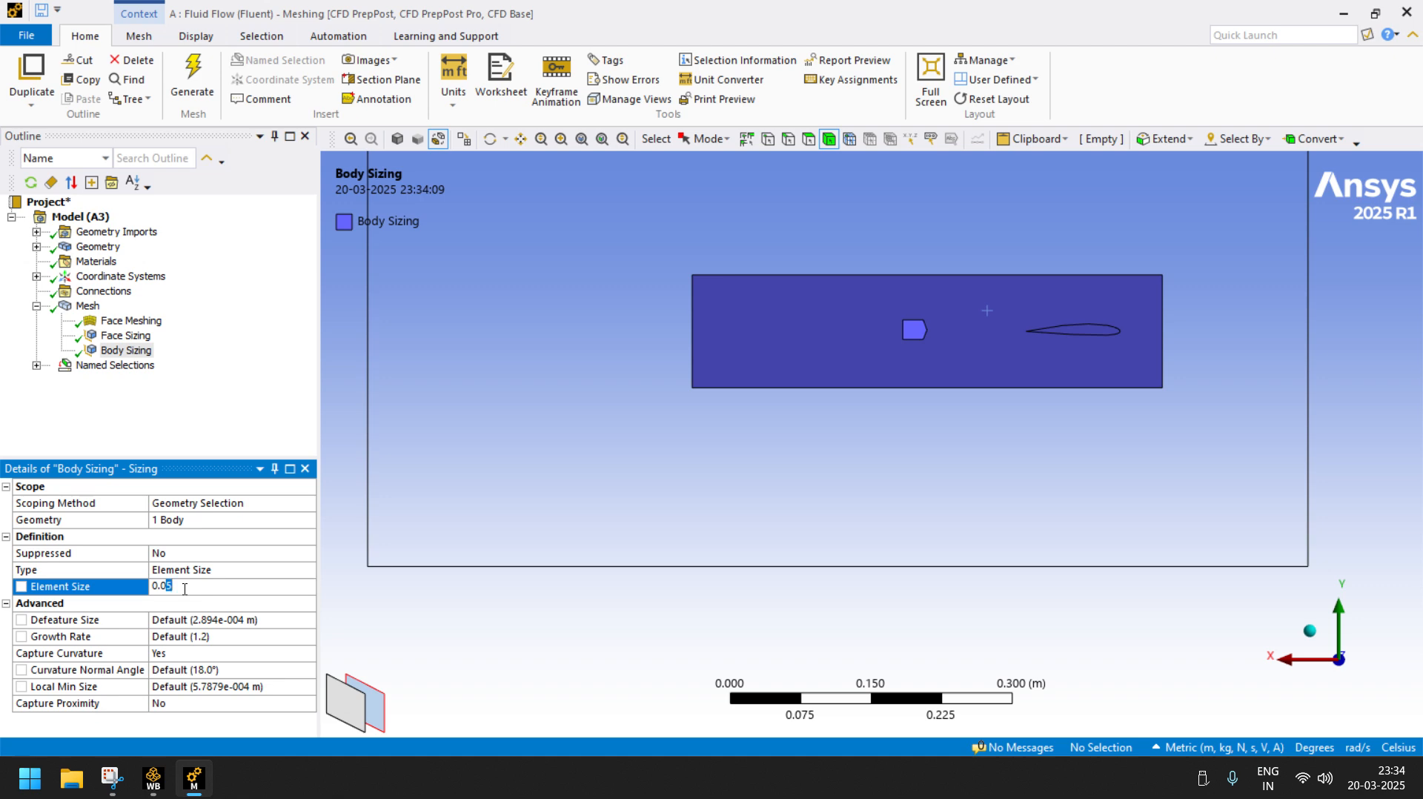
type("2")
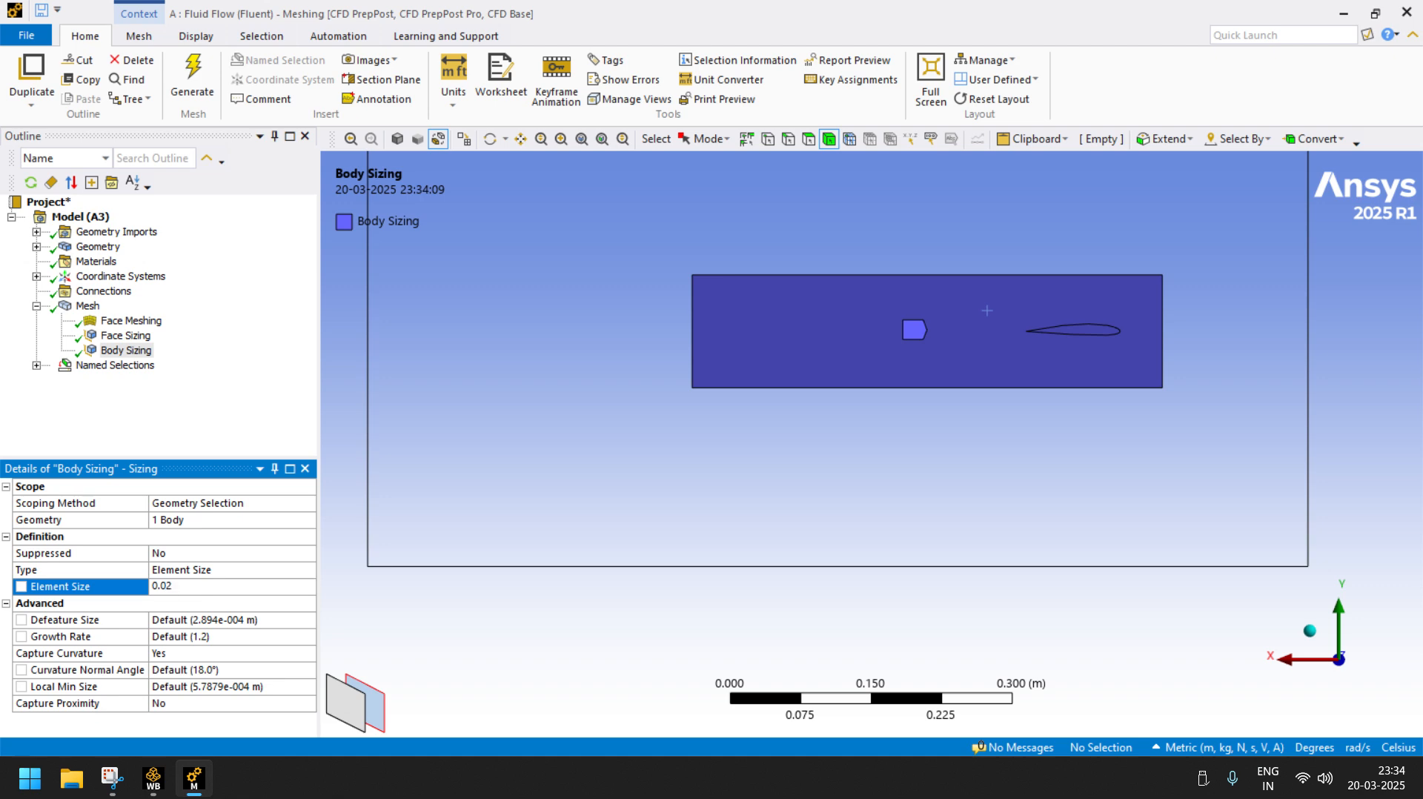
left_click(192, 83)
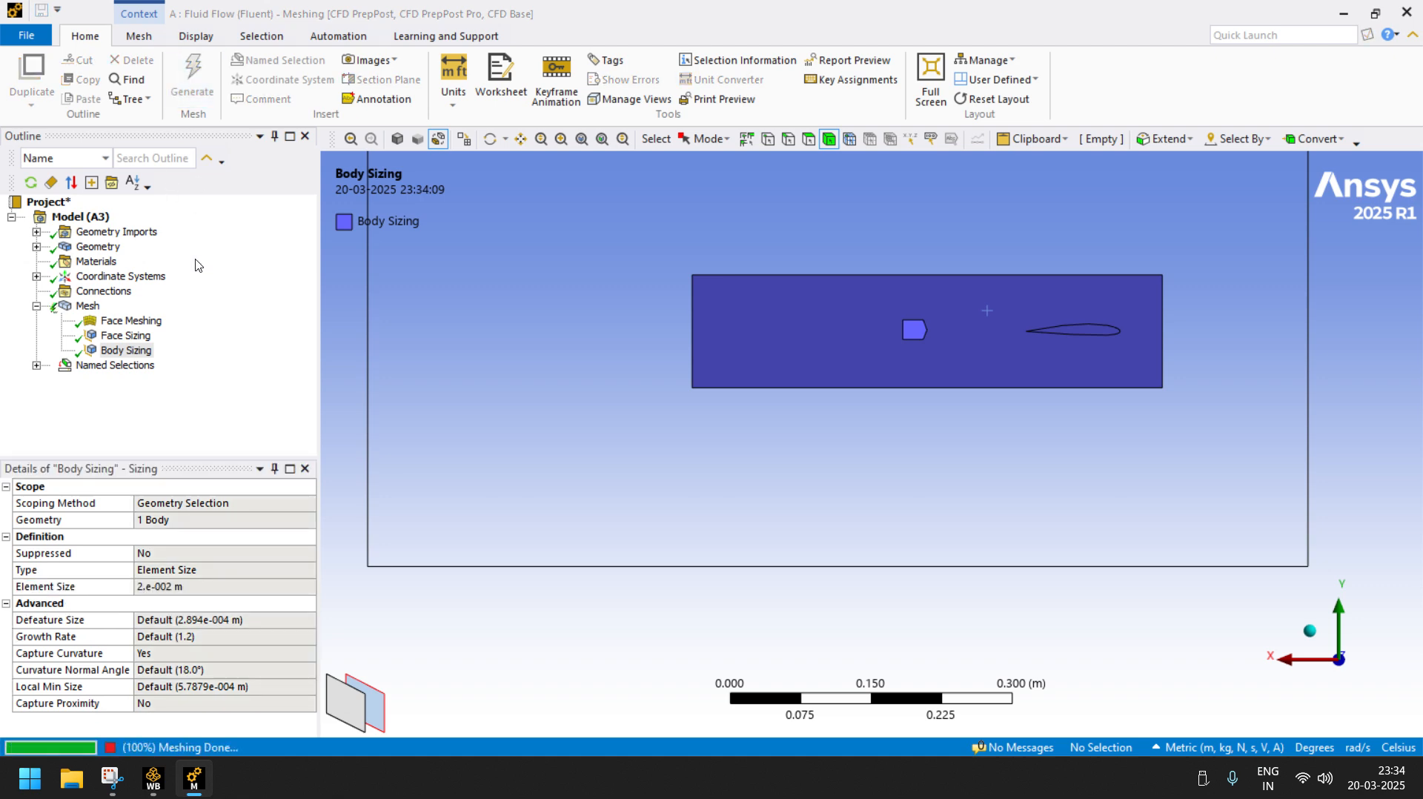
left_click(89, 306)
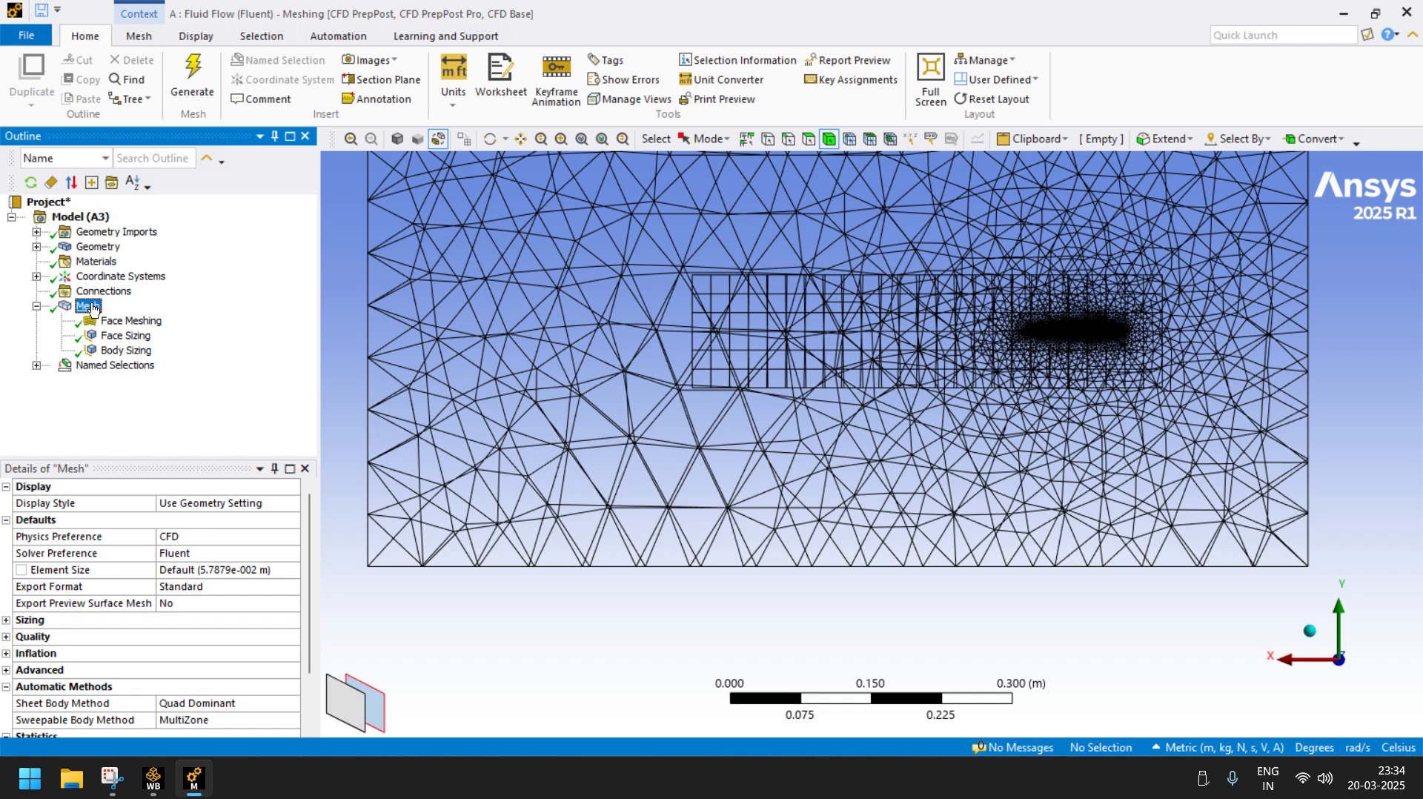
- Check the wing's face sizing, then reduce the inner box's body sizing element size to 0.01 m and regenerate and display the mesh
left_click(127, 336)
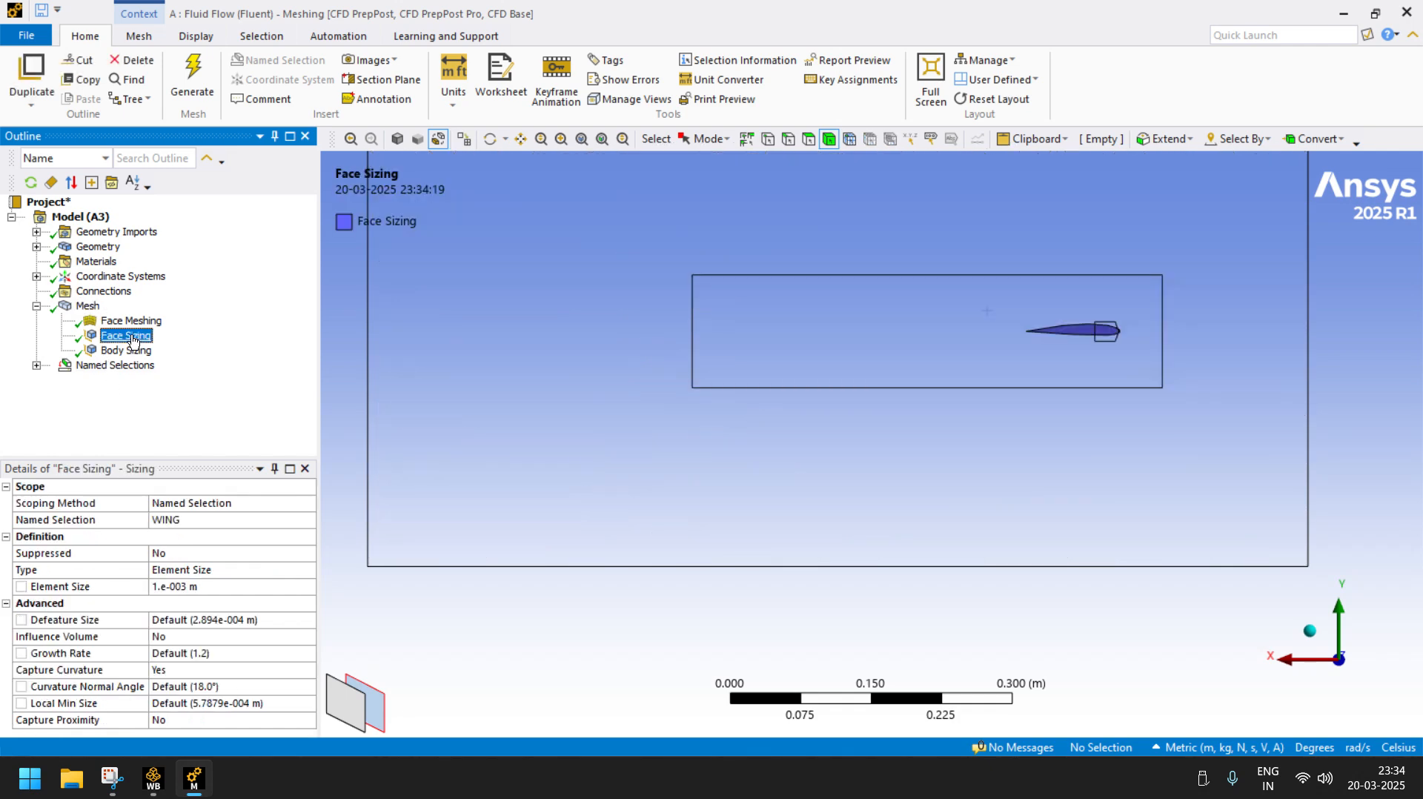
left_click(215, 587)
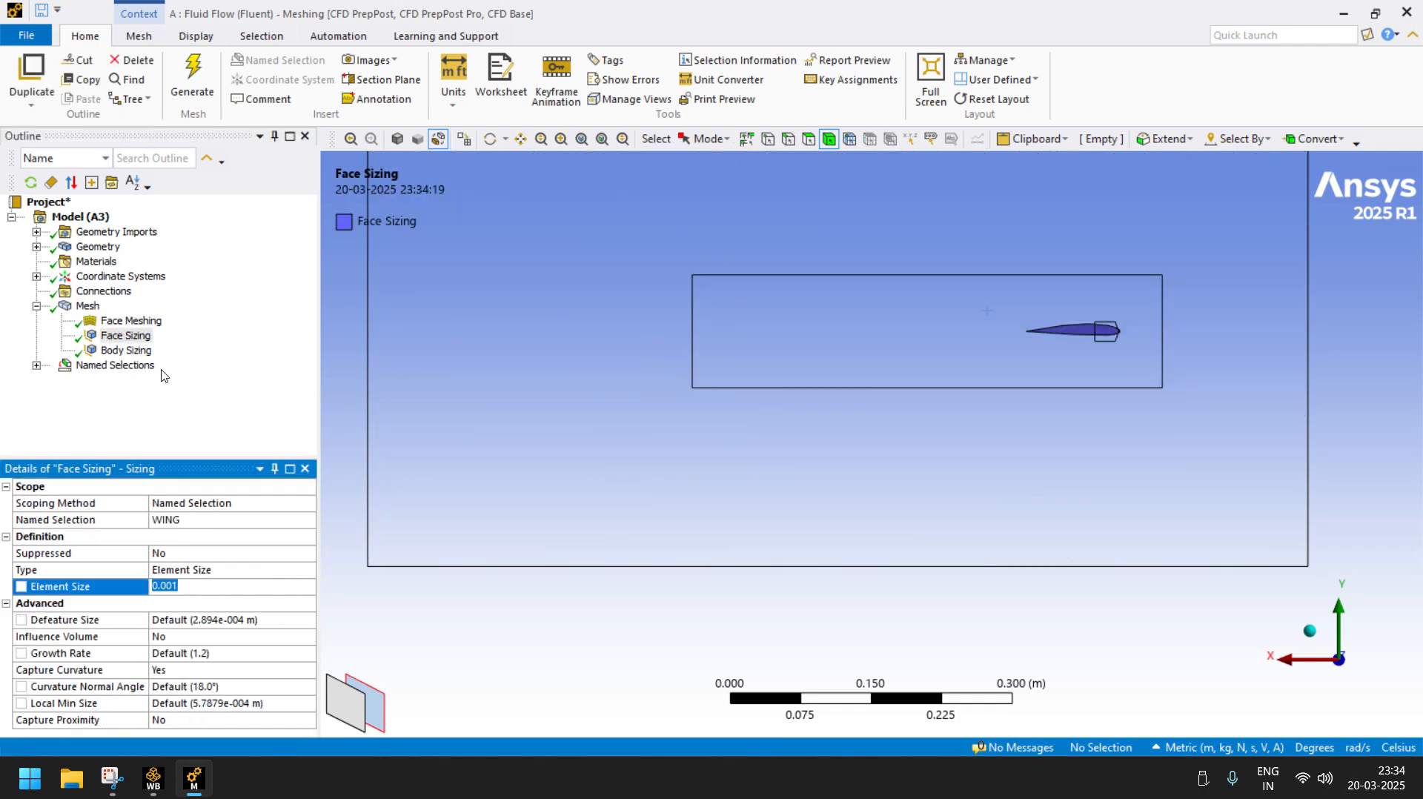
left_click(126, 350)
left_click(167, 585)
type("0.0")
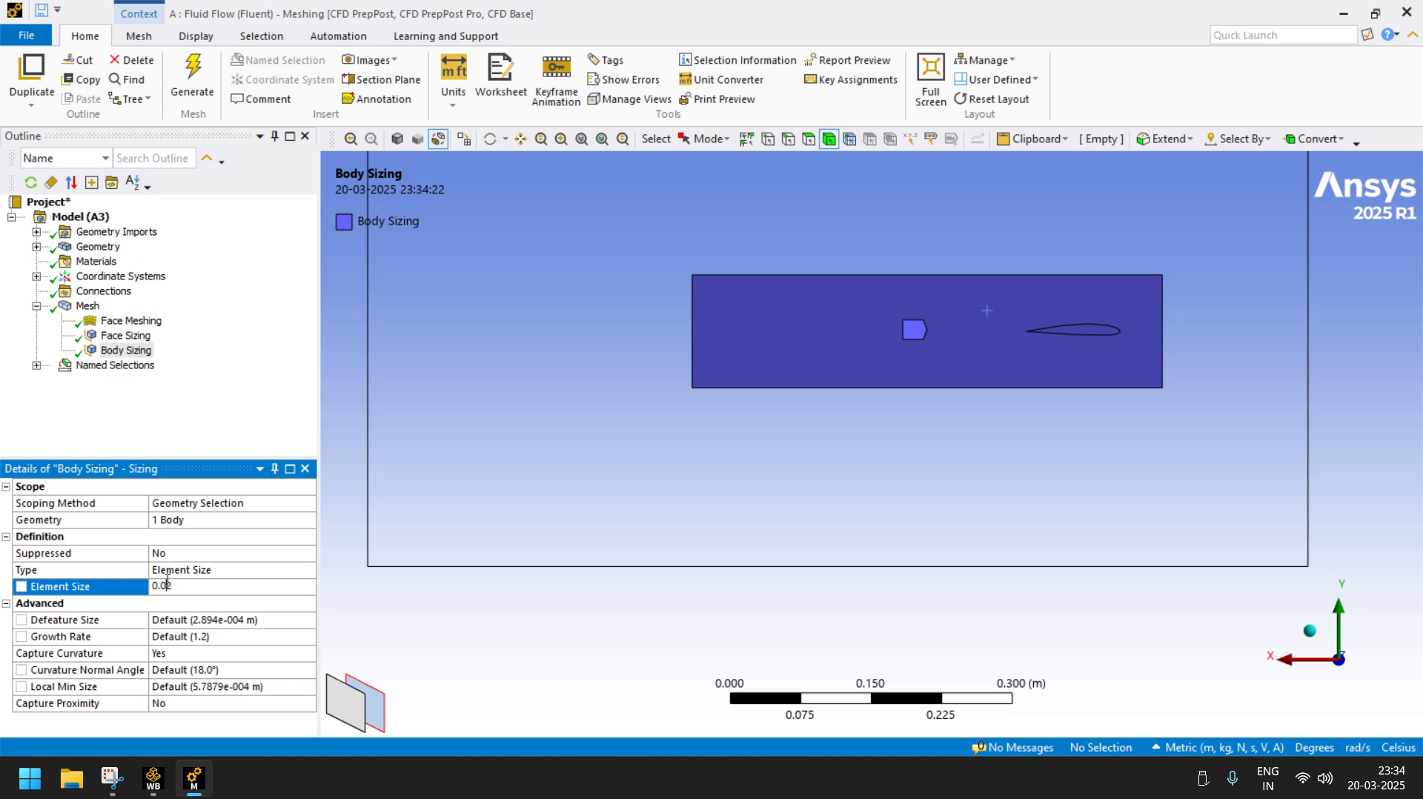
left_click_drag(167, 585, 186, 585)
left_click(192, 78)
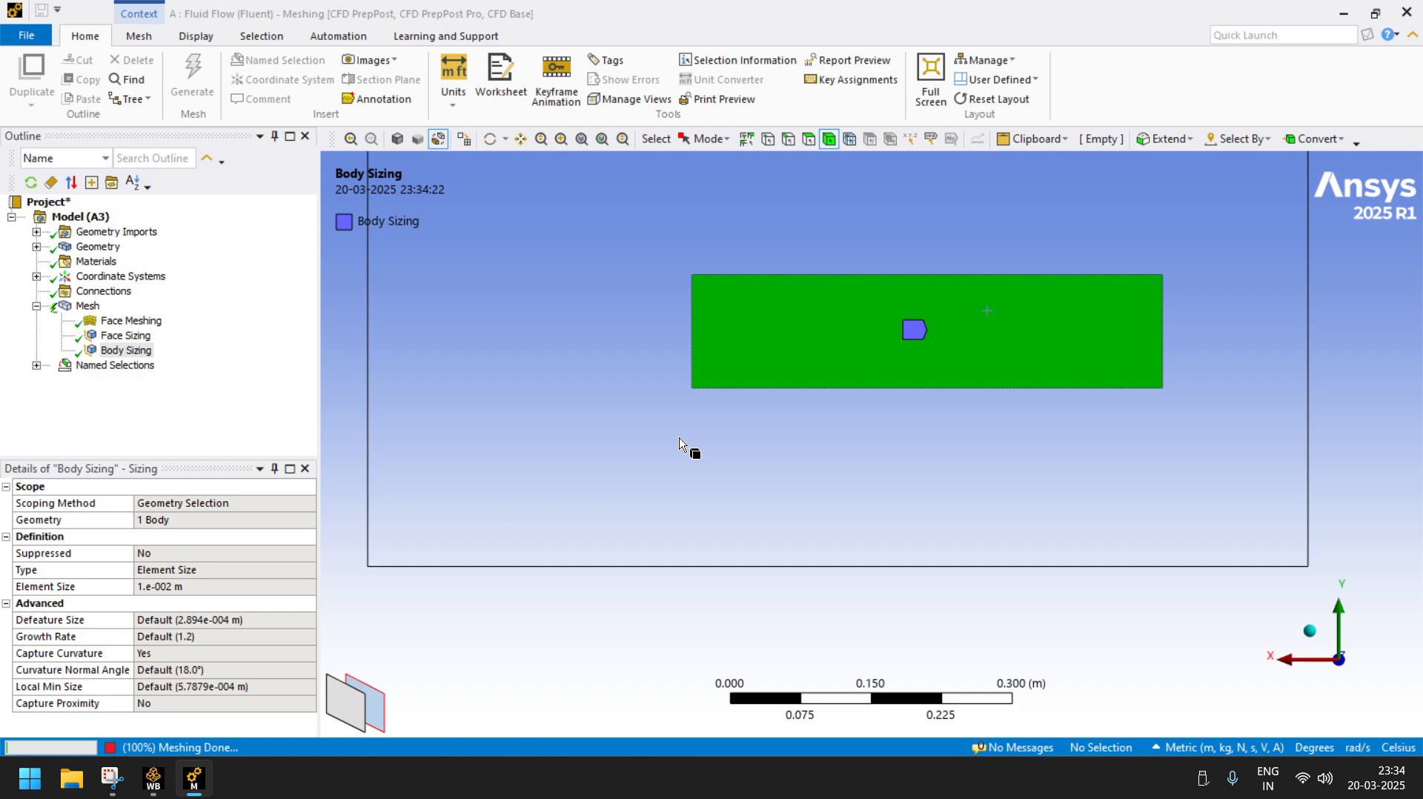
left_click(88, 306)
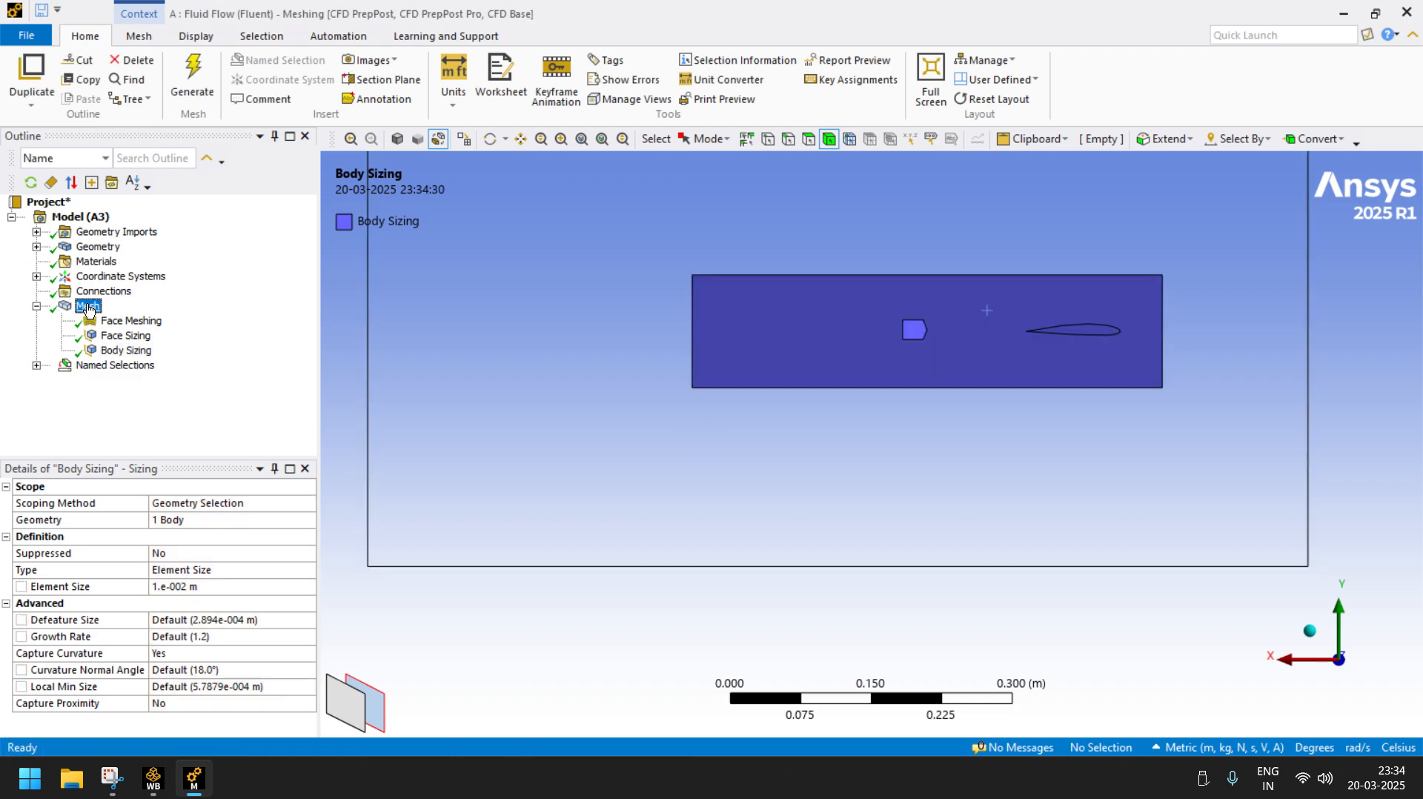
scroll(778, 335, "down", 5)
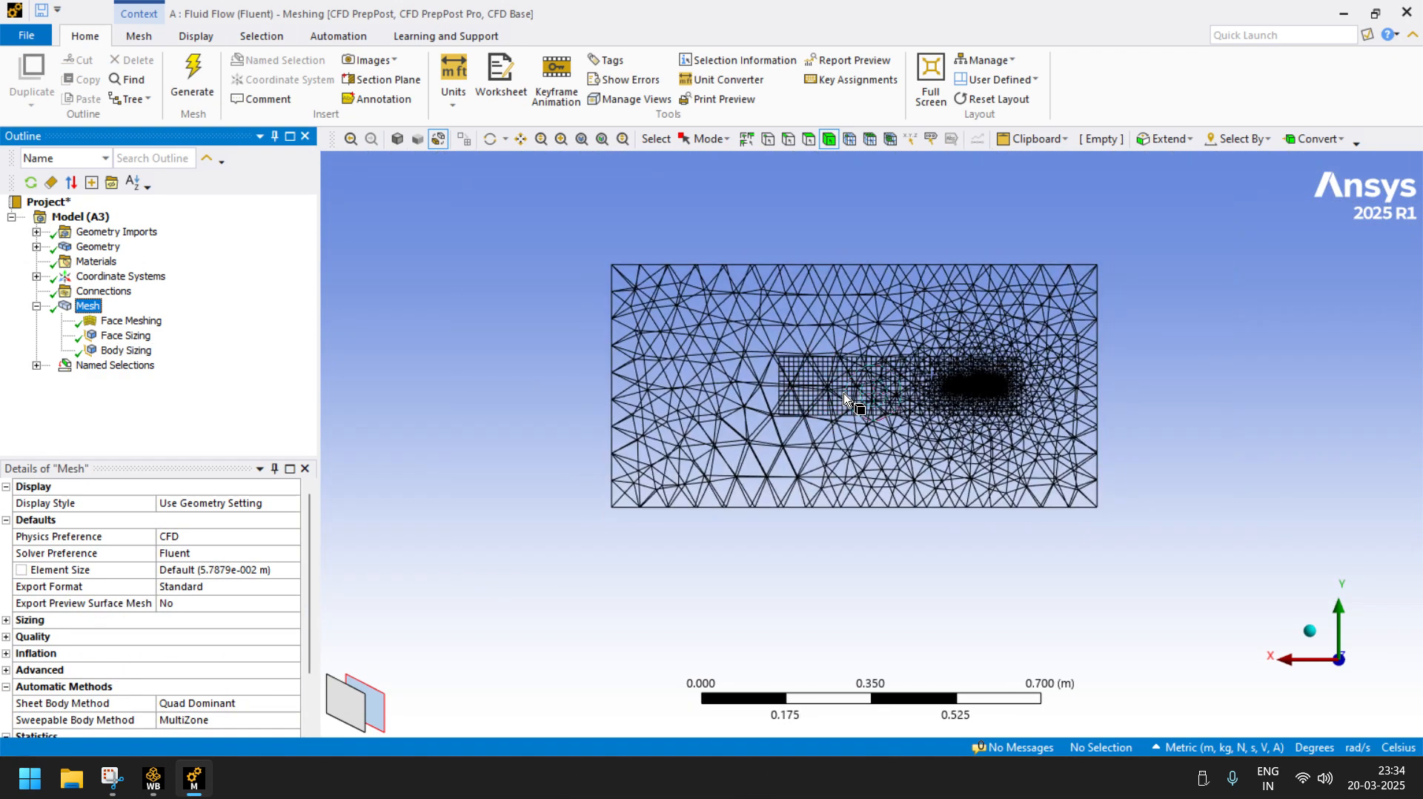
scroll(778, 345, "up", 3)
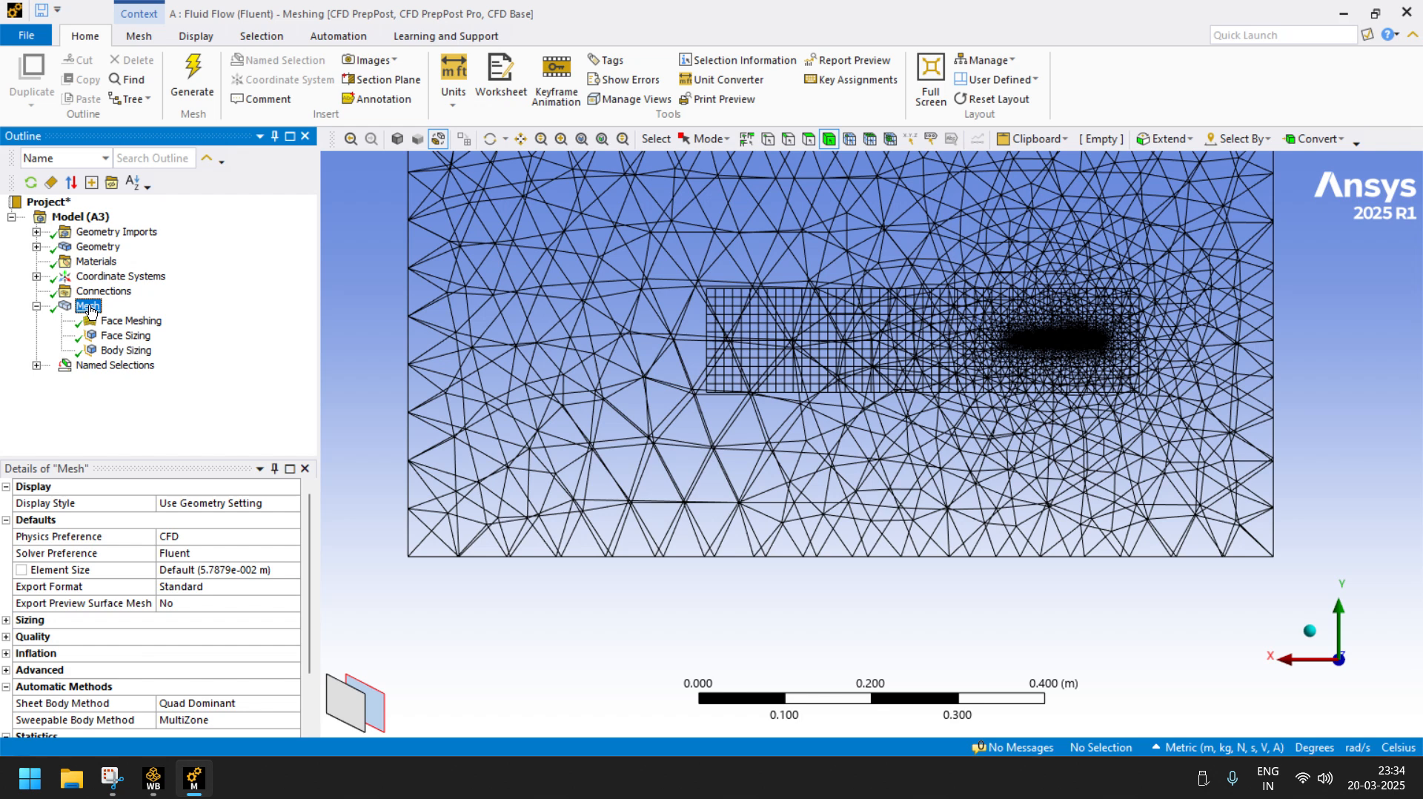
- Insert a new mesh sizing and scope it to the outer enclosure body
right_click(90, 310)
mouse_move(234, 319)
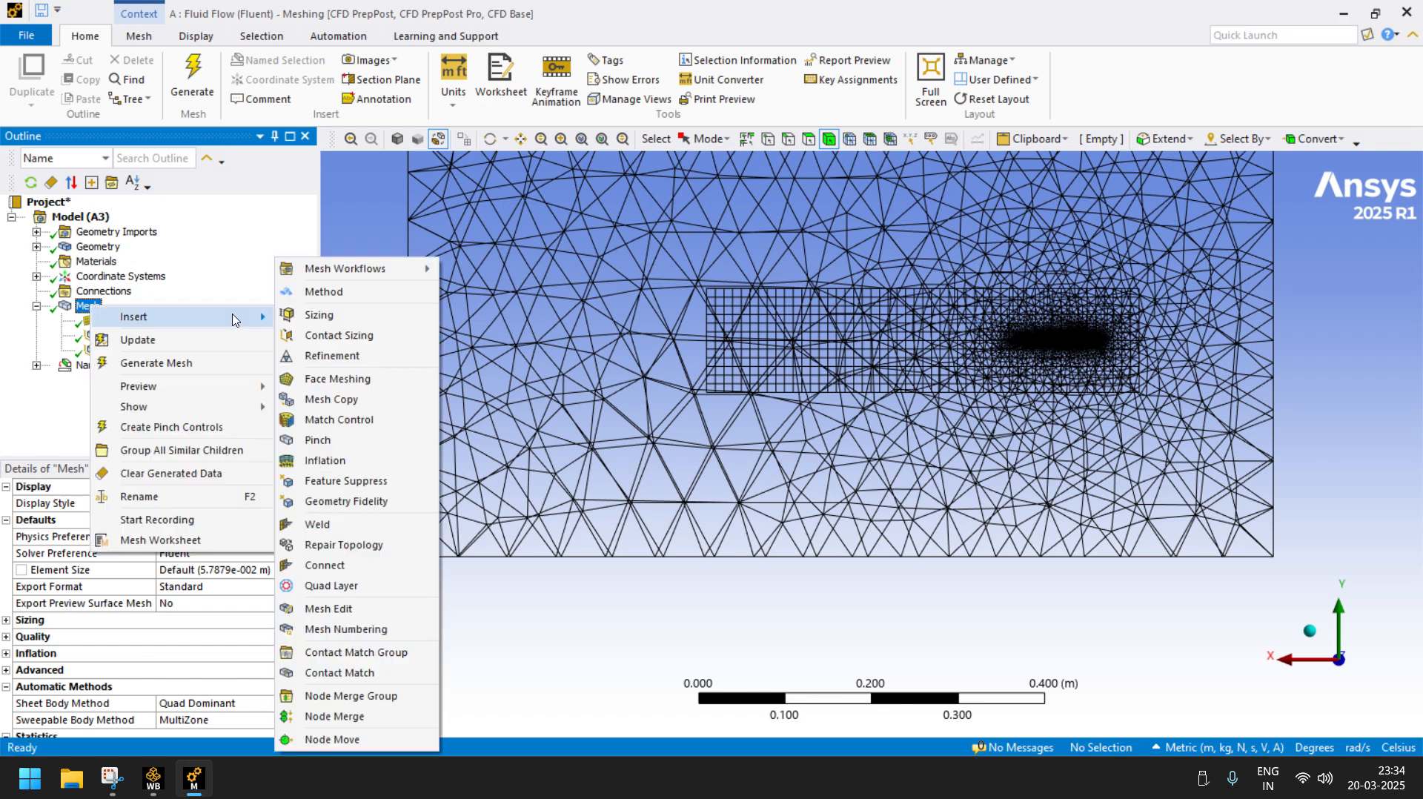
left_click(318, 314)
scroll(639, 445, "down", 3)
scroll(634, 438, "down", 2)
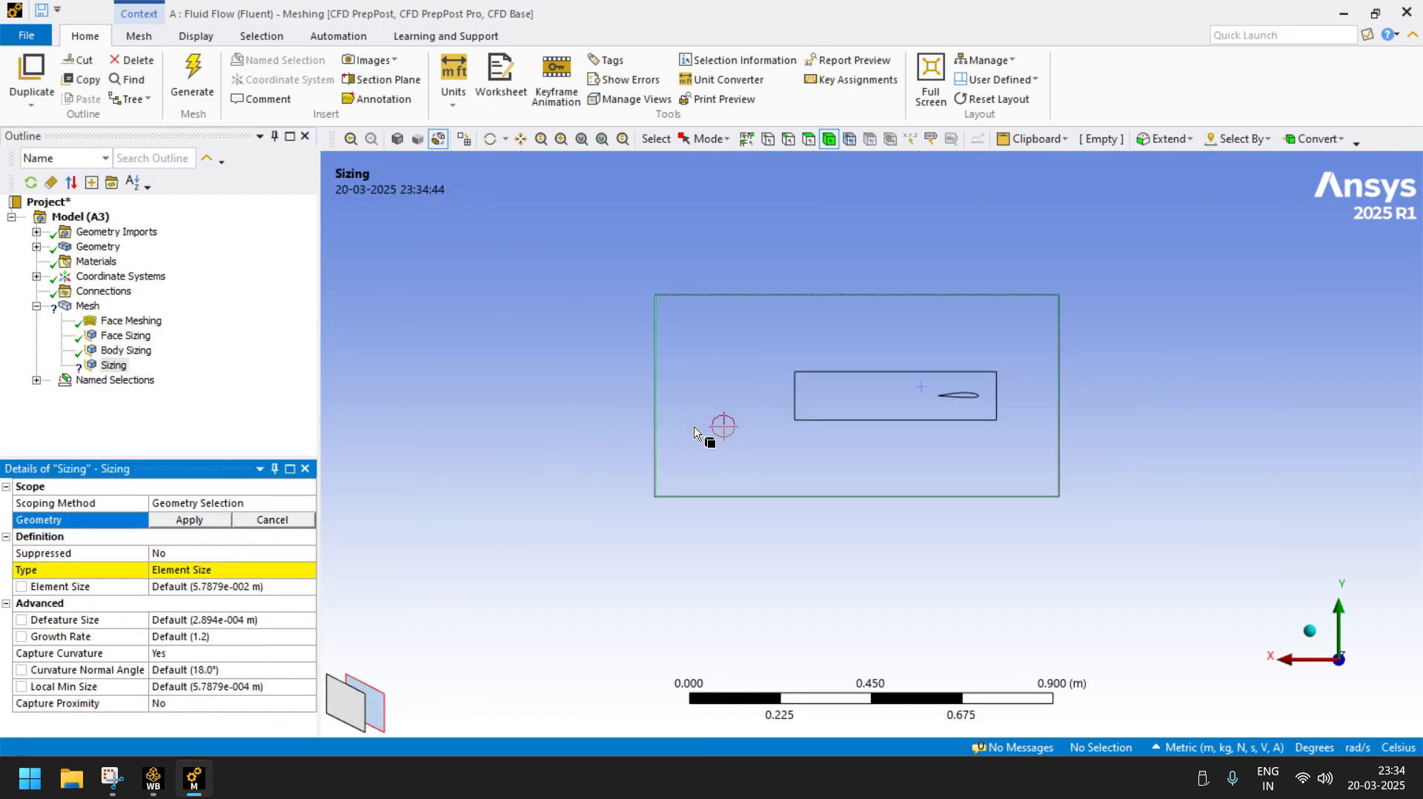
left_click(705, 431)
left_click(191, 522)
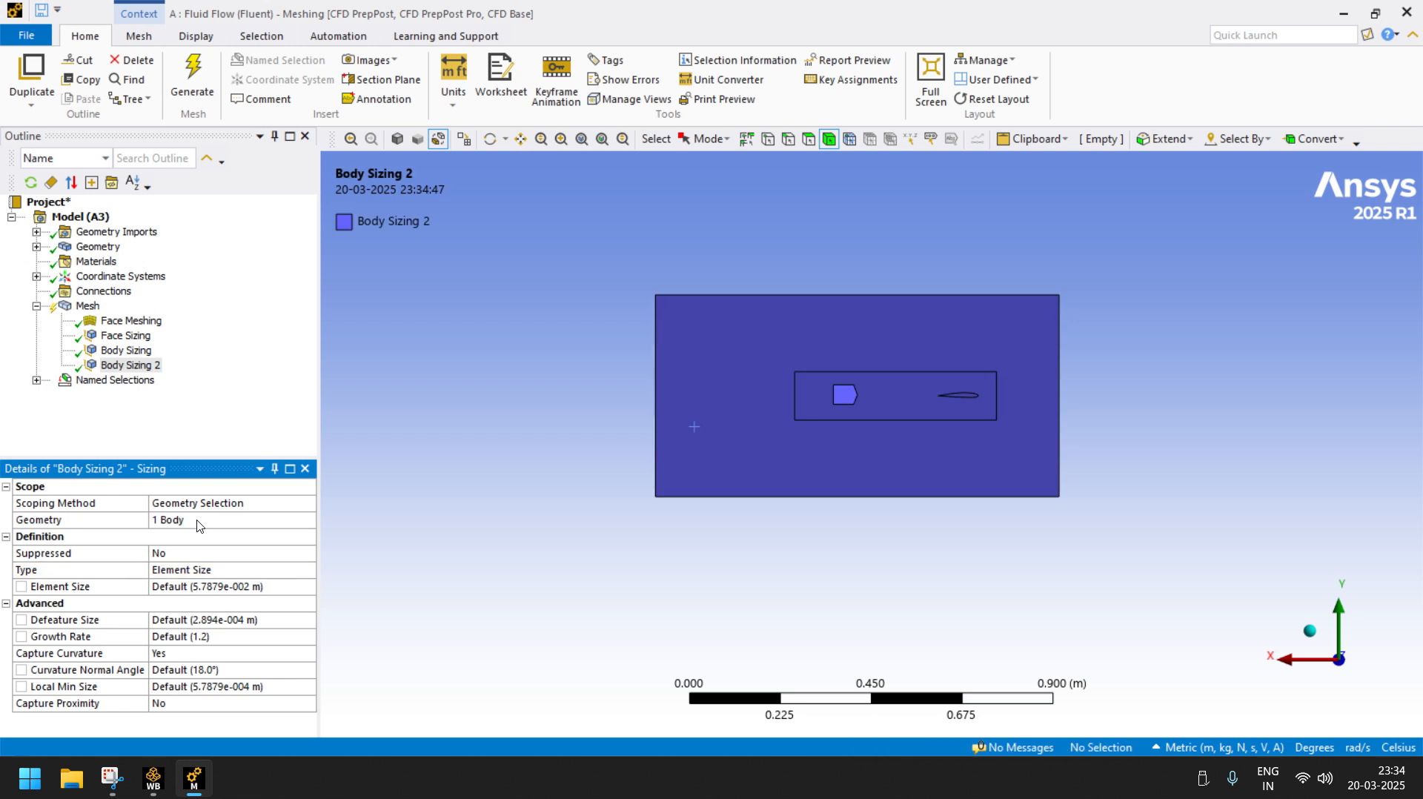
- Set the outer enclosure's body sizing element size to 0.1 m and regenerate the mesh to display it
left_click(233, 588)
type("0")
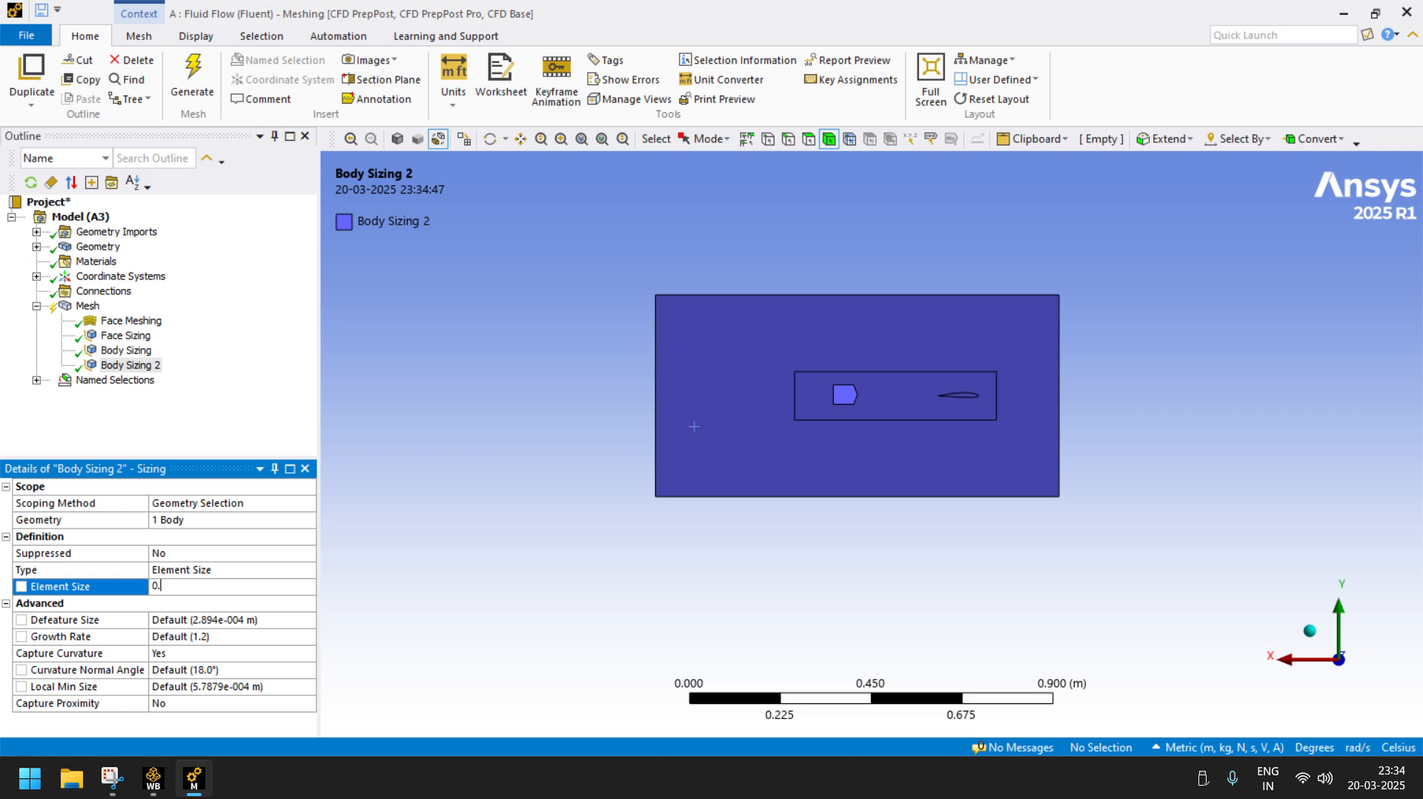
type(".1")
left_click(192, 82)
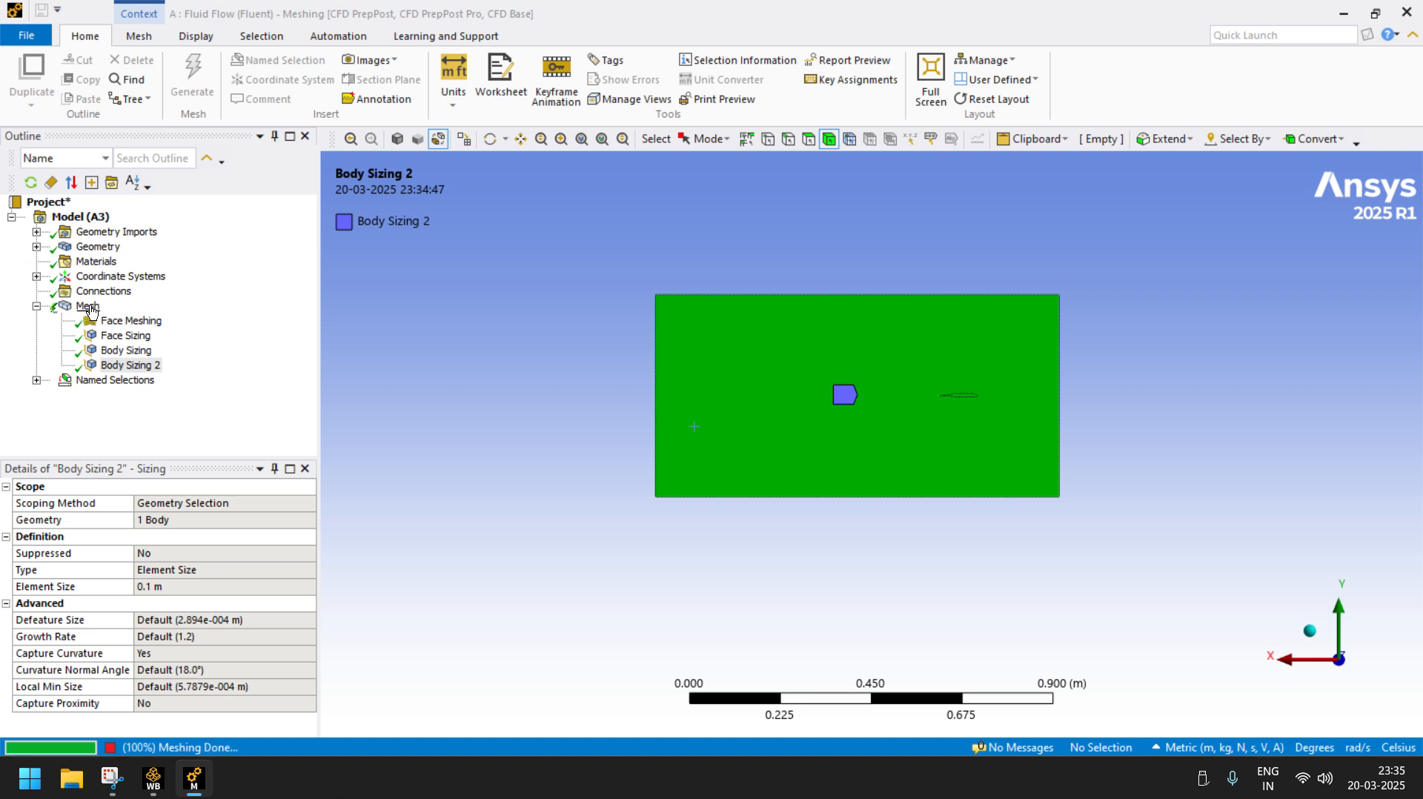
left_click(88, 306)
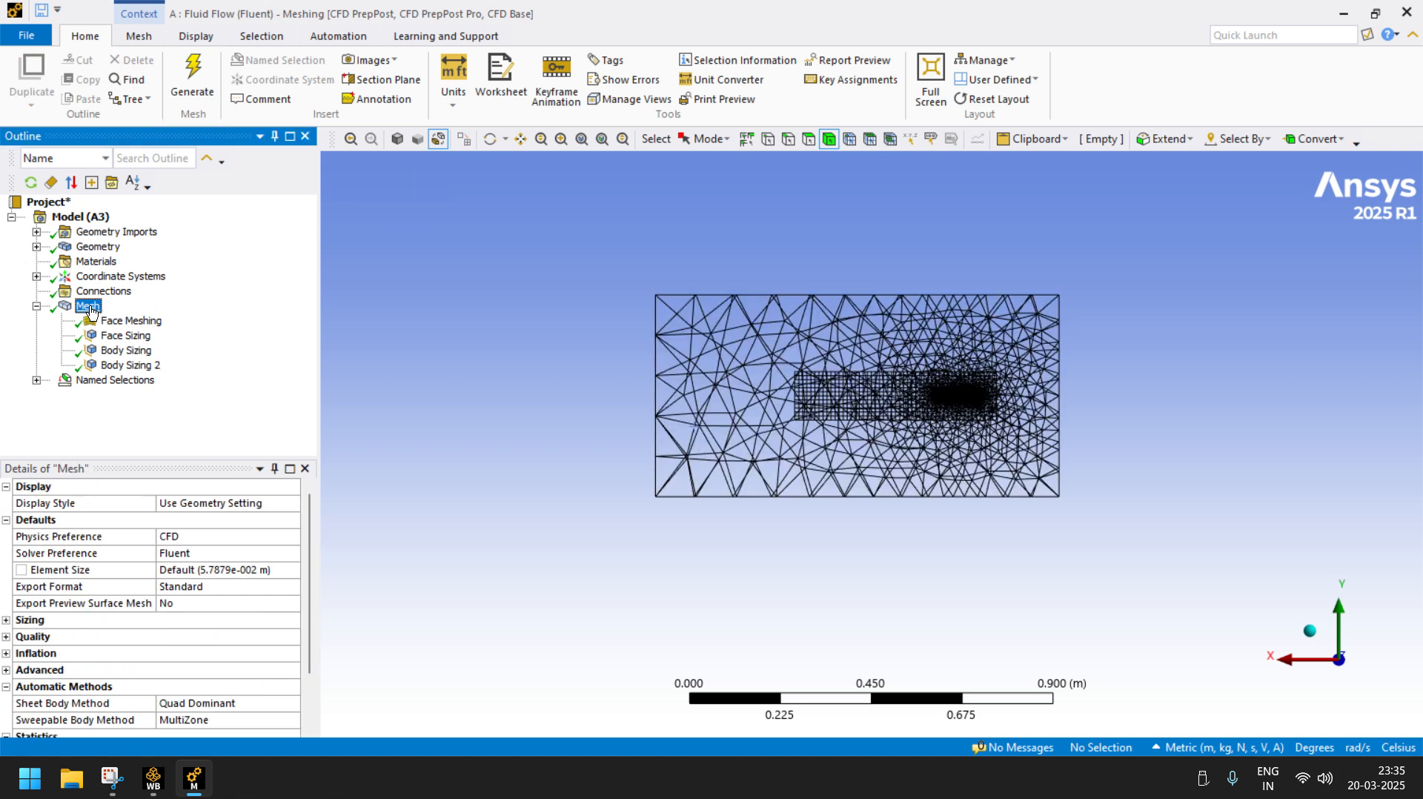
- Set the element size of Body Sizing 2, scoped to the outer enclosure, to 0.05 m
left_click(139, 367)
left_click(185, 585)
left_click(162, 586)
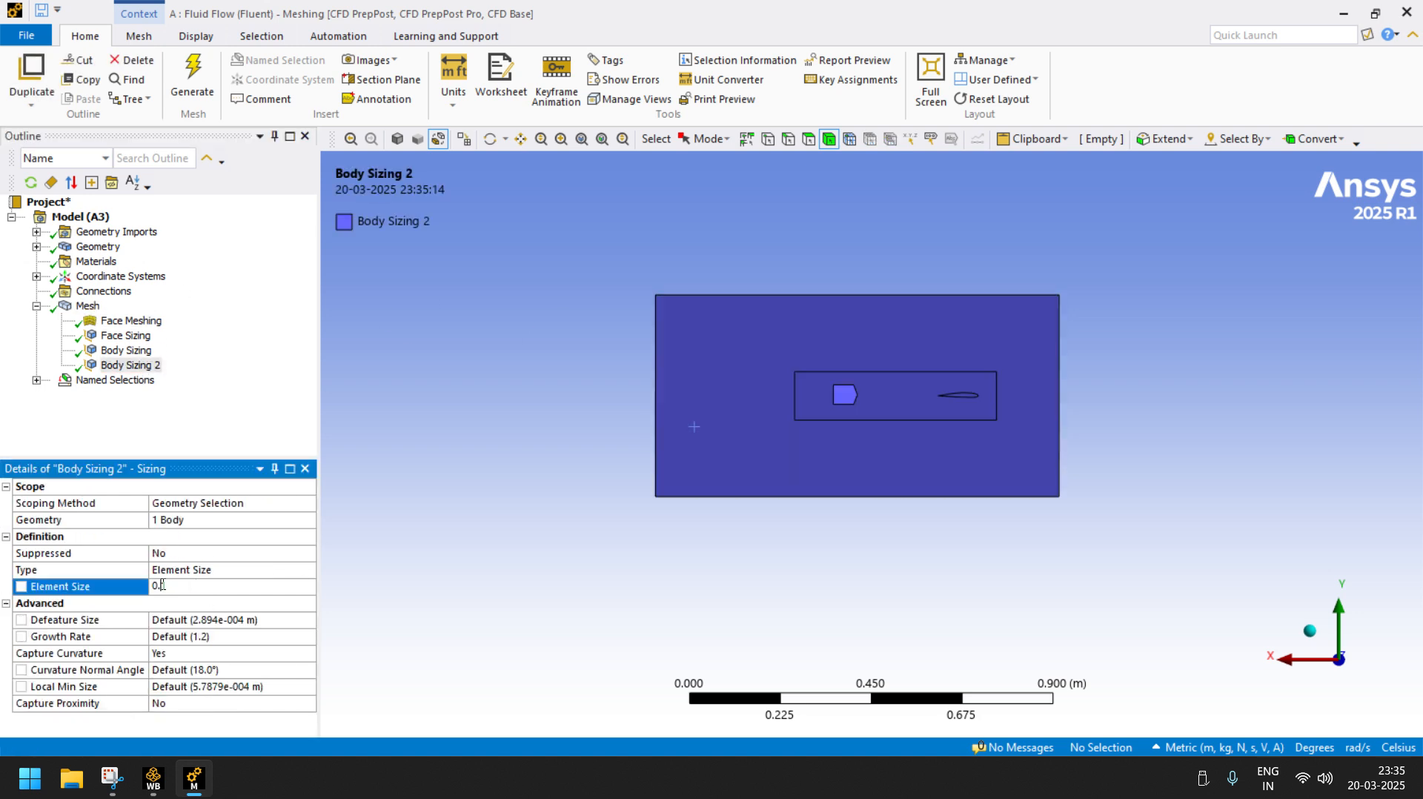
type("01")
- Set the element size of the inner box's body sizing to 0.007 m
left_click(126, 350)
left_click(185, 587)
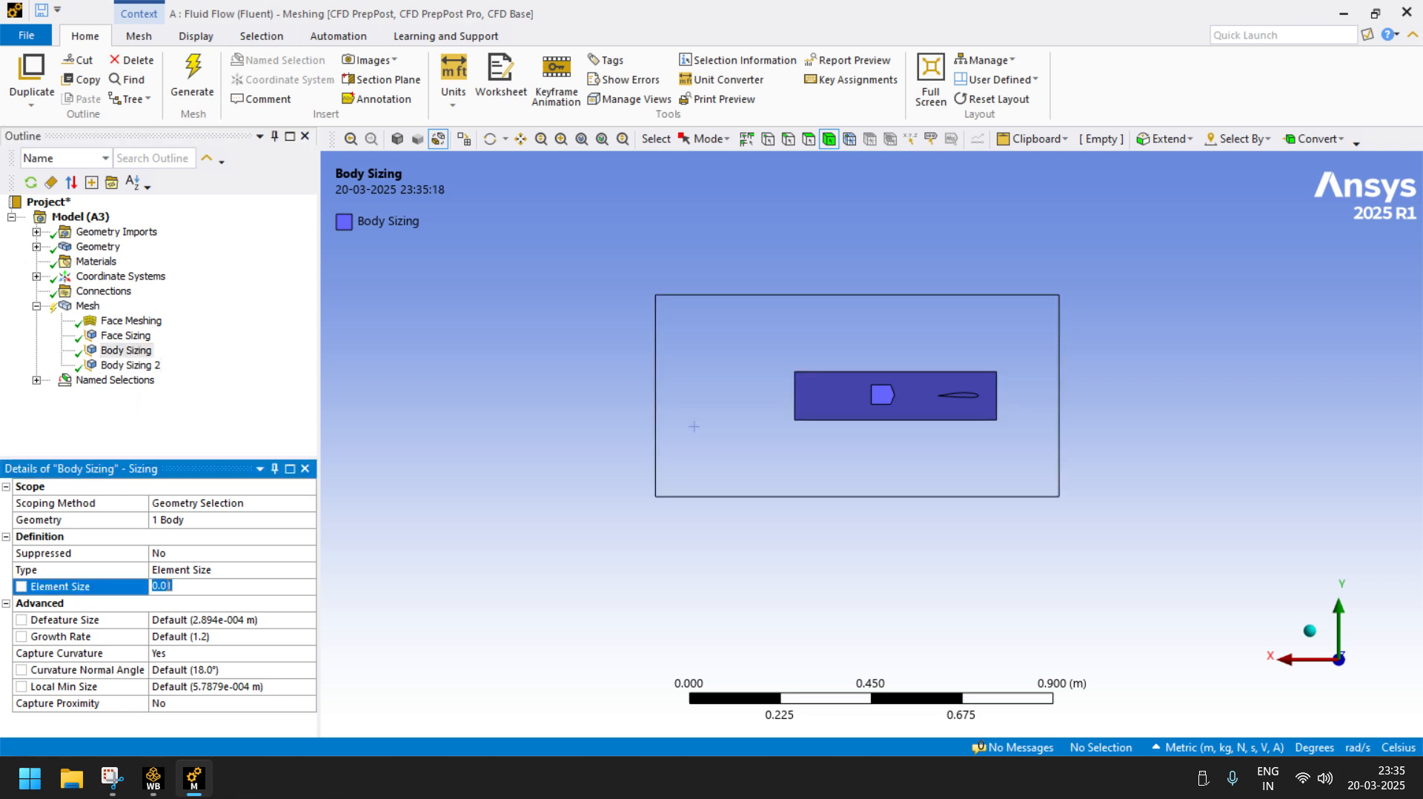
left_click_drag(166, 585, 199, 593)
type("07")
key("Return")
- Review the element sizes of the wing's face sizing and of both body sizings
left_click(127, 337)
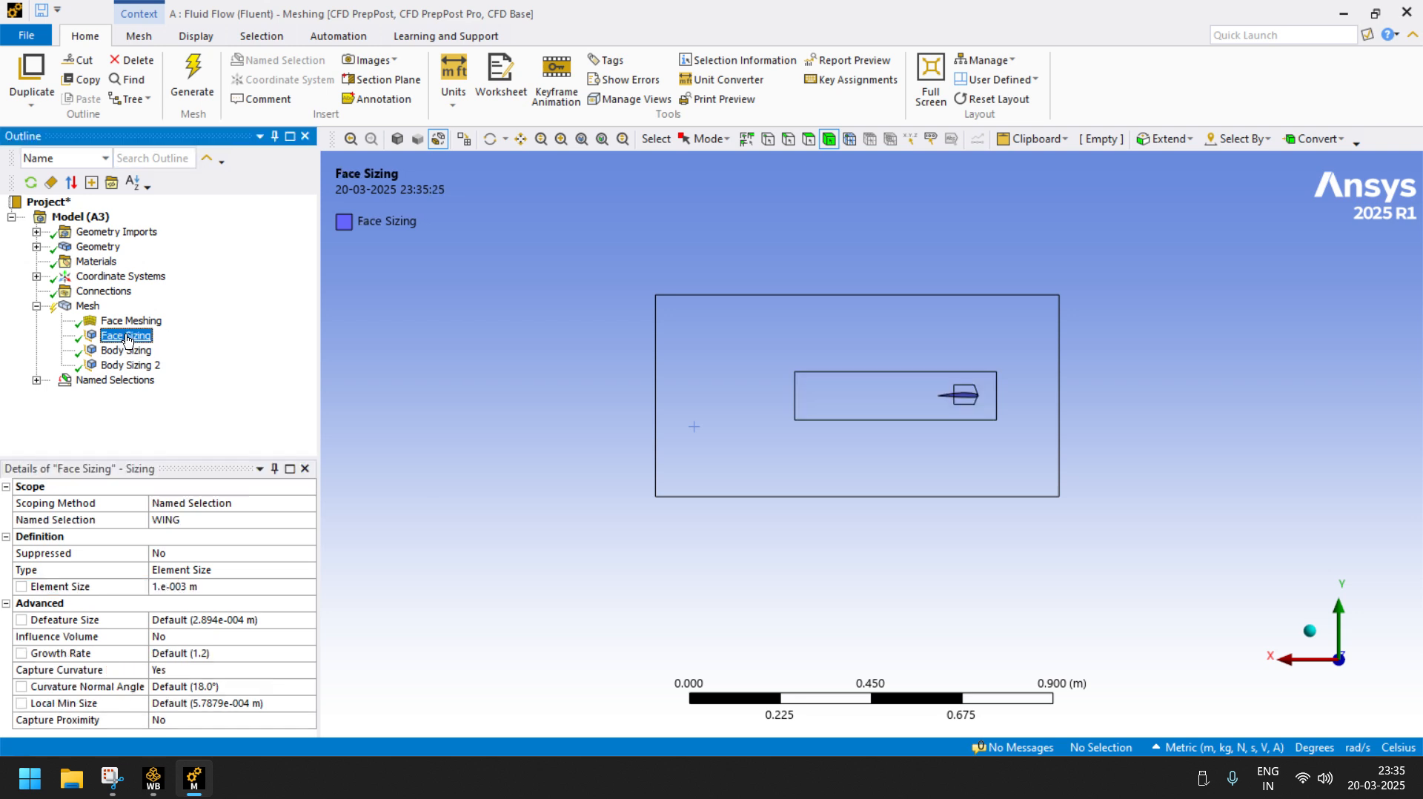
left_click(209, 583)
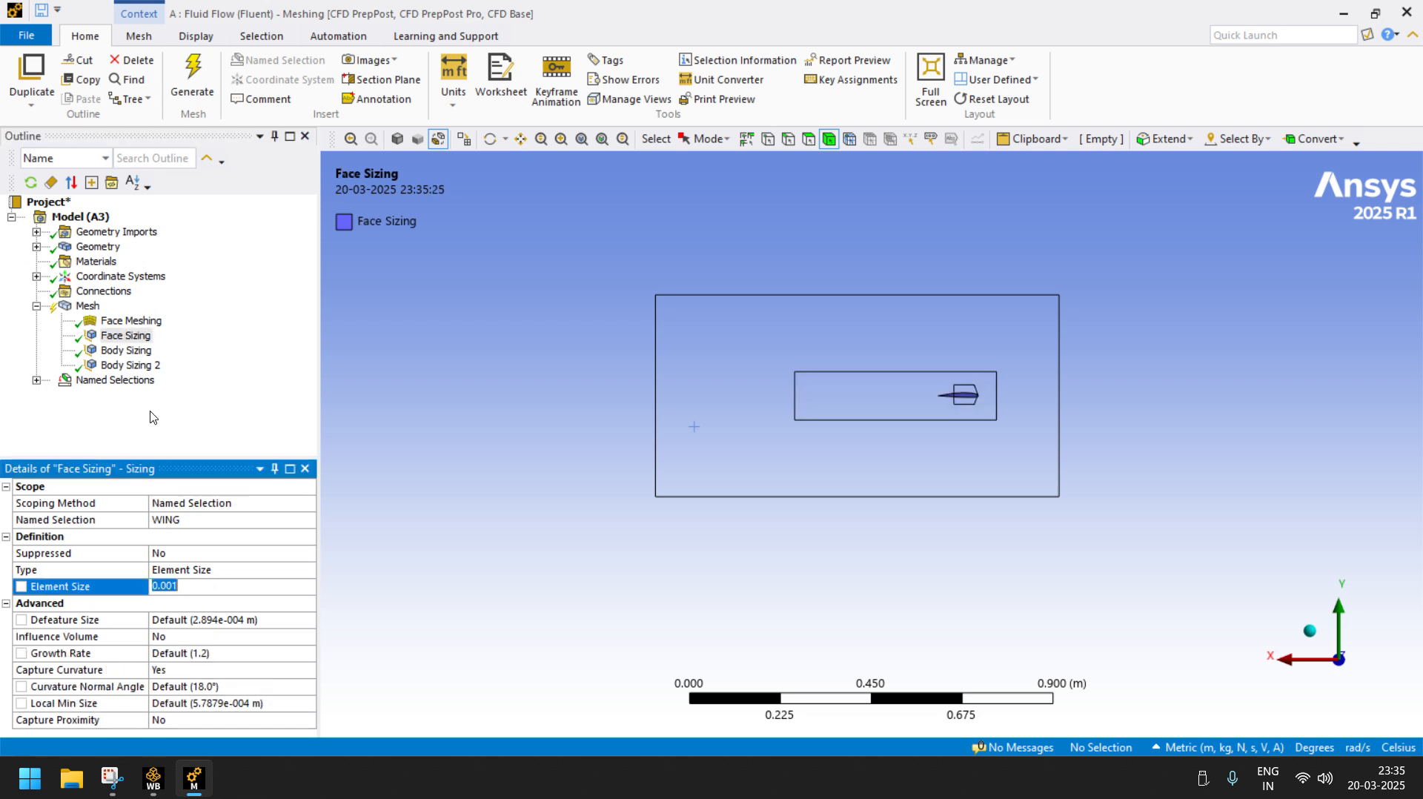
left_click(127, 351)
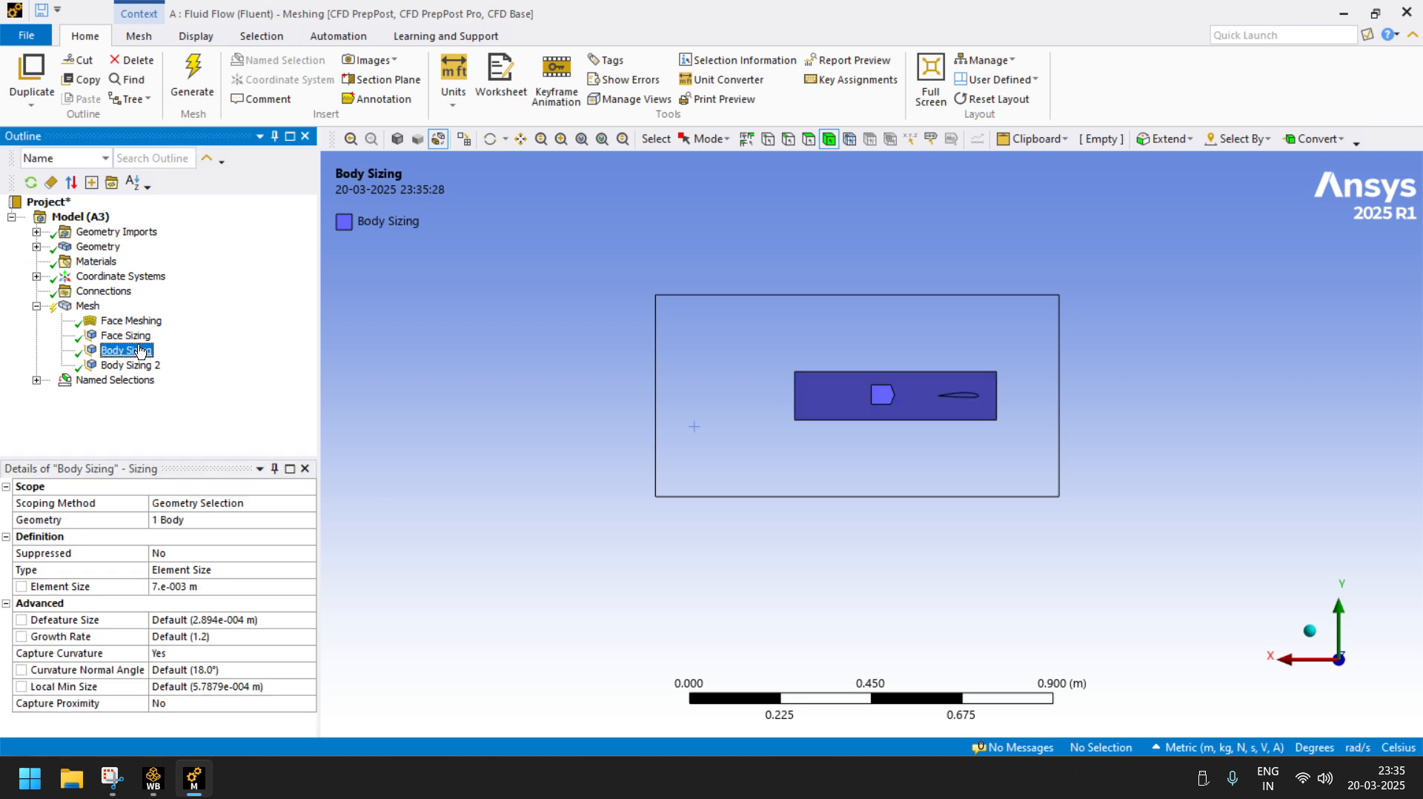
left_click(203, 587)
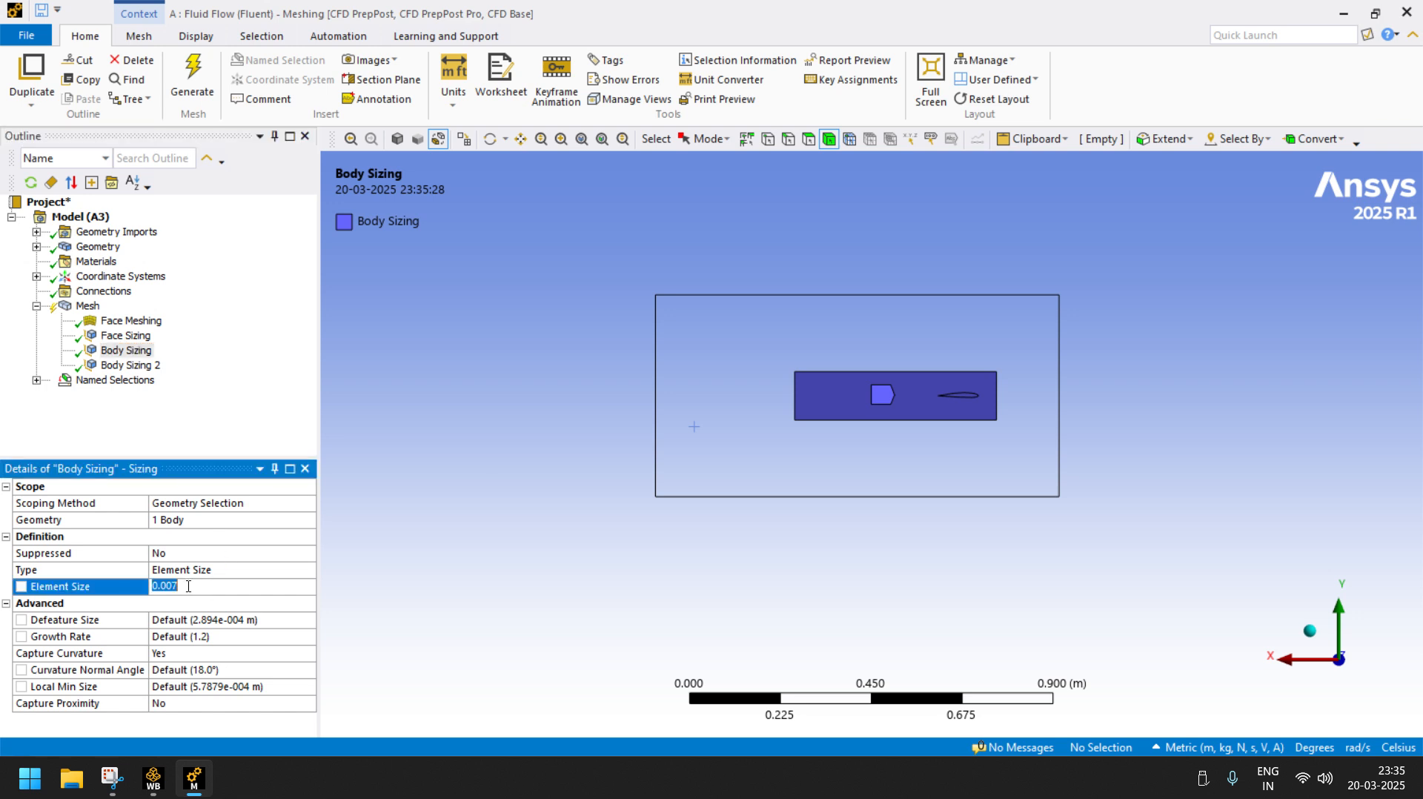
left_click(127, 365)
left_click(212, 588)
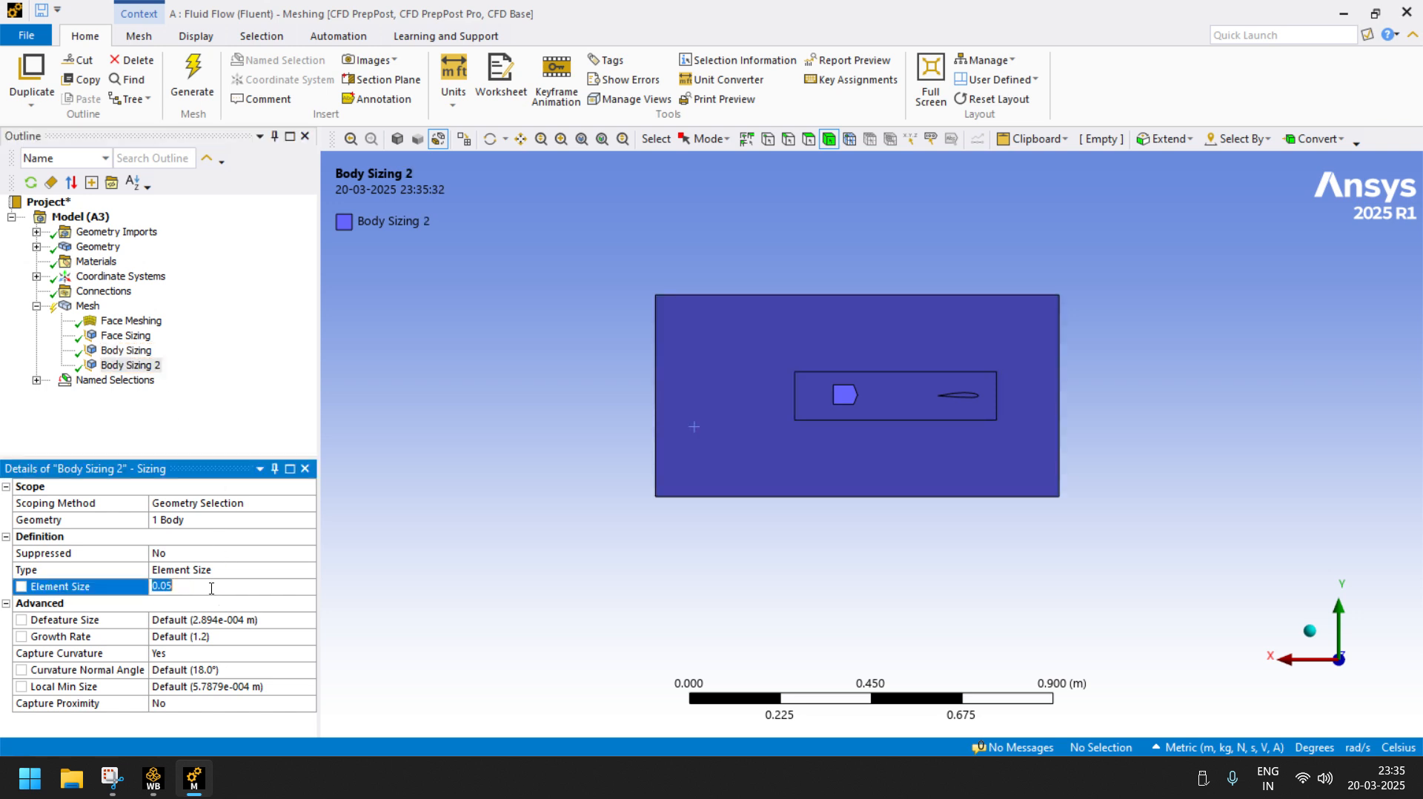
left_click(211, 588)
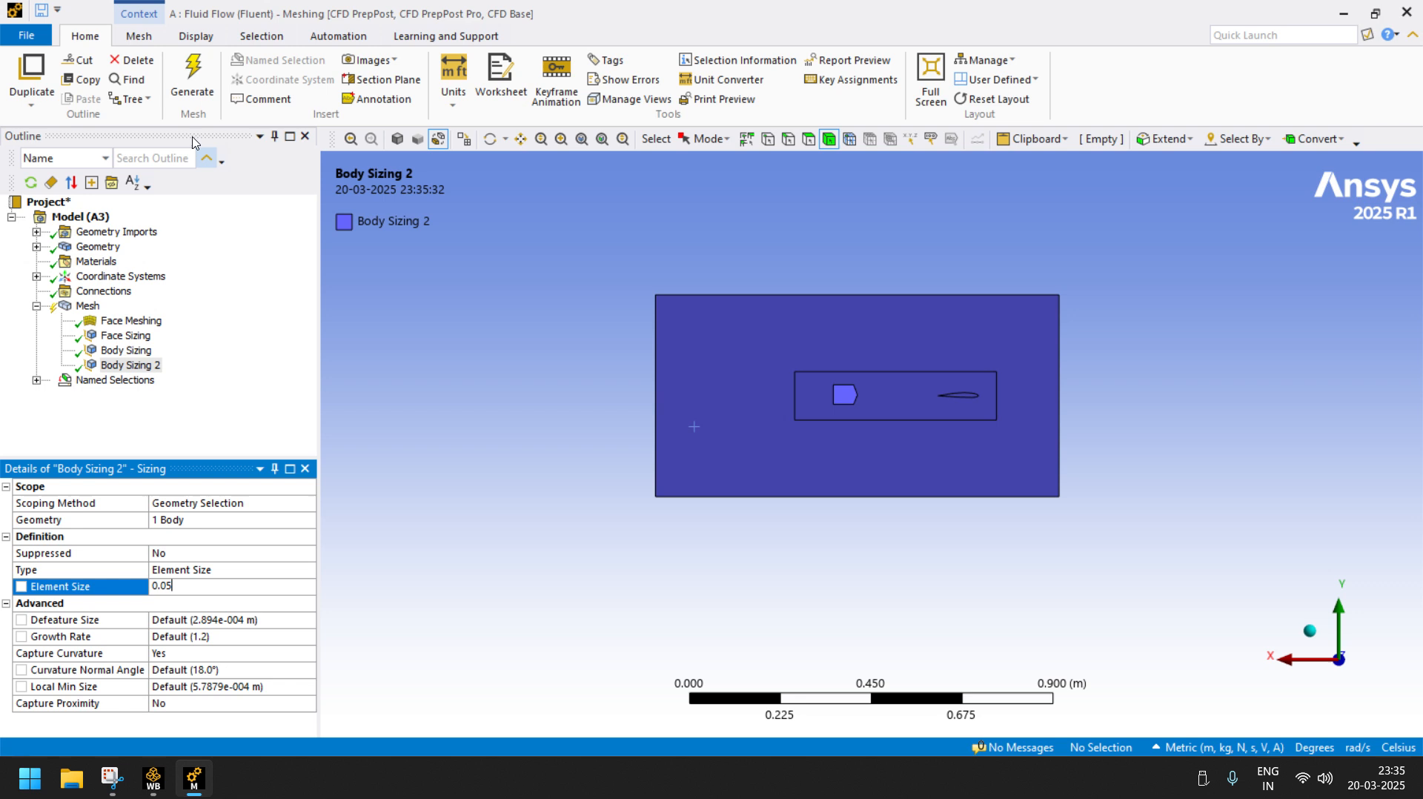
- Regenerate the mesh with the updated sizings and display the refined mesh around the airfoil
left_click(194, 71)
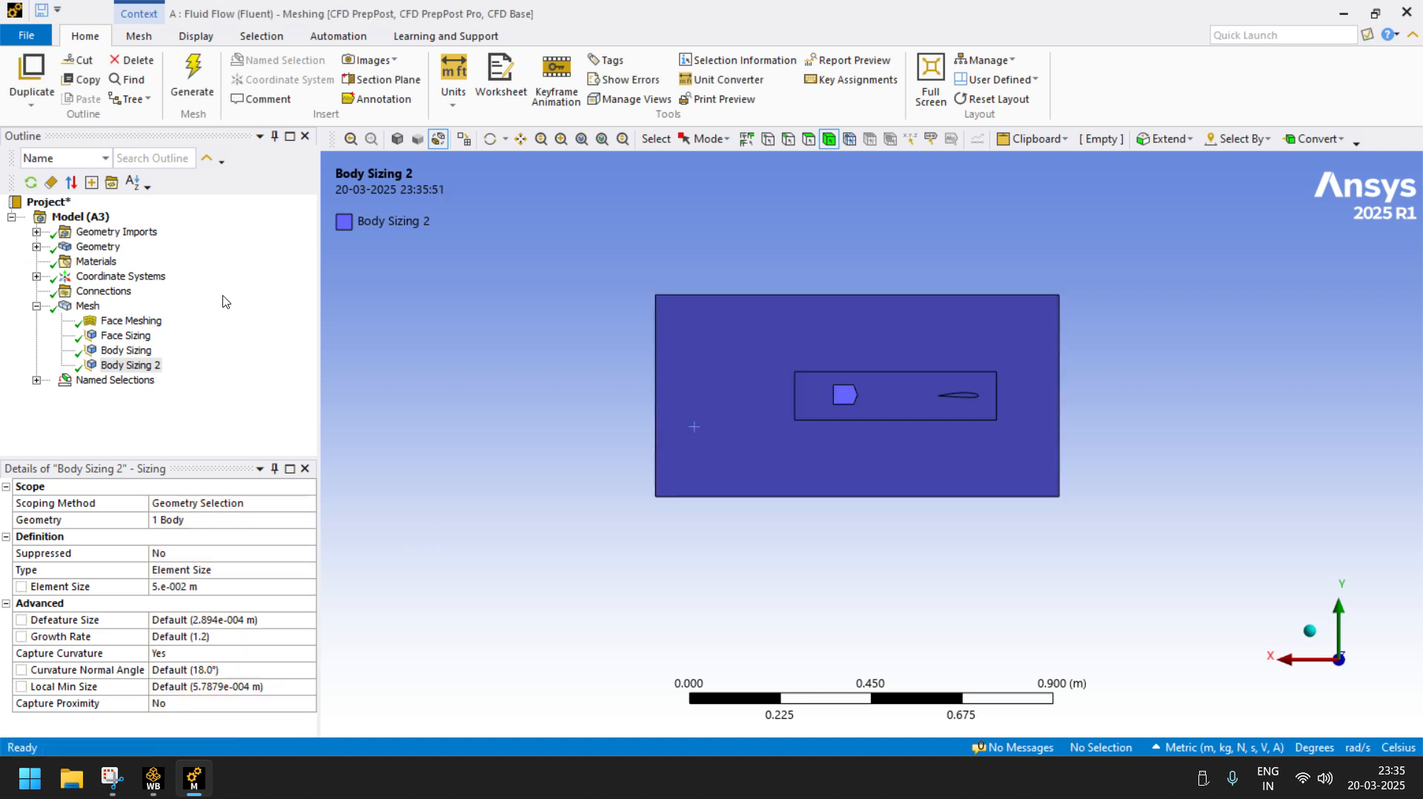
left_click(86, 310)
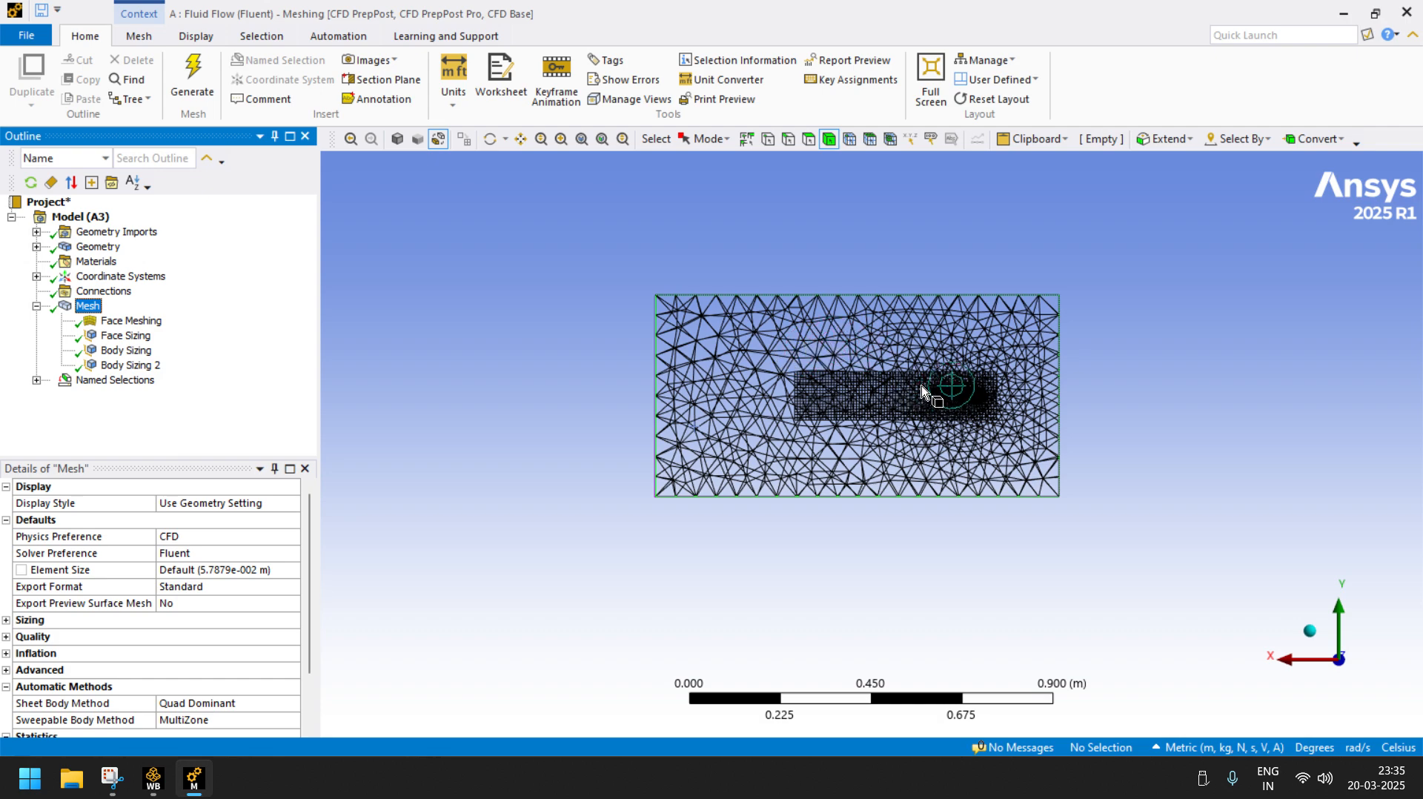
scroll(930, 370, "up", 5)
scroll(931, 356, "down", 4)
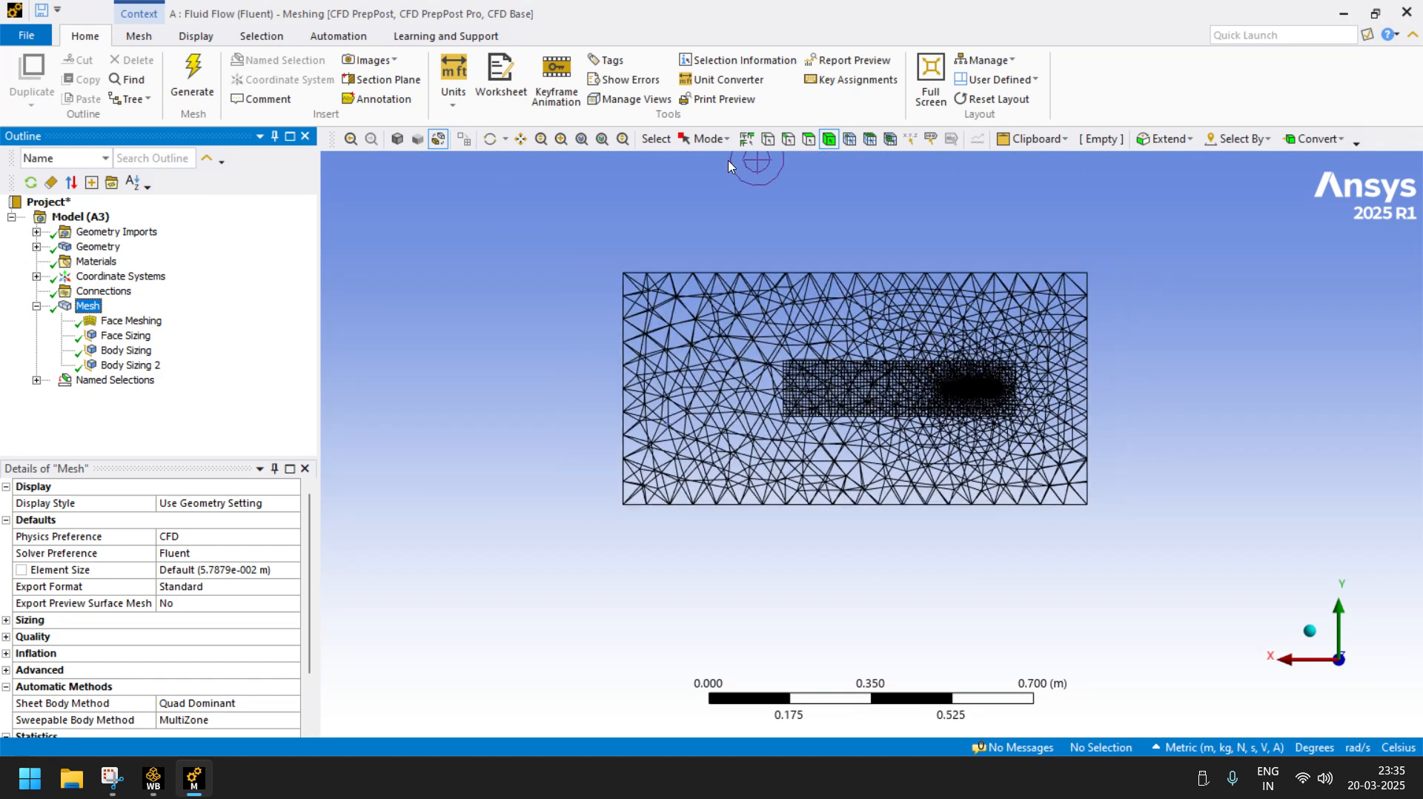
- Check the node and element counts in the mesh statistics and activate free rotation of the view
scroll(90, 643, "down", 2)
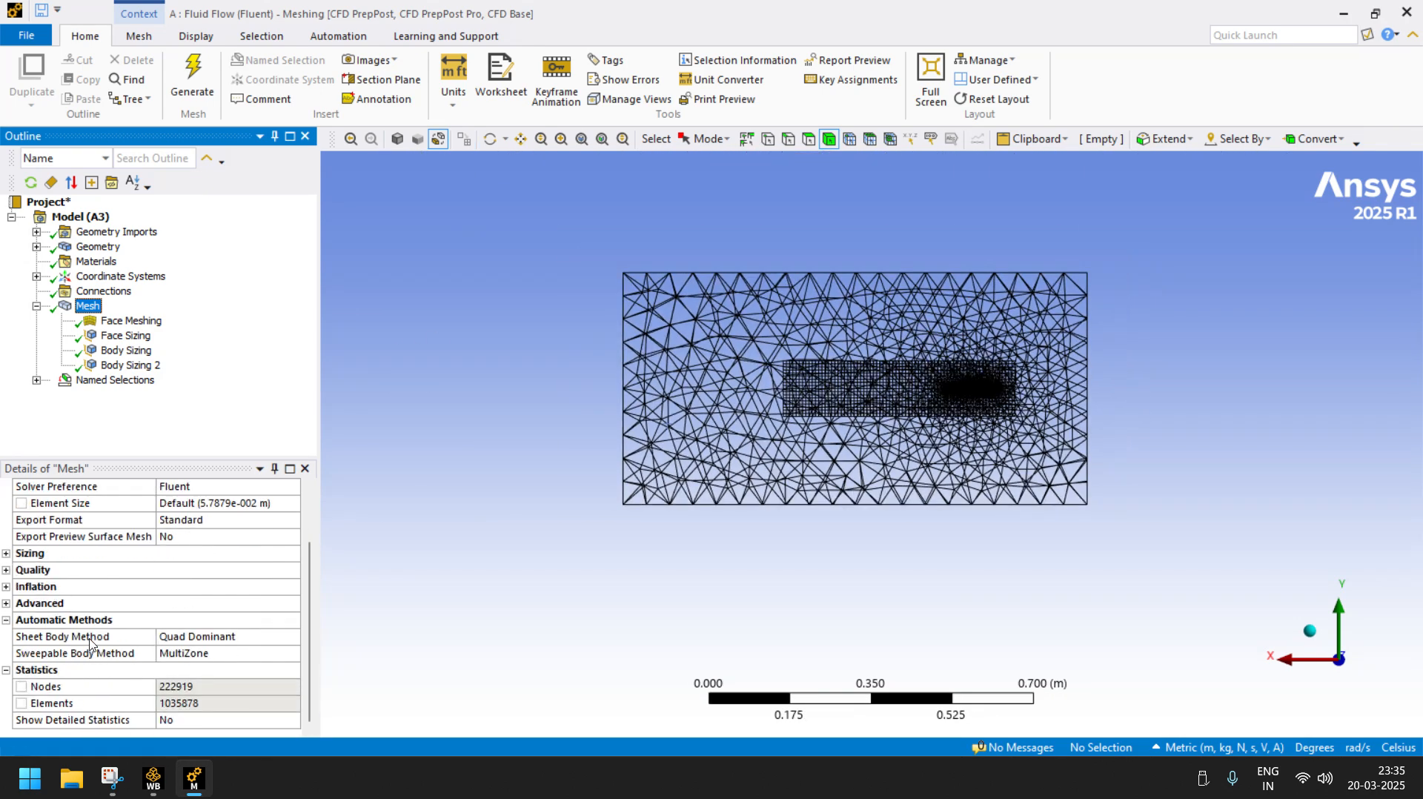
left_click(168, 708)
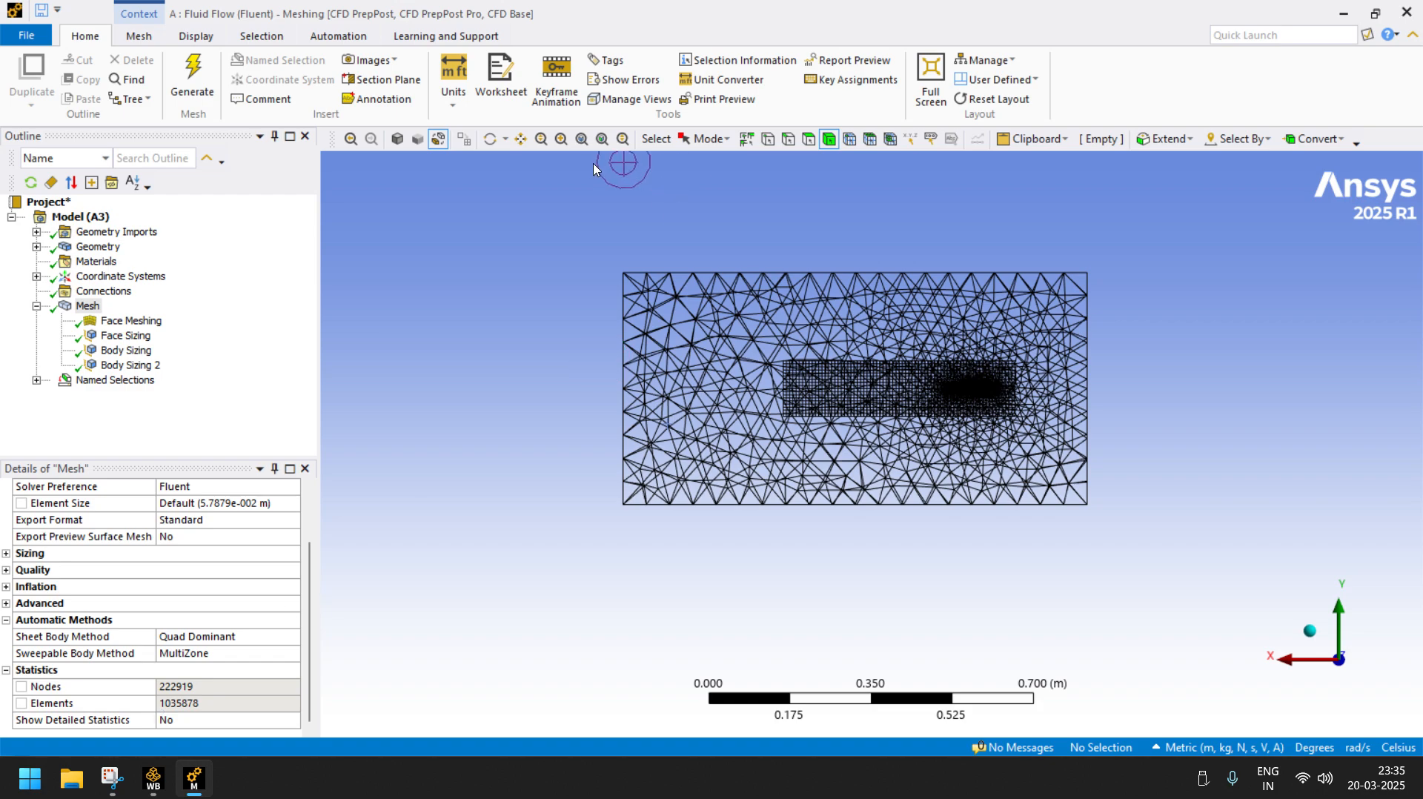
left_click(486, 141)
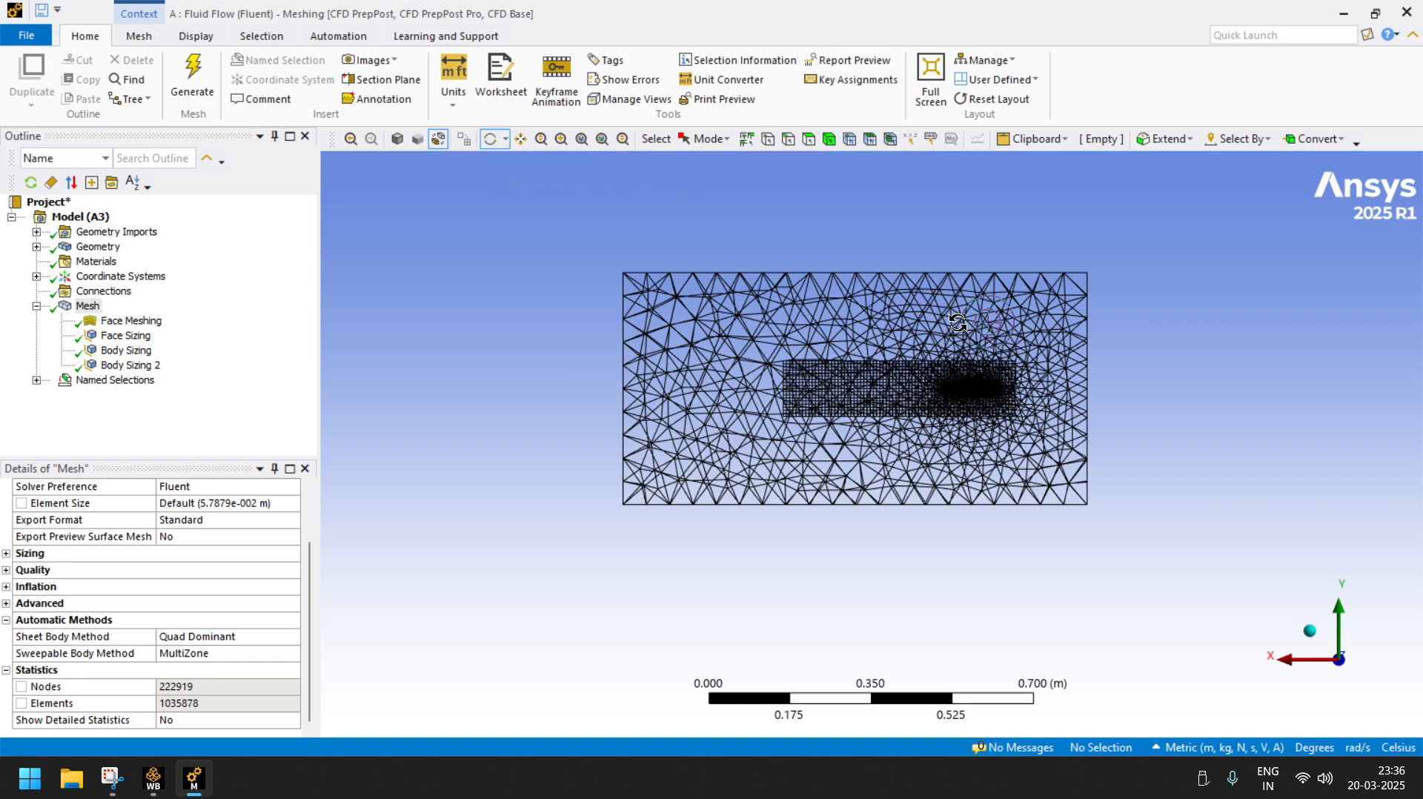
- Inspect the mesh of the wing, inner box and outer enclosure from several angles and axis-aligned views
left_click_drag(957, 323, 960, 466)
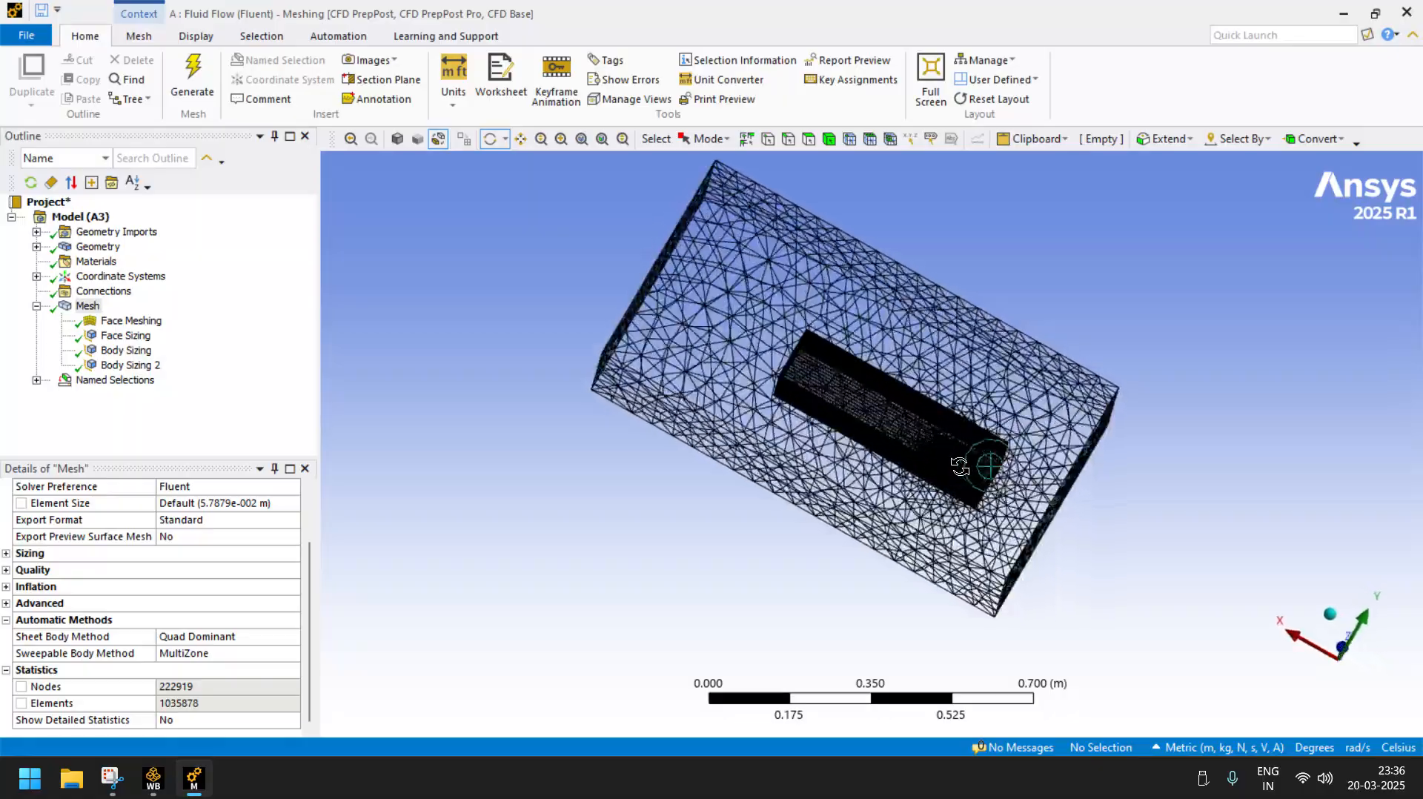
scroll(964, 445, "up", 5)
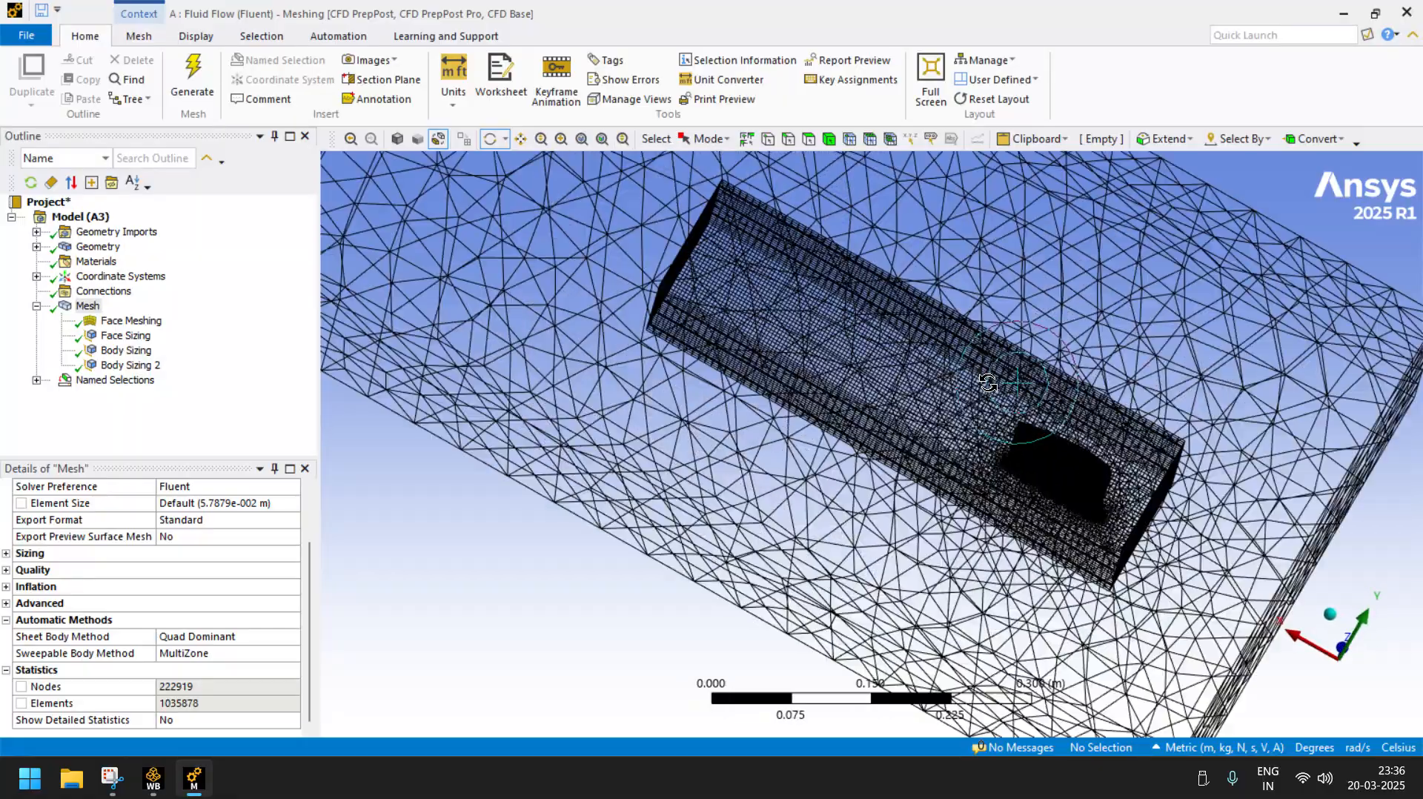
left_click_drag(988, 382, 1097, 349)
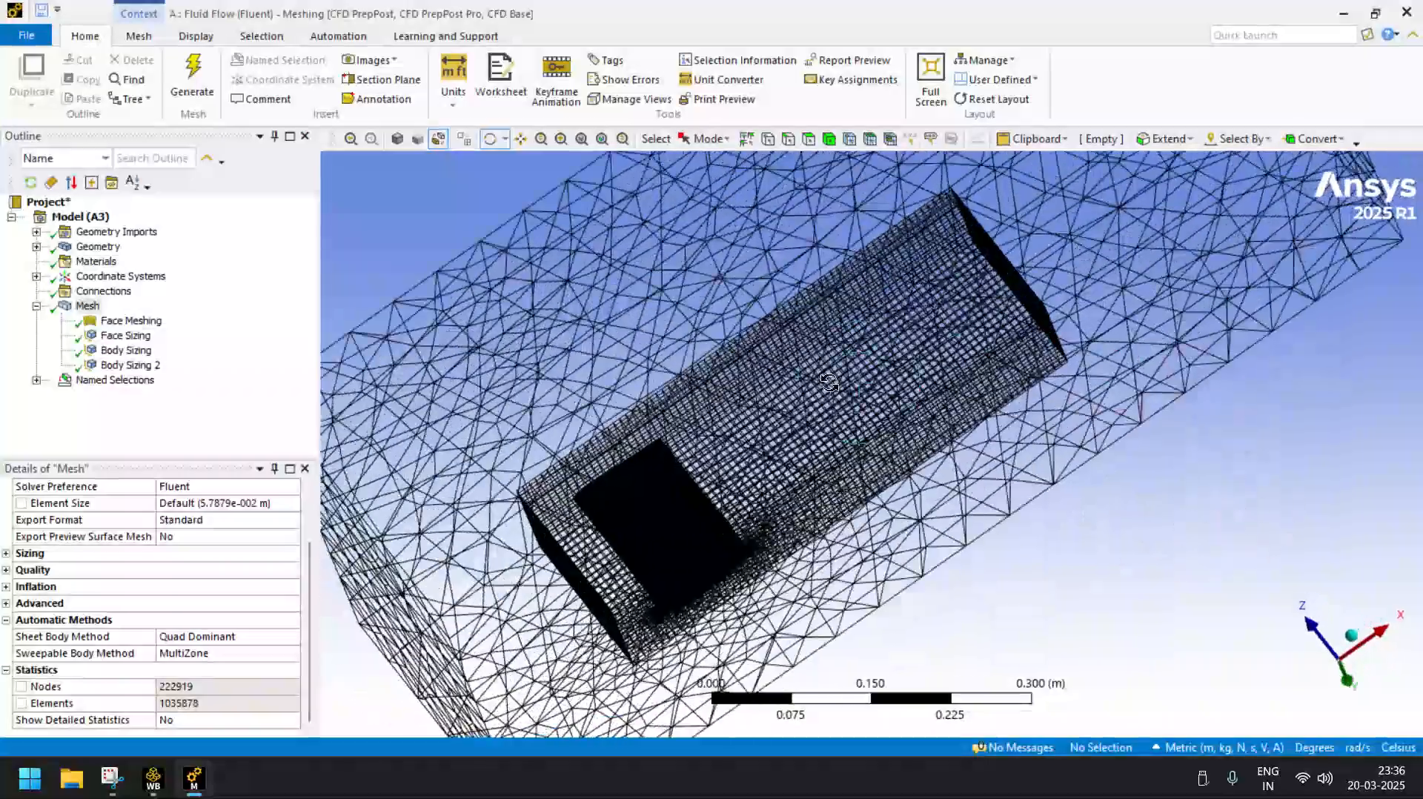
left_click_drag(829, 383, 986, 460)
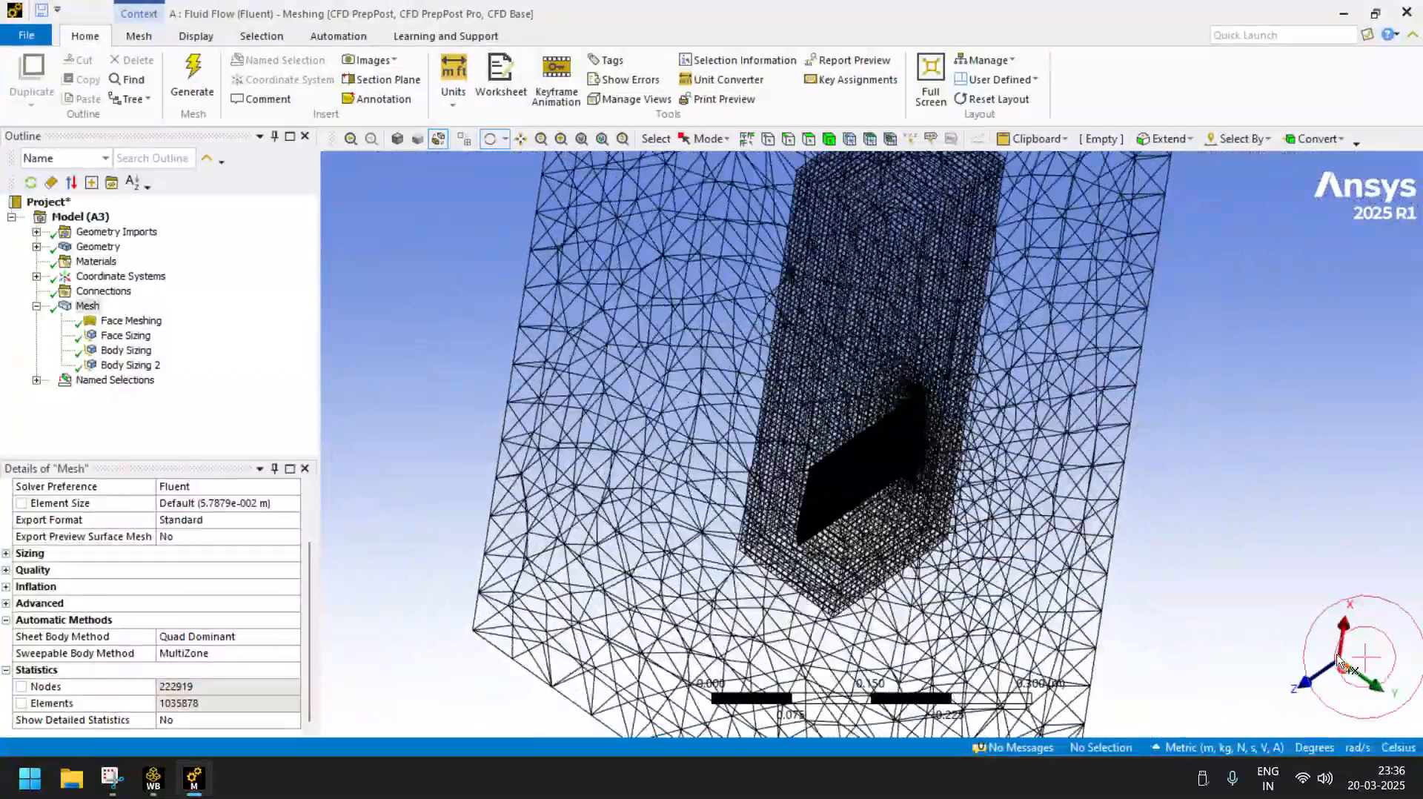
left_click(1376, 688)
left_click(1324, 676)
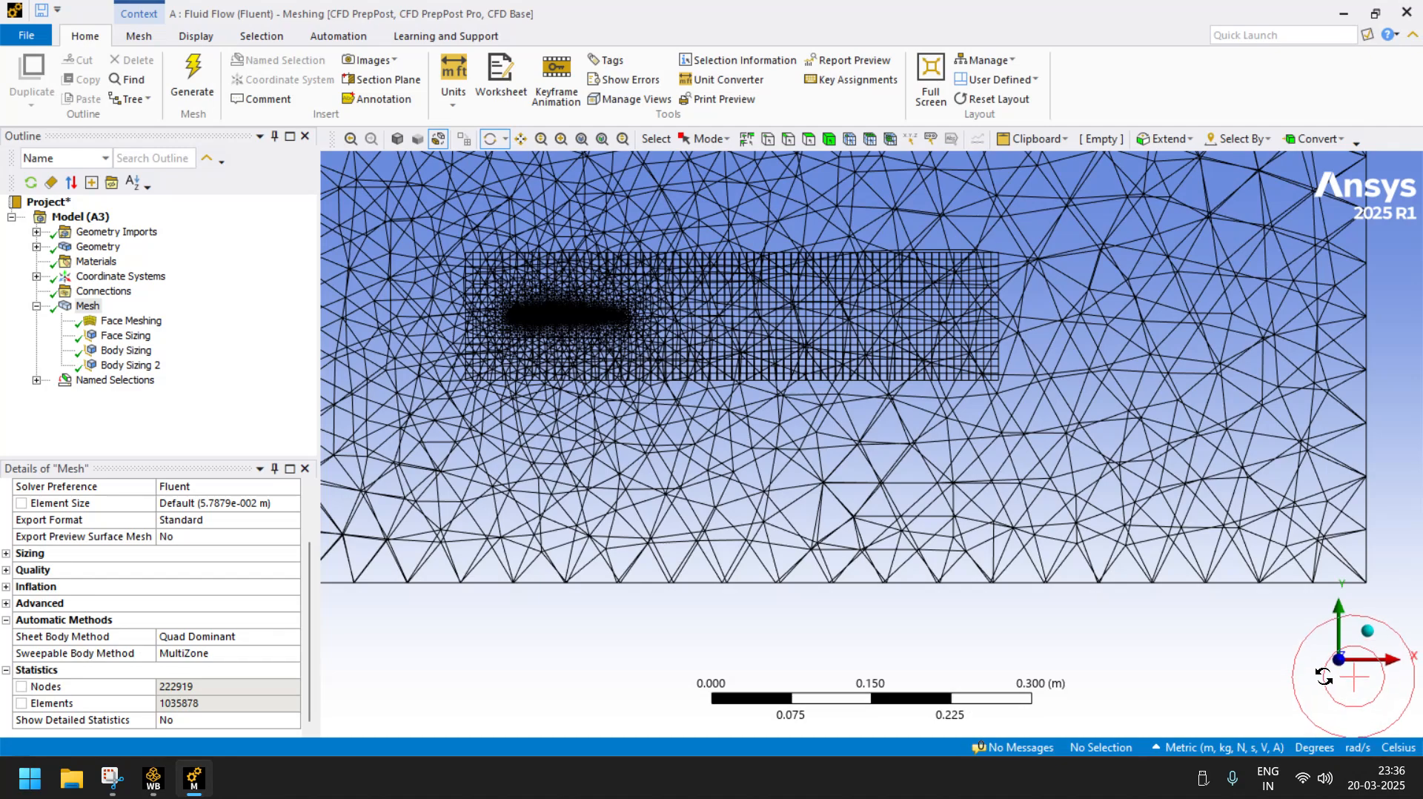
left_click(1297, 661)
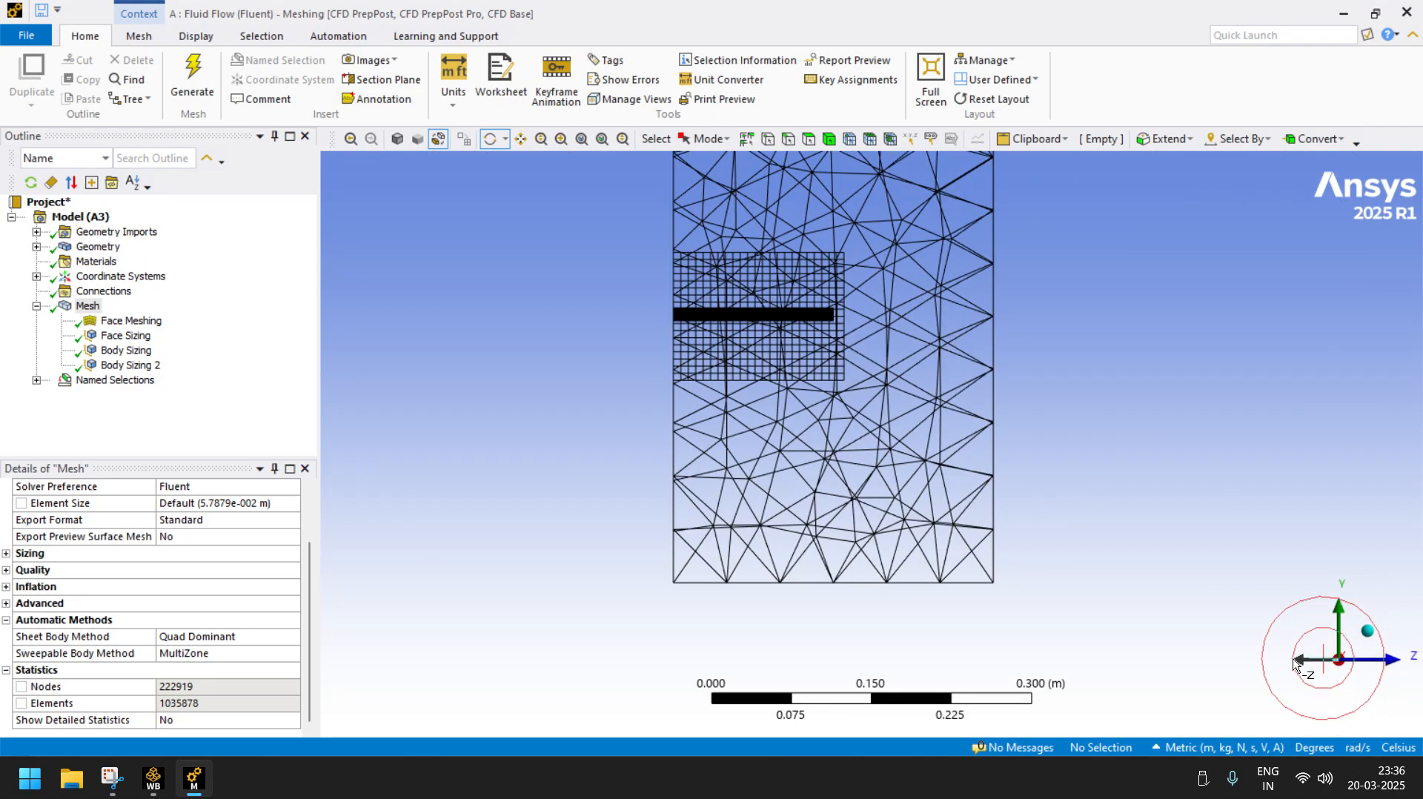
left_click(1294, 660)
middle_click_drag(1164, 276, 1098, 296)
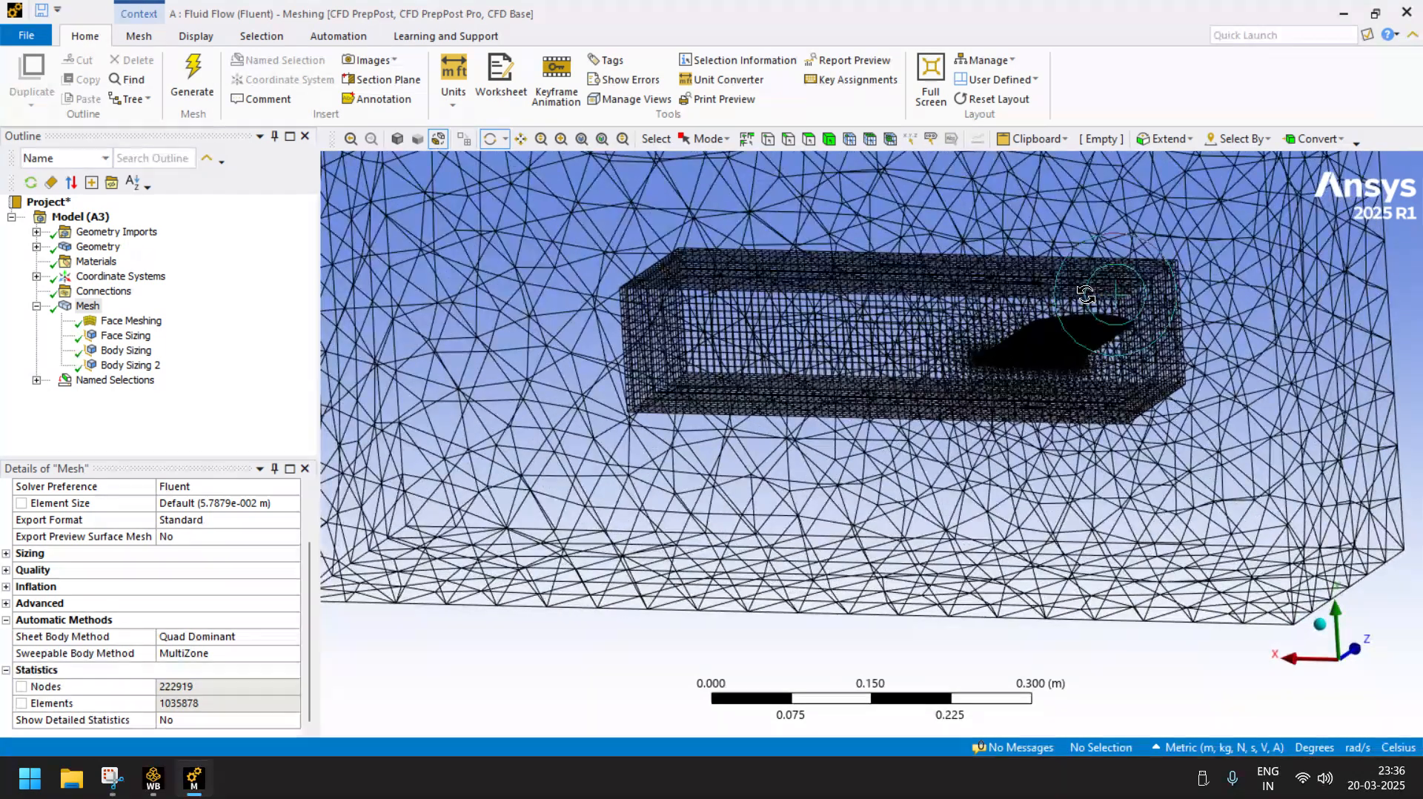
- Insert an Inflation control on the mesh and scope its geometry to the outer enclosure body
right_click(87, 309)
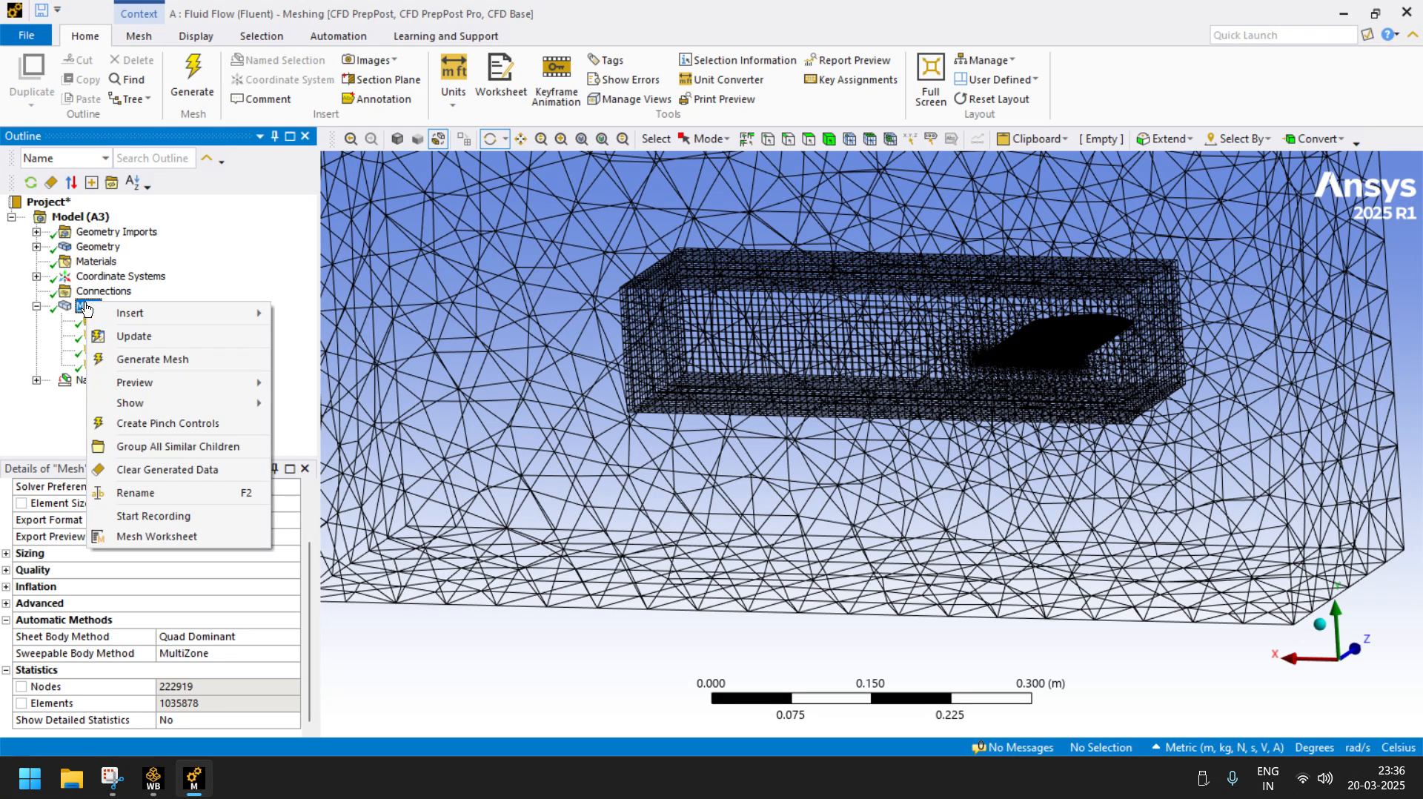
mouse_move(215, 314)
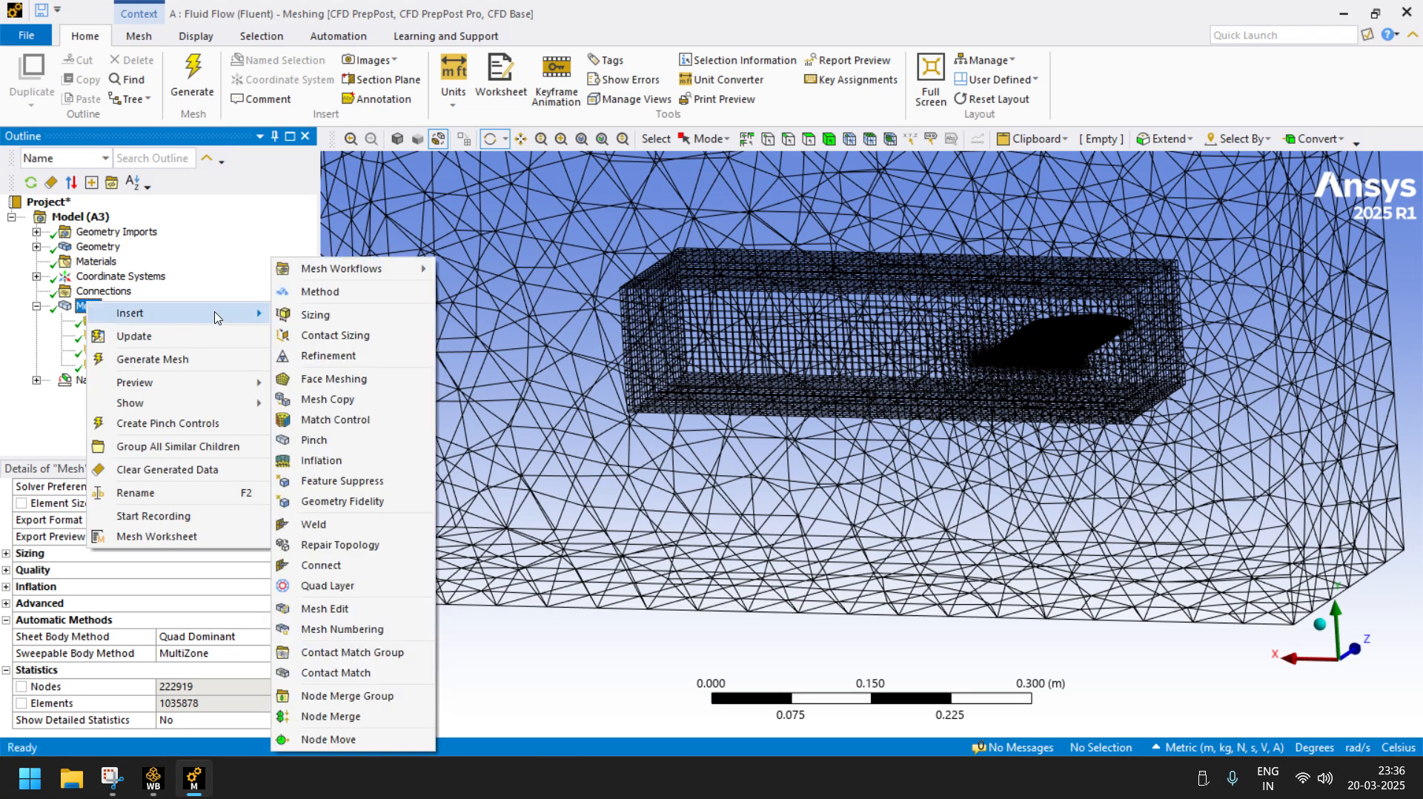
left_click(321, 461)
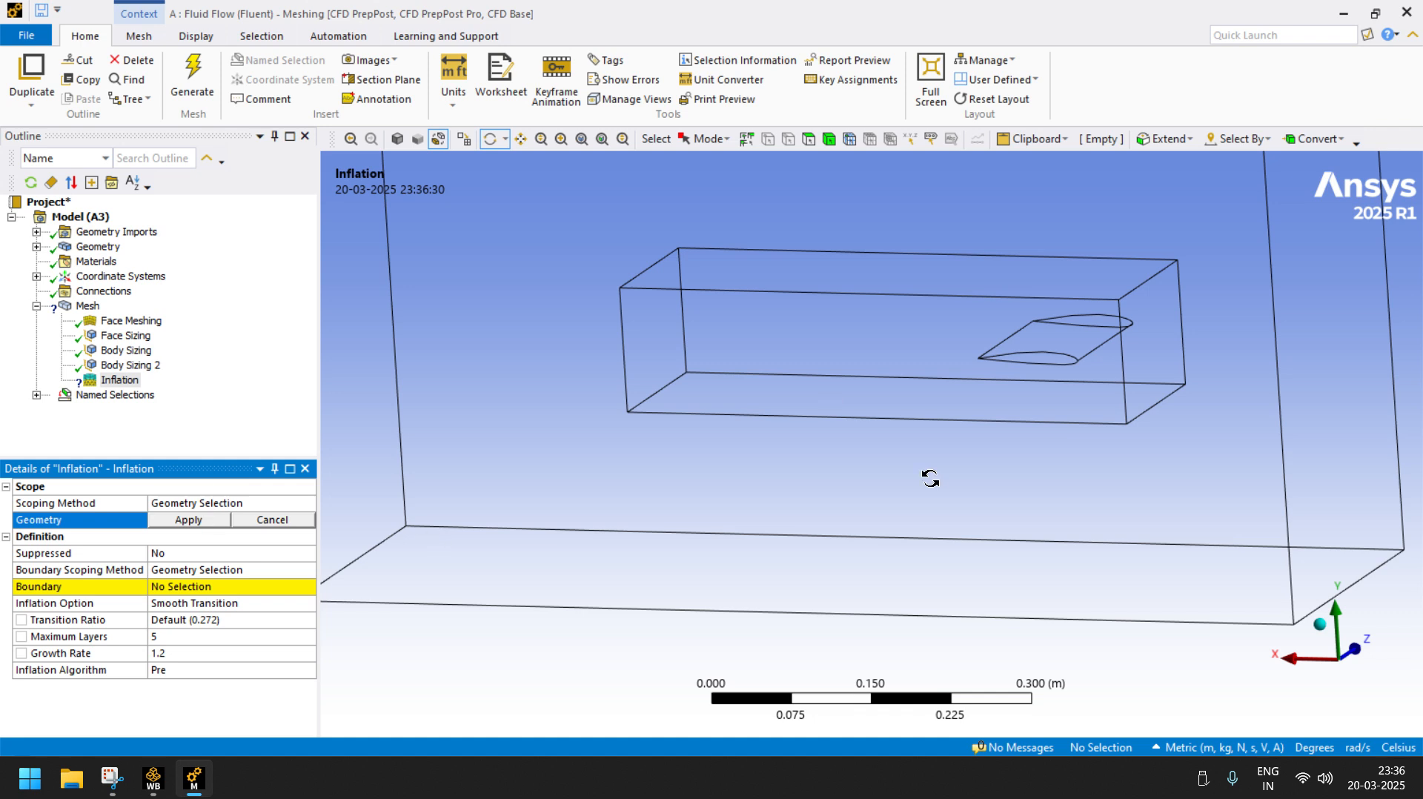
scroll(930, 479, "down", 2)
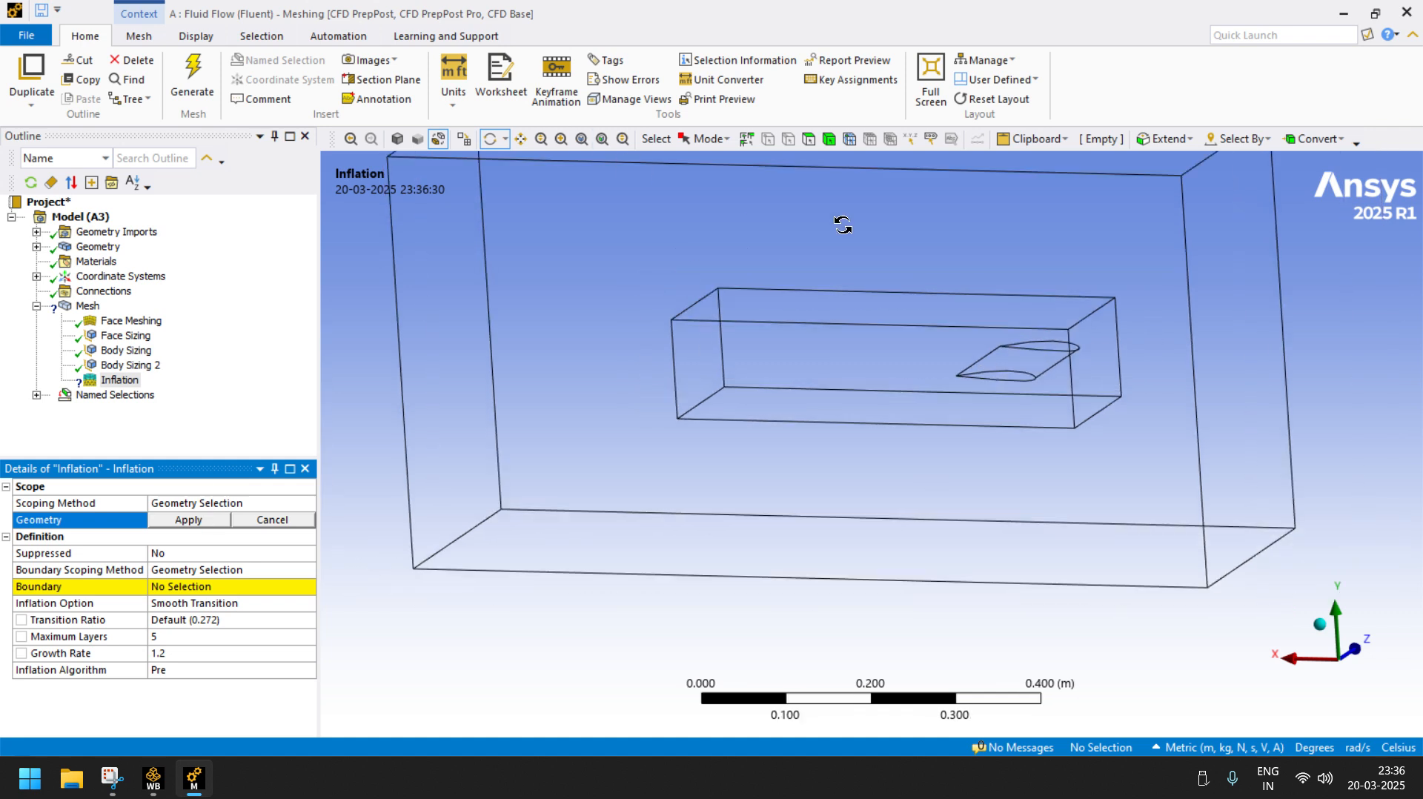
left_click(828, 138)
left_click(783, 505)
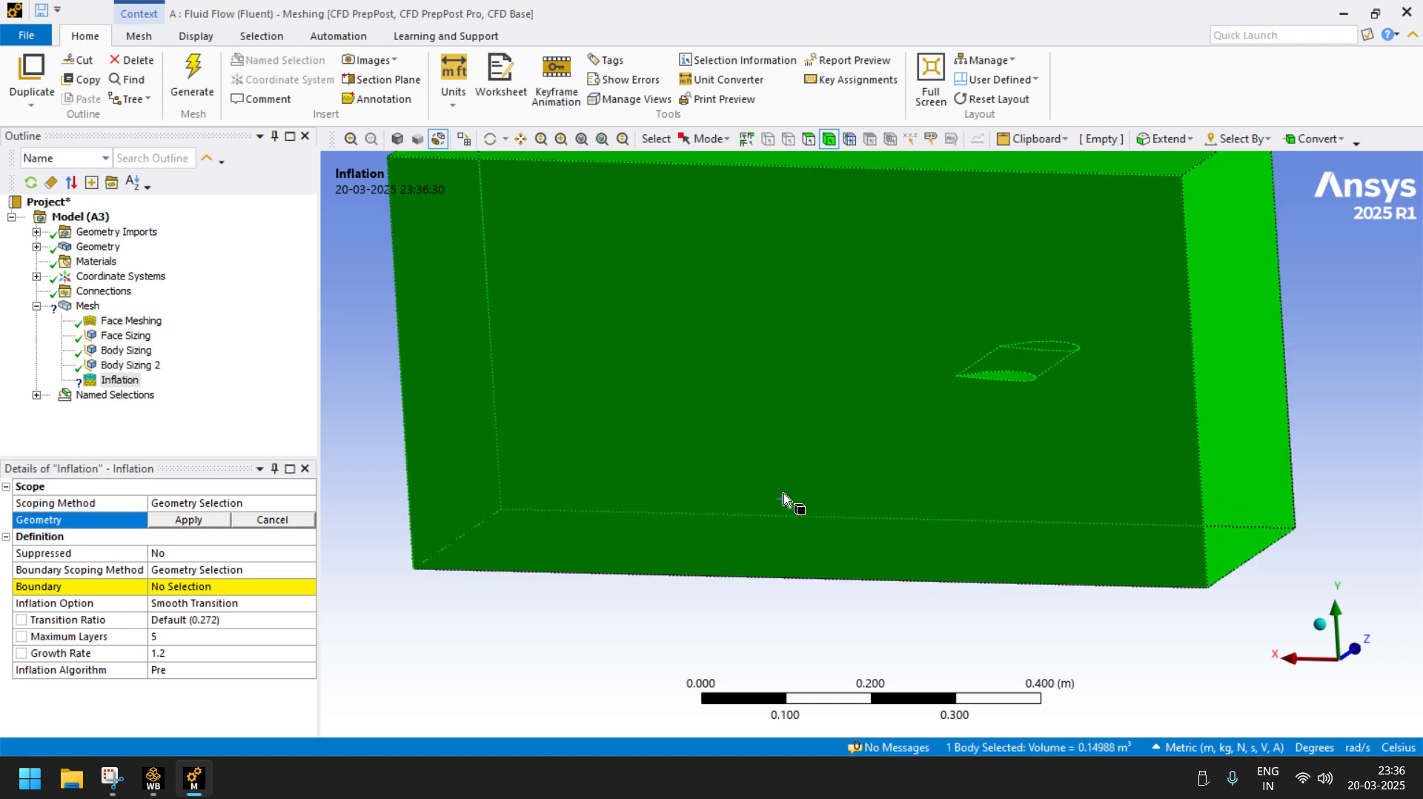
left_click(189, 520)
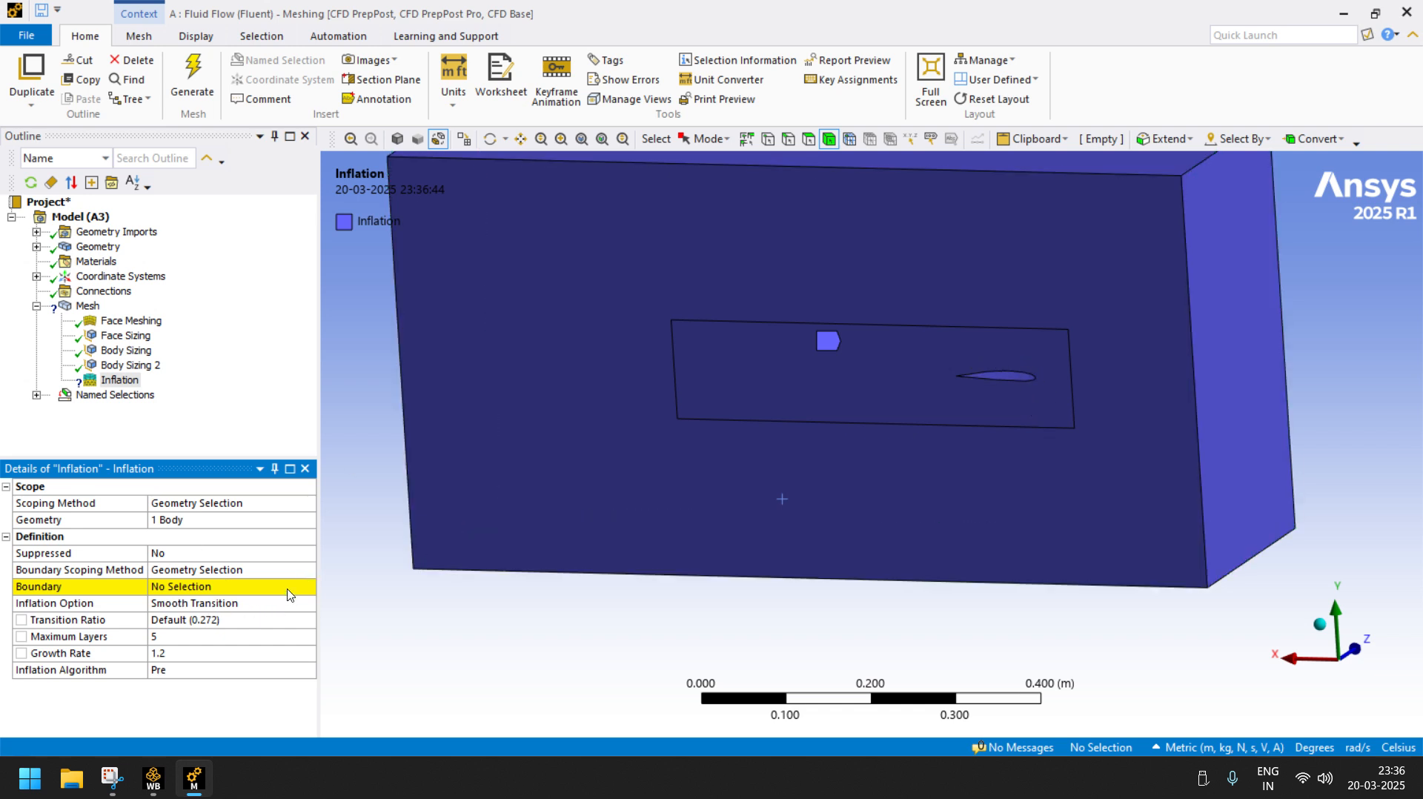
left_click(310, 573)
left_click(310, 571)
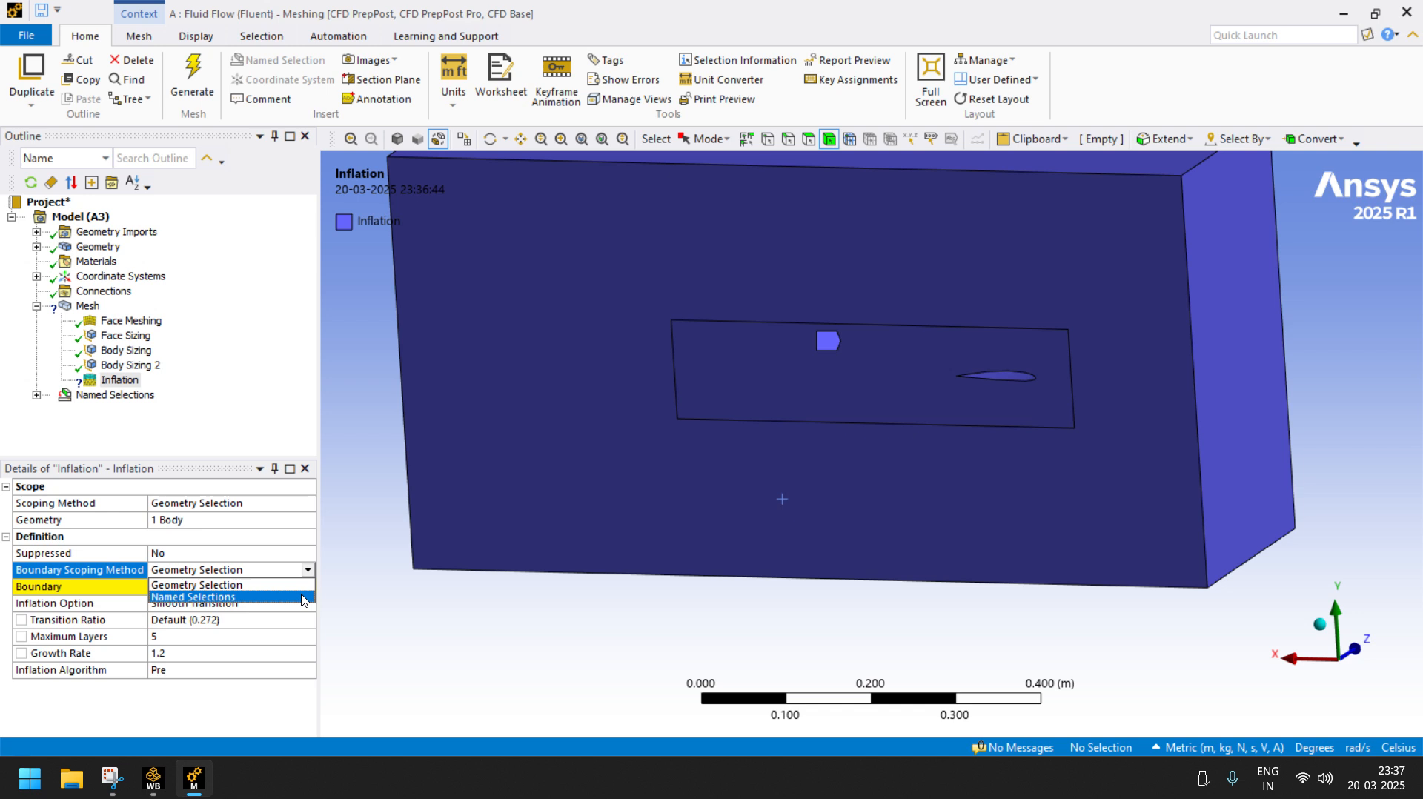
left_click(303, 597)
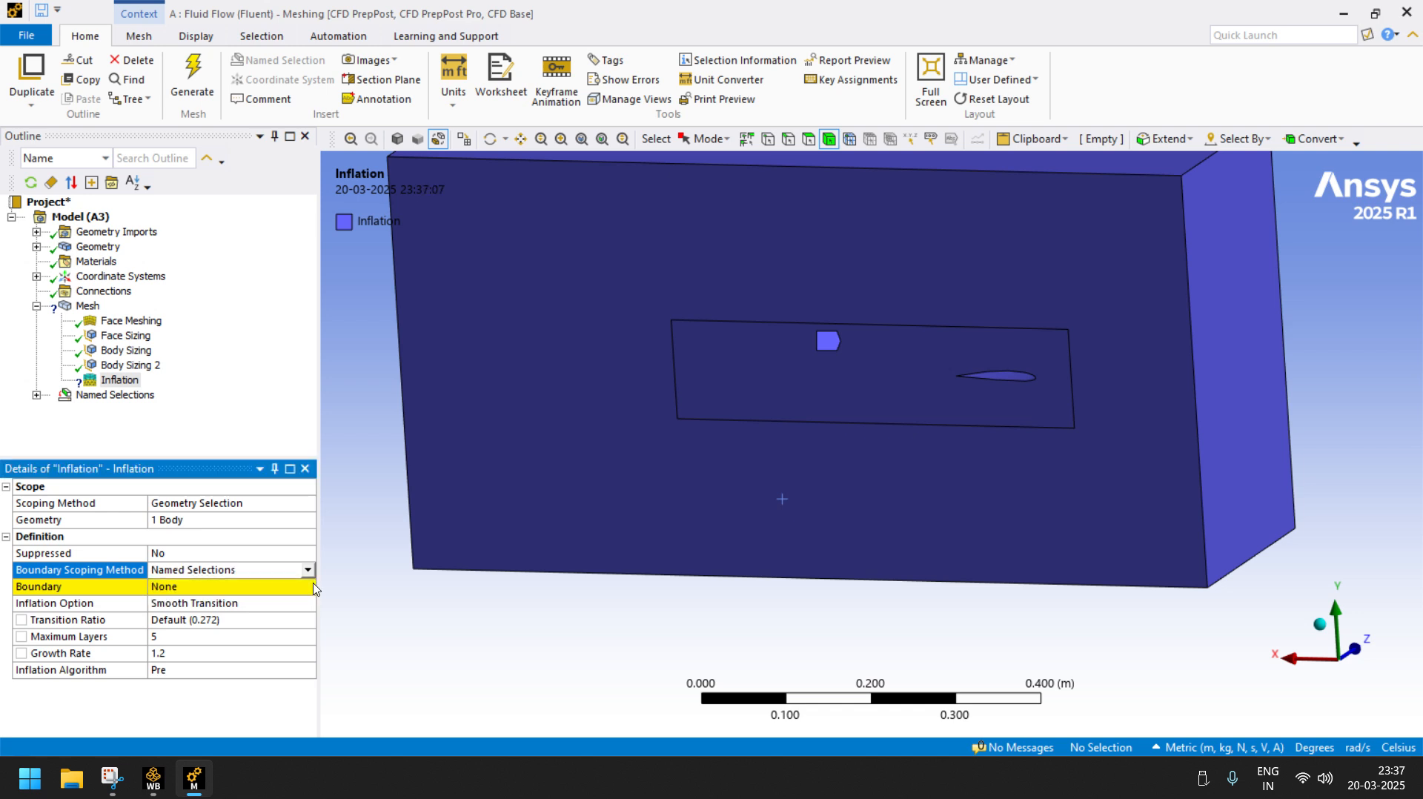
left_click(222, 587)
left_click(307, 586)
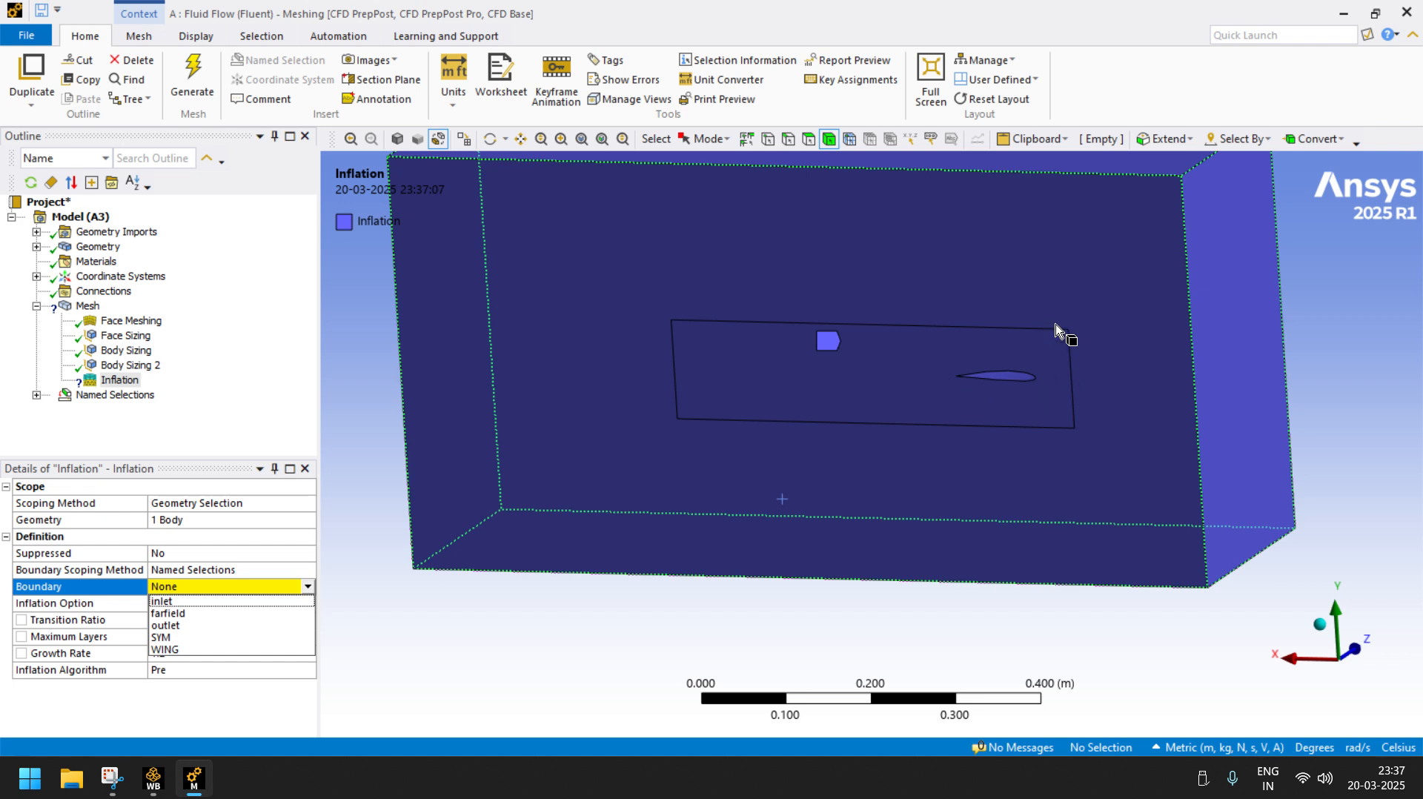
left_click(222, 569)
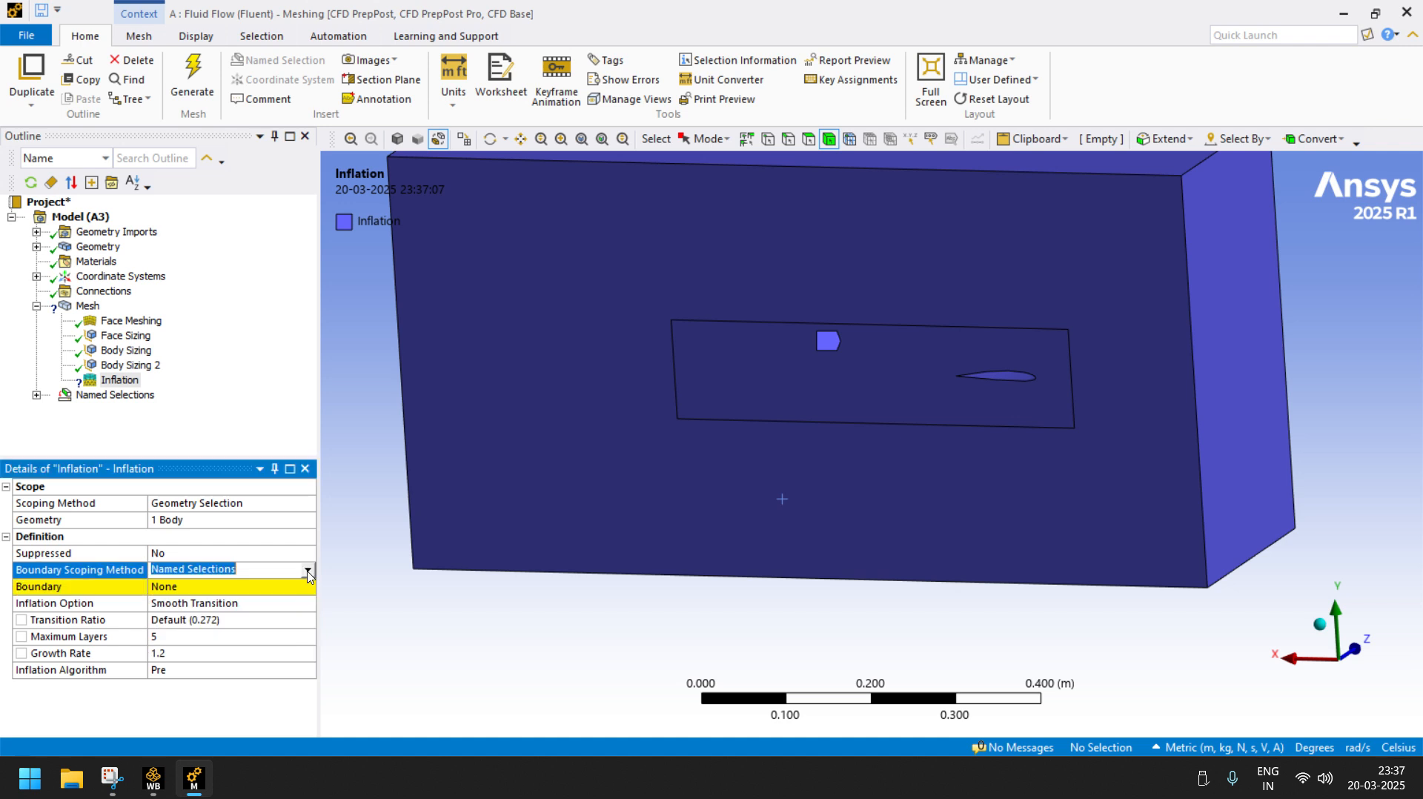
left_click(308, 570)
left_click(194, 586)
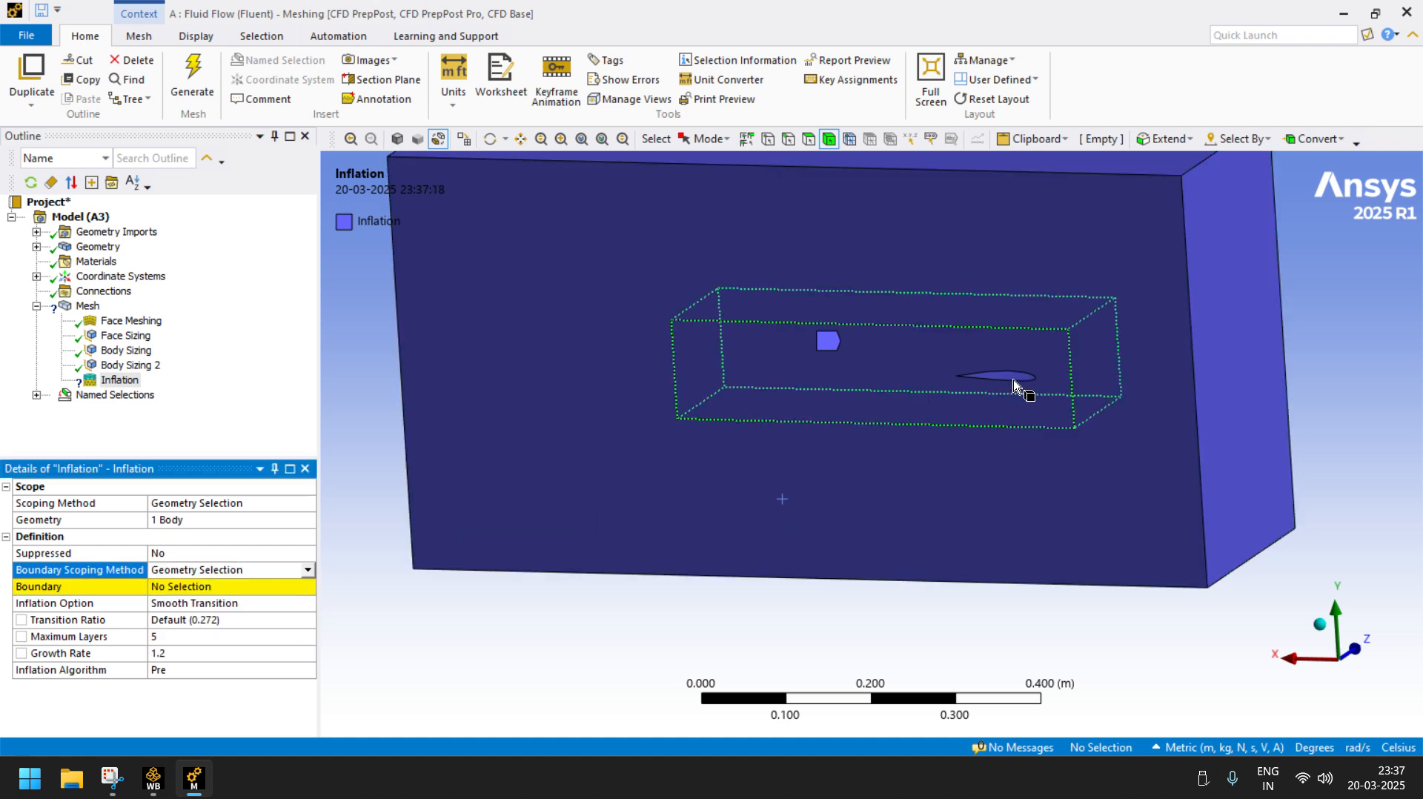
- Set the inflation's boundary to the WING named selection and its maximum layers to 10
left_click(308, 569)
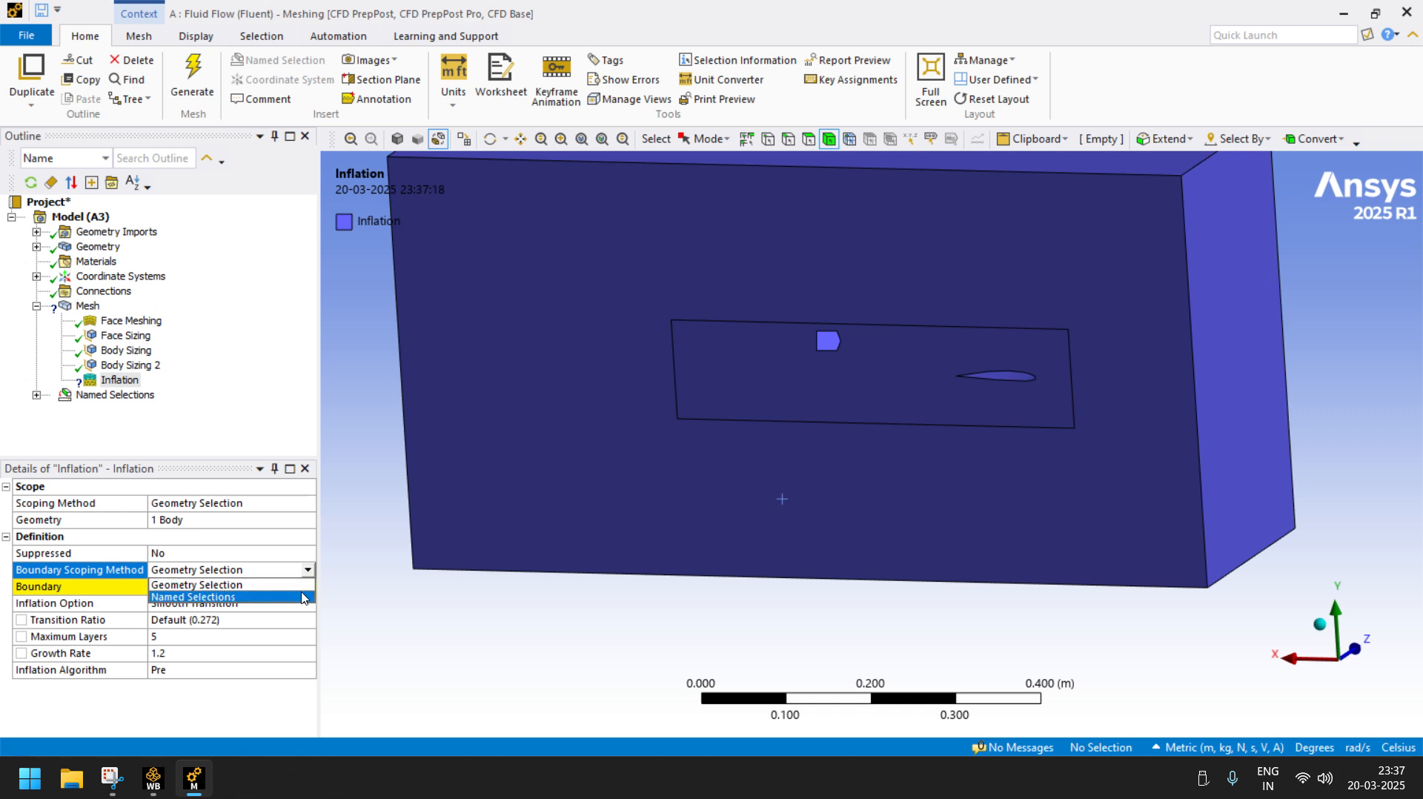
left_click(308, 597)
left_click(306, 587)
left_click(307, 587)
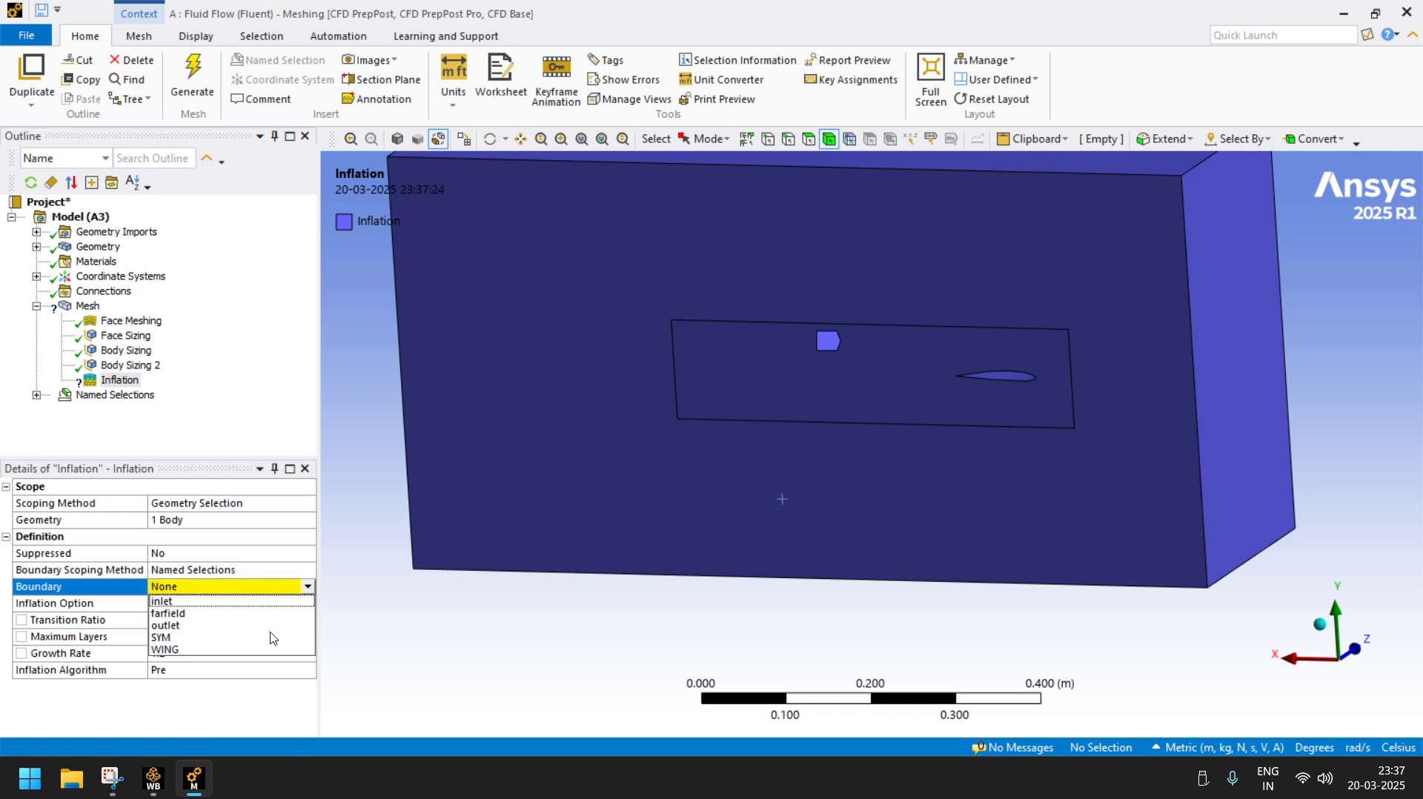
left_click(186, 651)
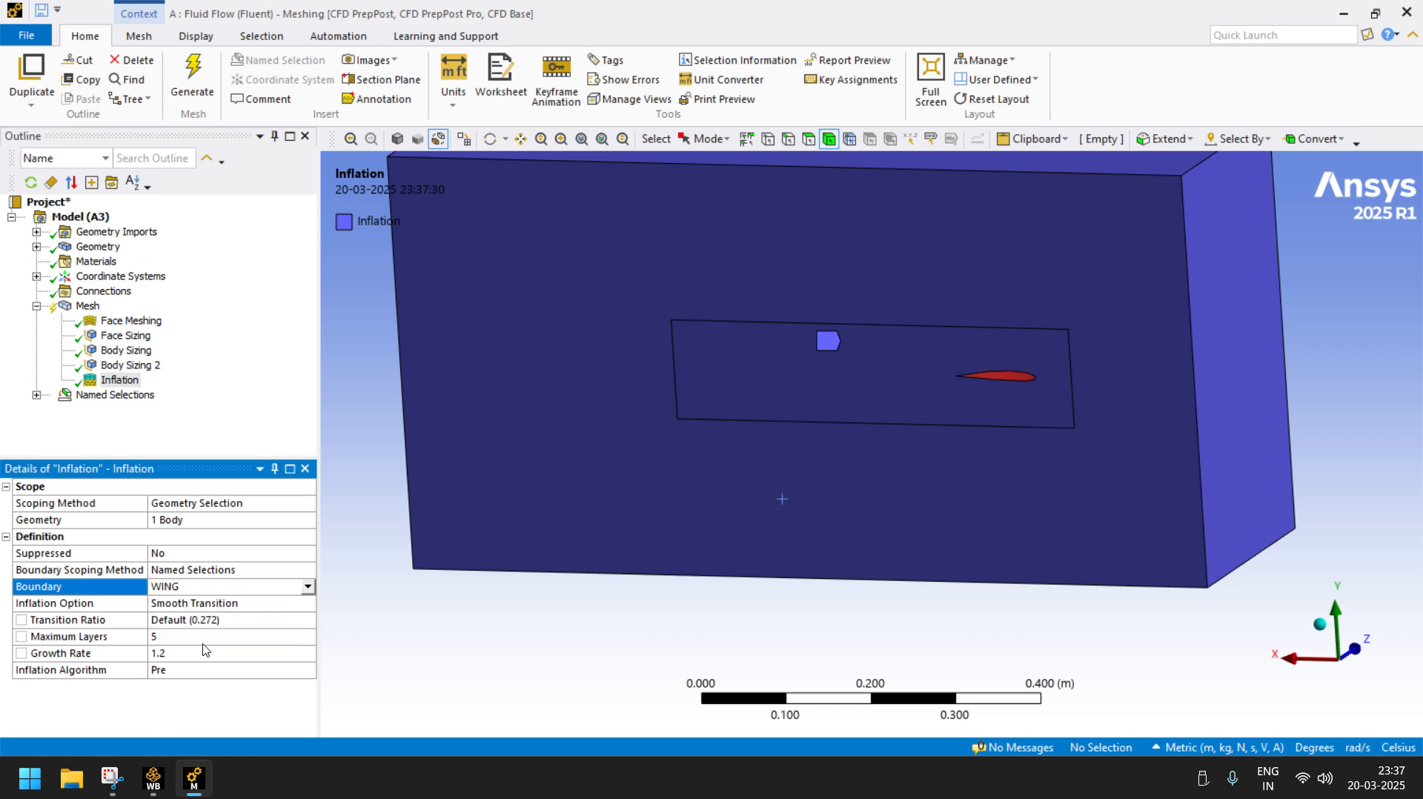
left_click(175, 636)
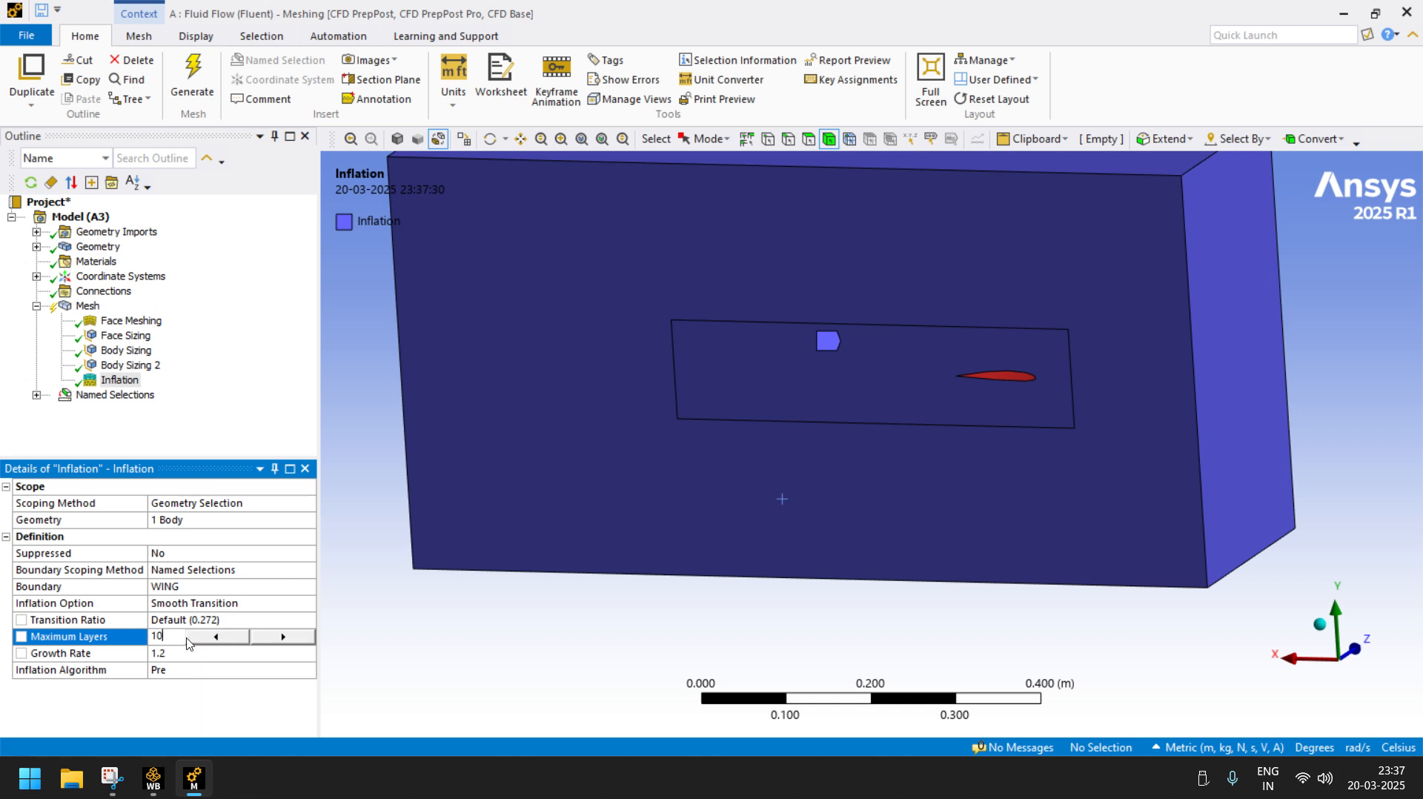
left_click(184, 691)
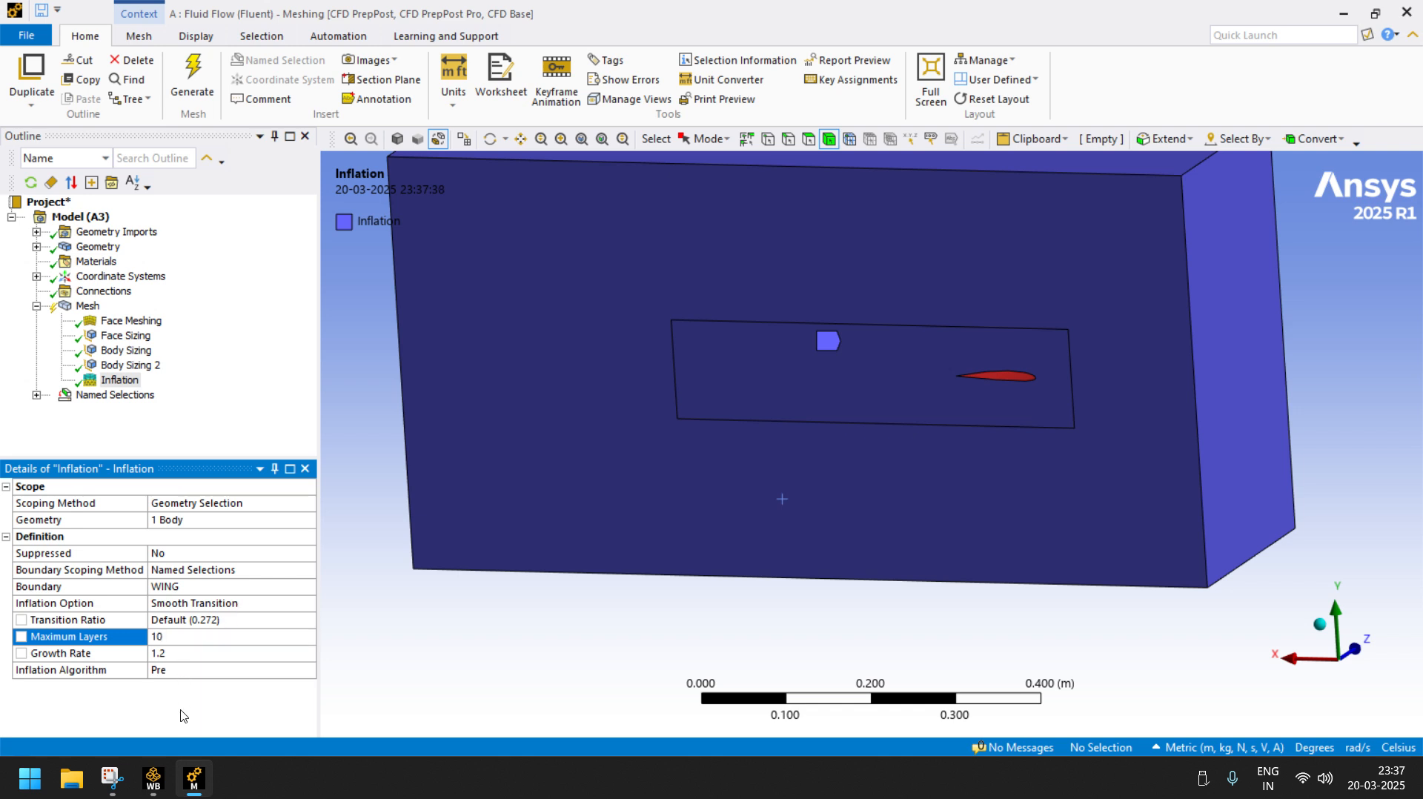
- Regenerate the mesh with the inflation control and display the resulting mesh of the whole domain
left_click(192, 69)
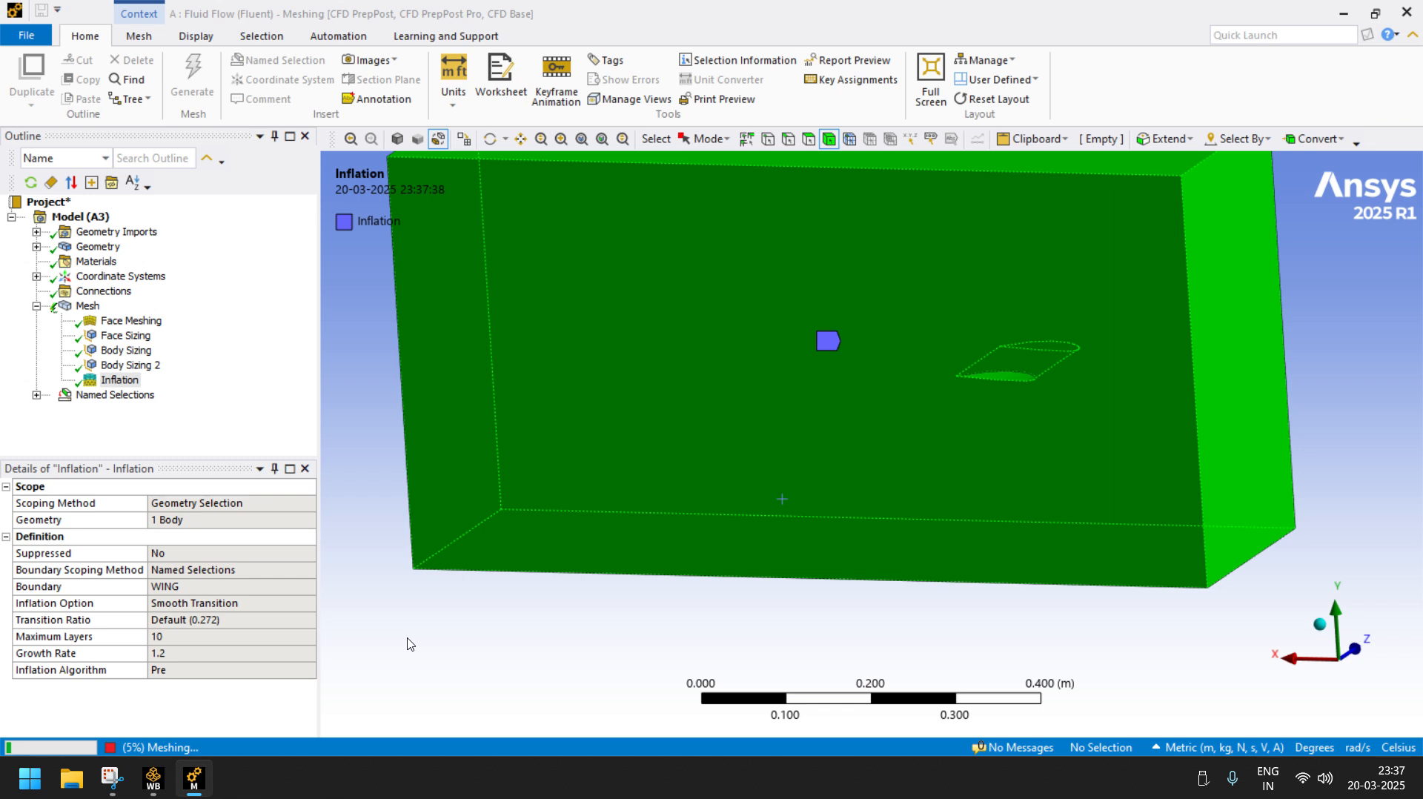
scroll(407, 644, "up", 1)
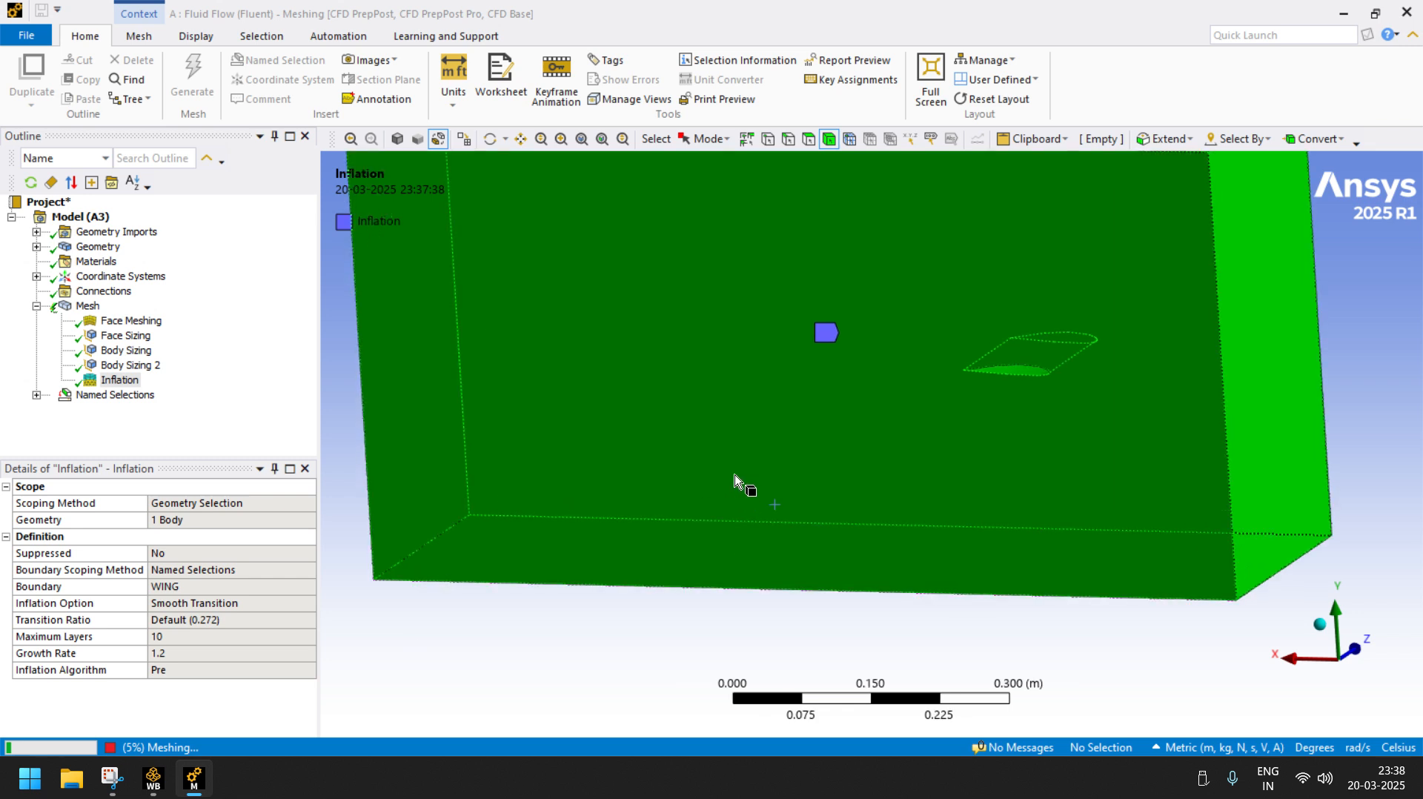
scroll(724, 389, "down", 2)
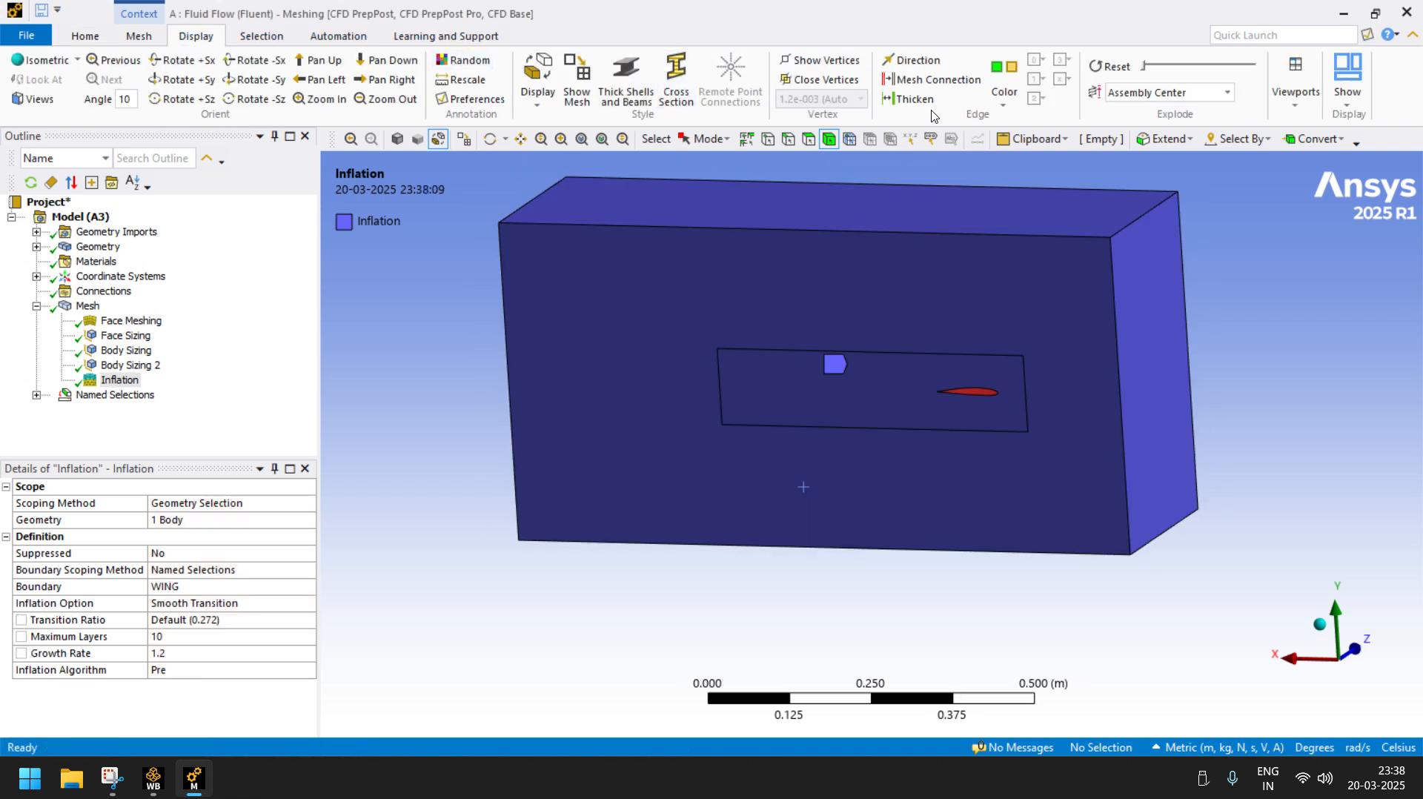
left_click(539, 107)
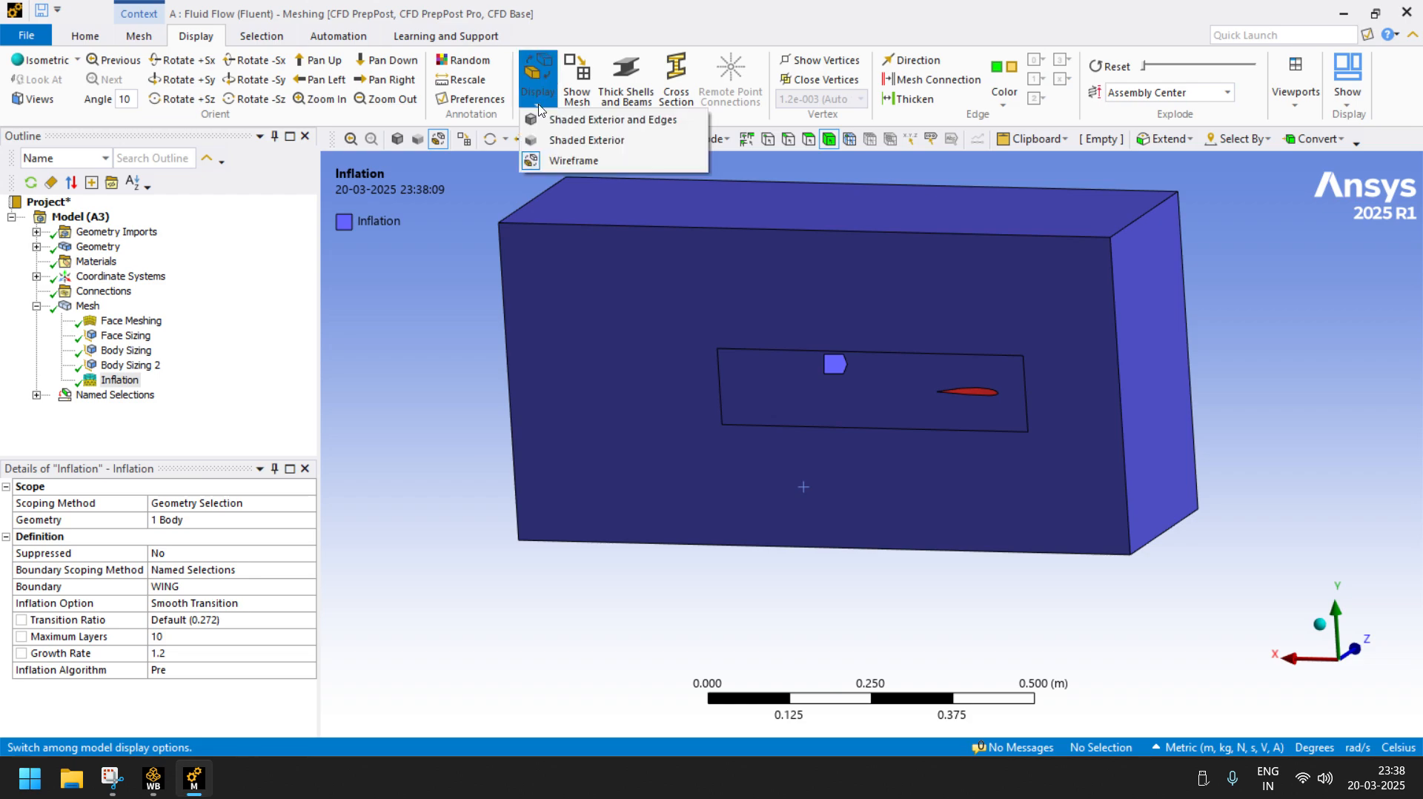
left_click(419, 333)
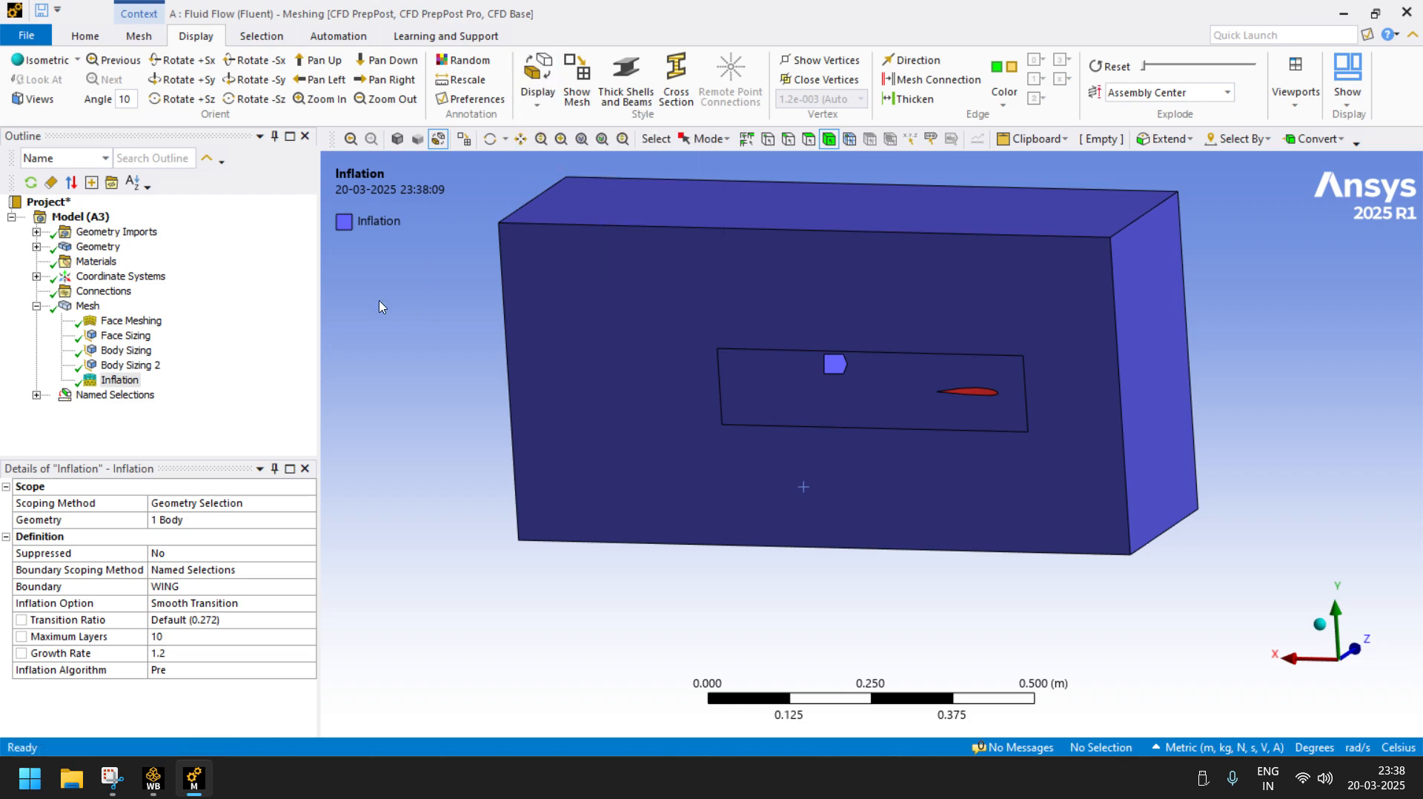
left_click(88, 306)
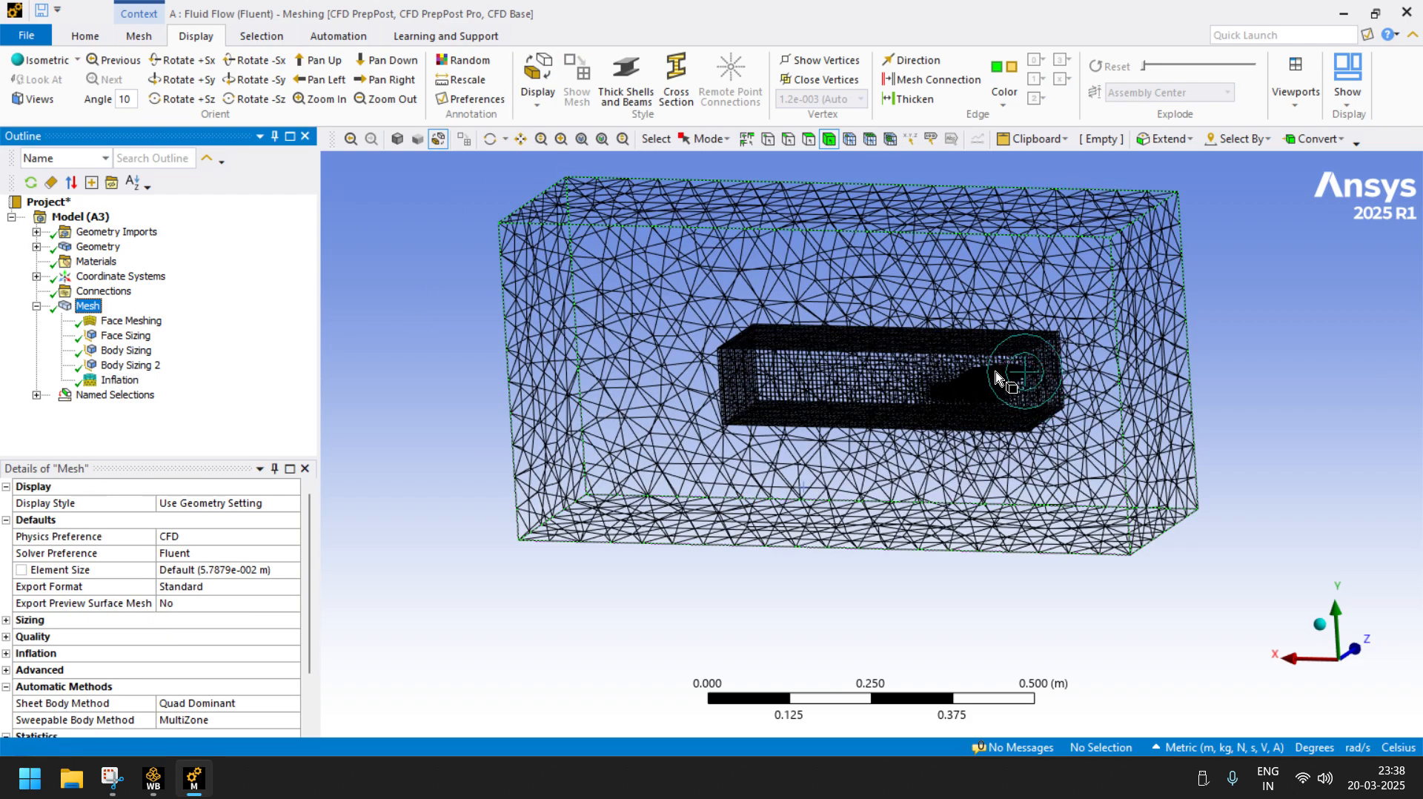
- Examine the inflation layers along the wing's airfoil surface up close and check the node and element counts in the mesh statistics
scroll(964, 378, "up", 8)
scroll(1131, 230, "up", 2)
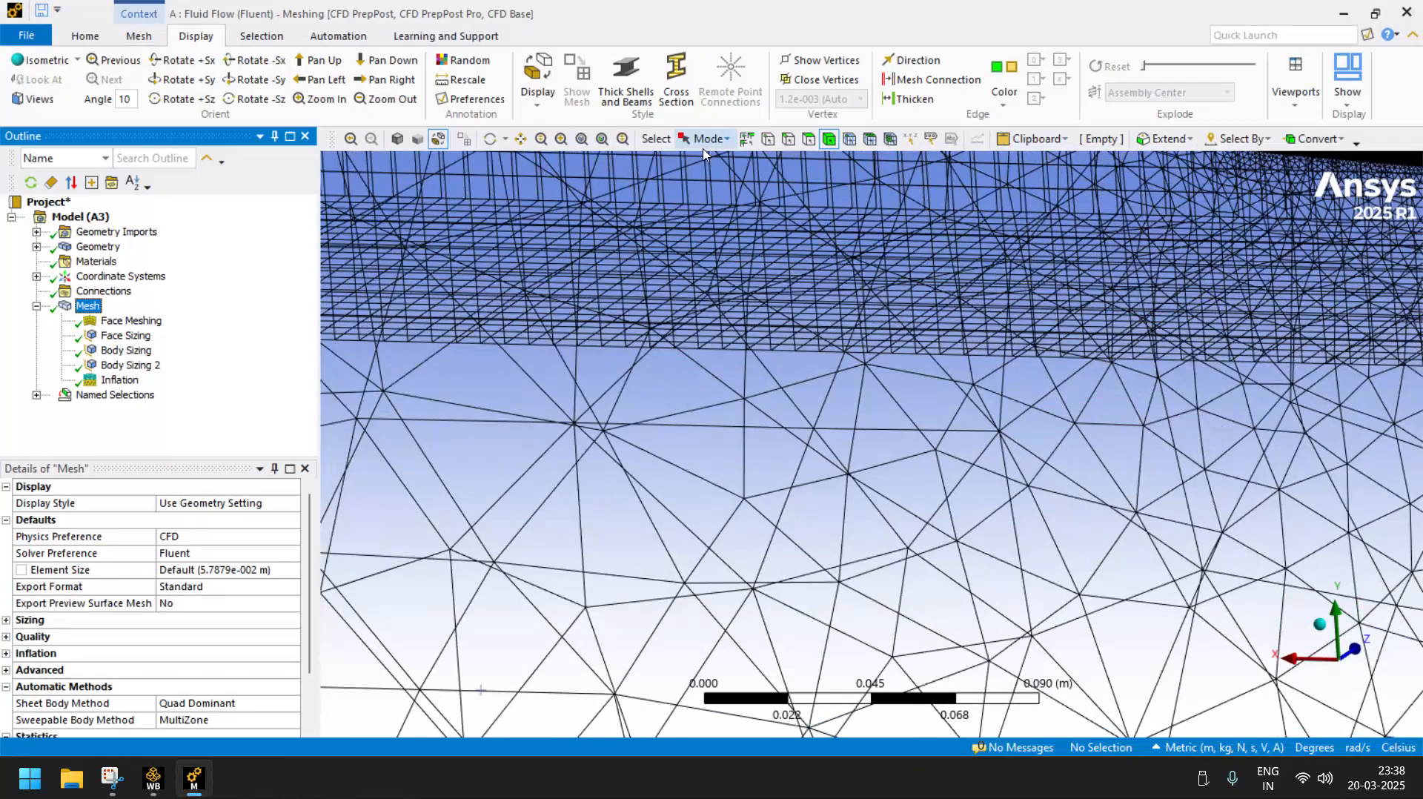
left_click(521, 139)
left_click_drag(1084, 228, 877, 432)
scroll(877, 433, "up", 5)
scroll(799, 453, "up", 3)
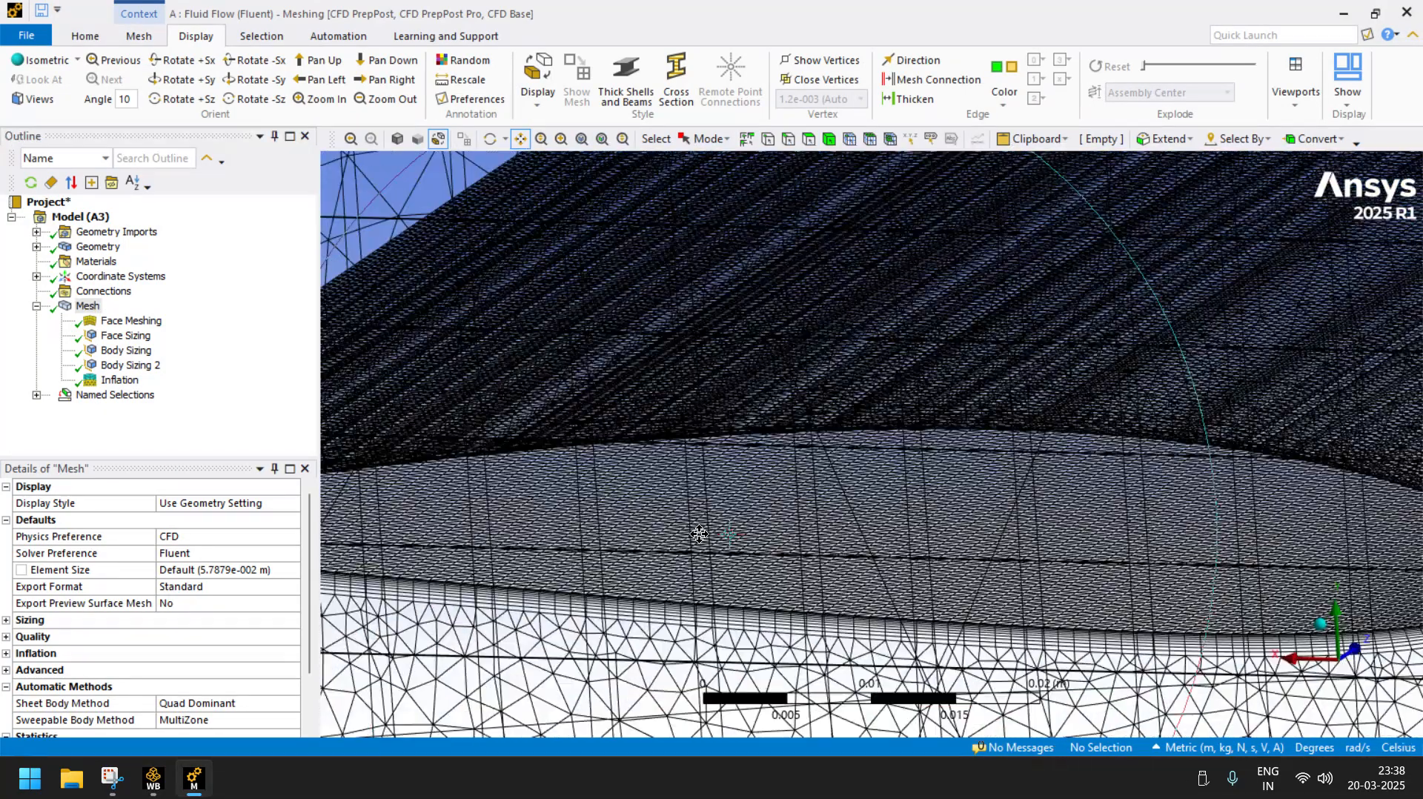
scroll(790, 561, "up", 2)
scroll(791, 561, "up", 2)
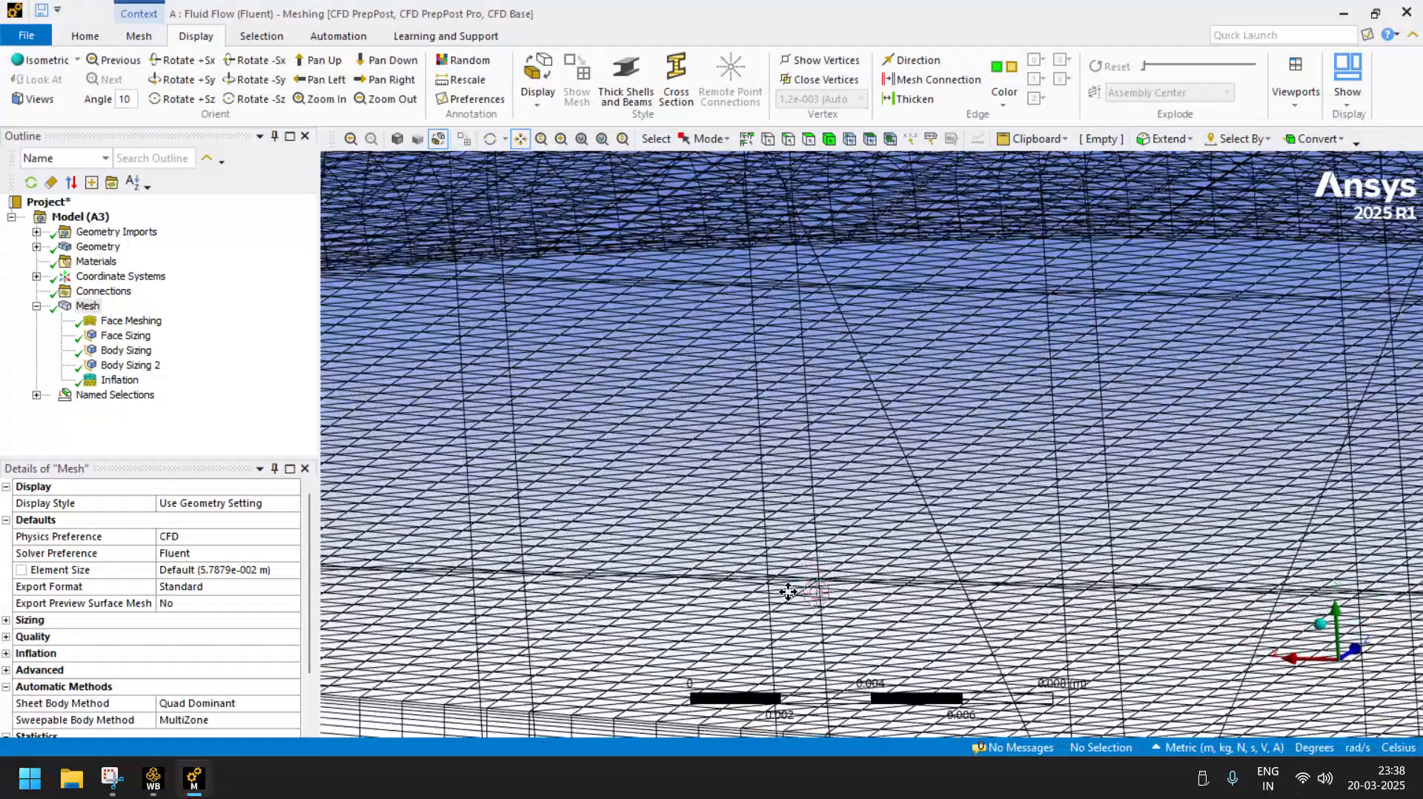
left_click_drag(791, 587, 801, 381)
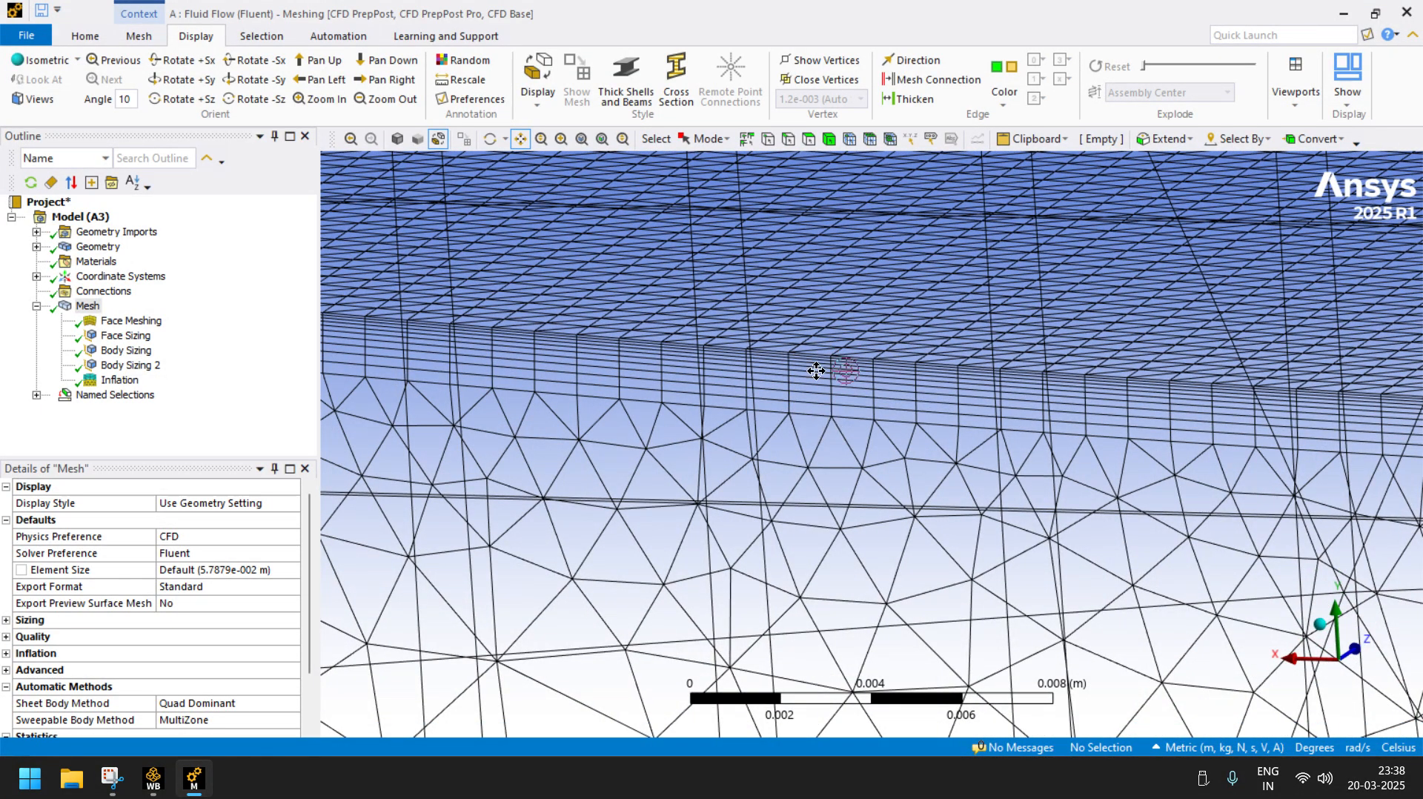
scroll(823, 393, "down", 4)
scroll(740, 423, "down", 1)
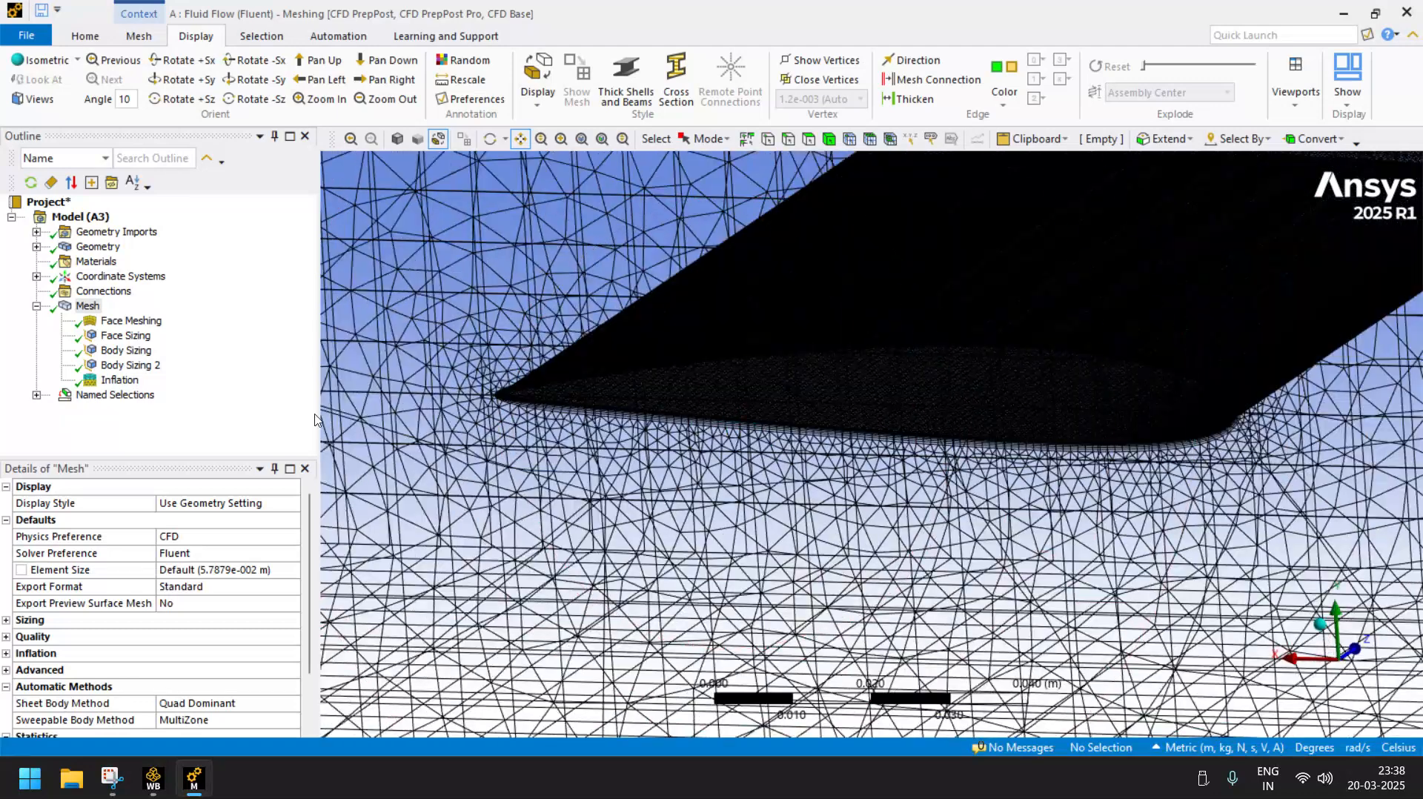
scroll(123, 659, "down", 3)
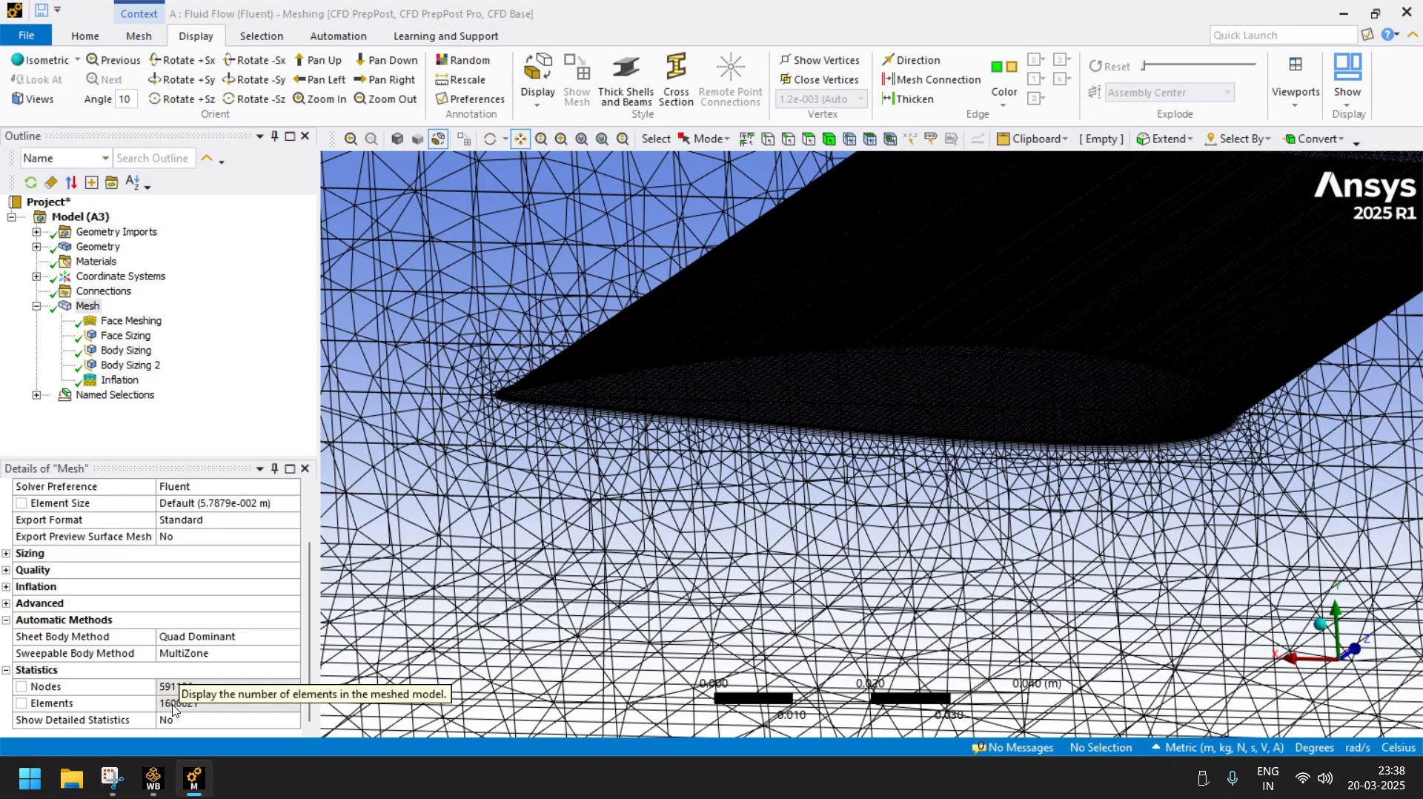
- Examine the wing's inflated mesh from other angles and look over the mesh of the inner box and outer enclosure
scroll(1026, 396, "down", 4)
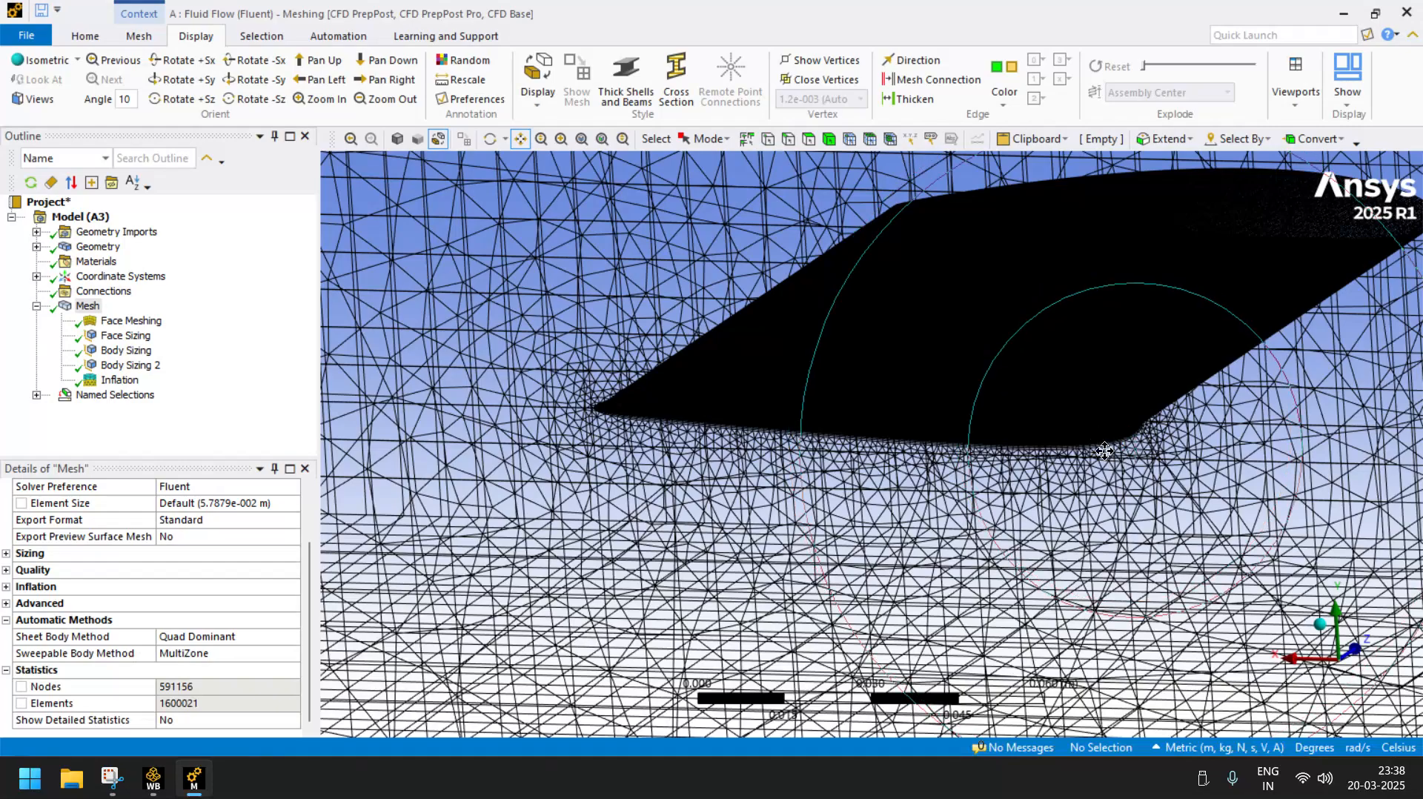
left_click_drag(1163, 370, 978, 541)
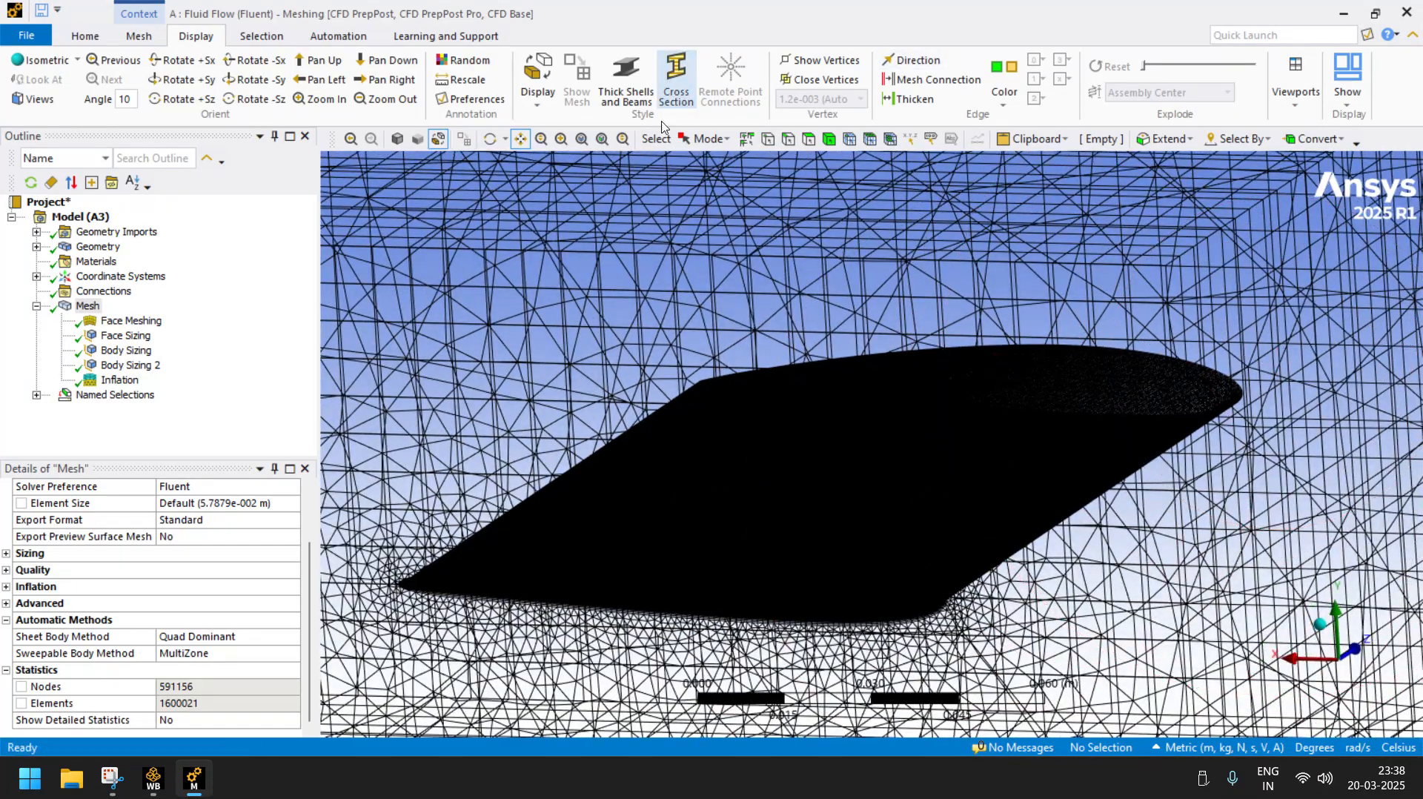
left_click(489, 138)
left_click_drag(1000, 412, 652, 585)
scroll(652, 586, "down", 6)
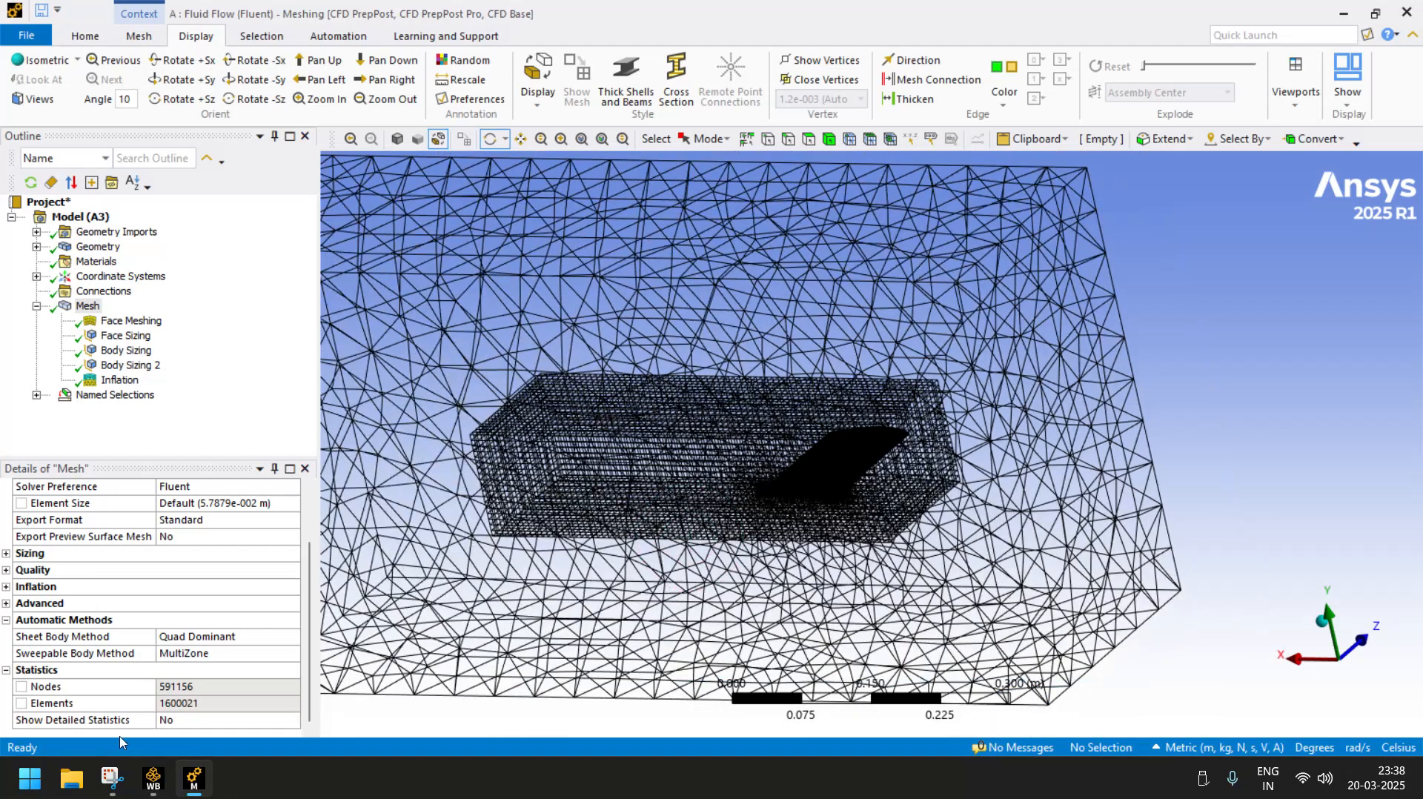
scroll(622, 501, "down", 2)
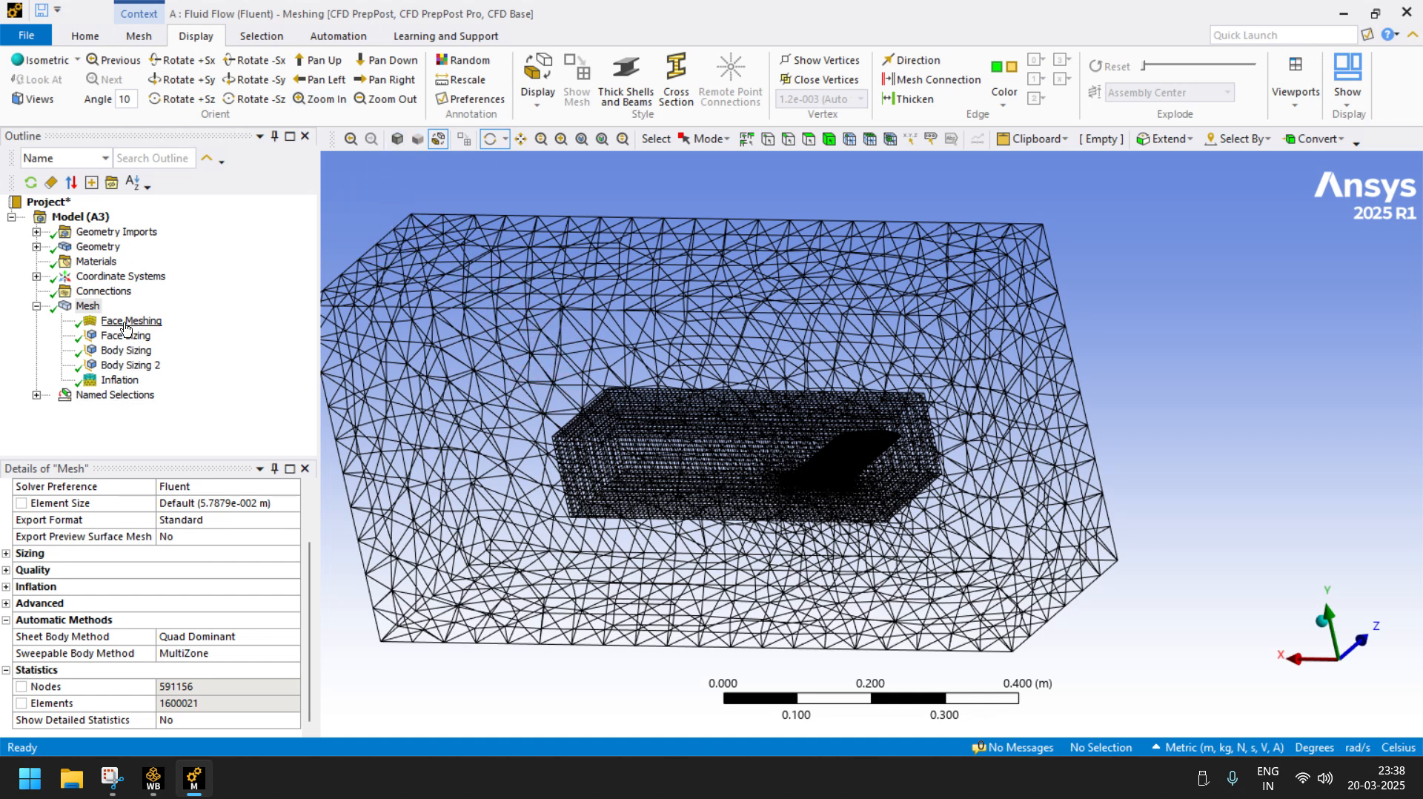
- Try to update the mesh for the Fluent system and consult the message list about the export
right_click(89, 307)
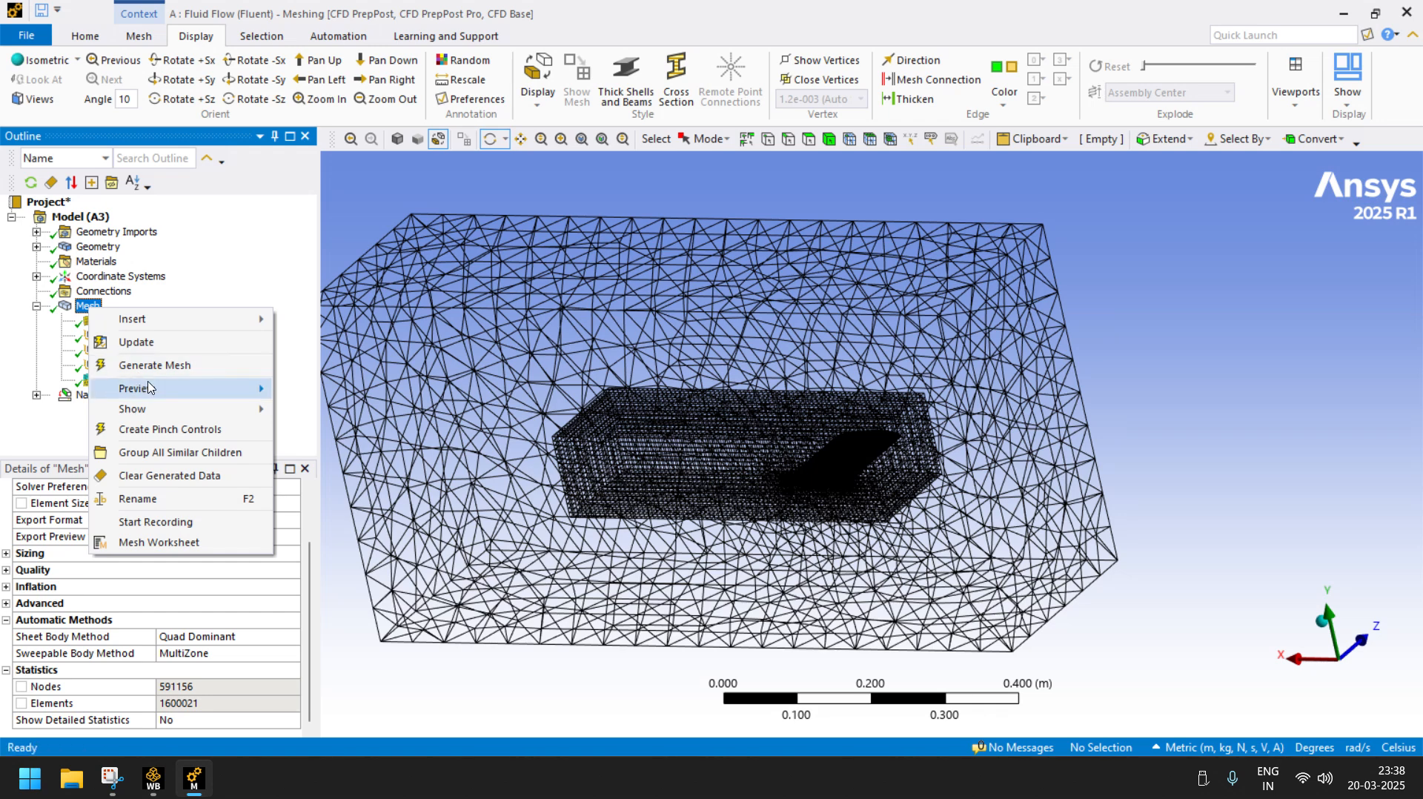
left_click(163, 348)
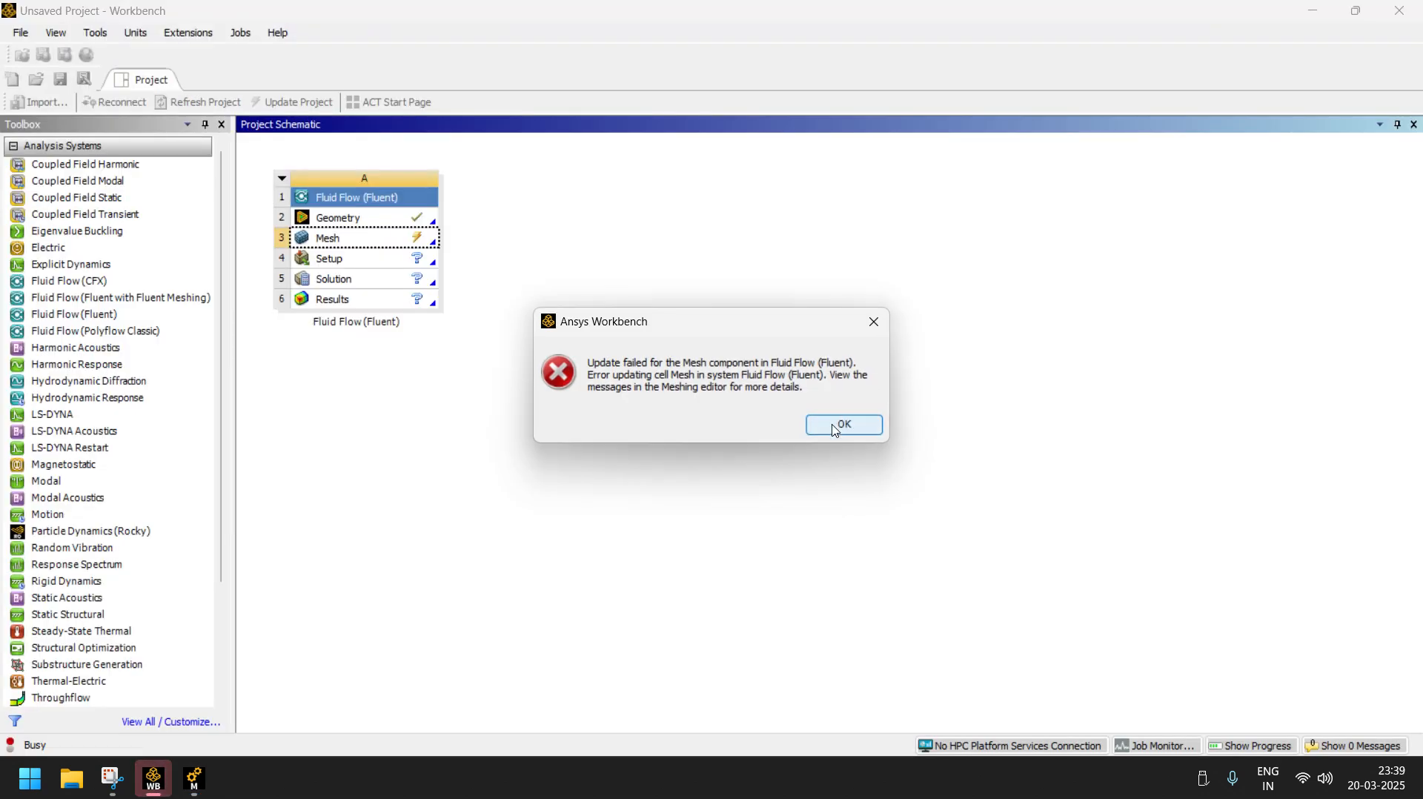
left_click(844, 426)
left_click(1316, 9)
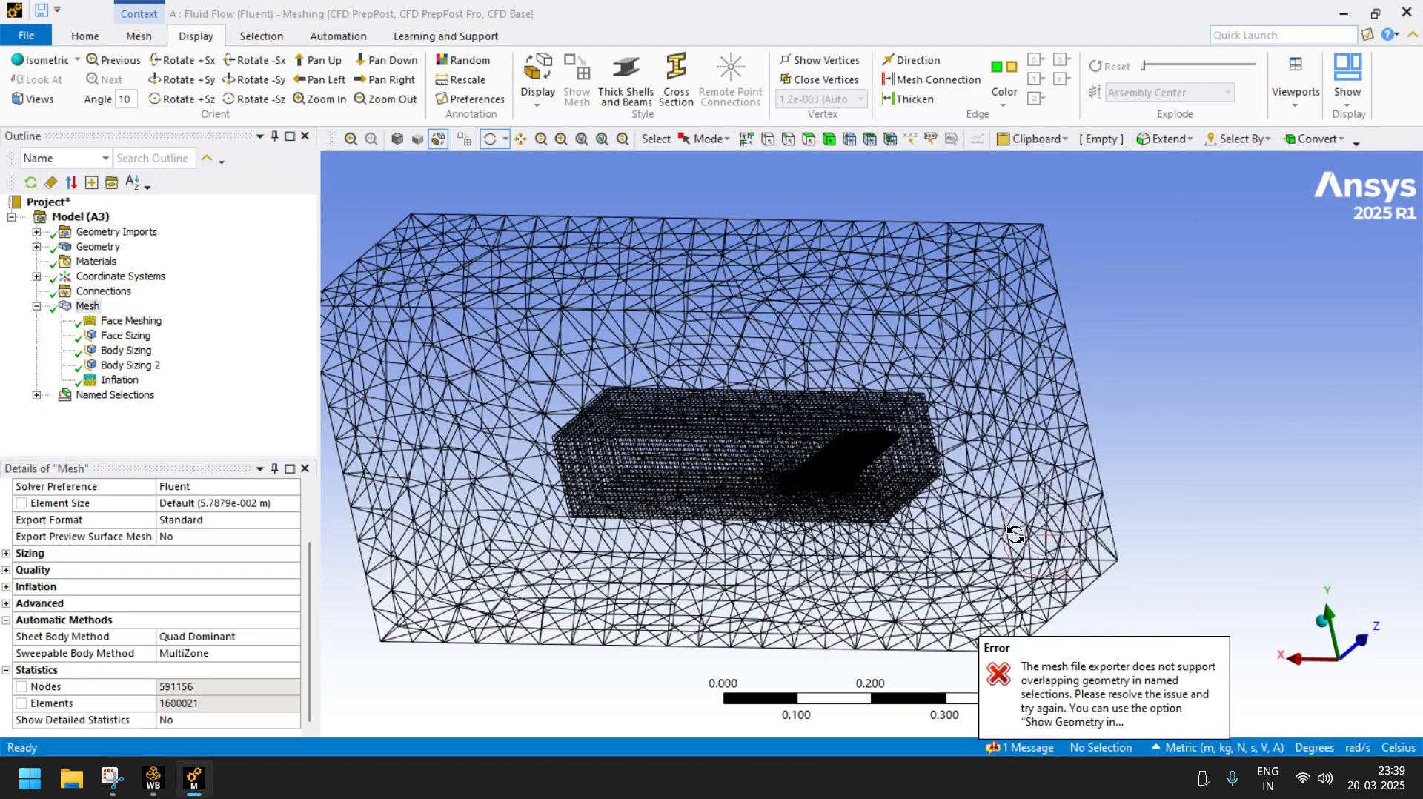
left_click(1027, 749)
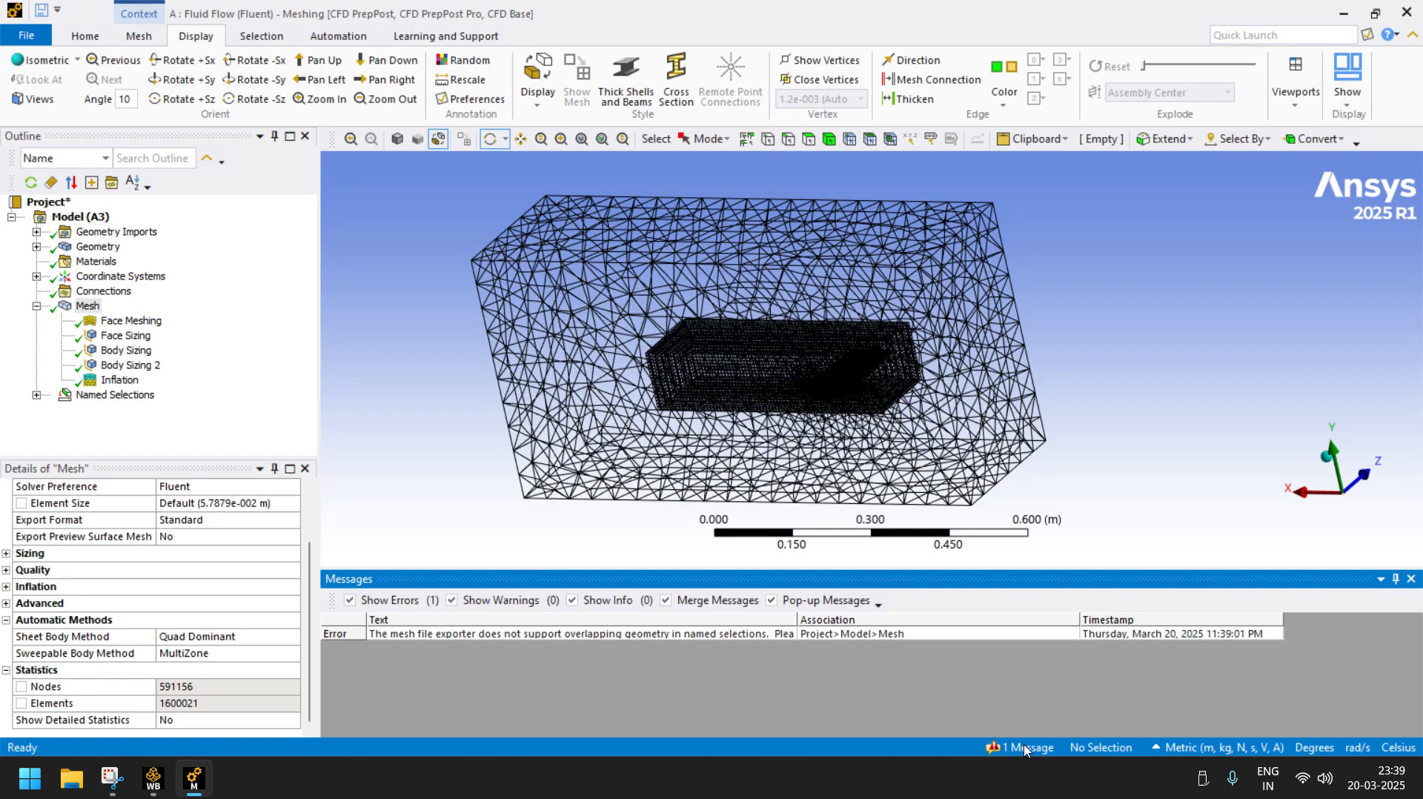
left_click(670, 636)
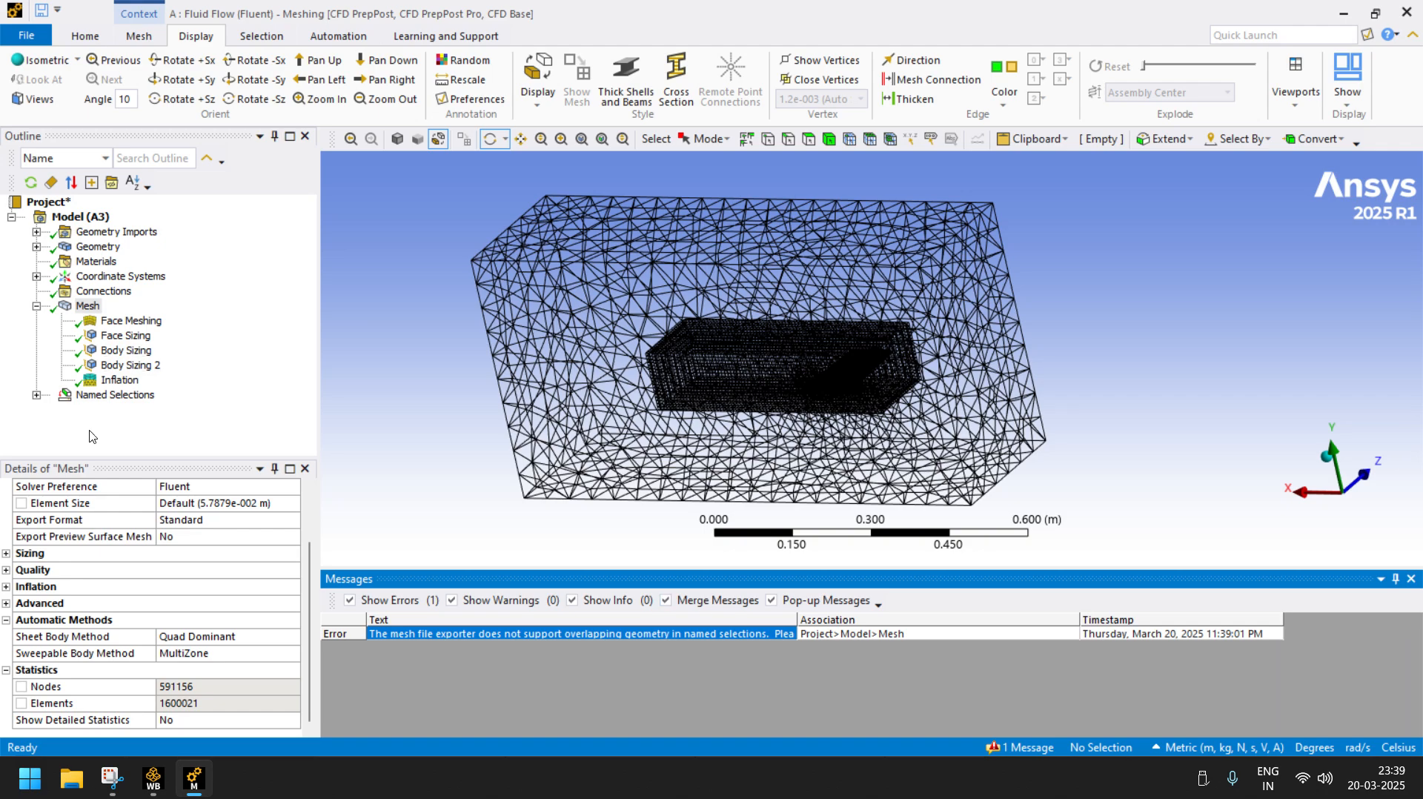
- Inspect which faces the inlet, farfield, outlet, WING and SYM named selections cover to look for overlapping geometry
left_click(35, 395)
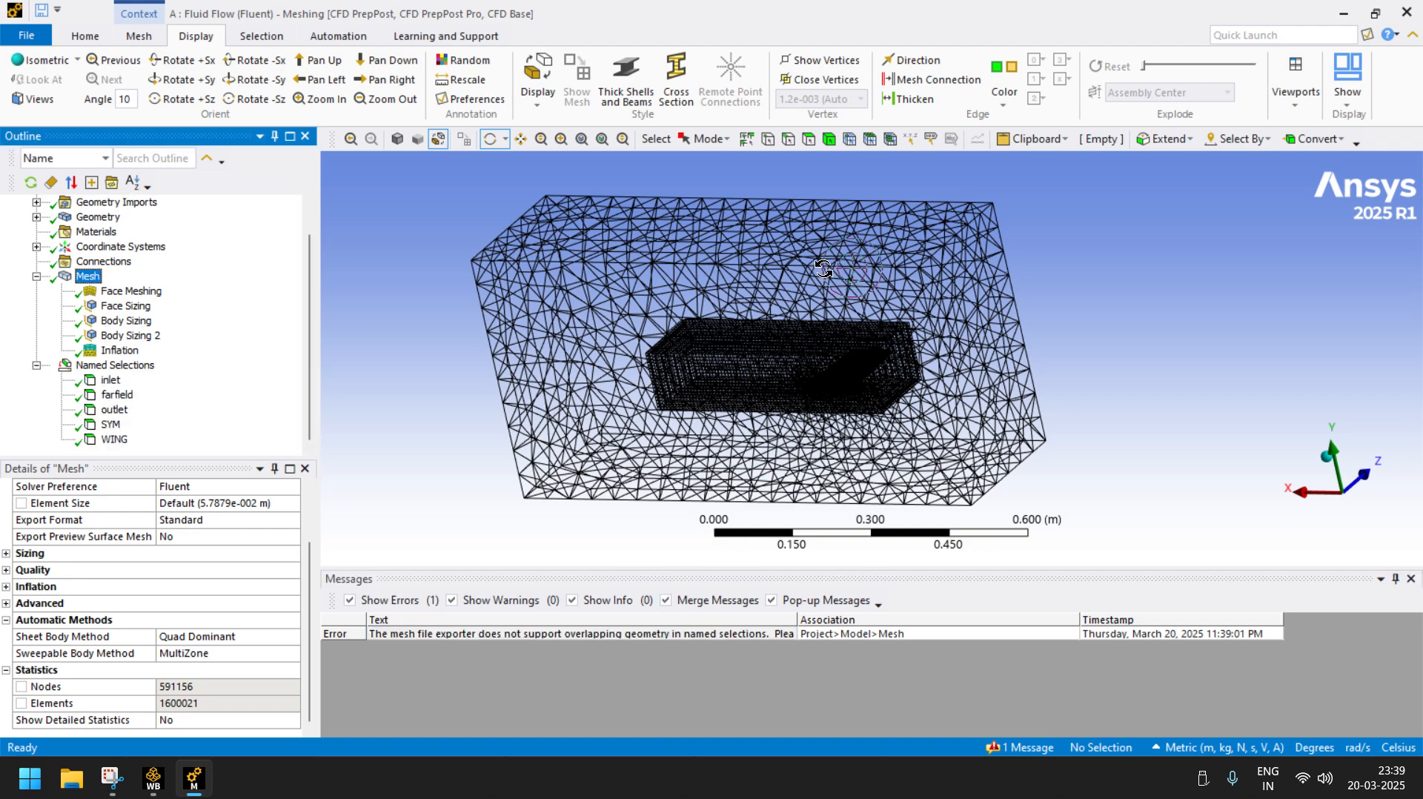
left_click_drag(836, 295, 667, 305)
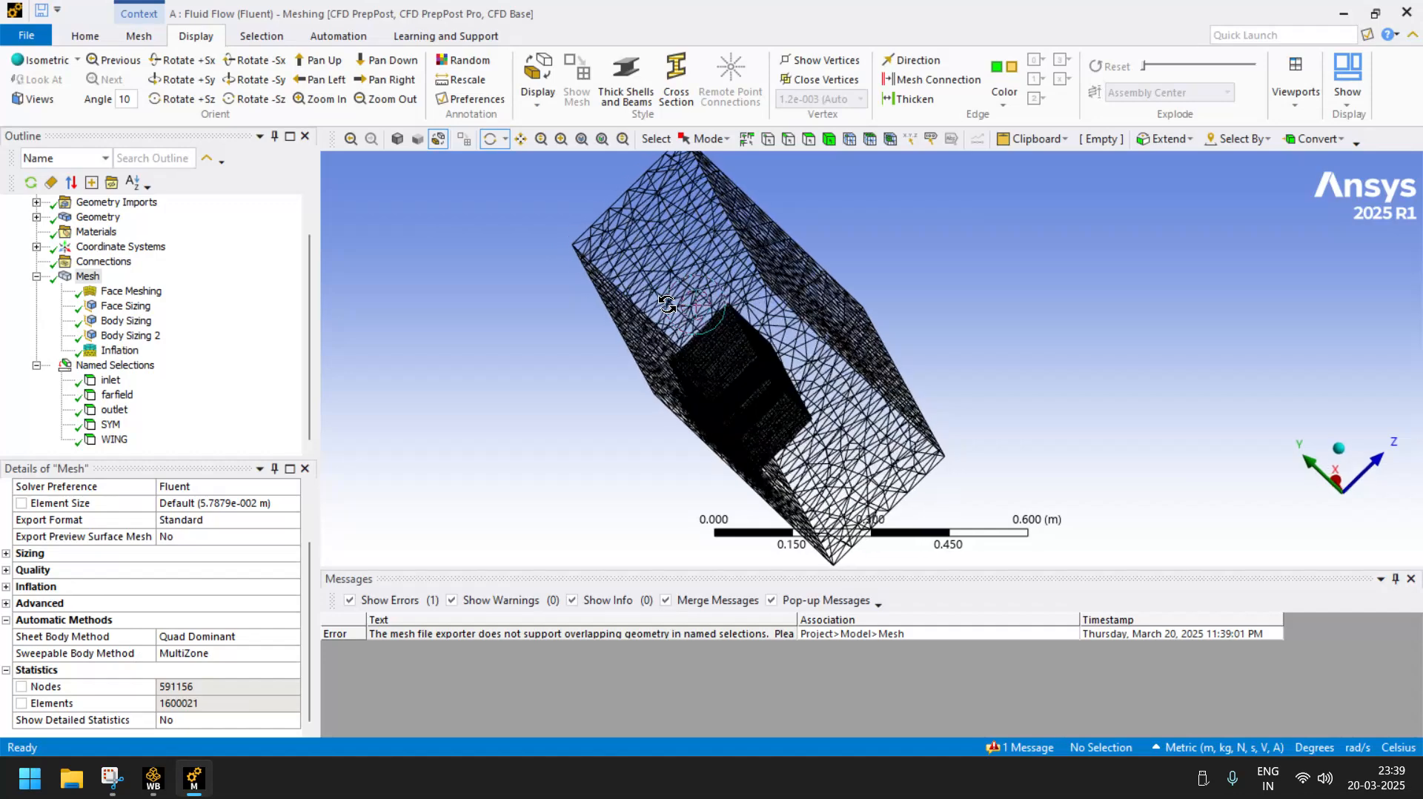
left_click(110, 380)
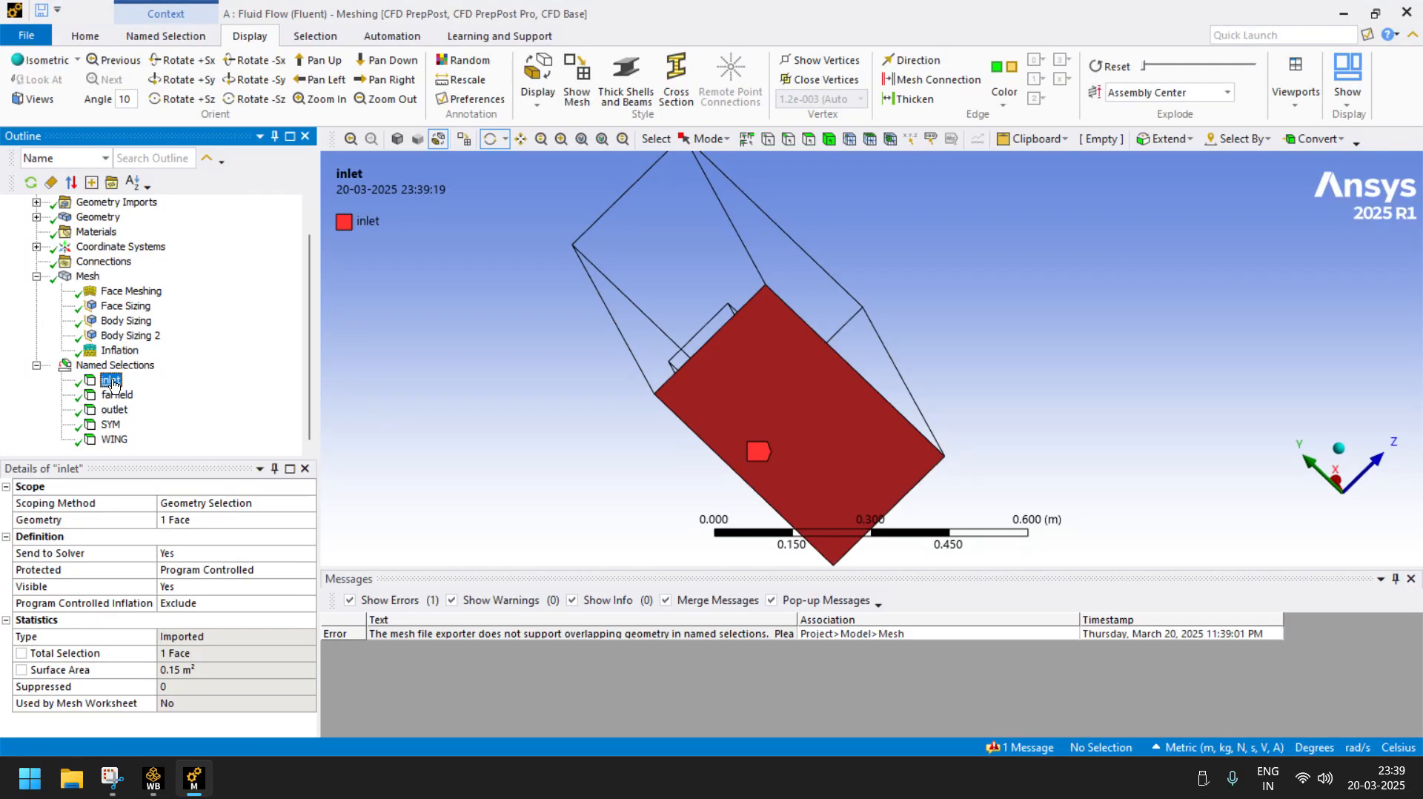
left_click(118, 394)
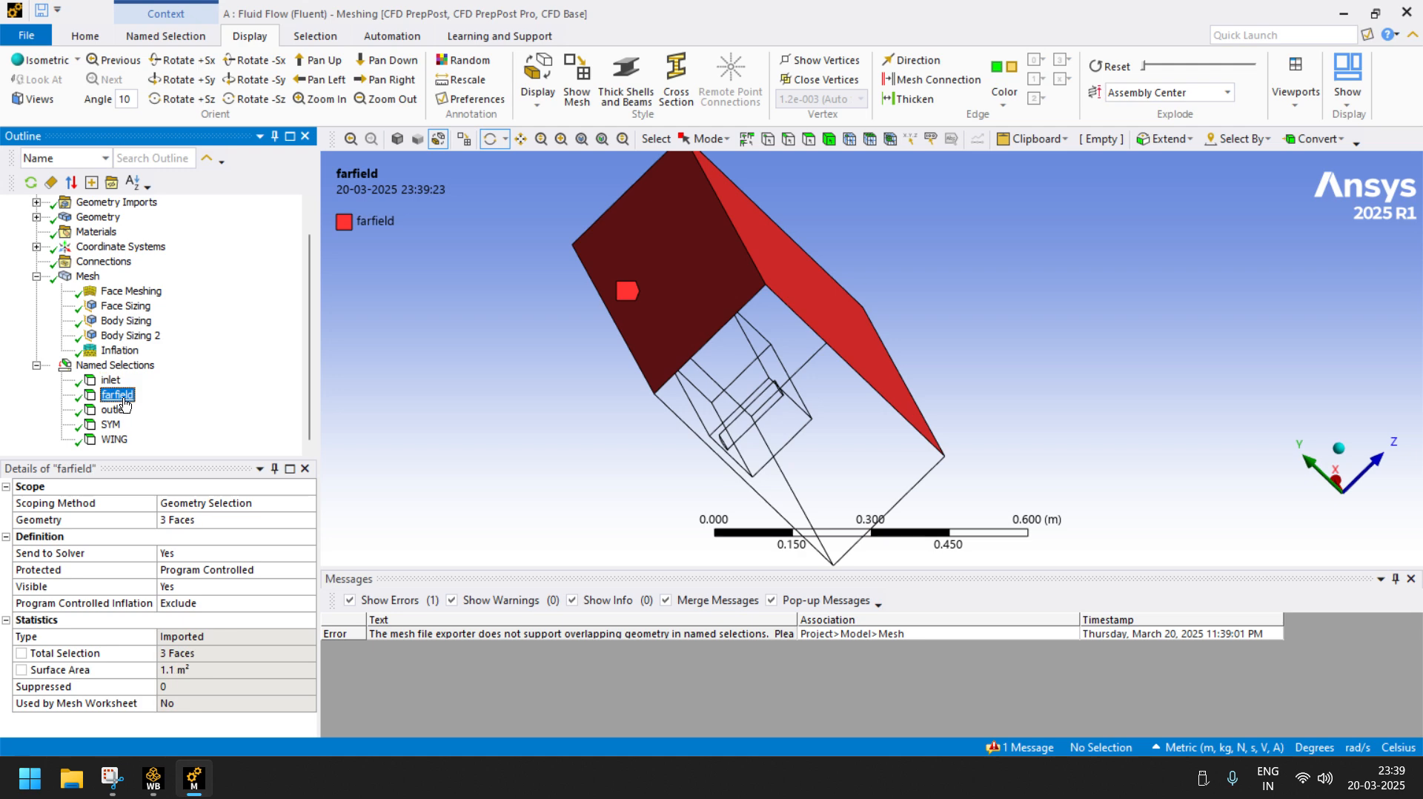
left_click(116, 410)
middle_click_drag(553, 335, 848, 396)
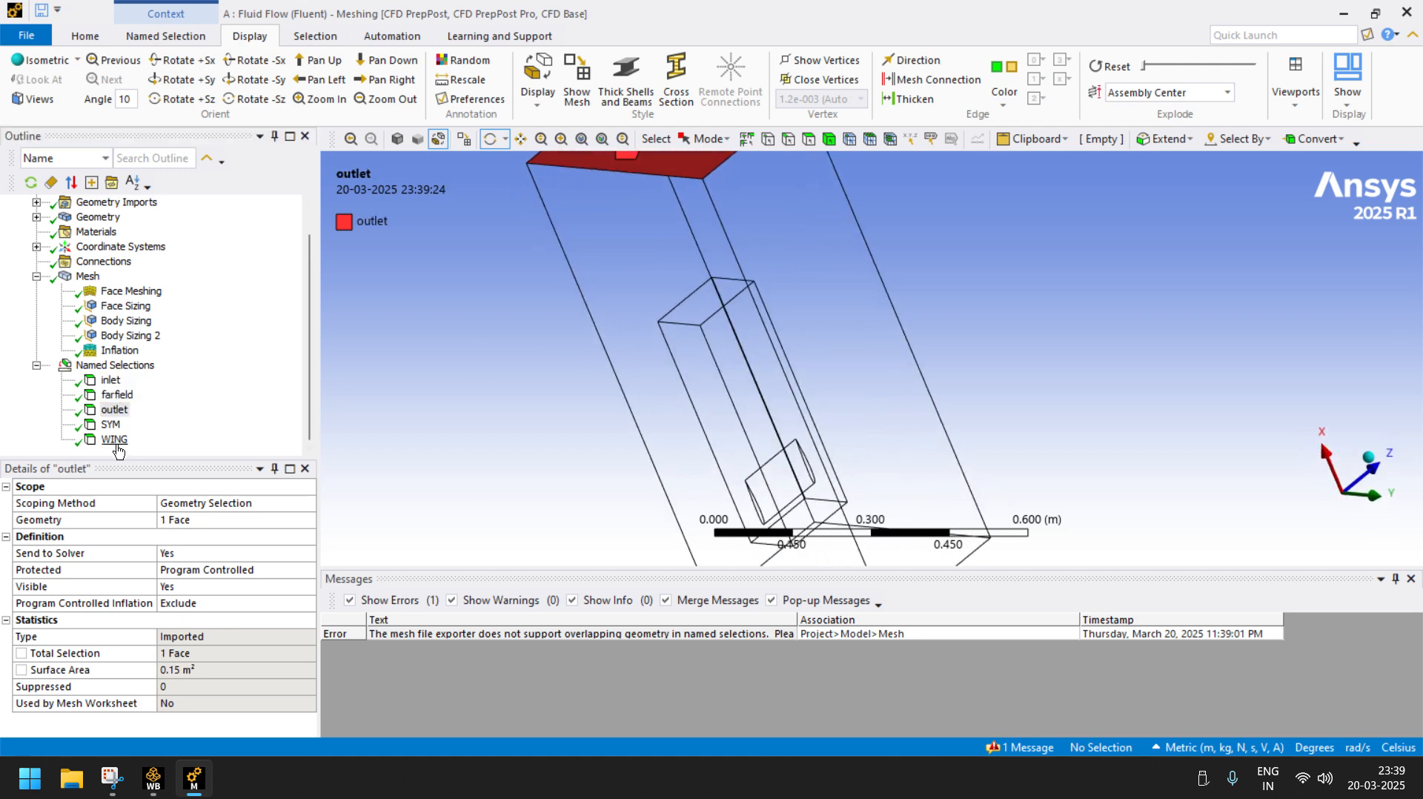
left_click(115, 439)
left_click(110, 425)
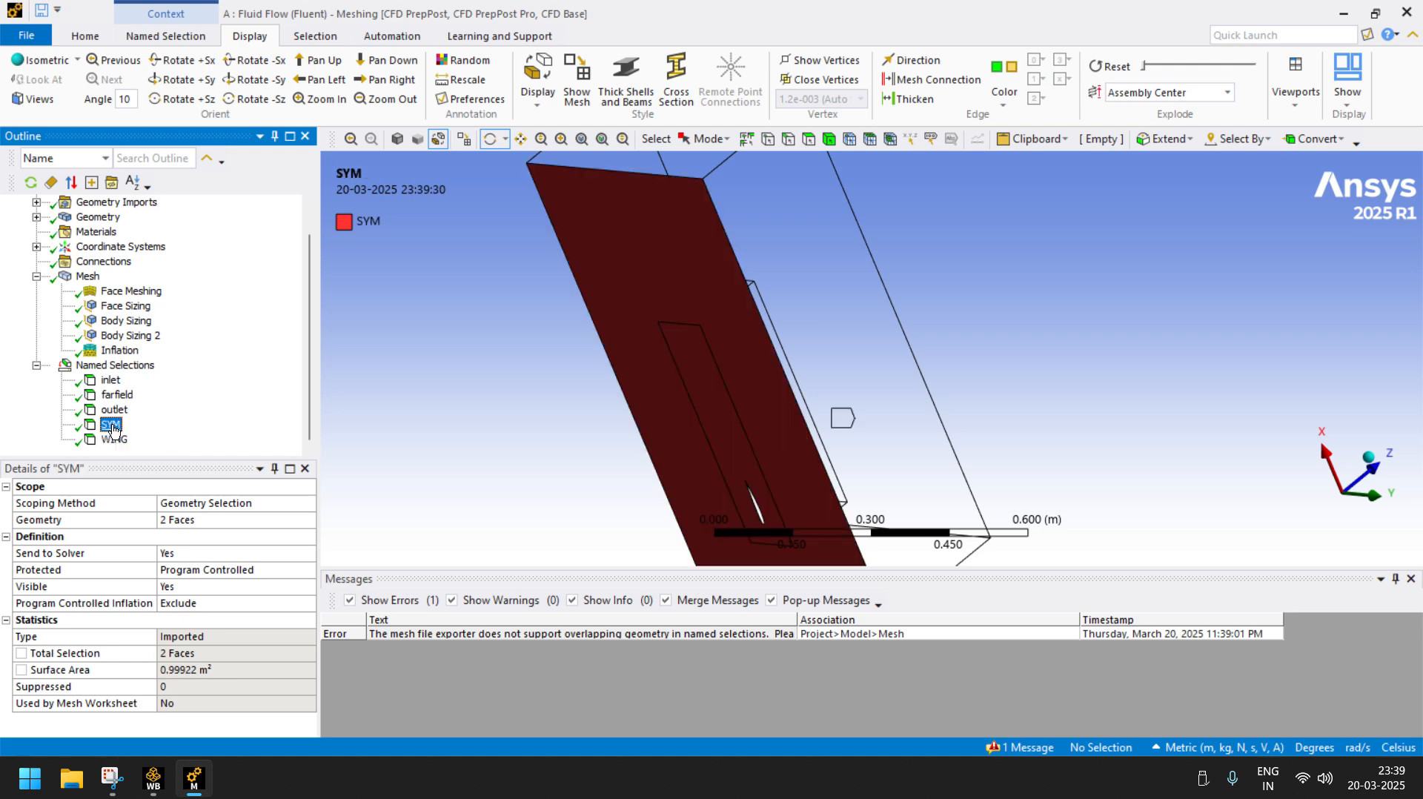
scroll(747, 427, "down", 3)
left_click_drag(747, 428, 660, 337)
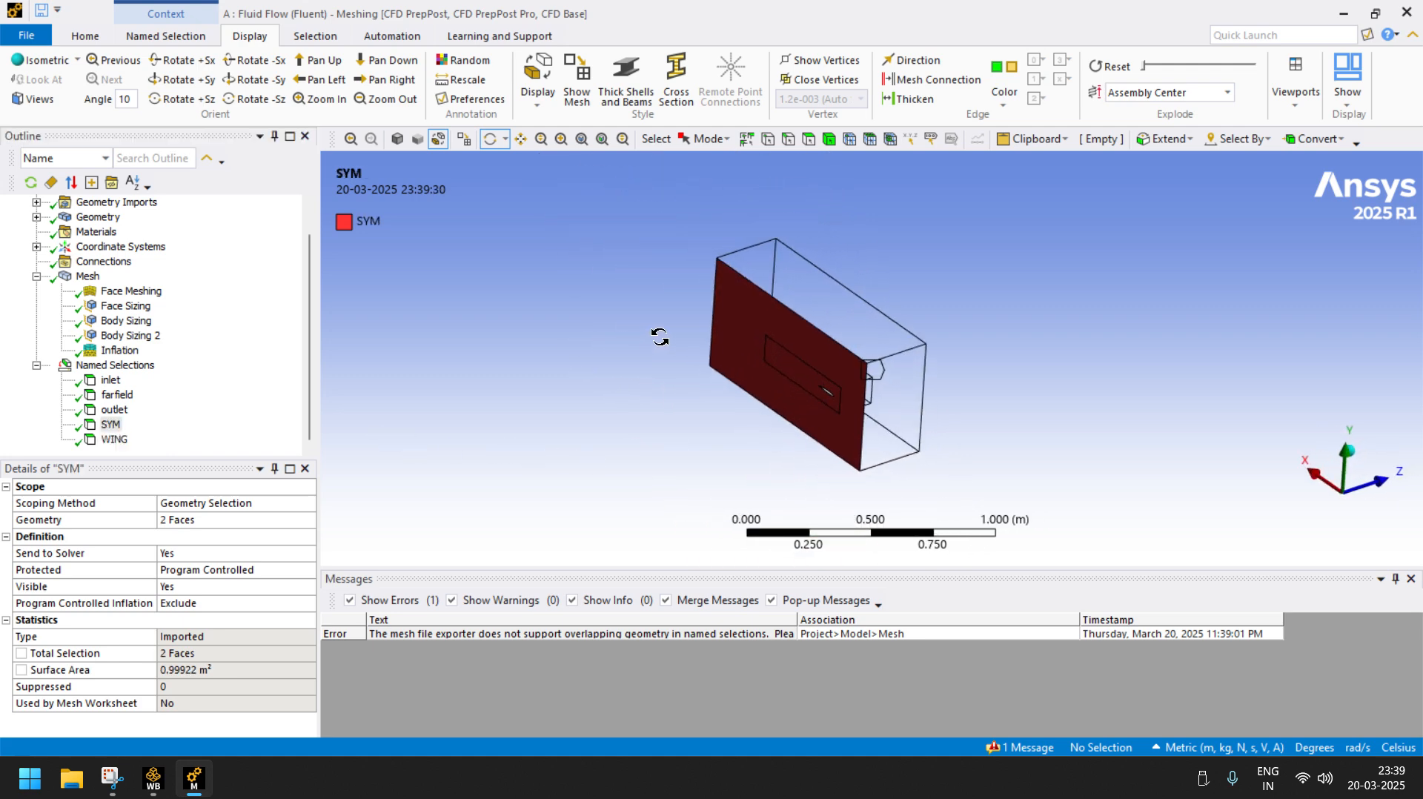
- Rescope the SYM named selection to the enclosure's large wing-side face plus the adjoining hidden face behind it
left_click(110, 425)
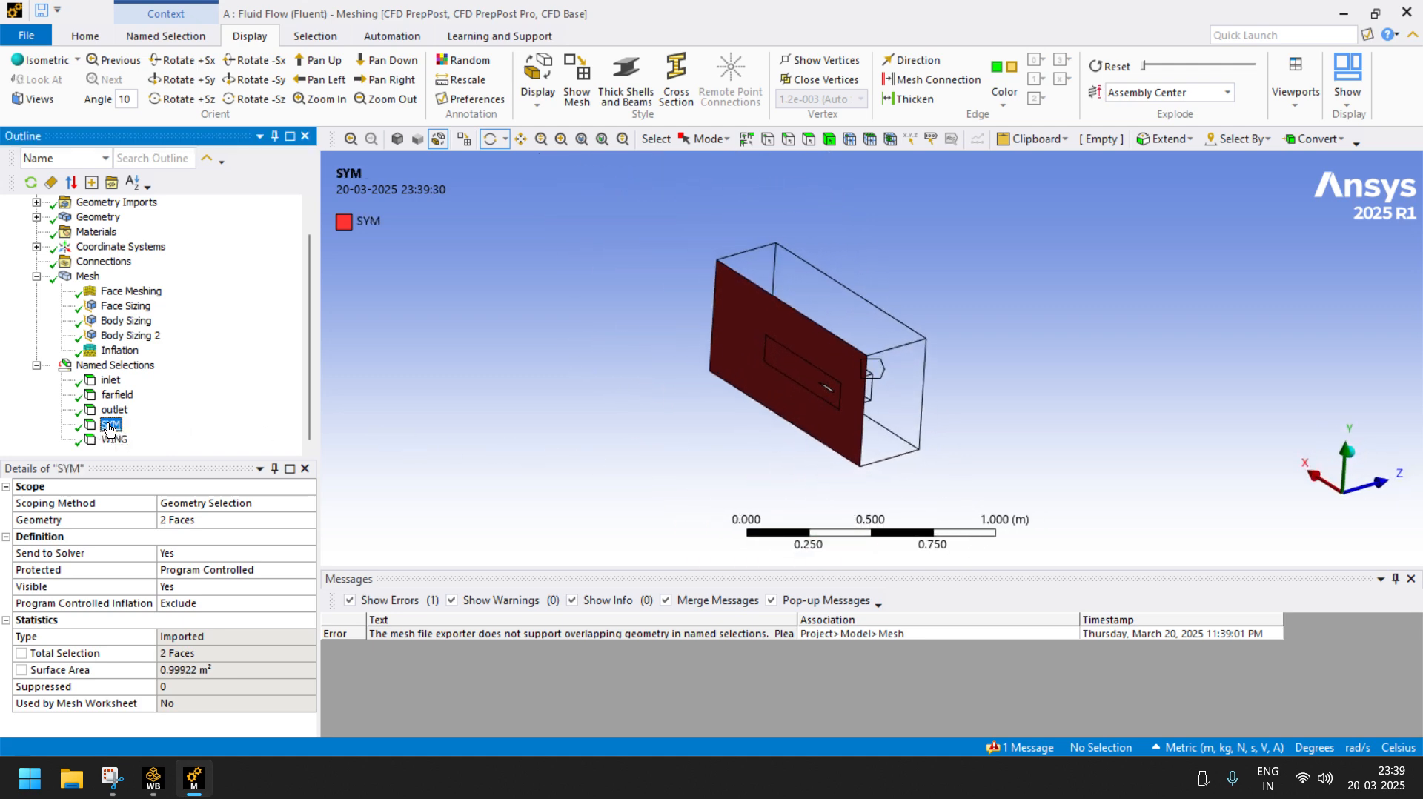
left_click(195, 520)
left_click(799, 410)
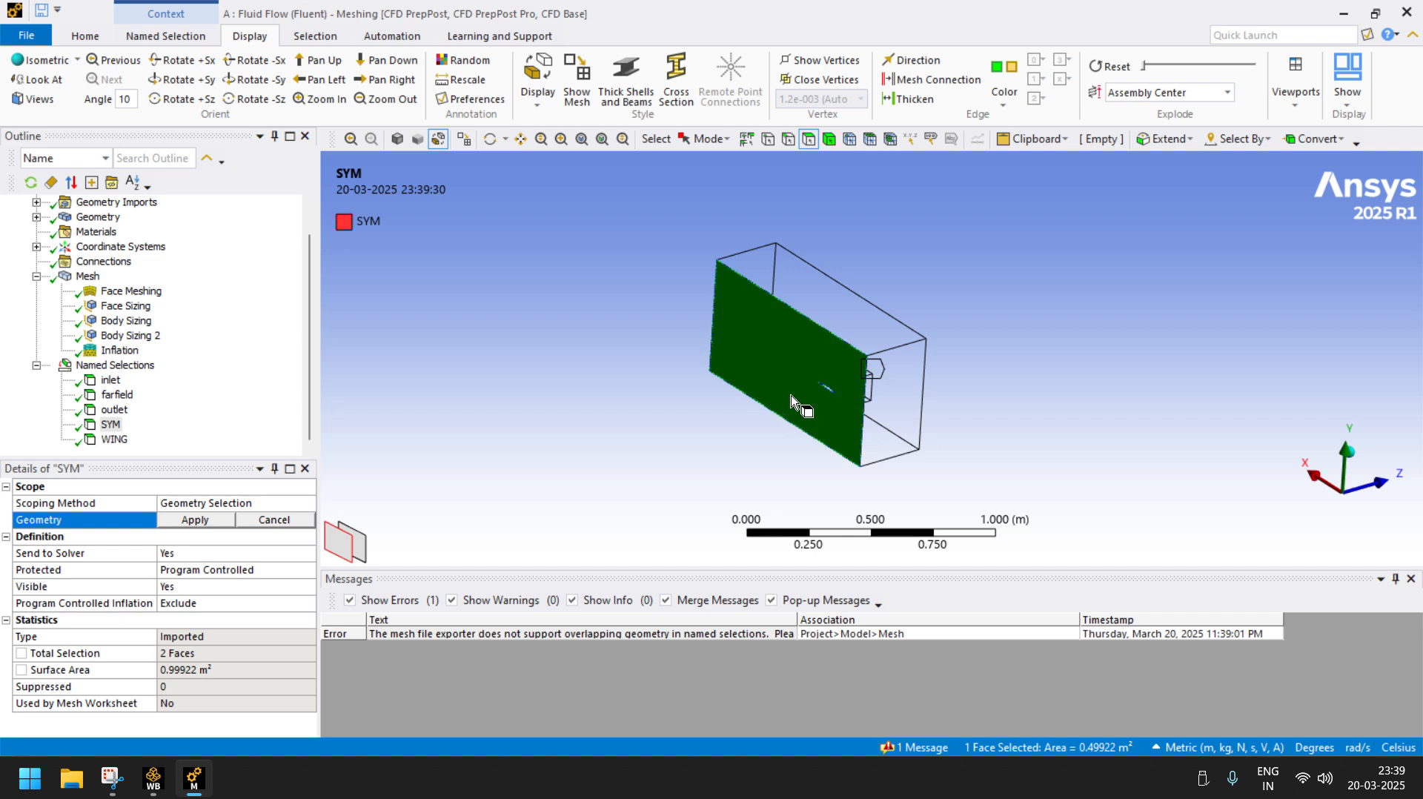
left_click(358, 542, "ctrl")
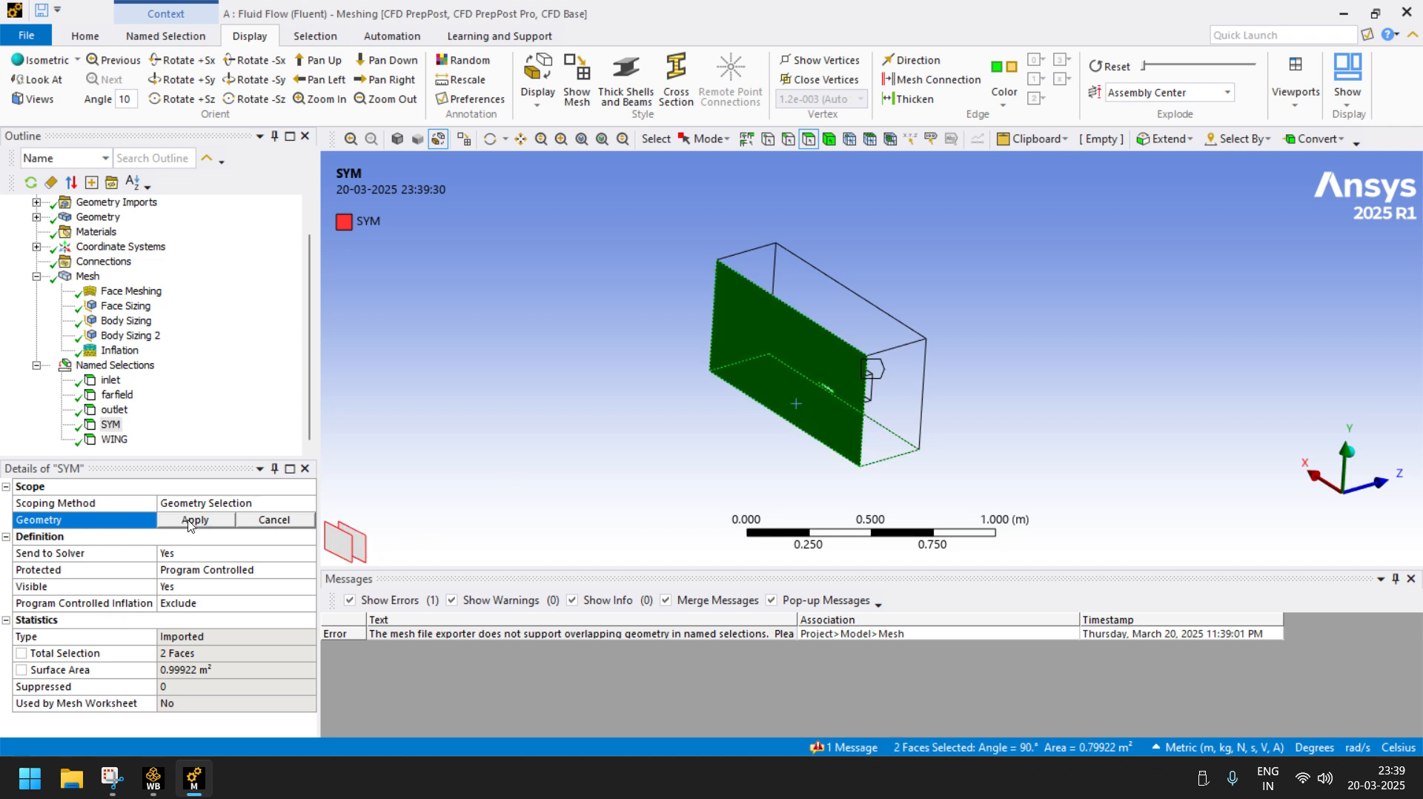
left_click(192, 521)
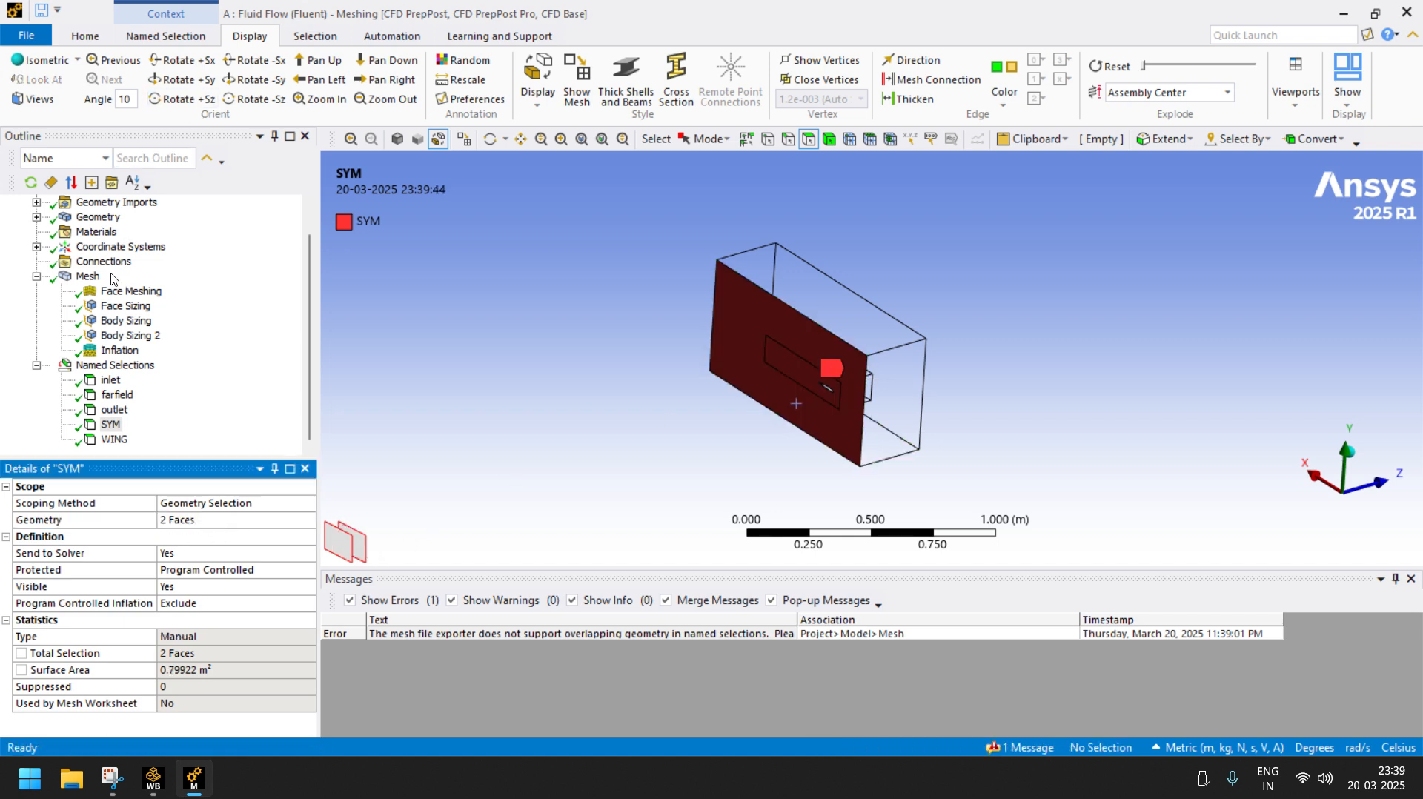
- Try to update the mesh with the two-face SYM selection and return to the meshing model
left_click(84, 36)
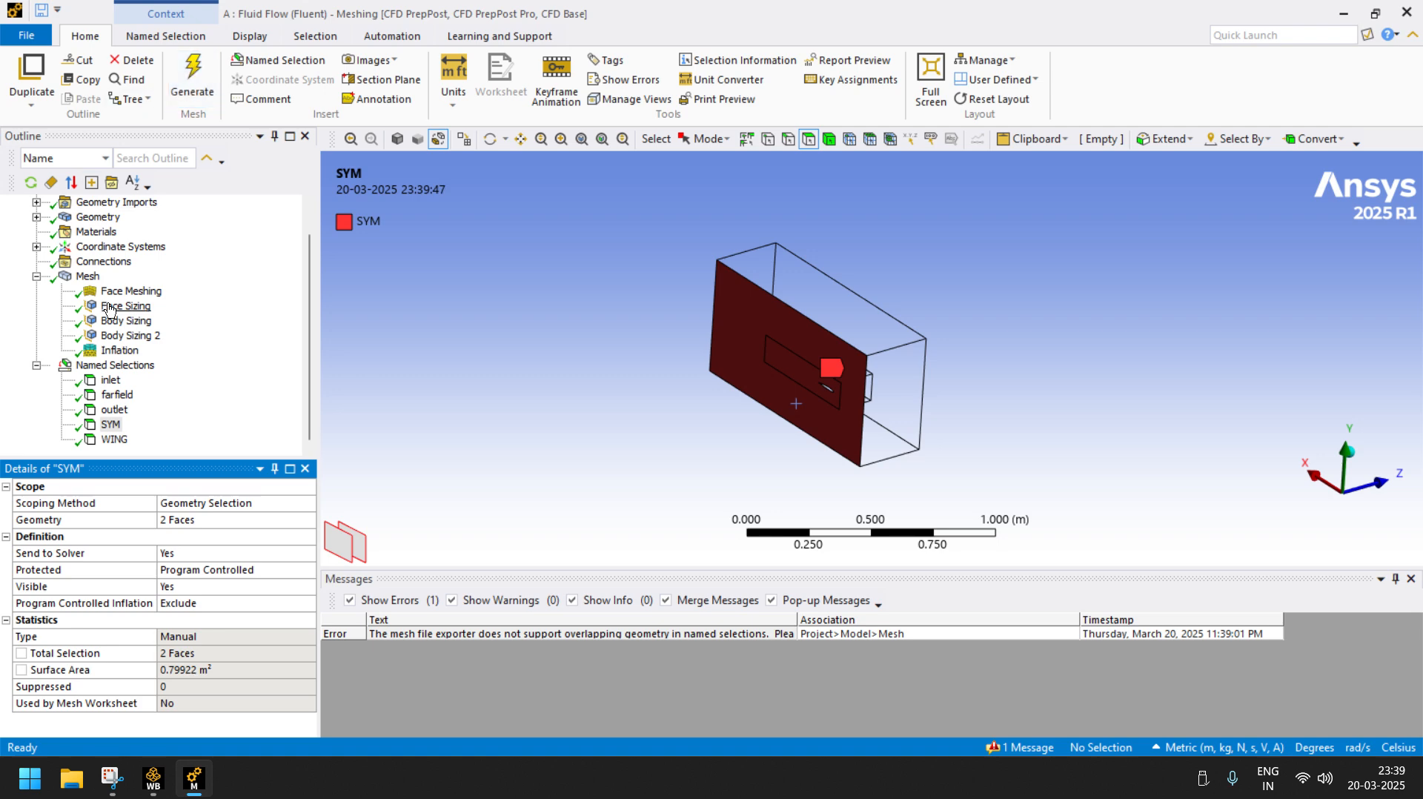
right_click(88, 276)
left_click(156, 311)
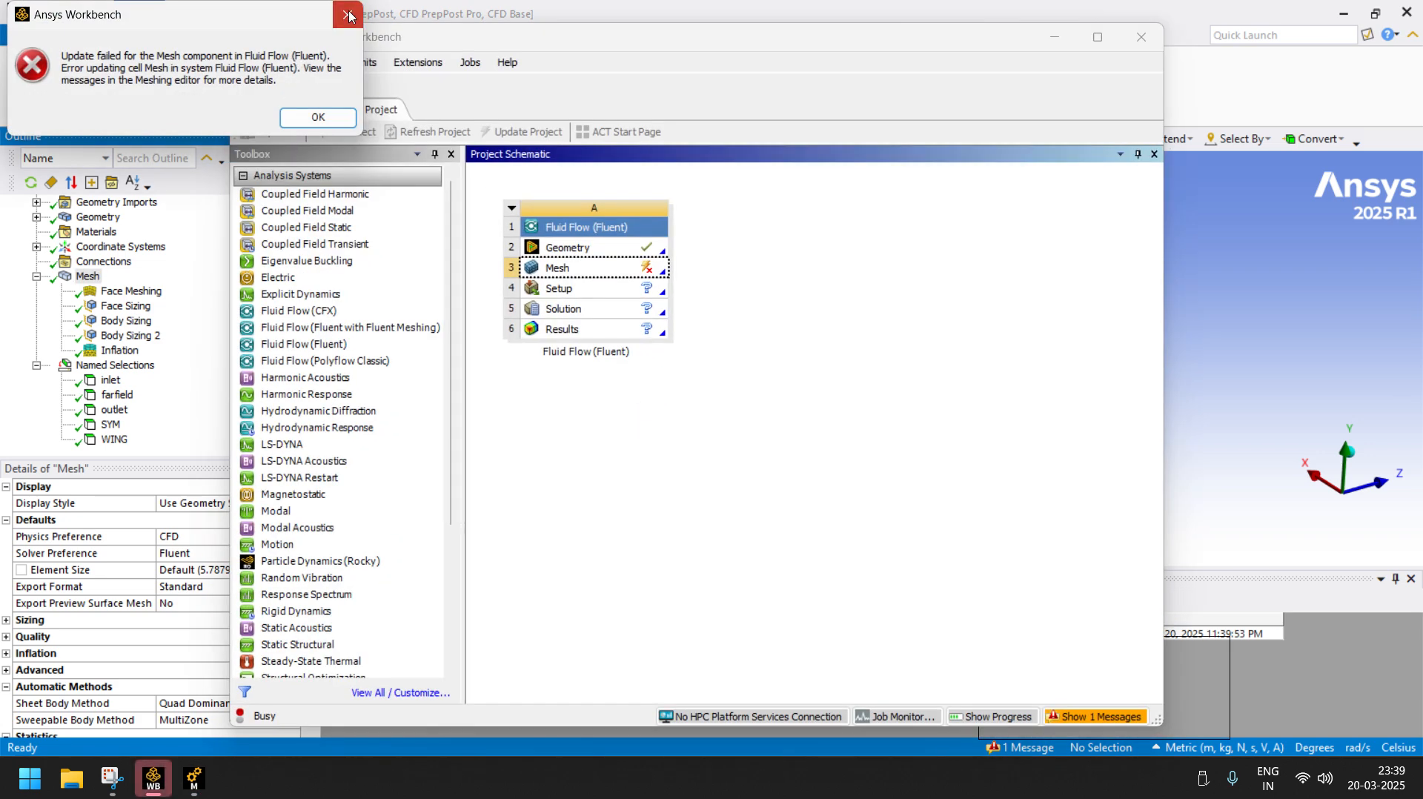
left_click(318, 117)
left_click(1055, 37)
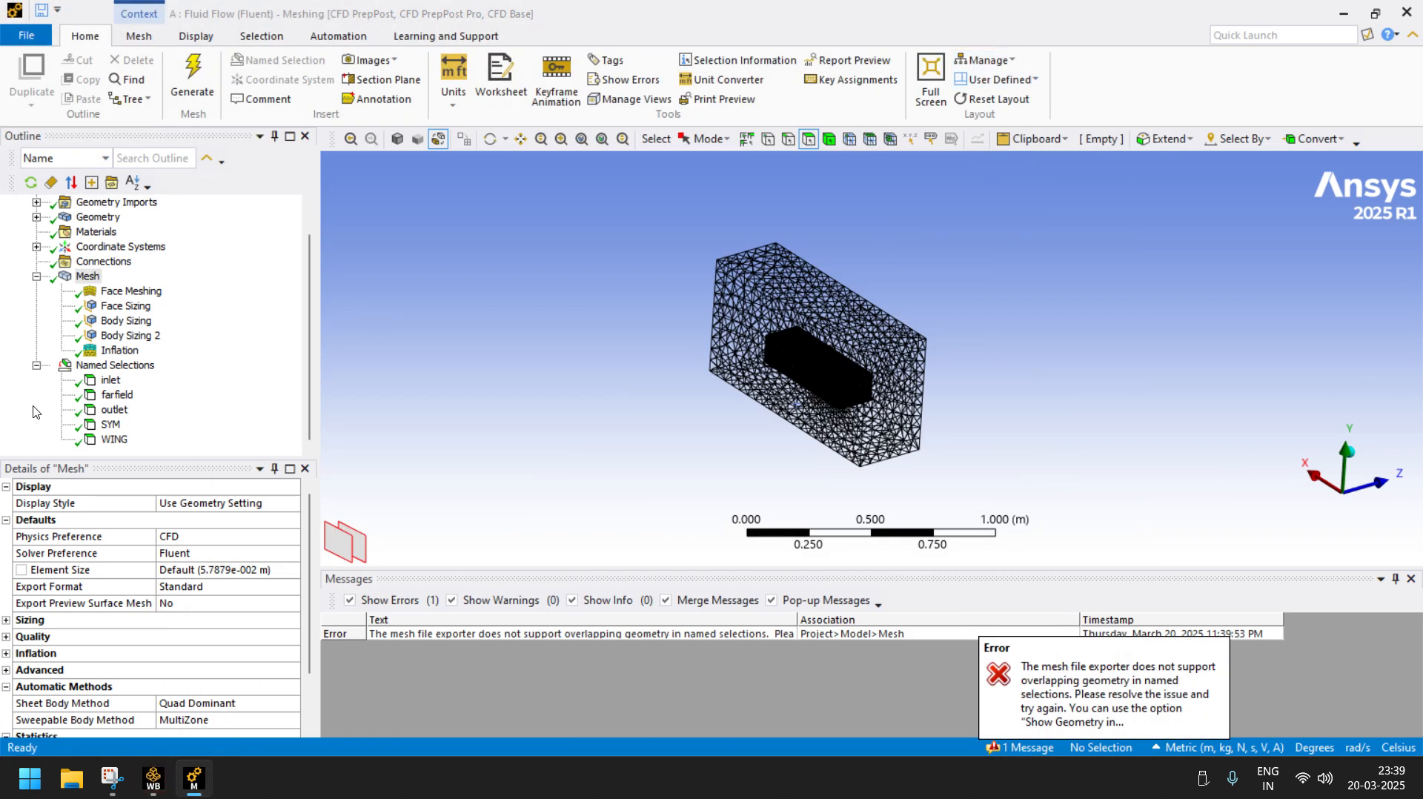
- Rescope the SYM named selection to only the enclosure's large face containing the wing root cutout
left_click(110, 425)
right_click(110, 427)
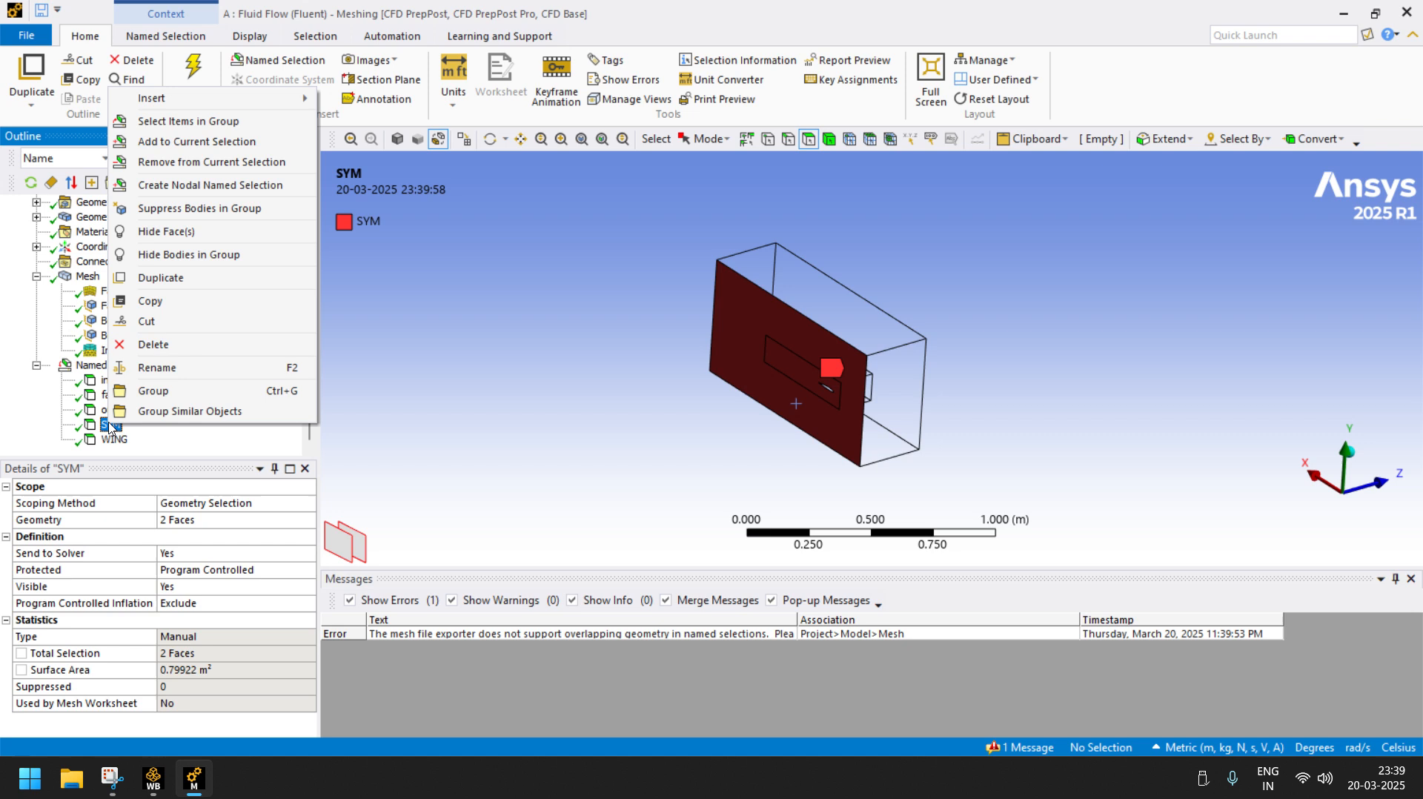
left_click(198, 522)
left_click(837, 424)
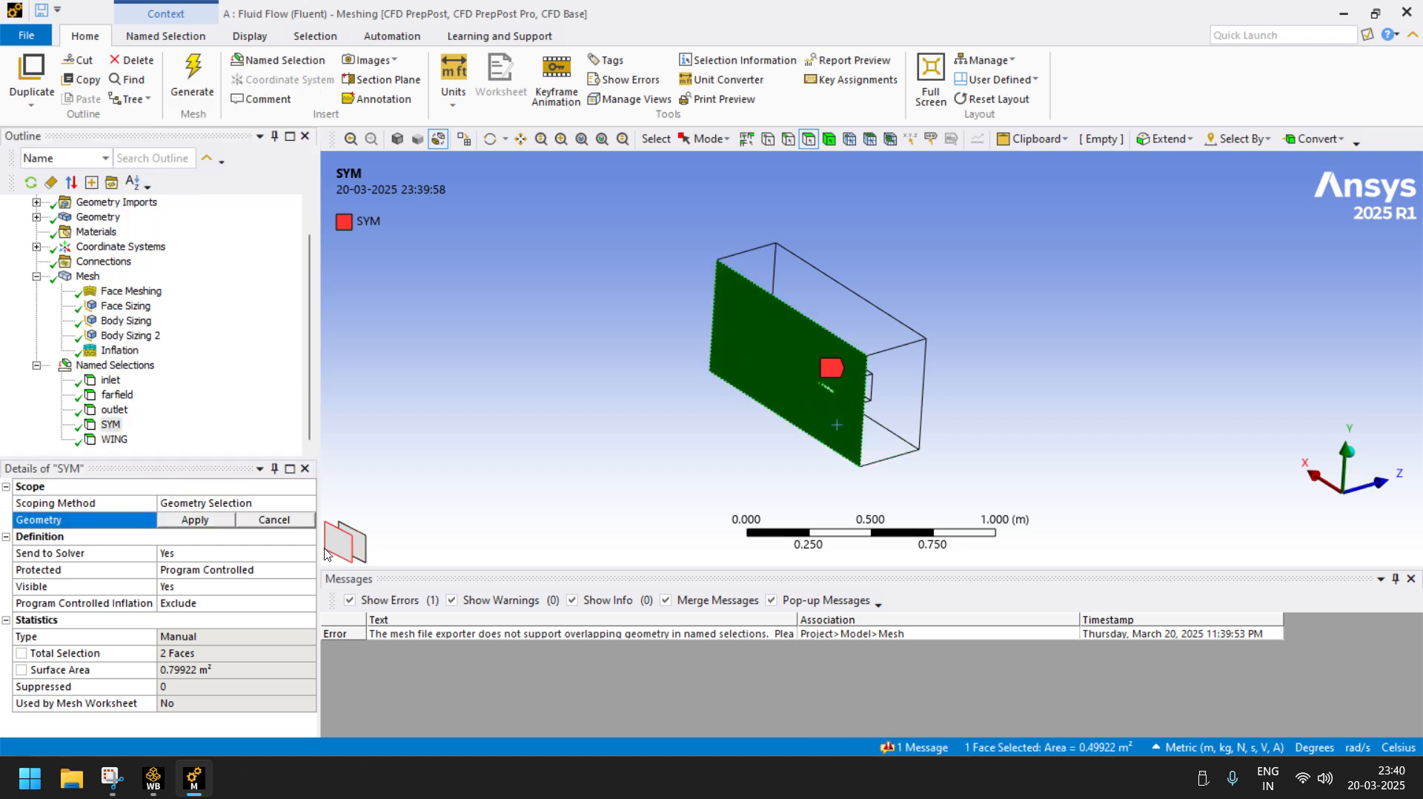
left_click(200, 520)
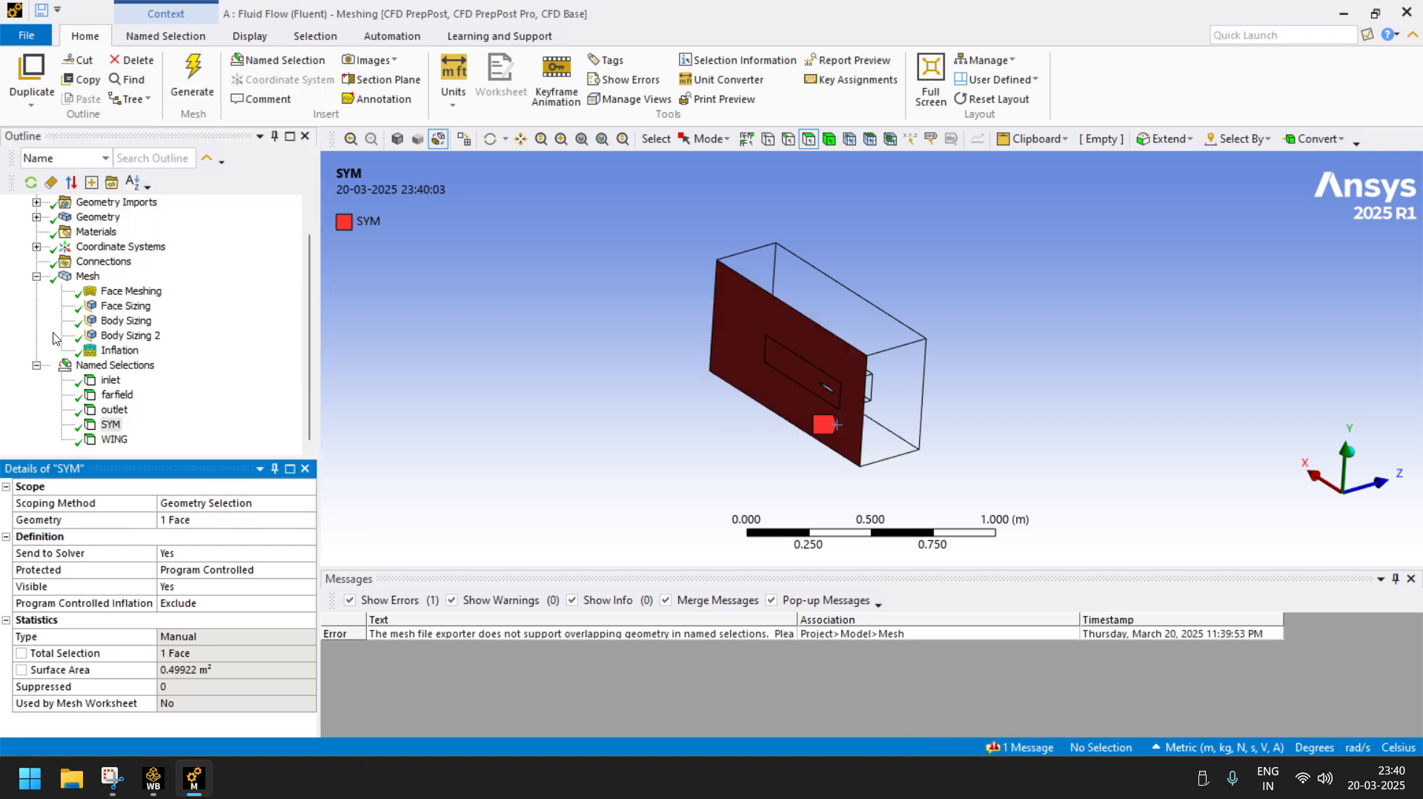
- Generate and update the mesh with the single-face SYM selection, and read the Fluent translation message
left_click(192, 69)
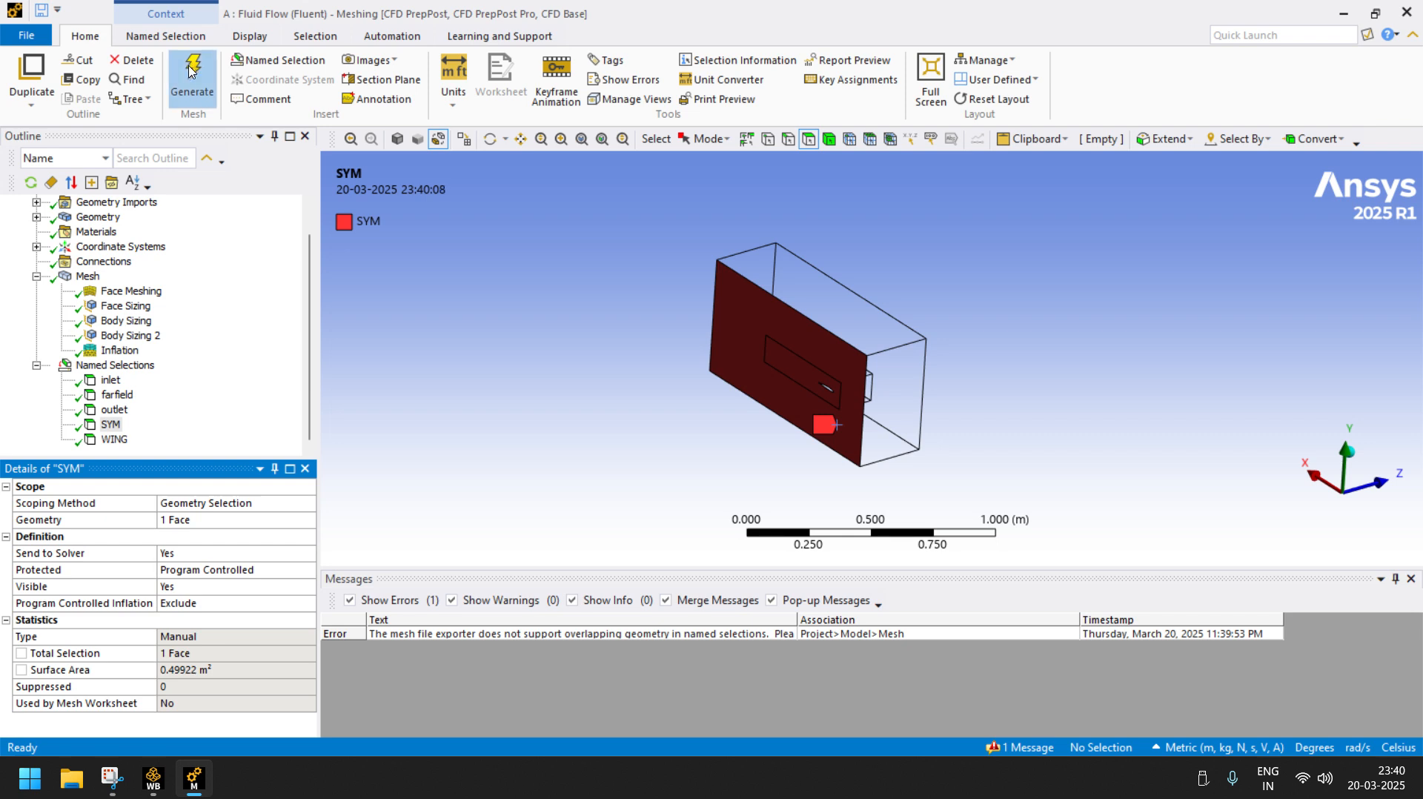
right_click(89, 276)
left_click(170, 308)
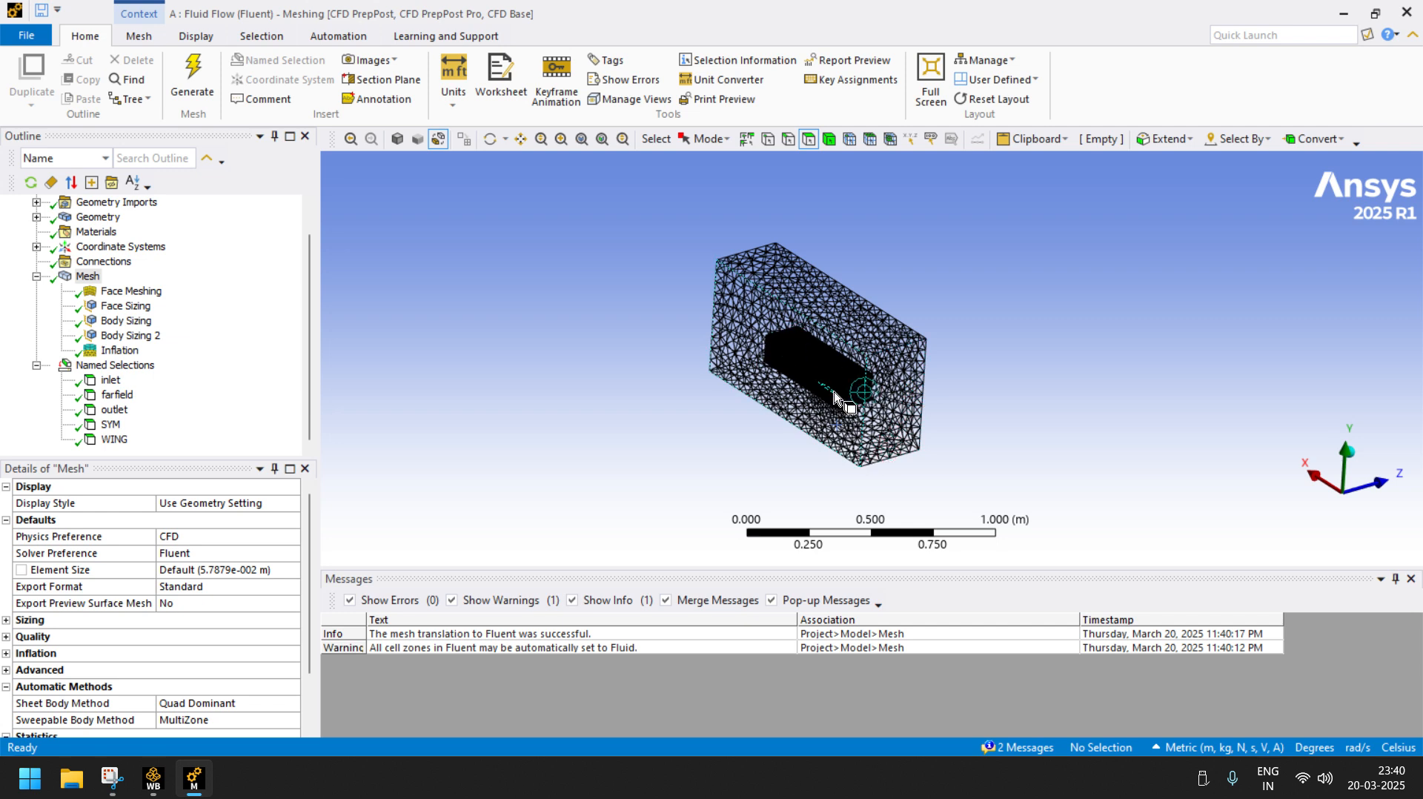
double_click(395, 639)
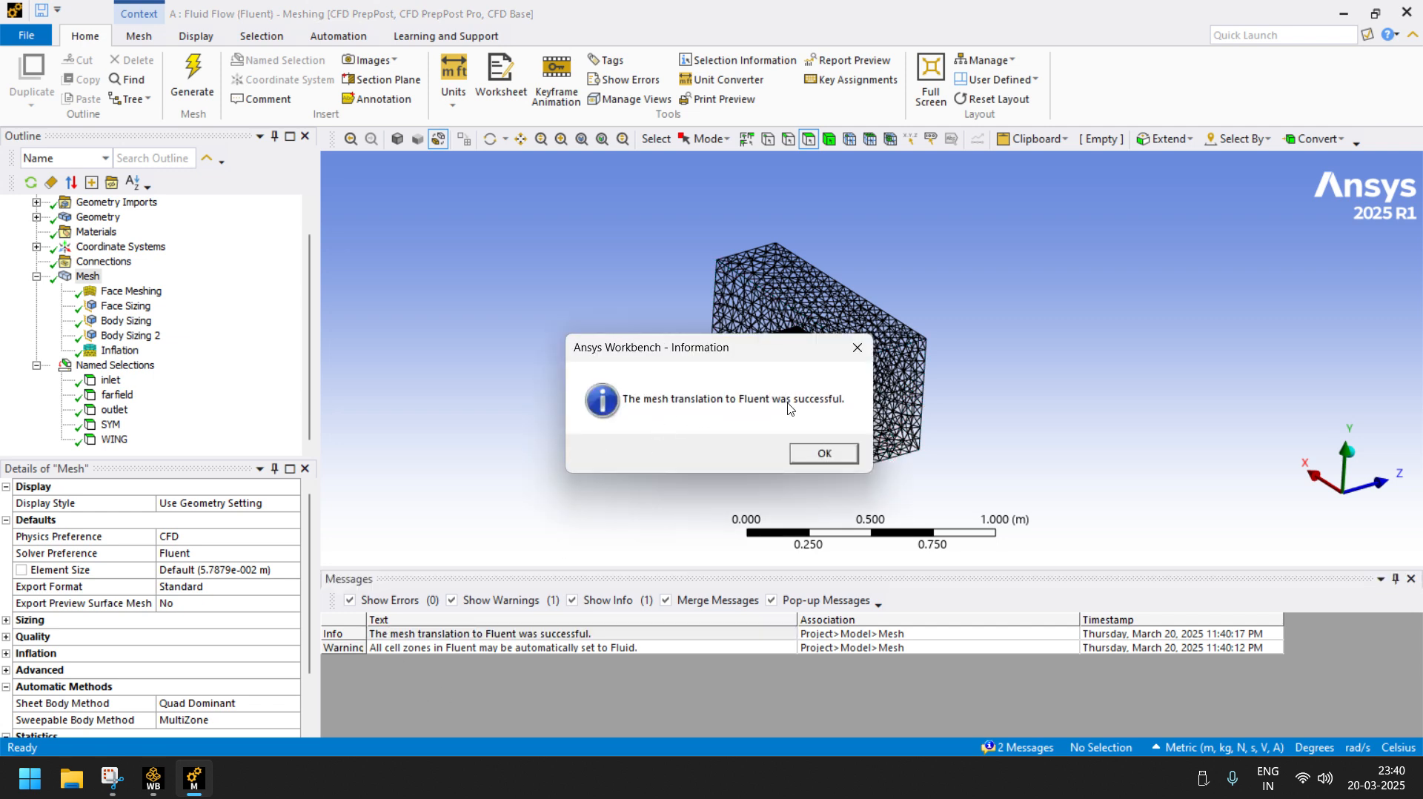
left_click(828, 451)
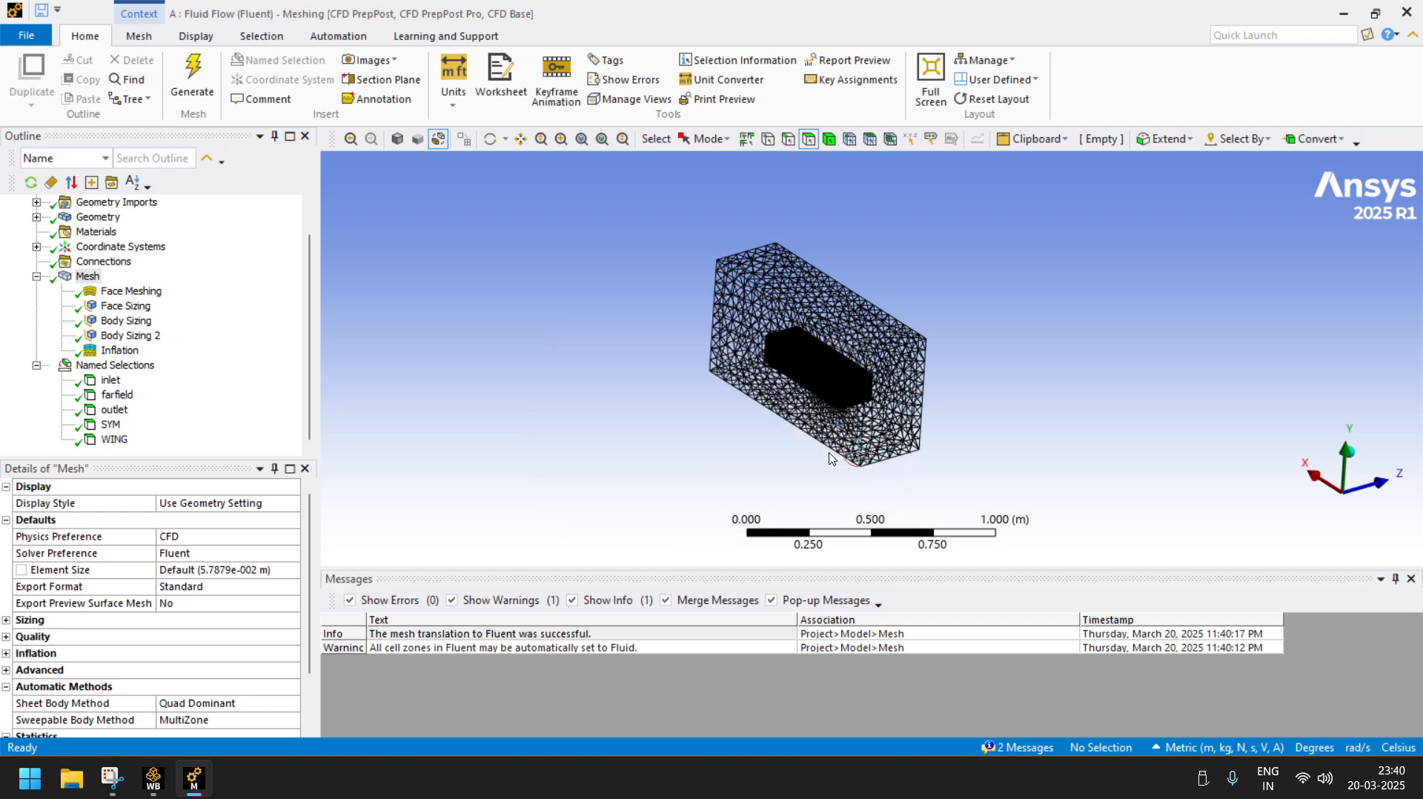
- Switch to the Workbench project to check the Mesh cell's status and close the Meshing application
left_click(1343, 14)
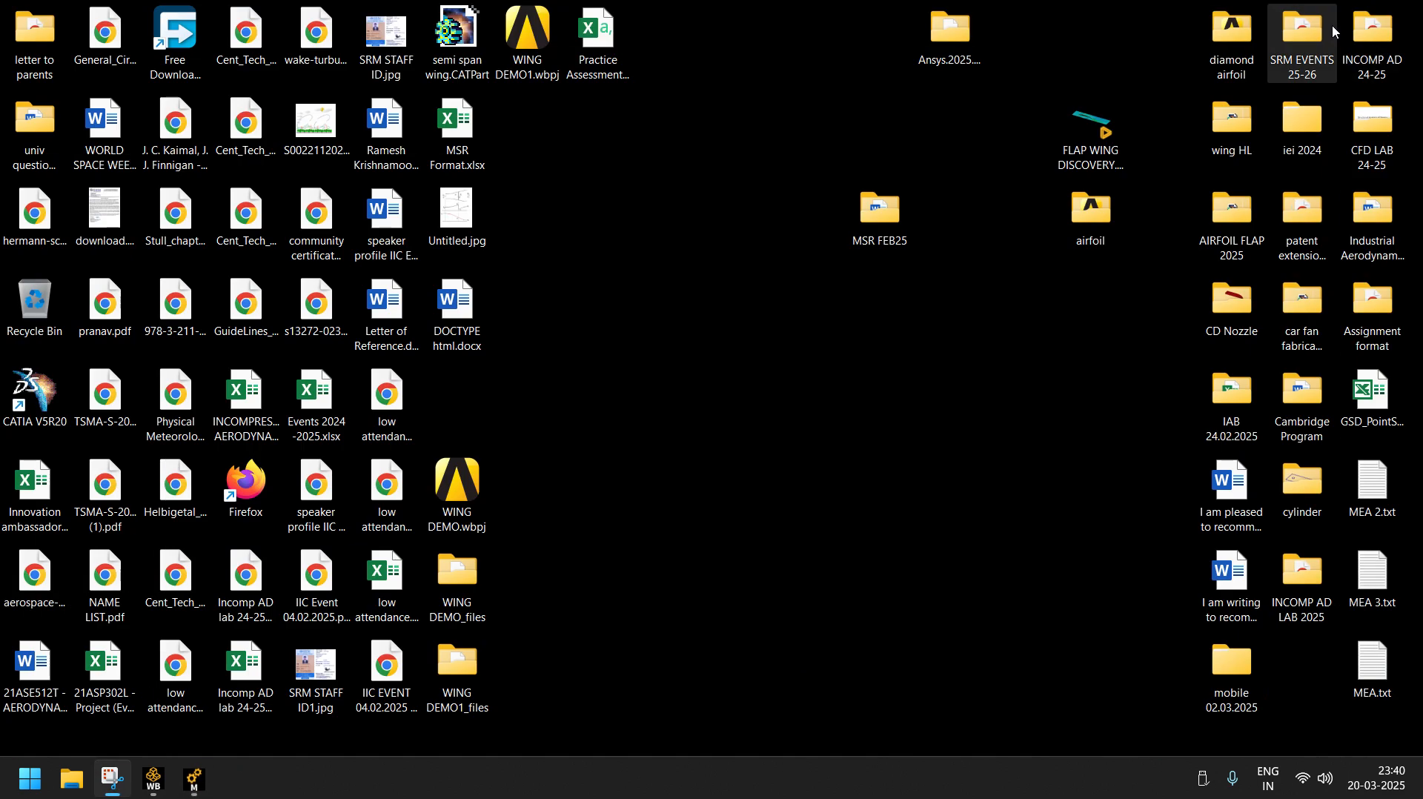
left_click(194, 780)
left_click(153, 779)
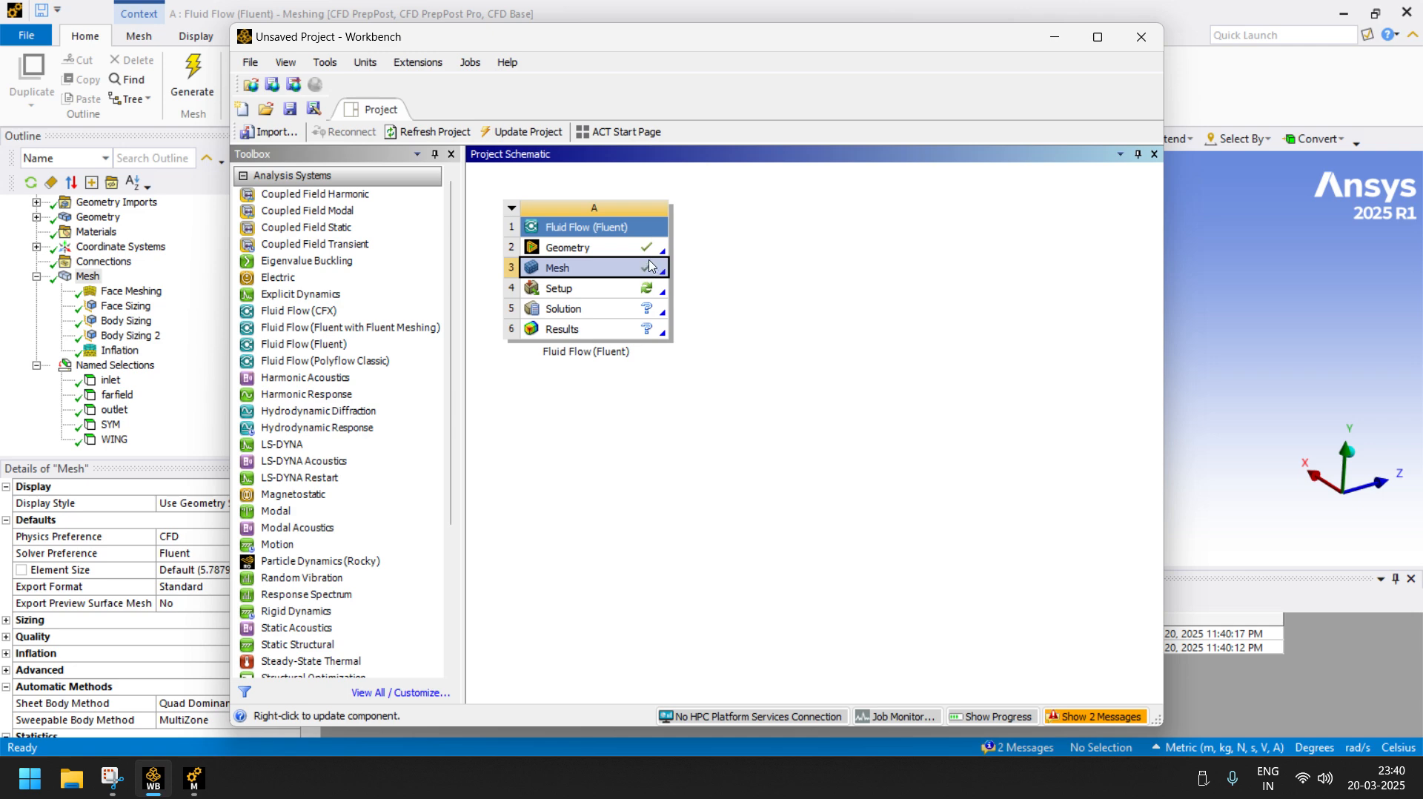
left_click(1406, 11)
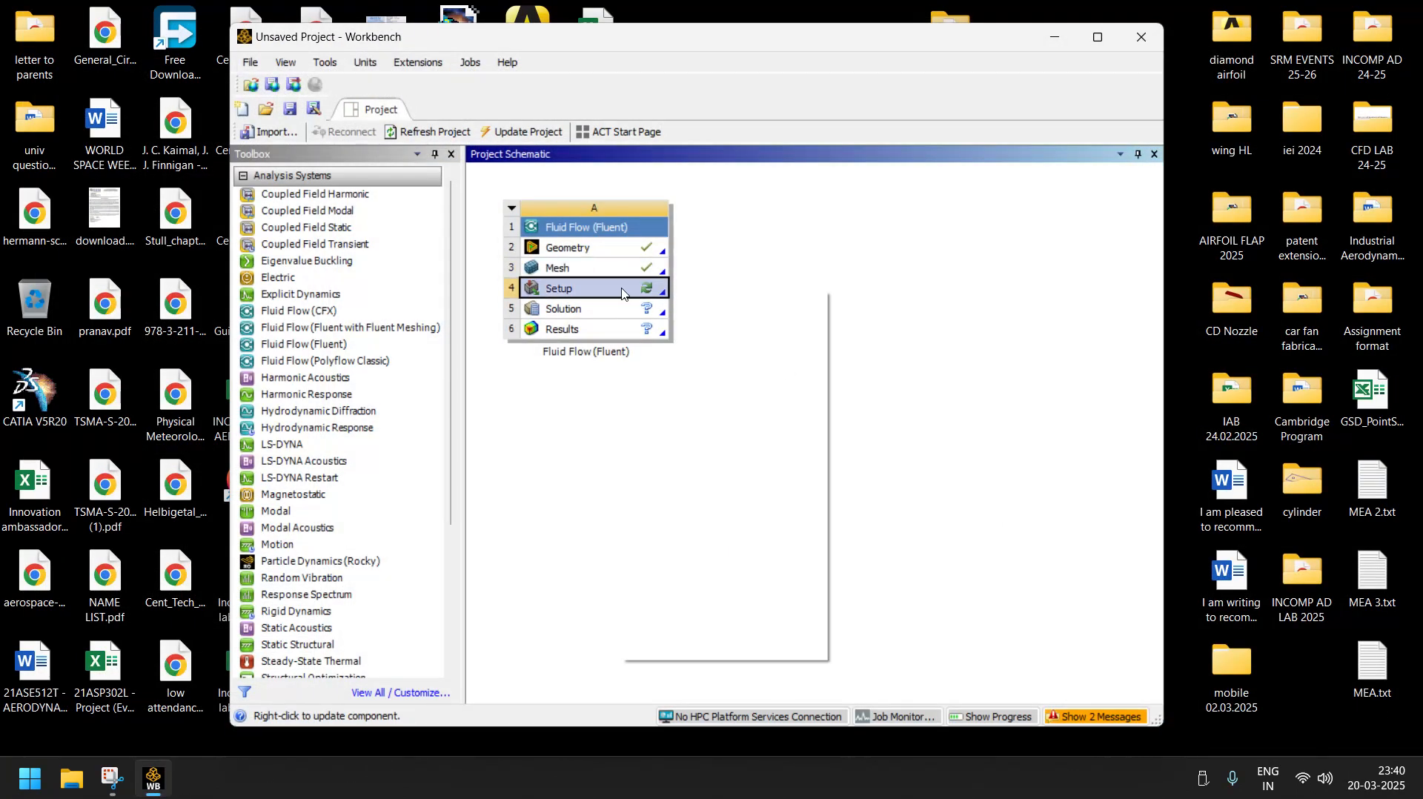
- Launch Fluent from the Setup cell of the Fluid Flow (Fluent) system and maximize the Workbench window
right_click(623, 294)
left_click(652, 301)
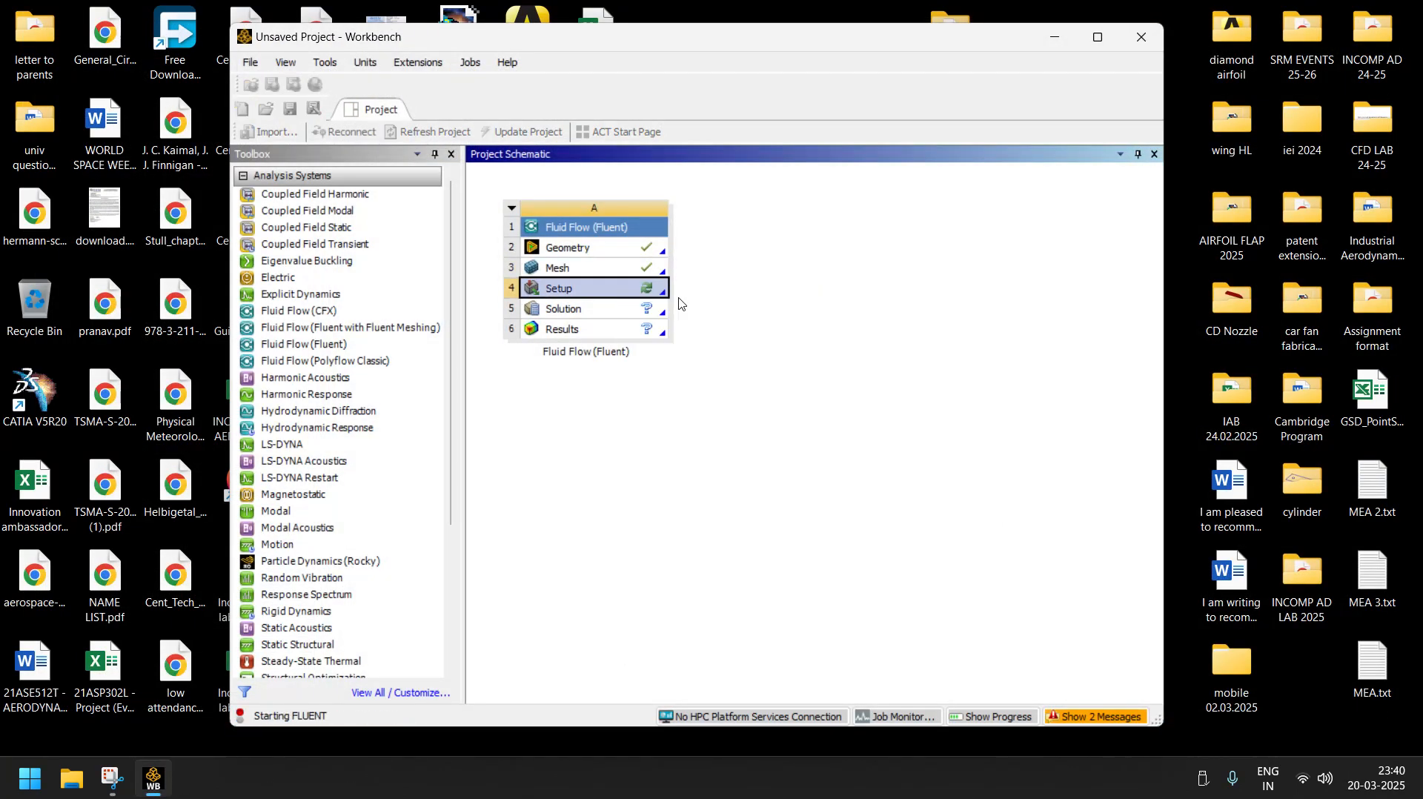
left_click(1098, 38)
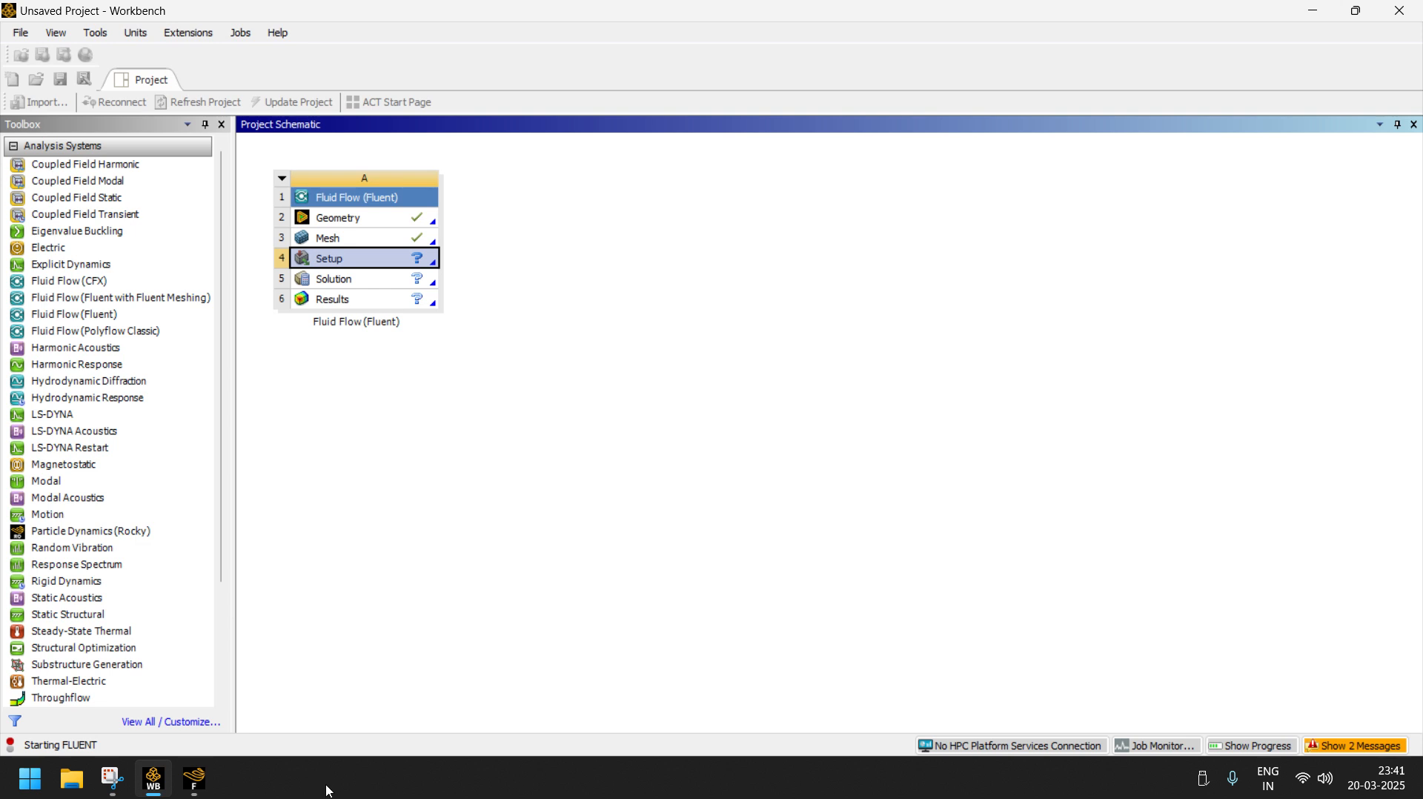
- Start Fluent from the launcher with Double Precision enabled and 6 solver processes
left_click(194, 788)
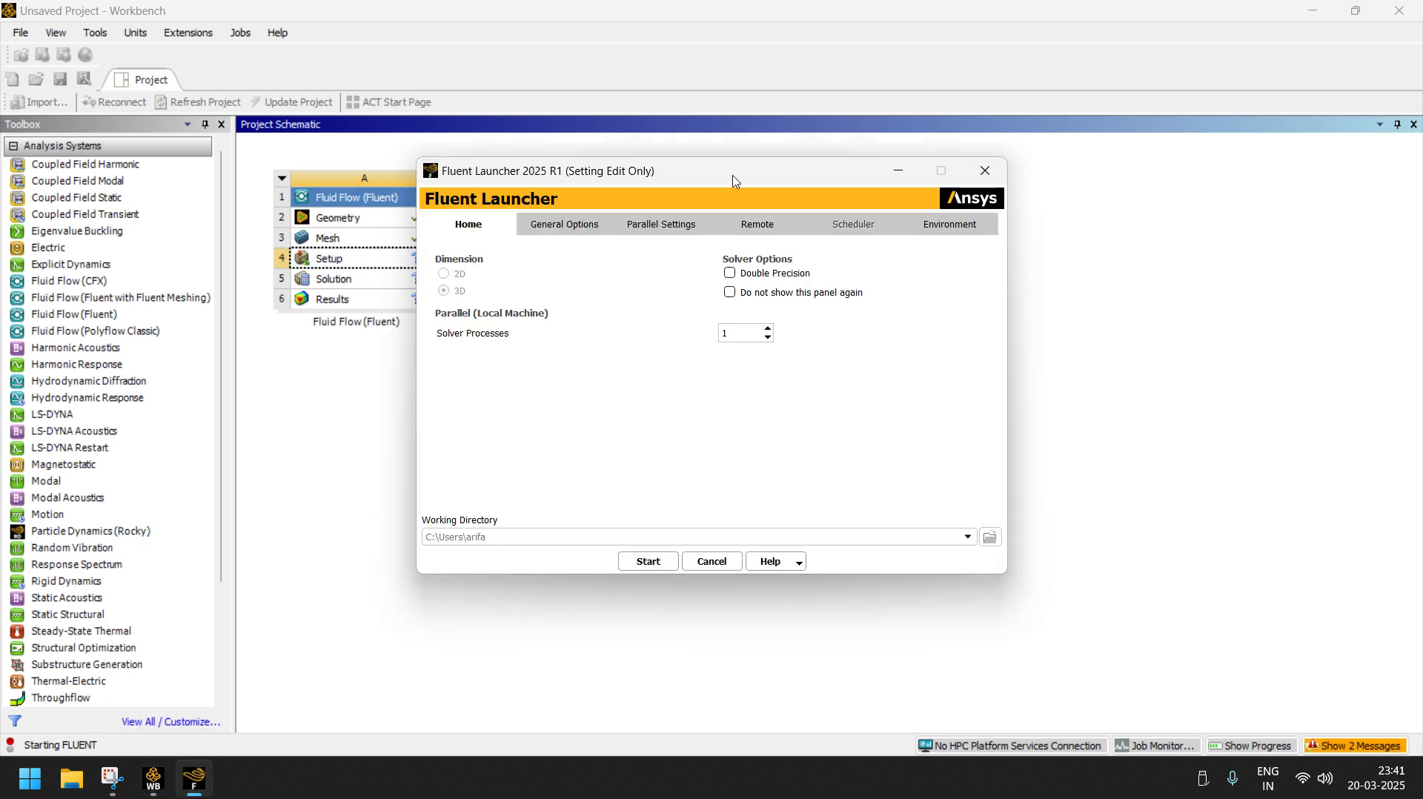
left_click_drag(736, 174, 793, 217)
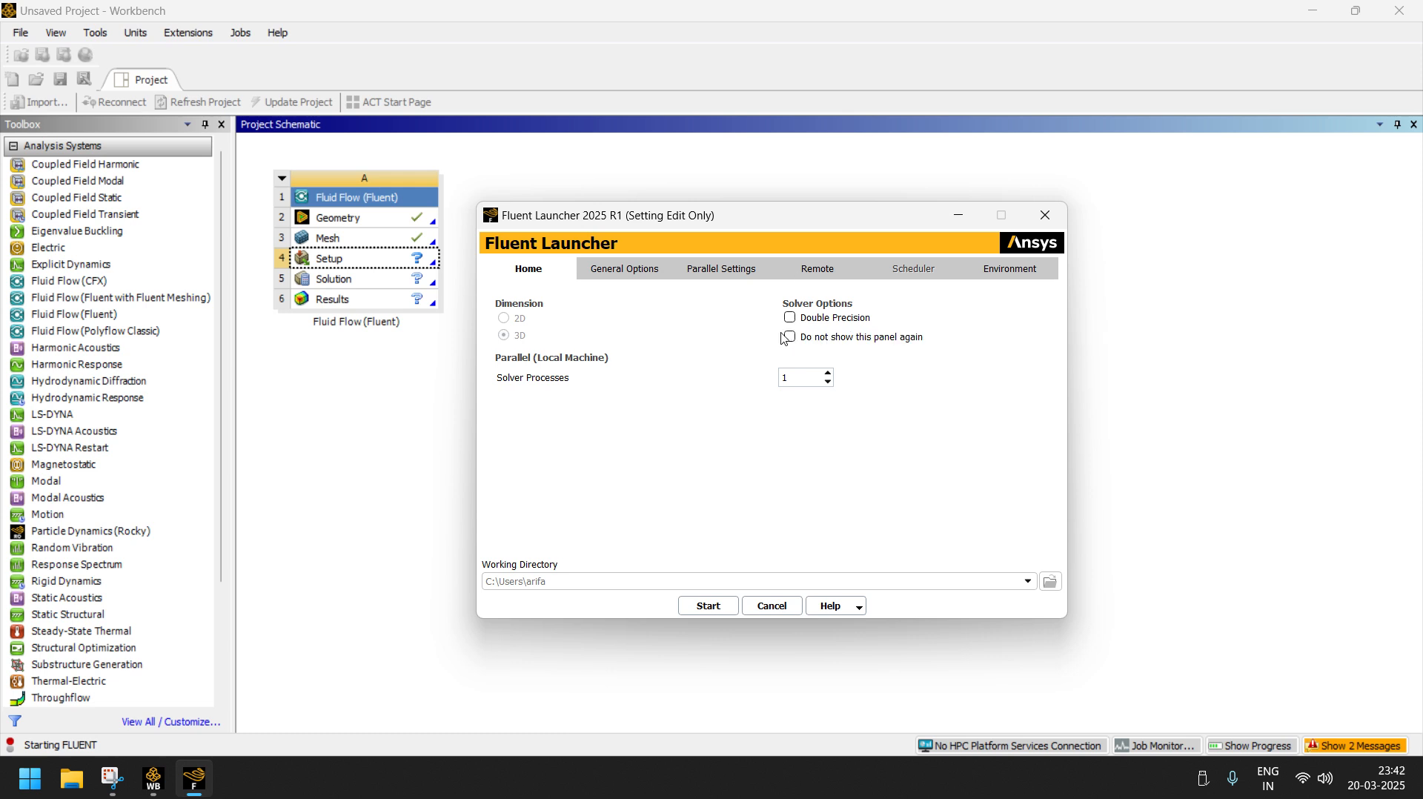
left_click(791, 319)
left_click(803, 379)
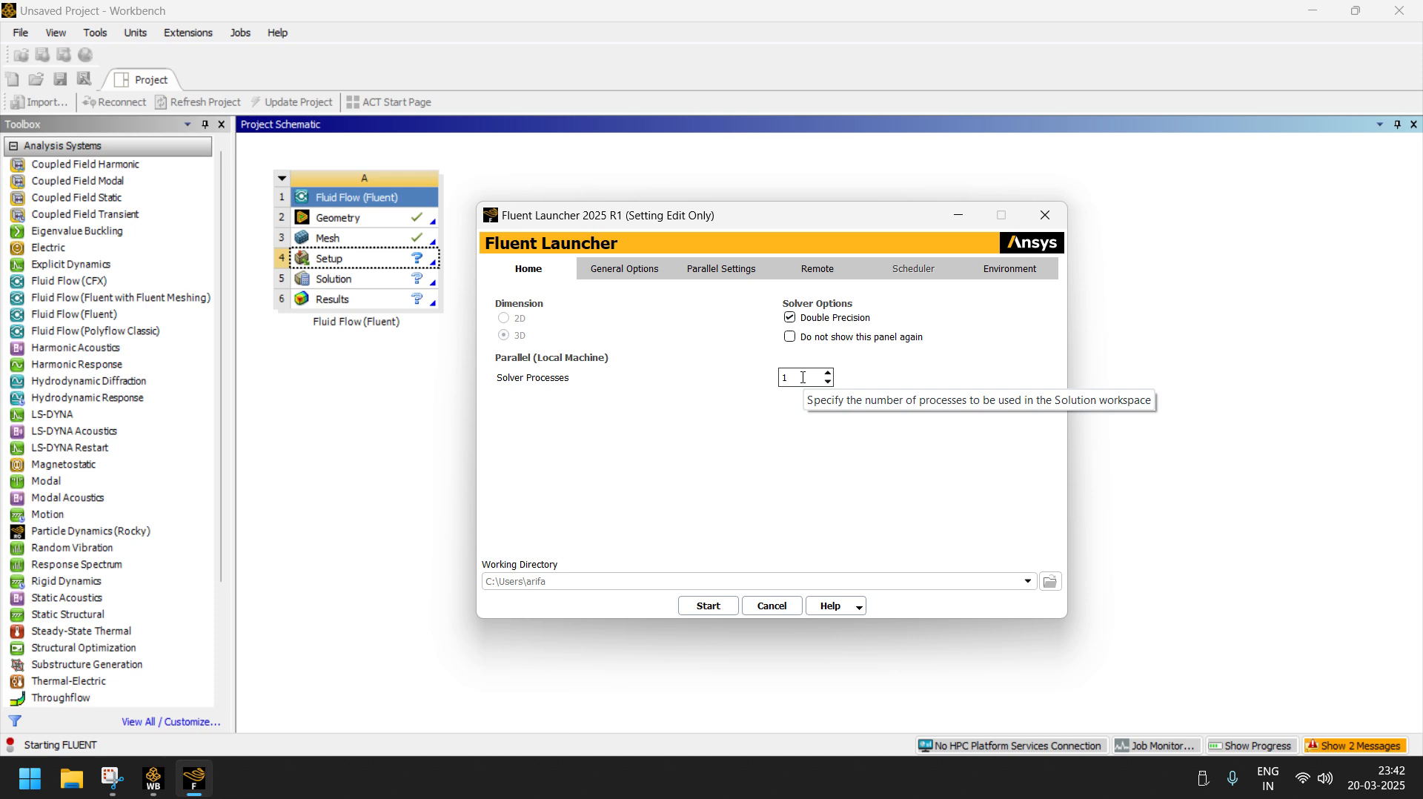
double_click(803, 378)
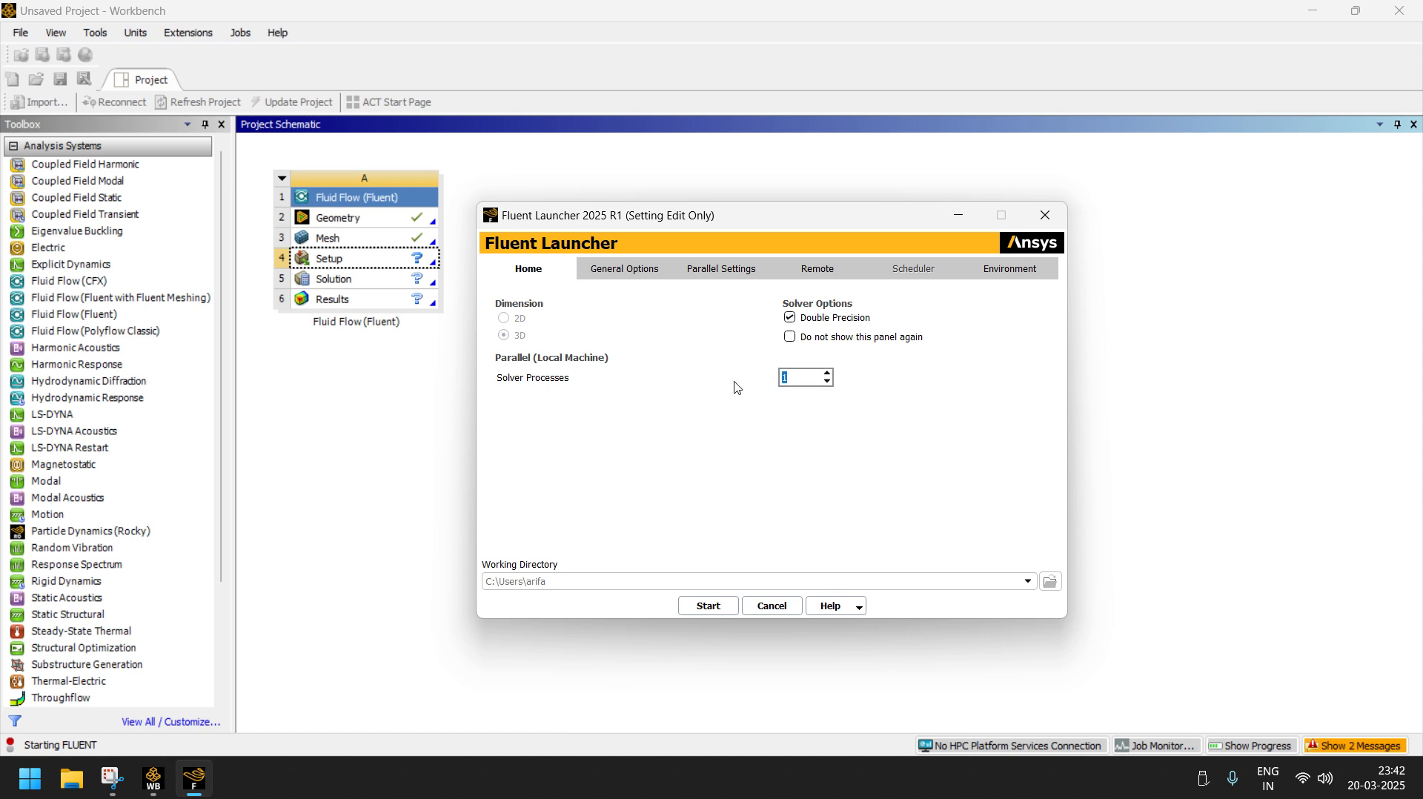
type("6")
left_click(704, 606)
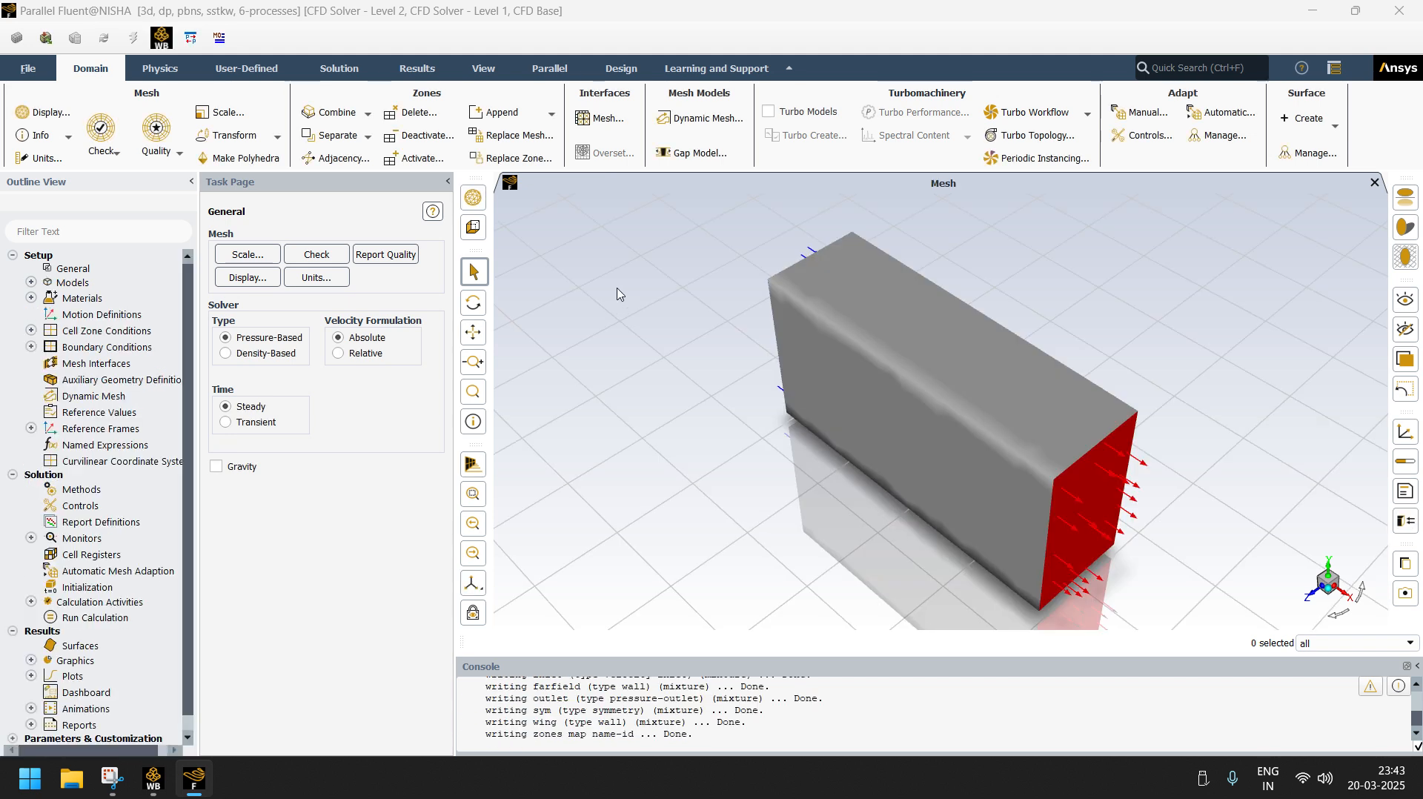
- Display the faces of all six mesh surfaces and review the mesh display settings
left_click(472, 199)
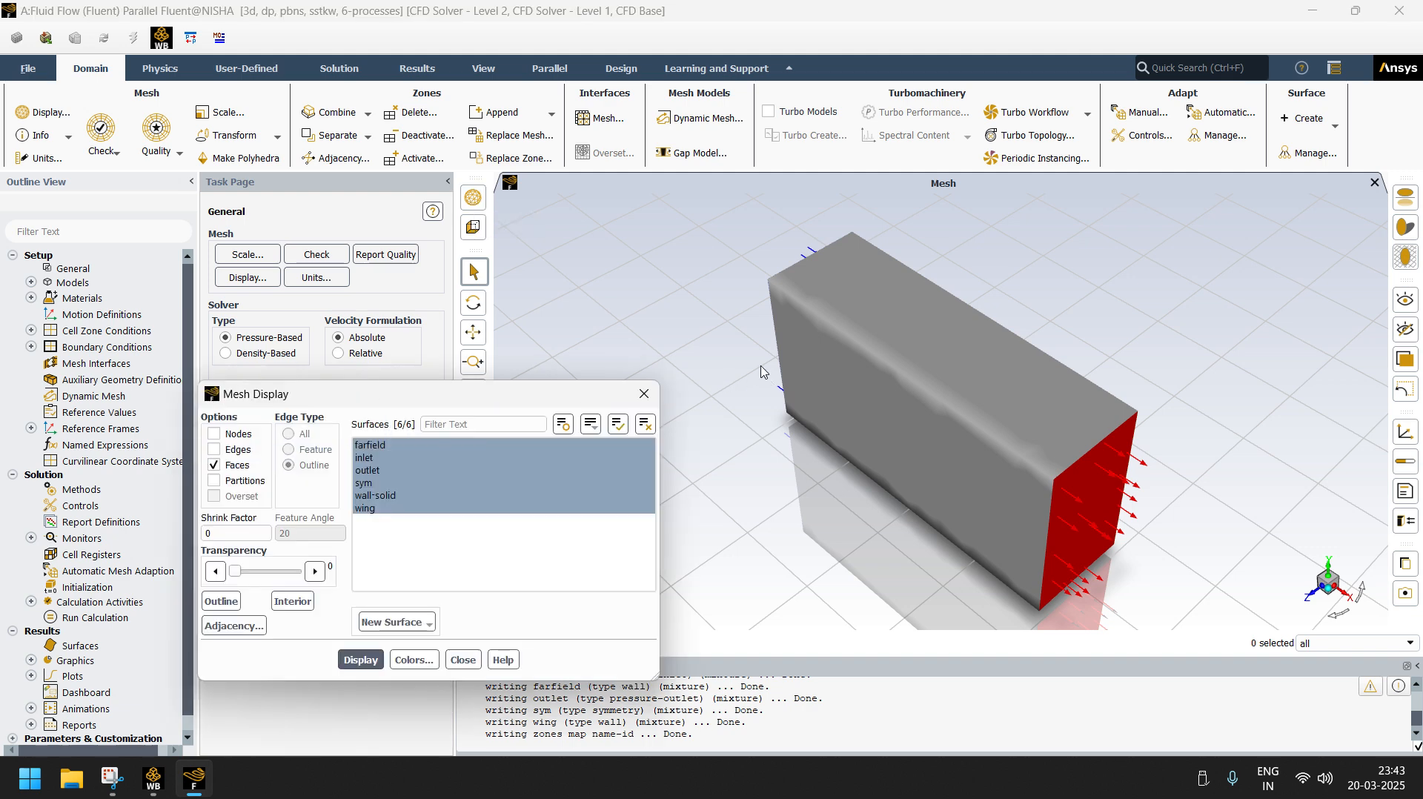
left_click_drag(462, 399, 463, 327)
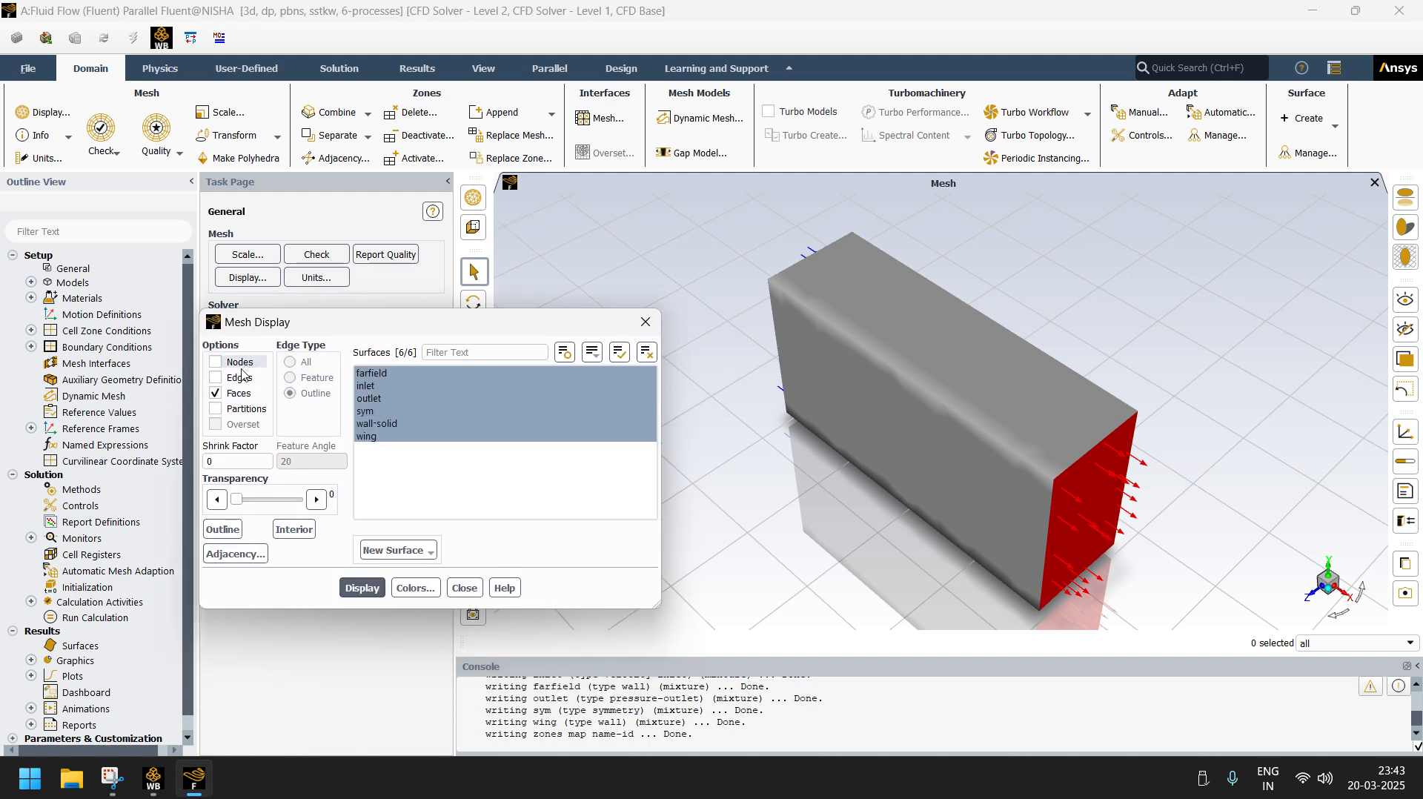
left_click(368, 597)
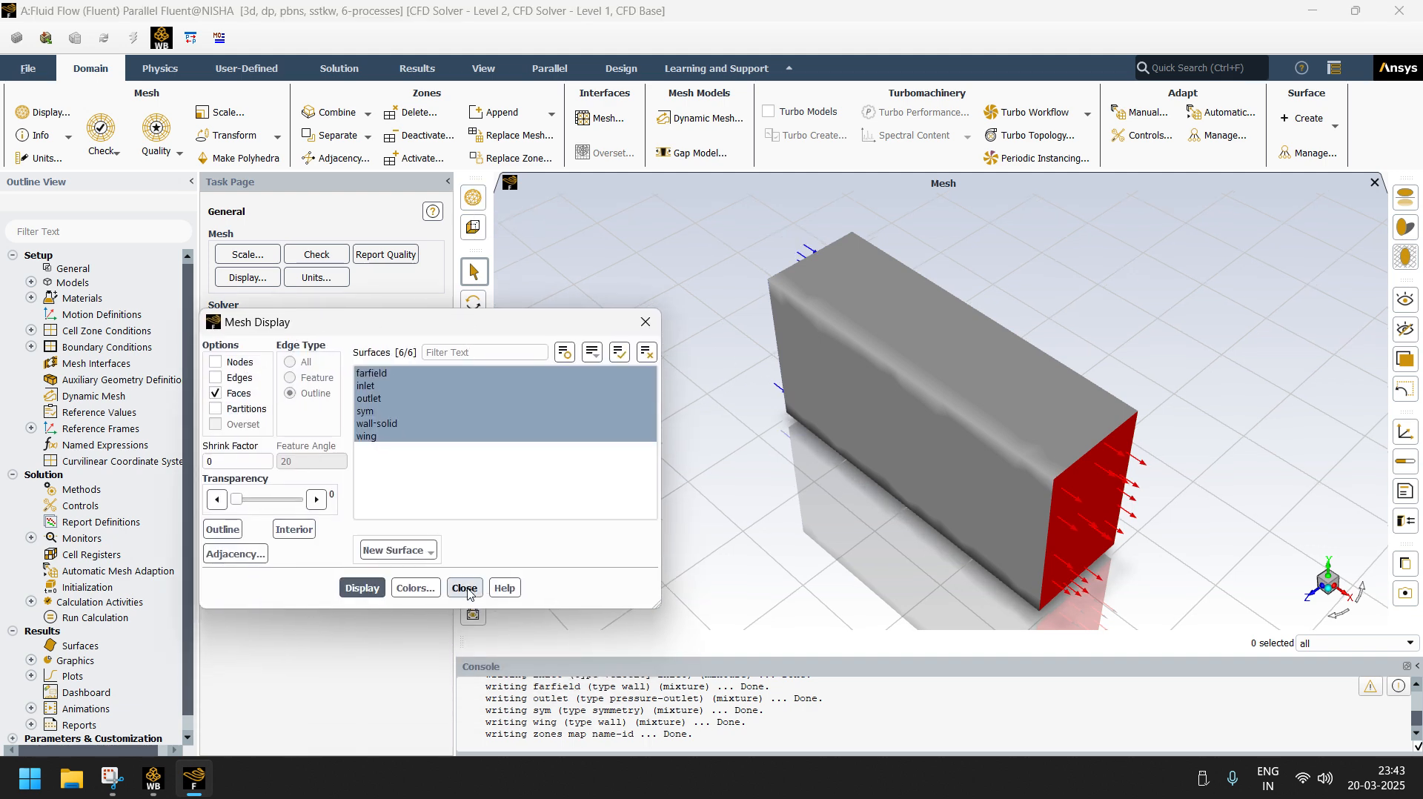
left_click(465, 588)
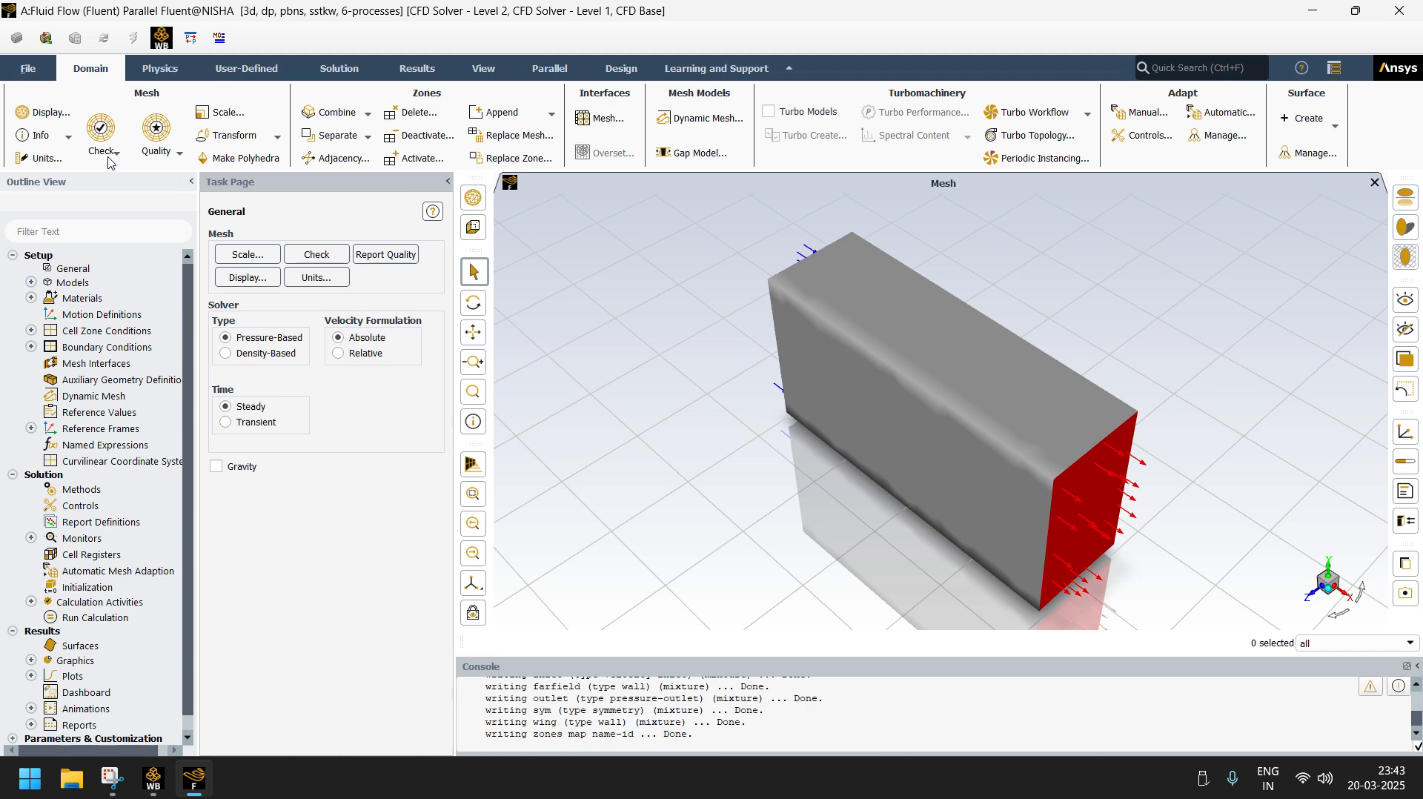
left_click(45, 112)
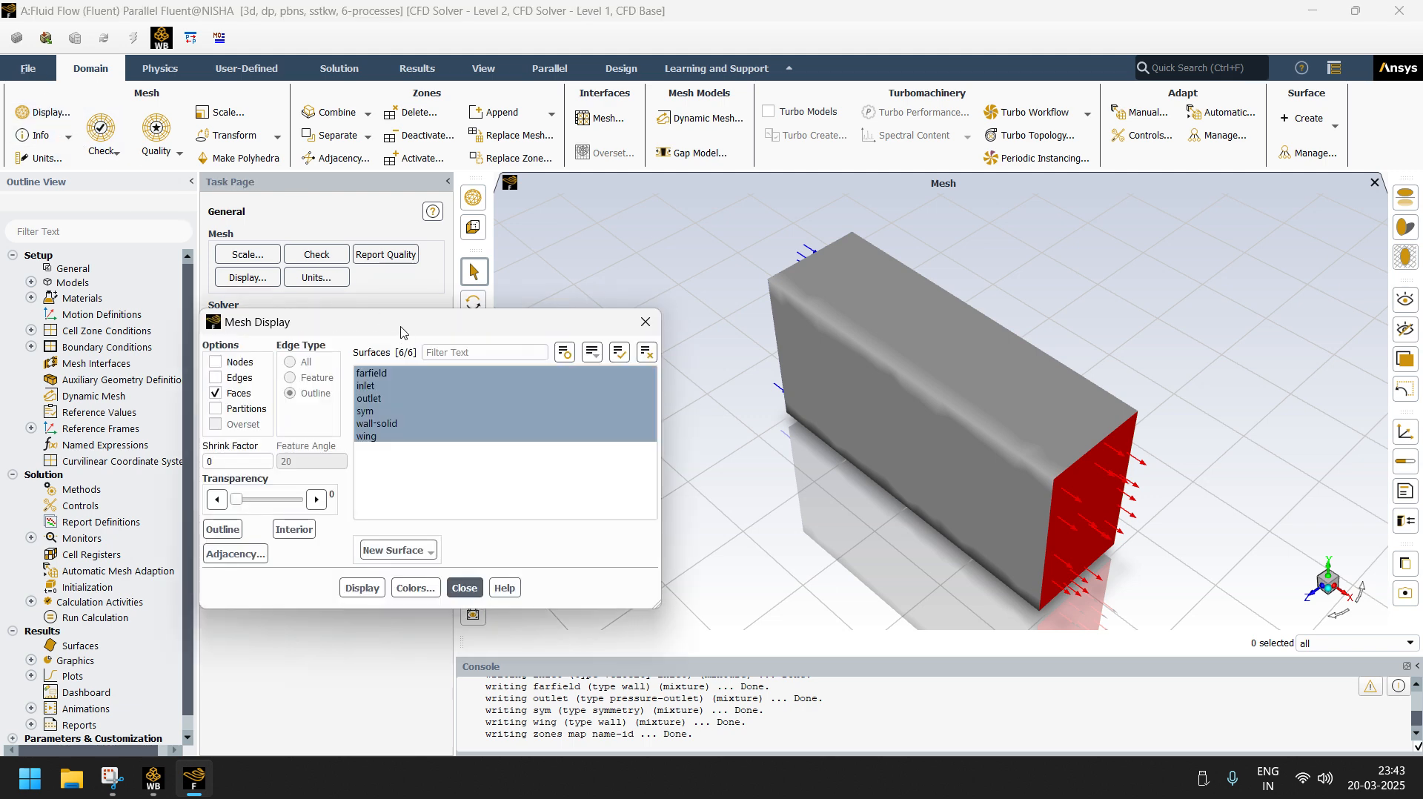
left_click(646, 322)
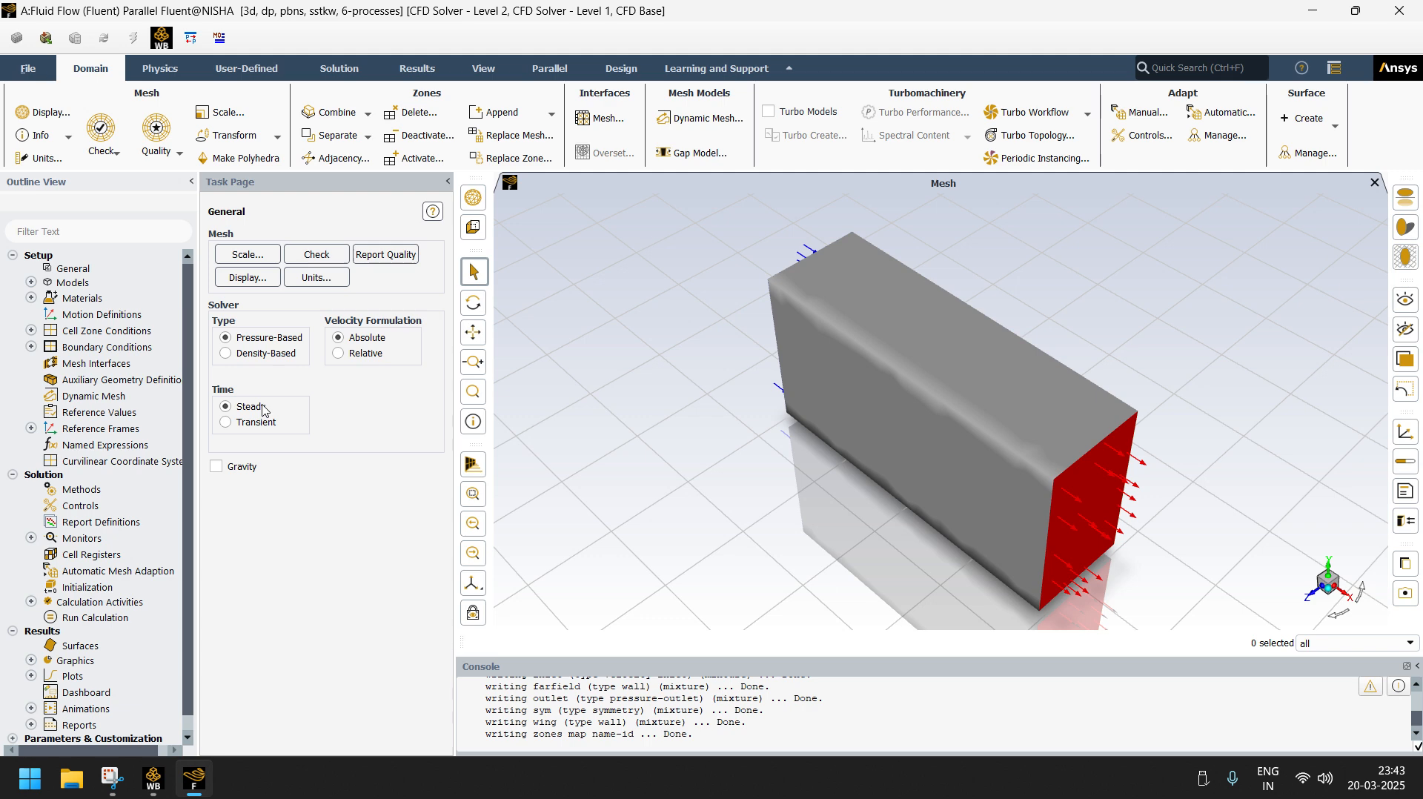
- Review the physics models, including the viscous turbulence model
double_click(72, 283)
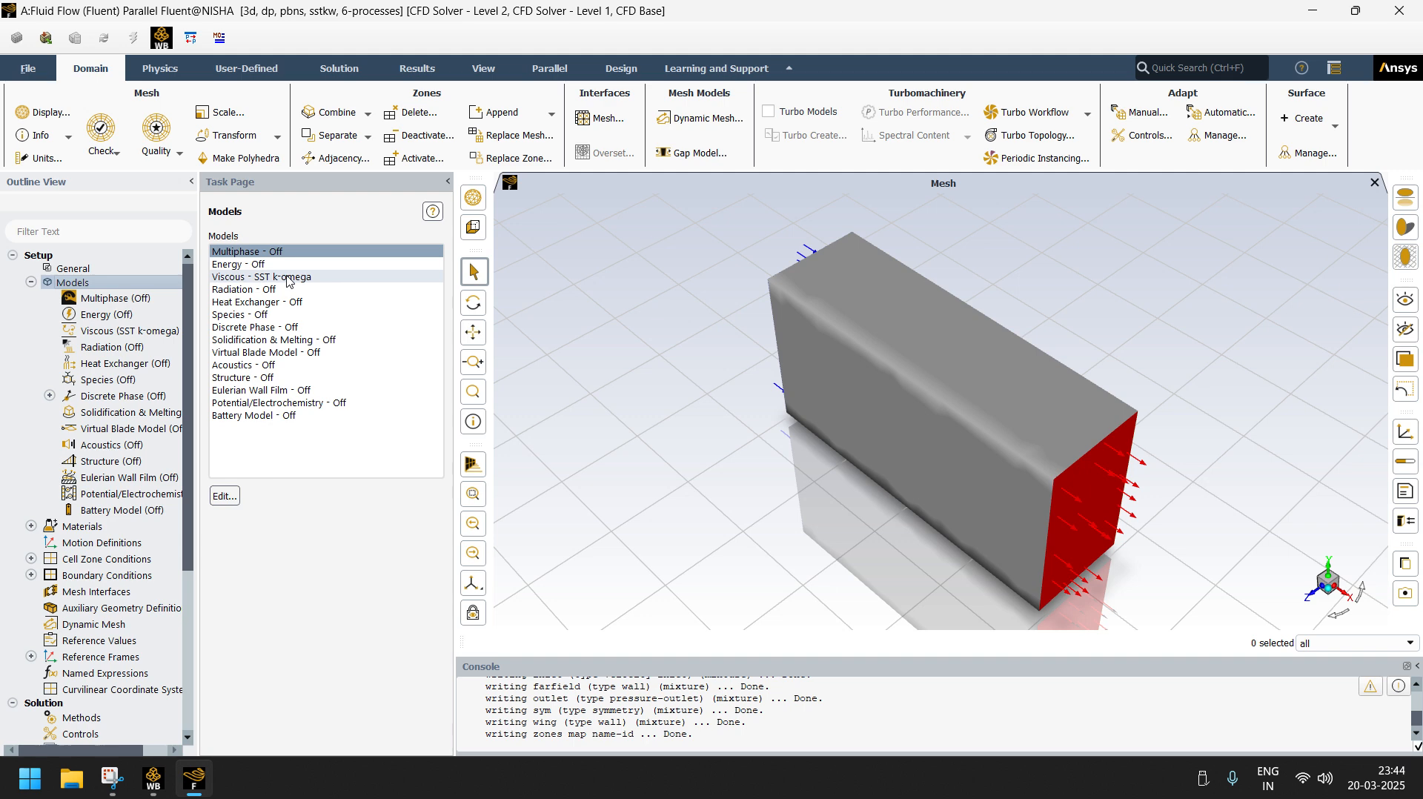
left_click(30, 282)
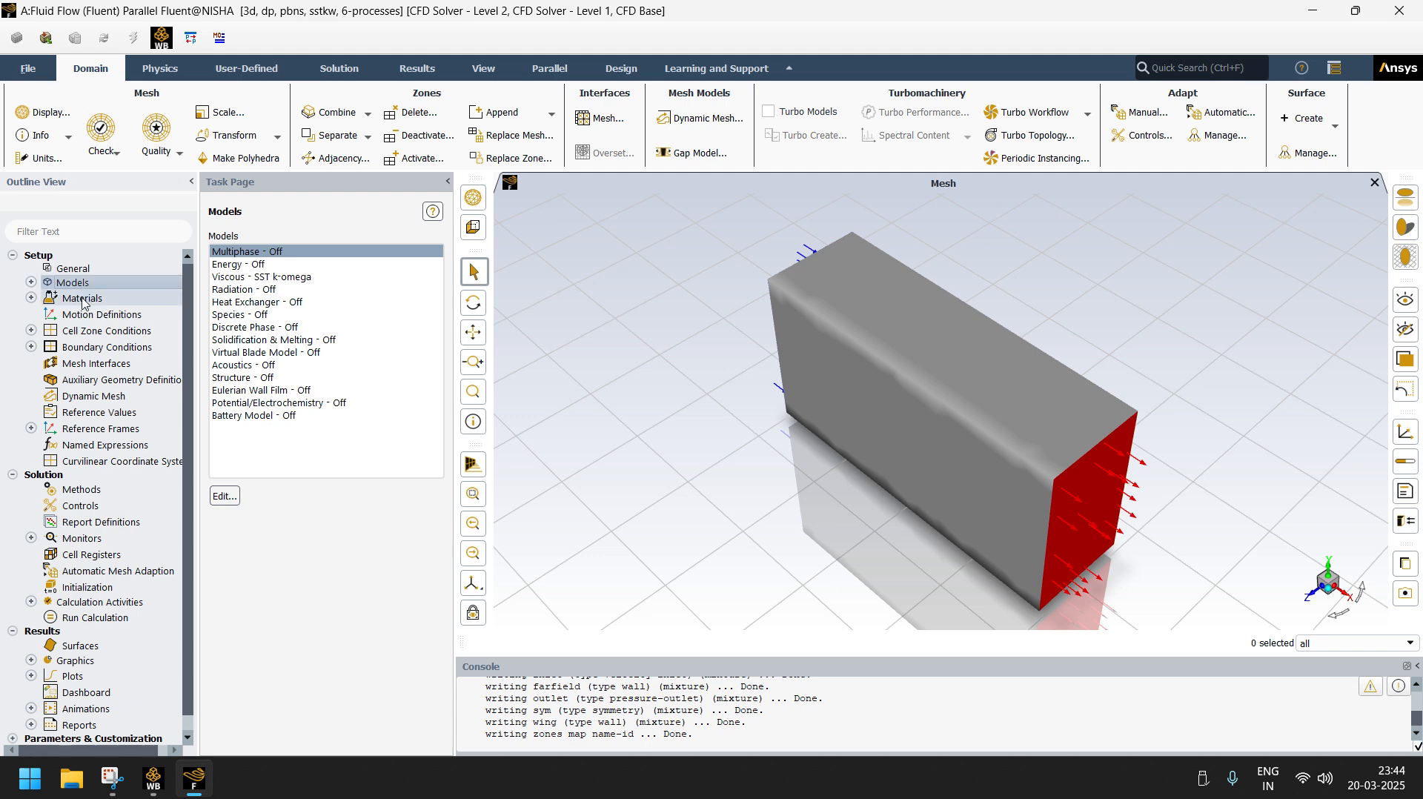
- Edit the inlet boundary condition and set its velocity specification method to Magnitude and Direction
double_click(107, 347)
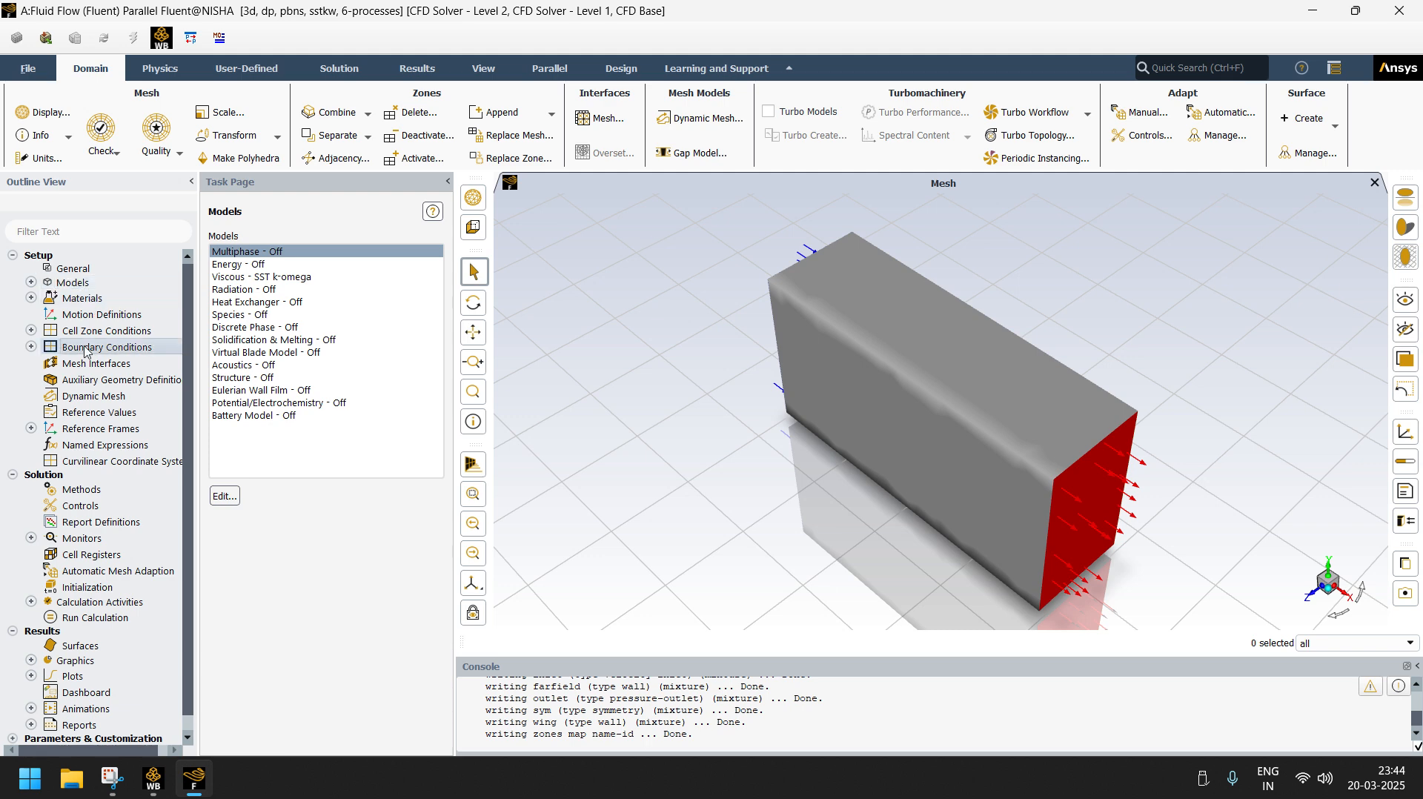
left_click(224, 275)
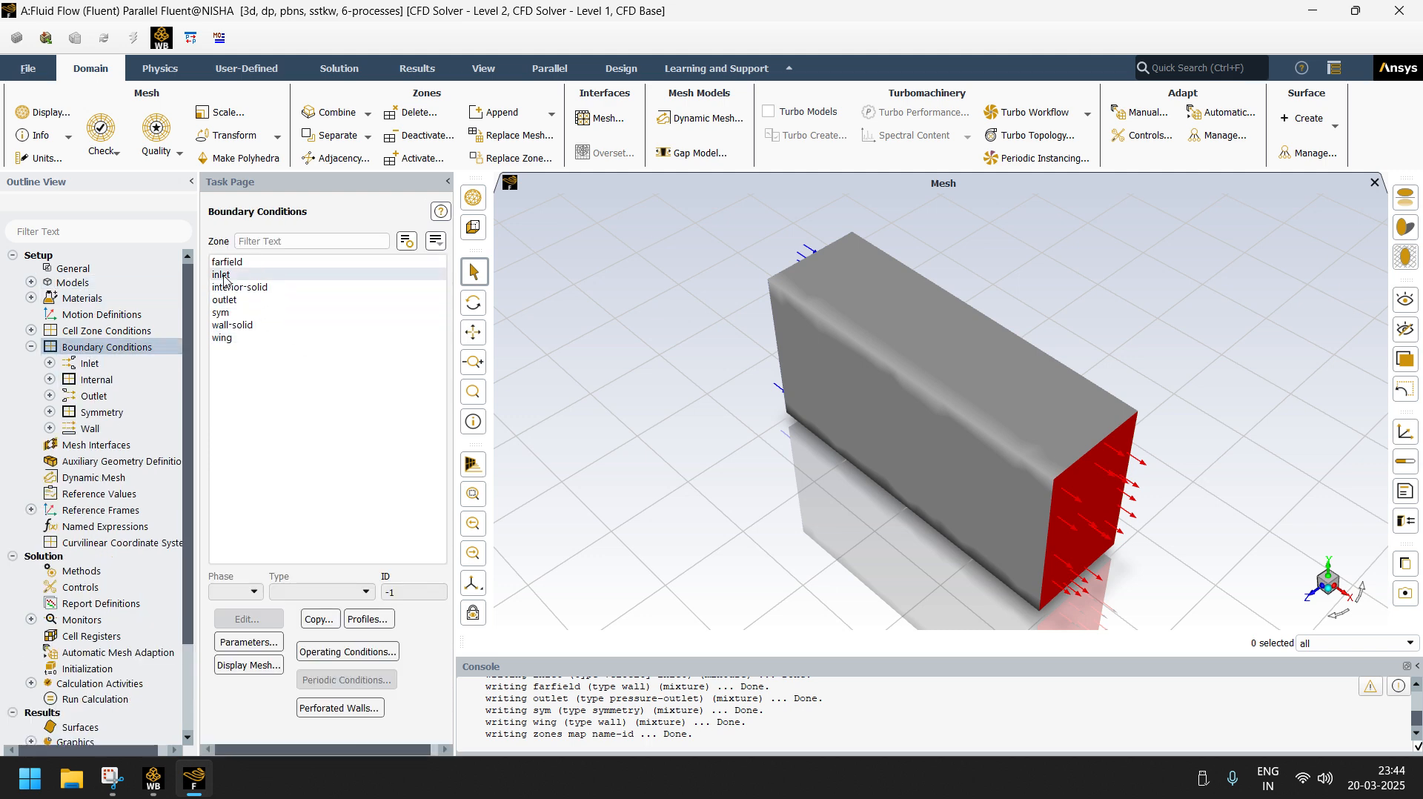
left_click(259, 621)
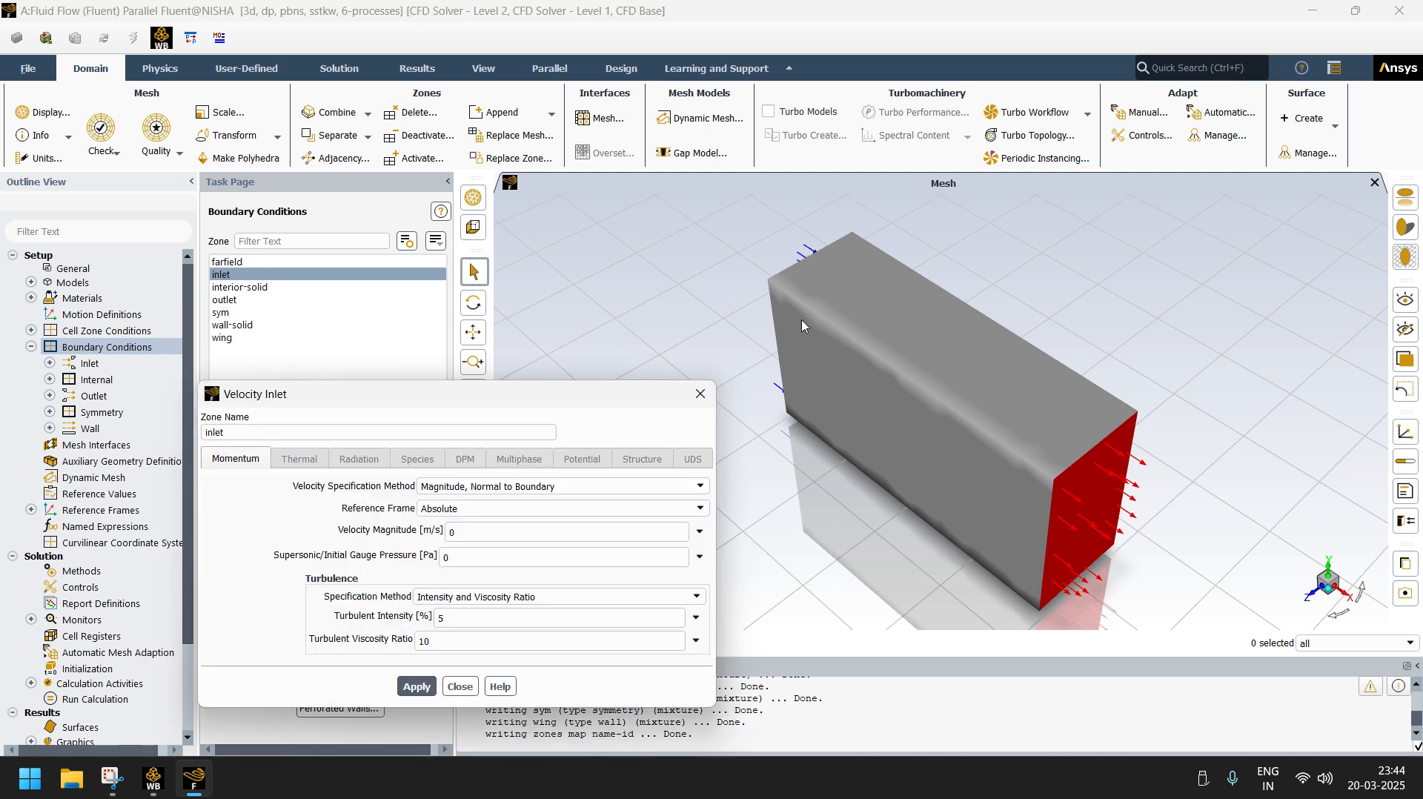
left_click(508, 492)
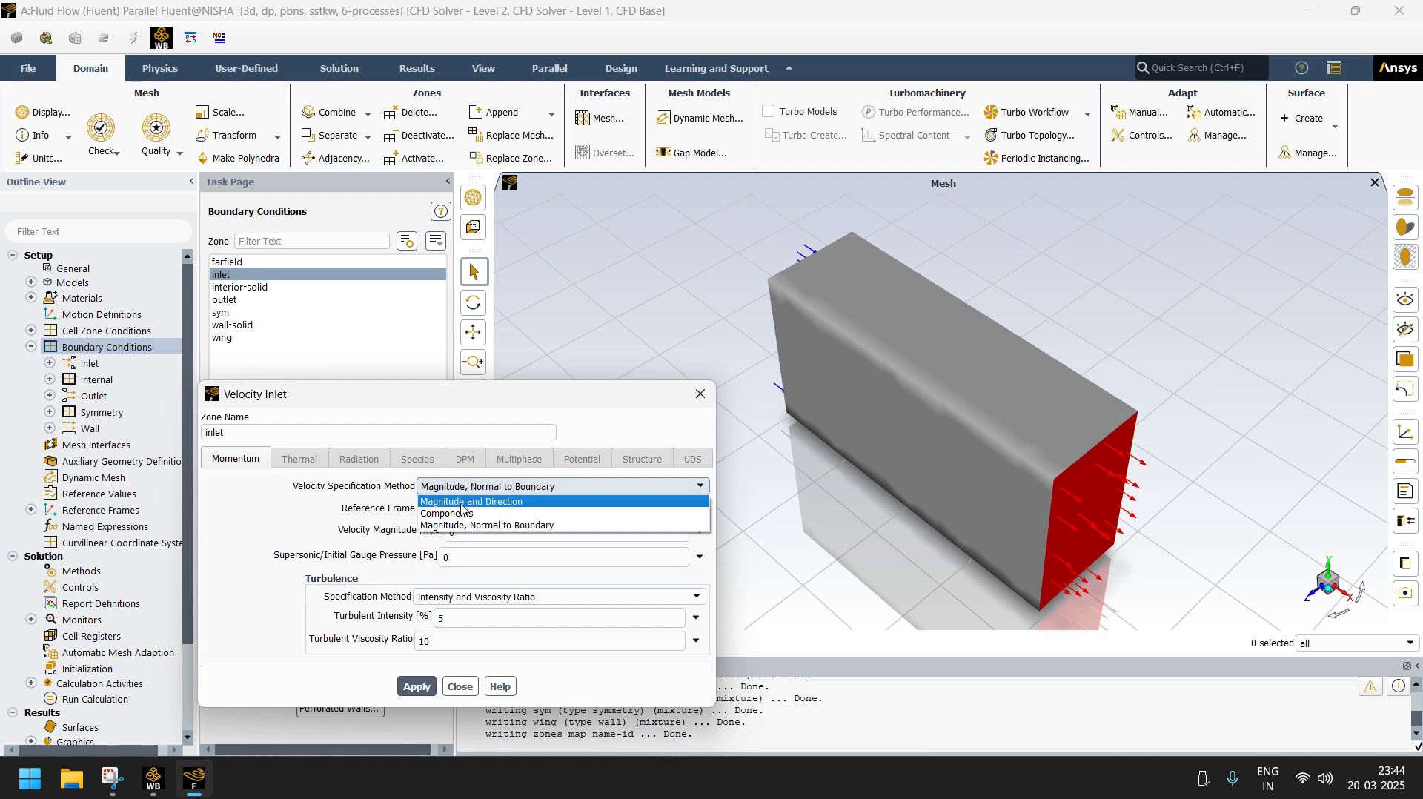
left_click(496, 501)
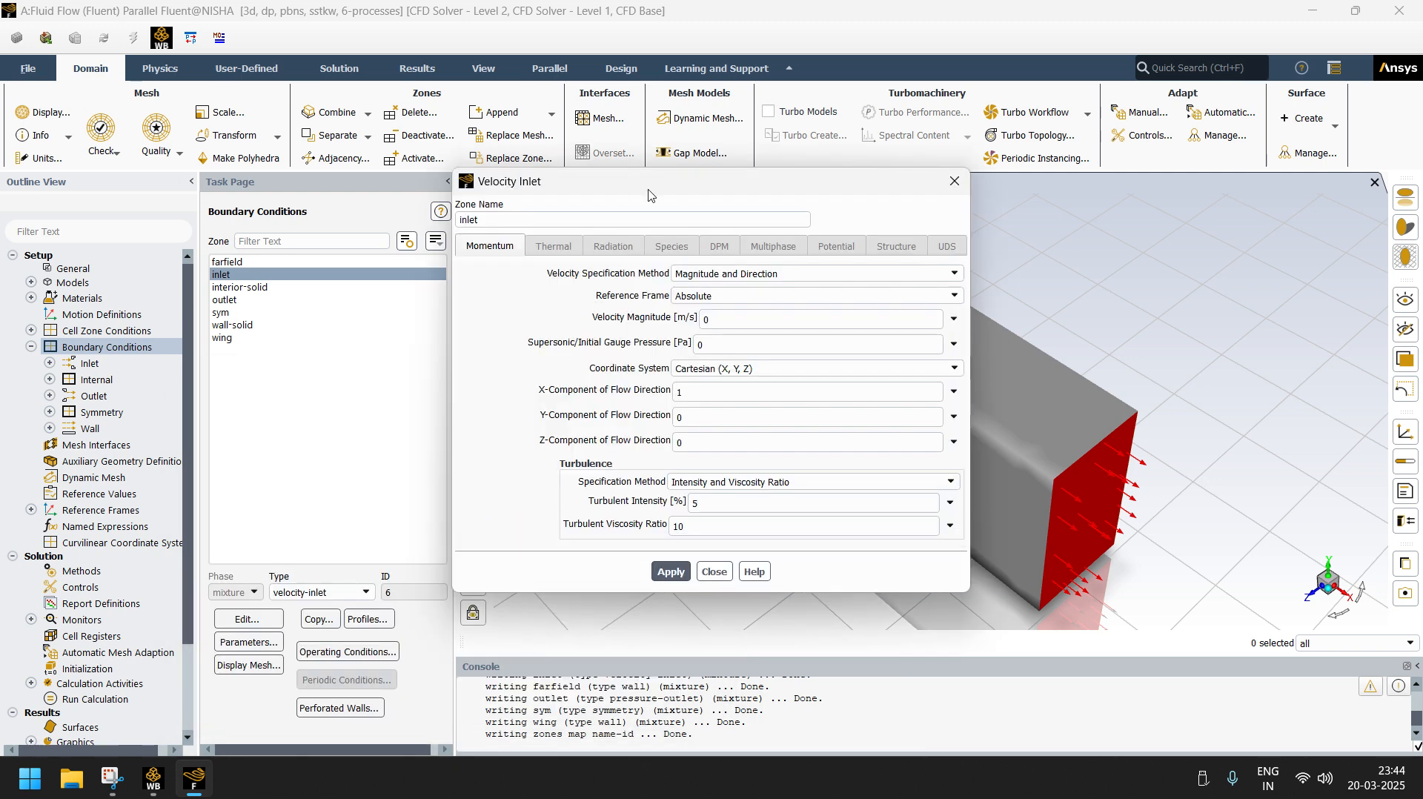
left_click_drag(649, 191, 375, 204)
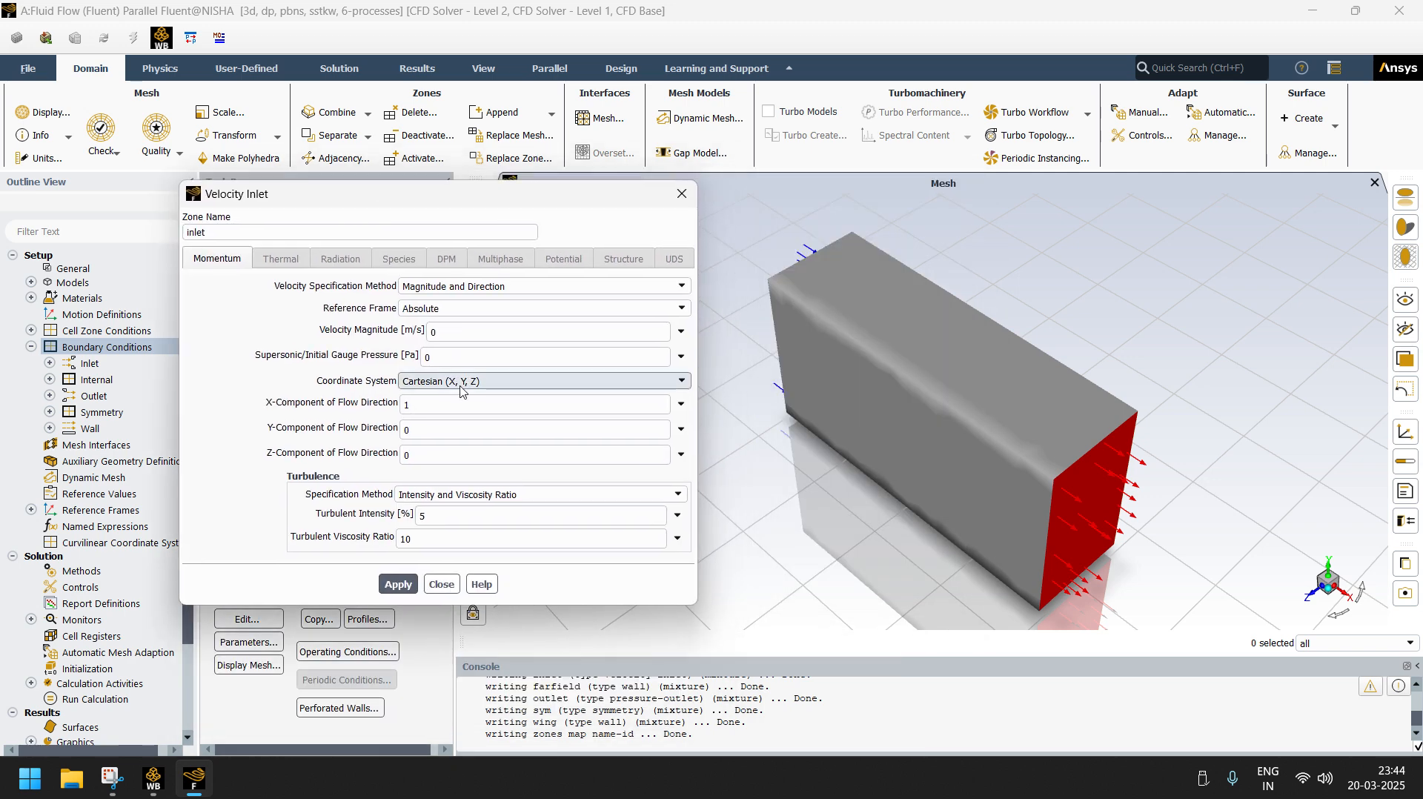
- Check the inlet's X, Y and Z flow direction components against the model's axis triad
left_click(429, 408)
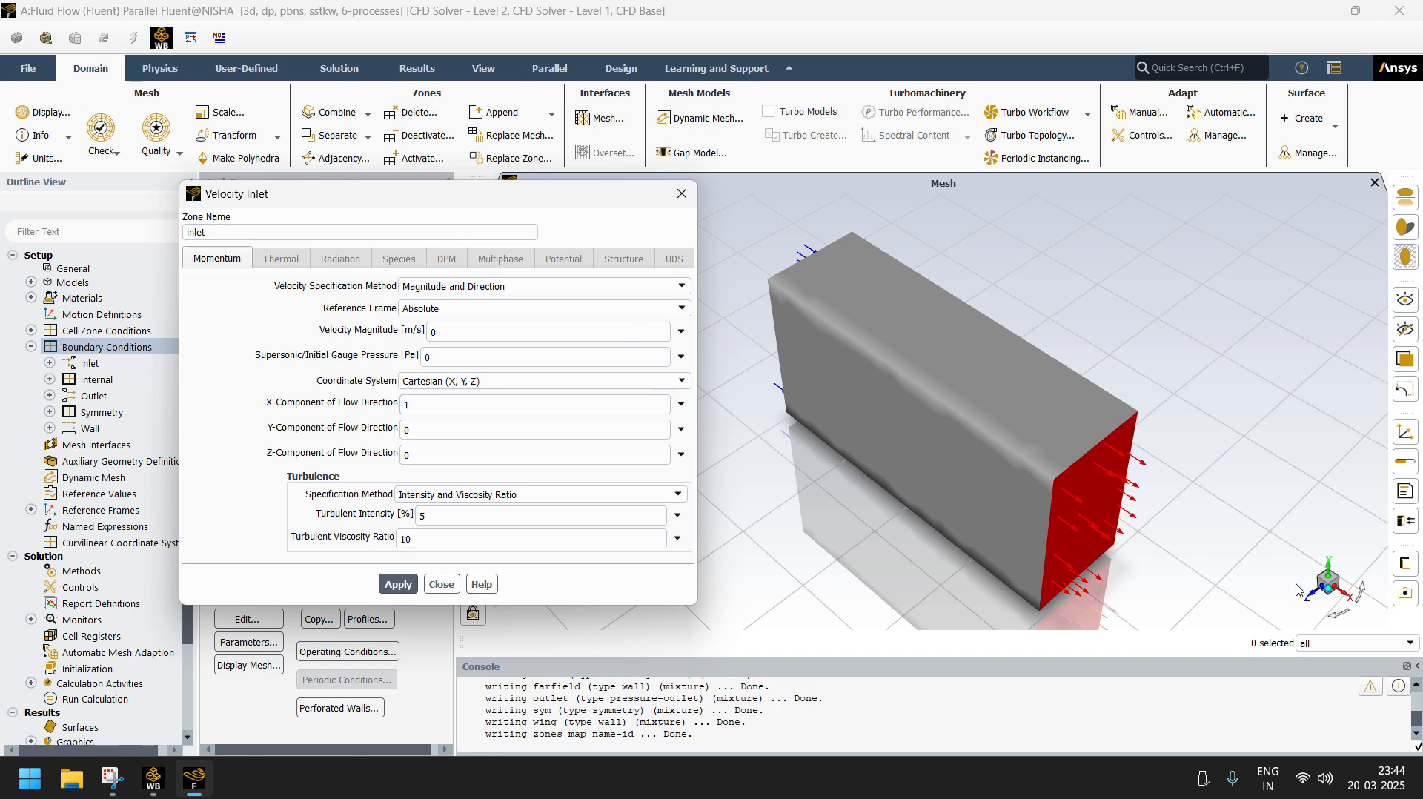
double_click(420, 405)
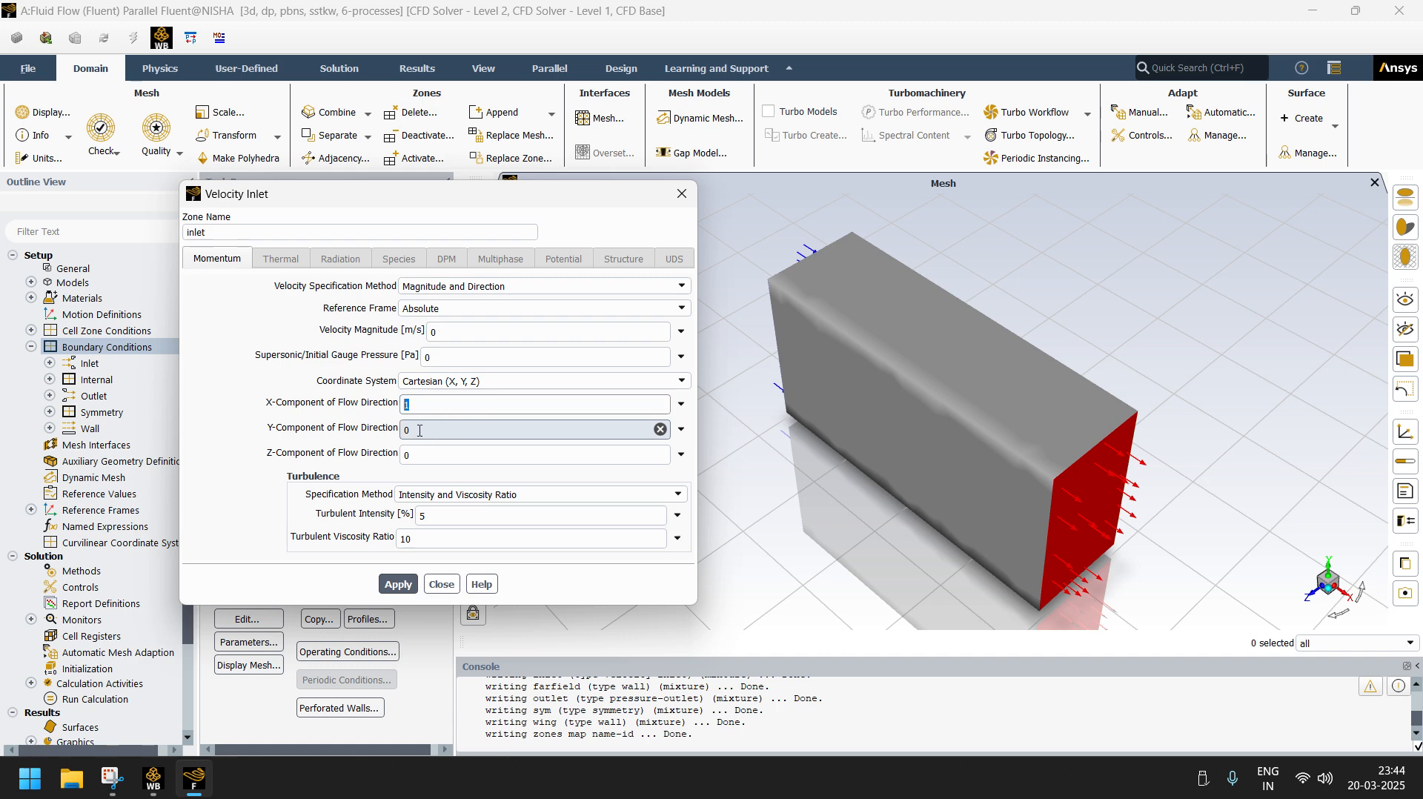
key("Tab")
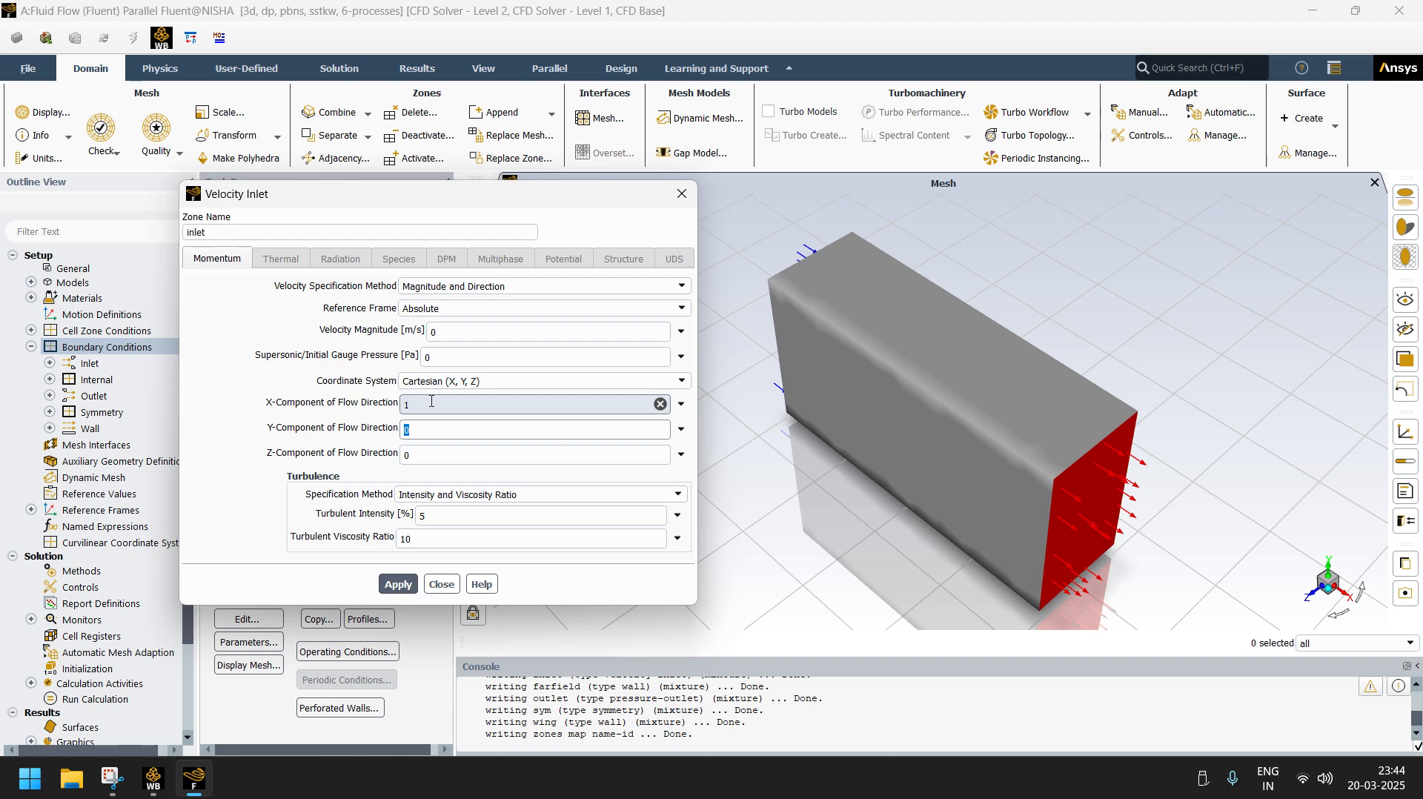
left_click_drag(431, 401, 401, 403)
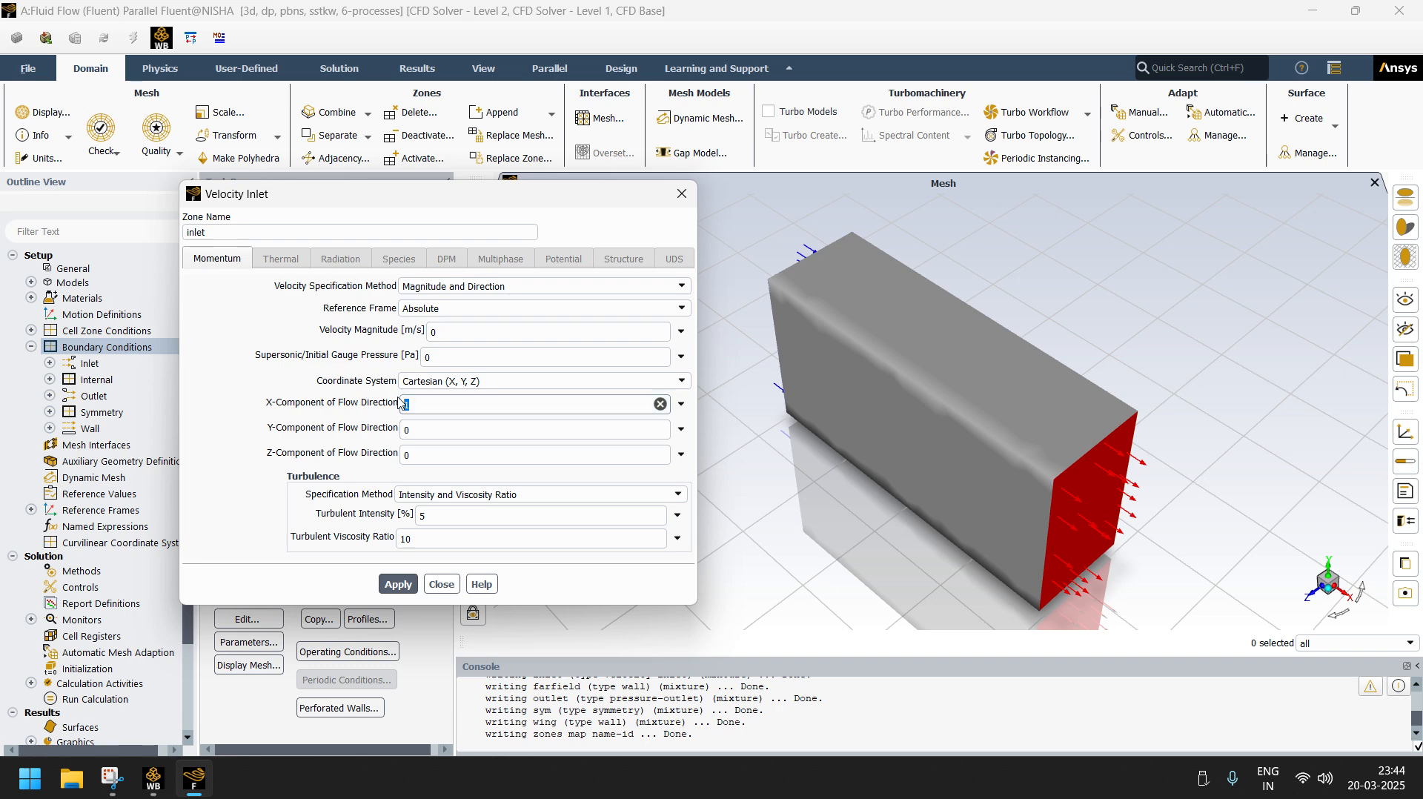
left_click(406, 429)
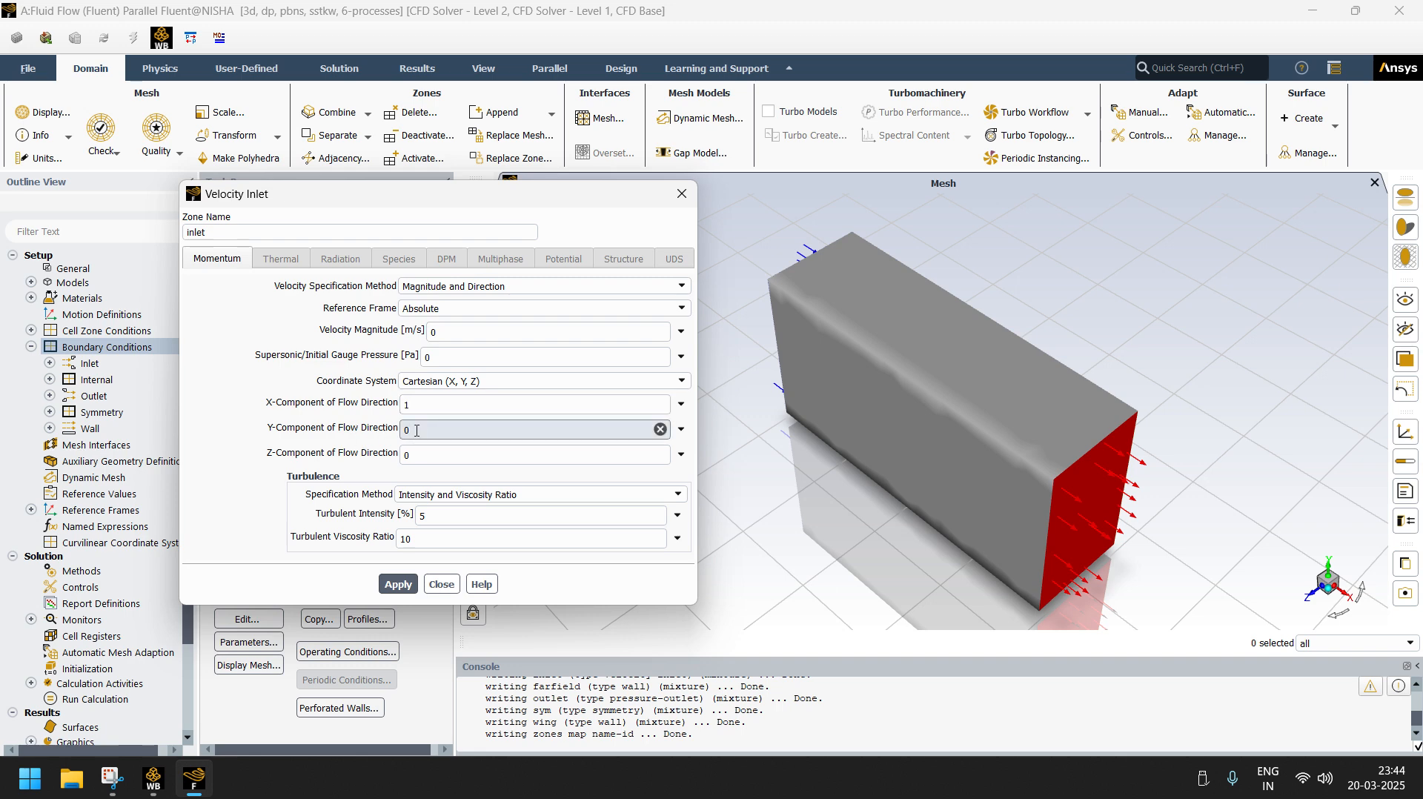
mouse_move(416, 402)
left_mouse_down()
mouse_move(384, 421)
mouse_move(407, 430)
mouse_move(387, 430)
mouse_move(402, 405)
mouse_move(407, 421)
left_mouse_up()
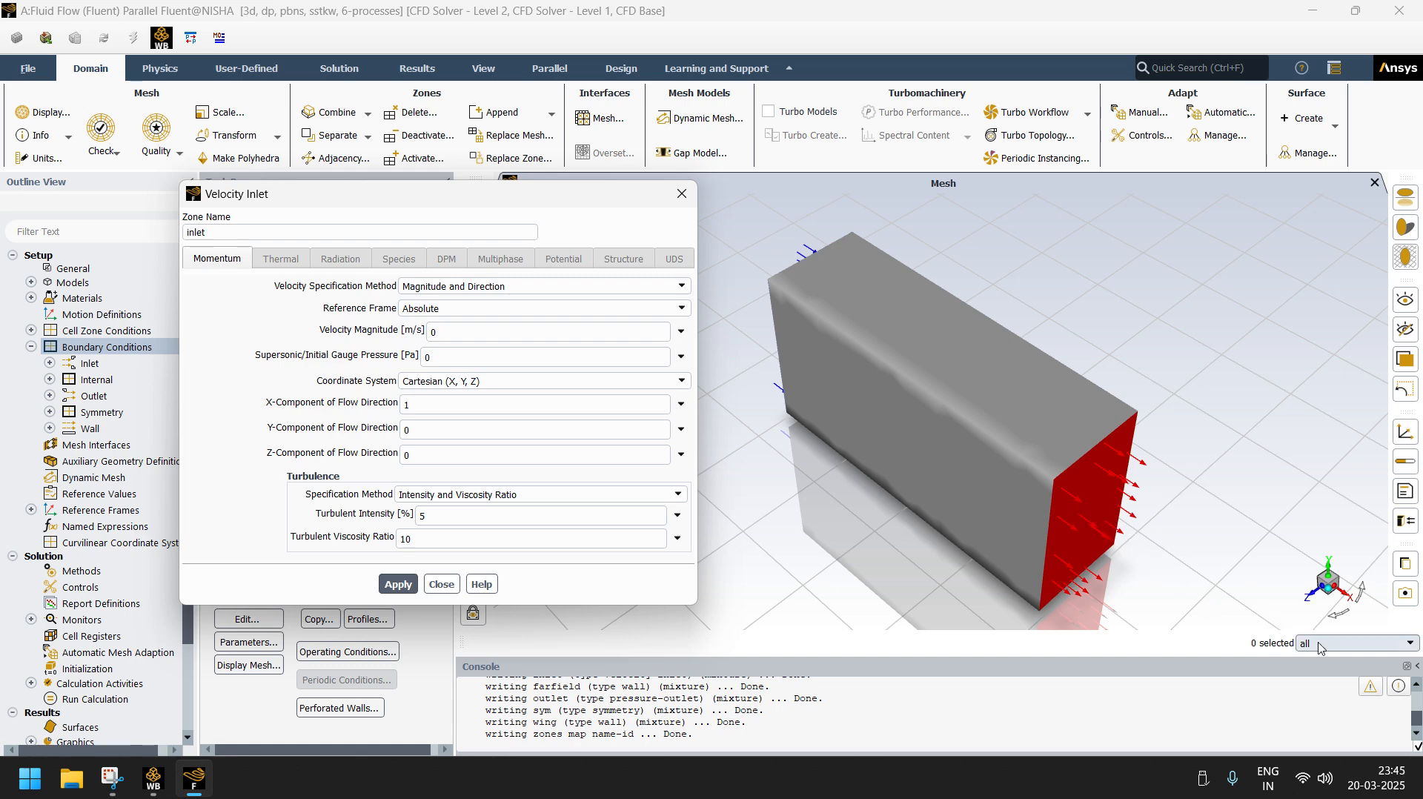
- Set the inlet velocity magnitude to 40 m/s, apply it and close the inlet settings
double_click(430, 332)
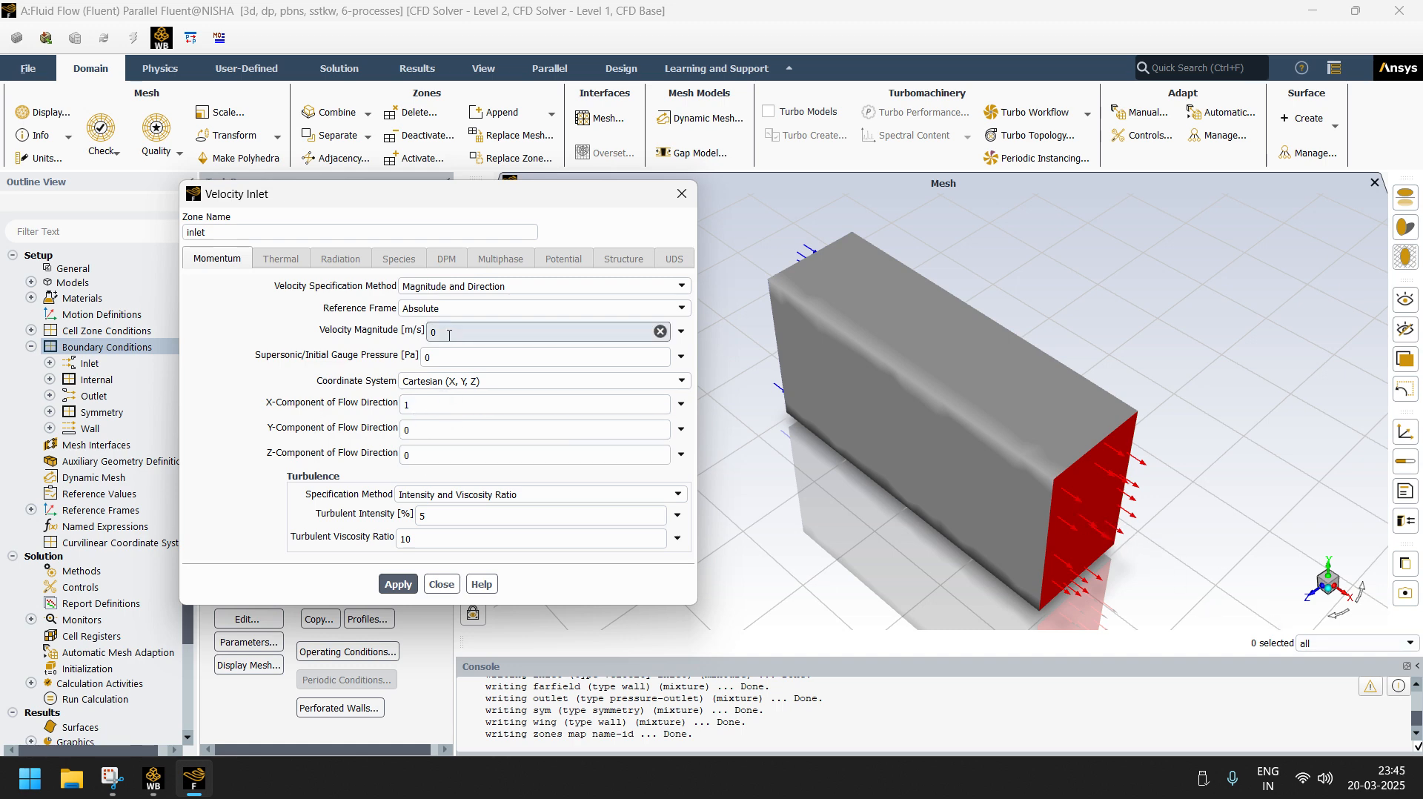
type("40")
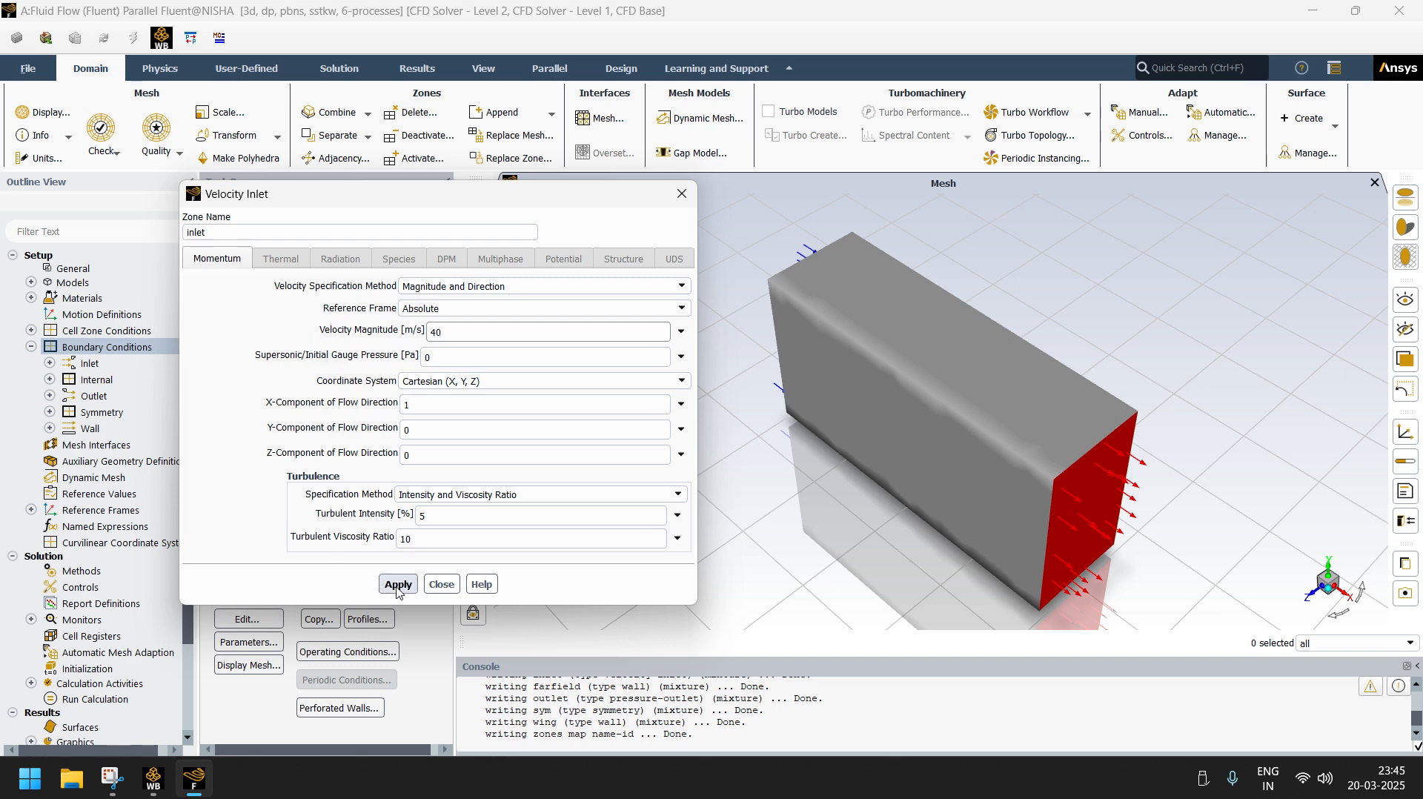
left_click(398, 586)
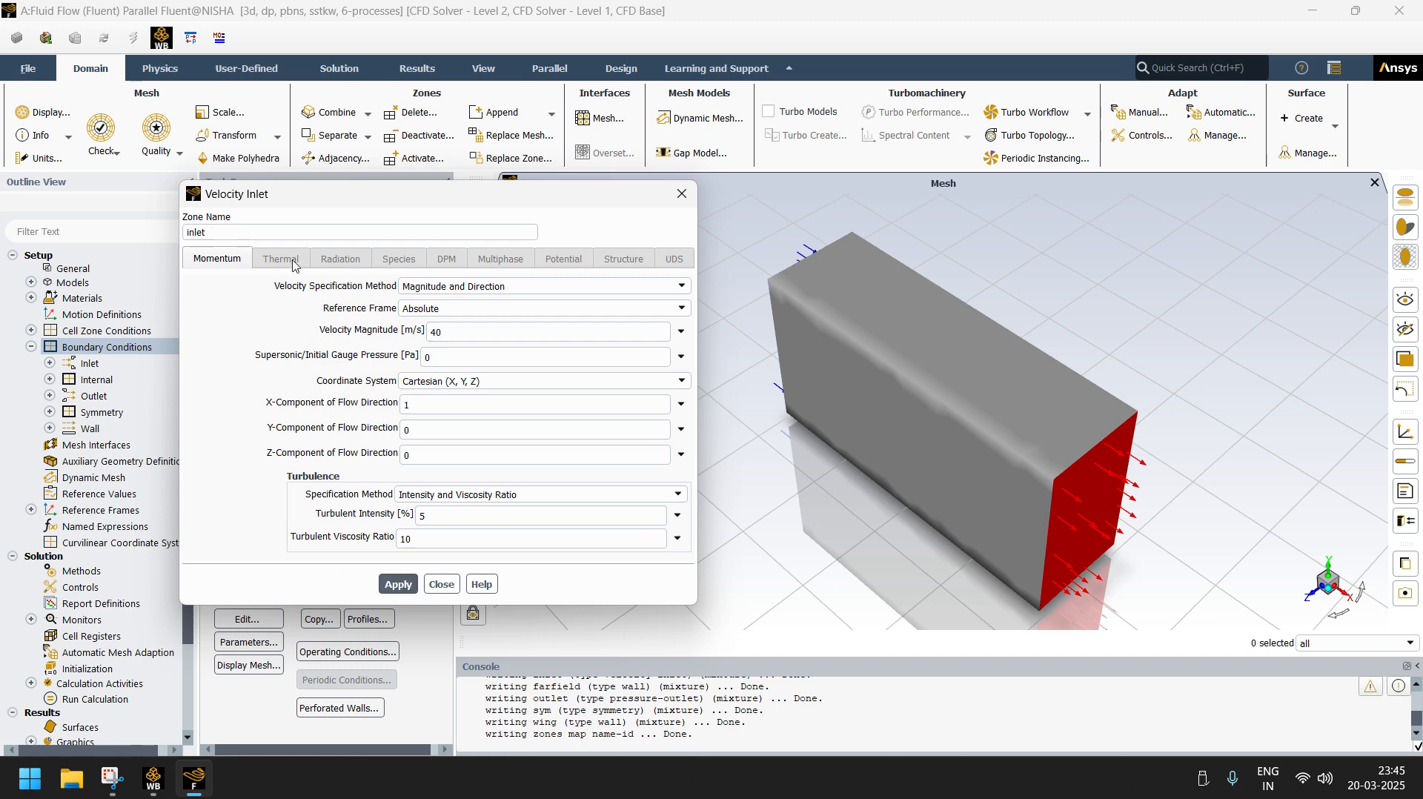
left_click(442, 585)
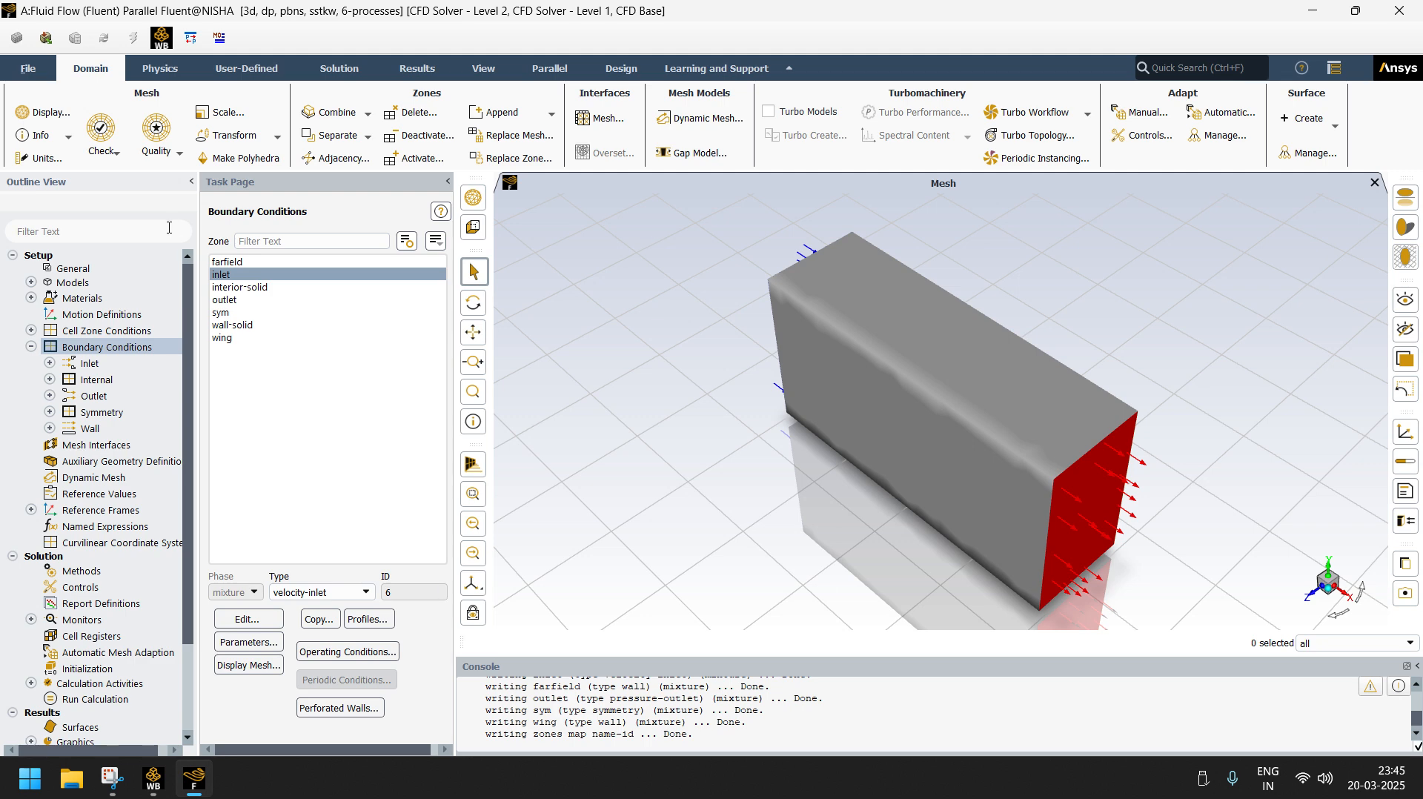
- Edit the farfield boundary condition and set its wall motion to Moving Wall
left_click(243, 263)
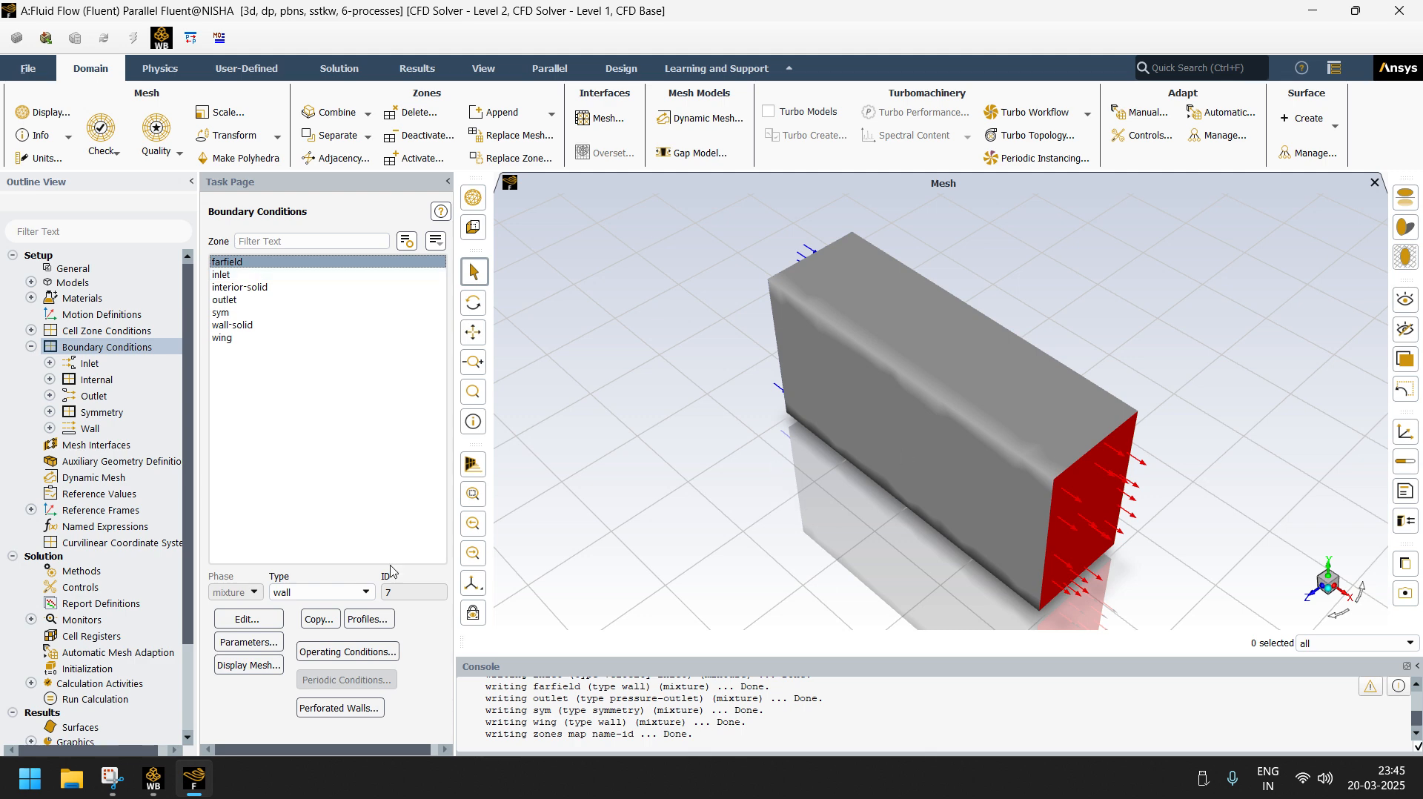
left_click(234, 263)
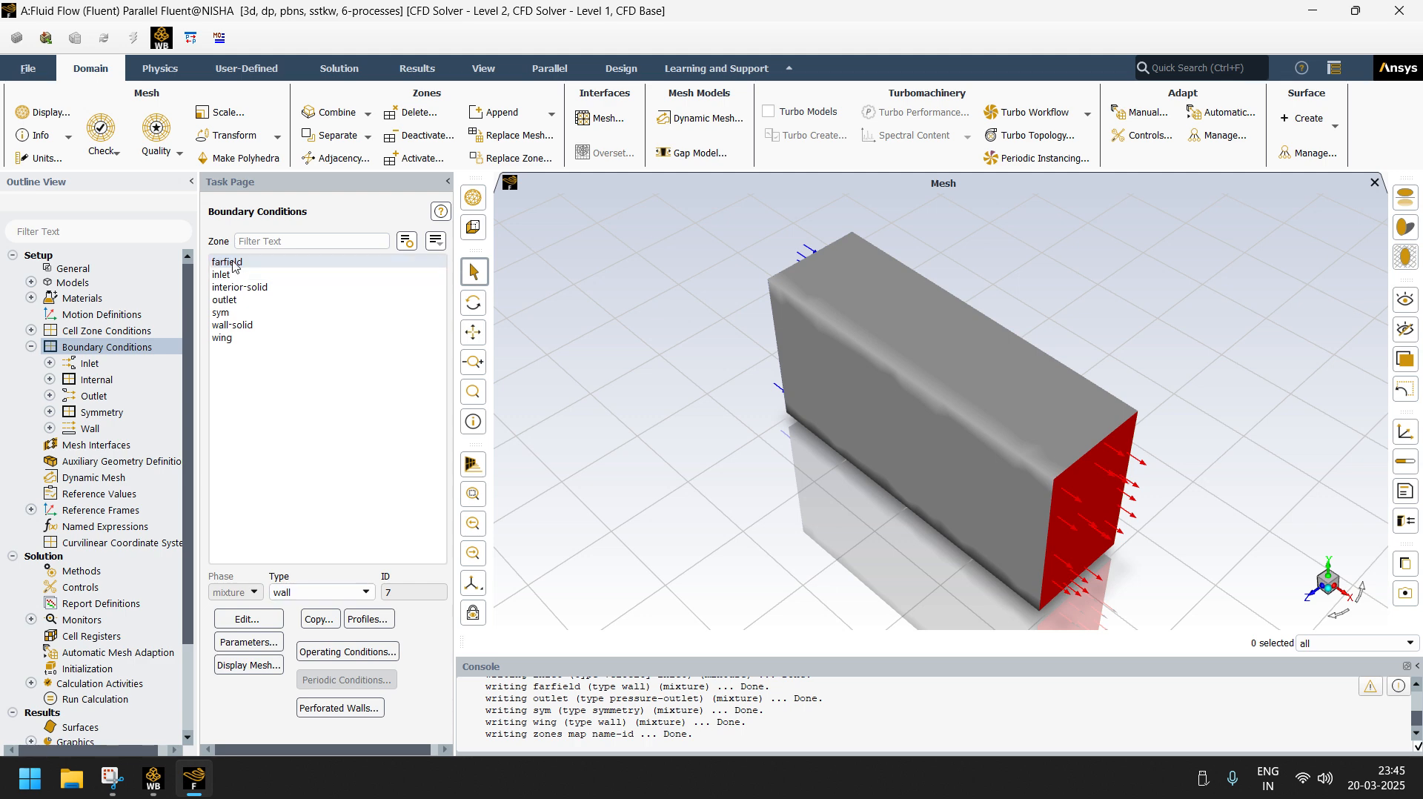
left_click(235, 264)
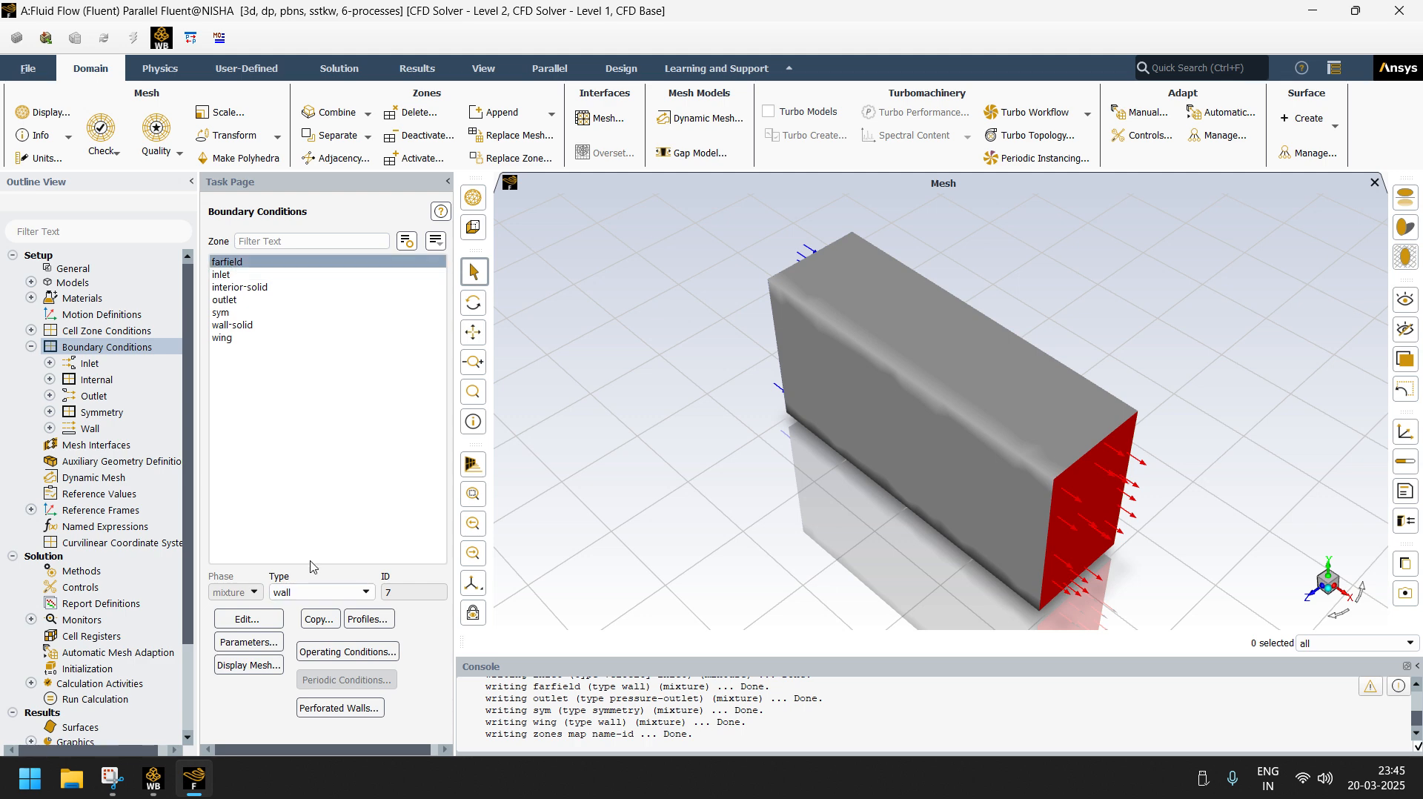
left_click(247, 621)
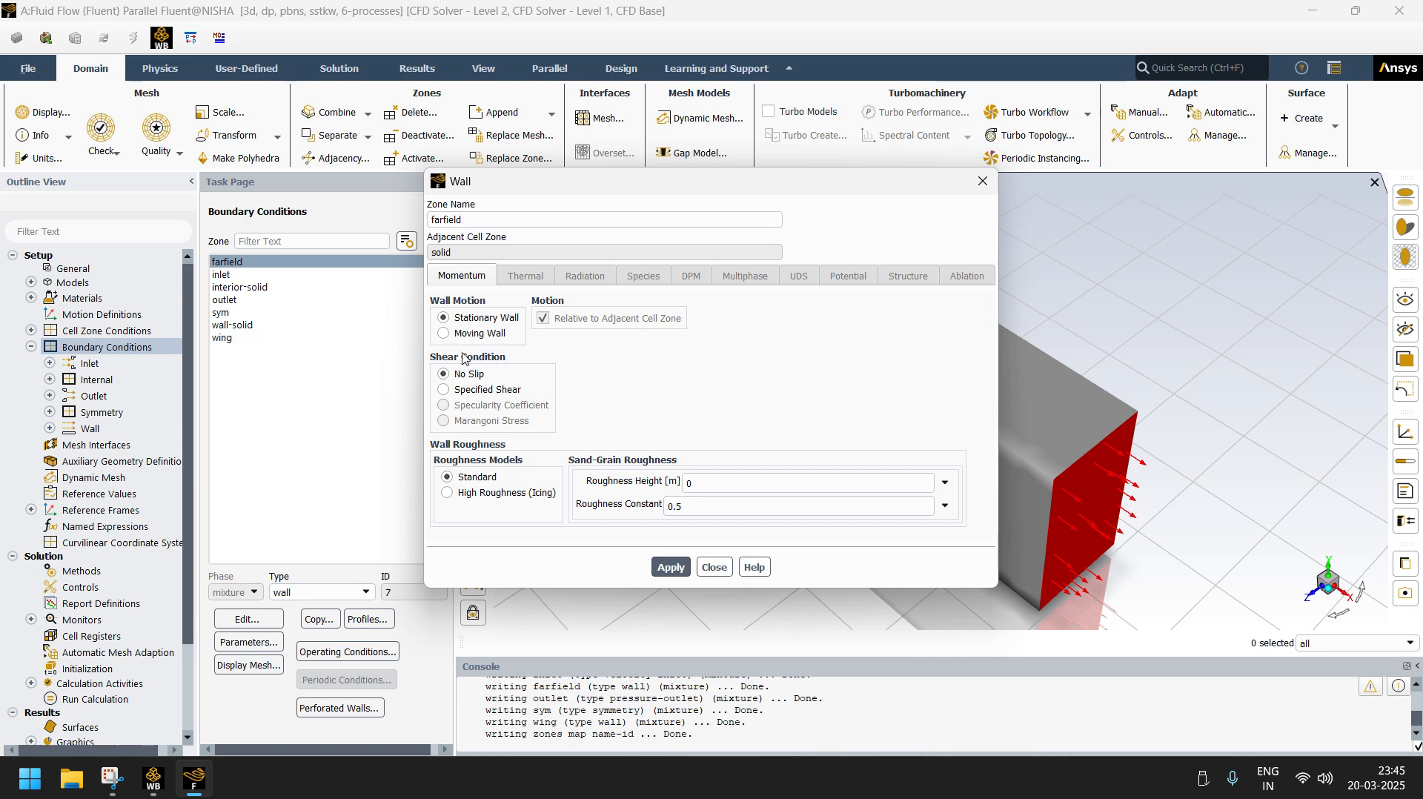
left_click(447, 334)
left_click_drag(636, 185, 294, 239)
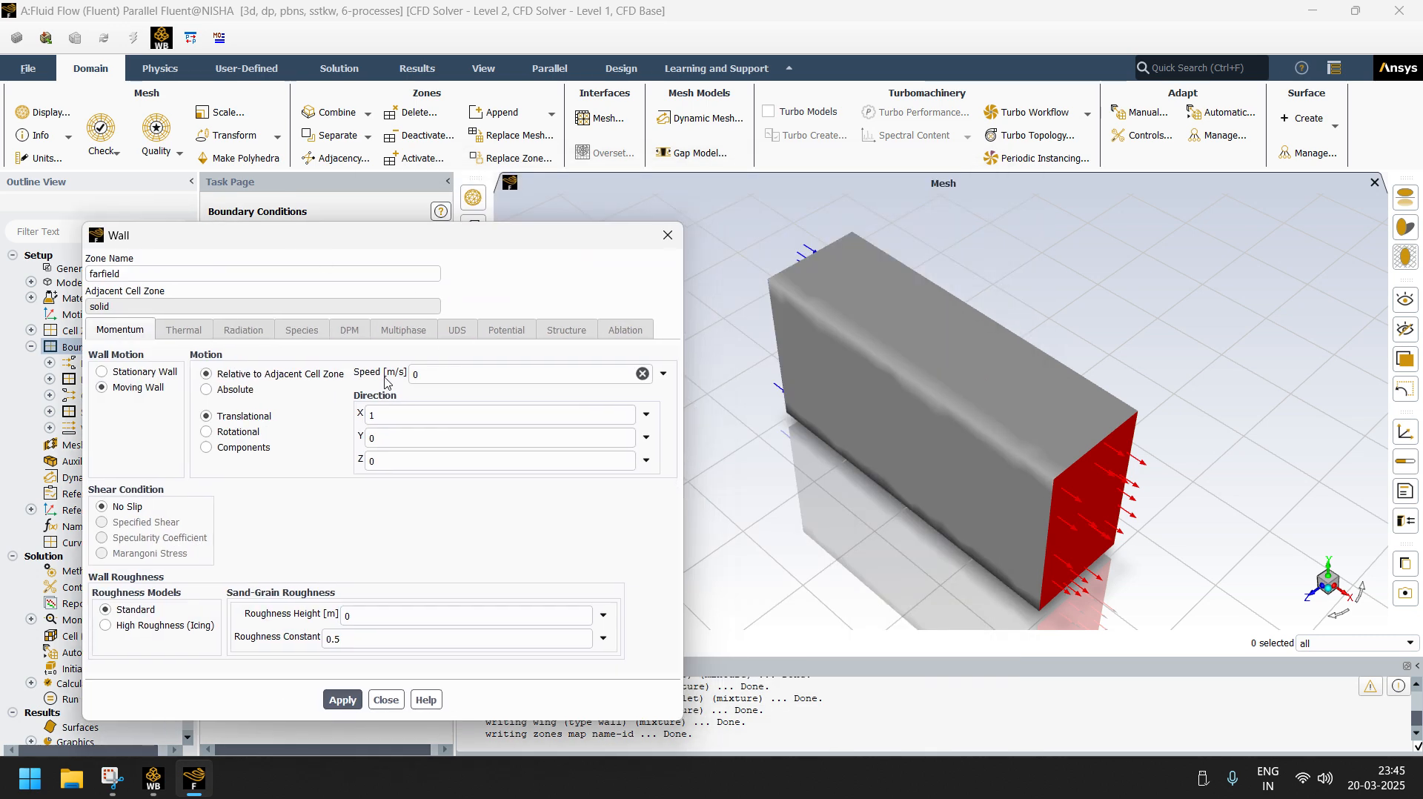
- Set the farfield wall's translational speed to 40 m/s, apply it and close the wall settings
left_click(642, 372)
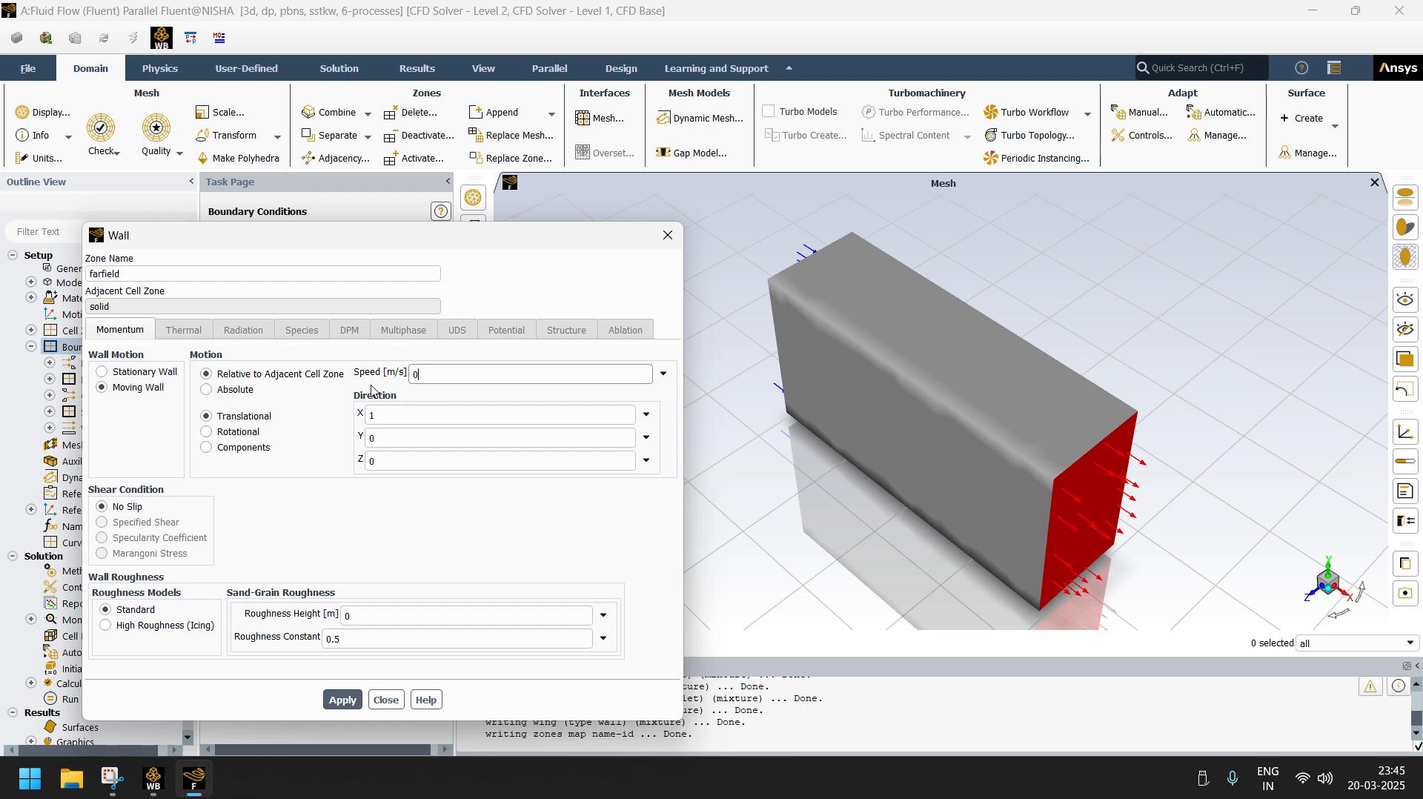
key("BackSpace")
type("40")
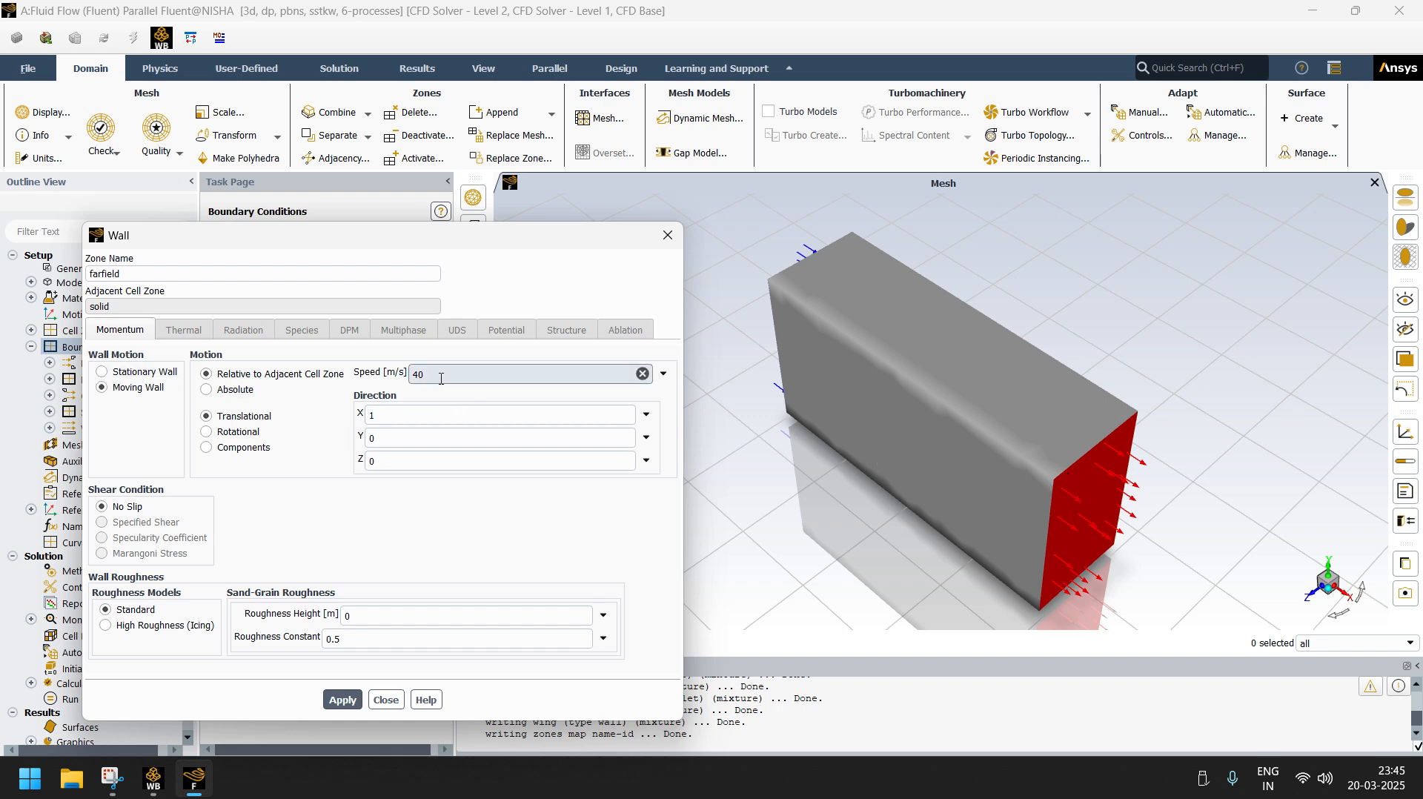
left_click(343, 700)
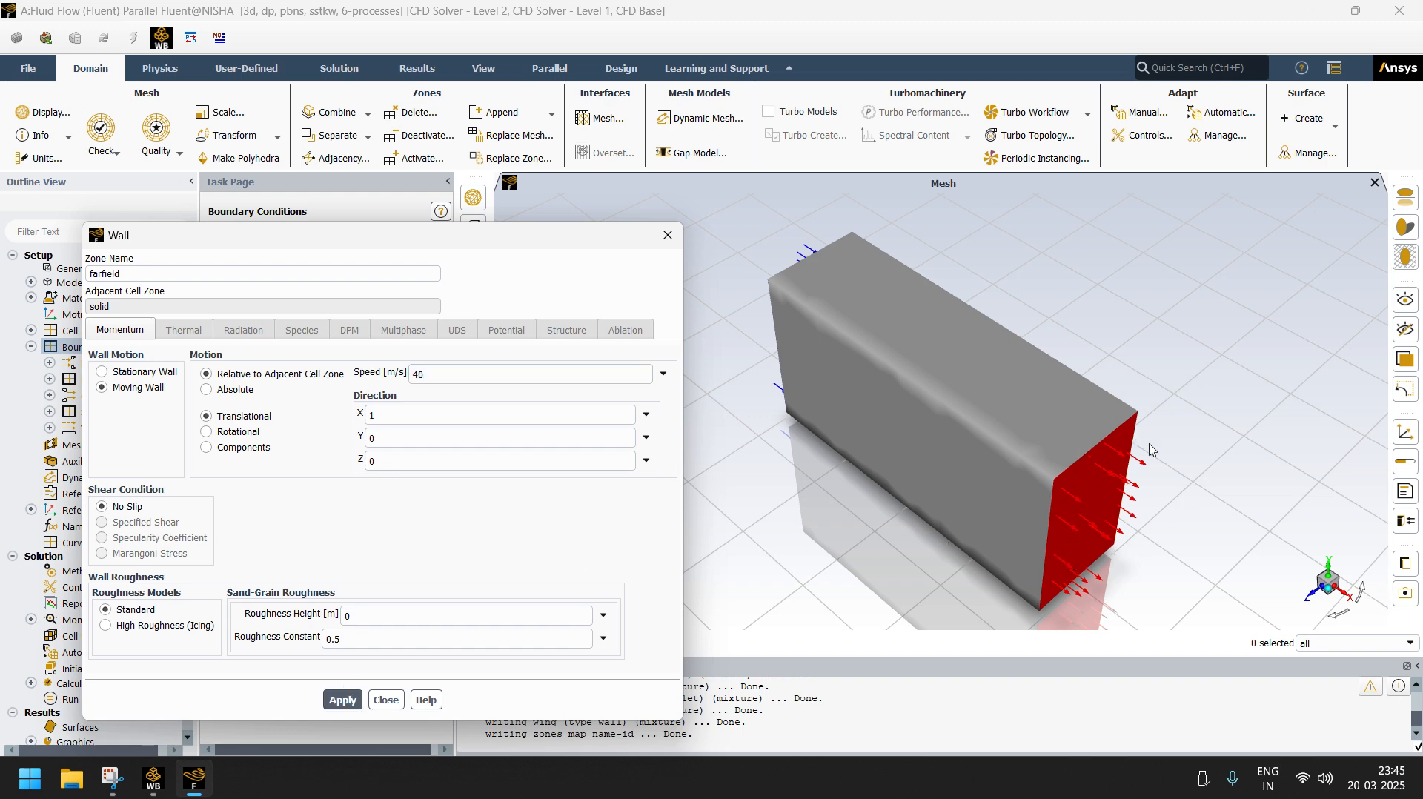
left_click(384, 702)
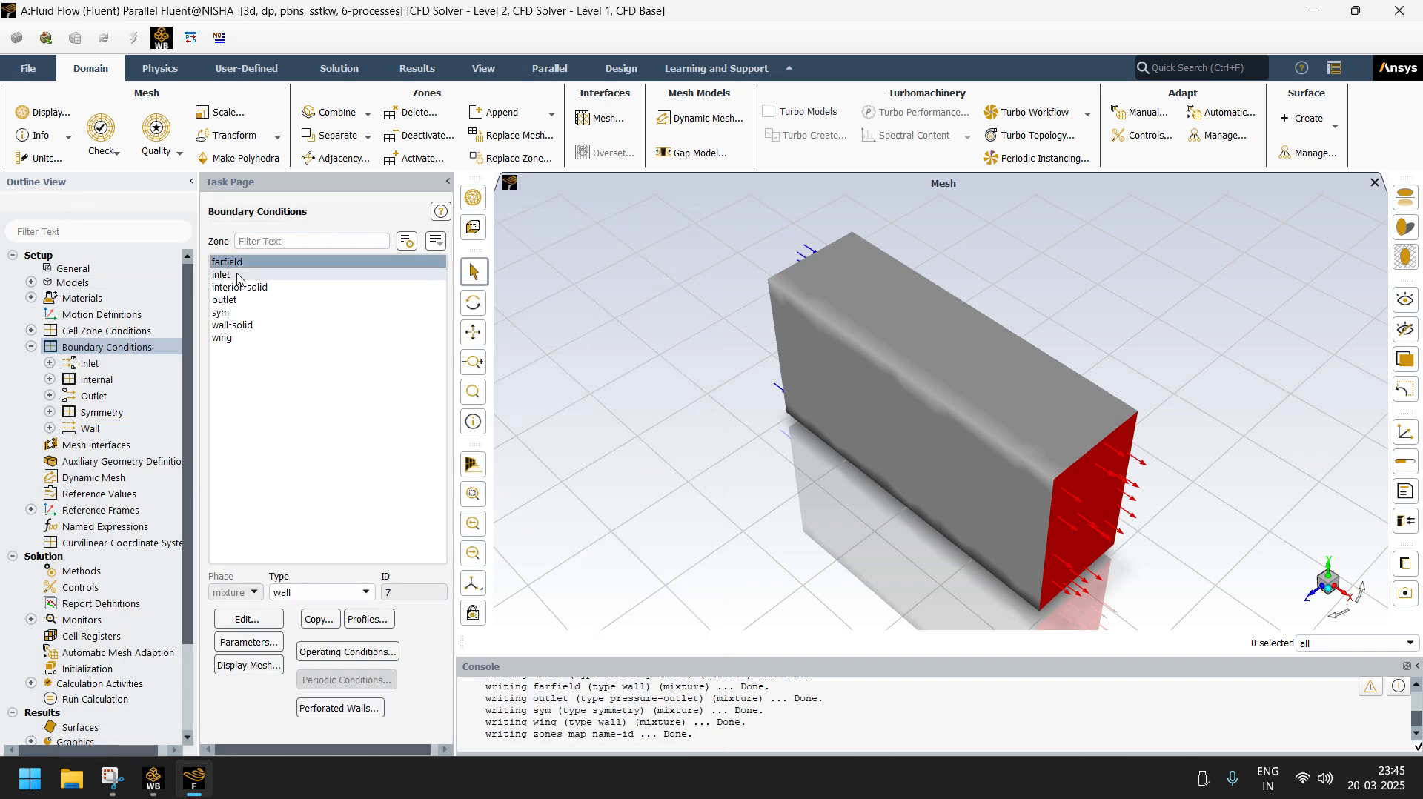
- Review the outlet's pressure settings together with the operating pressure in the operating conditions
left_click(233, 300)
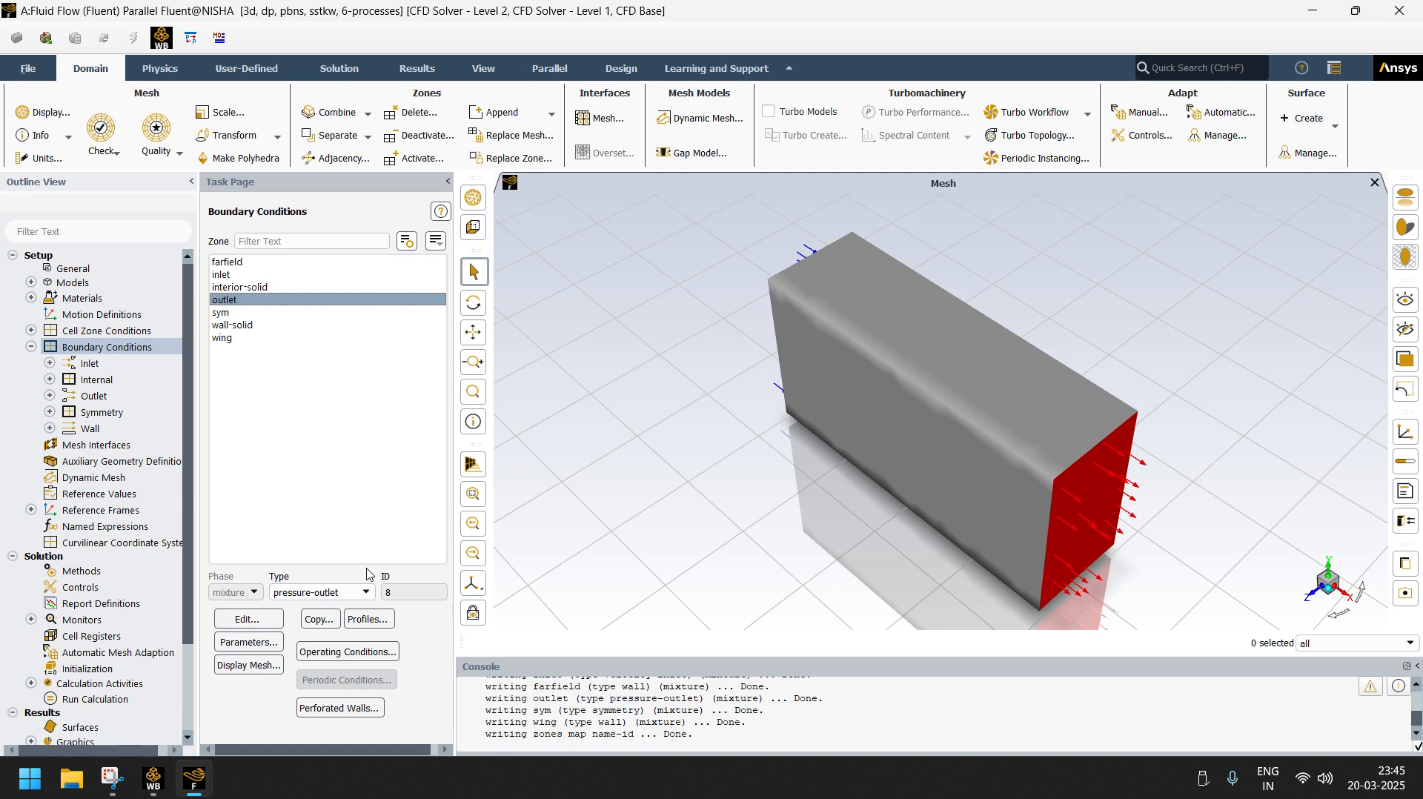
left_click(248, 619)
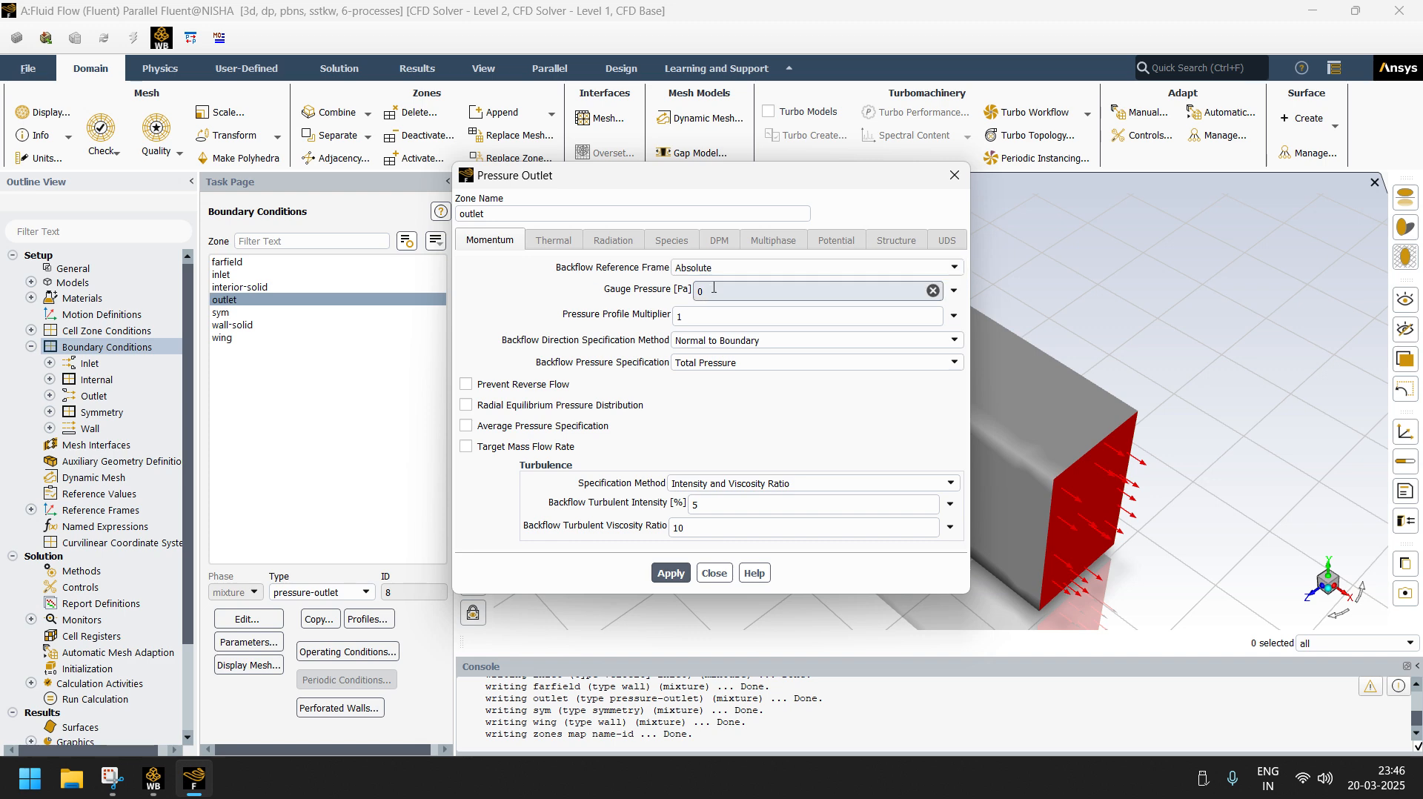
left_click(331, 654)
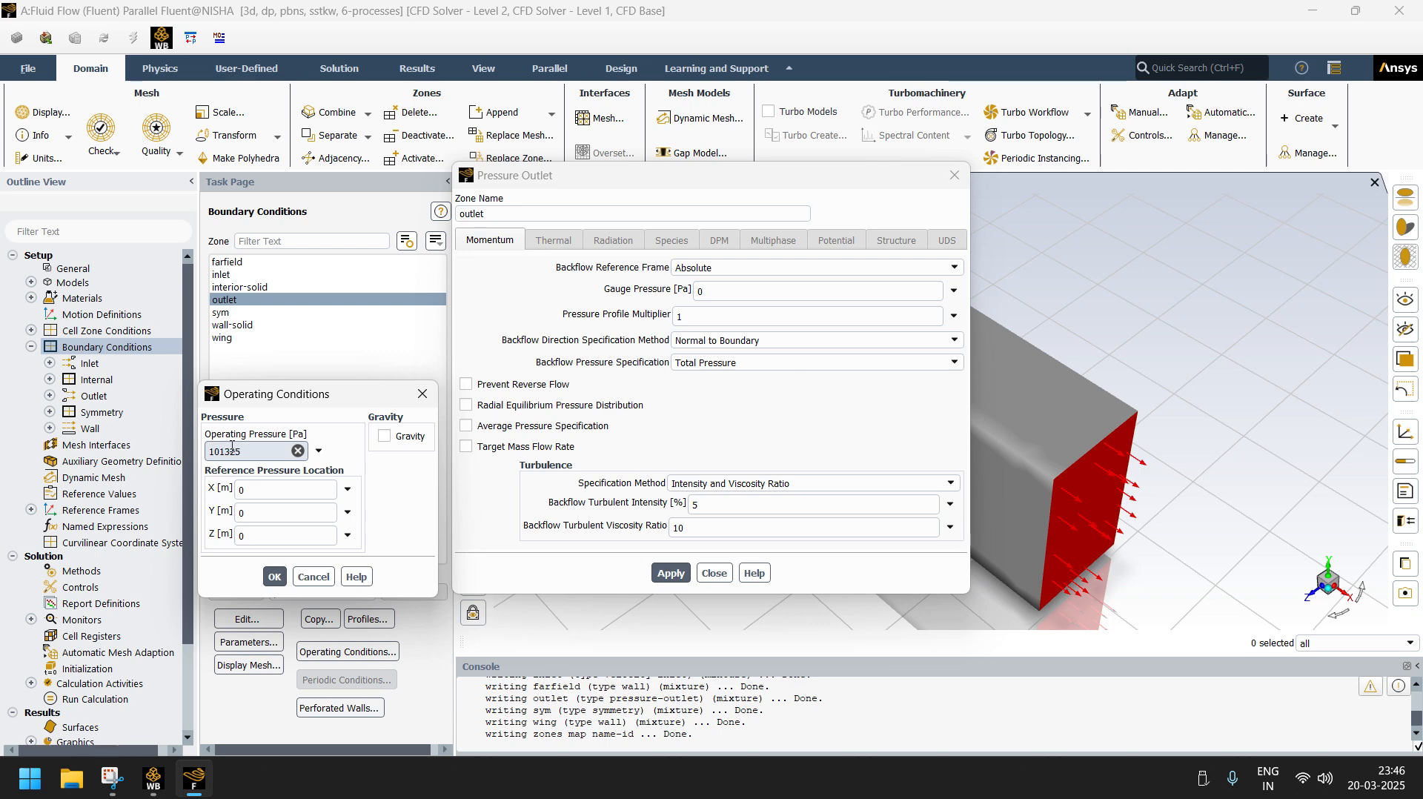
left_click(422, 393)
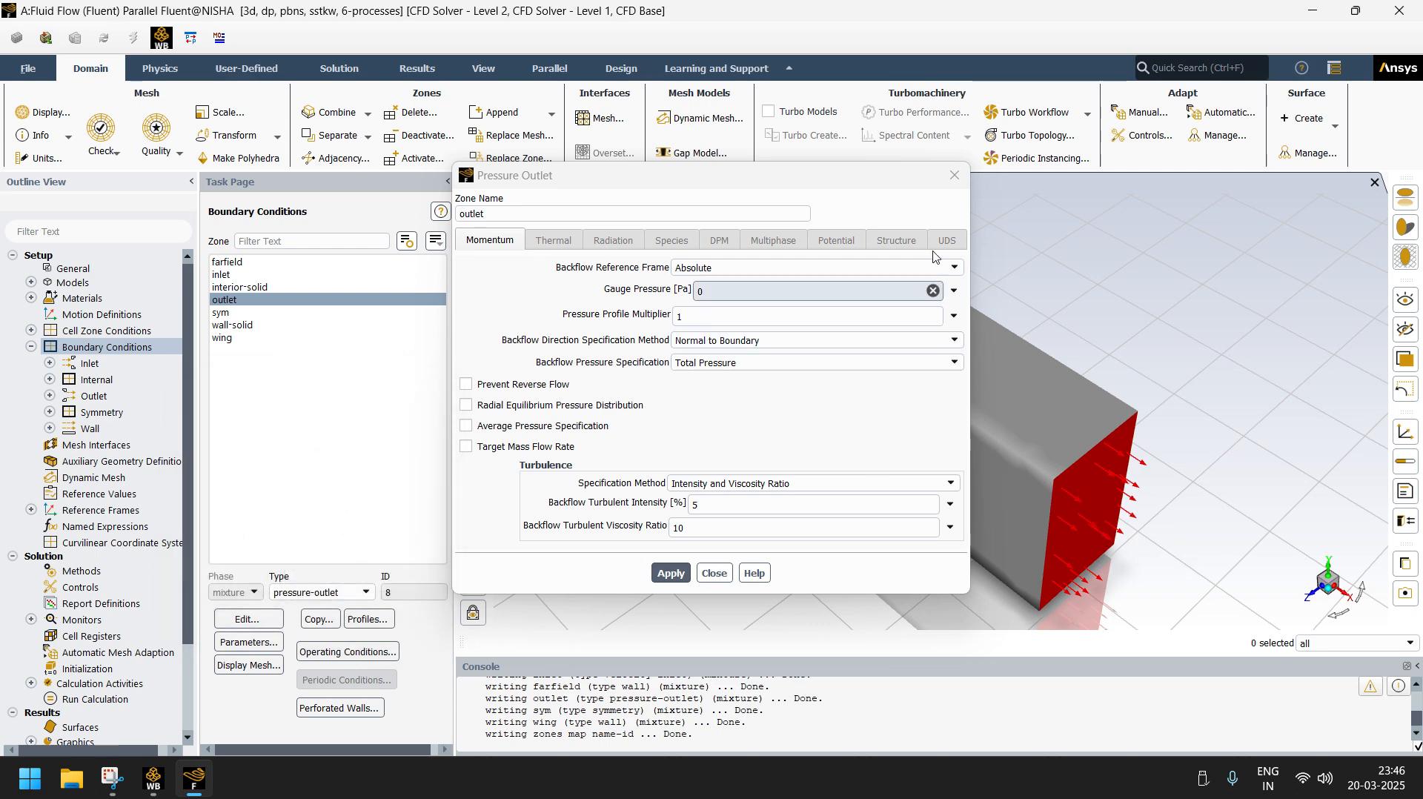
left_click(714, 573)
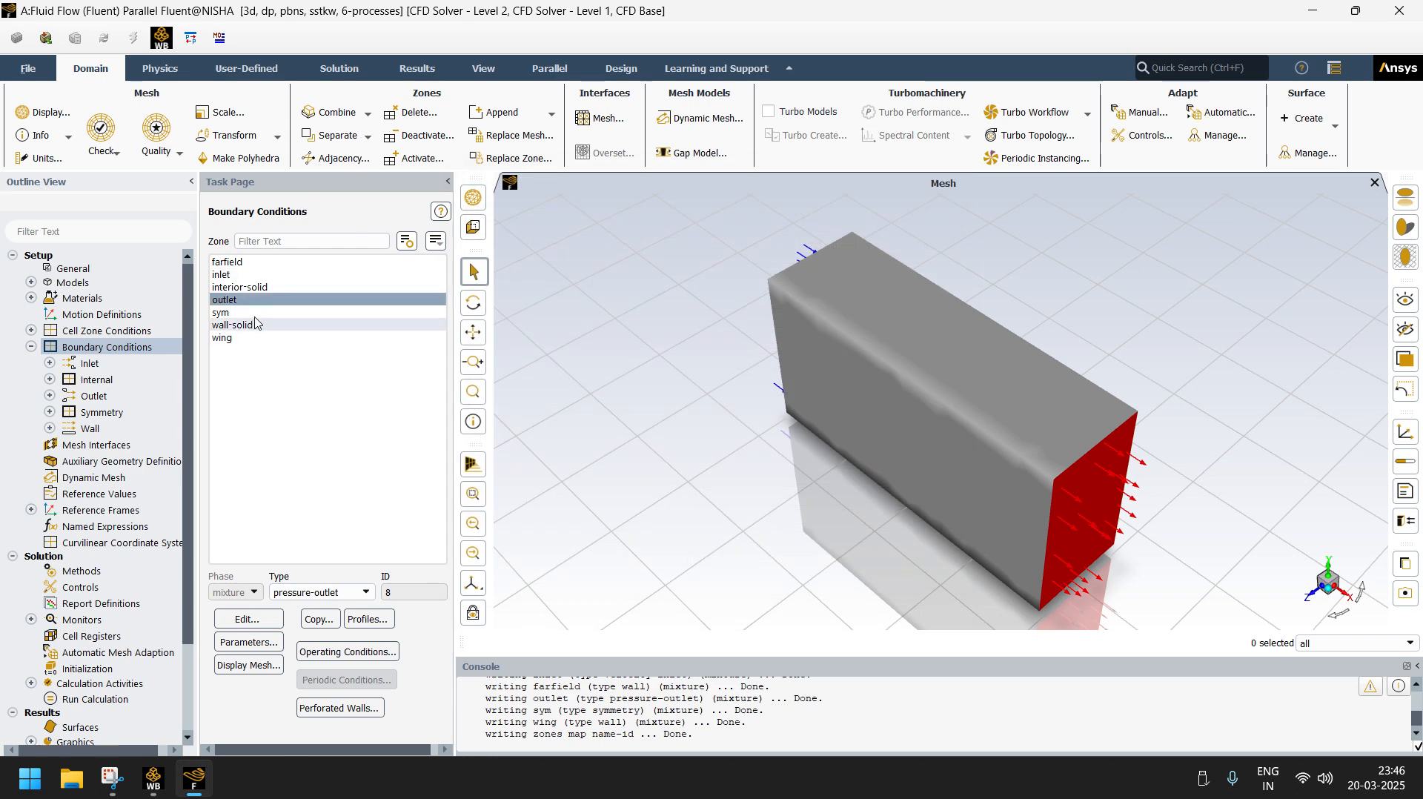
- Check the boundary types assigned to the sym, wing, inlet and farfield zones
left_click(227, 313)
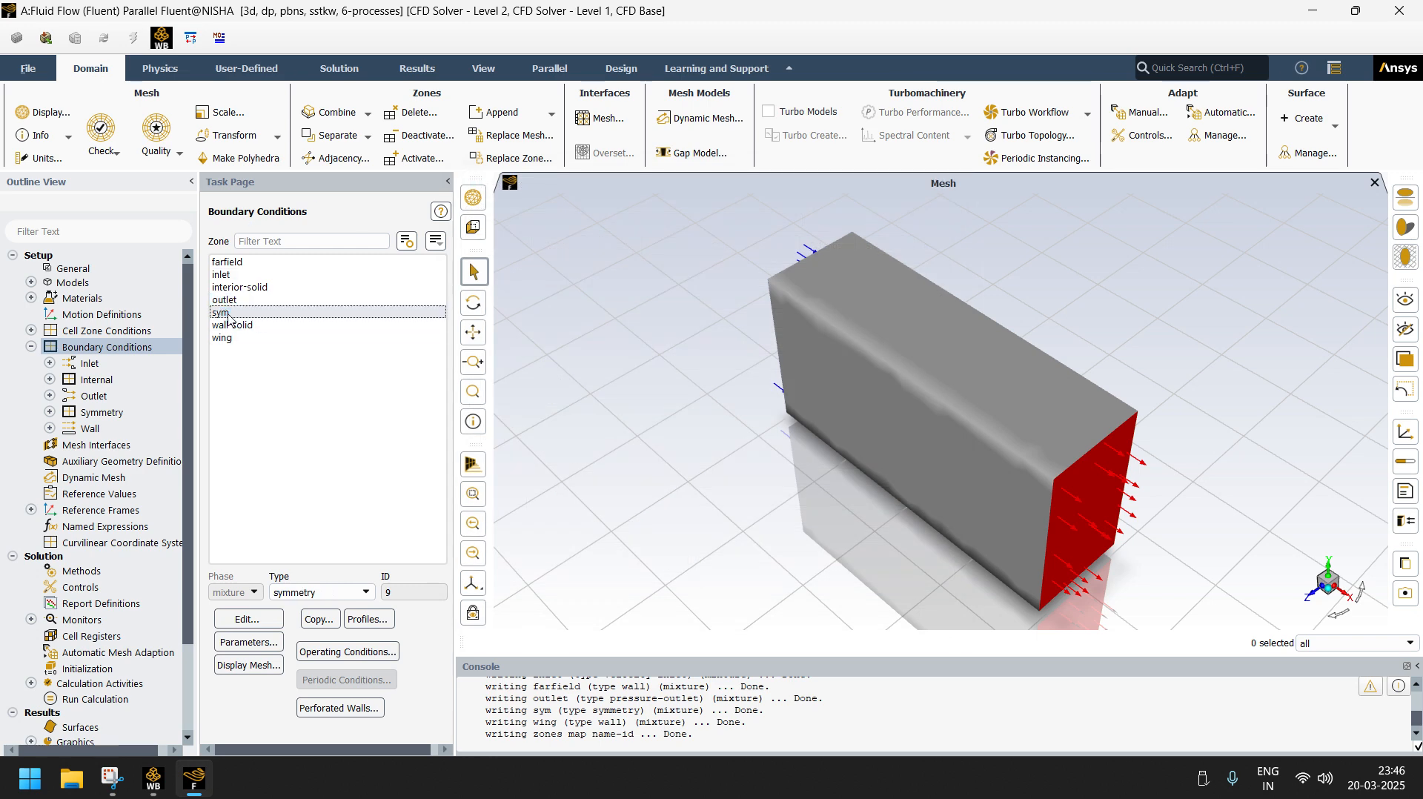
left_click(225, 337)
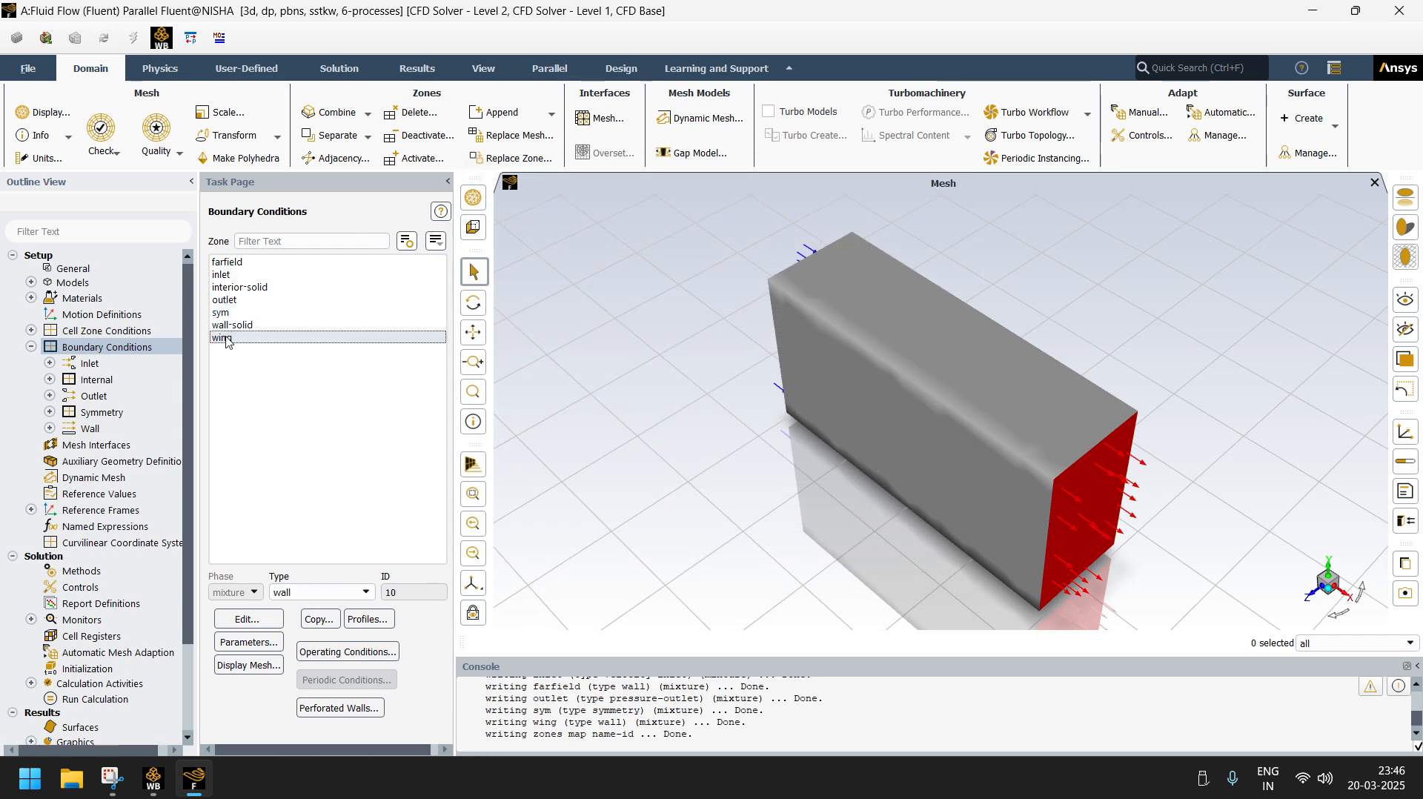
left_click(243, 275)
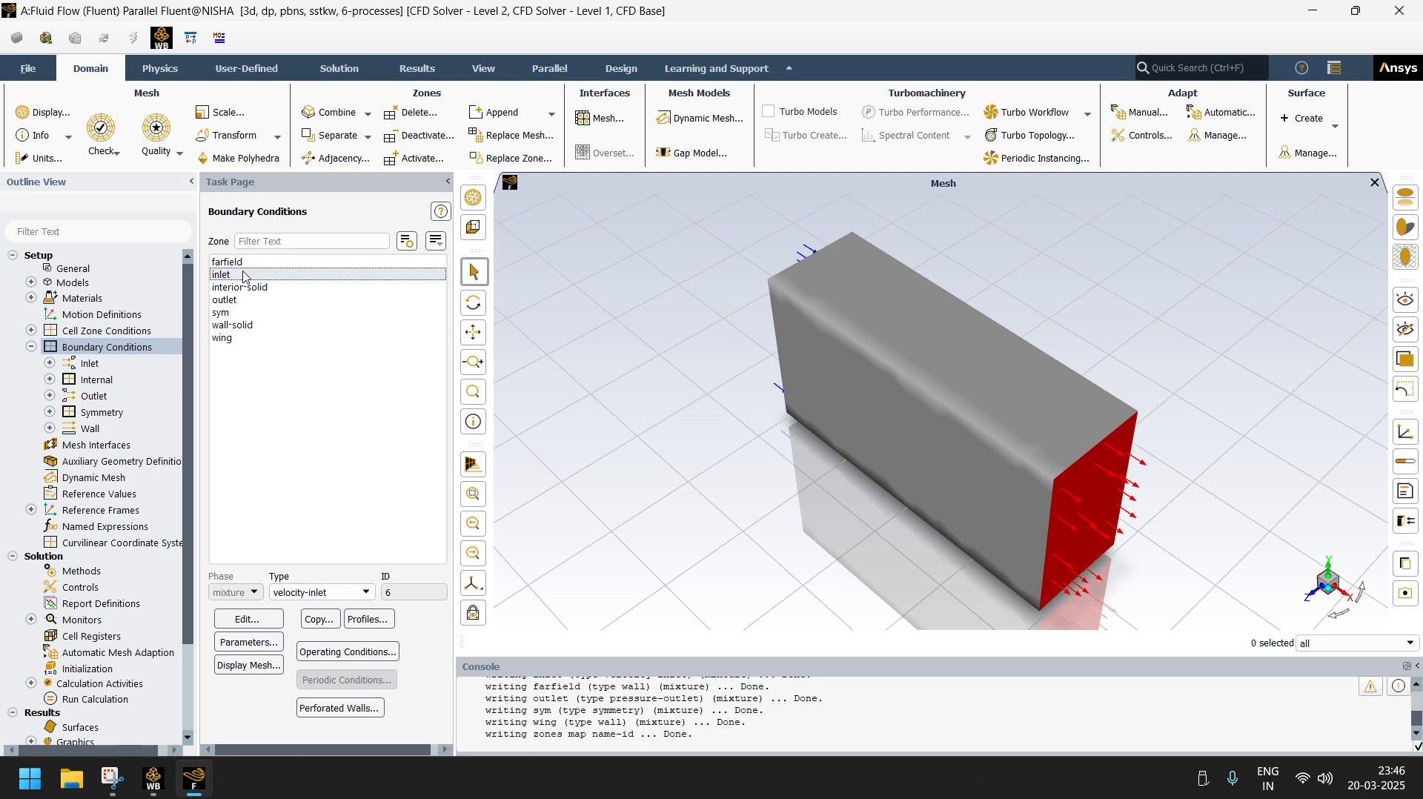
left_click(239, 262)
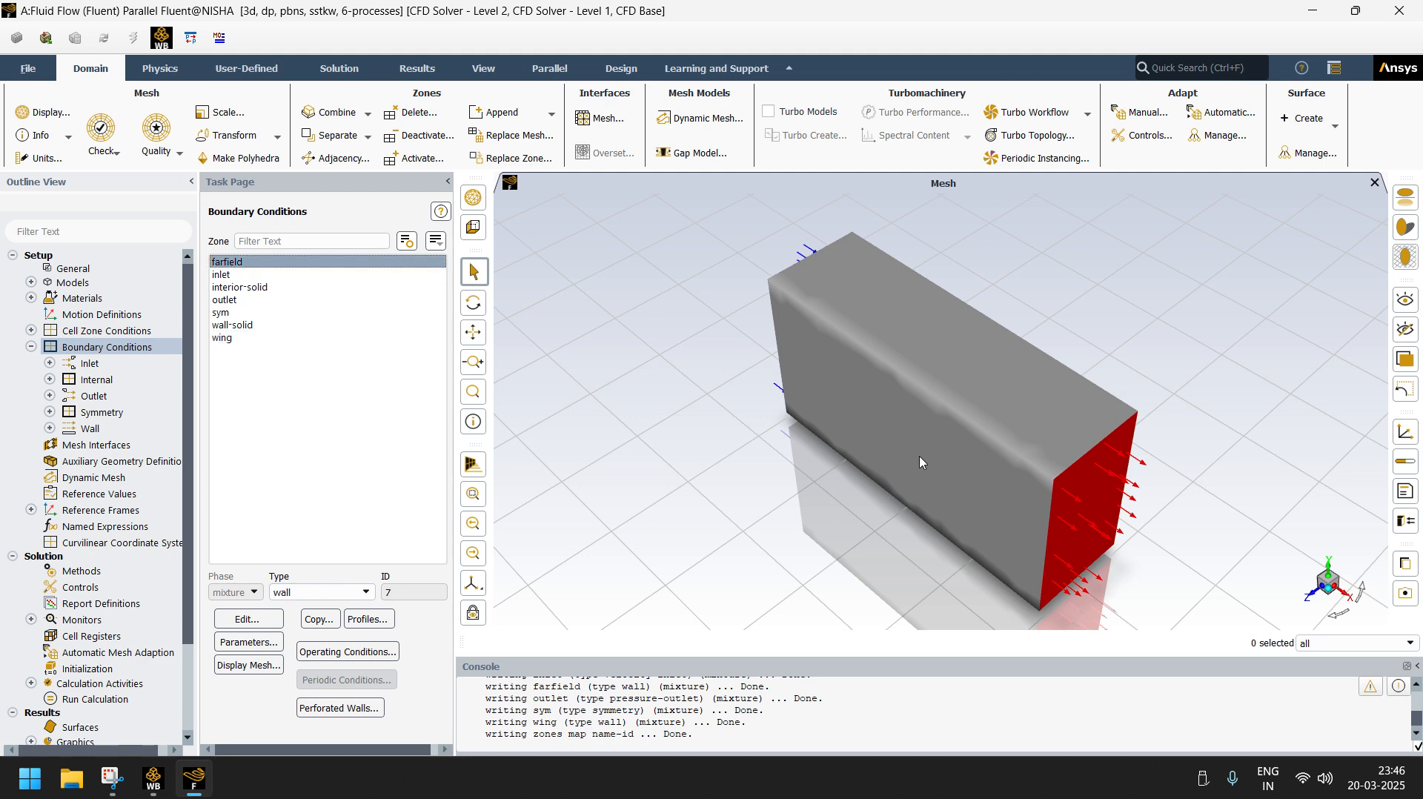
- Compute the reference values from the inlet zone
left_click(30, 346)
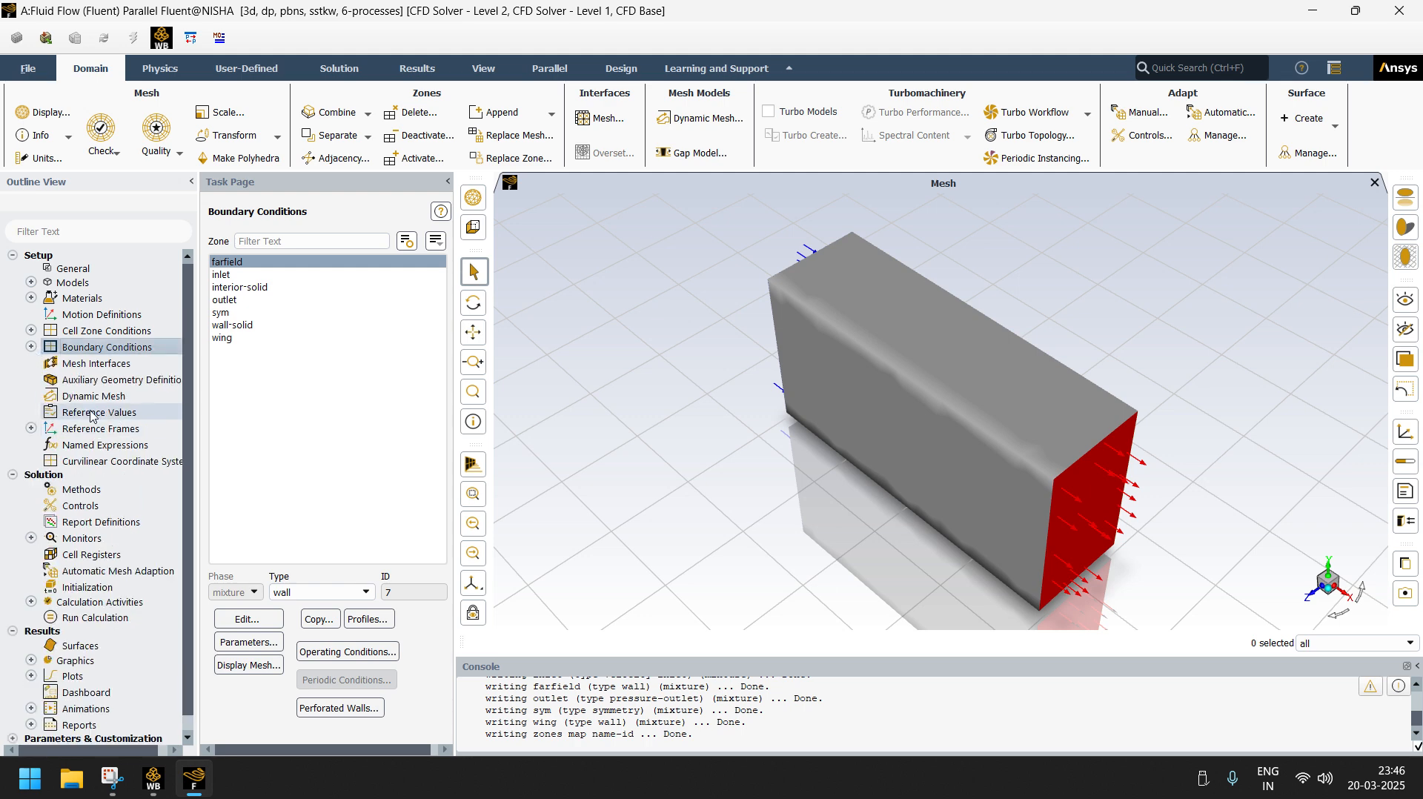
left_click(93, 414)
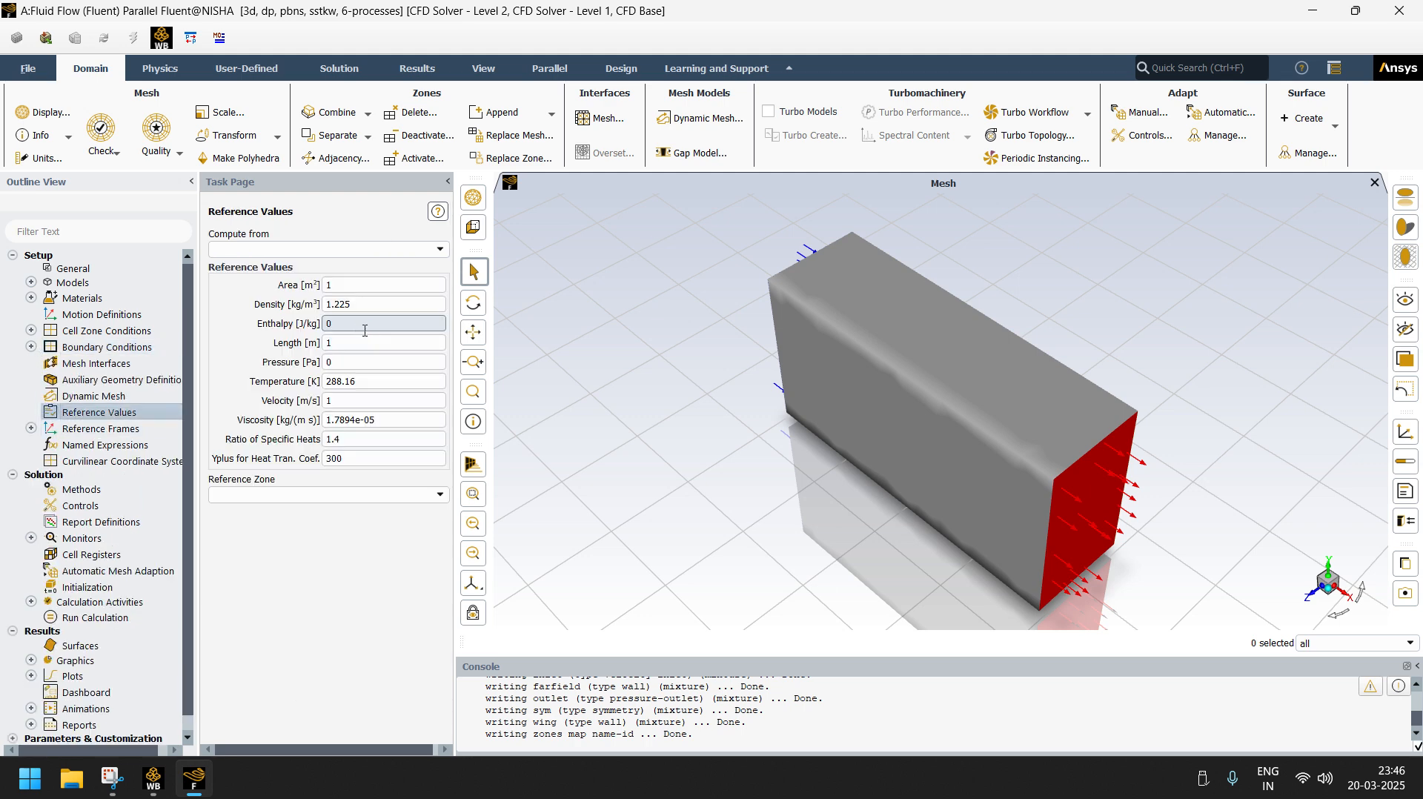
left_click(440, 250)
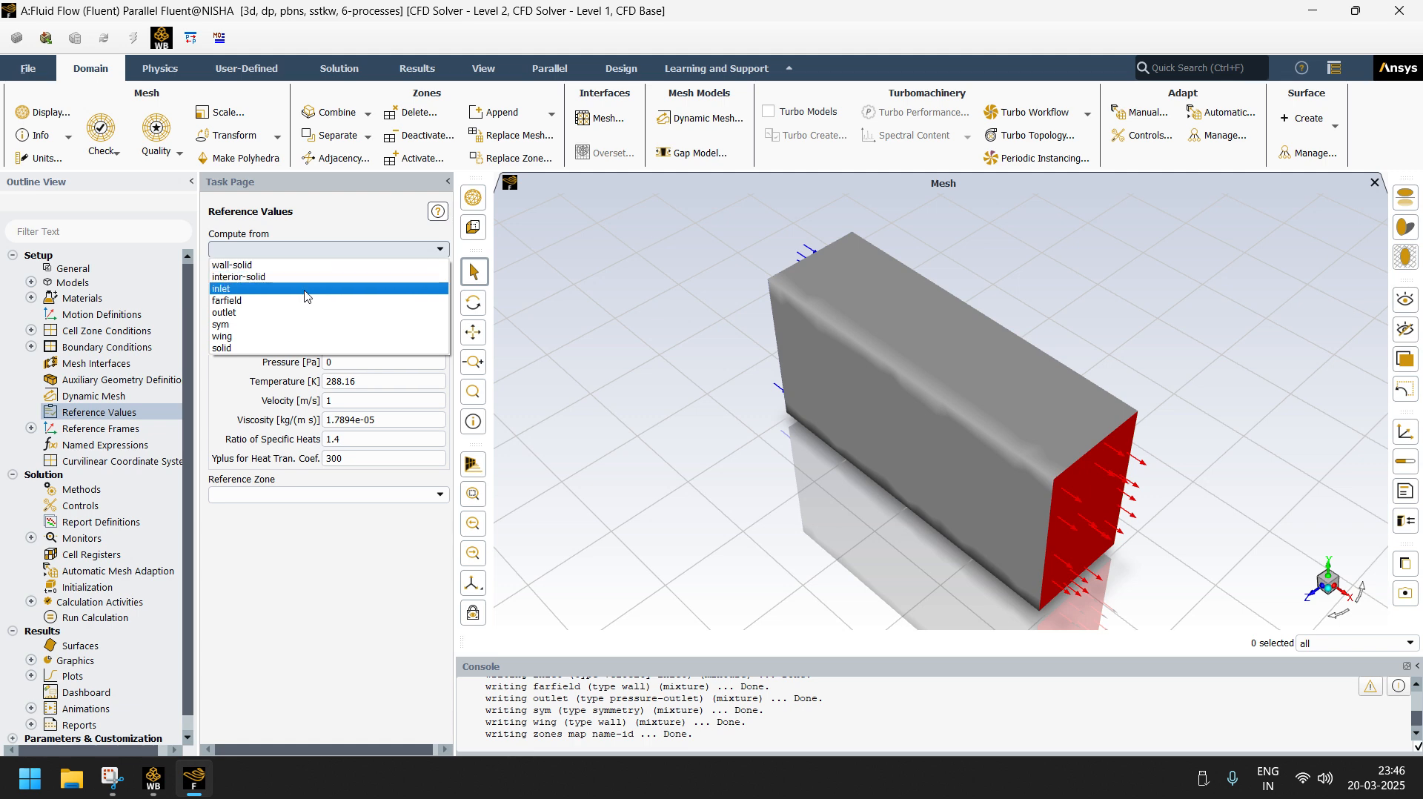
left_click(306, 289)
- Set the reference length to 0.15 m
left_click(335, 342)
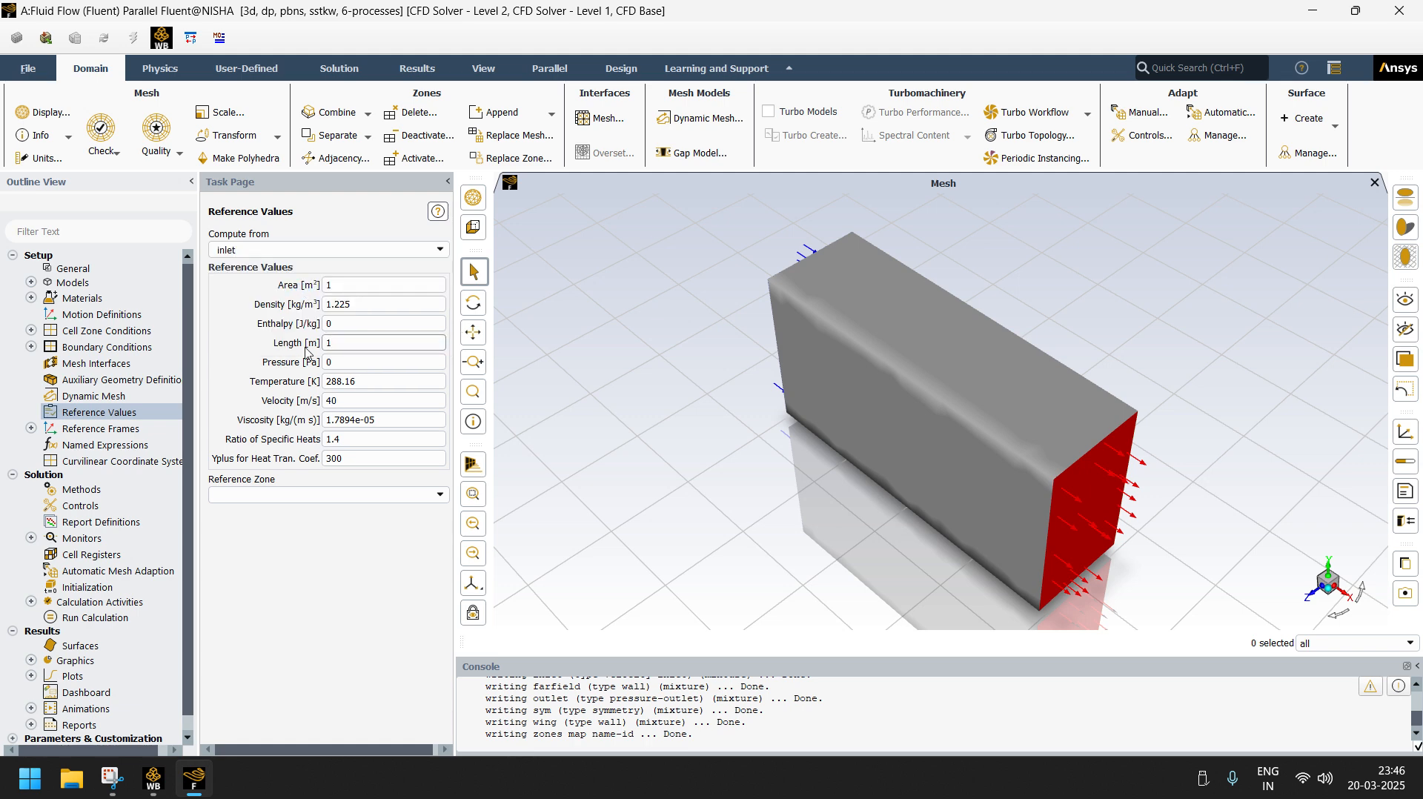
type("0.1")
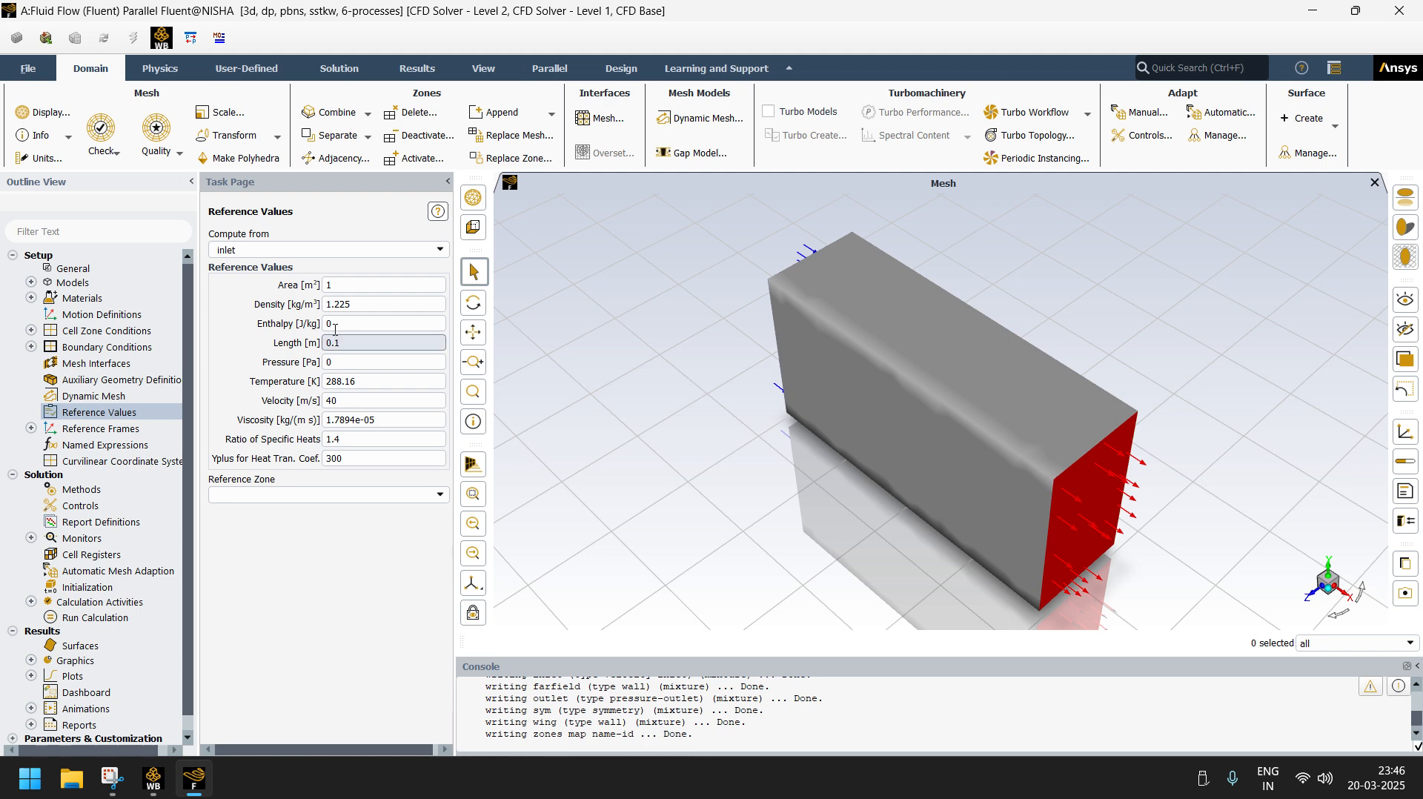
left_click(333, 285)
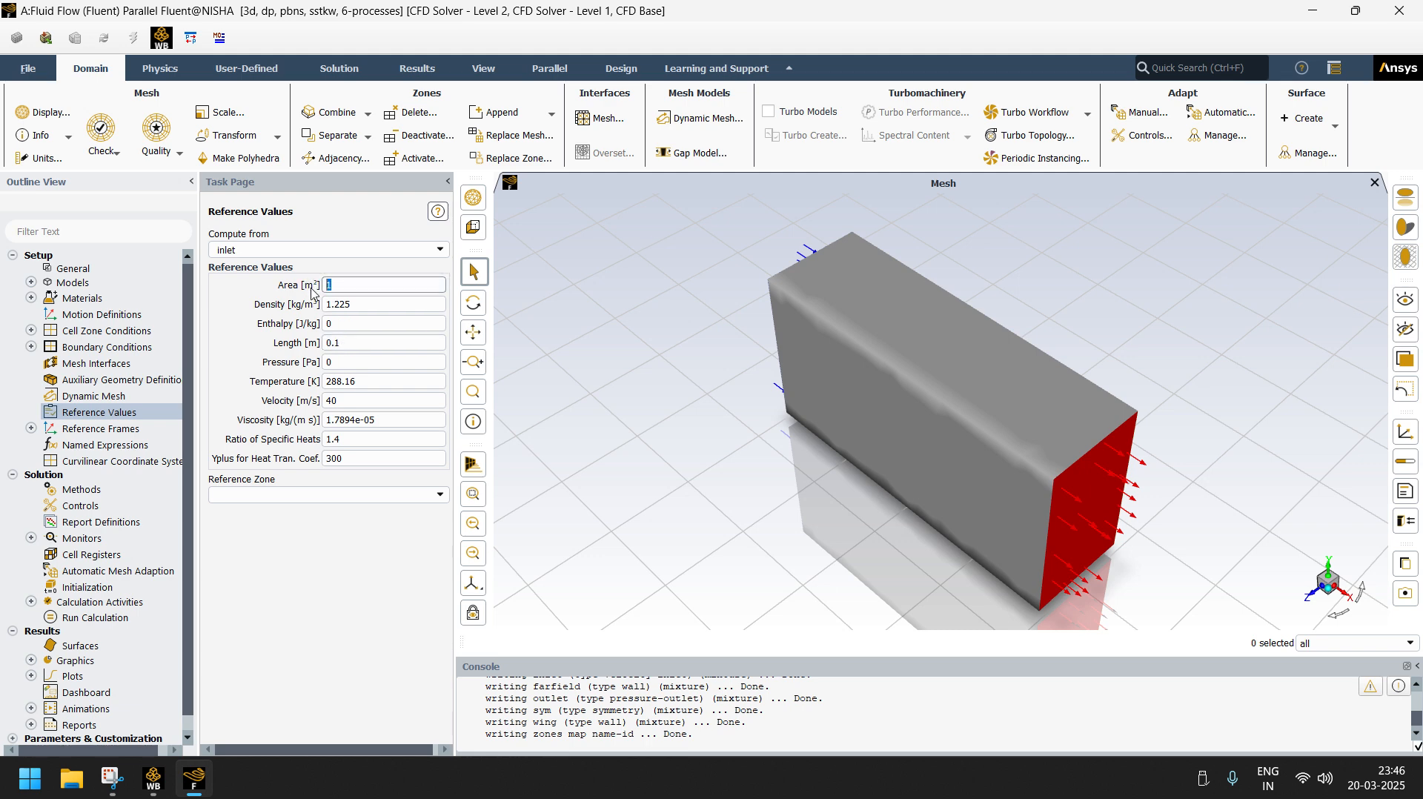
left_click(375, 341)
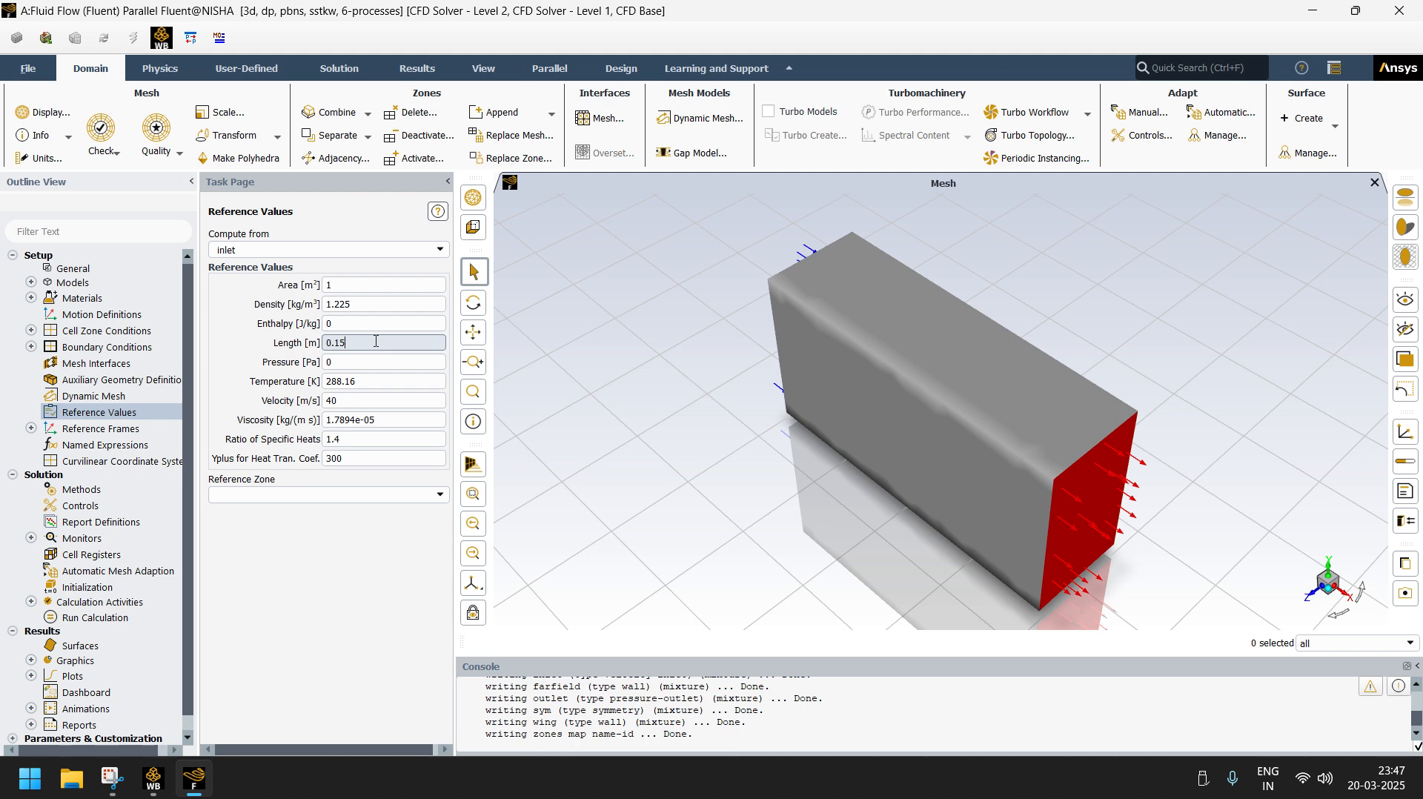
- Set the reference area to 0.015 m²
left_click(344, 286)
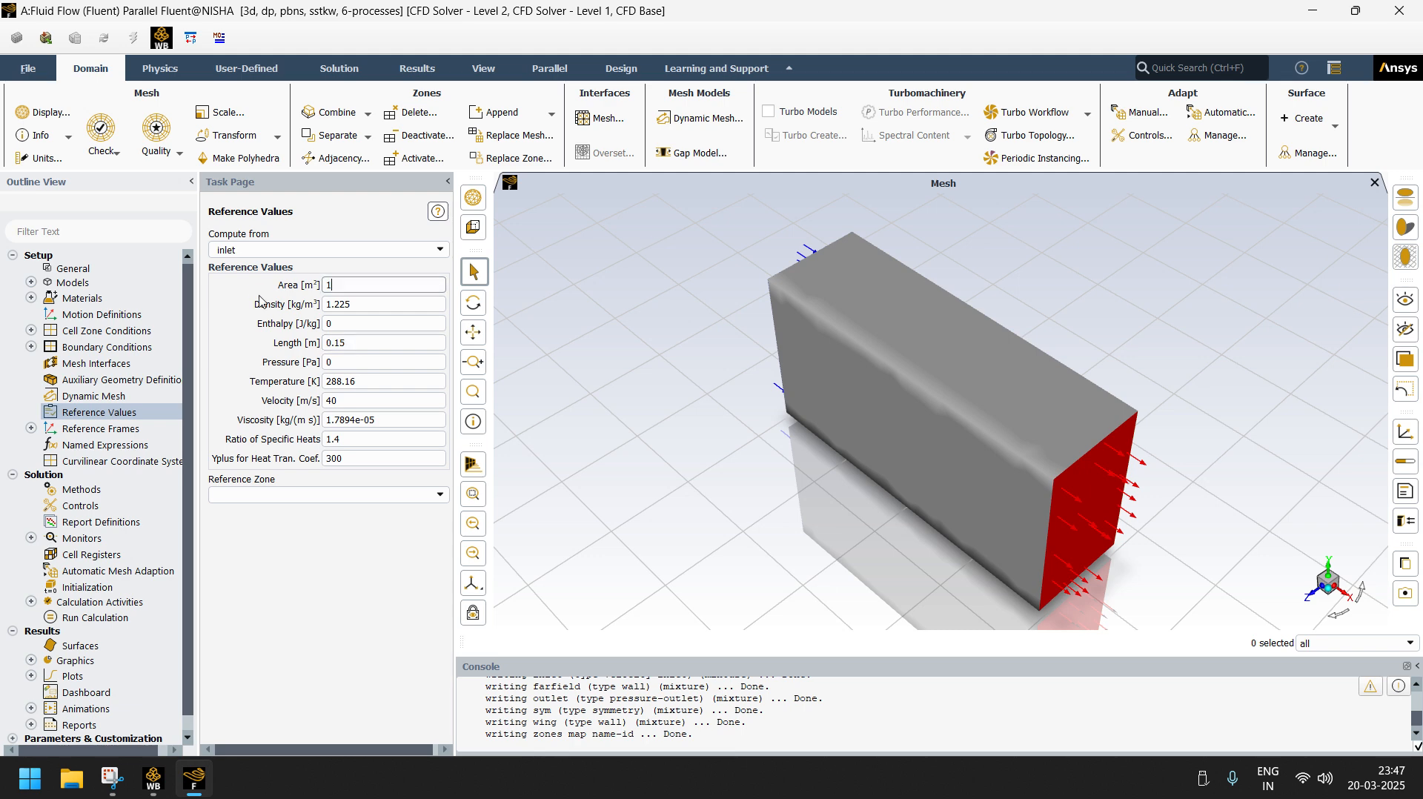
key("BackSpace")
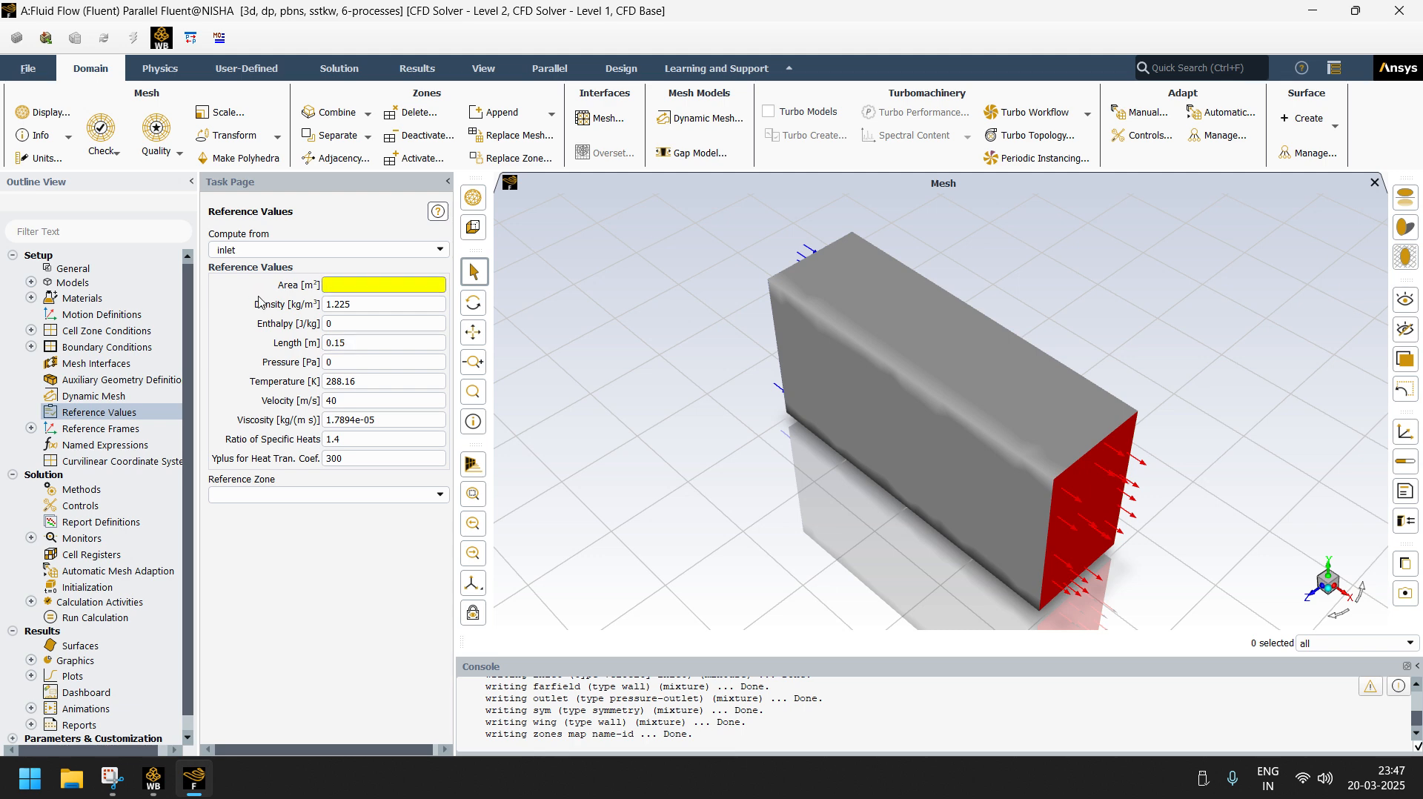
type("0.")
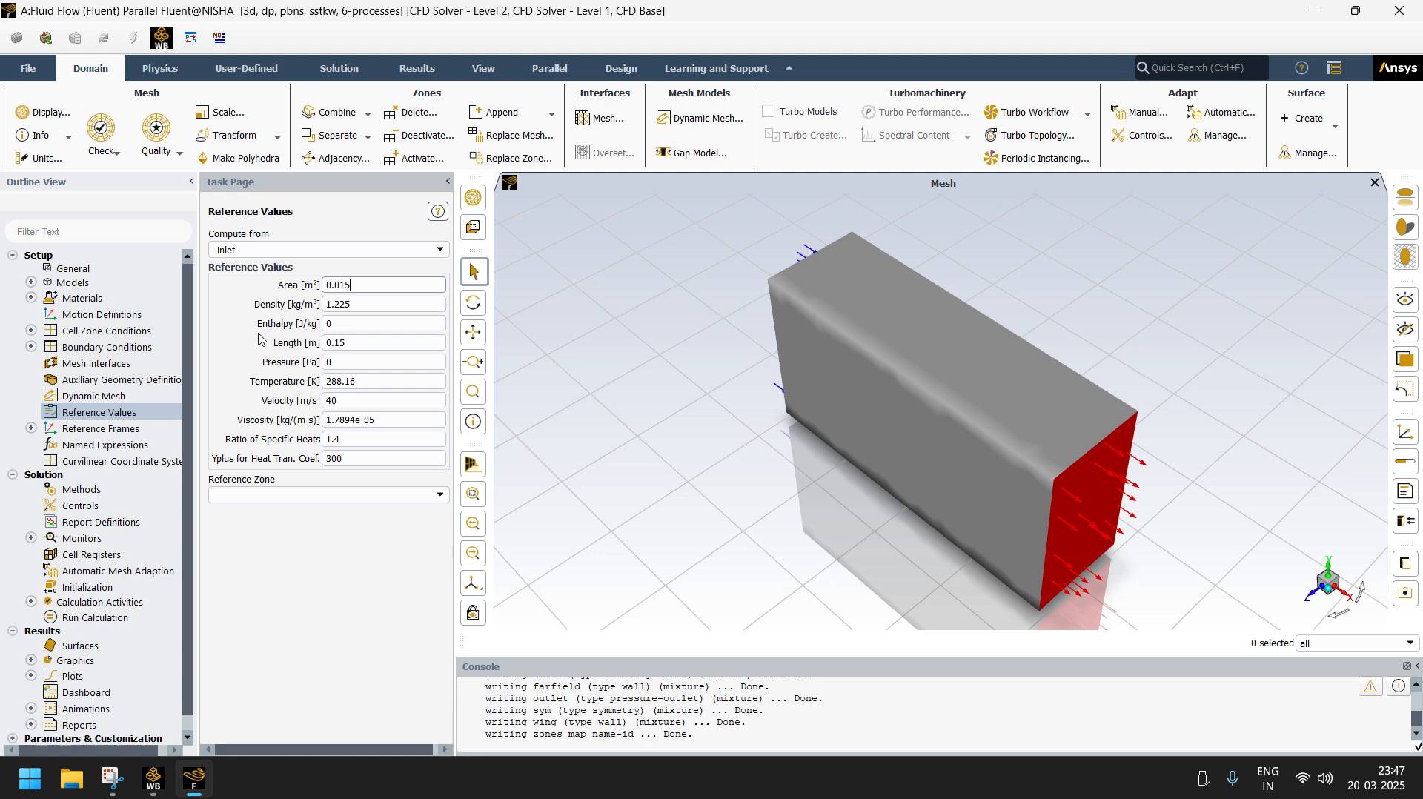
type("015")
key("Return")
- Review the solution methods and the absolute convergence criteria of the residual monitors
left_click(80, 490)
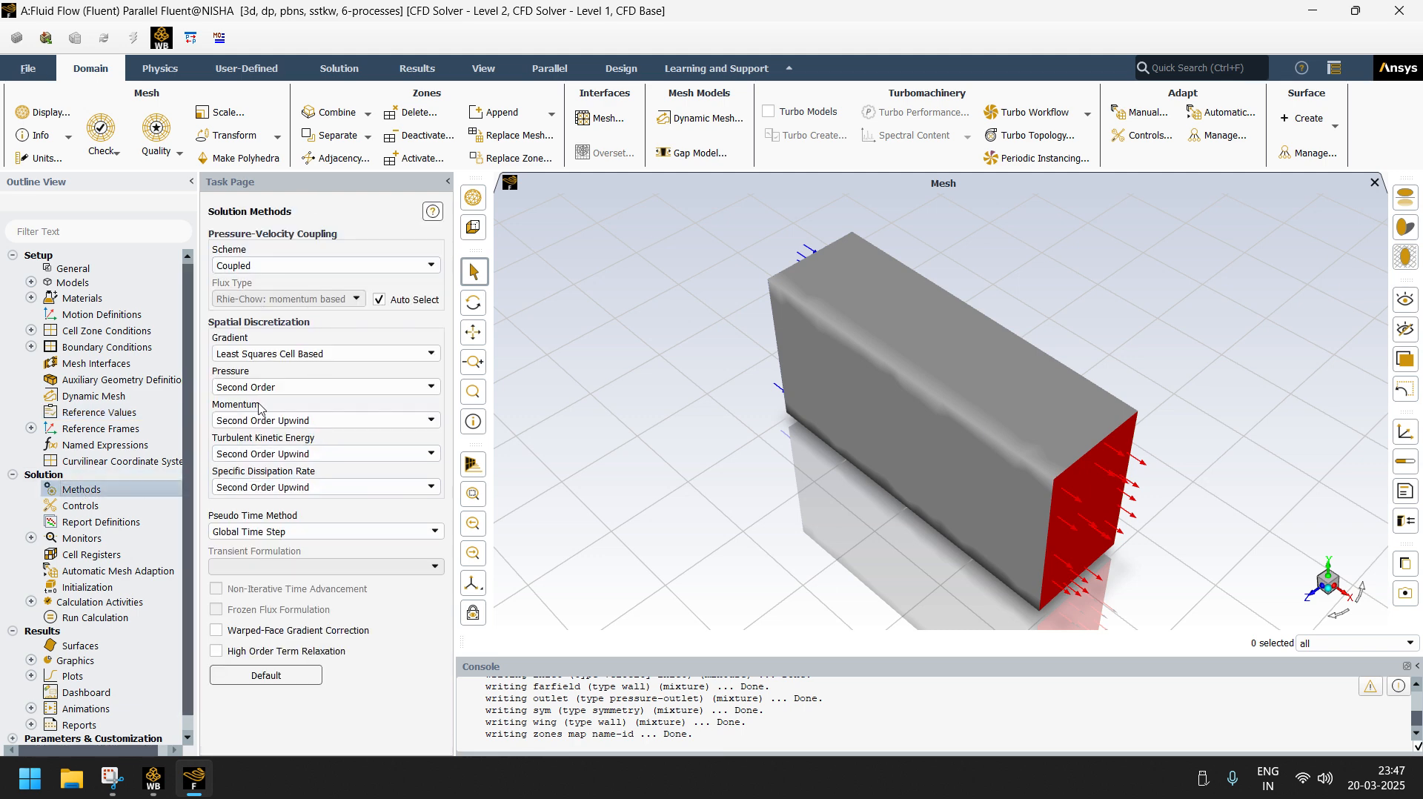
double_click(80, 539)
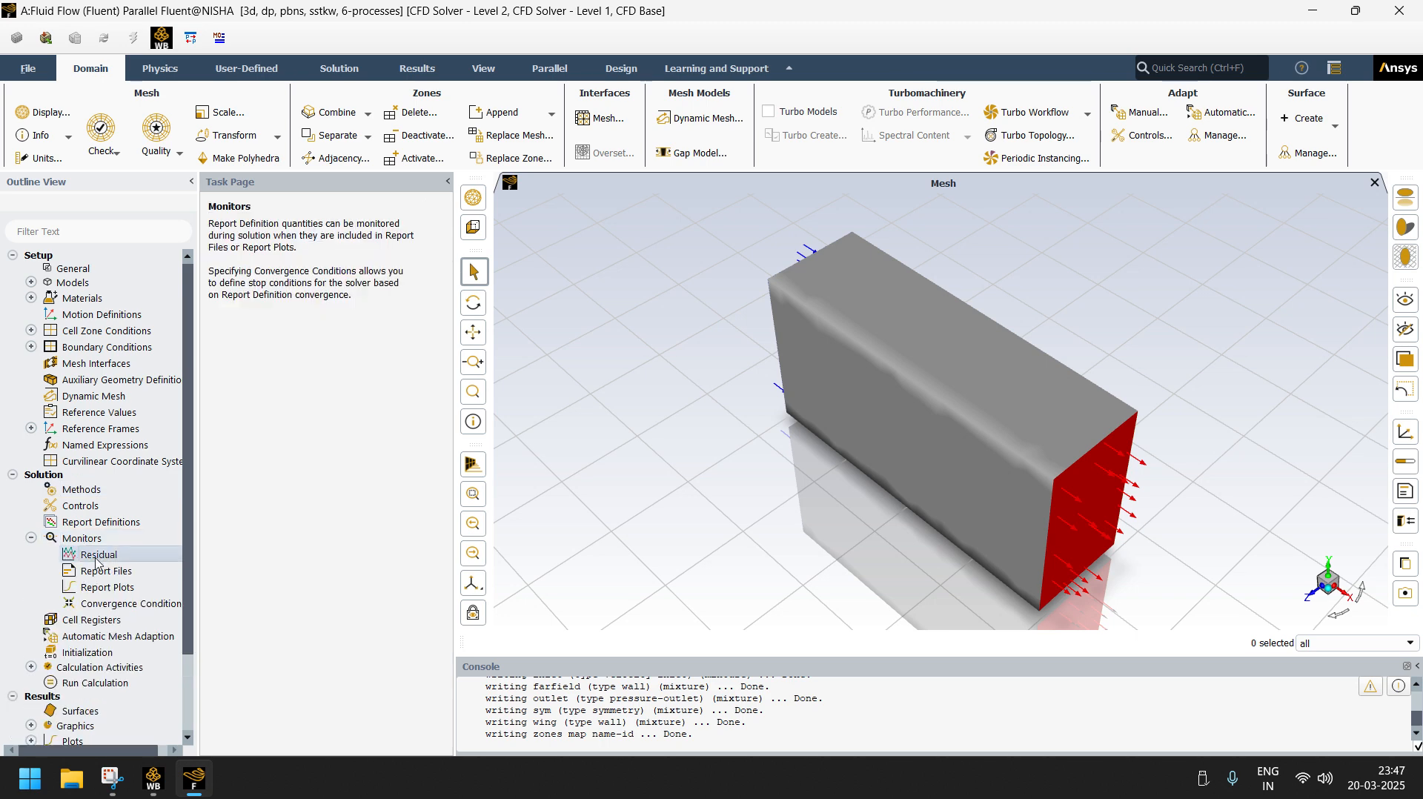
double_click(99, 556)
left_click_drag(585, 398, 564, 308)
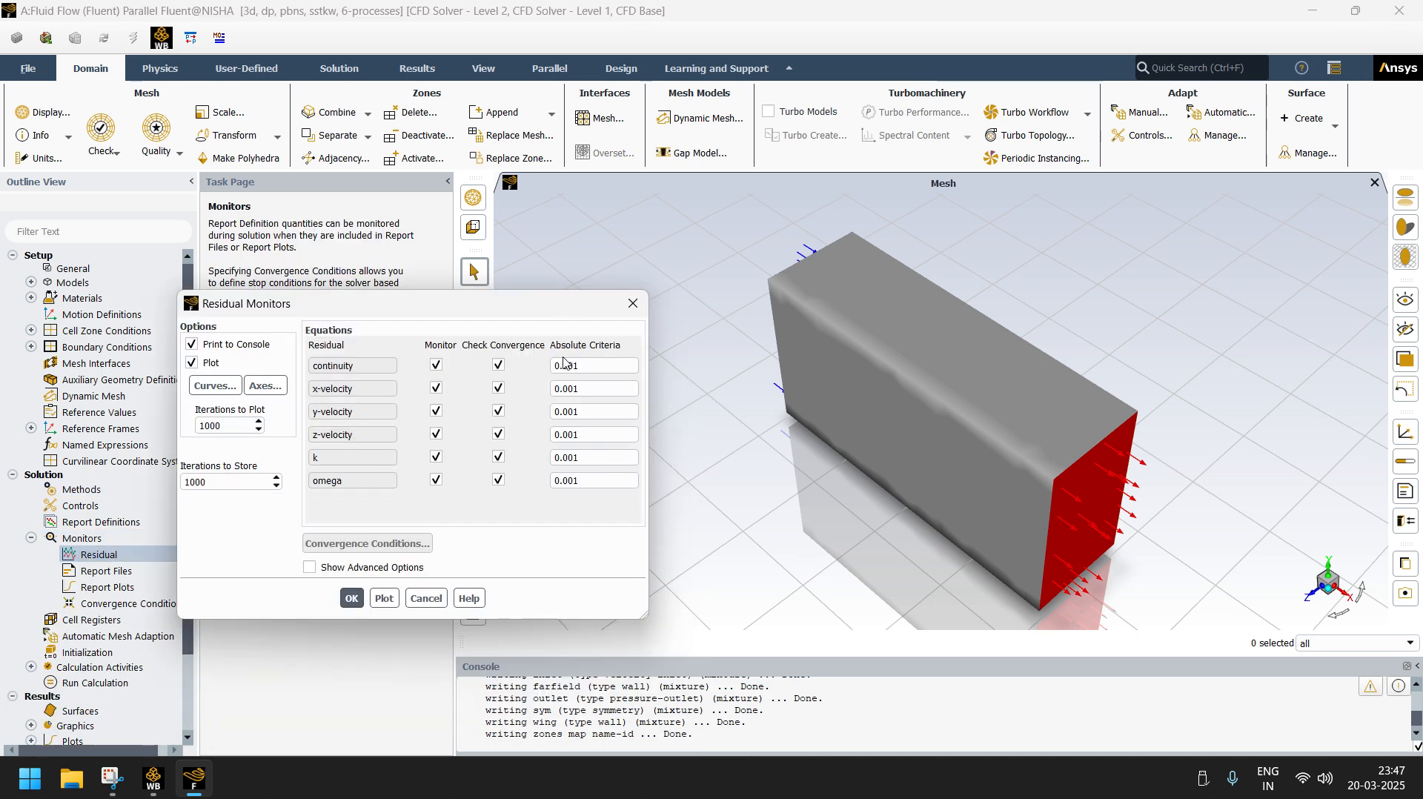
left_click(560, 369)
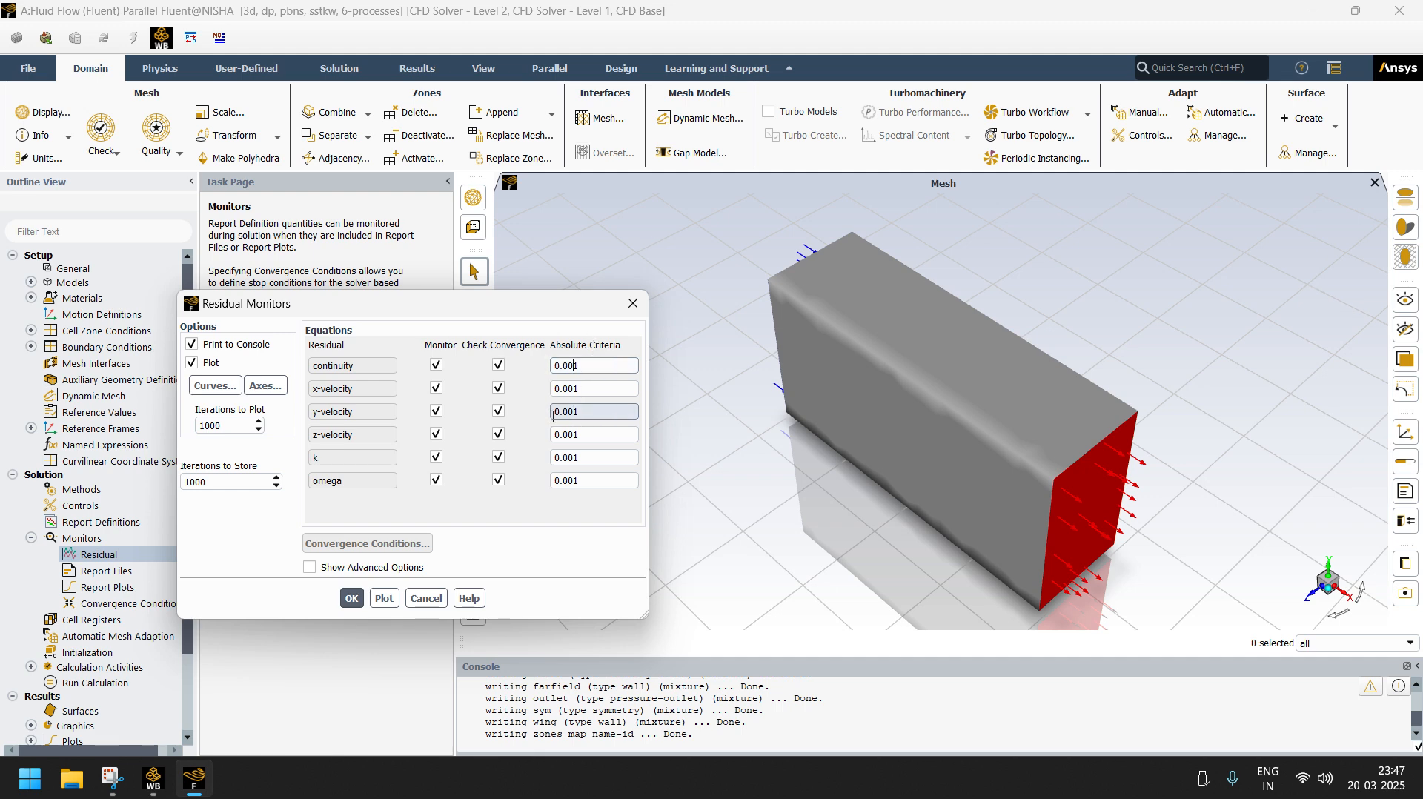
left_click(352, 598)
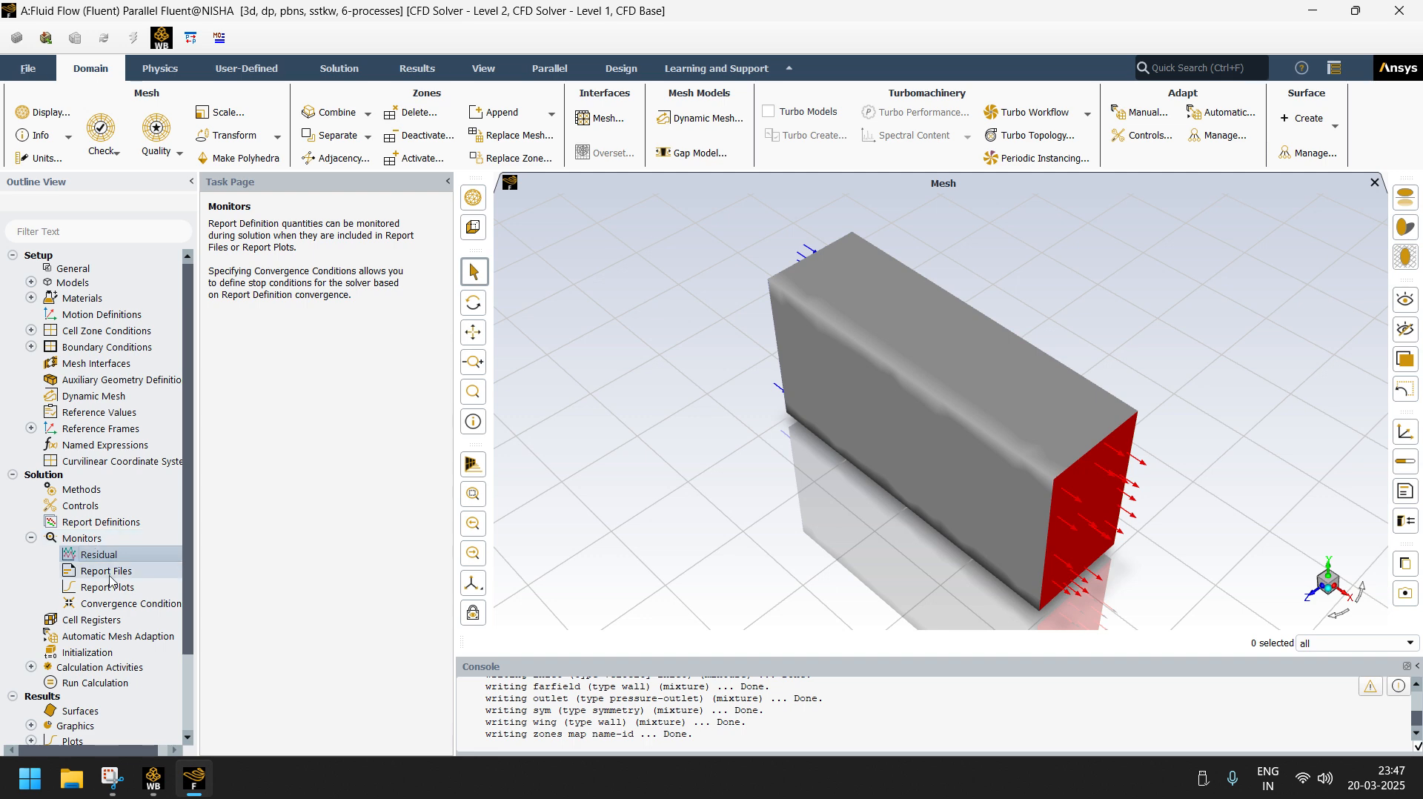
- Start a new report file and create a drag coefficient report named cd for the wing zone, printed to the console
double_click(106, 573)
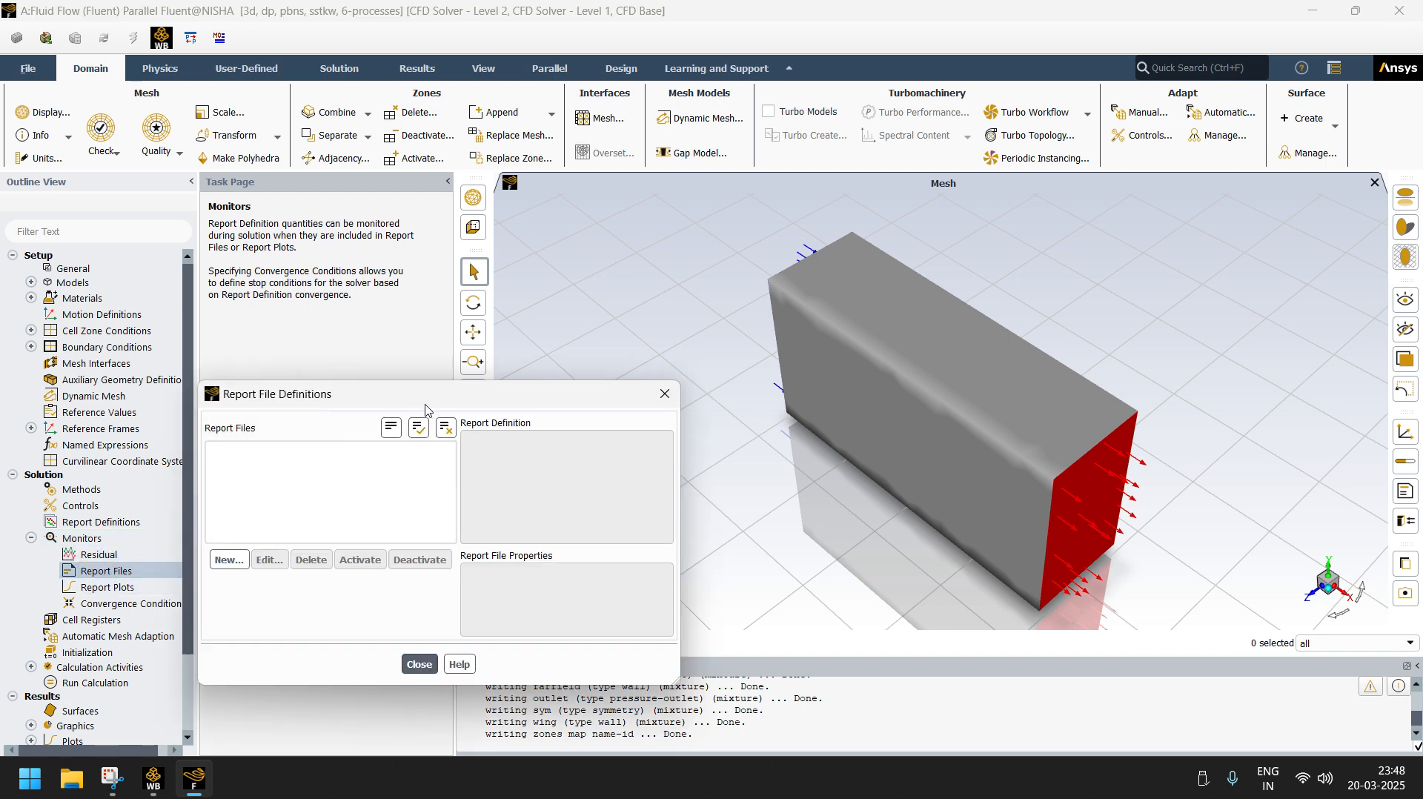
left_click_drag(426, 397, 300, 315)
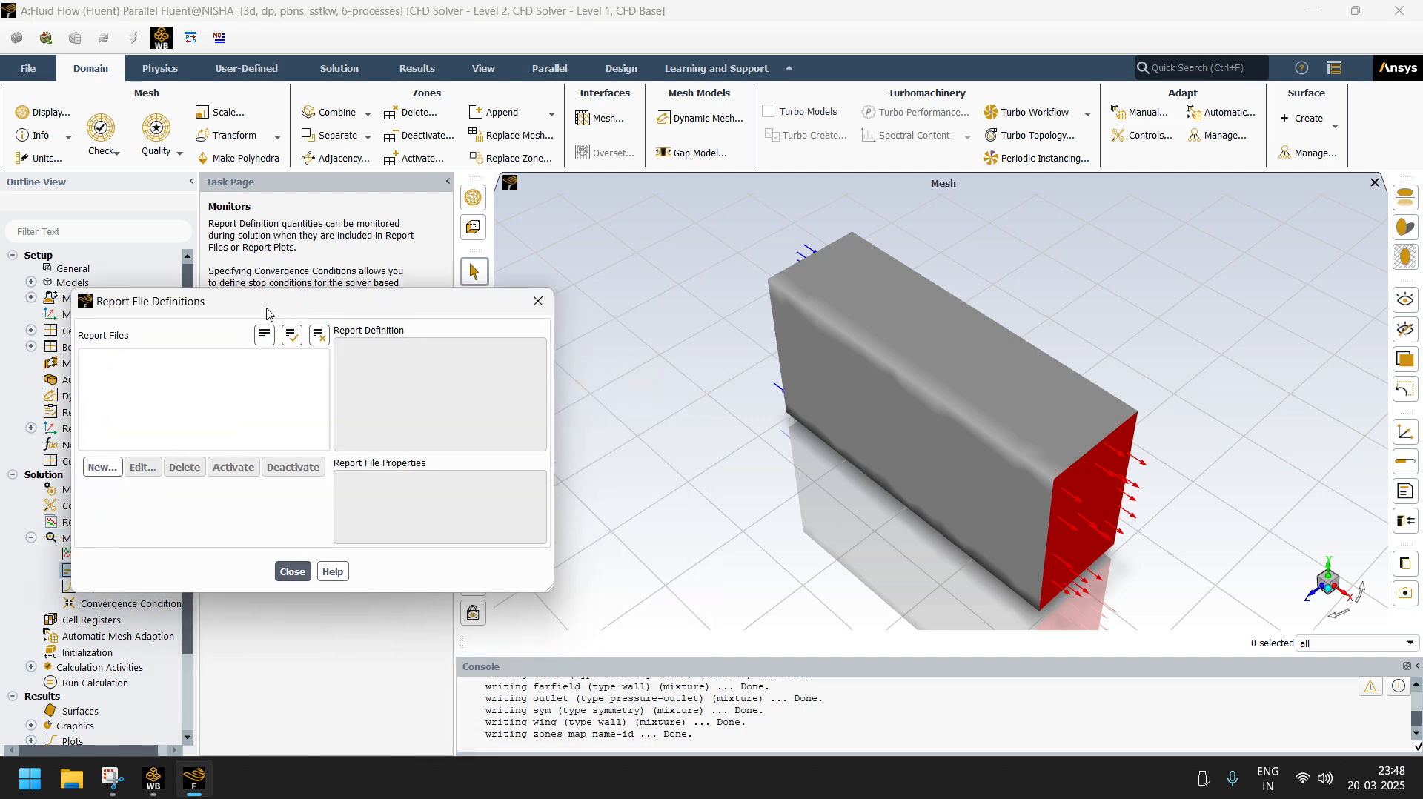
left_click(104, 468)
left_click(810, 425)
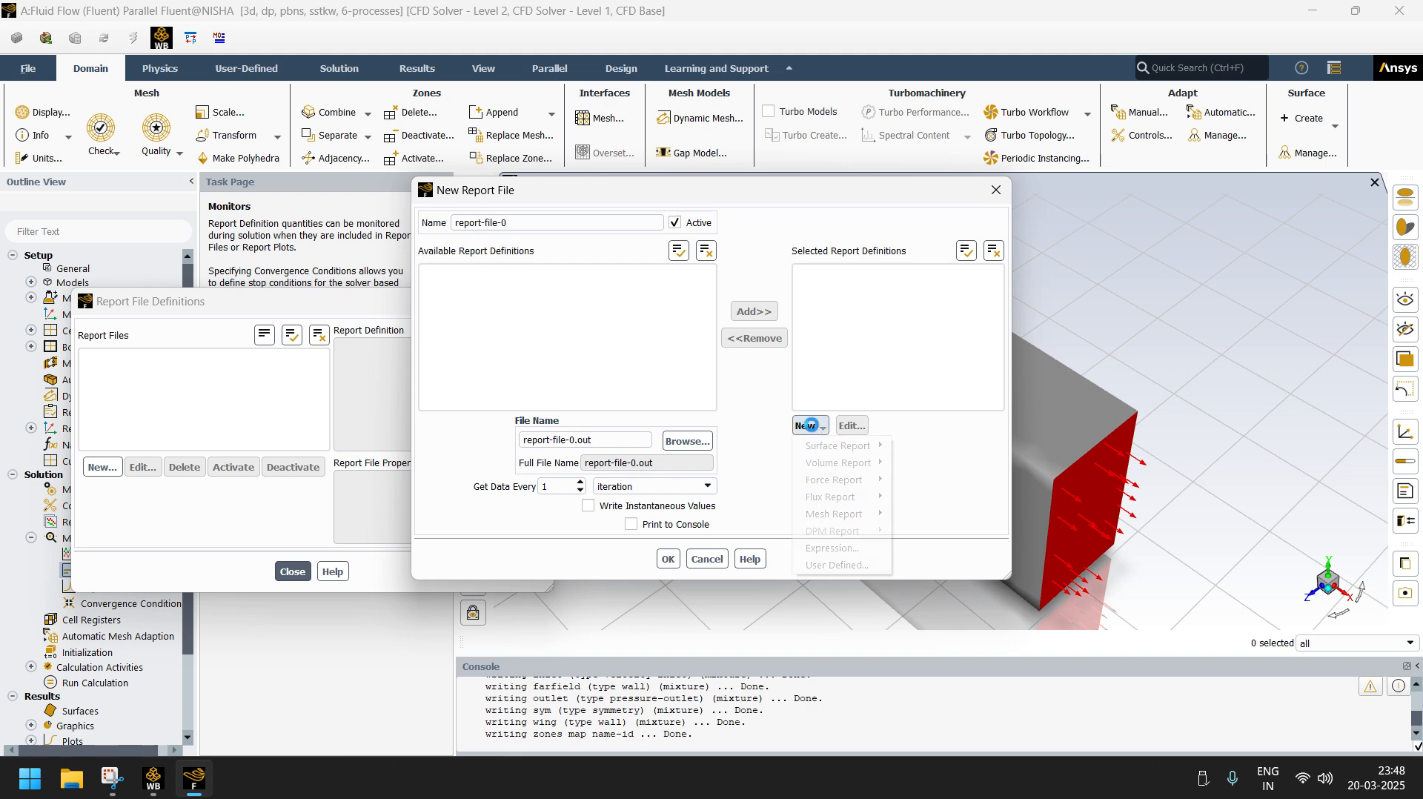
mouse_move(866, 485)
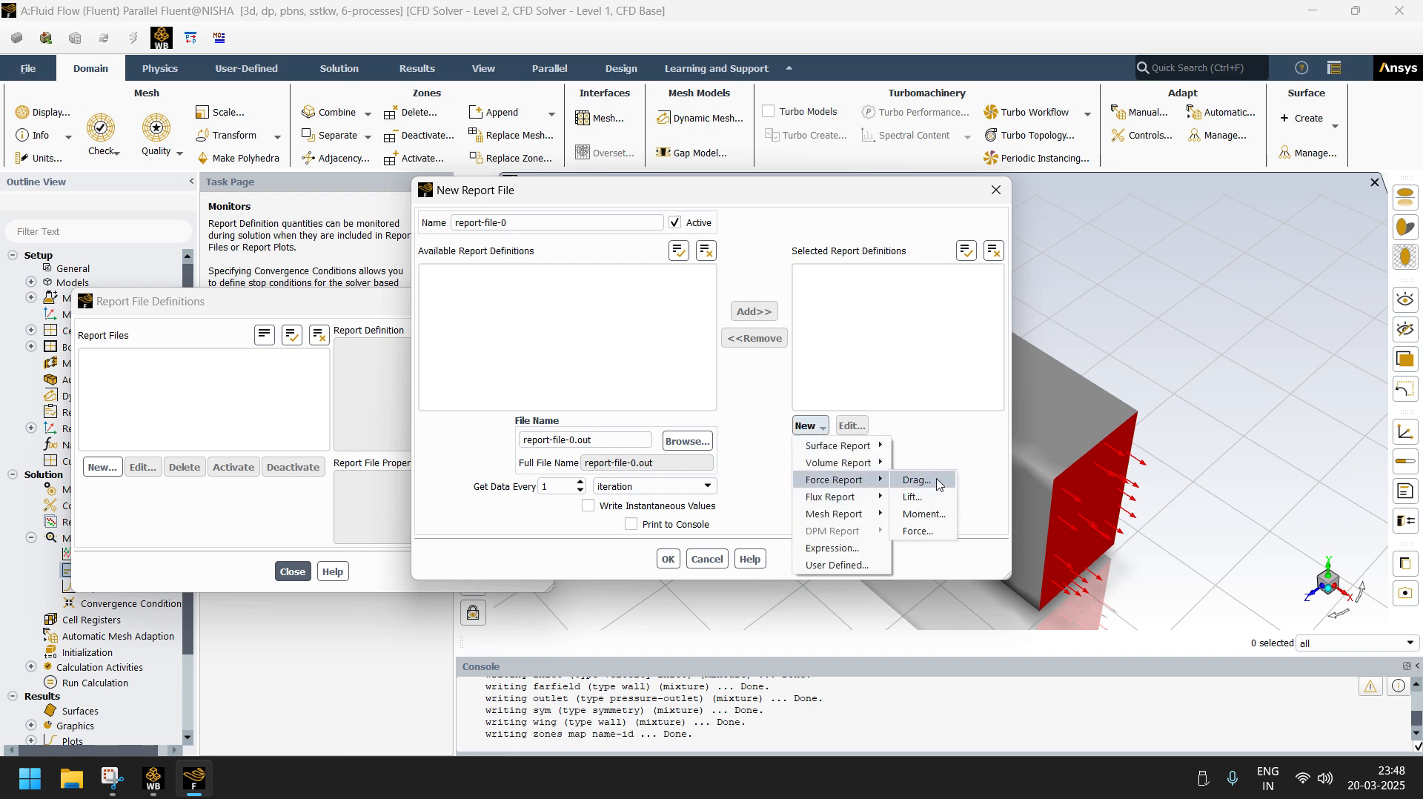
left_click(918, 480)
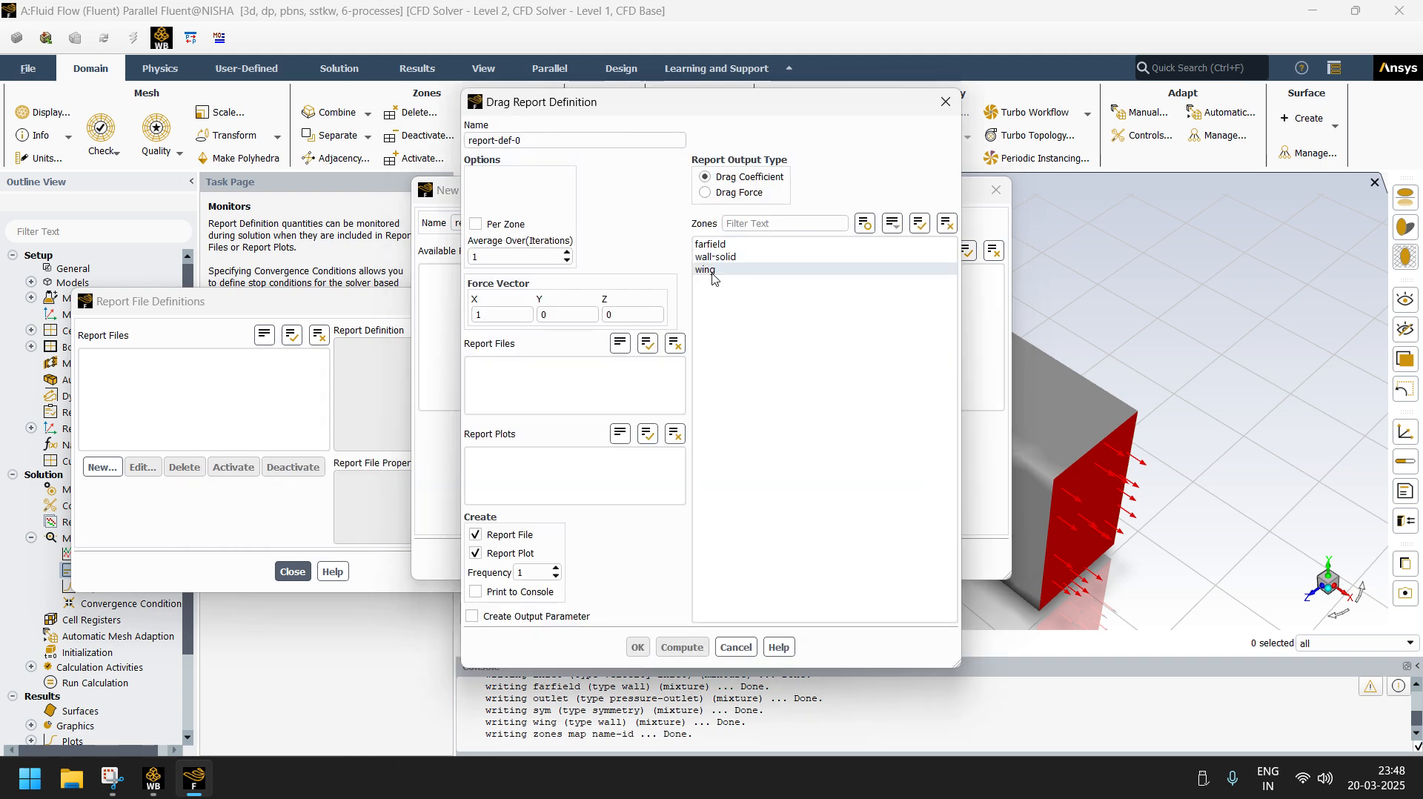
left_click(713, 271)
left_click(528, 140)
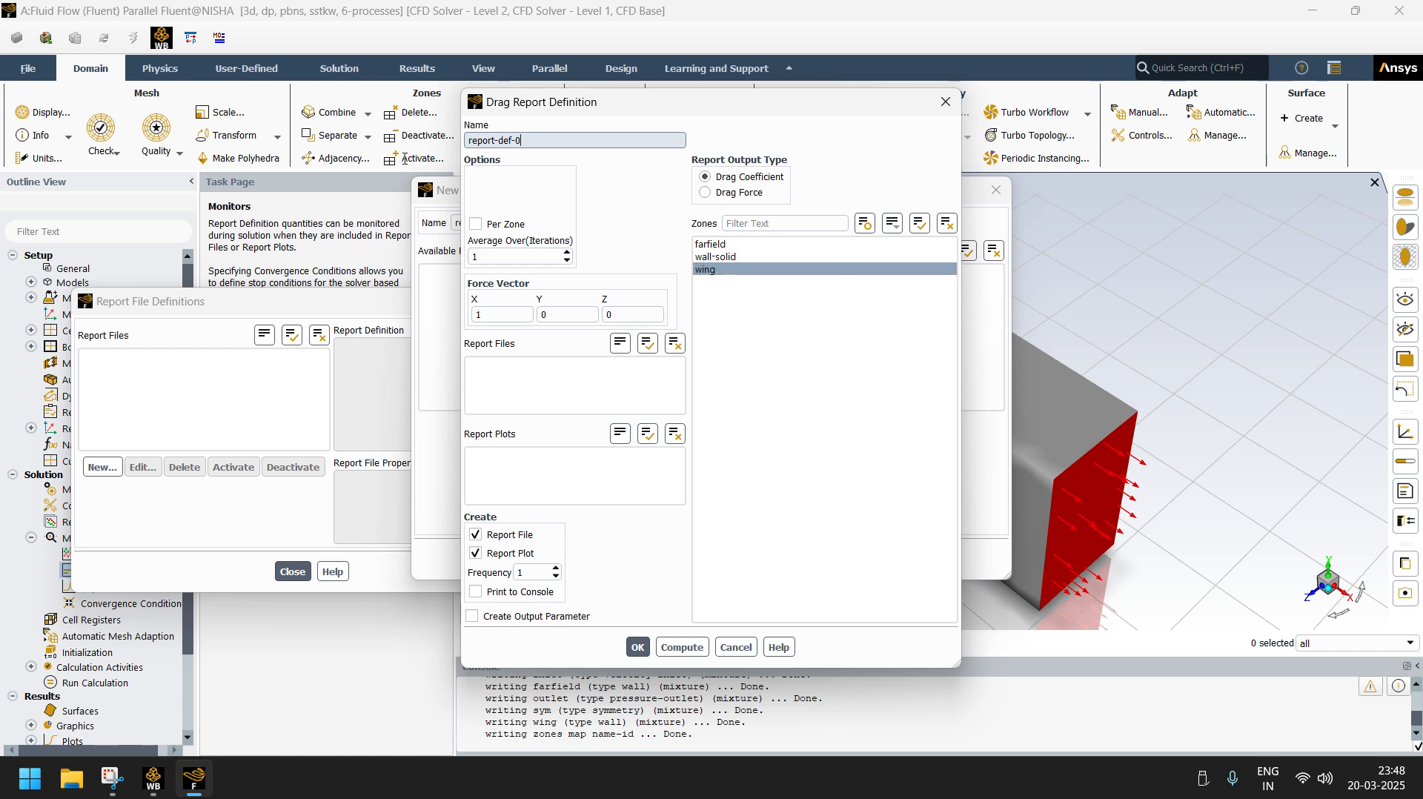
left_click_drag(462, 151, 473, 147)
type("cd")
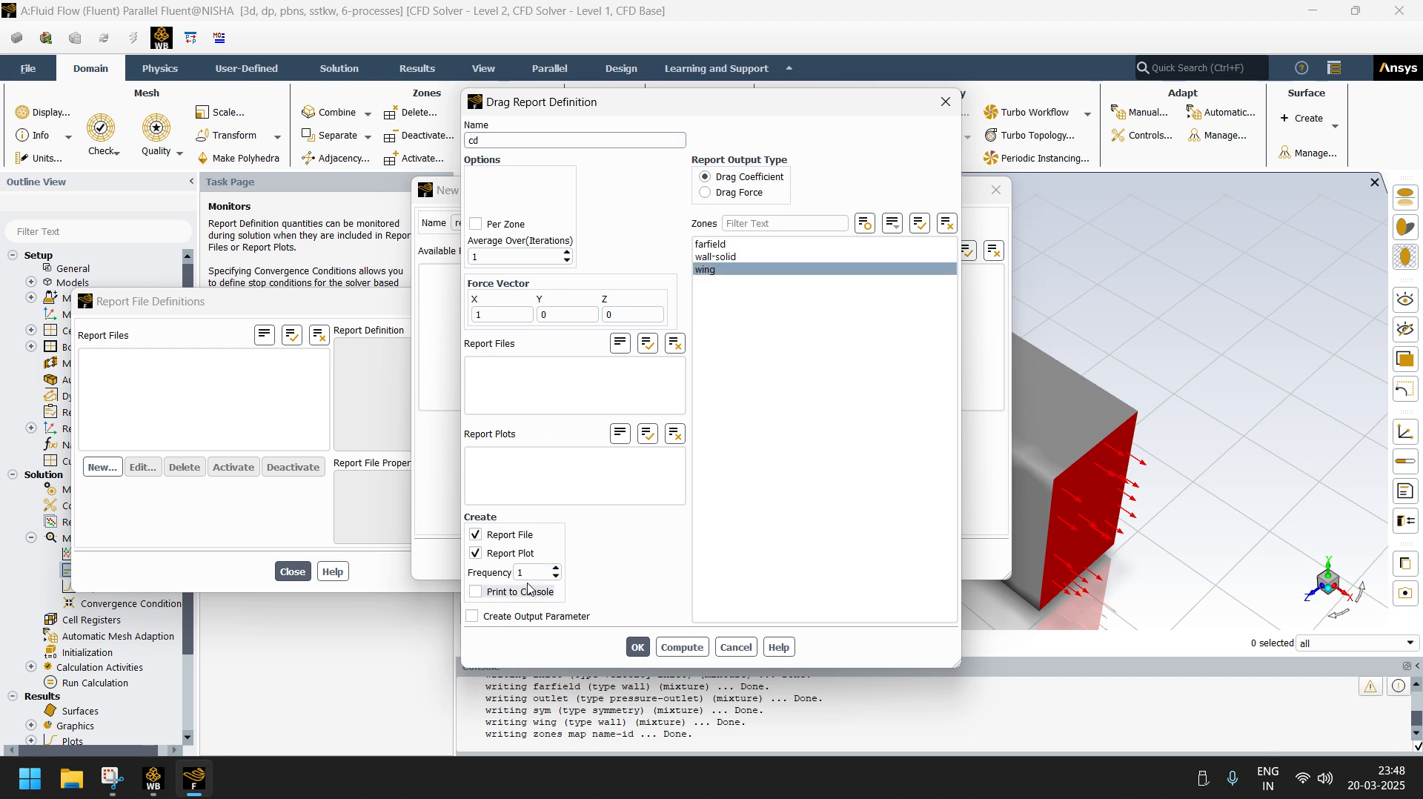
left_click(476, 593)
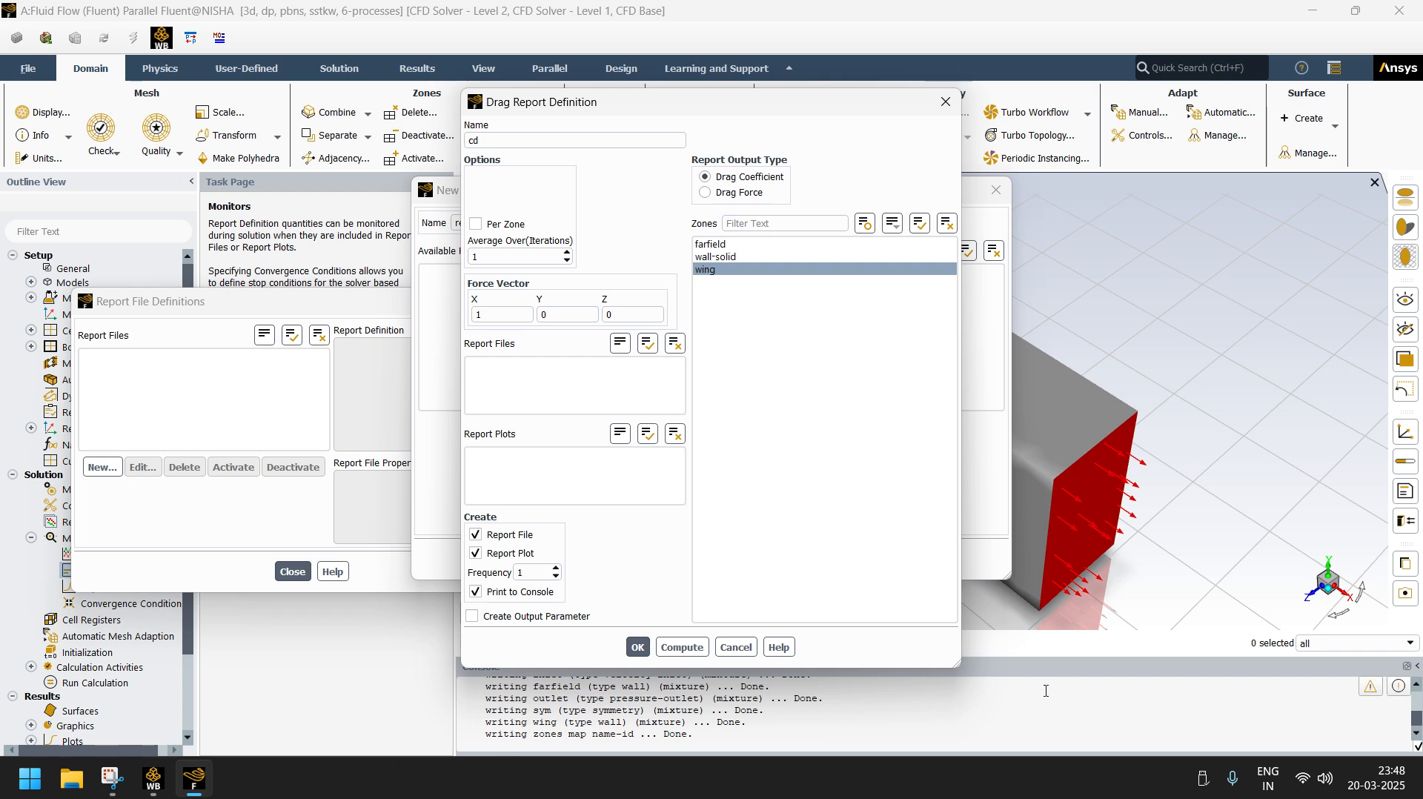
left_click(639, 648)
- Create a lift coefficient report named cl for the wing zone, with printing to the console enabled
left_click(808, 430)
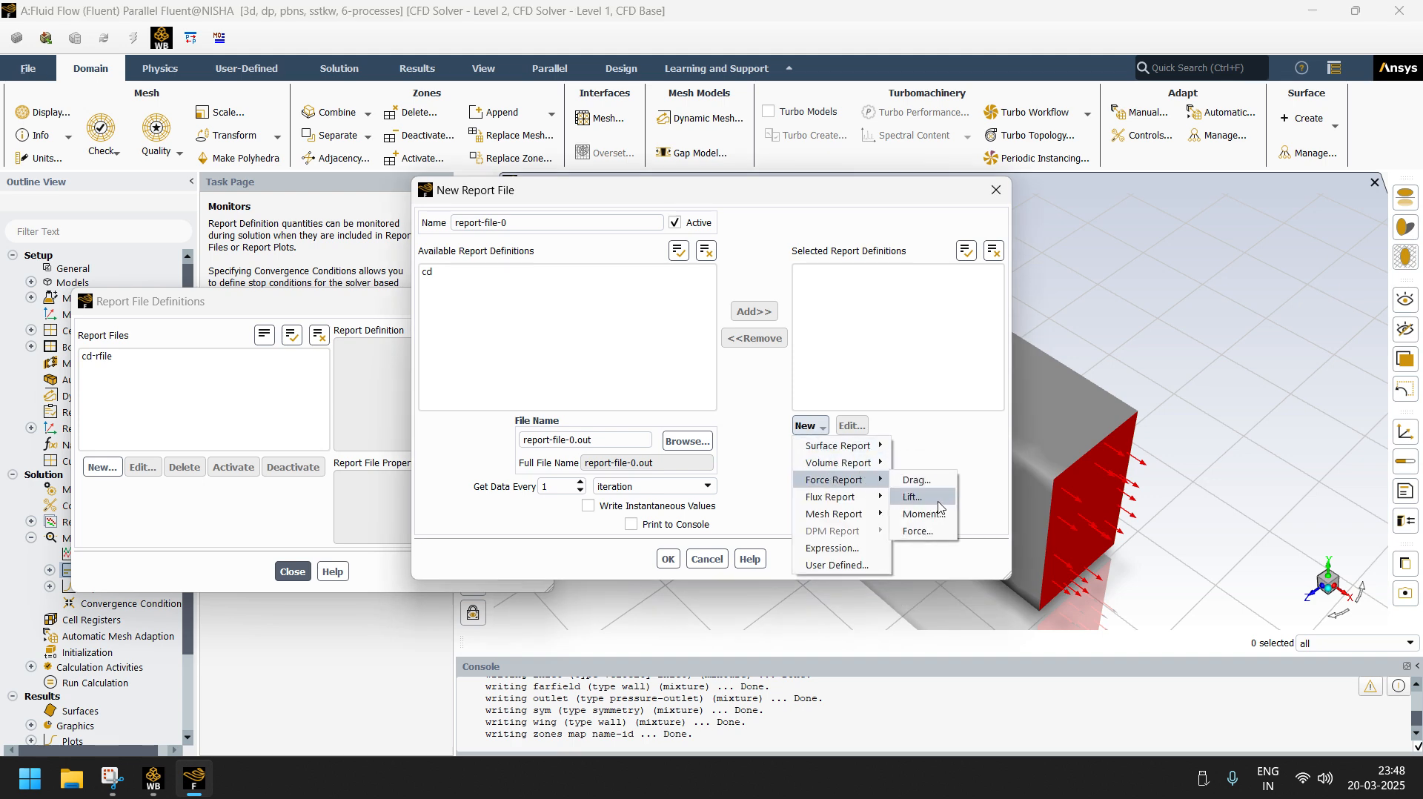
left_click(912, 497)
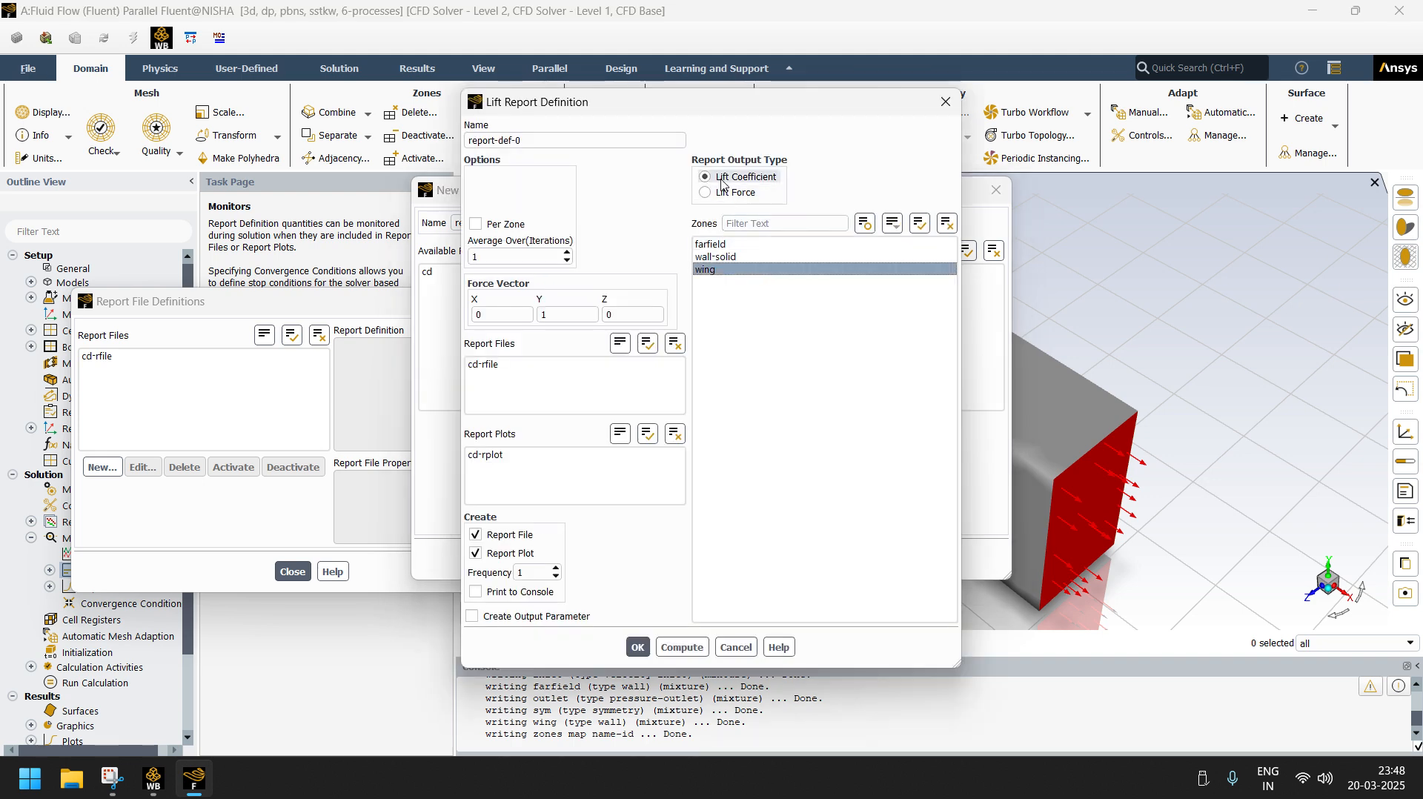
left_click_drag(527, 141, 460, 148)
type("c")
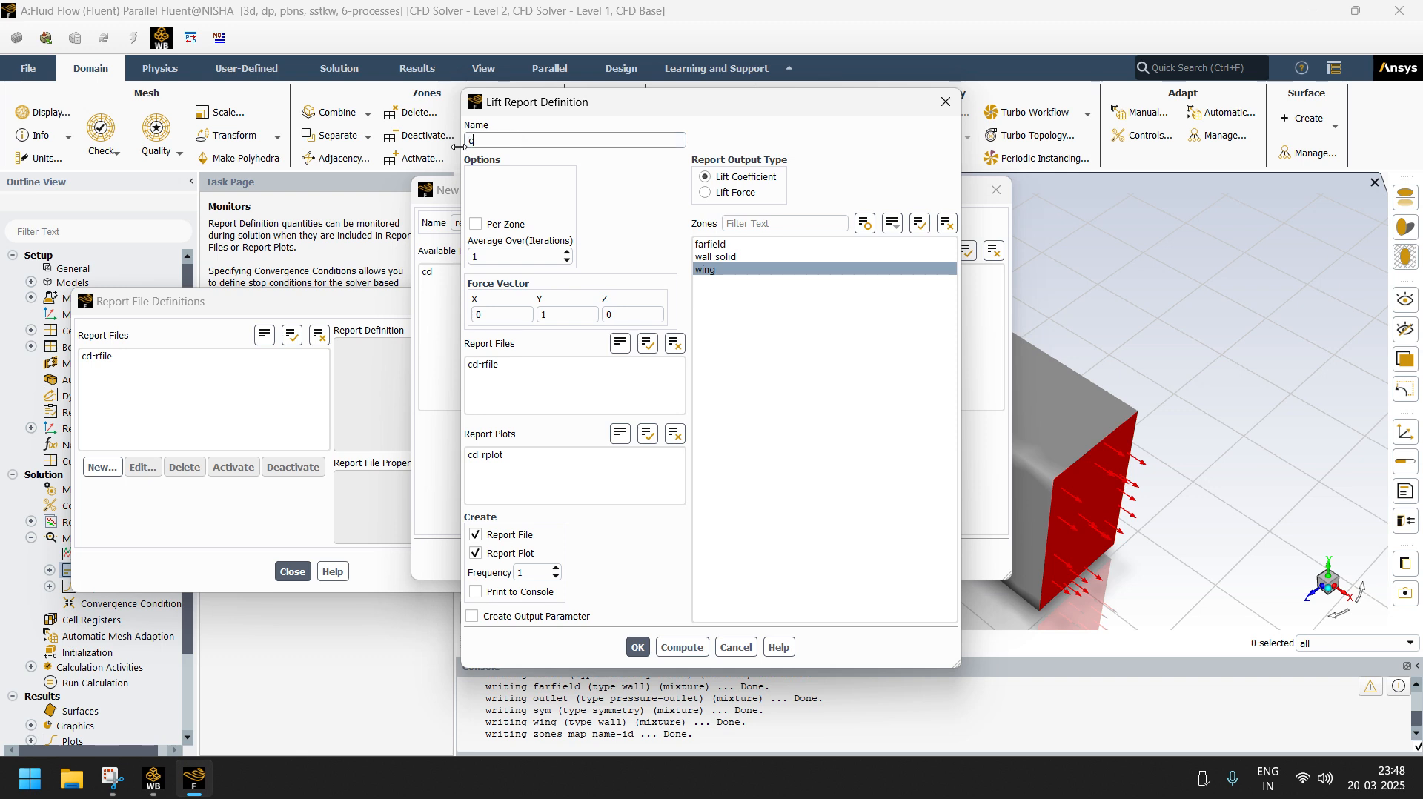
type("l")
left_click(476, 592)
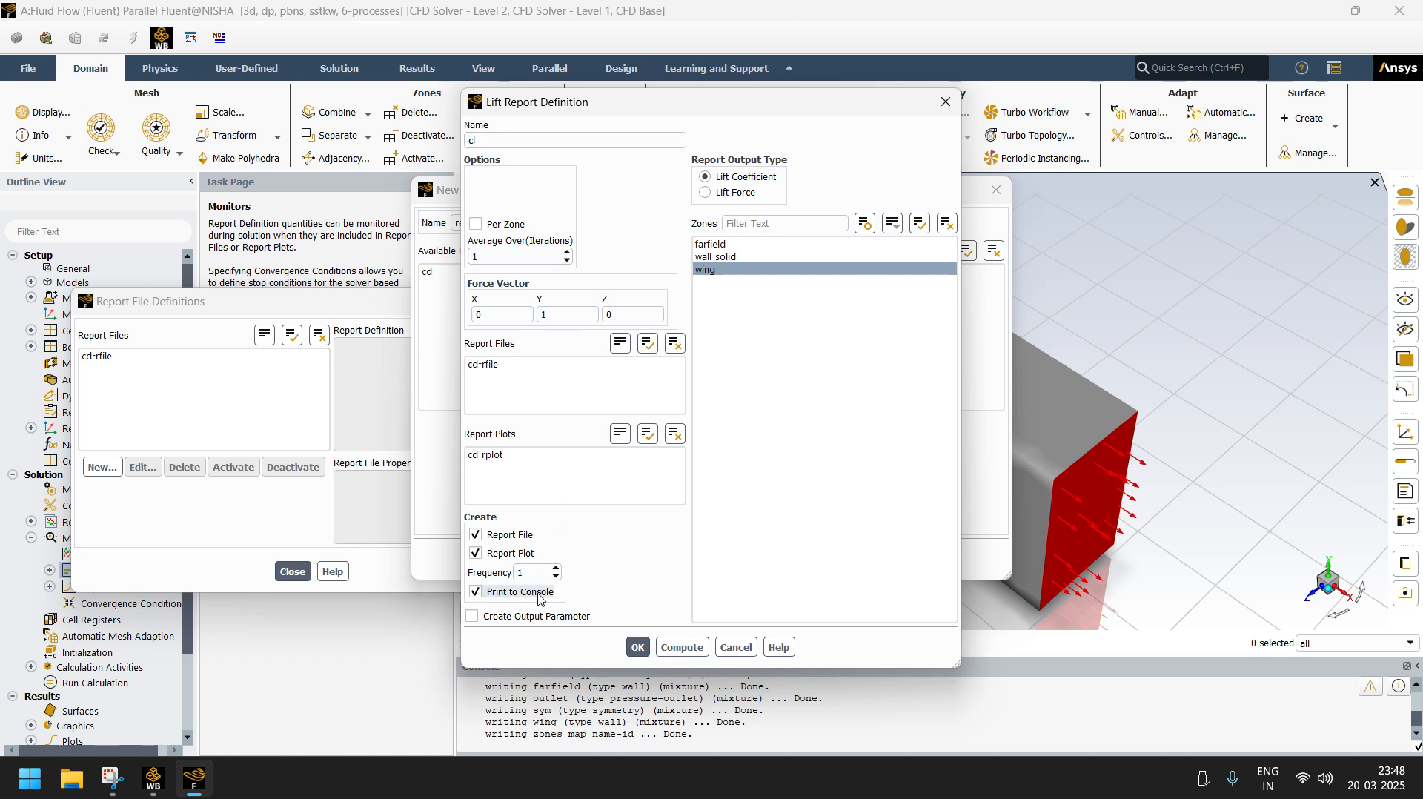
left_click(637, 647)
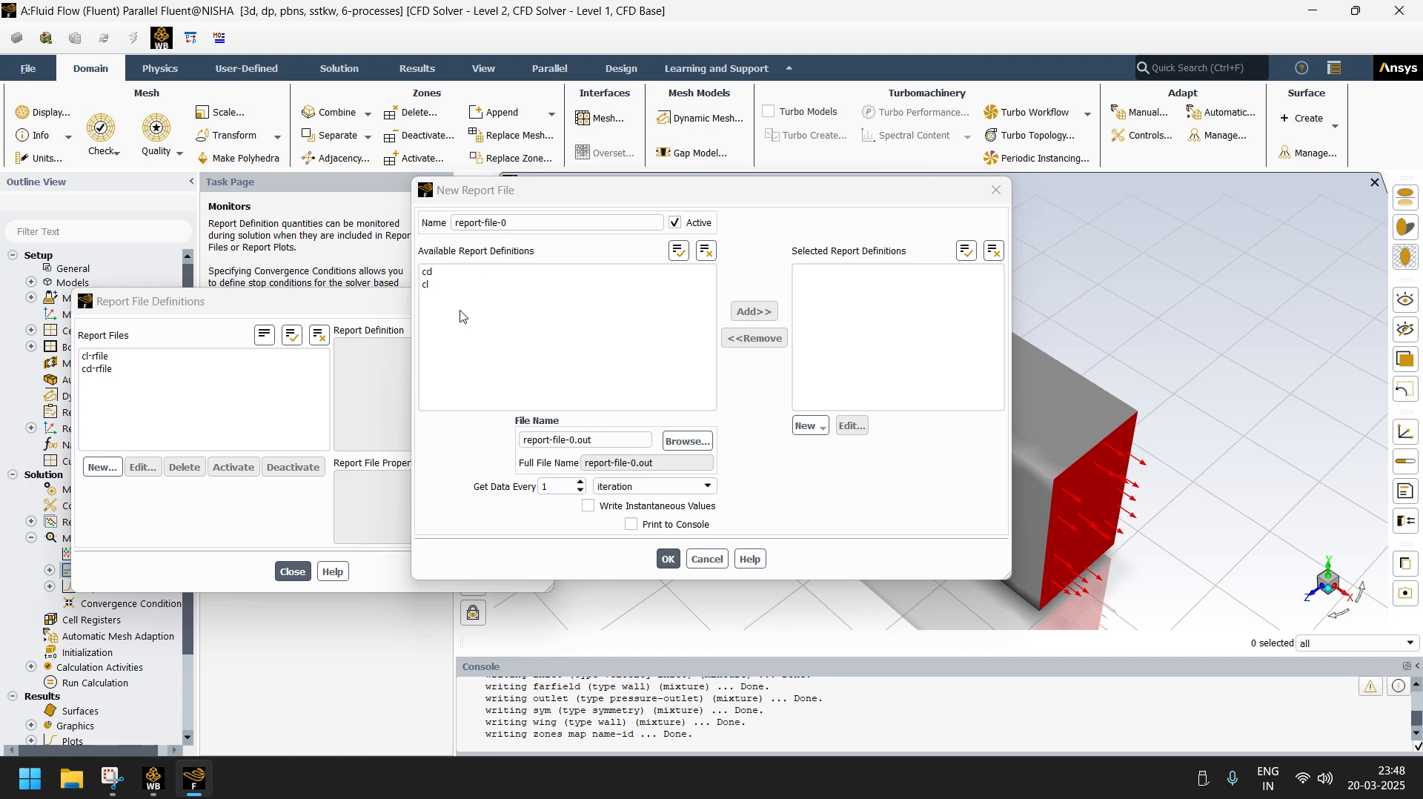
- Start a new Facet Average surface report definition for the report file
left_click(810, 425)
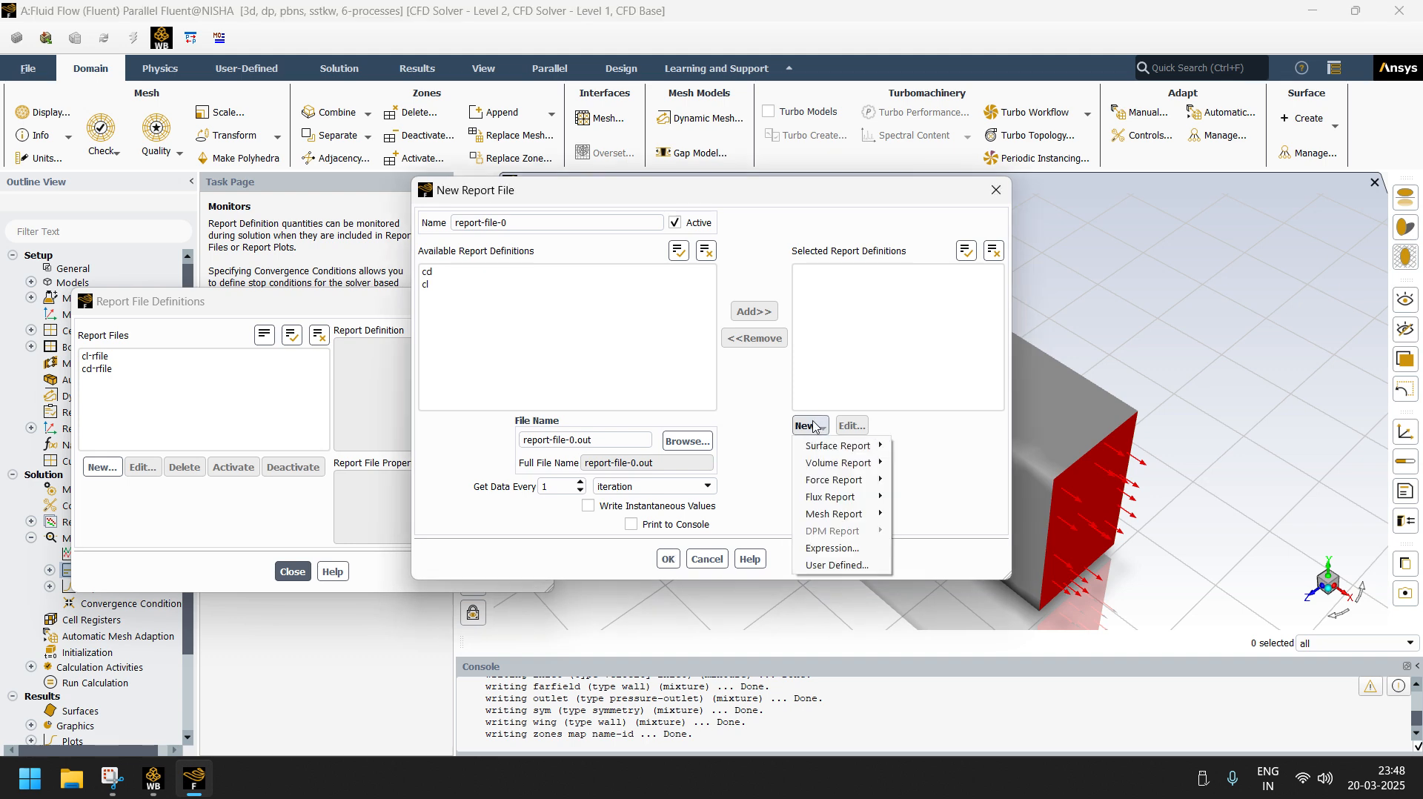
mouse_move(880, 450)
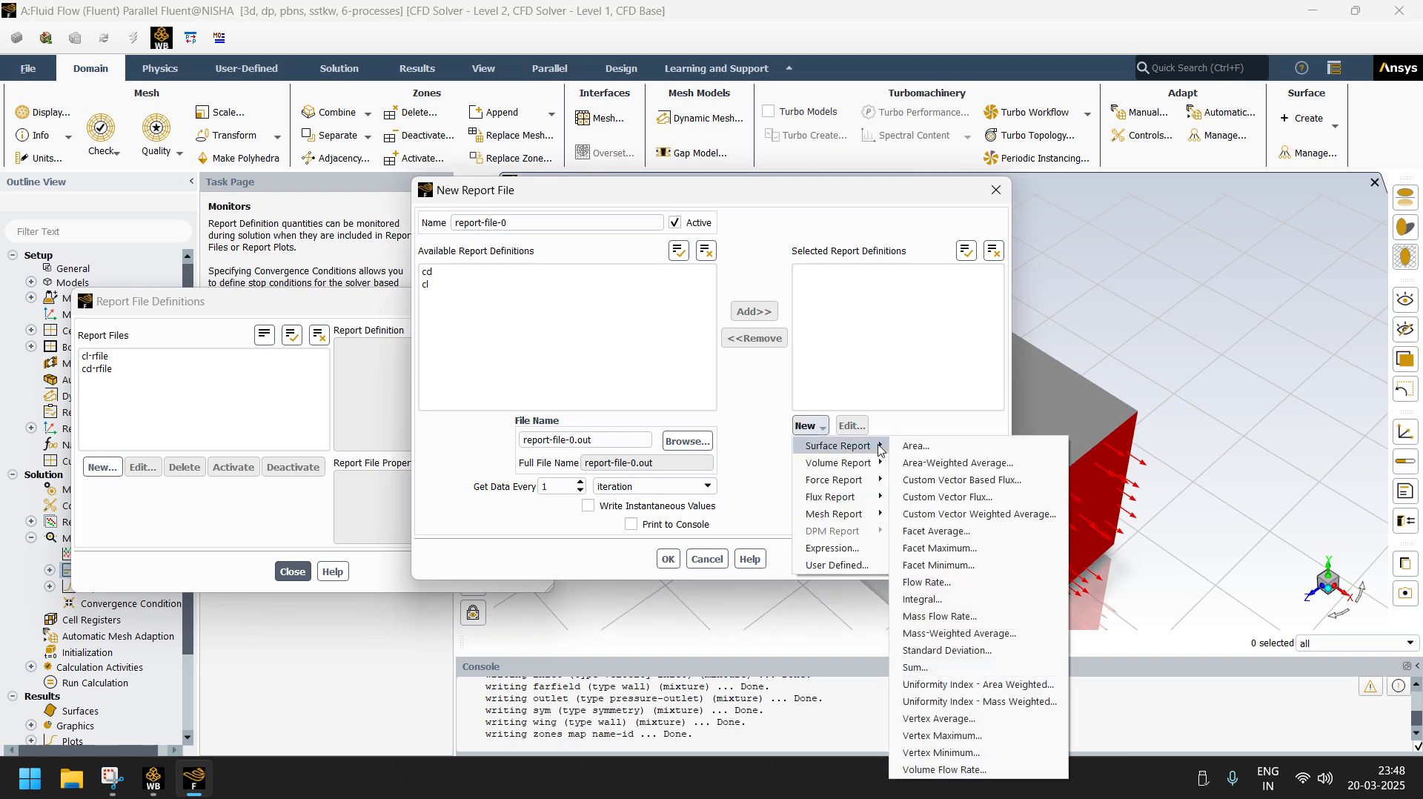
left_click(954, 534)
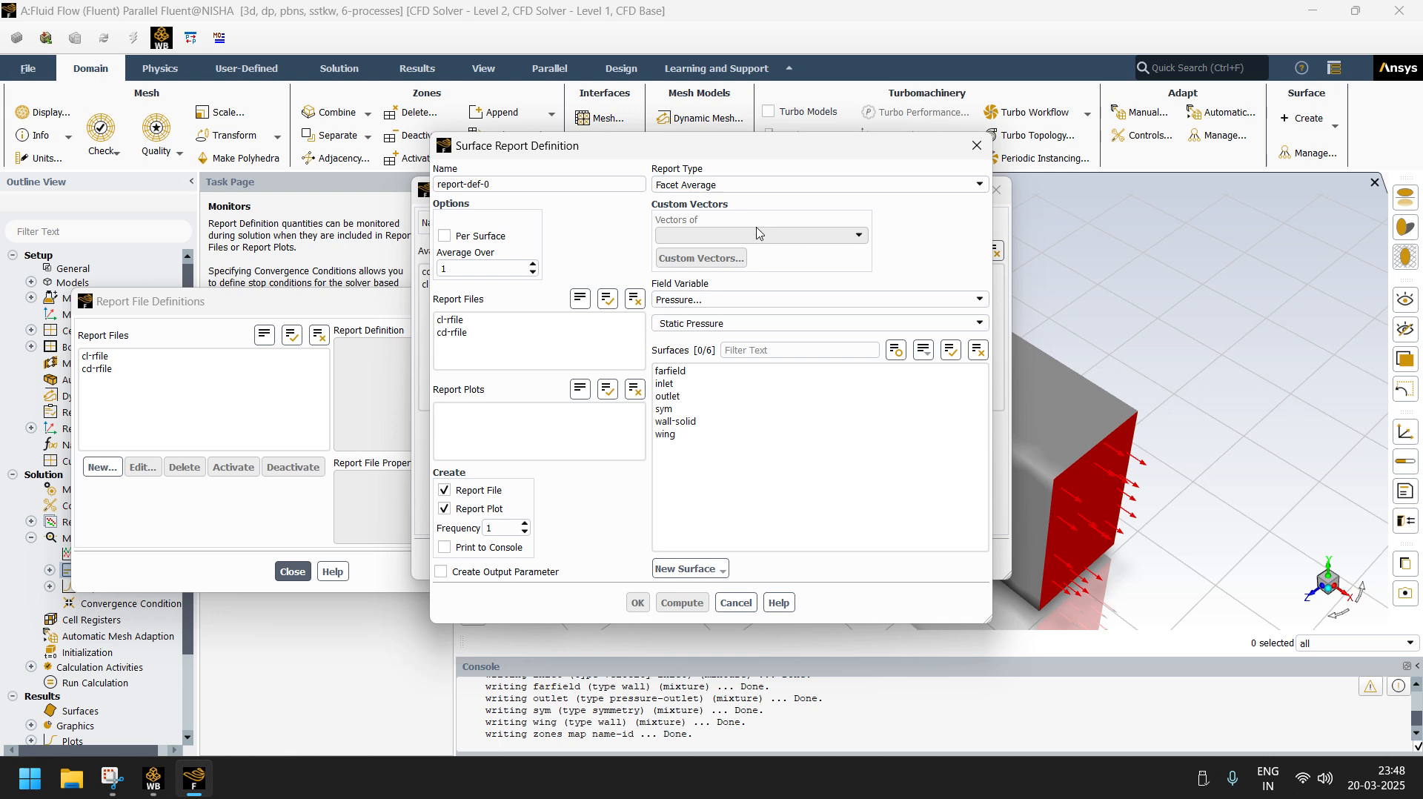
left_click(719, 300)
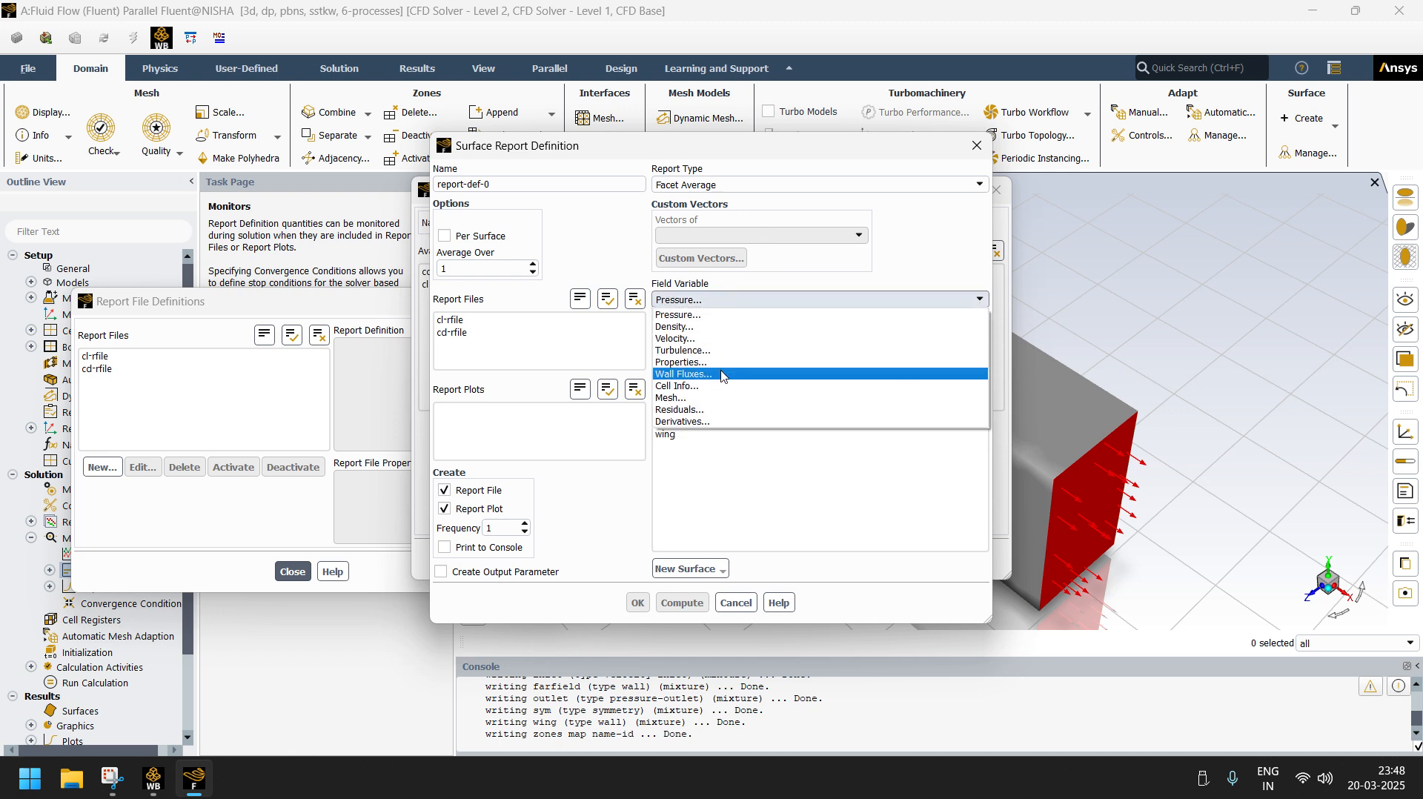
left_click(721, 375)
left_click(977, 326)
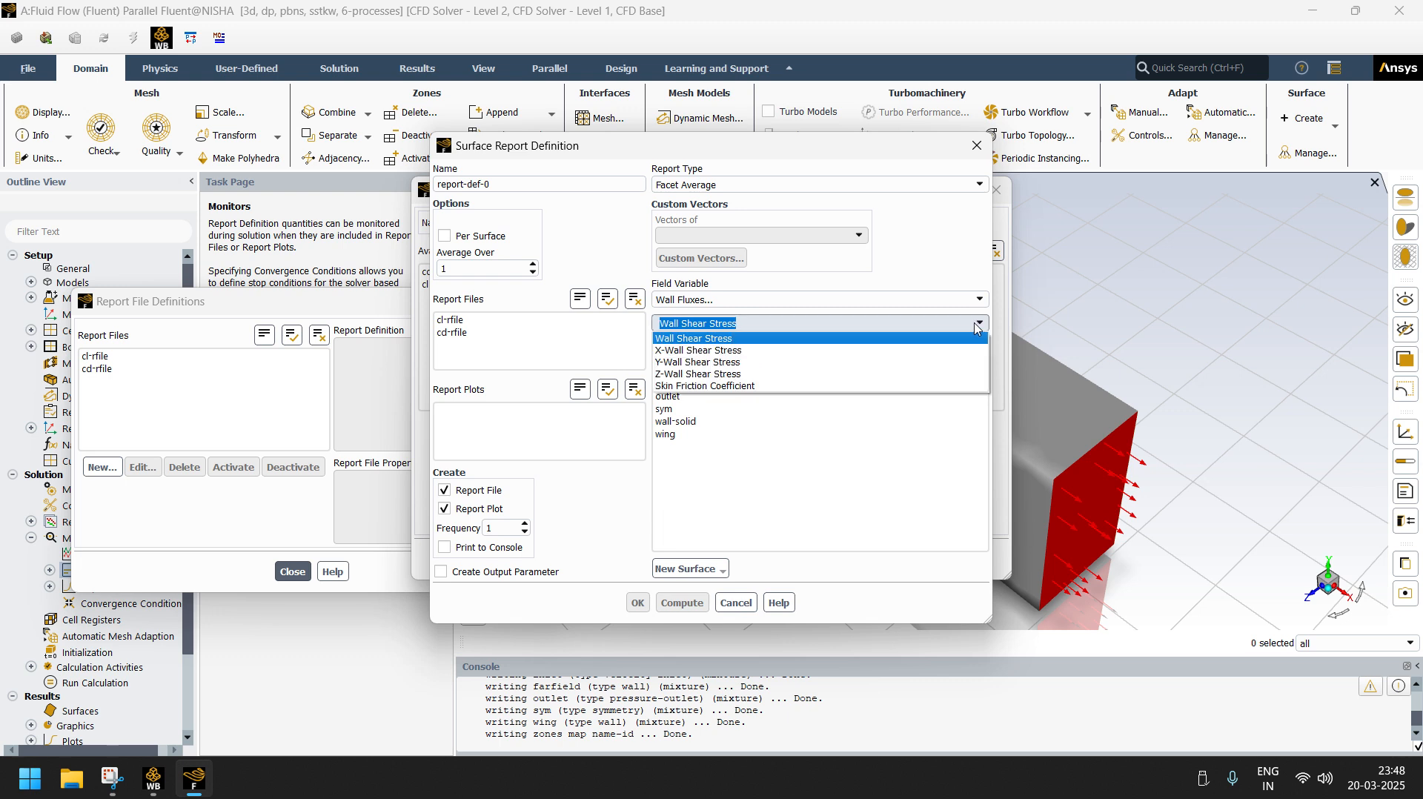
- Set the surface report's field variable to Turbulence, Wall Yplus on the wing surface and create the report
left_click(978, 299)
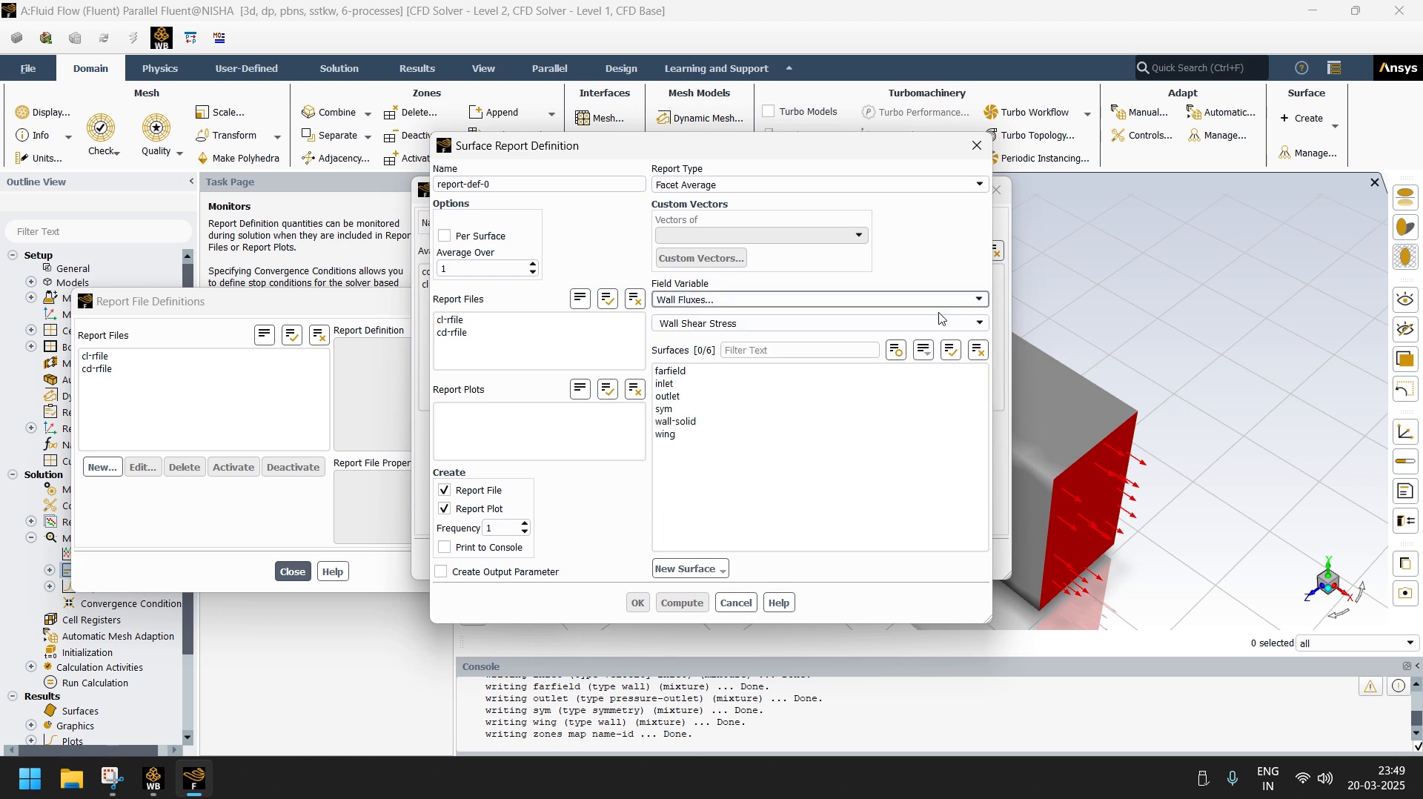
left_click(808, 355)
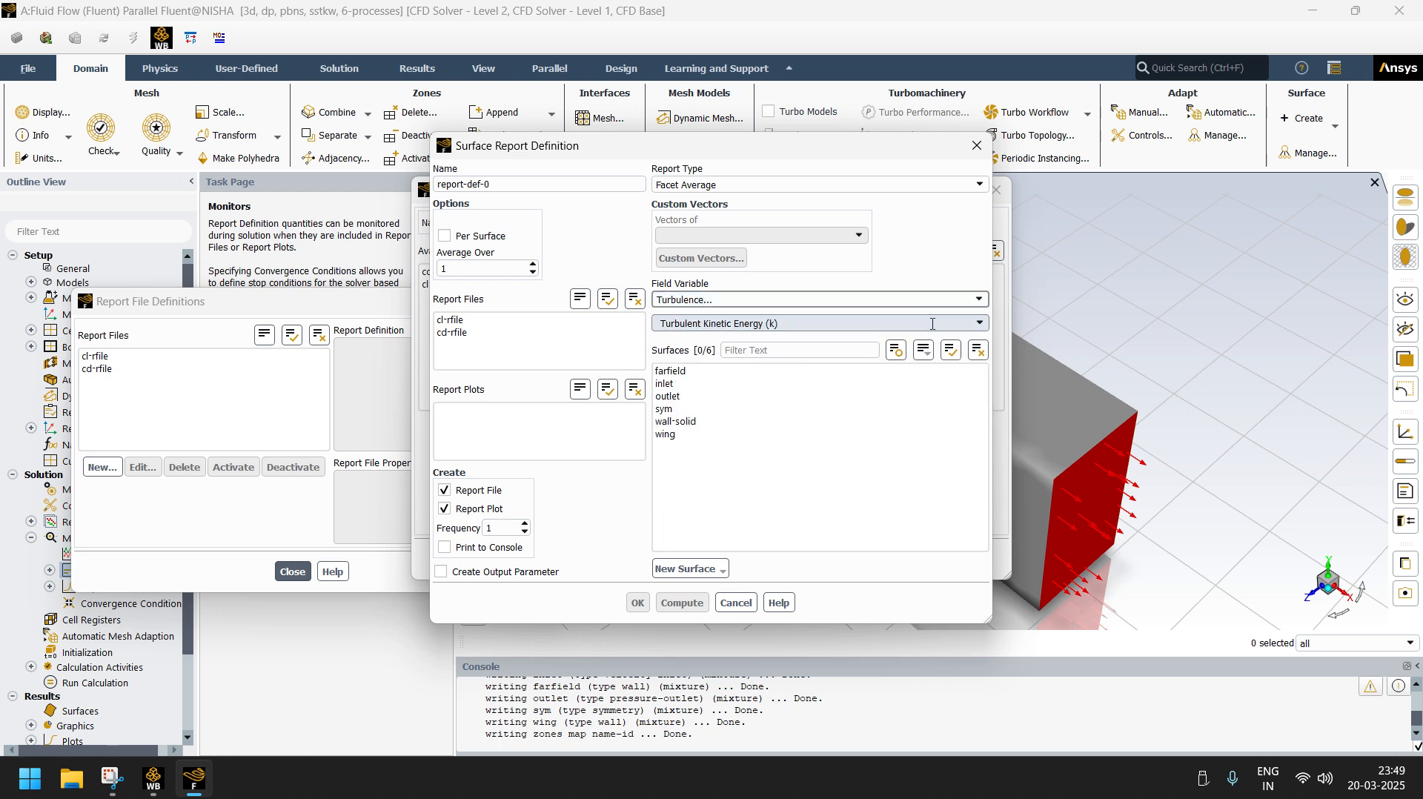
left_click(980, 323)
left_click(734, 443)
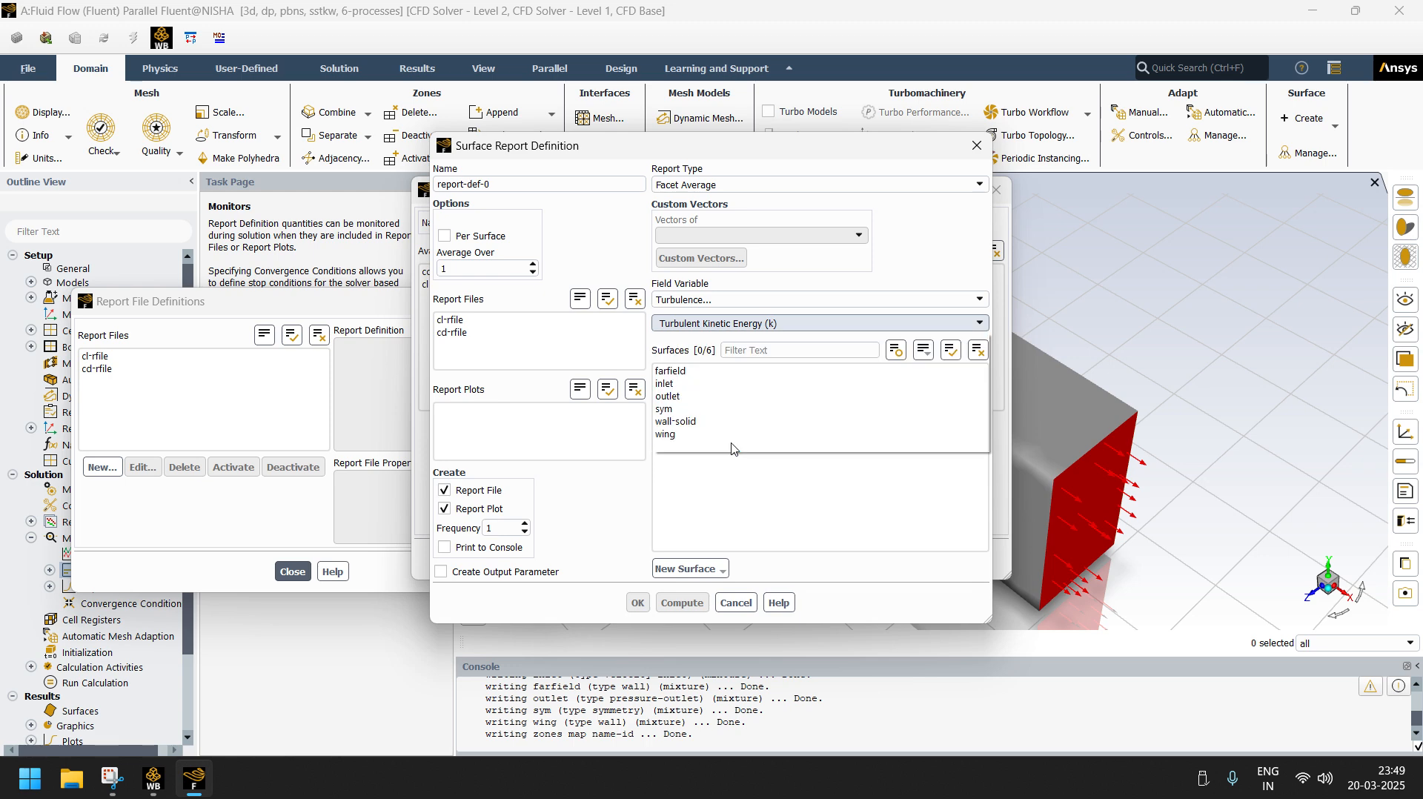
left_click(687, 435)
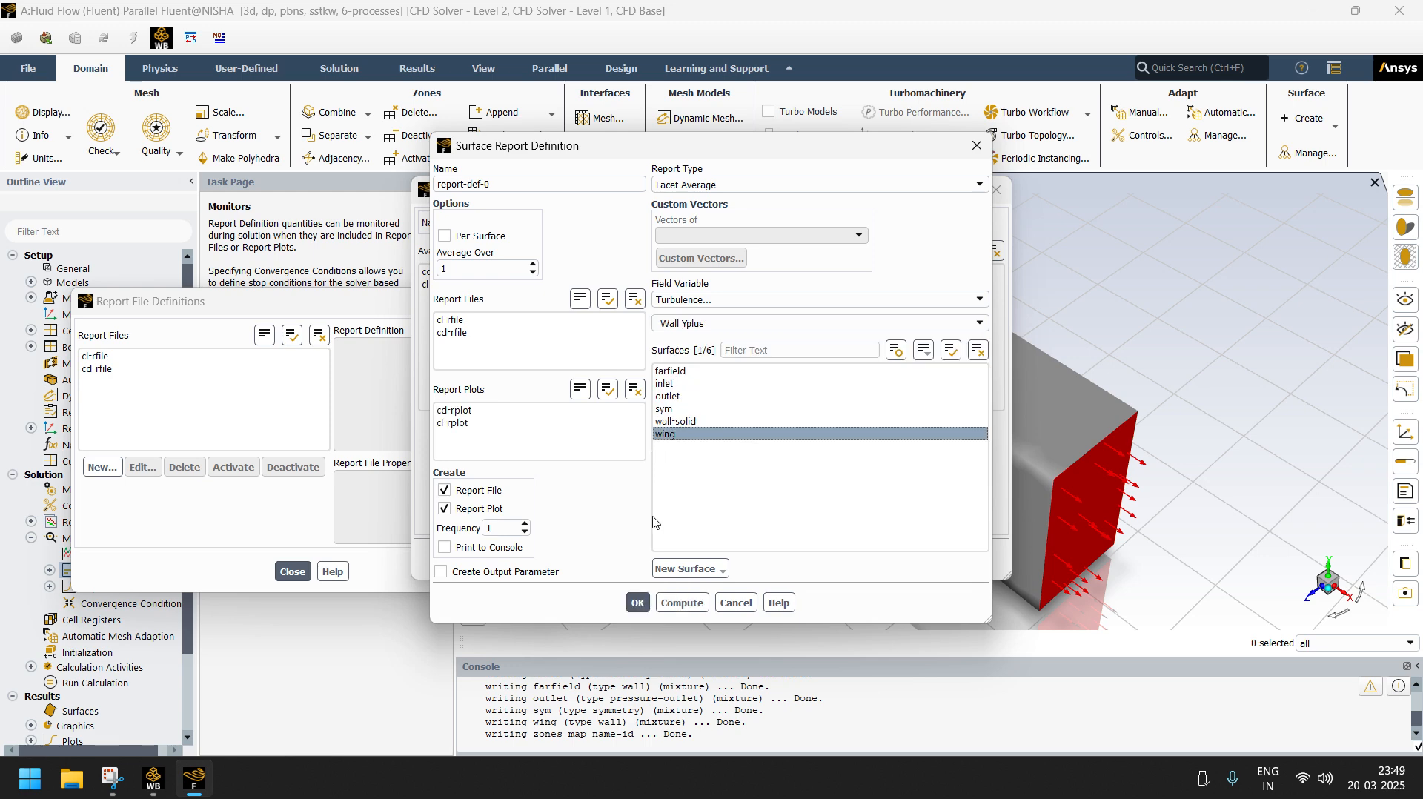
left_click(637, 603)
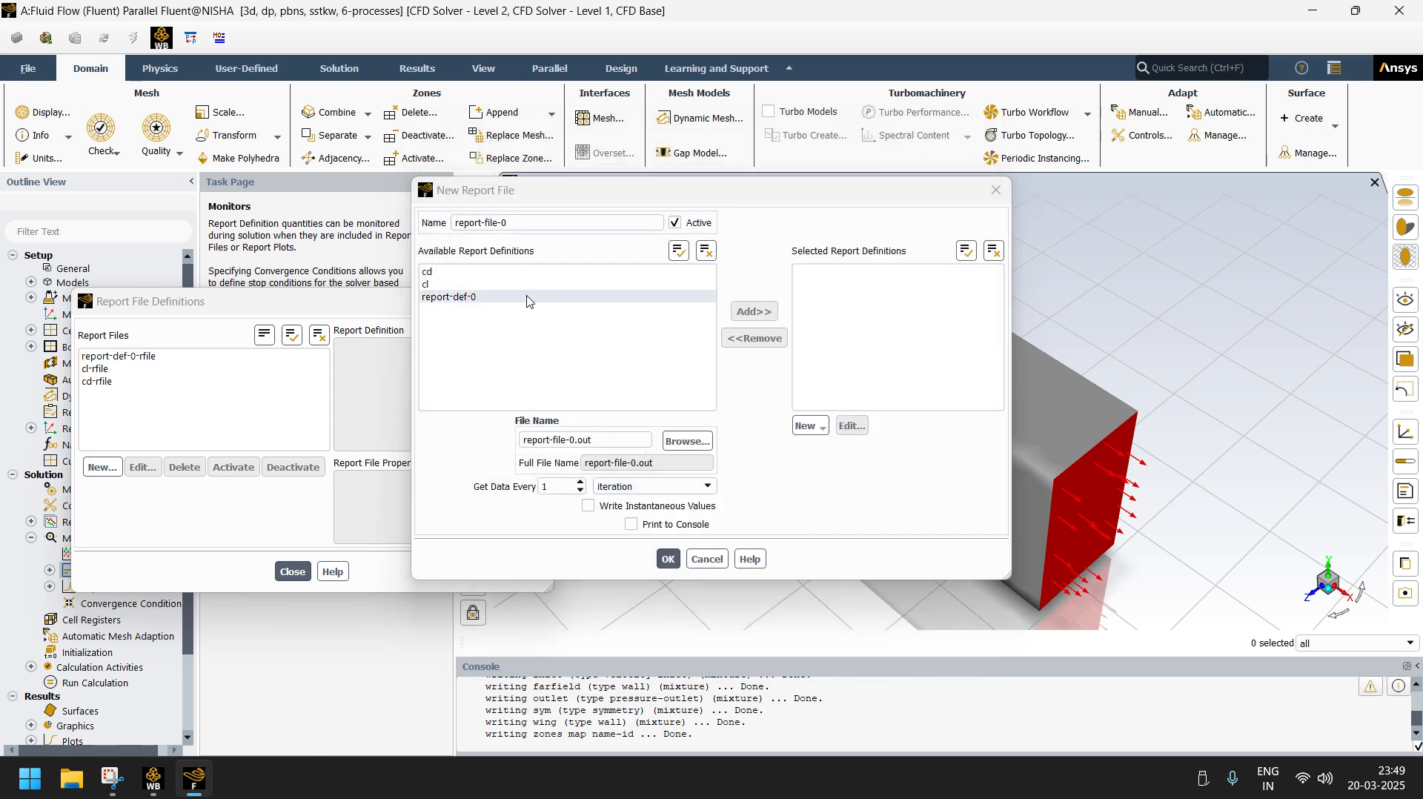
- Rename the report definition report-def-0 as y-plus and save the new report file
left_click(465, 298)
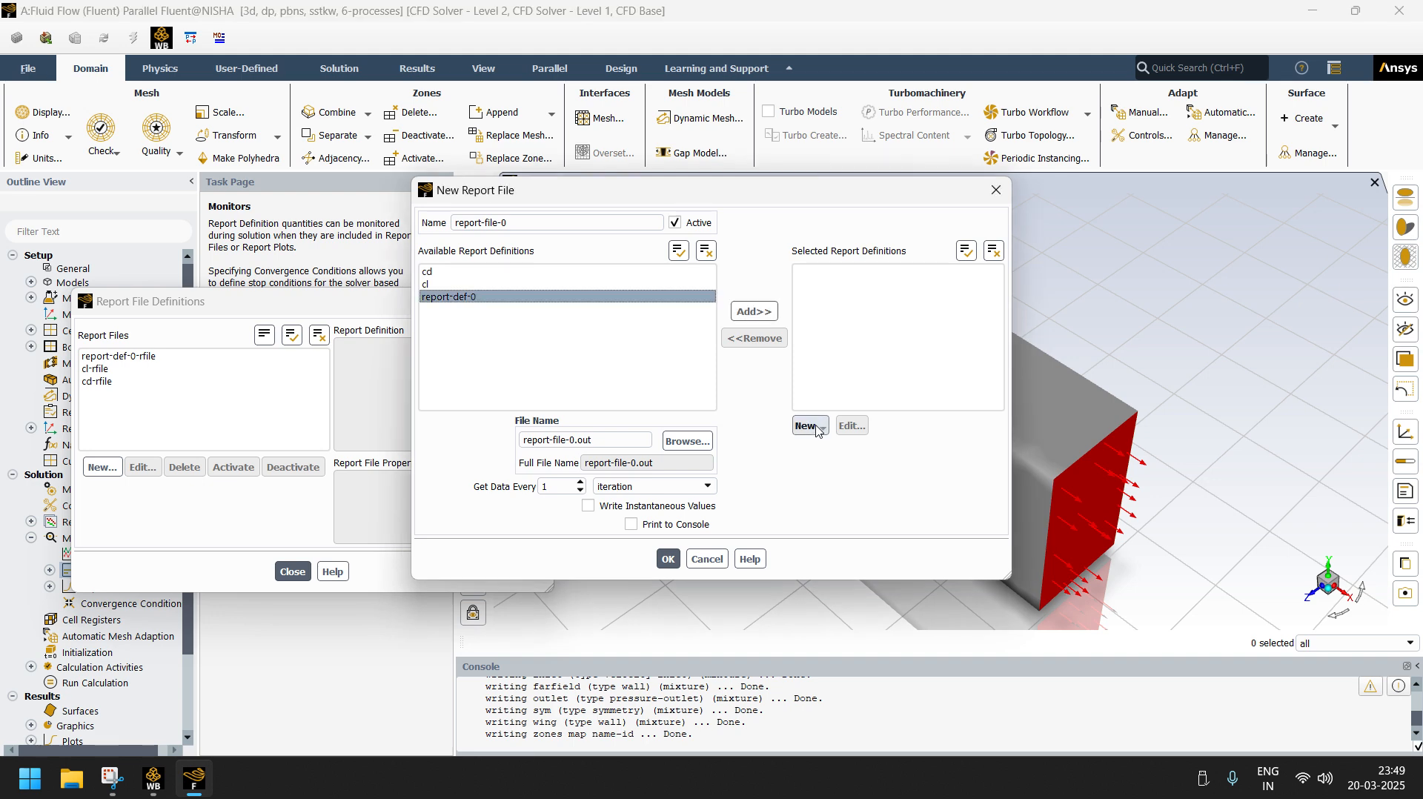
left_click(754, 311)
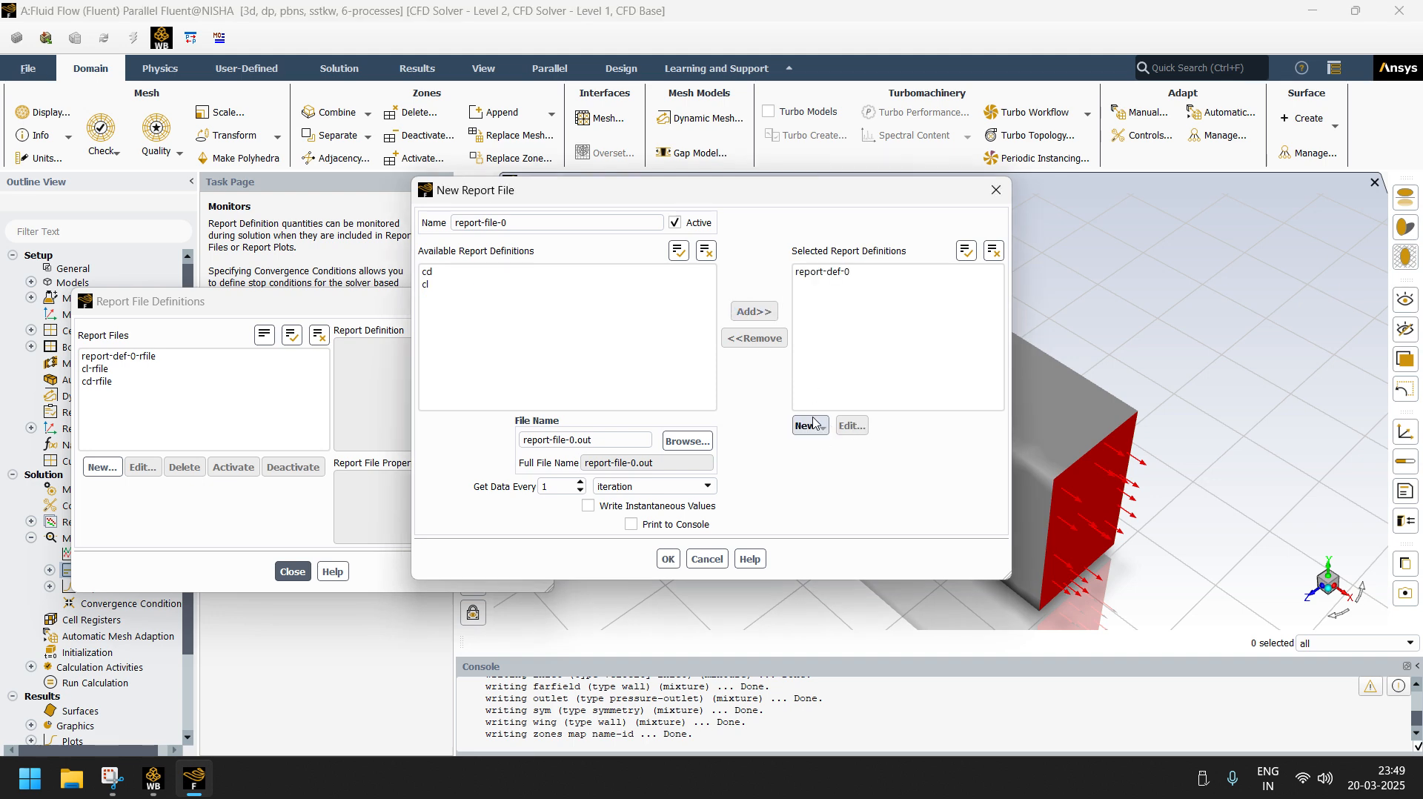
left_click(828, 274)
left_click(852, 426)
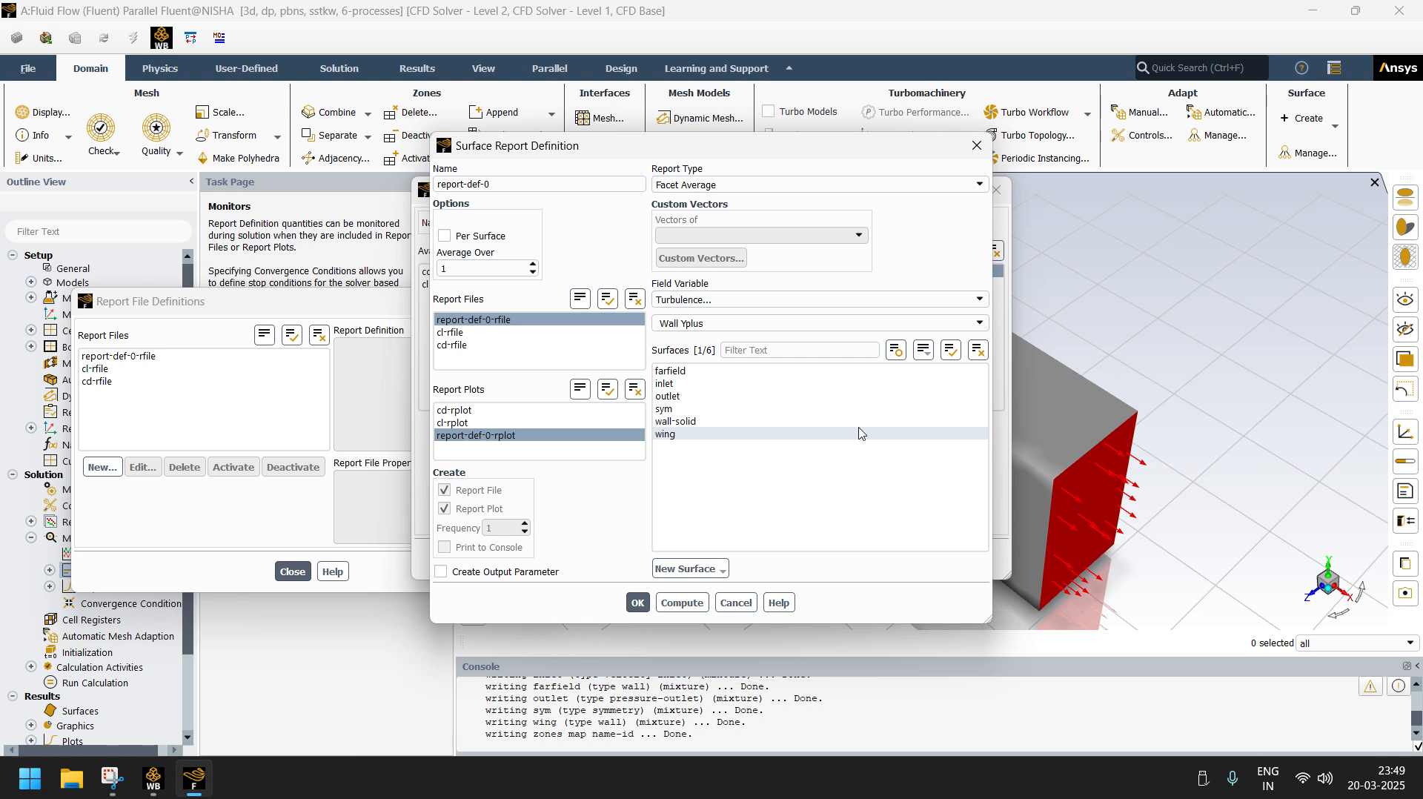
left_click_drag(505, 184, 407, 181)
type("y-plu")
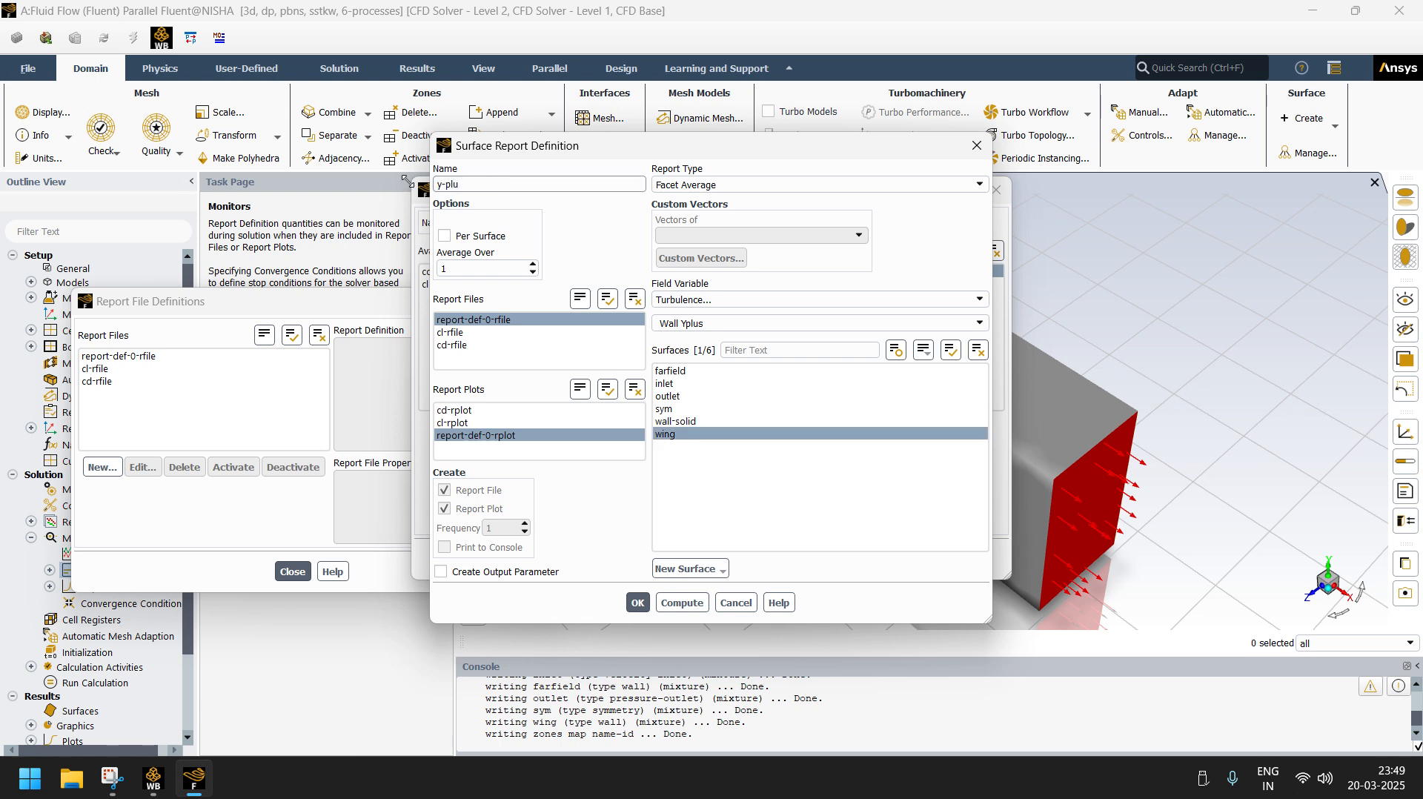
type("s")
left_click(636, 602)
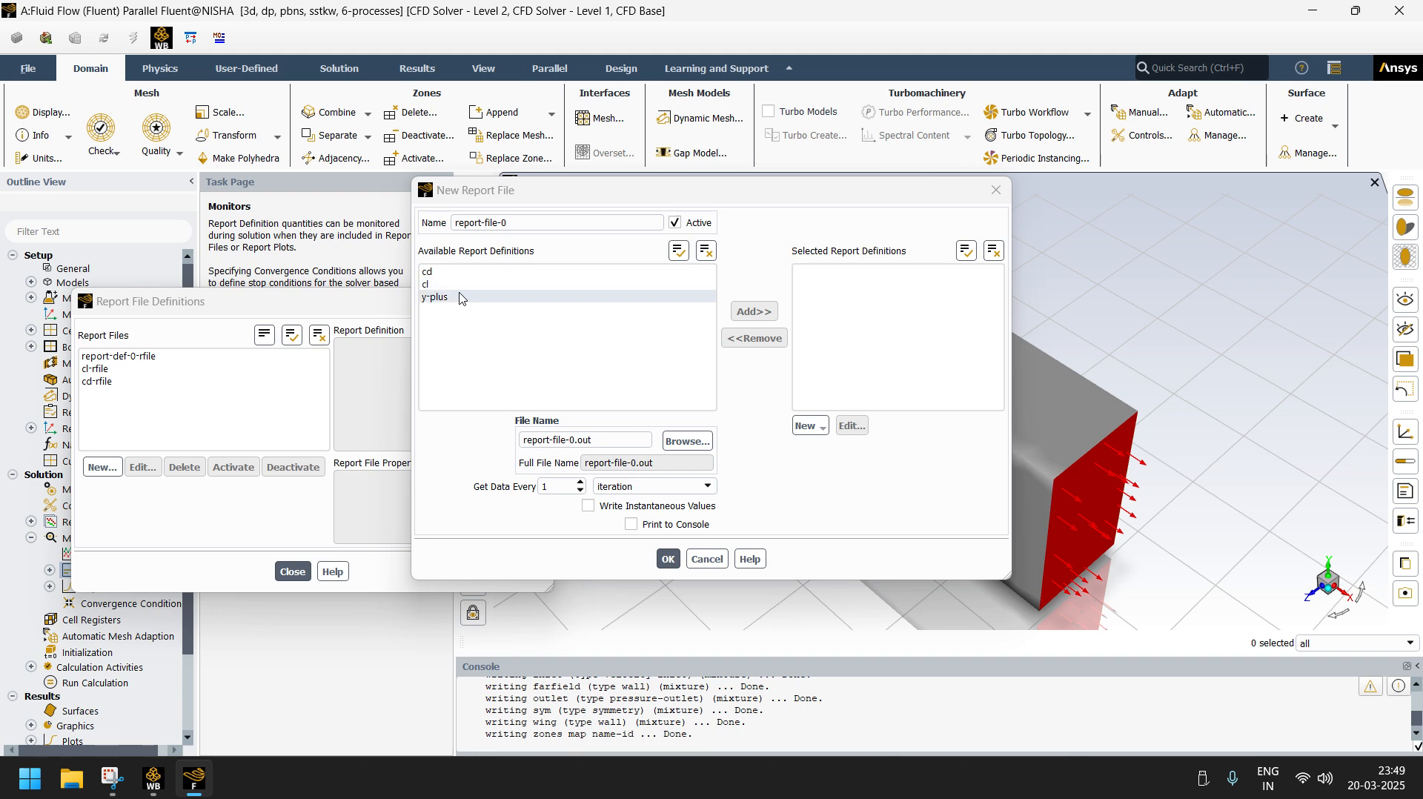
left_click(668, 559)
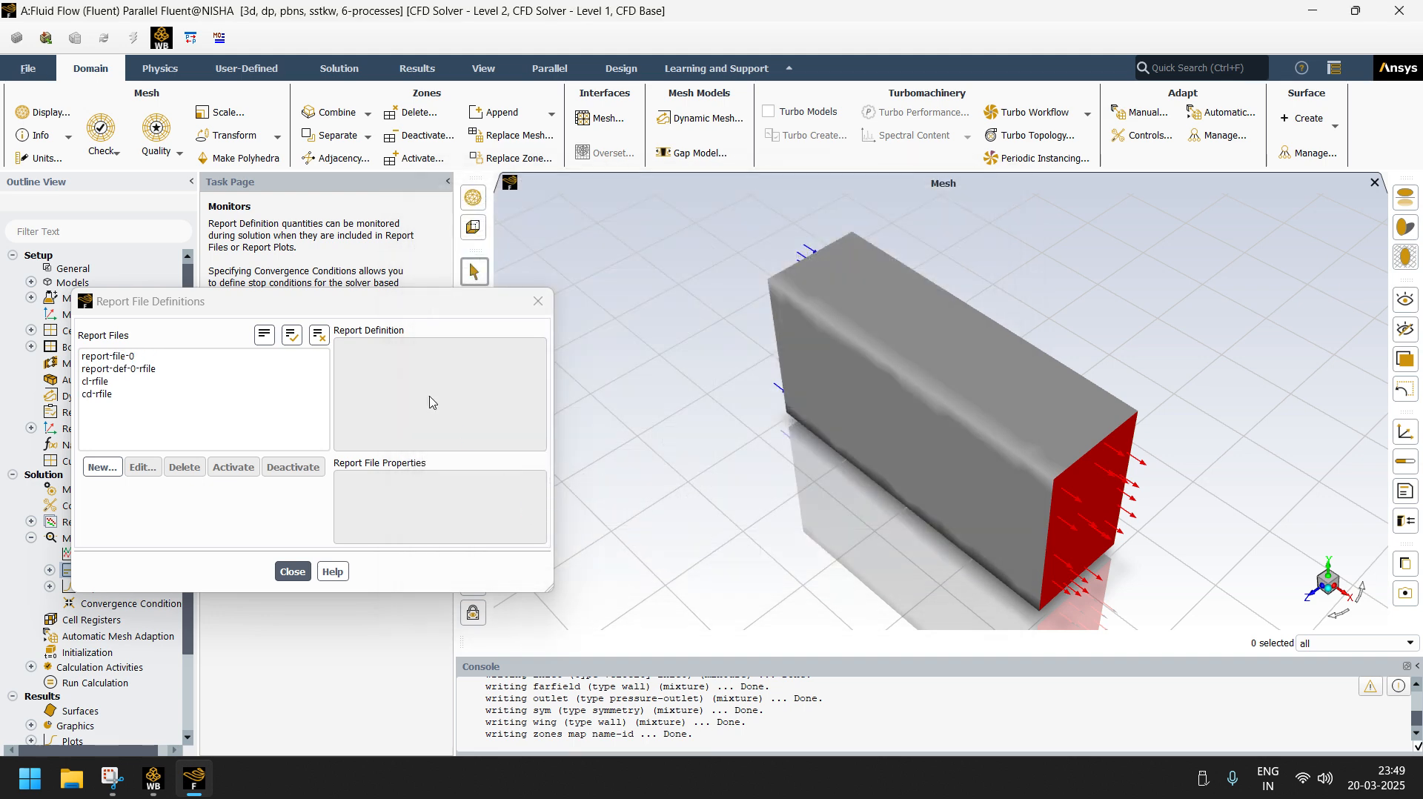
left_click(292, 573)
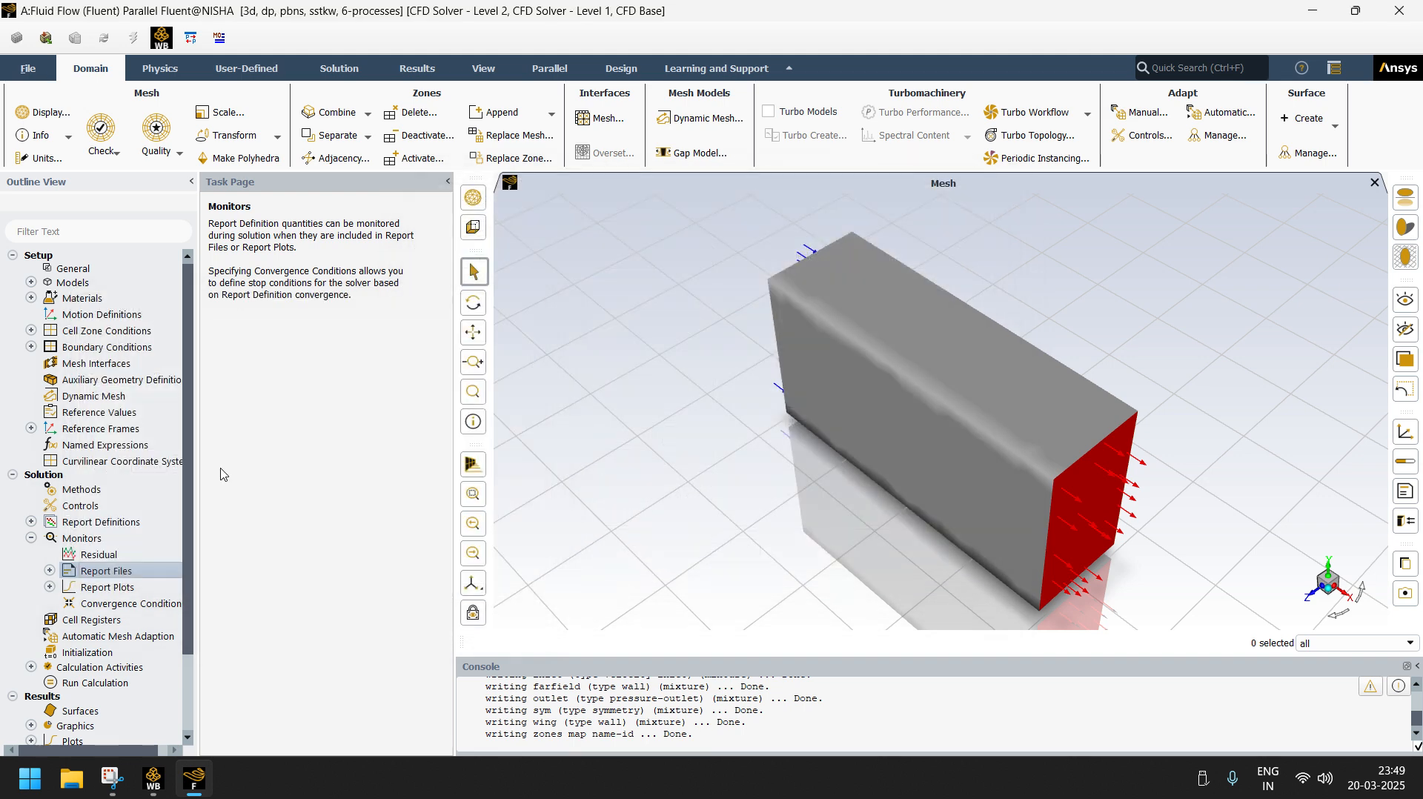
- Choose Standard Initialization for the solution and compute the initial values from the inlet
left_click(33, 538)
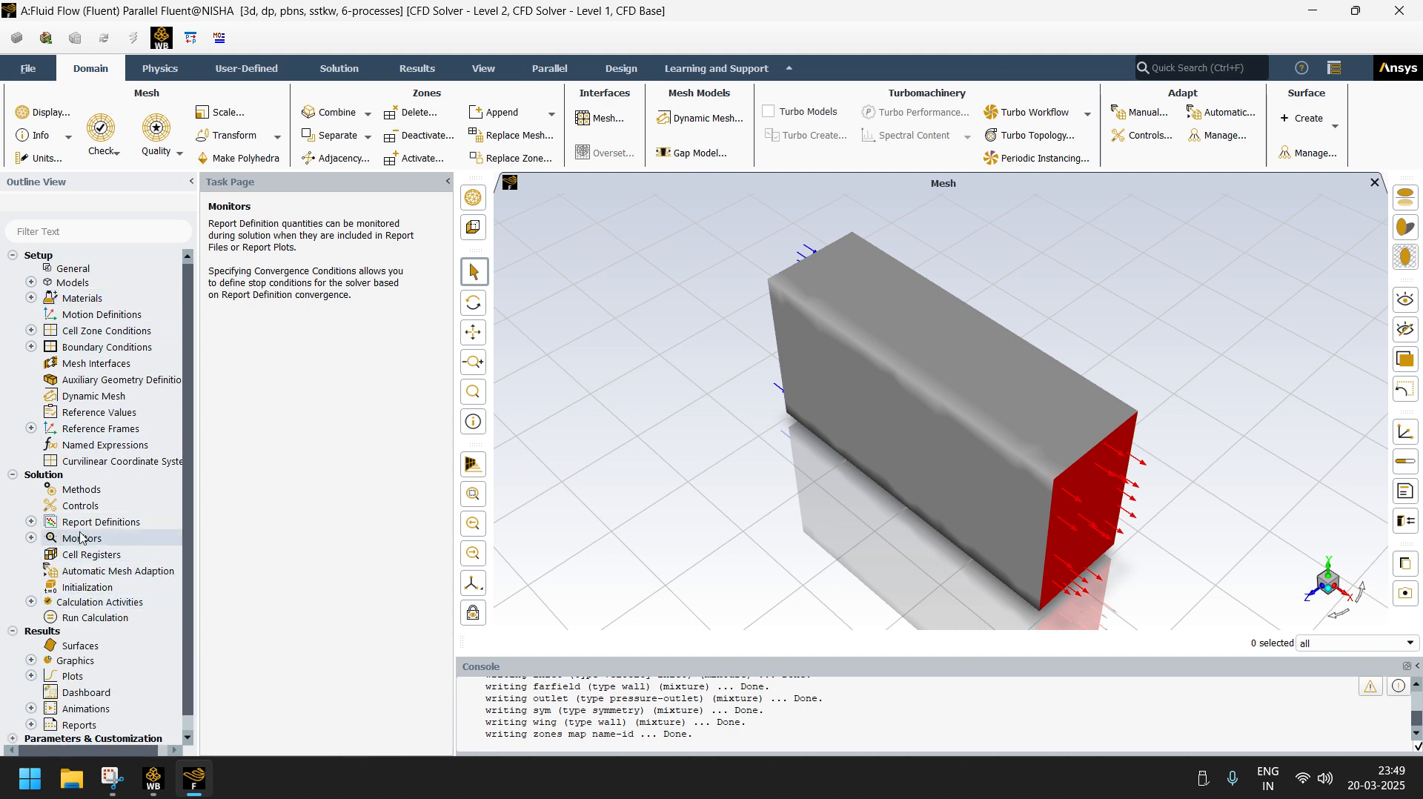
scroll(81, 538, "down", 1)
left_click(87, 576)
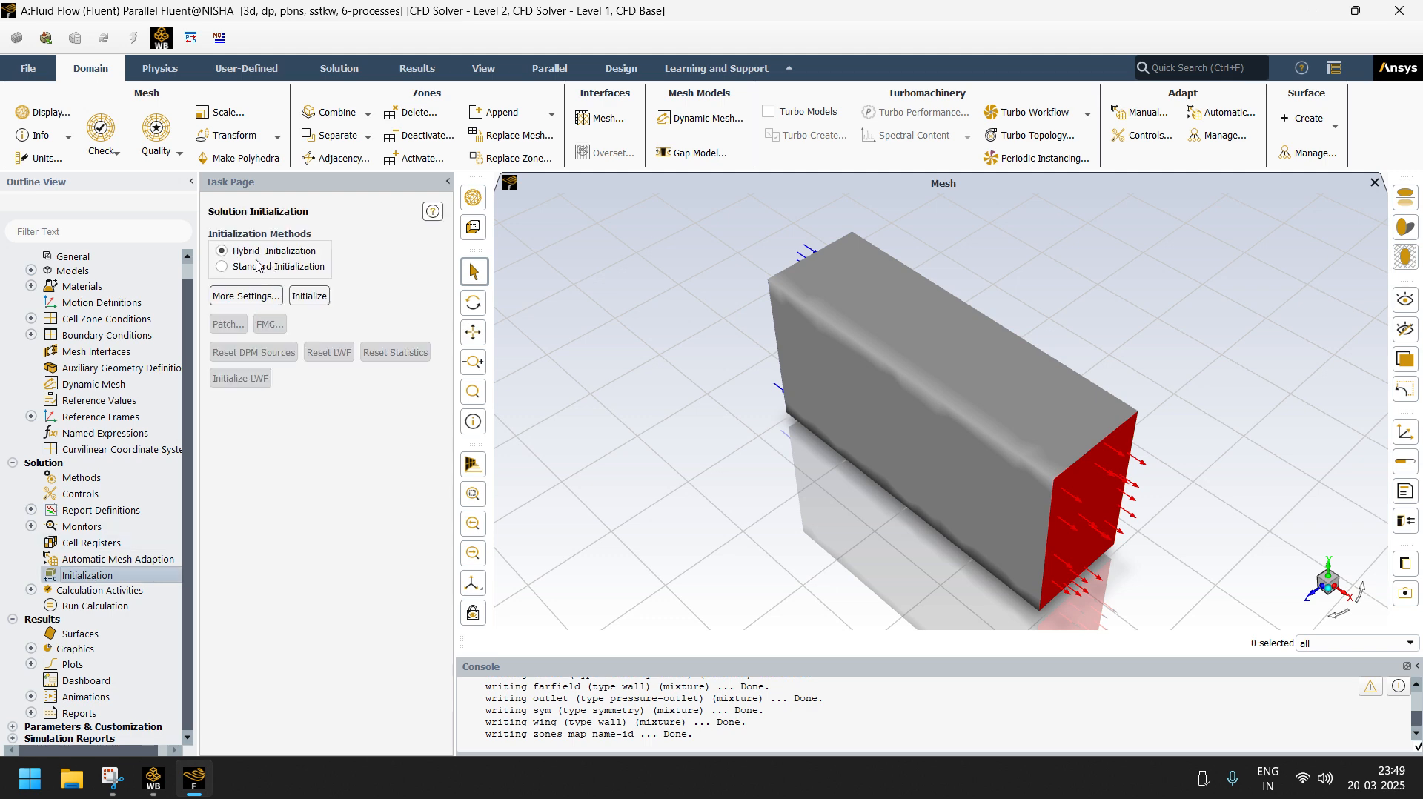
left_click(258, 268)
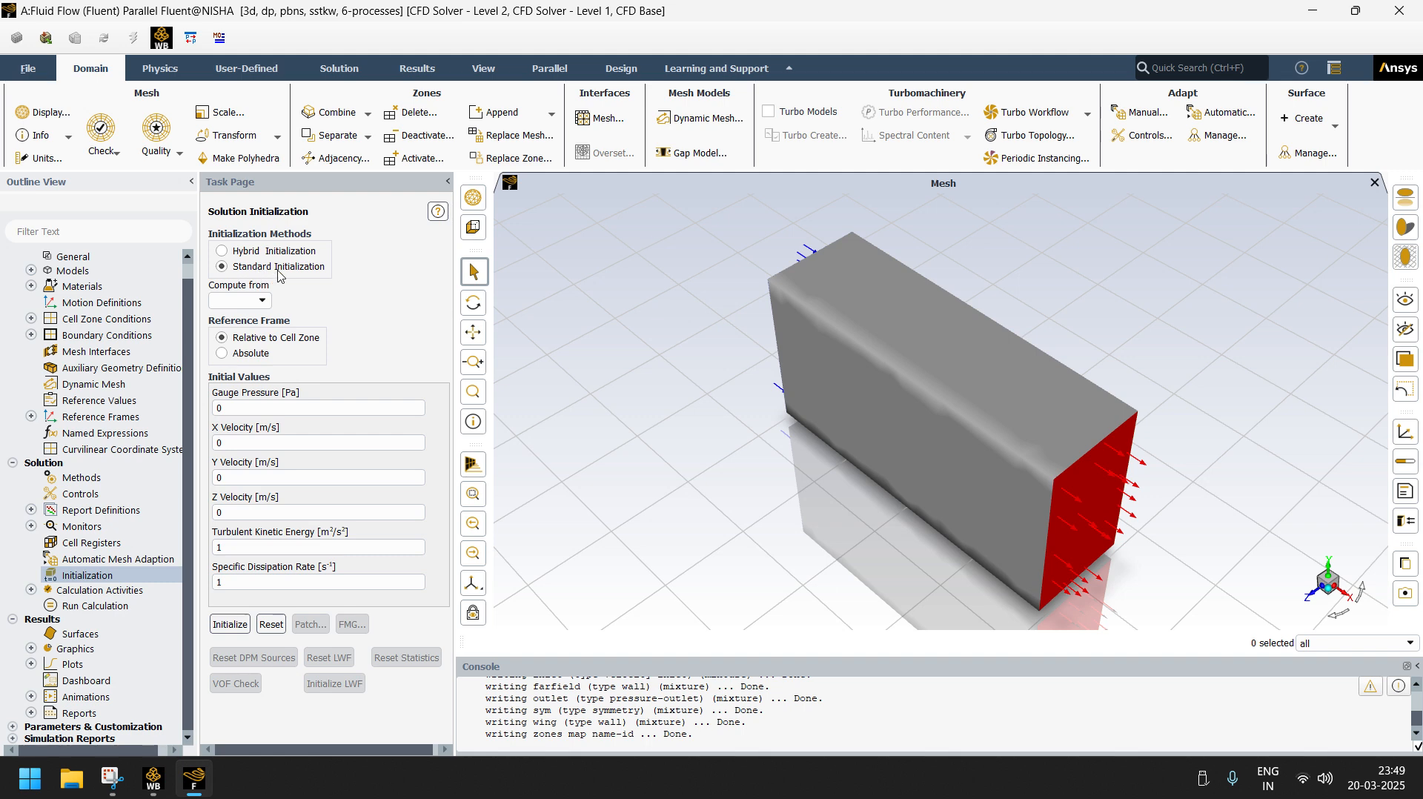
left_click(252, 300)
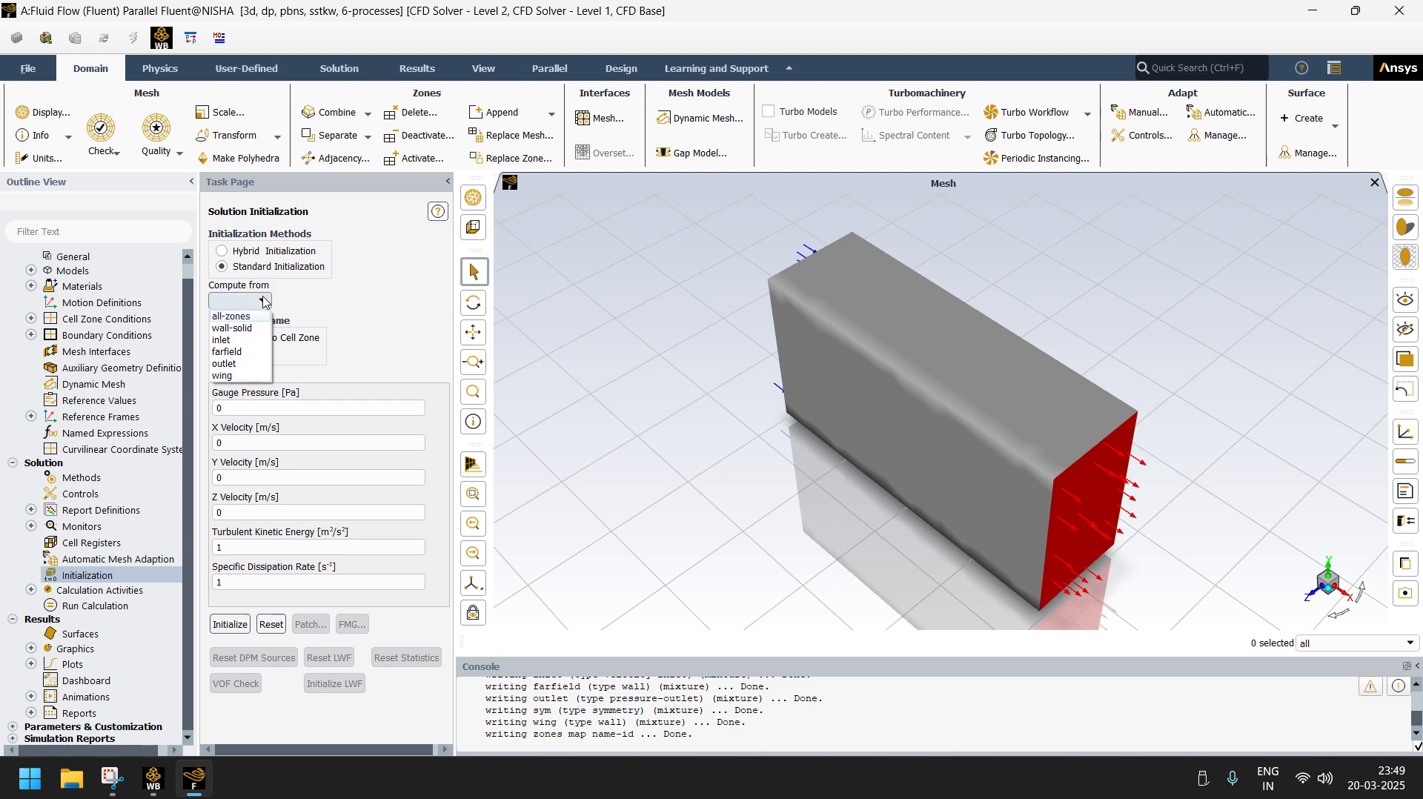
left_click(237, 341)
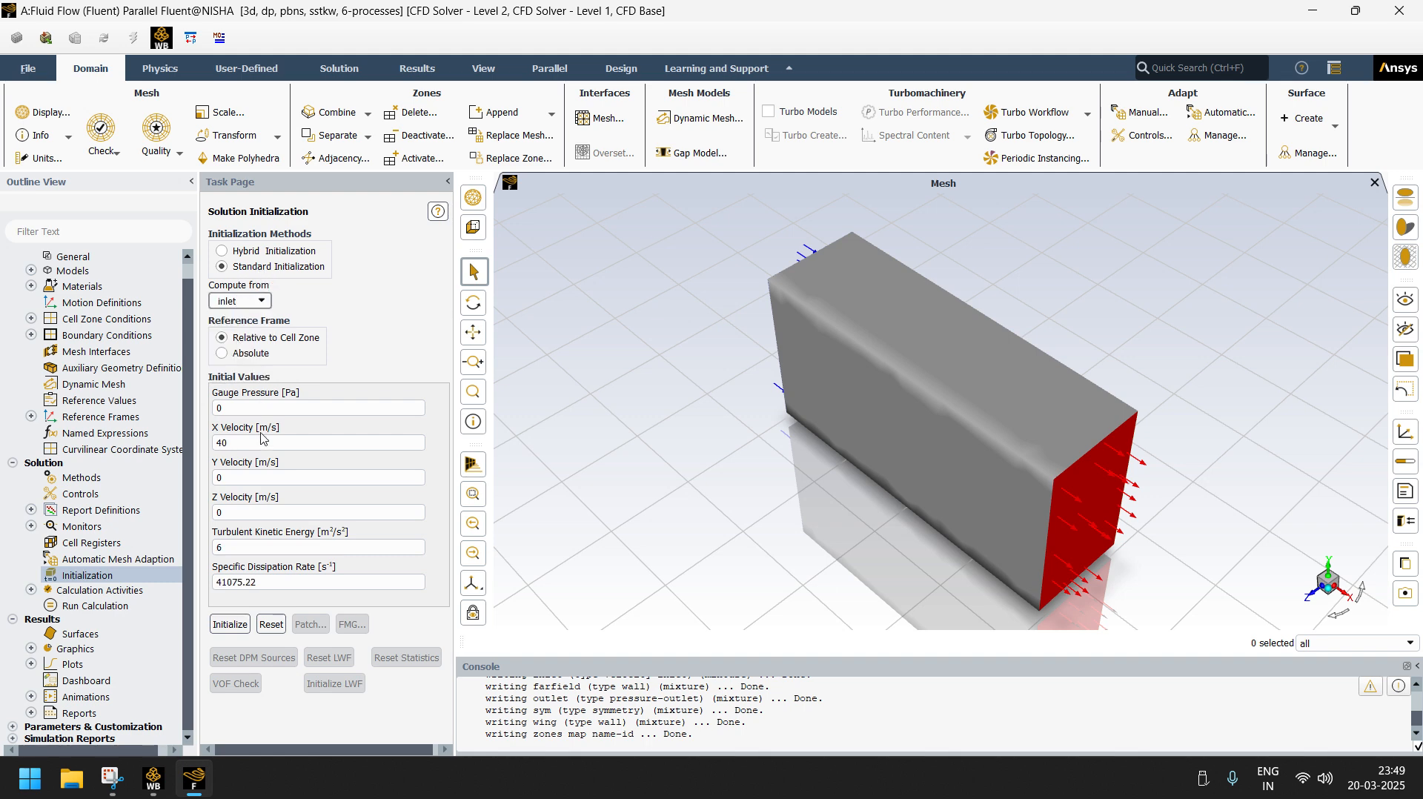
- Initialize the solution, set the number of iterations to 1000 and start the calculation
left_click(223, 625)
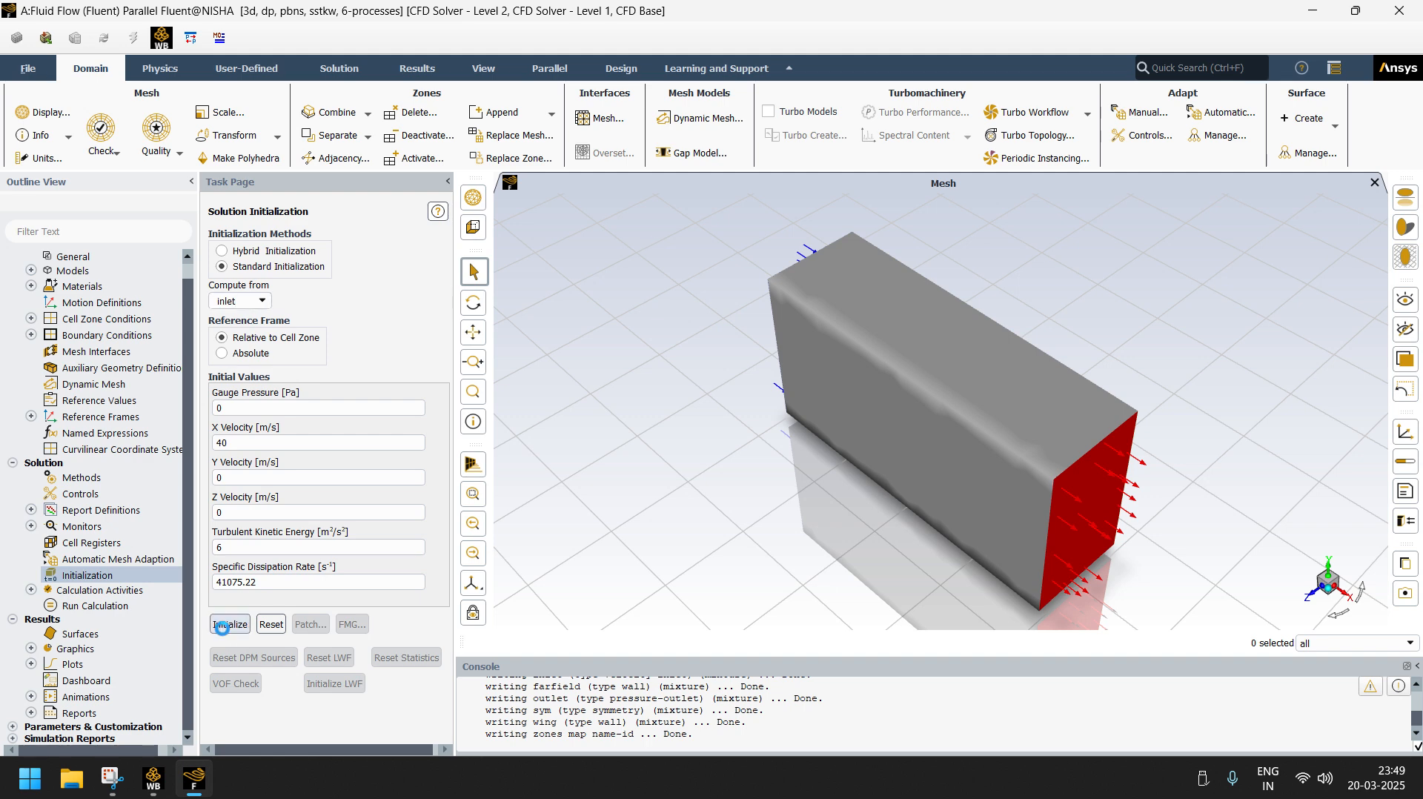
left_click(87, 607)
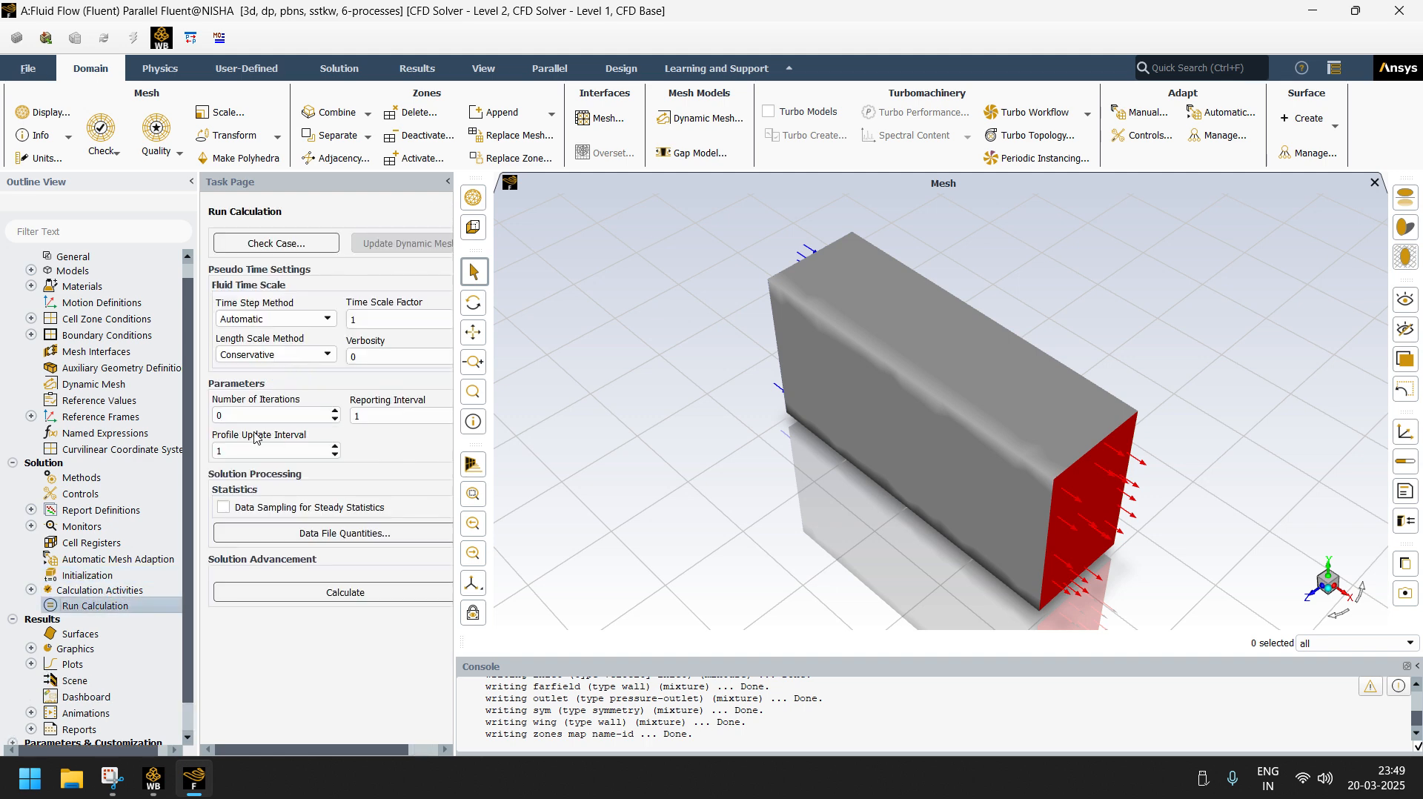
left_click(225, 417)
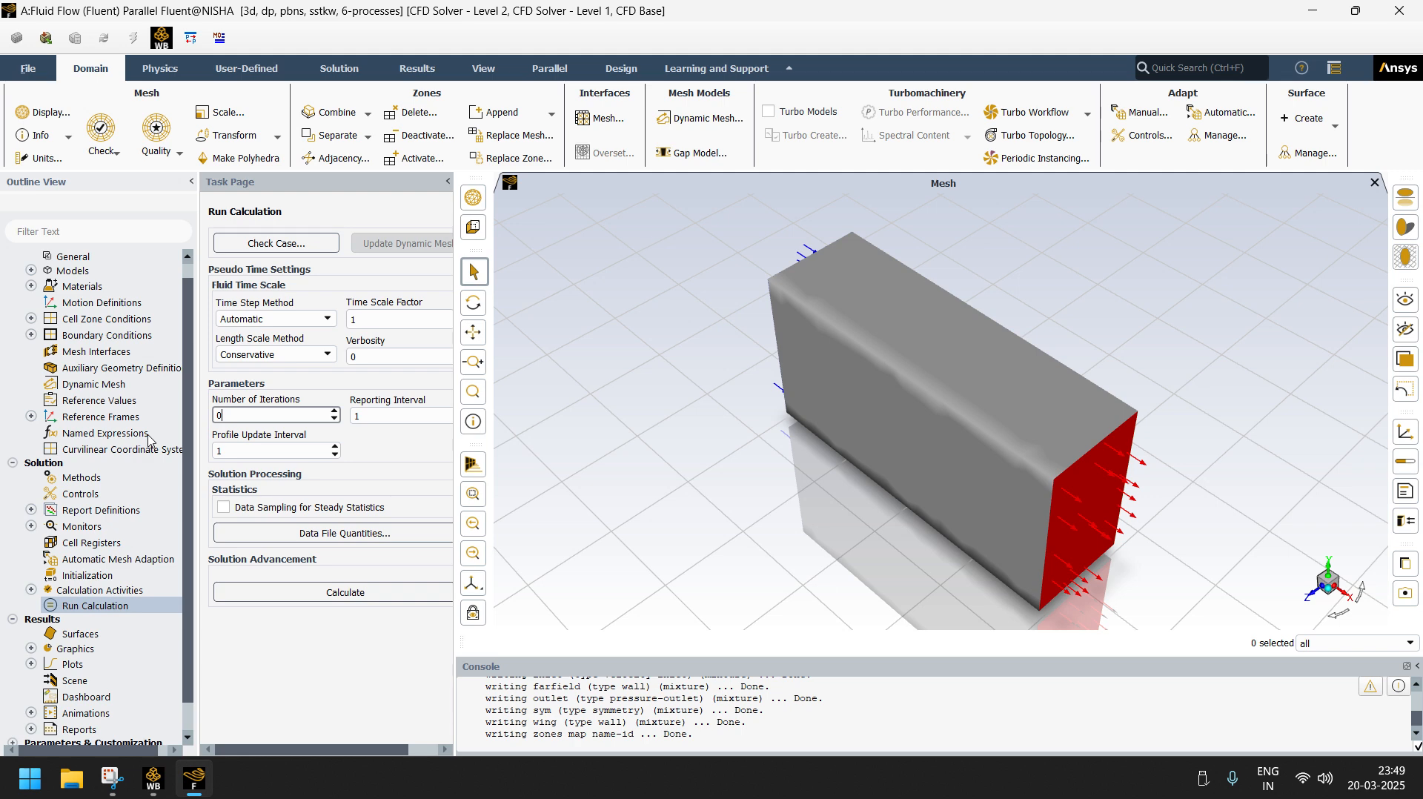
type("1000")
left_click(282, 598)
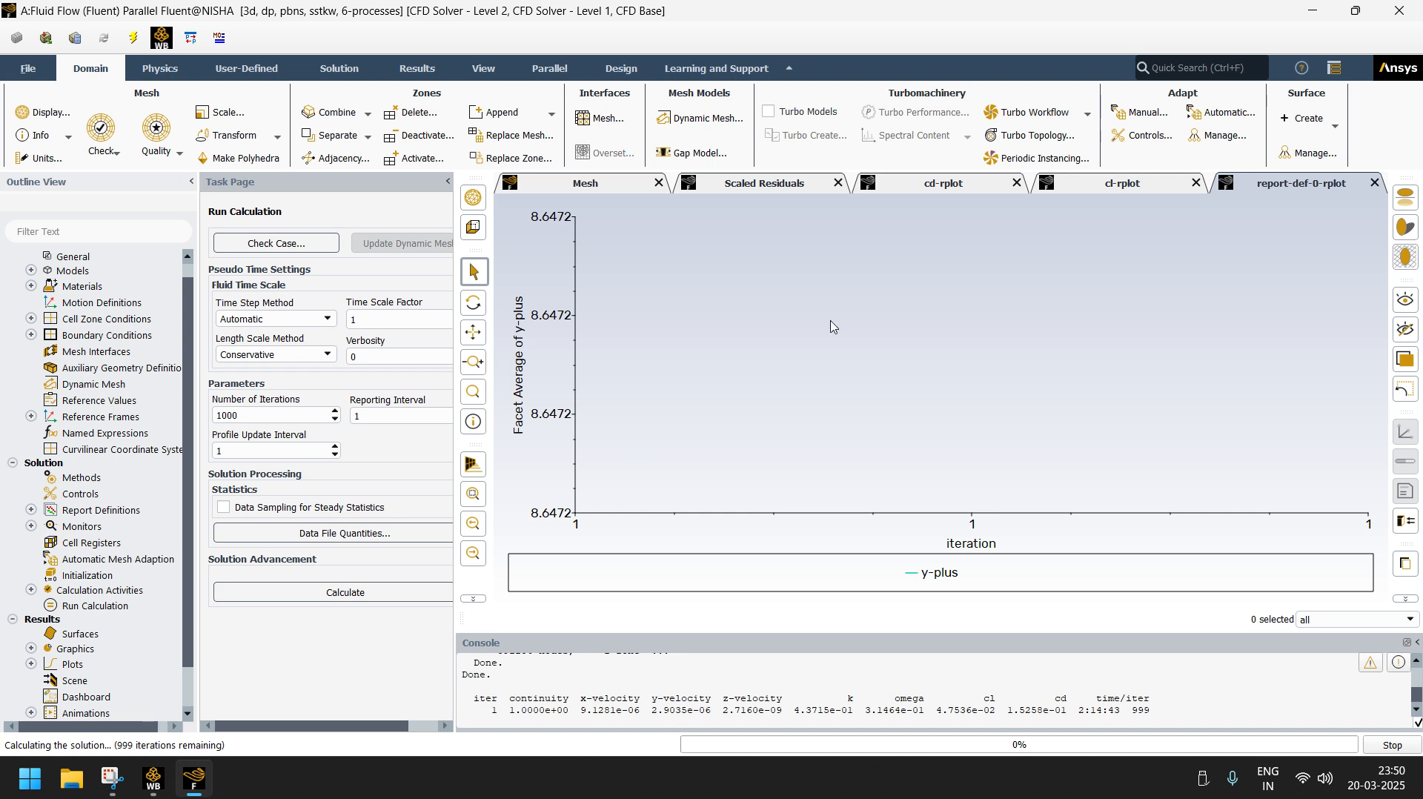
- Examine the scaled residuals and the cd and cl convergence plots while the calculation runs
left_click(1147, 188)
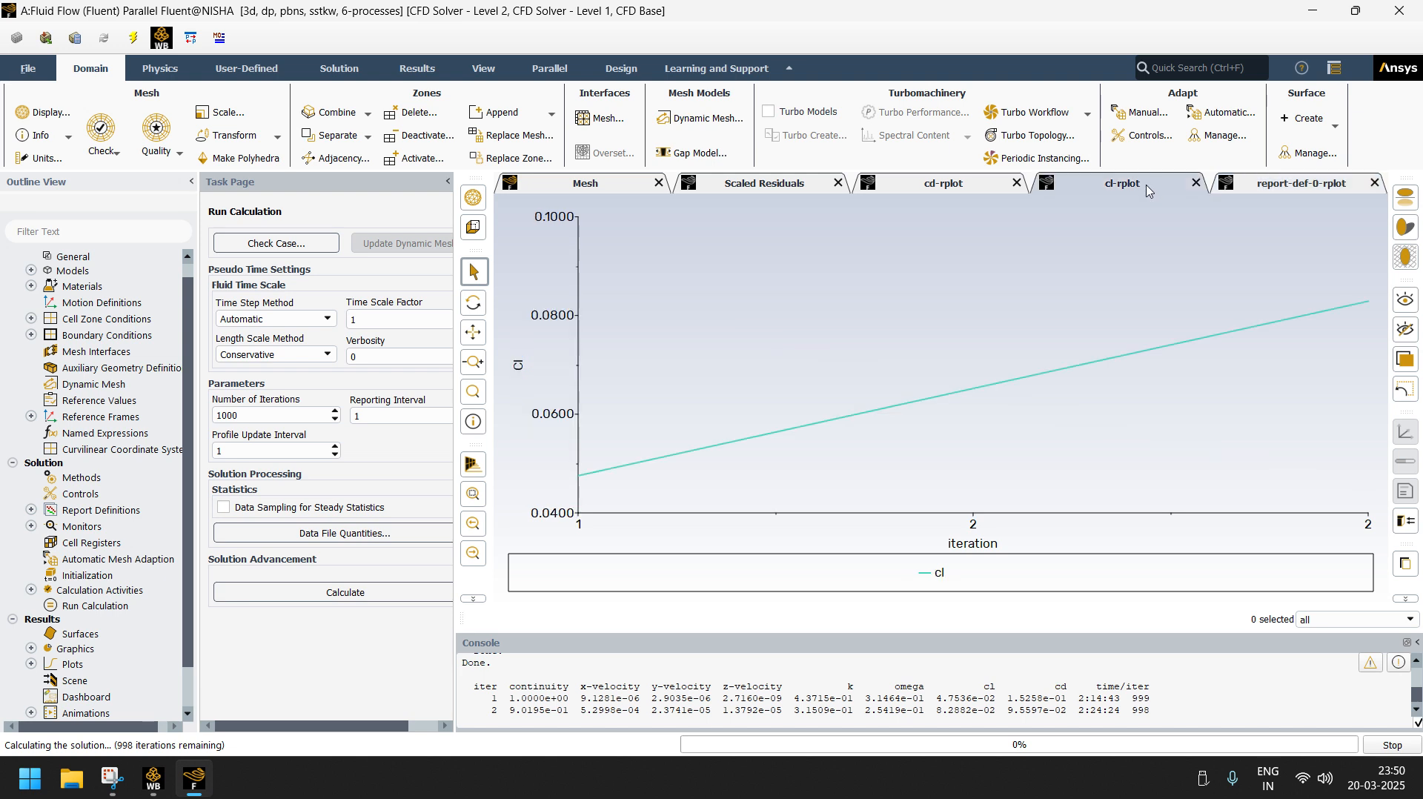
left_click(940, 184)
left_click(775, 184)
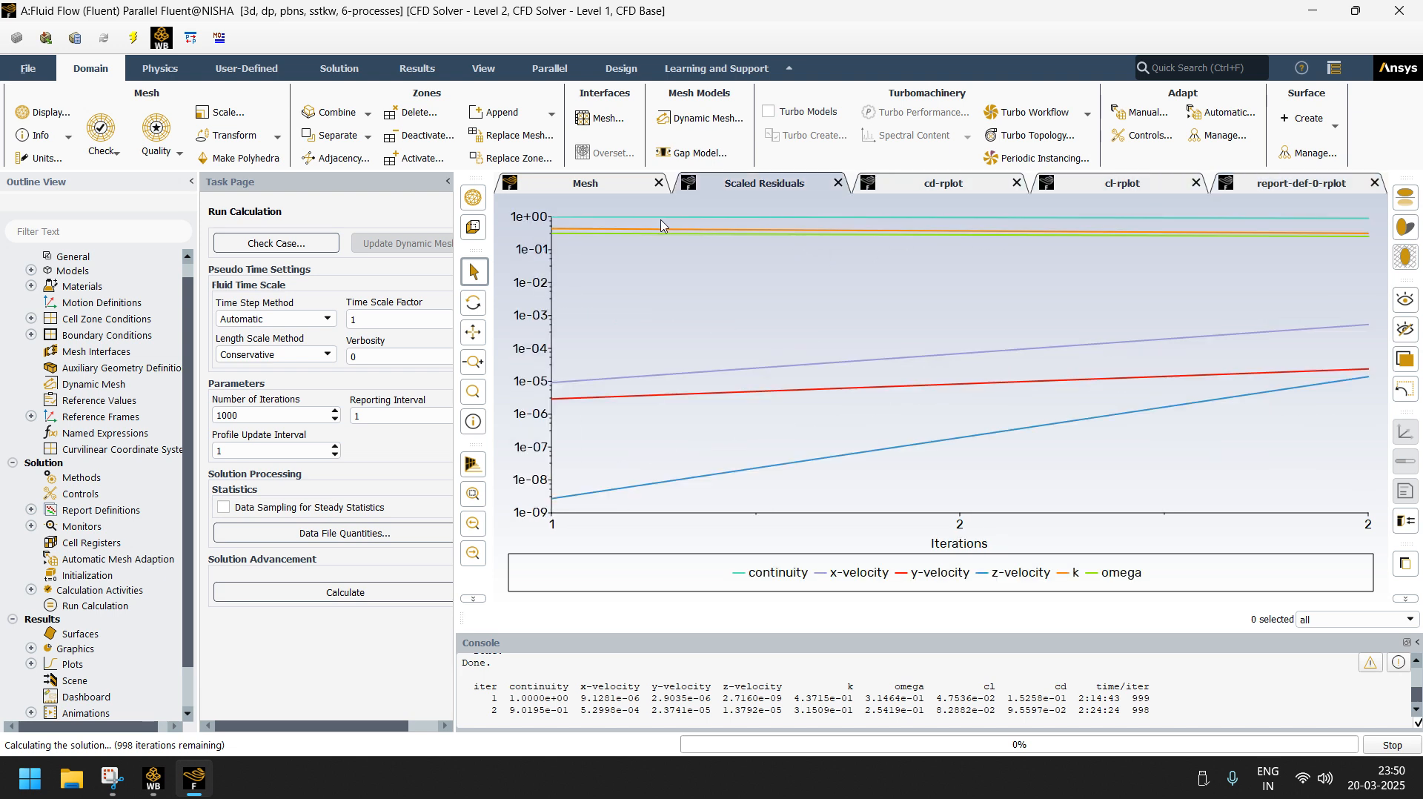
left_click(584, 191)
left_click(762, 187)
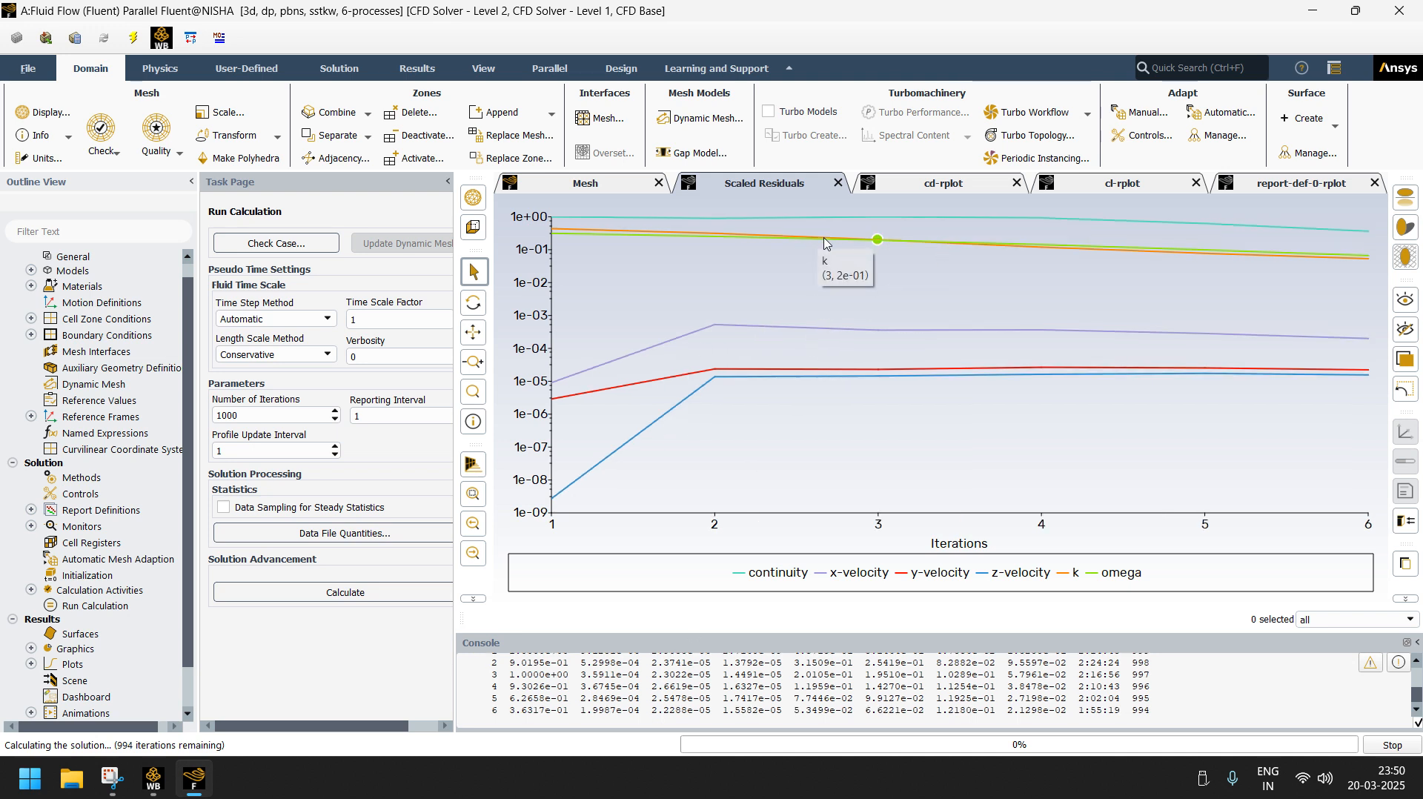
left_click(954, 187)
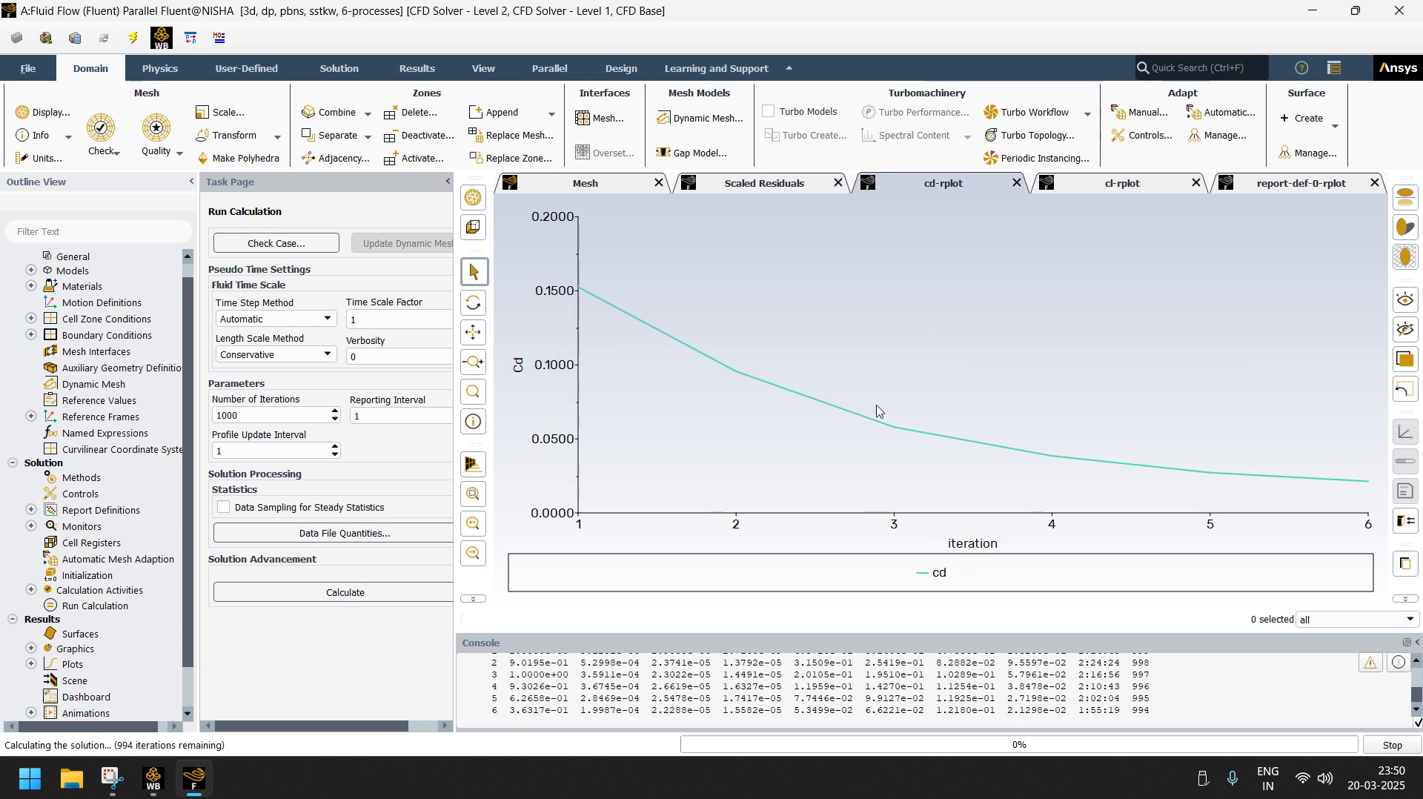
left_click(1137, 187)
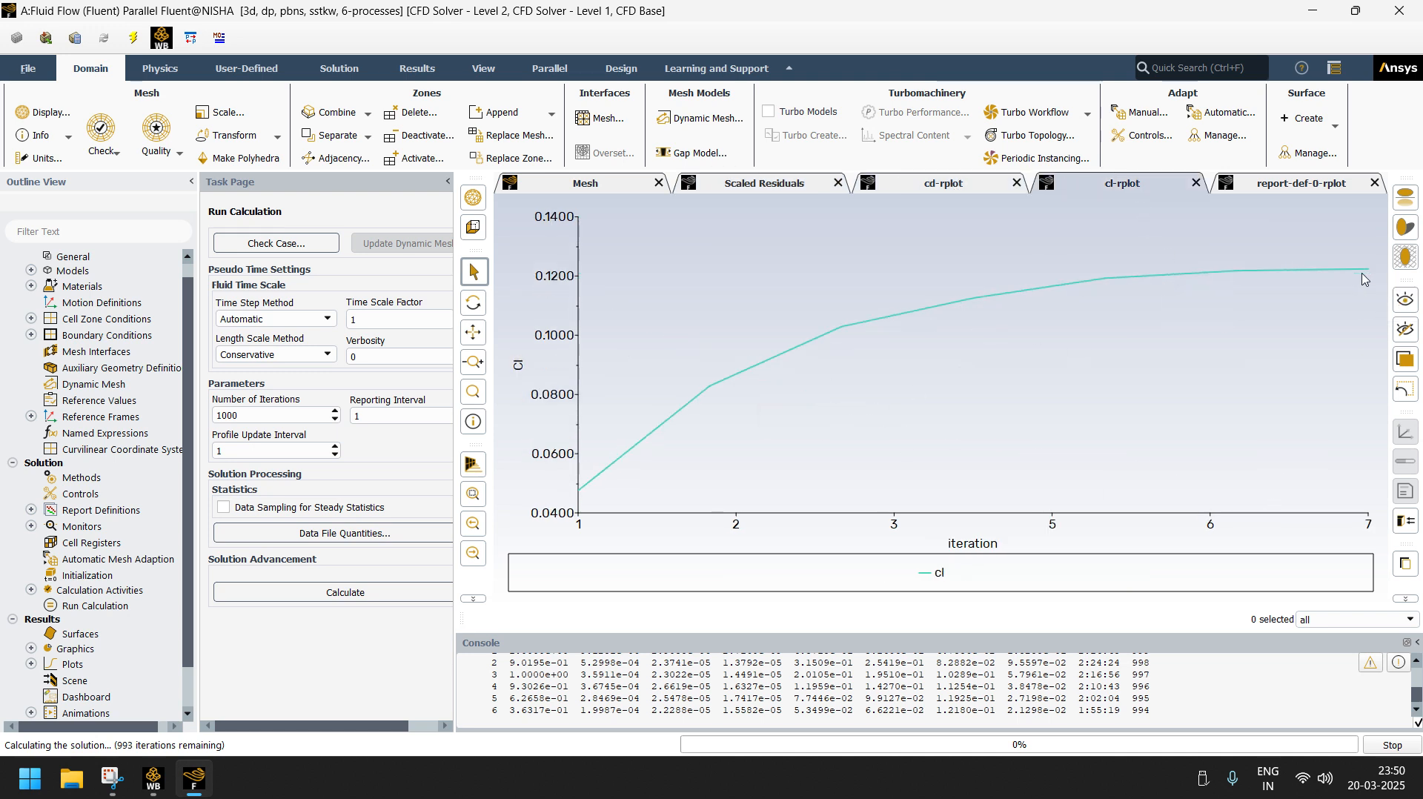
mouse_move(1249, 273)
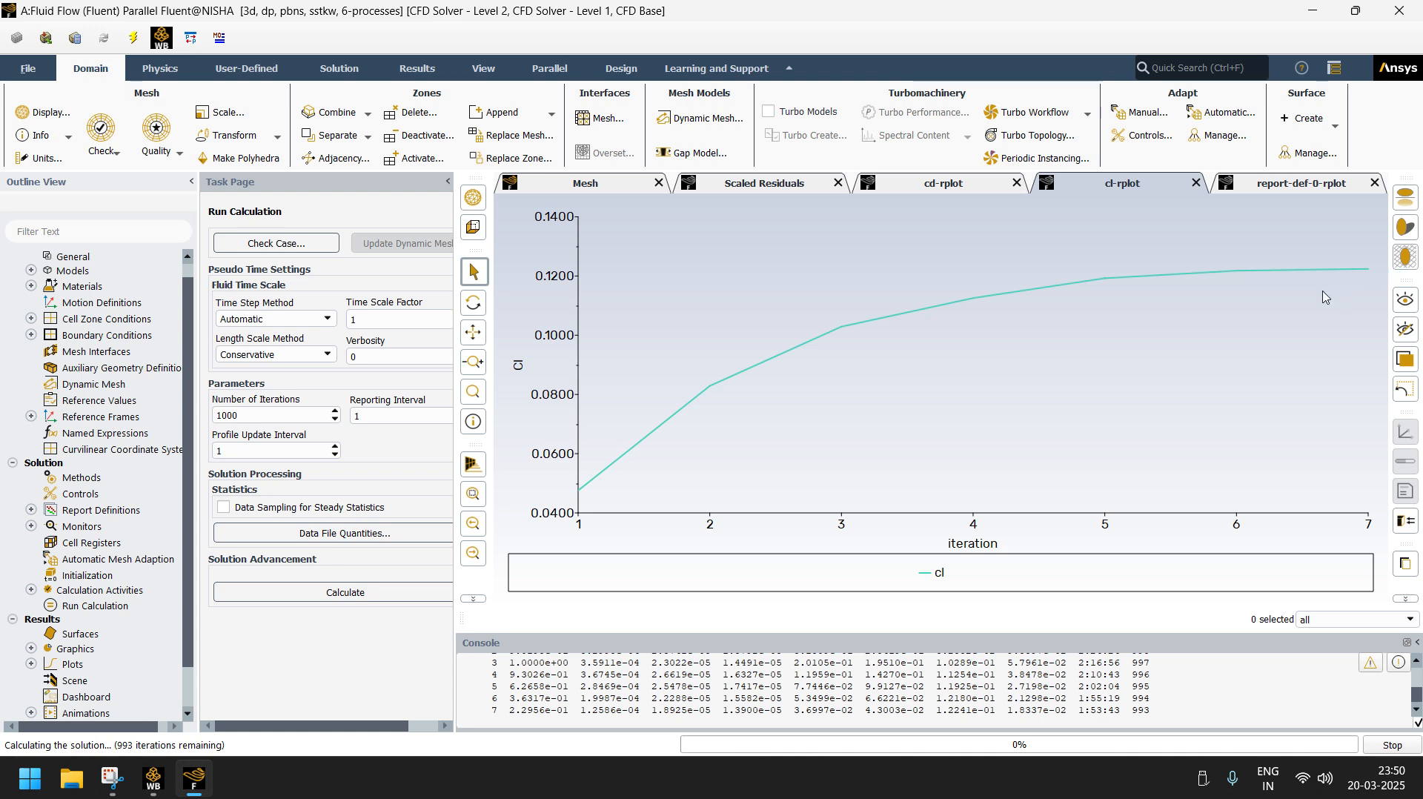
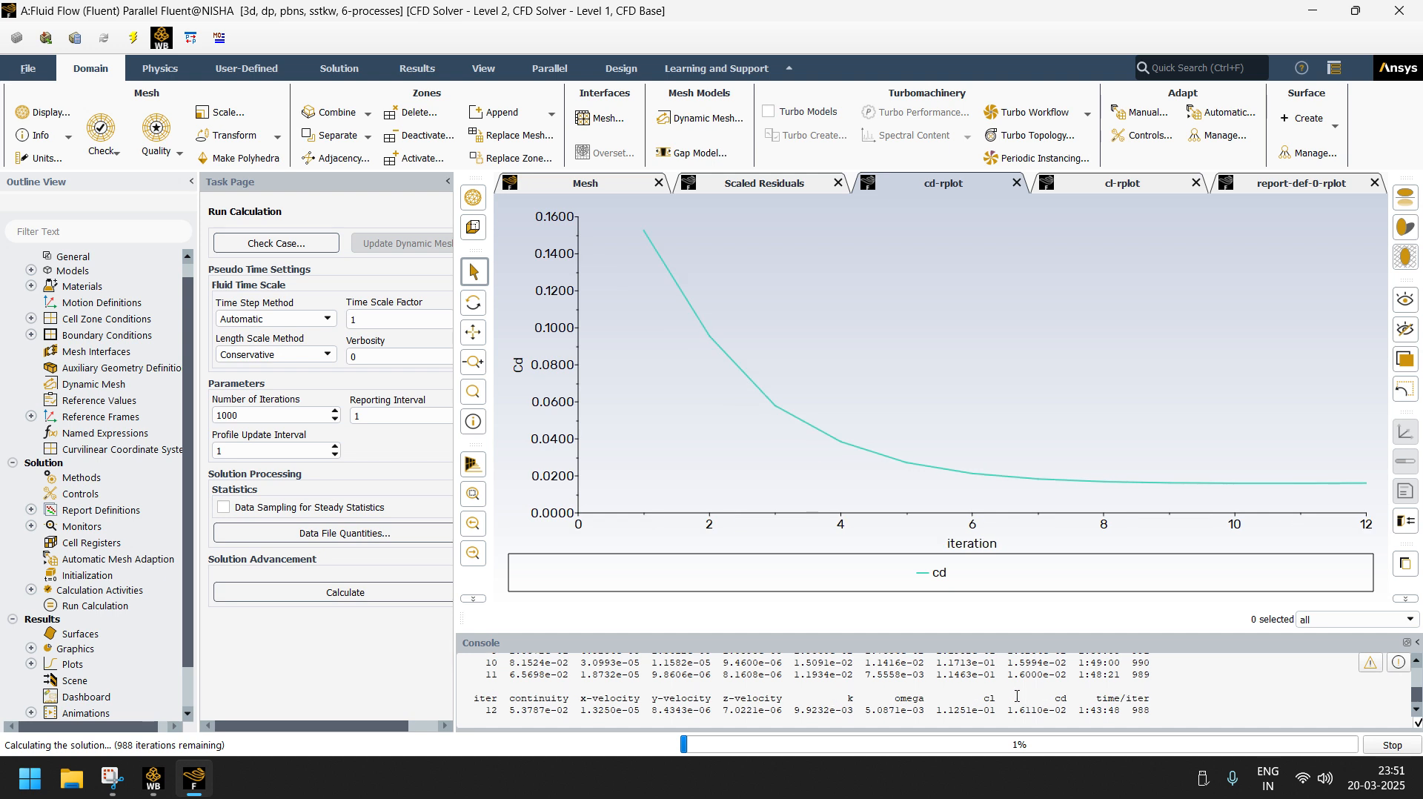
left_click(1139, 188)
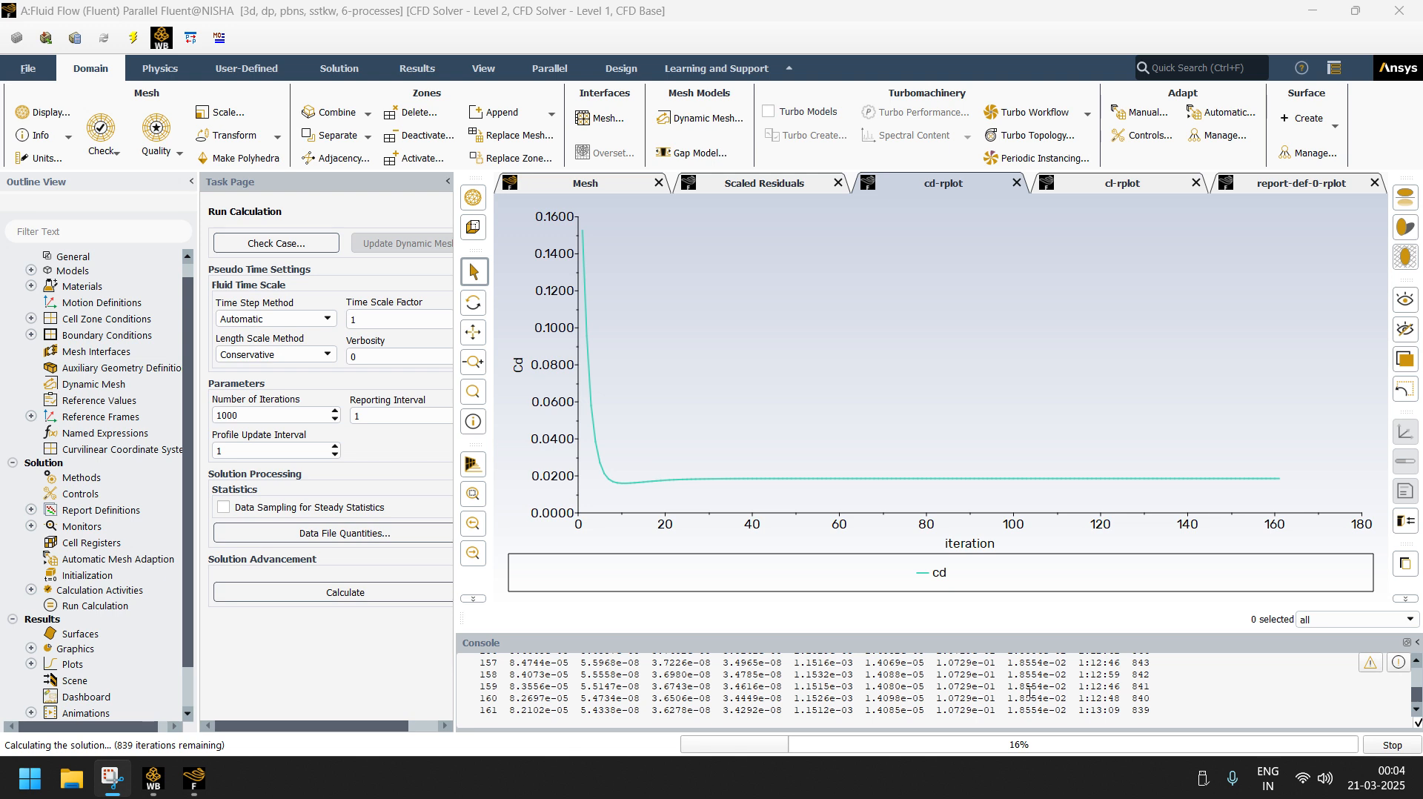
- Check the latest cd values in the console, stop the running calculation and dismiss the completion notice
left_click_drag(1150, 698, 991, 698)
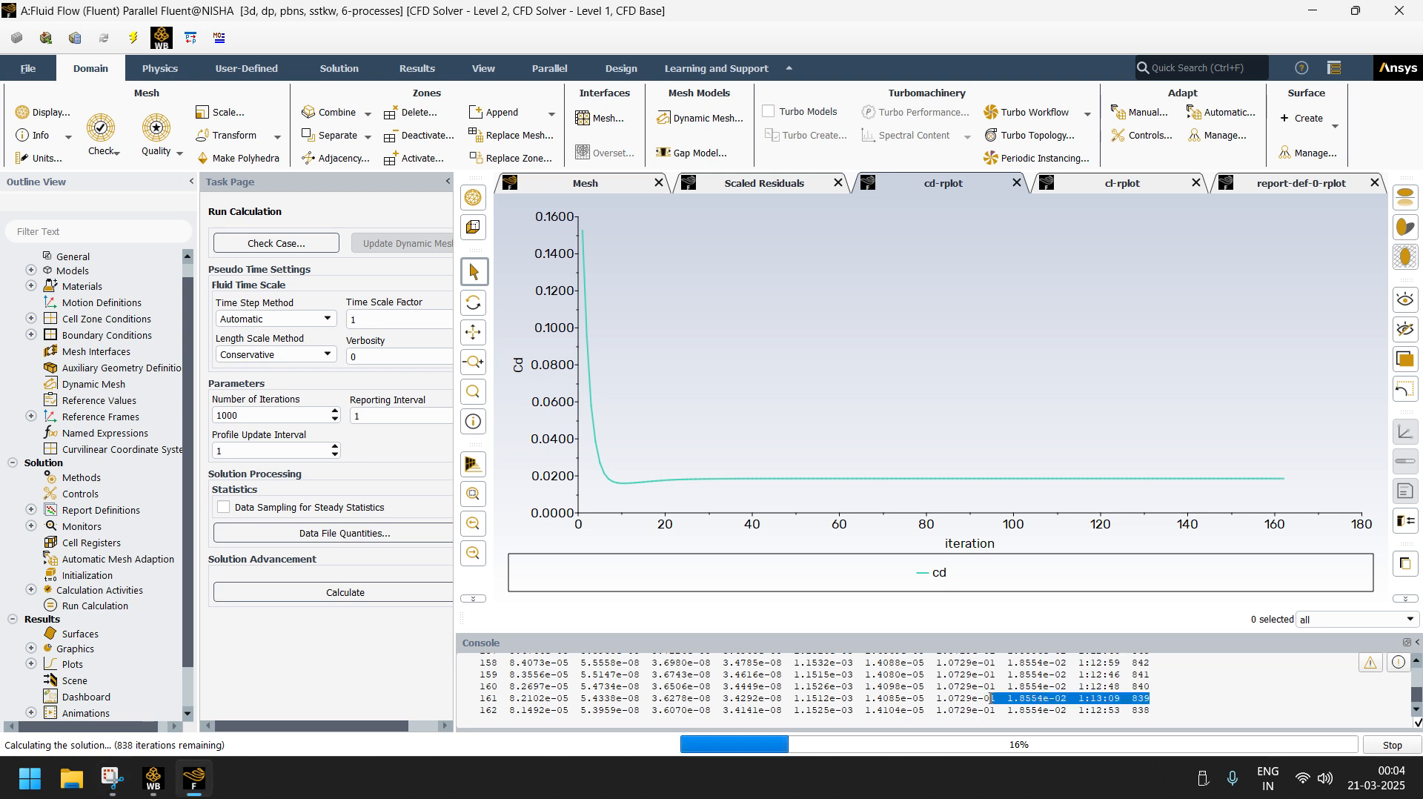
left_click(1042, 699)
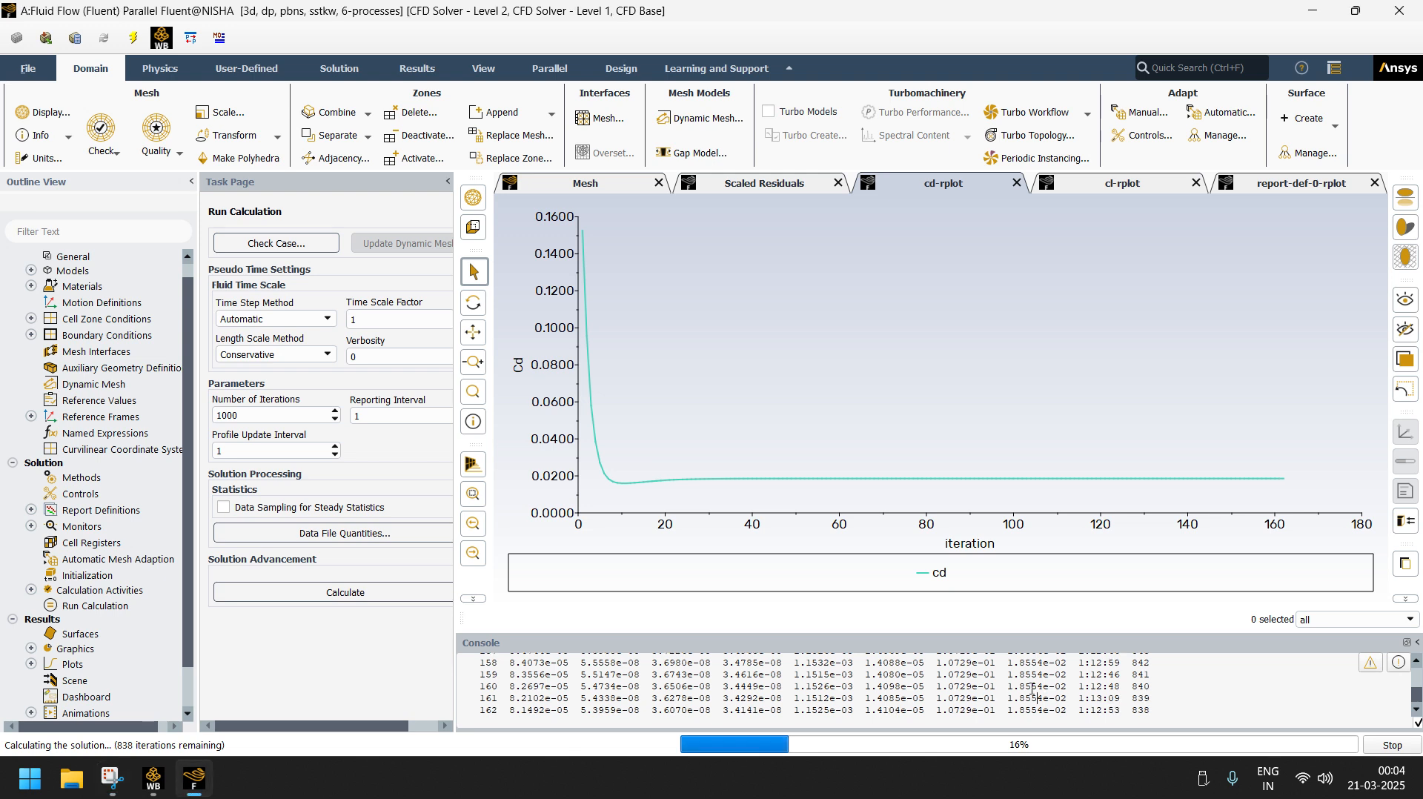
left_click(1383, 748)
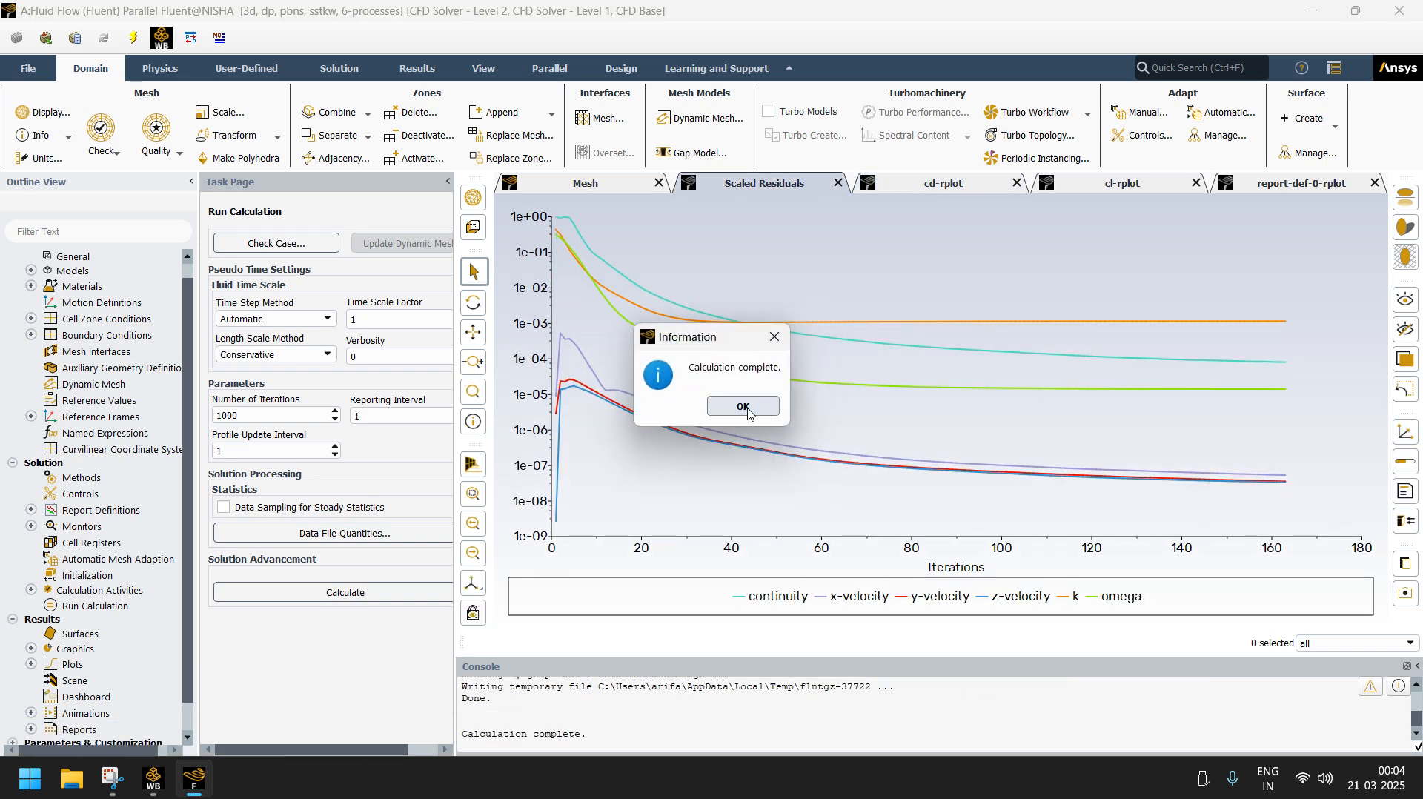
left_click(744, 406)
- Create a filled Static Pressure contour on the sym surface and display it face-on around the airfoil
scroll(101, 629, "down", 1)
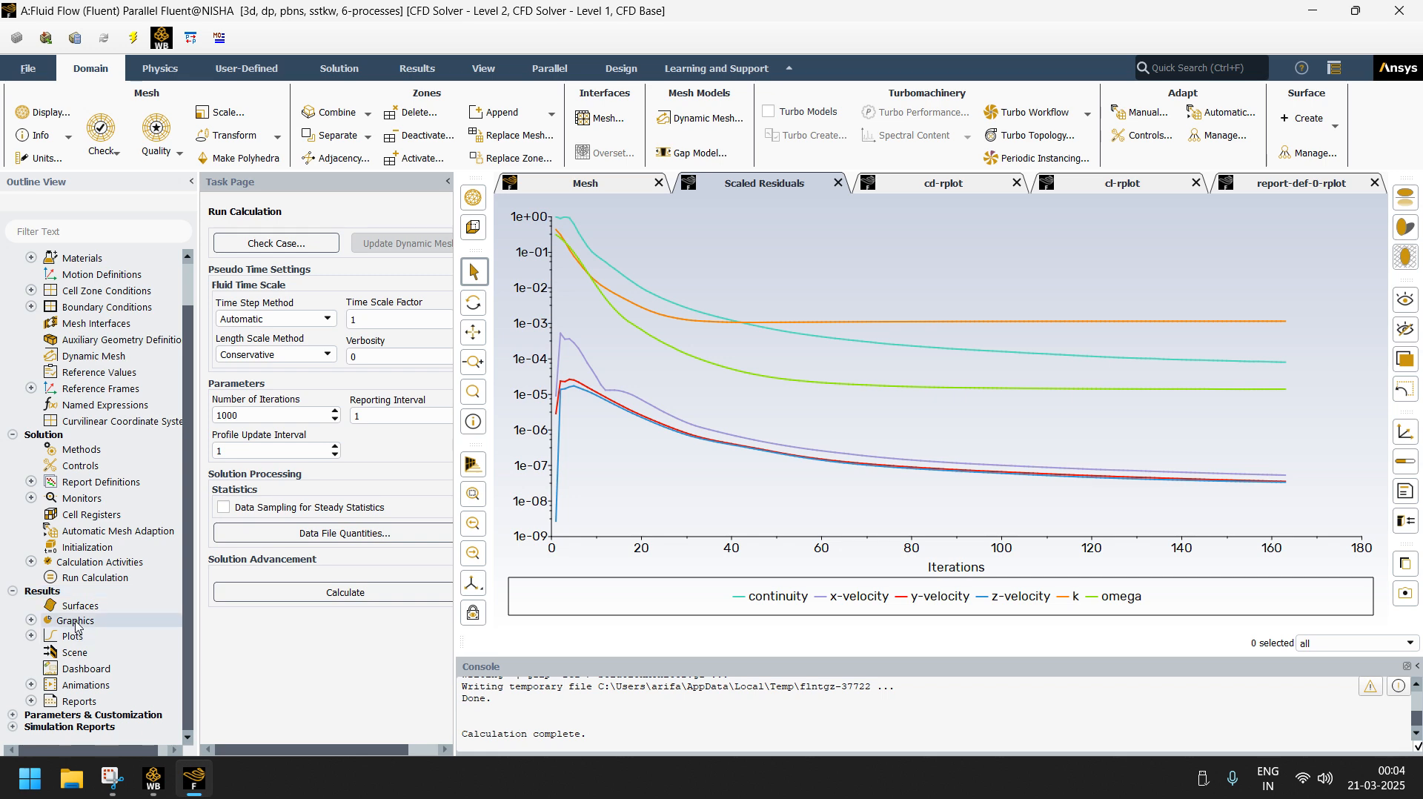
left_click(31, 621)
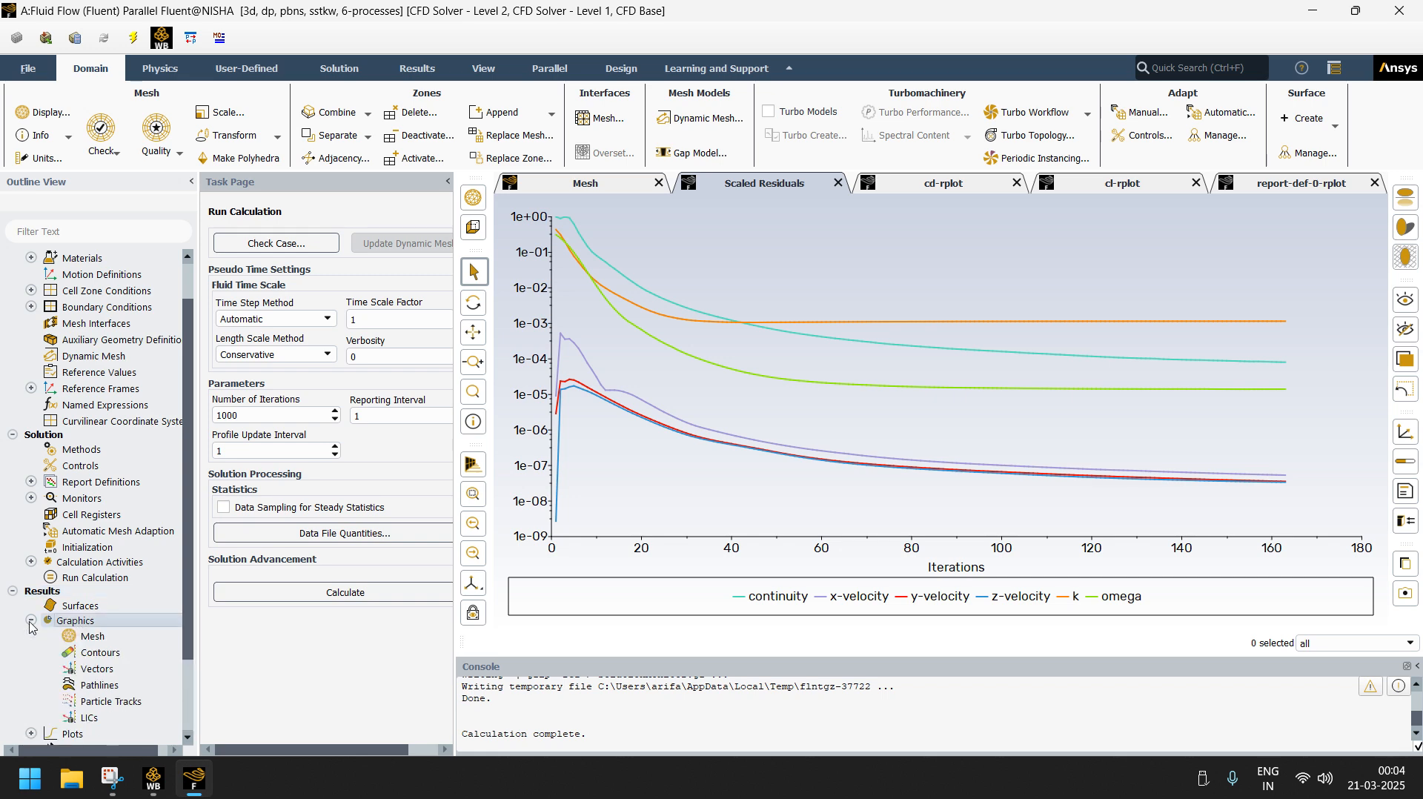
double_click(100, 652)
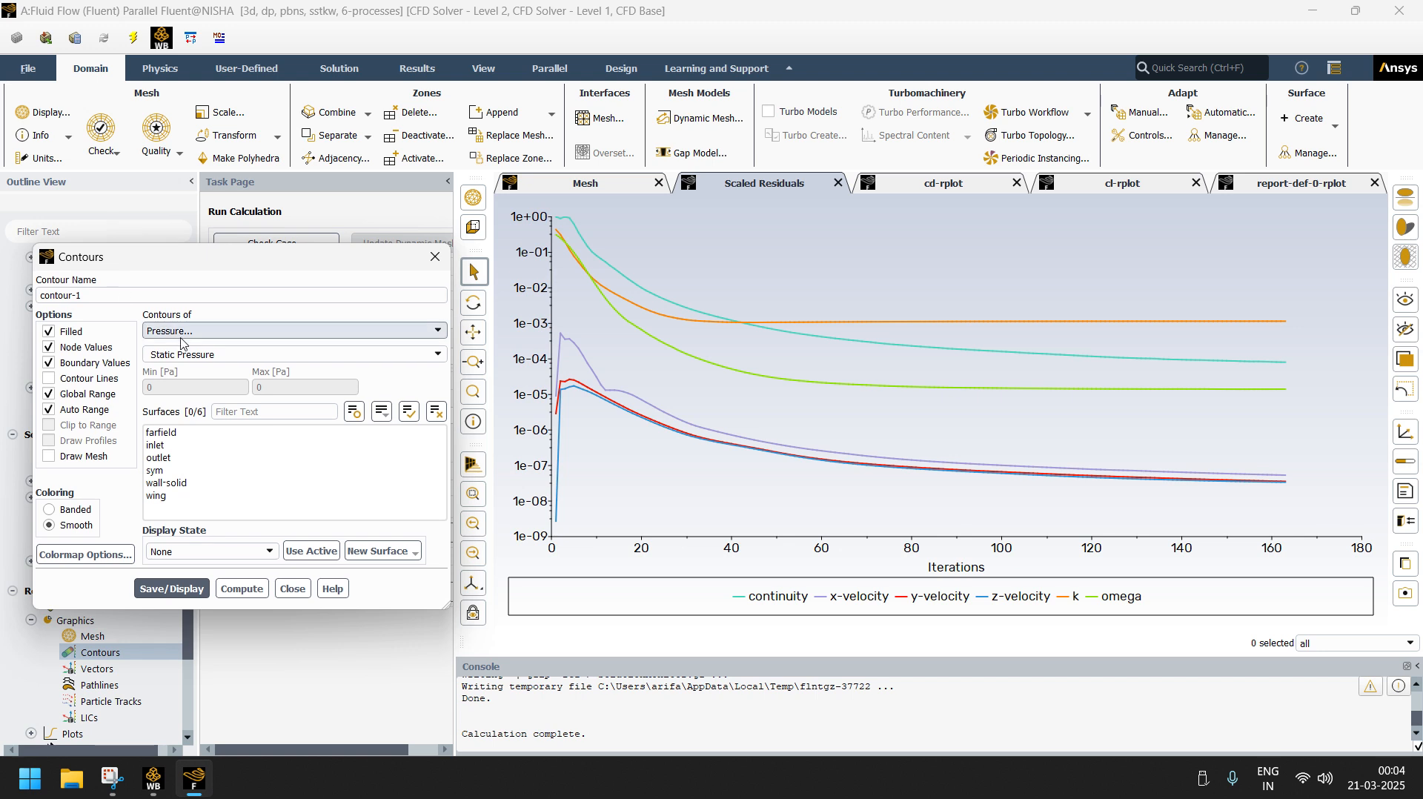
left_click(159, 471)
left_click(159, 591)
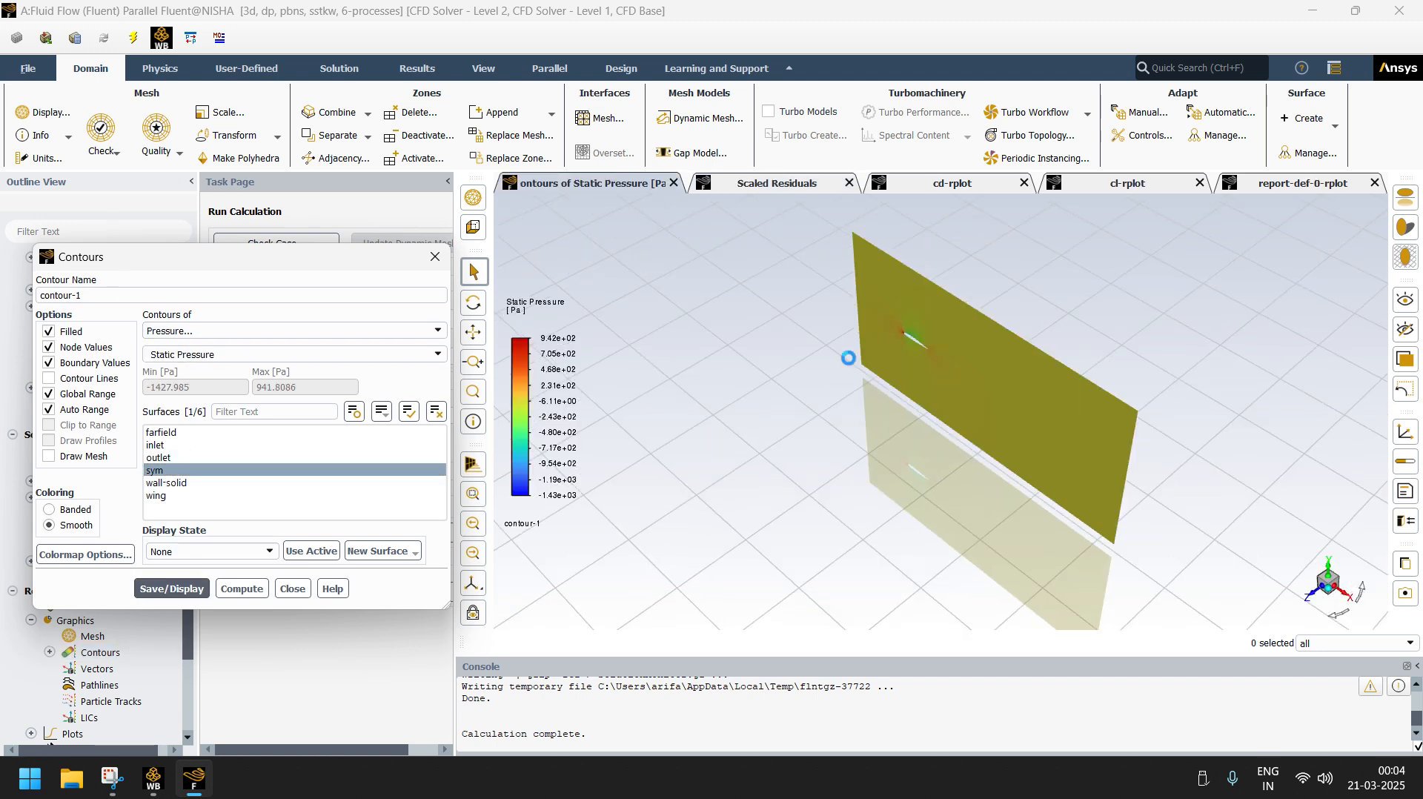
left_click(1312, 599)
scroll(864, 423, "up", 5)
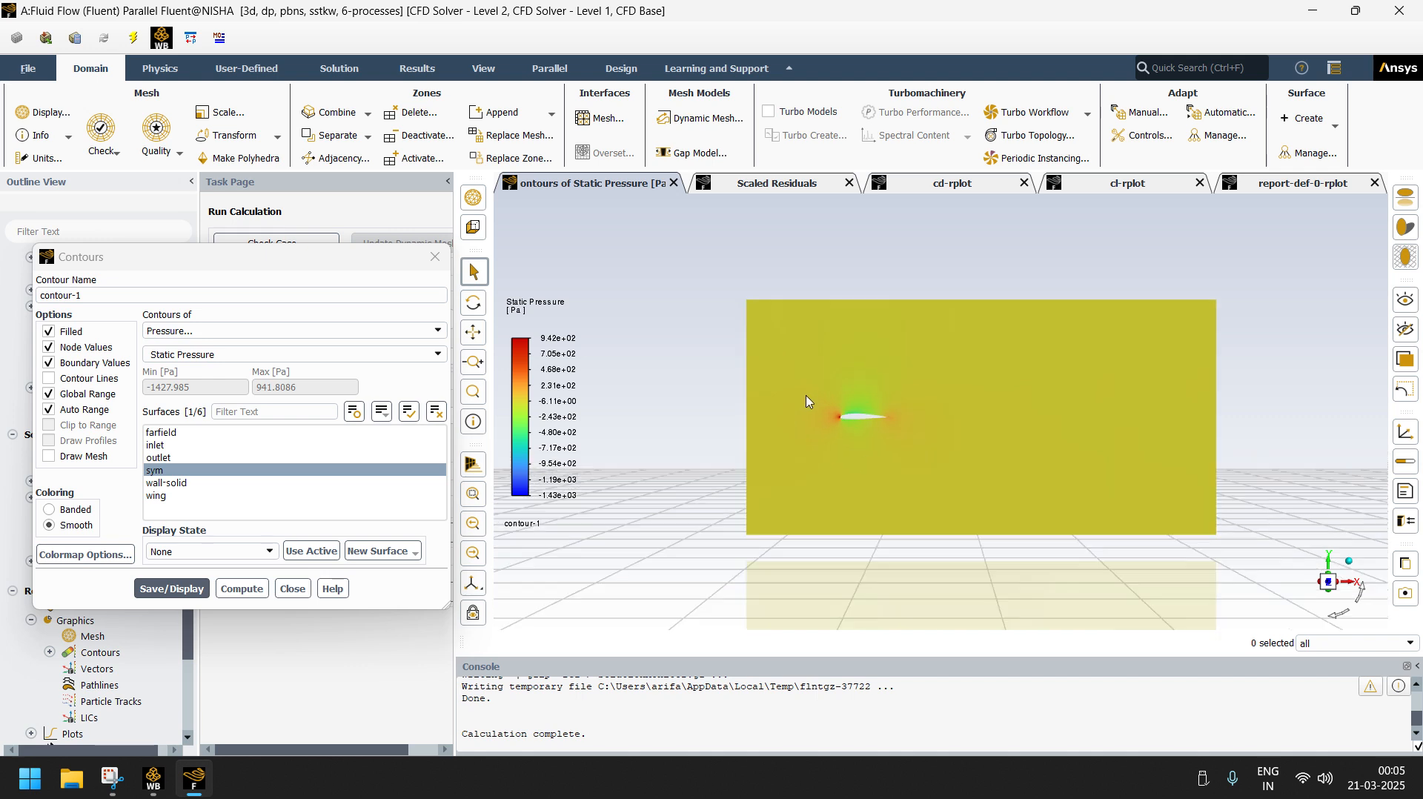
scroll(890, 426, "up", 3)
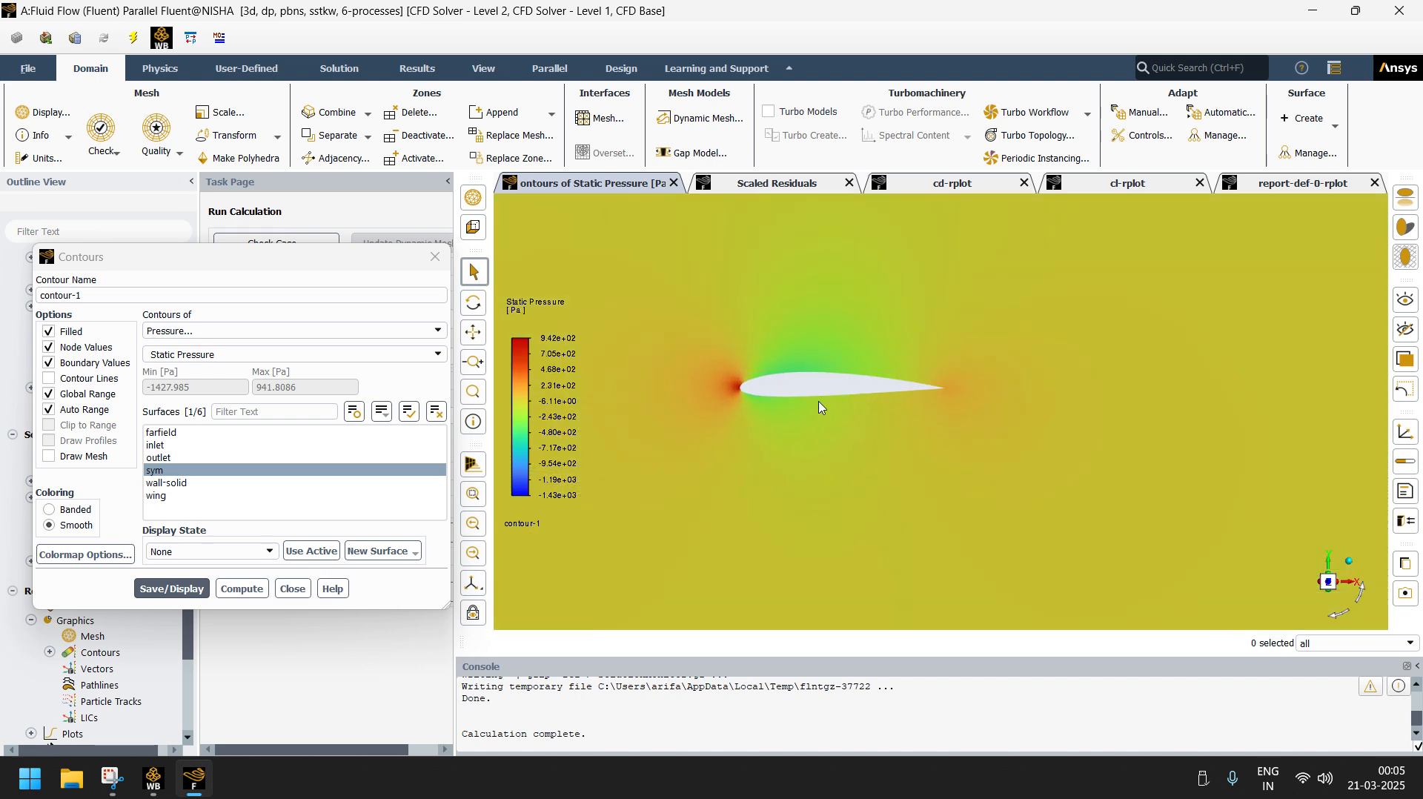
- Add the wing surface to the static pressure contour and redisplay it
left_click(171, 496)
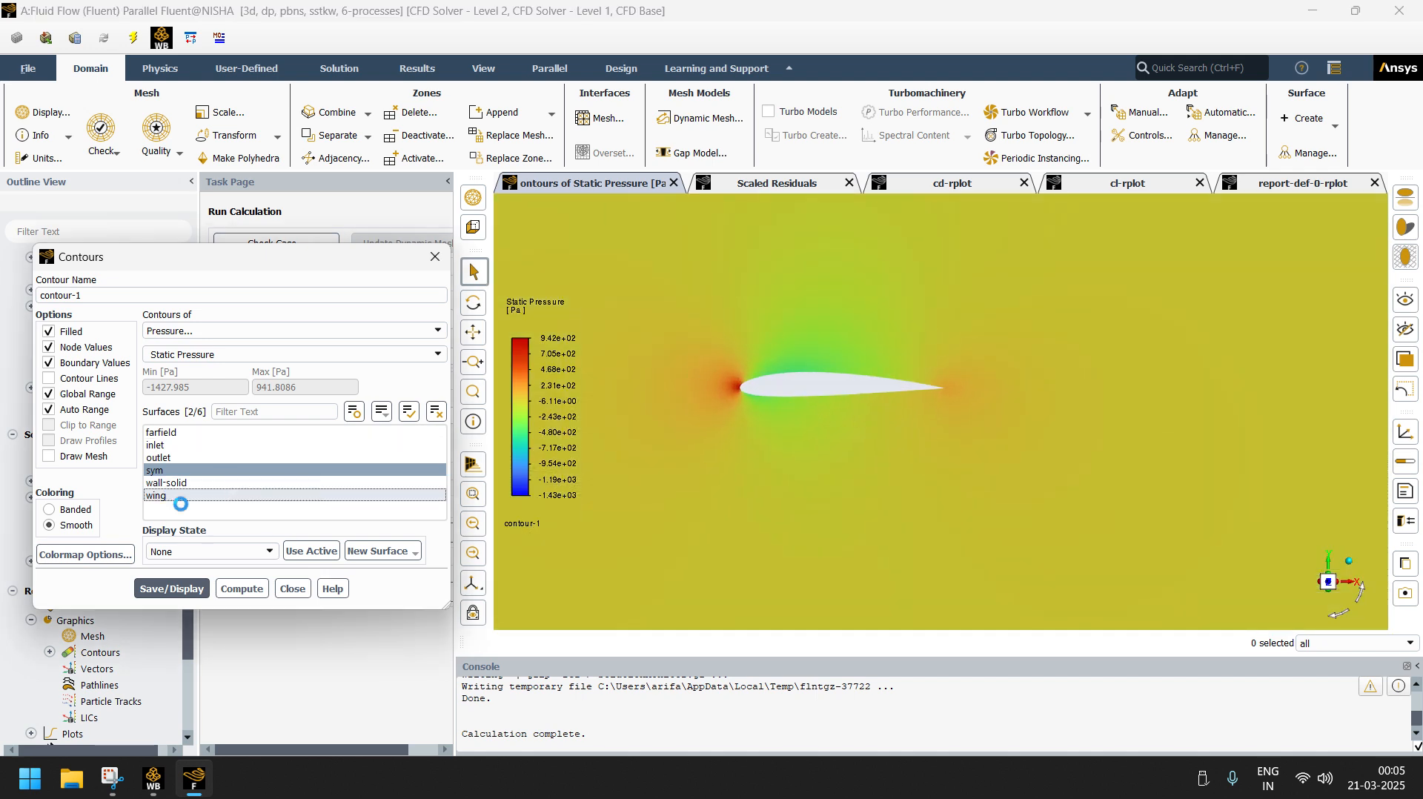
left_click(165, 591)
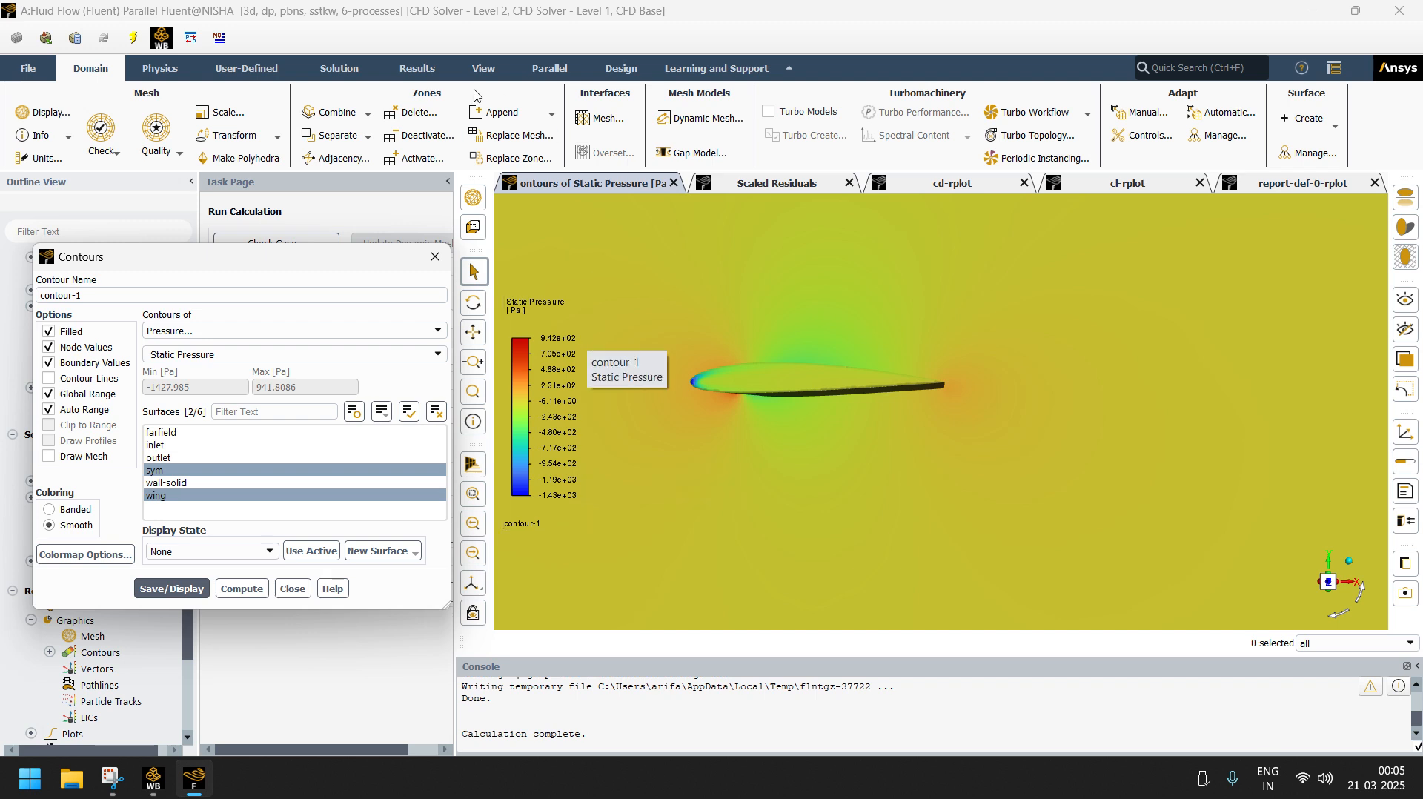
left_click_drag(348, 267, 306, 277)
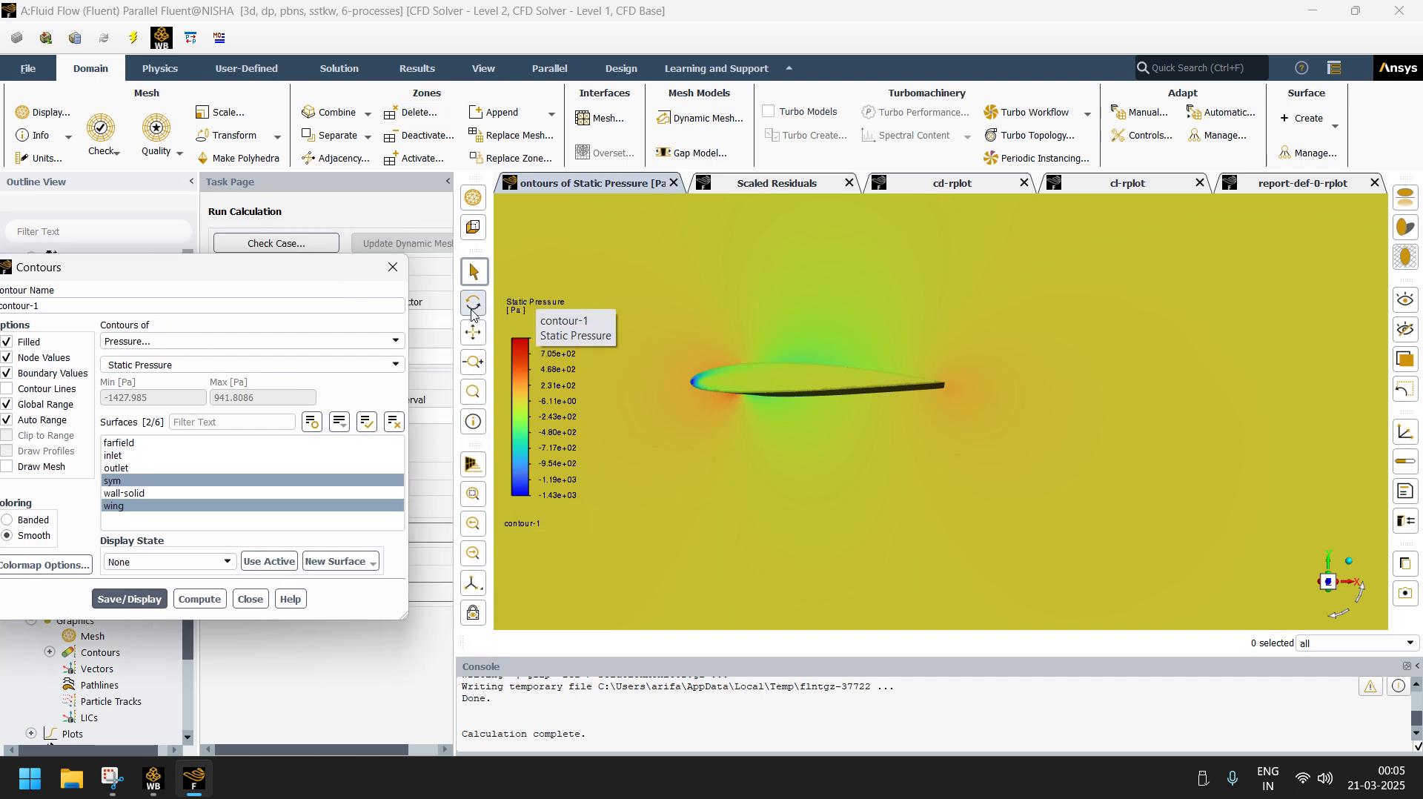
- Examine the static pressure distribution over the wing and symmetry plane from several angles
left_click_drag(736, 433, 857, 492)
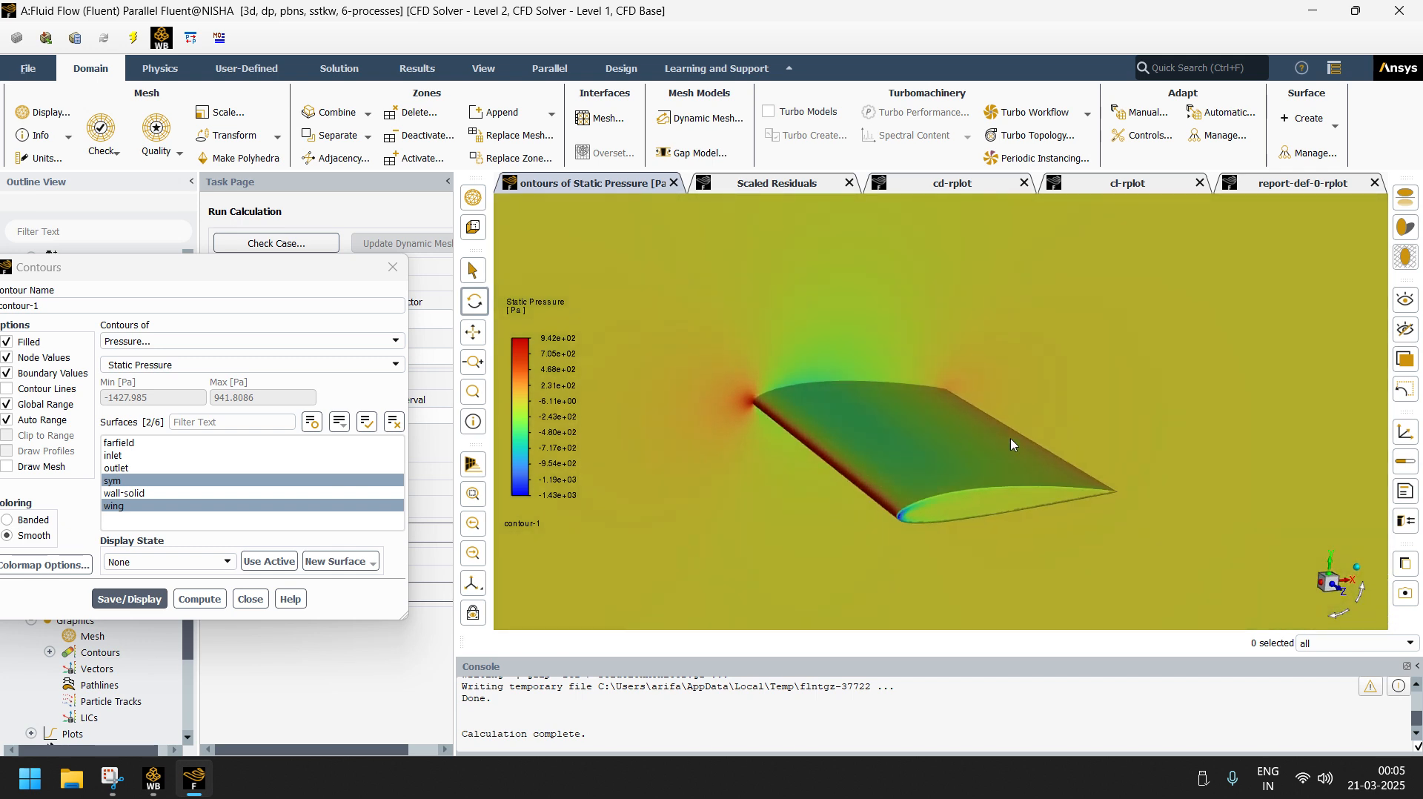
left_click_drag(1094, 448, 957, 444)
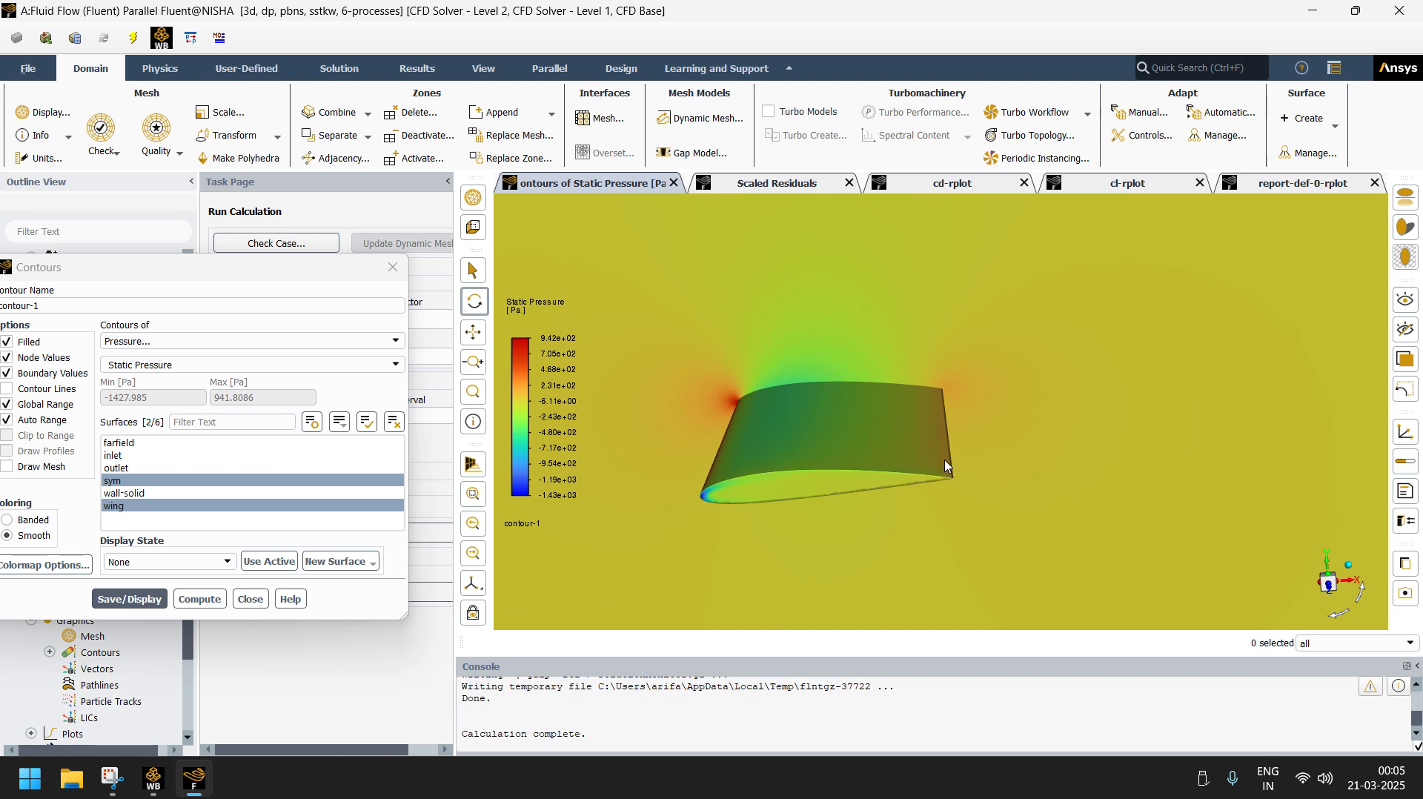
left_click_drag(805, 512, 1314, 581)
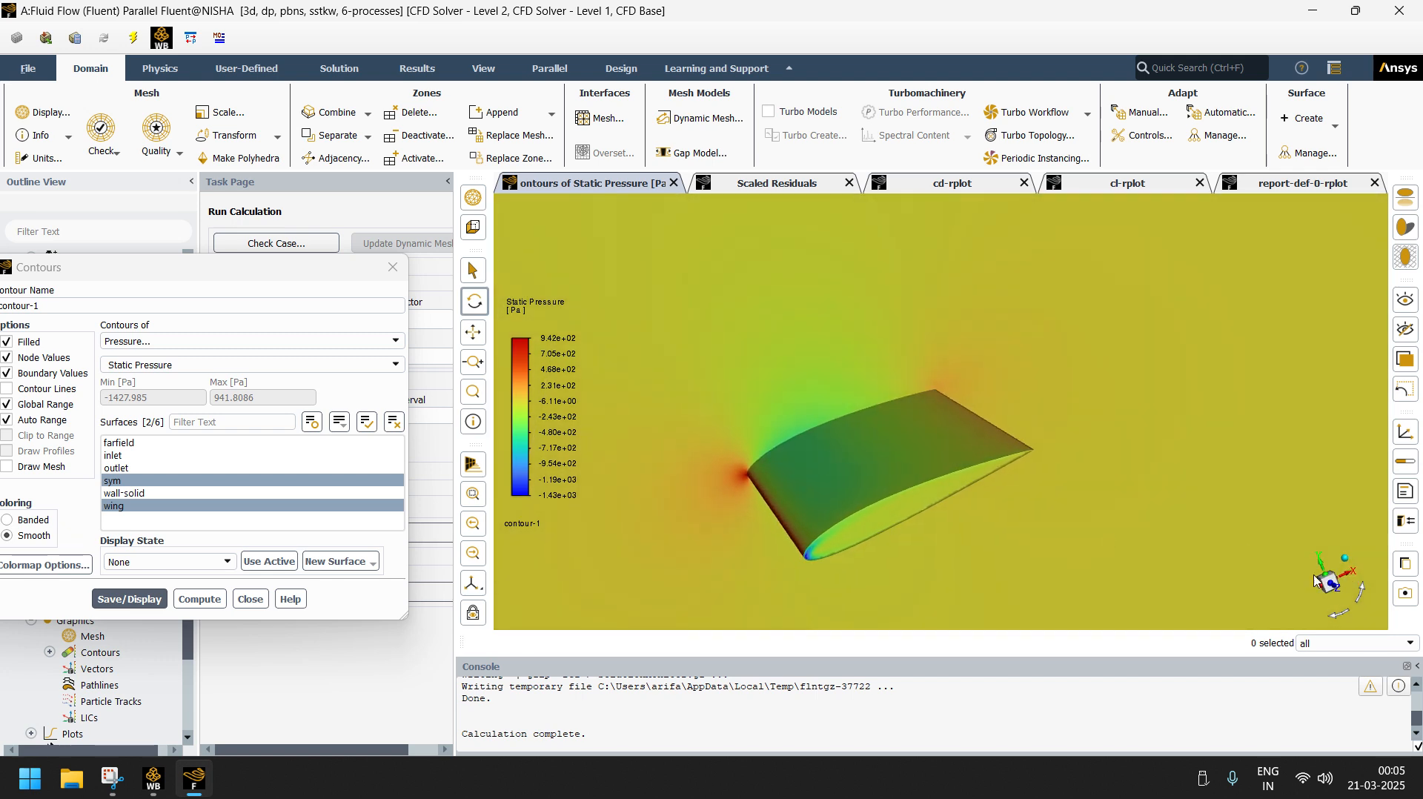
left_click(1337, 591)
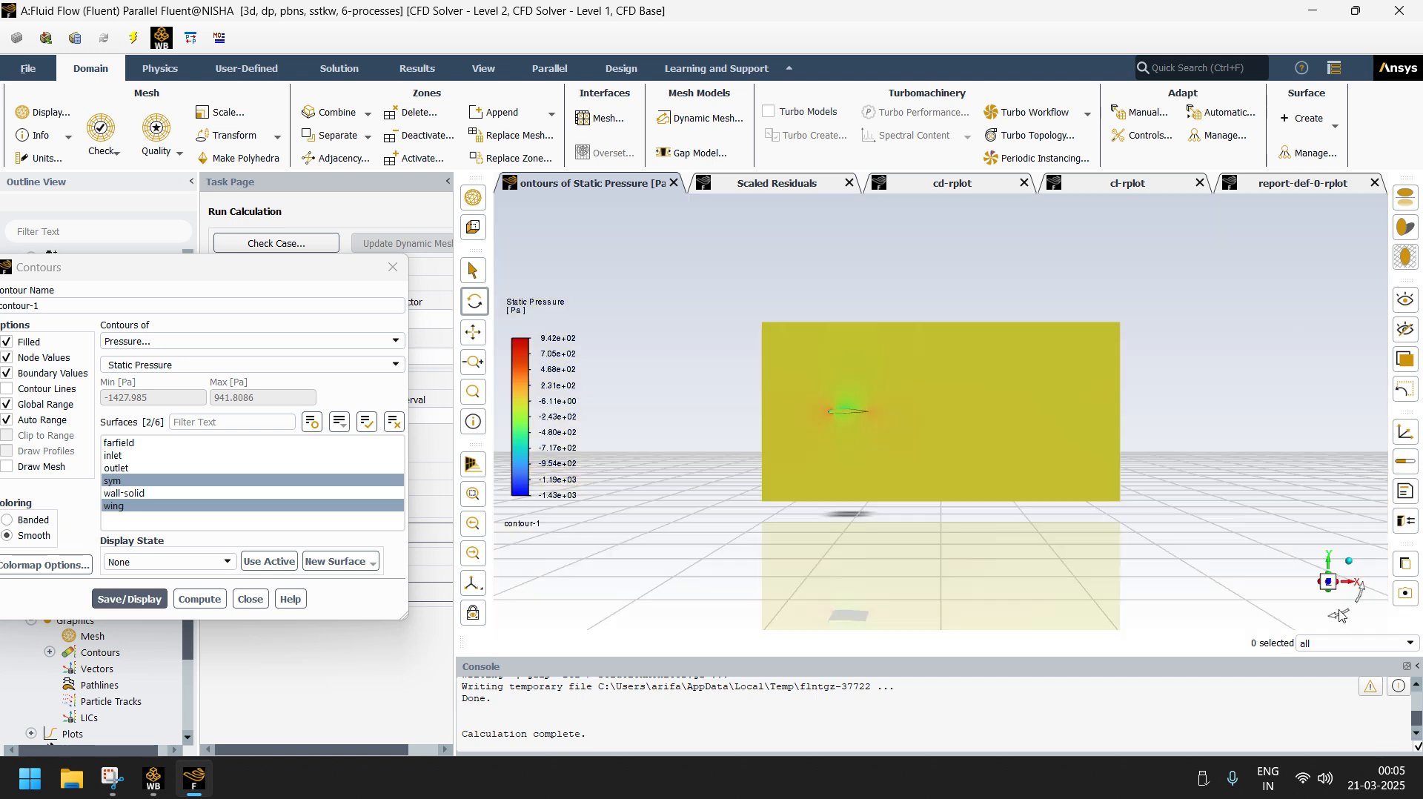
left_click(1329, 583)
scroll(963, 299, "up", 3)
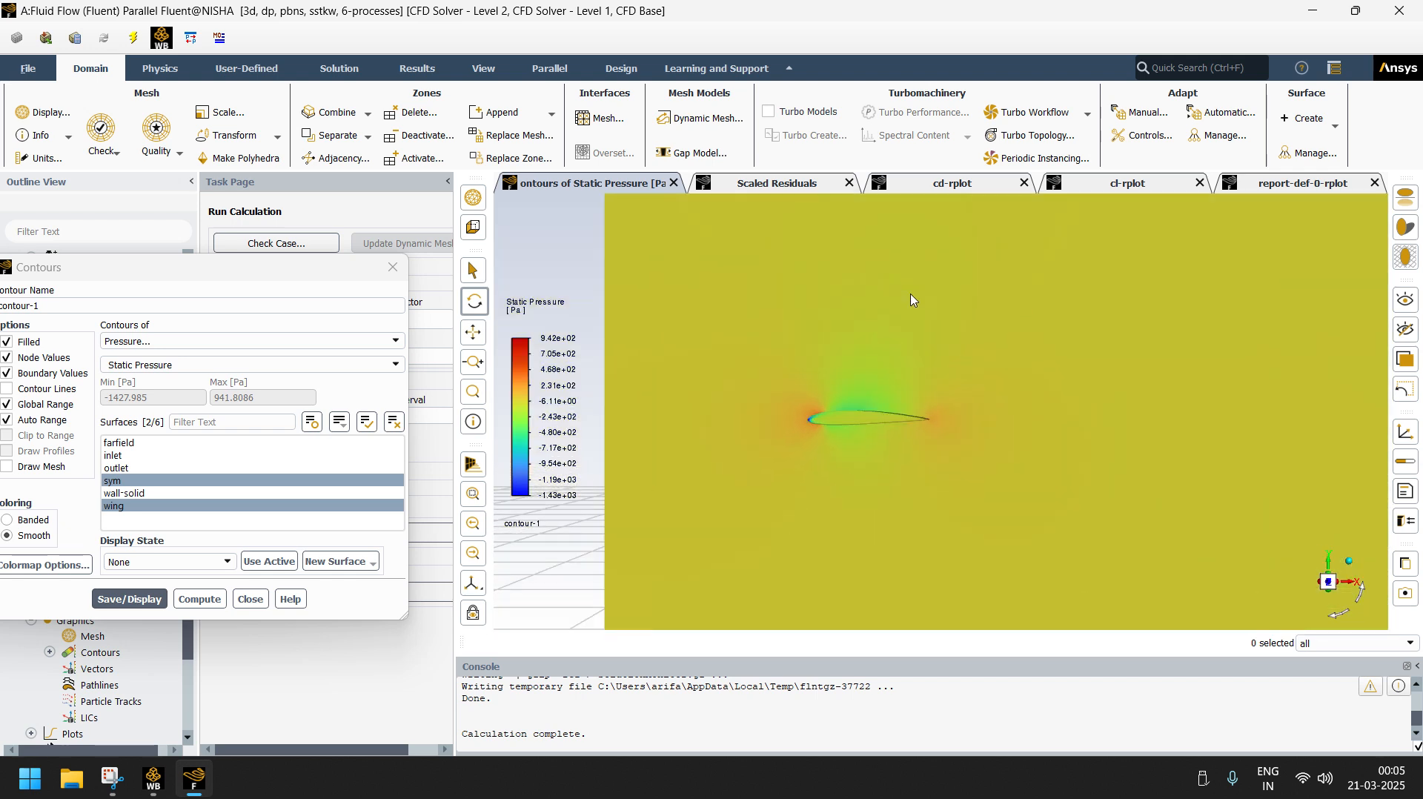
scroll(804, 527, "down", 3)
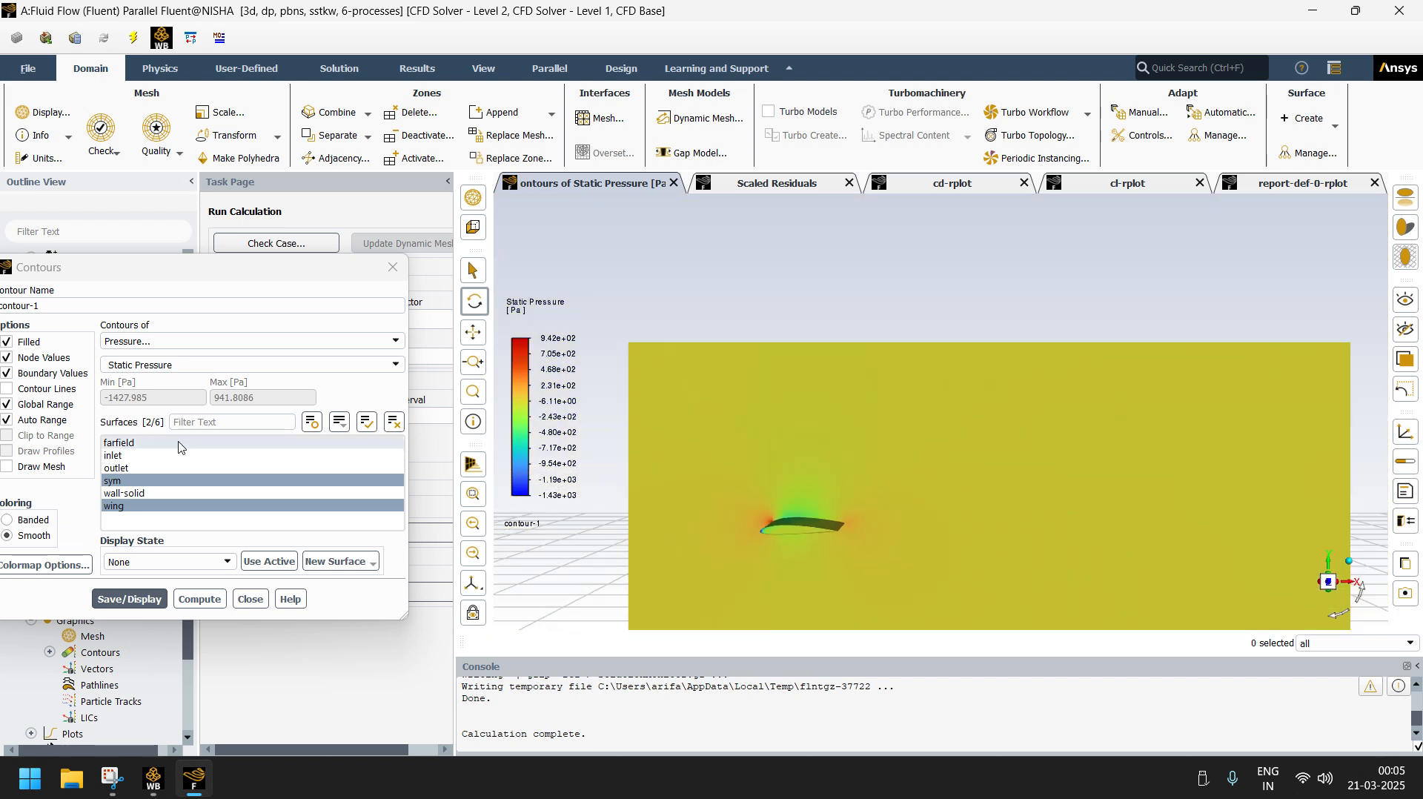
- Switch the contour to Velocity Magnitude, remove the wing surface and redisplay it on the sym surface only
left_click(164, 343)
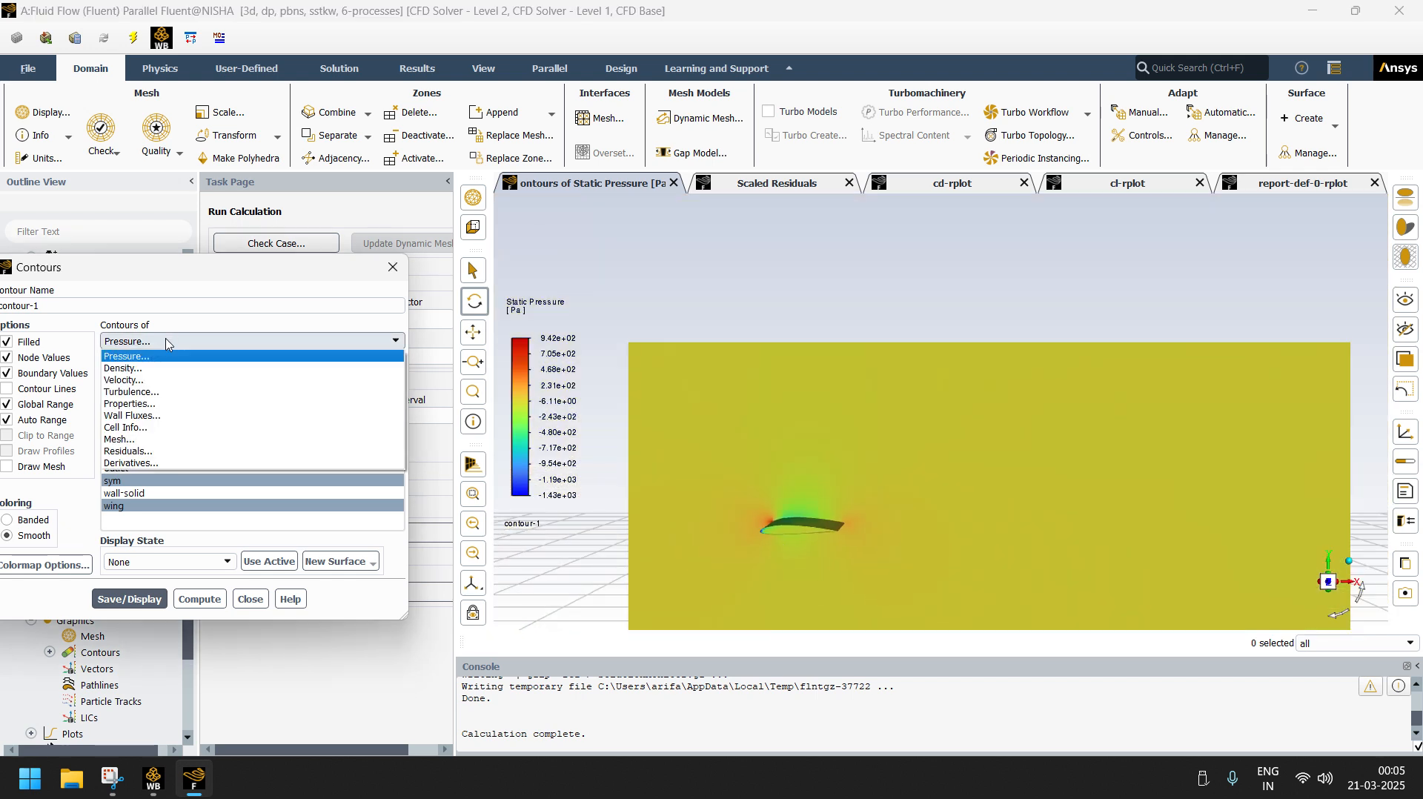
left_click(141, 381)
left_click(118, 602)
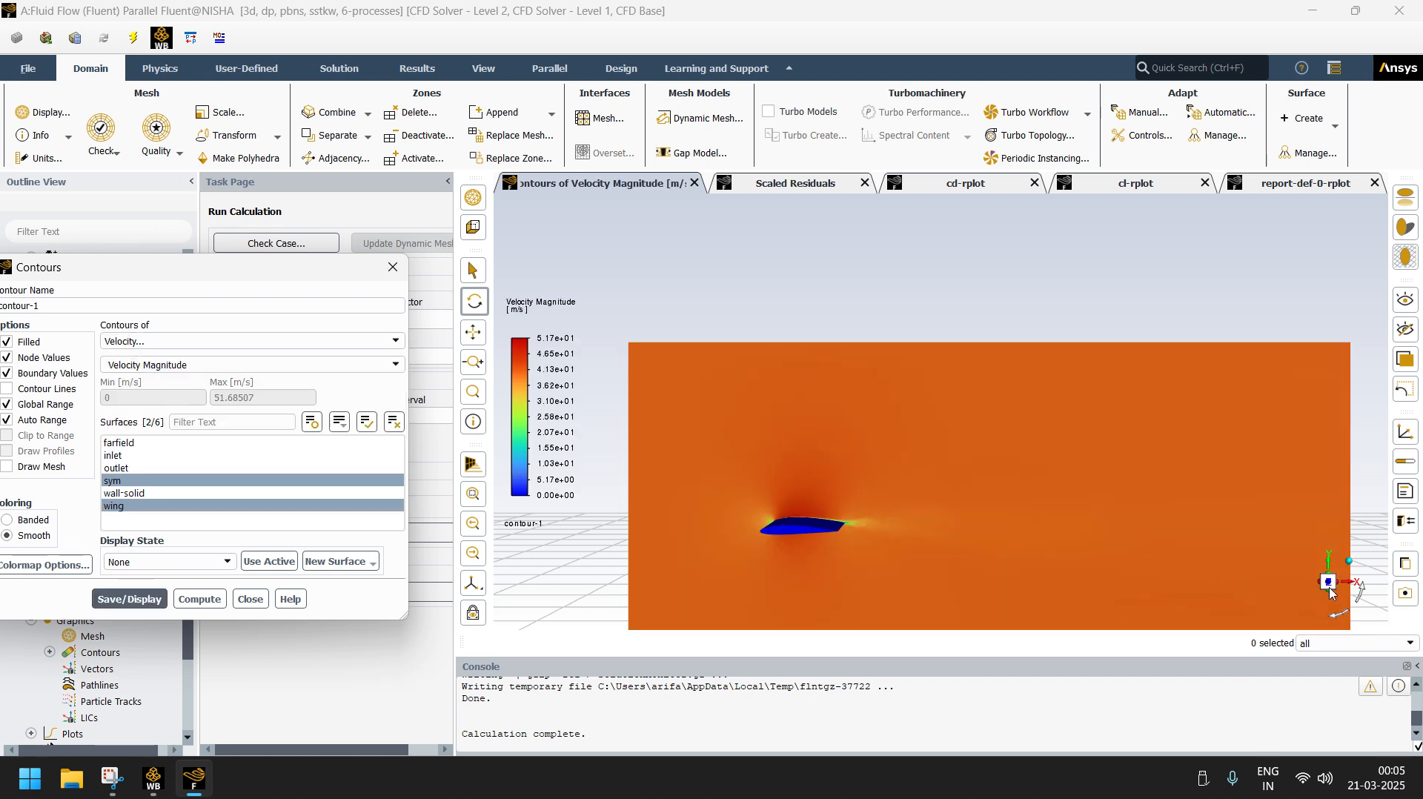
scroll(843, 550, "up", 5)
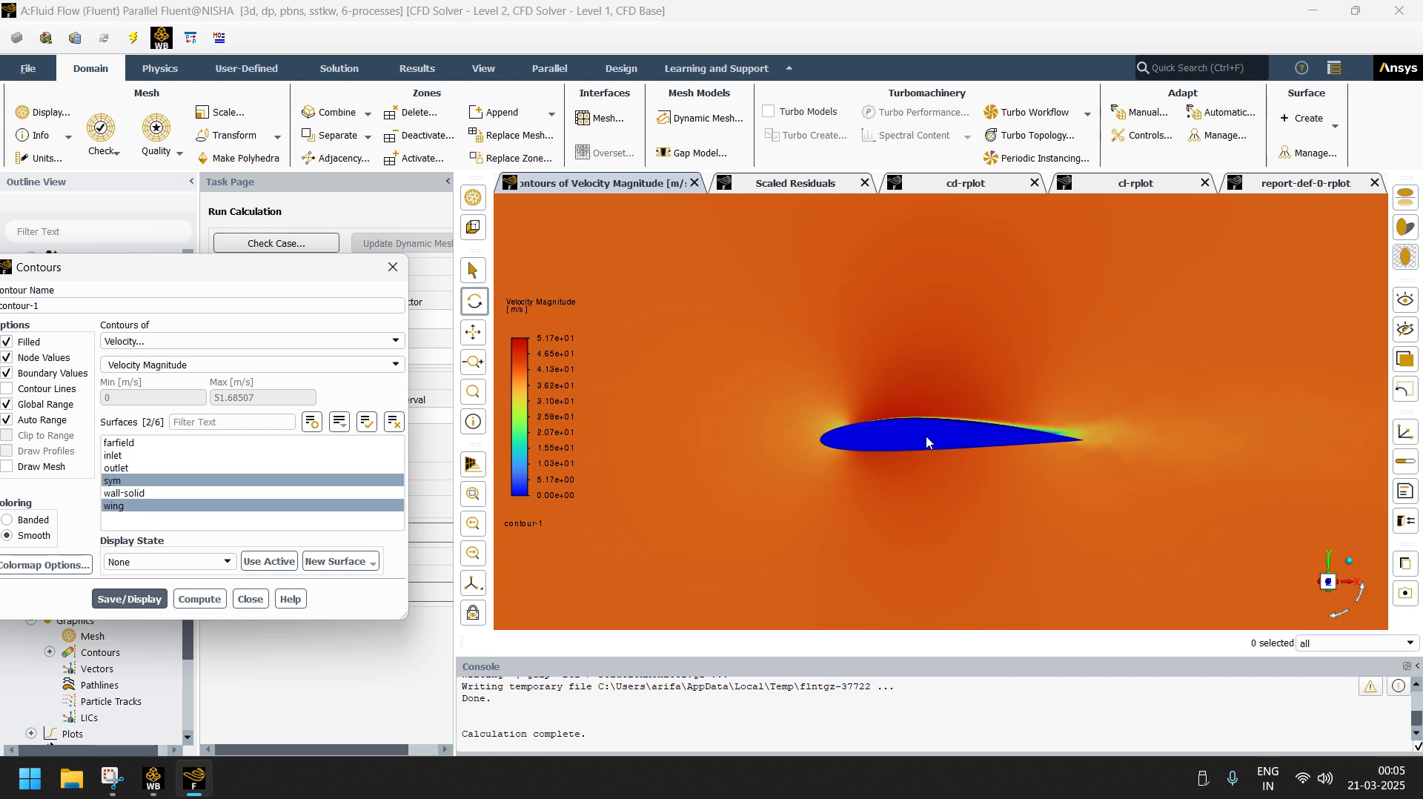
left_click(126, 507)
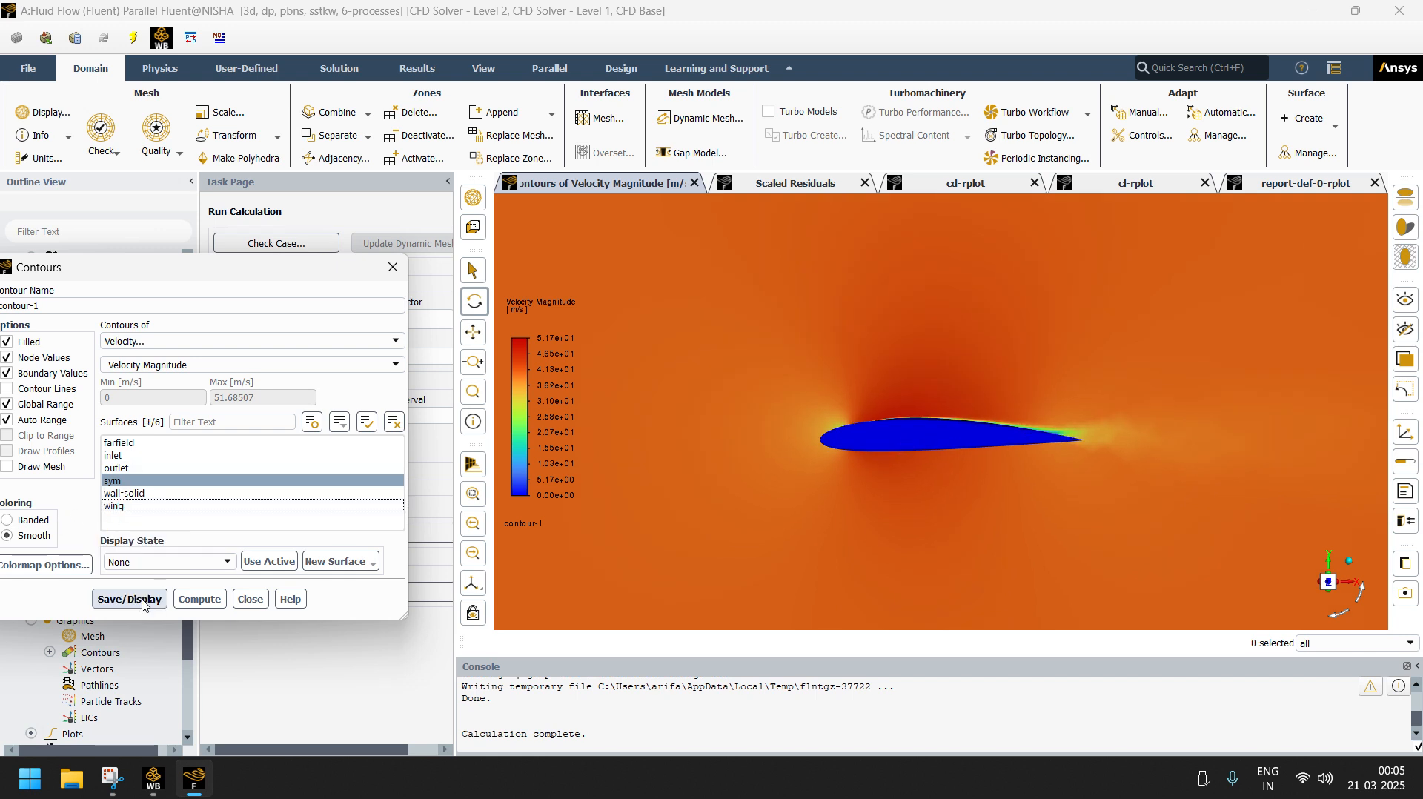
left_click(115, 604)
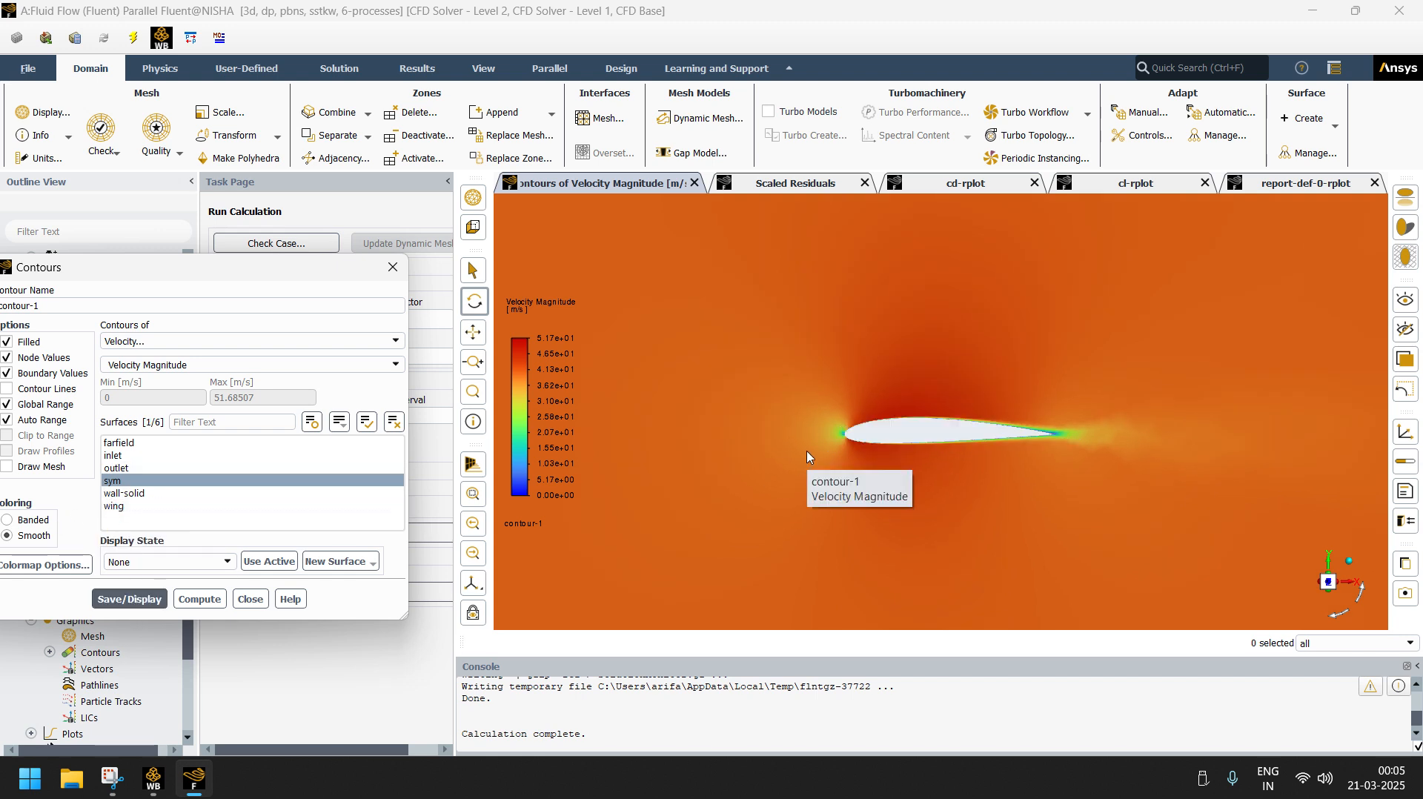
- Switch the contour to Turbulent Intensity on the sym surface, display it and examine it around the airfoil
scroll(1023, 430, "up", 3)
scroll(1160, 399, "up", 1)
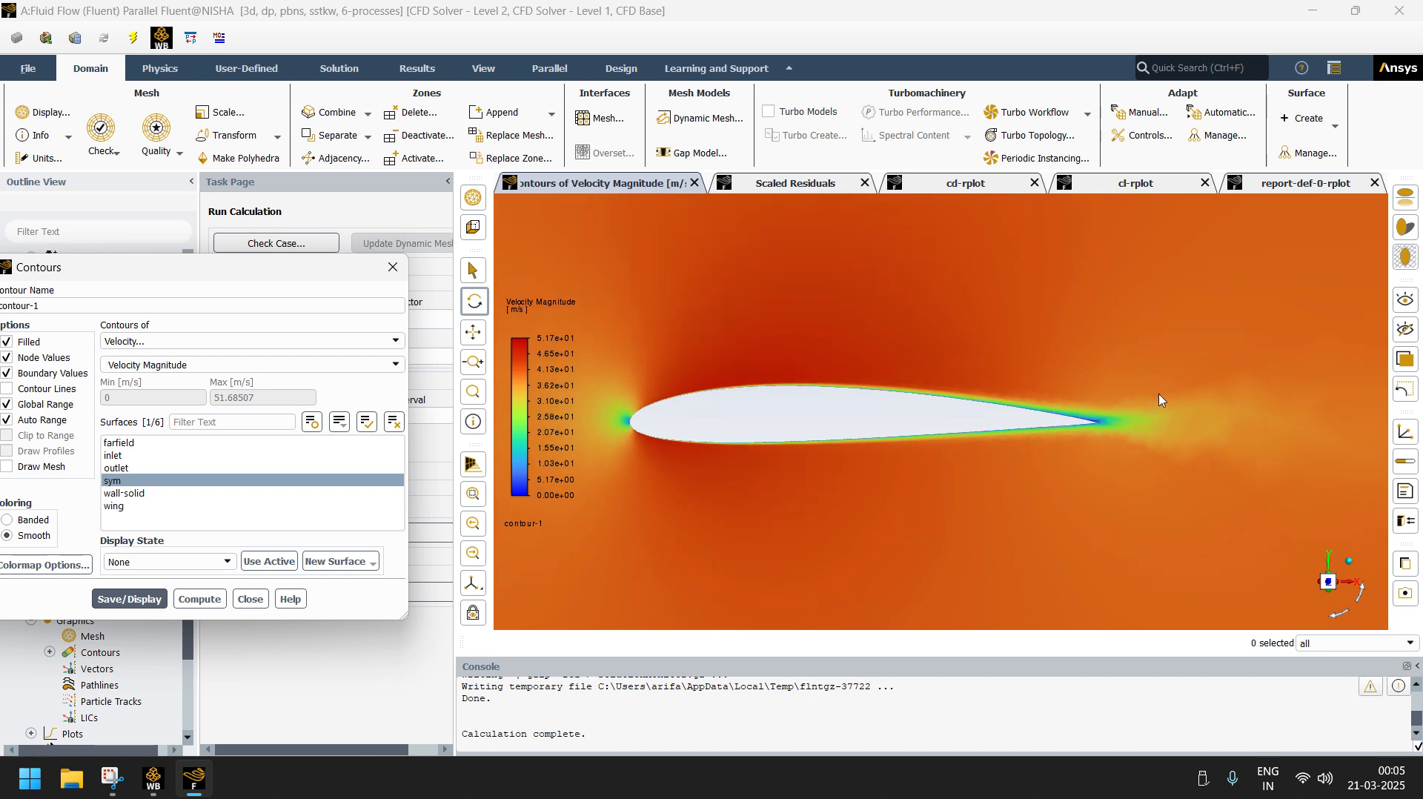
scroll(882, 421, "down", 5)
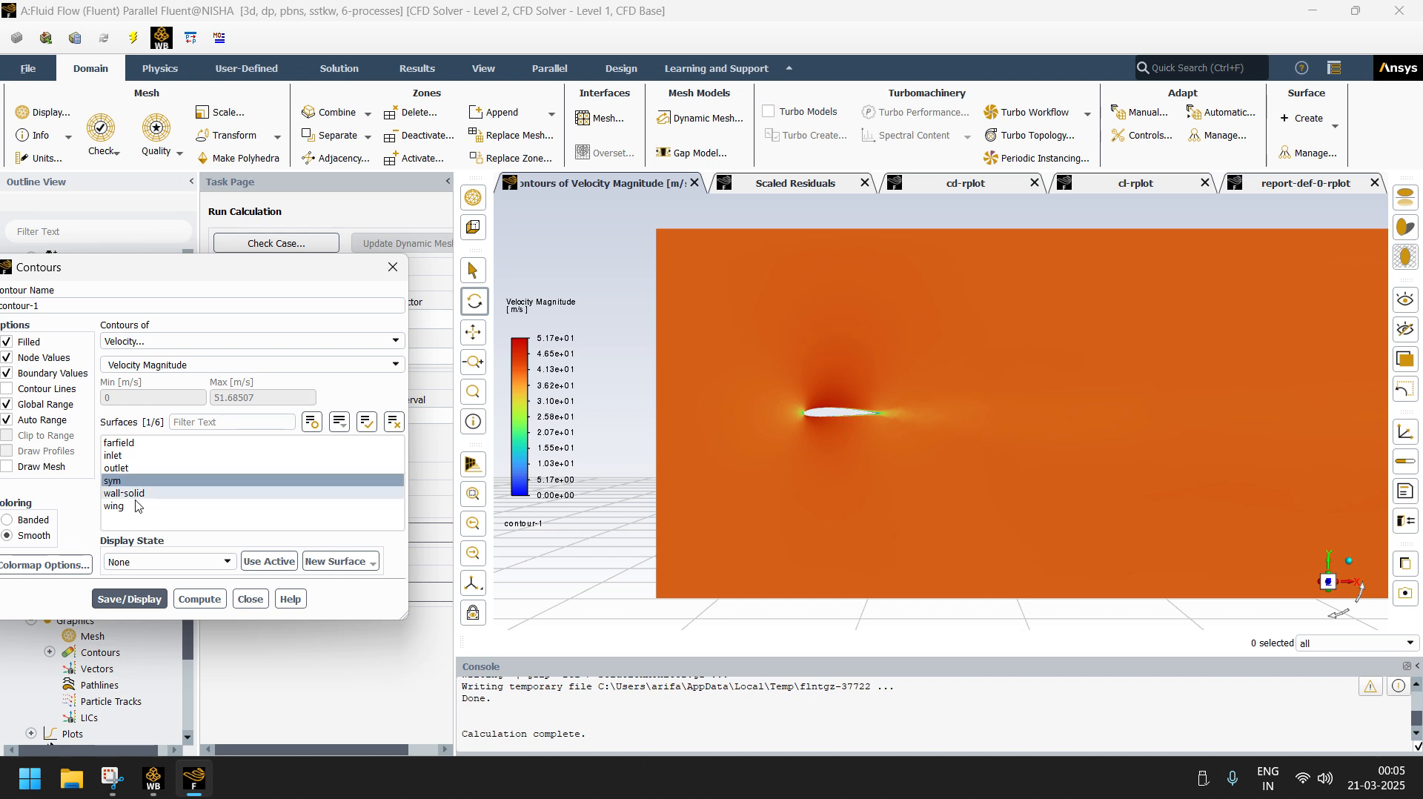
left_click(203, 342)
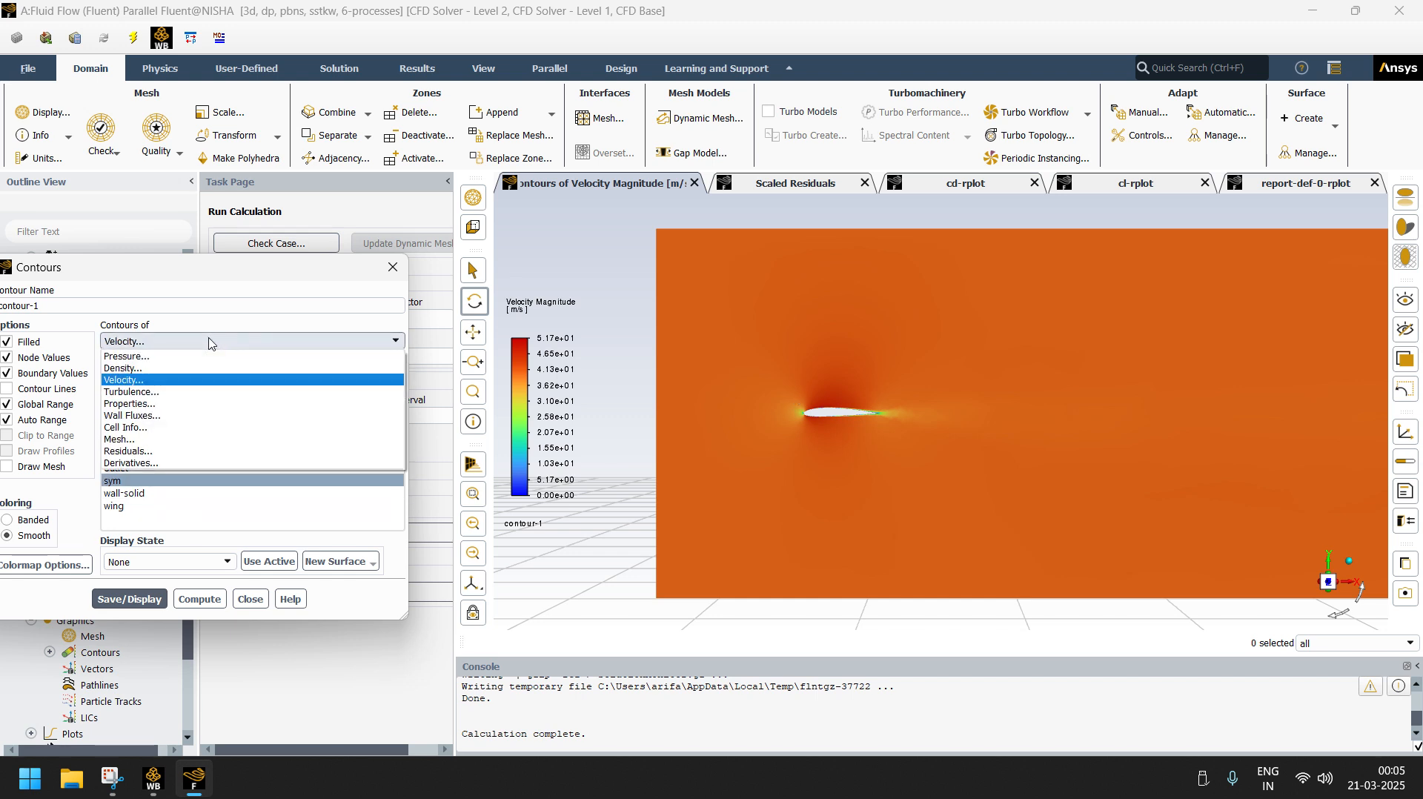
left_click(163, 393)
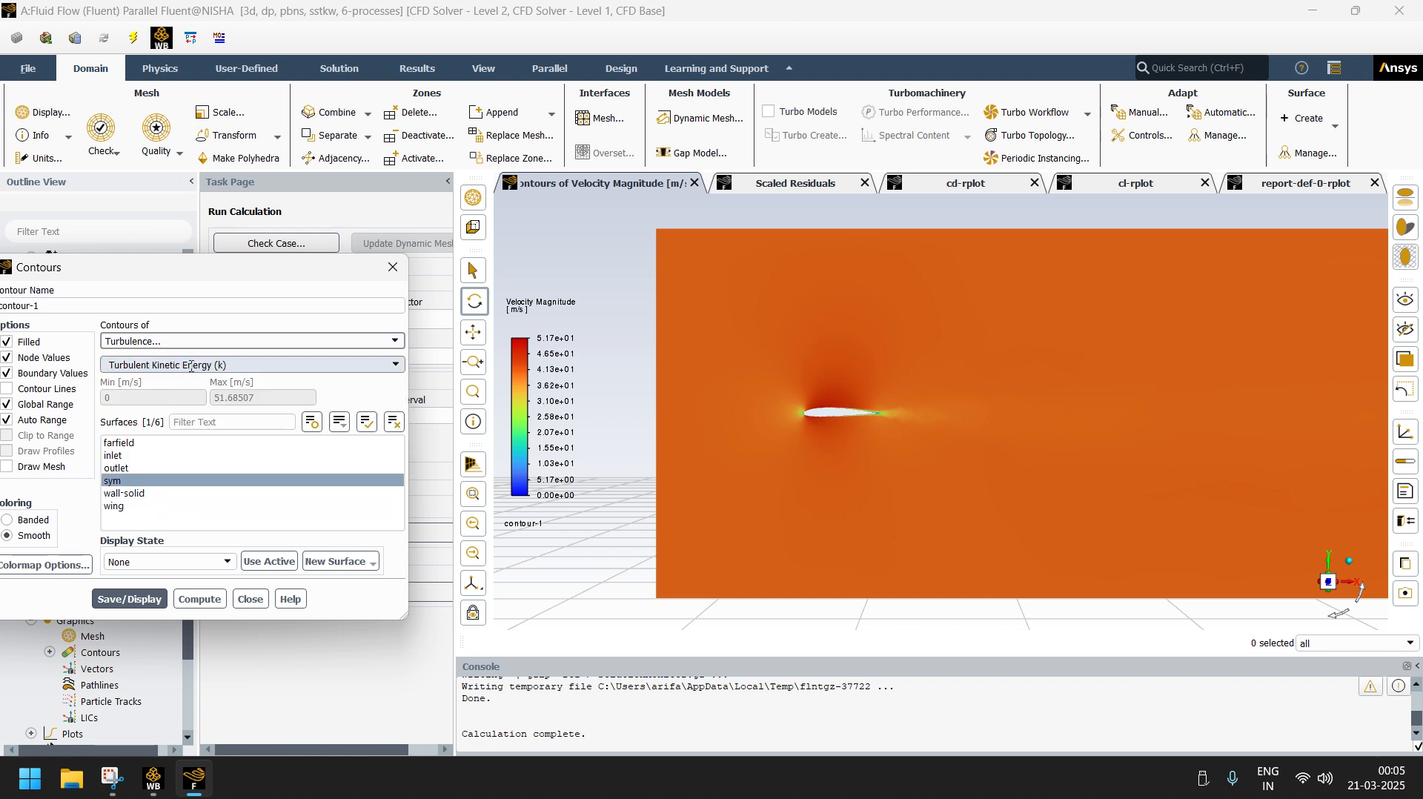
left_click(396, 368)
left_click(230, 393)
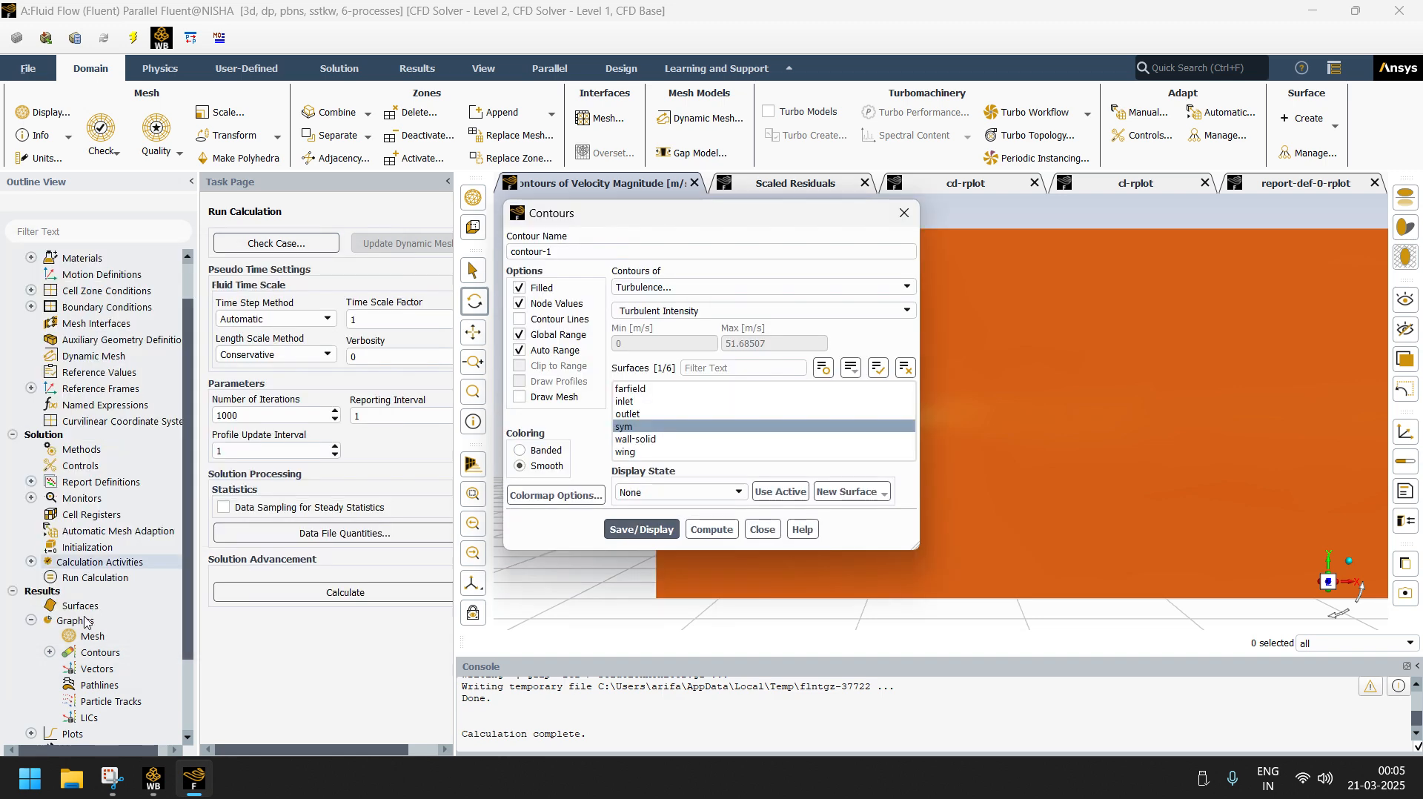
left_click(642, 529)
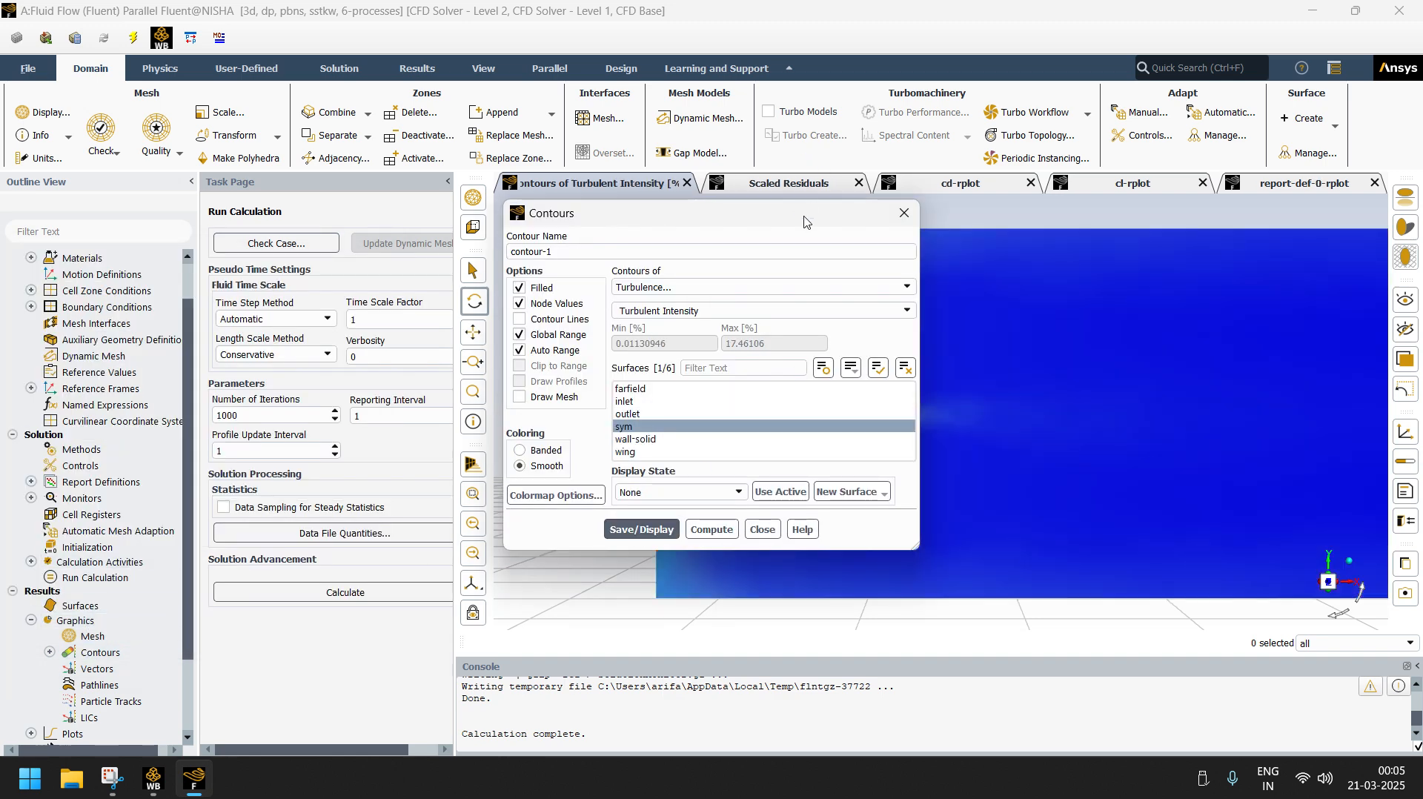
left_click_drag(808, 215, 358, 223)
scroll(853, 422, "up", 3)
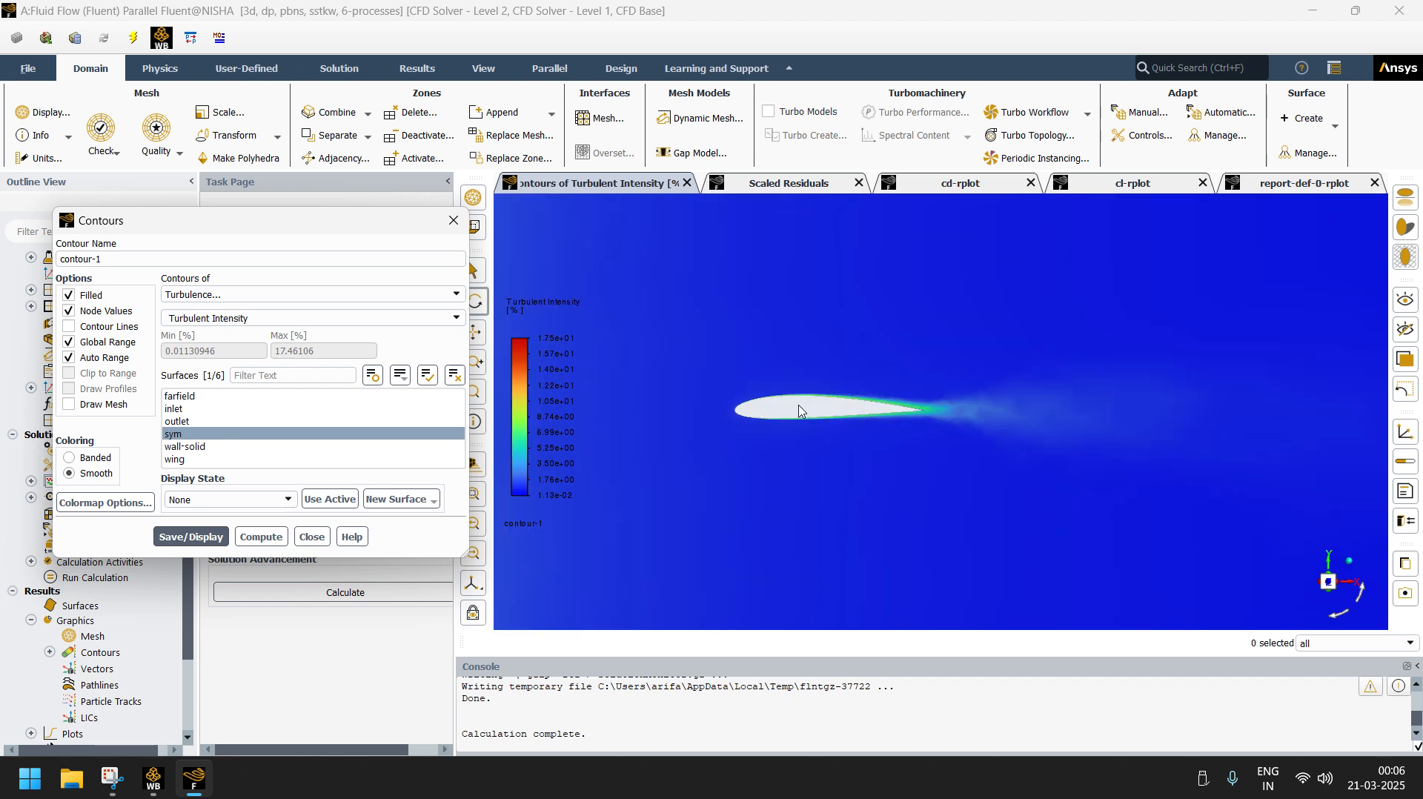
scroll(673, 424, "up", 1)
- Set the contour back to Velocity Magnitude and redisplay it on the sym surface
left_click(222, 294)
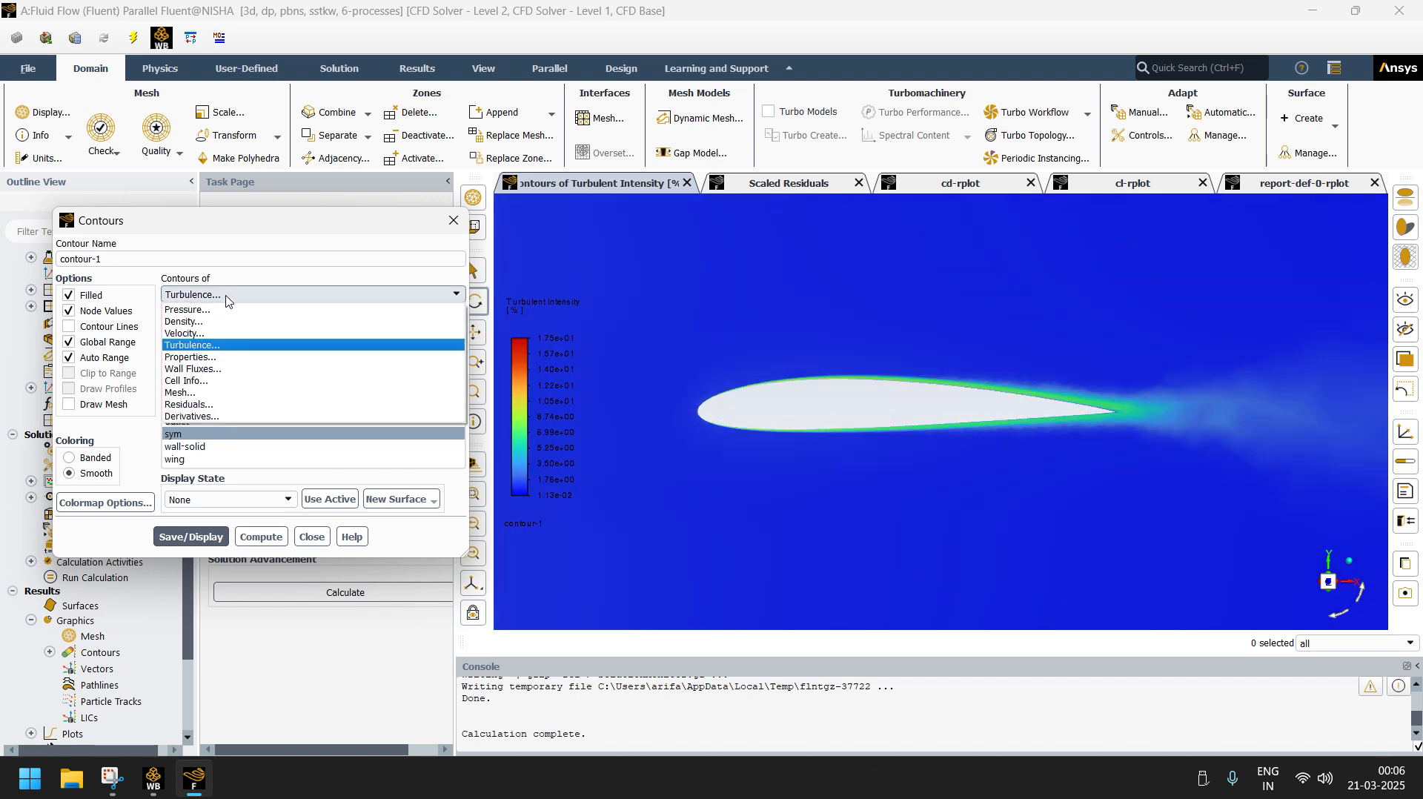
left_click(184, 333)
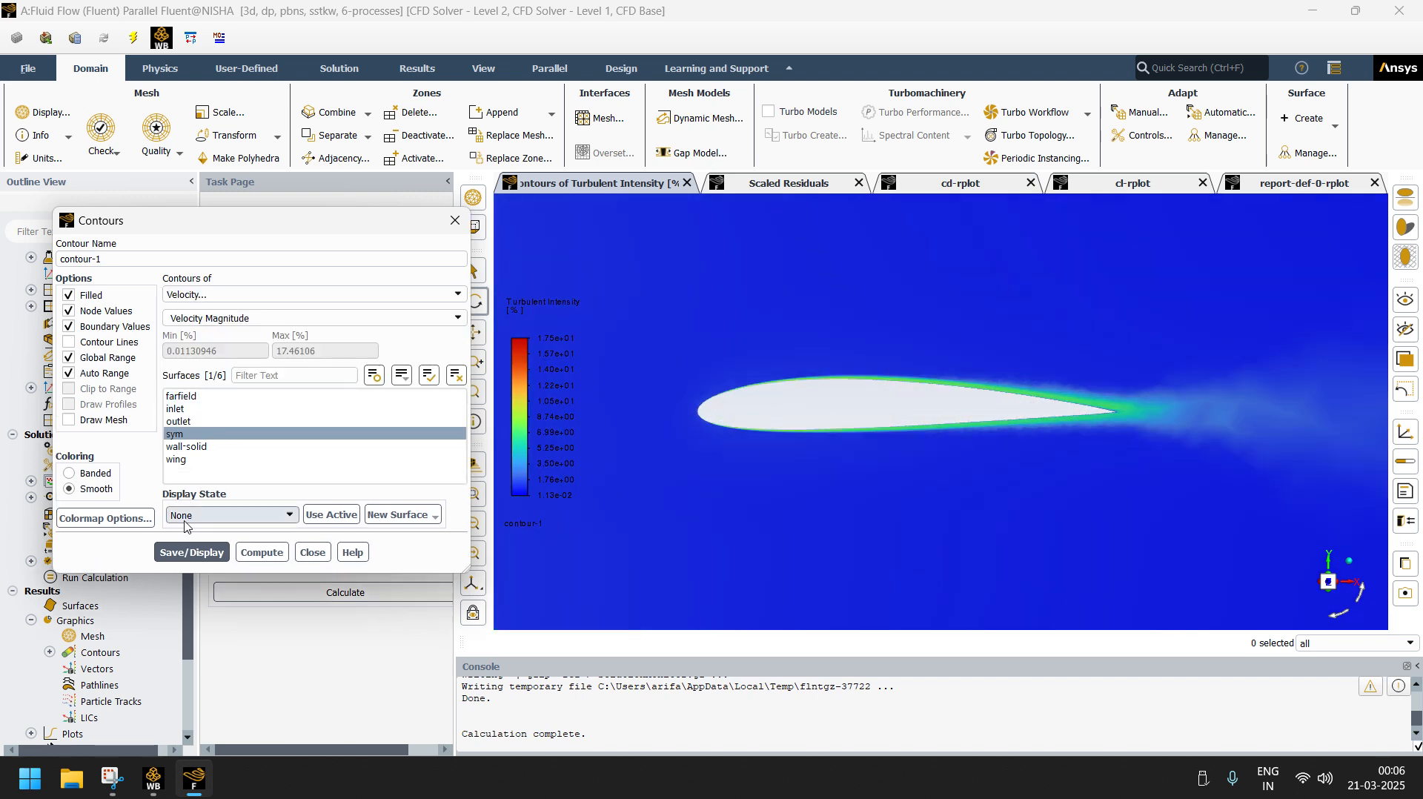
left_click(192, 552)
- Set the number format of the velocity contour's colour legend to float
left_click(527, 316)
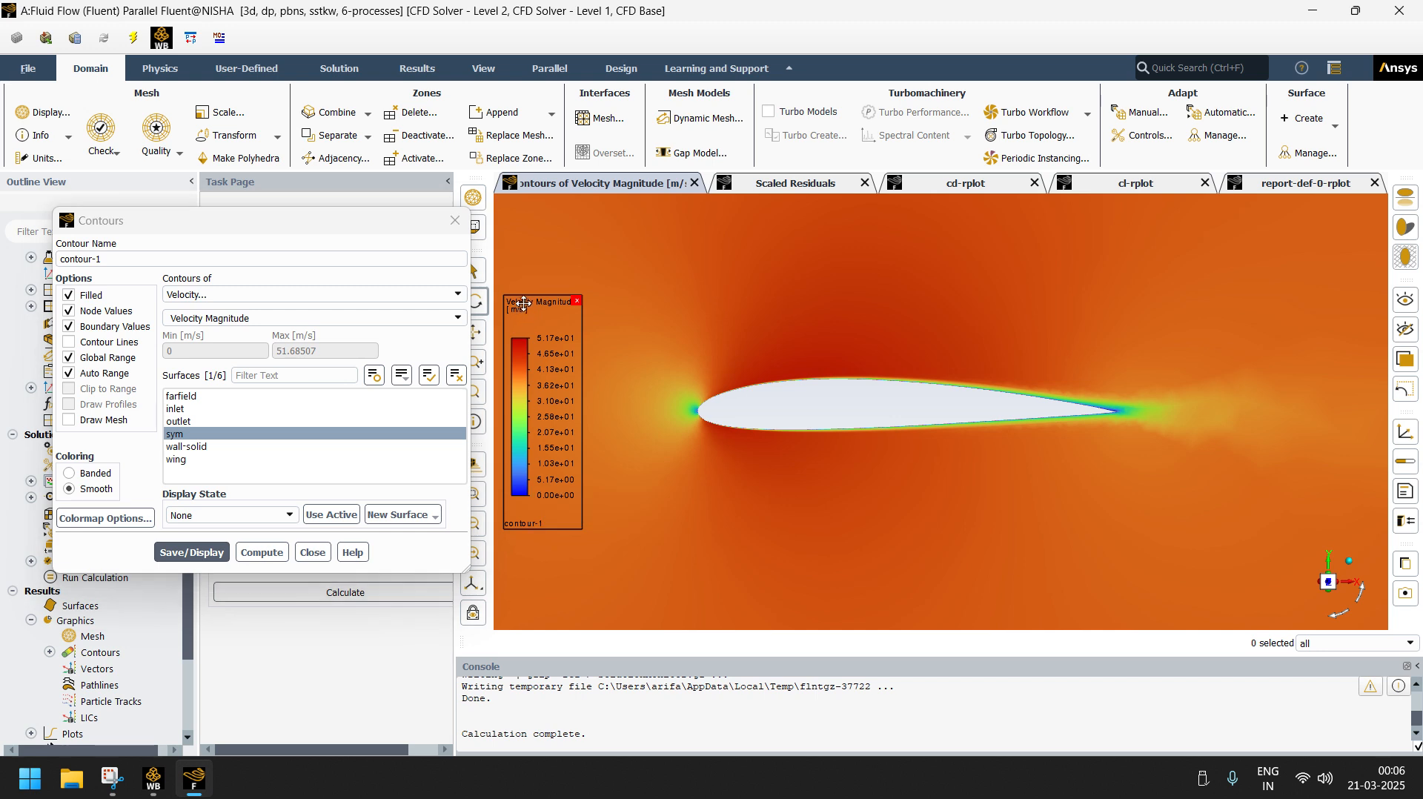
left_click(531, 296)
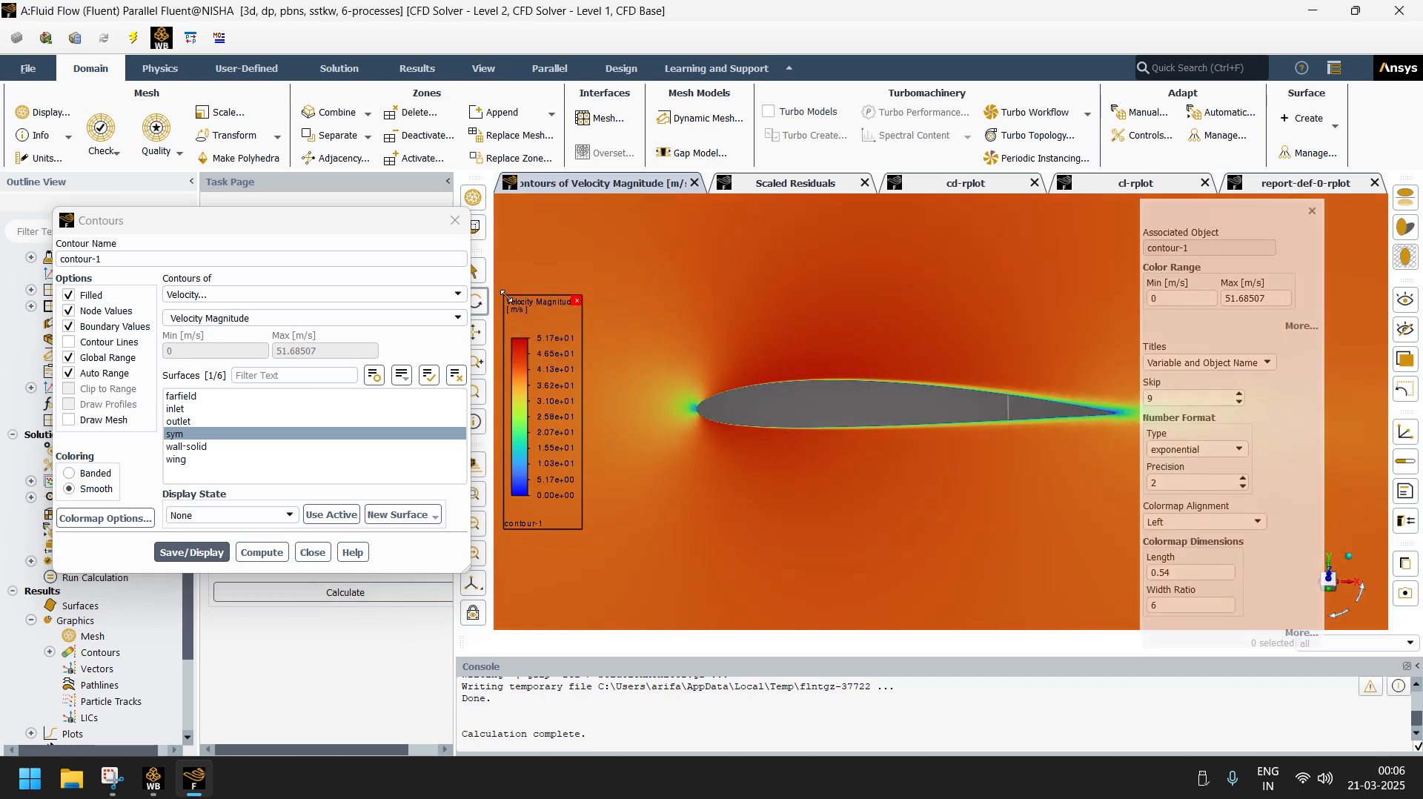
left_click_drag(506, 297, 510, 231)
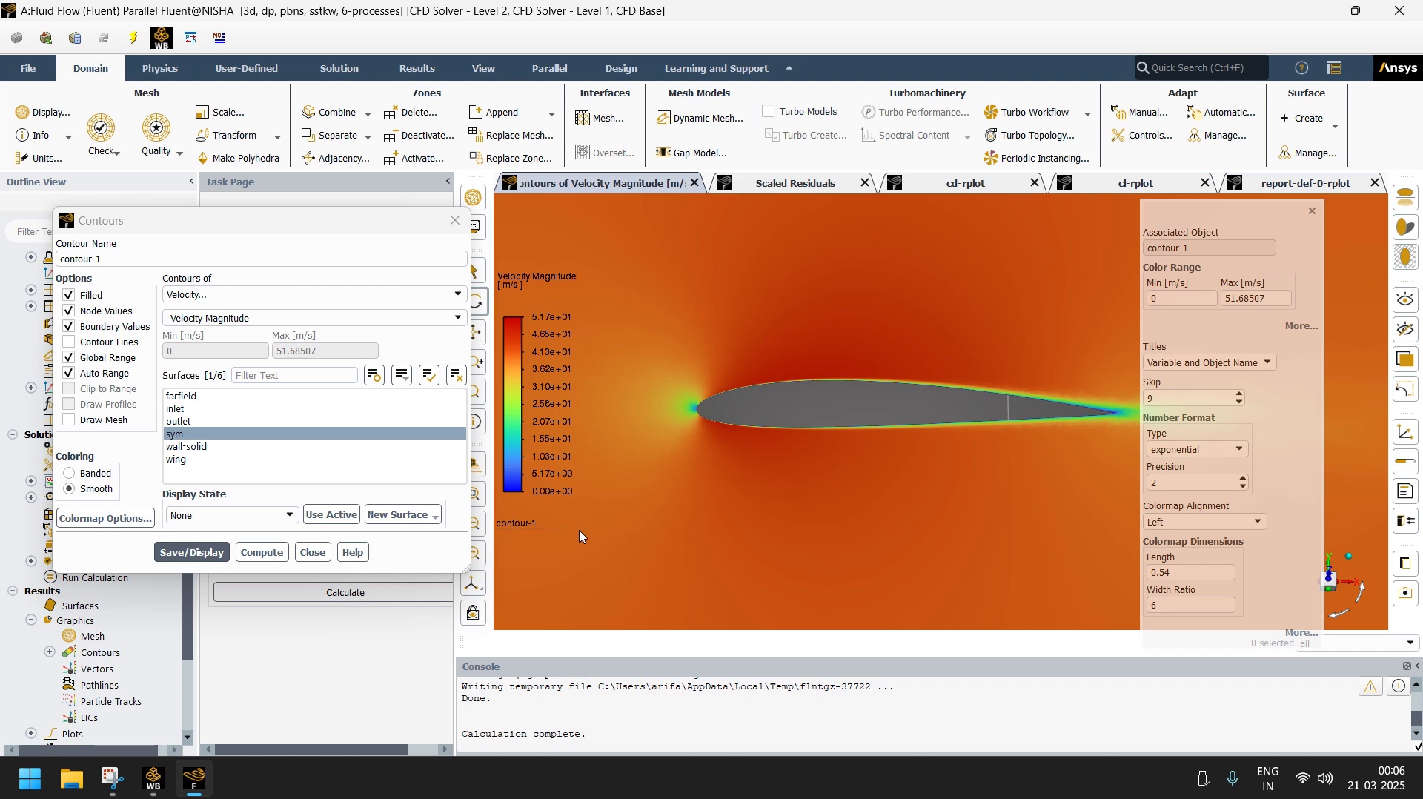
left_click_drag(579, 523, 623, 599)
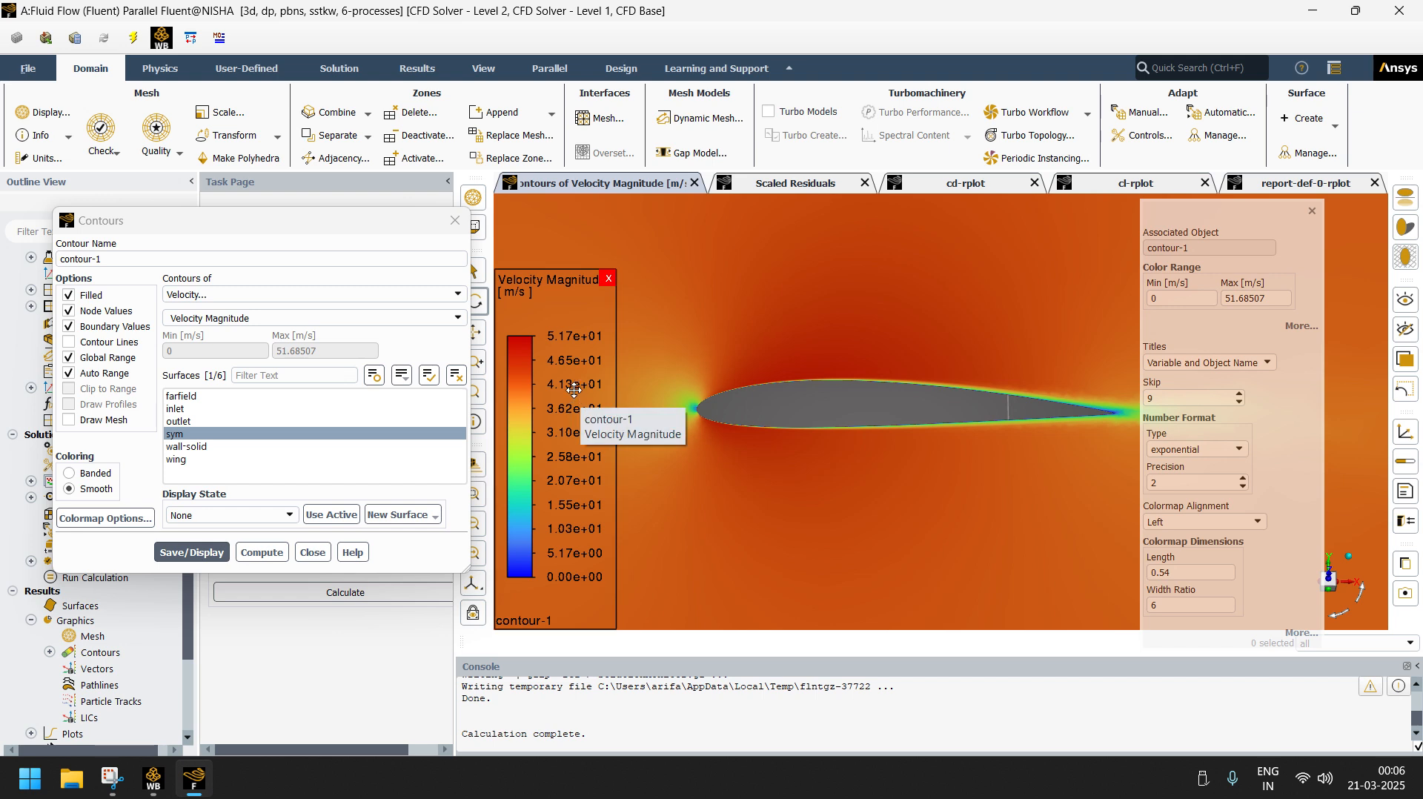
left_click(1241, 449)
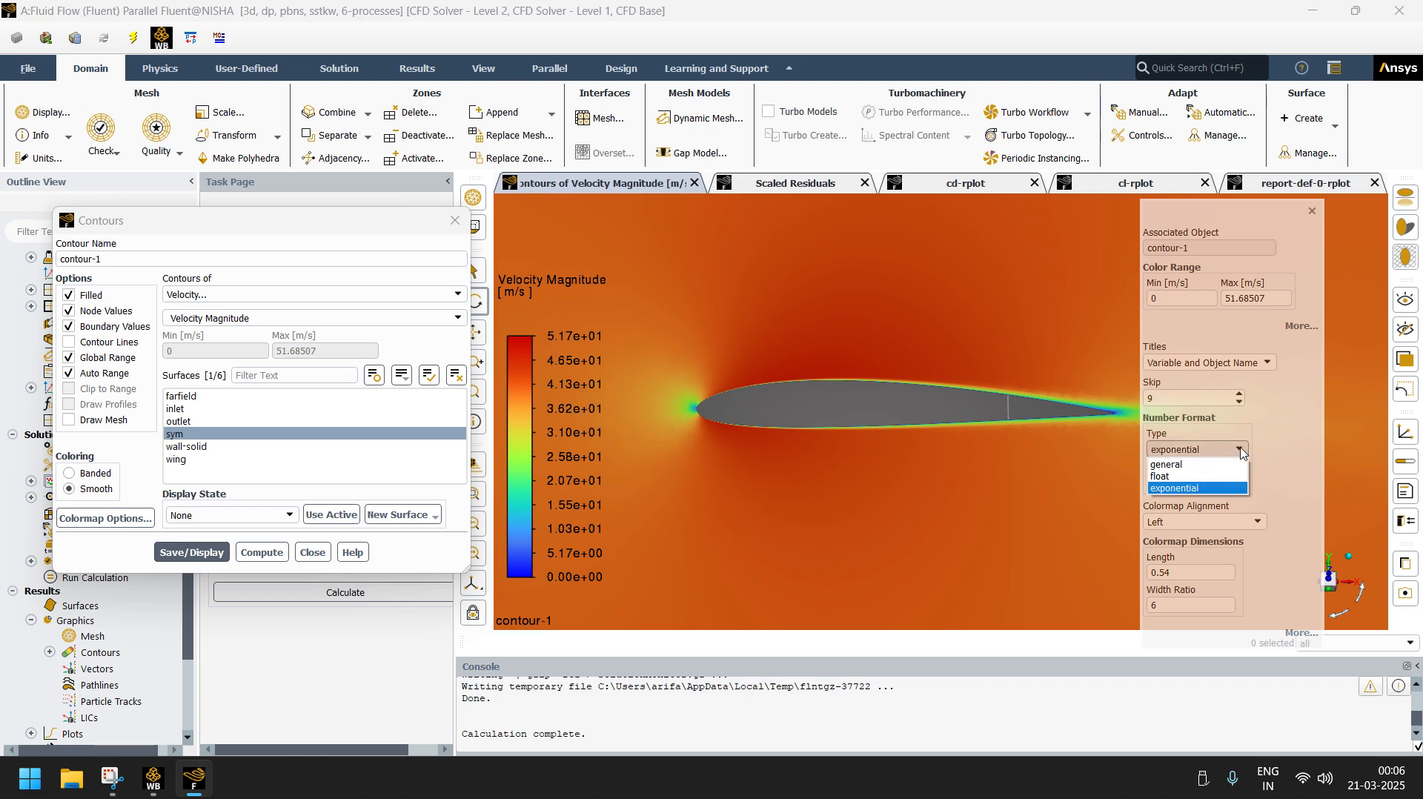
left_click(1201, 476)
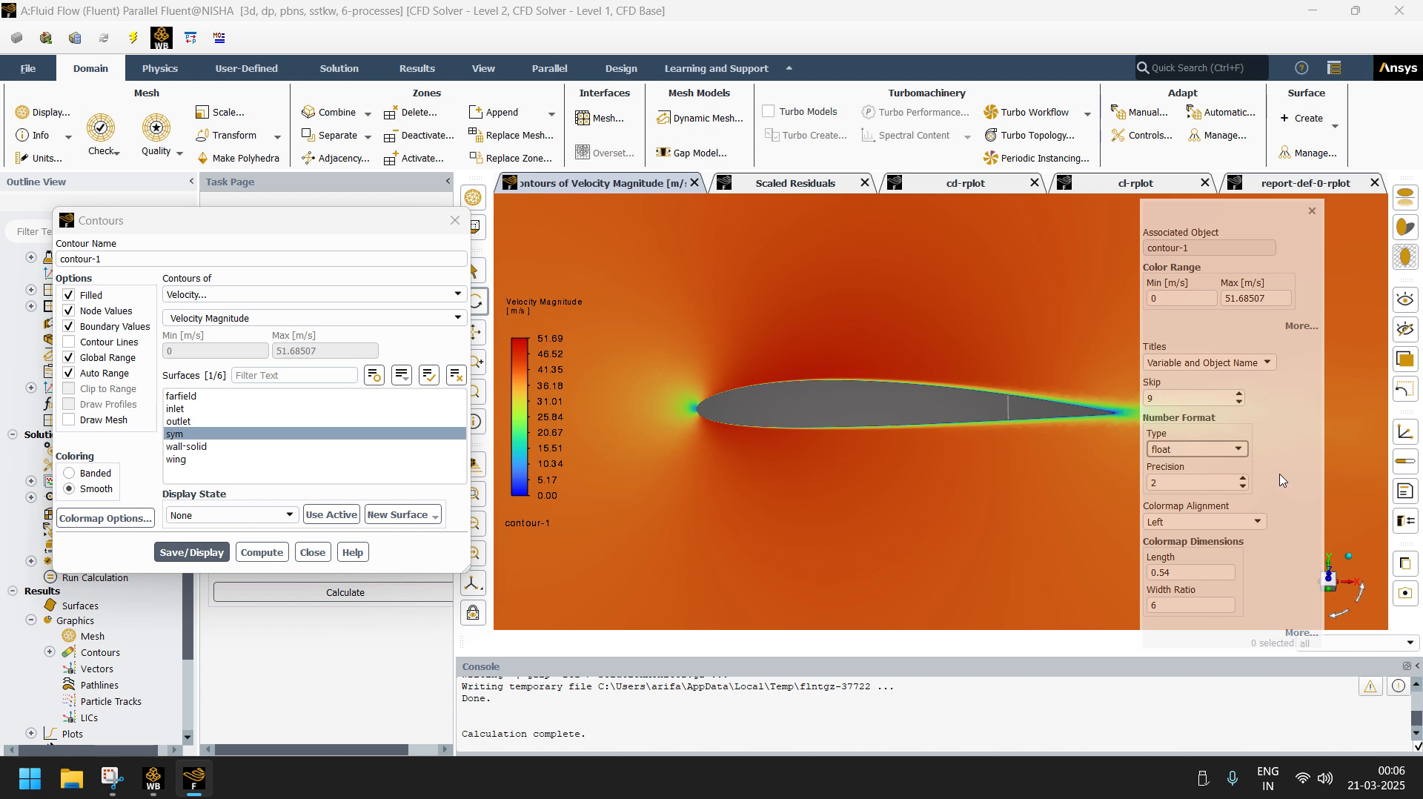
left_click(1312, 211)
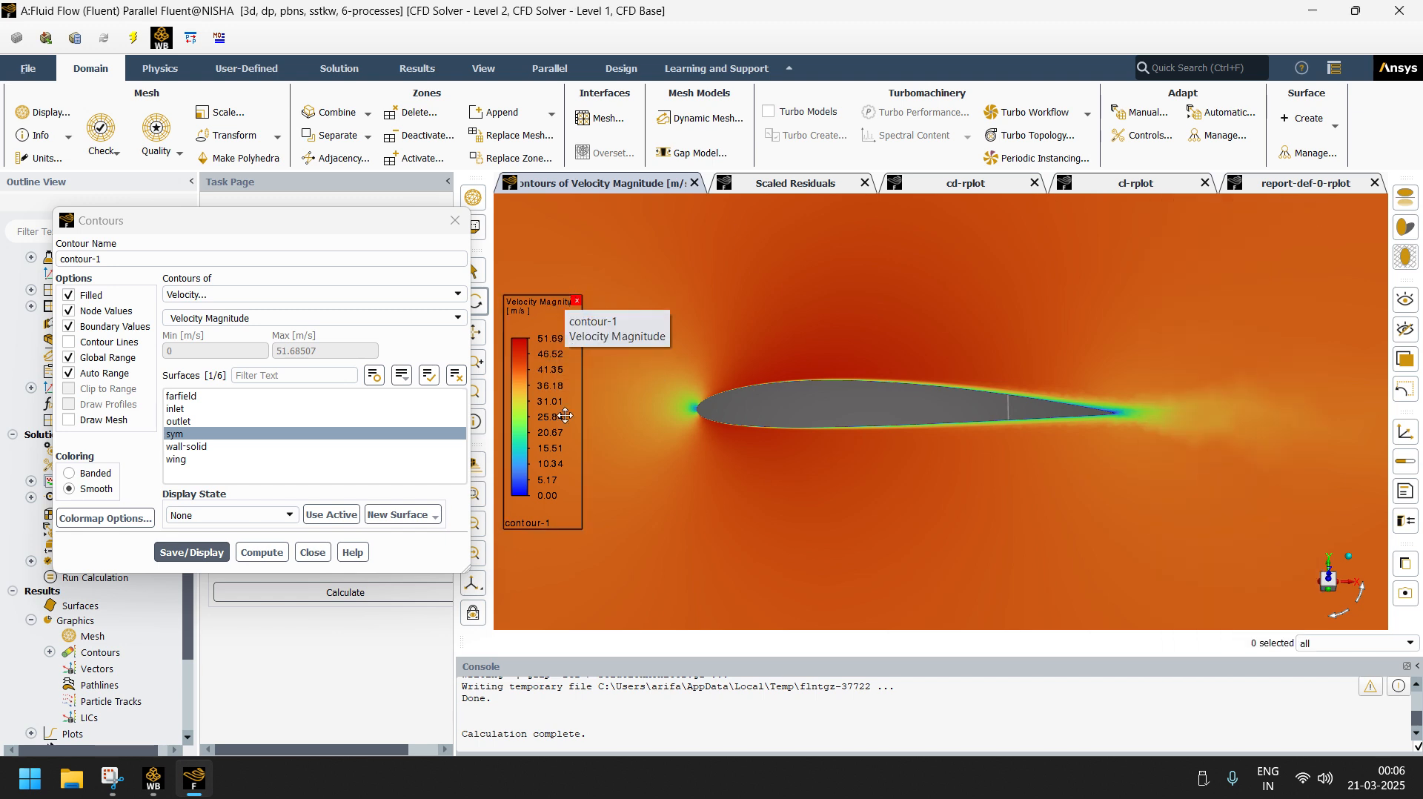
- Enlarge the velocity colour legend and move it higher in the graphics view
left_click_drag(583, 530, 616, 621)
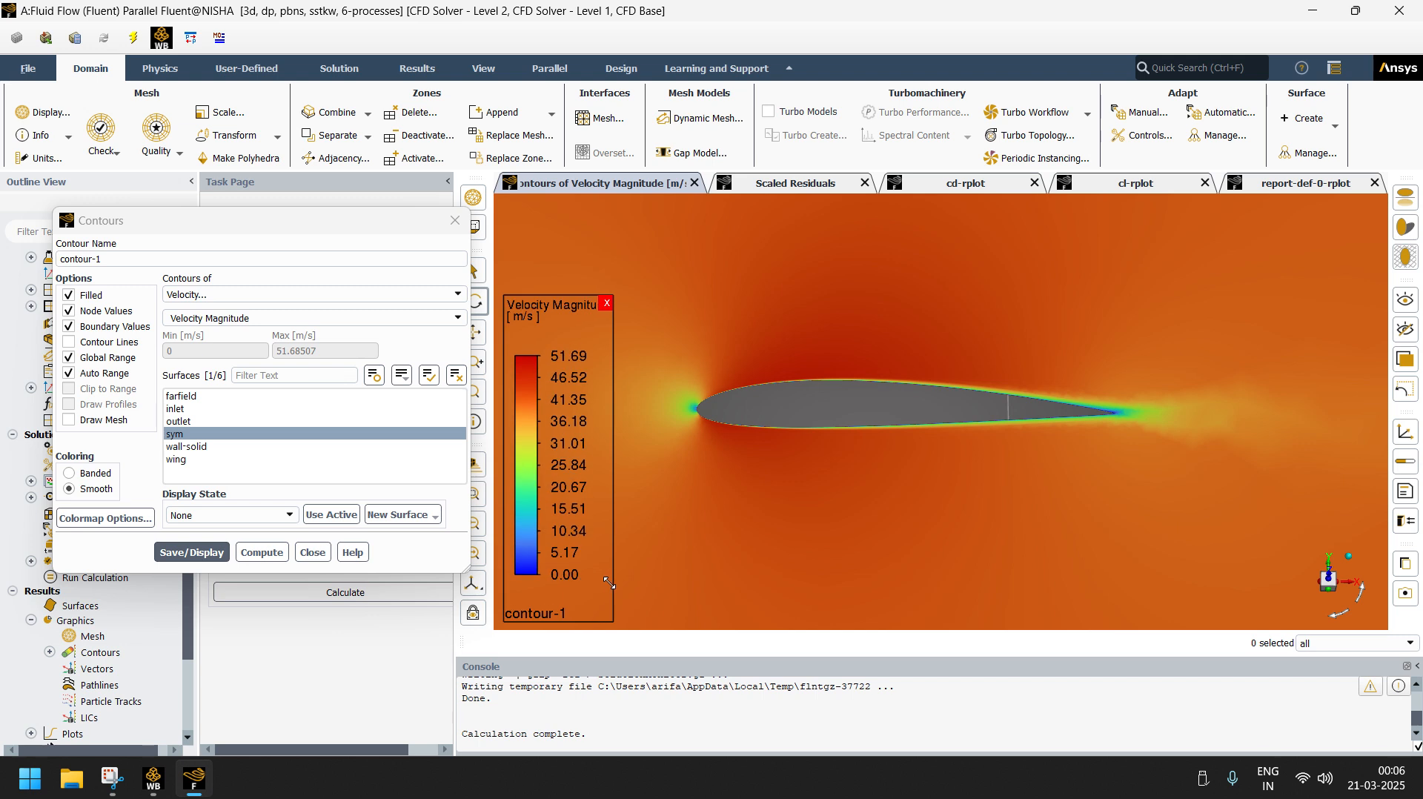
left_click_drag(554, 305, 553, 230)
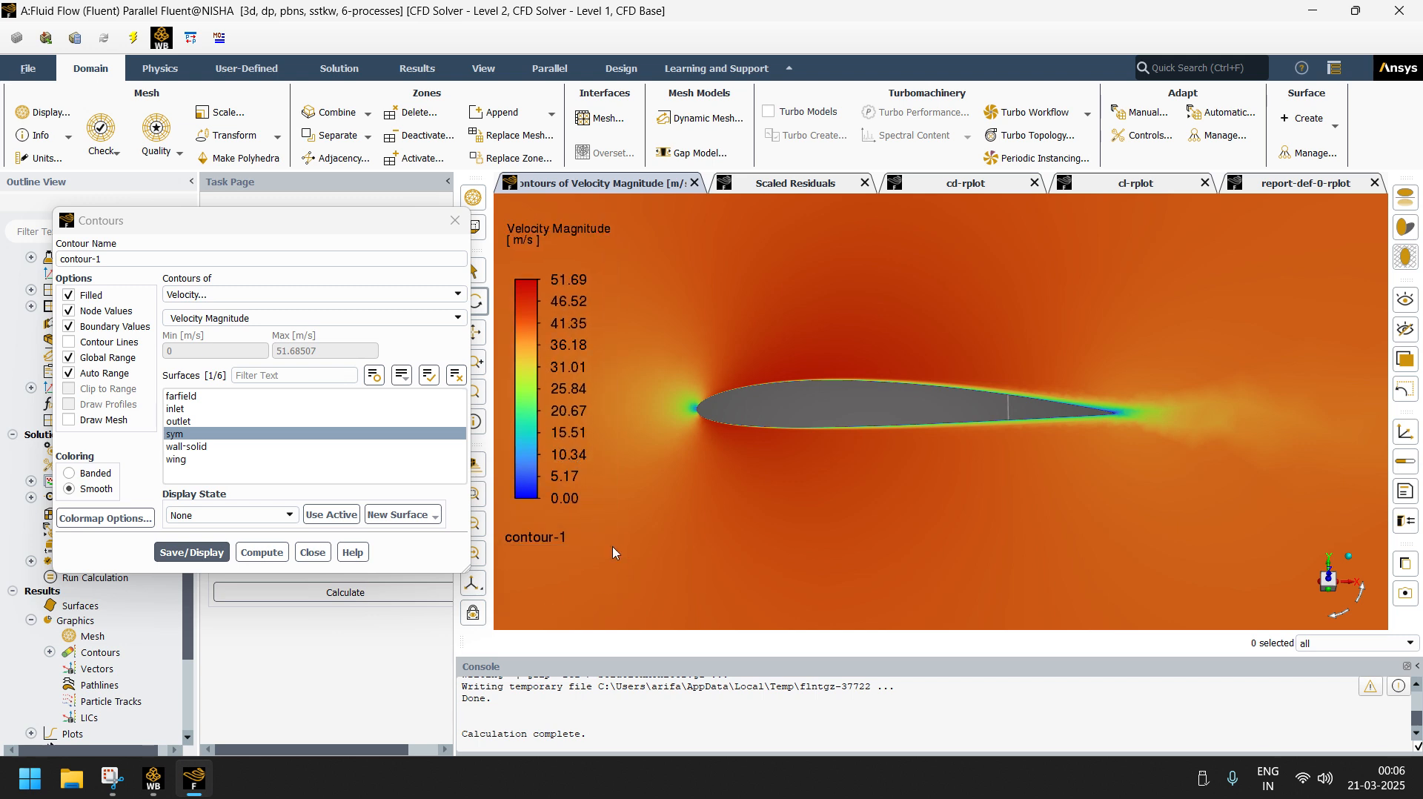
left_click_drag(613, 550, 615, 571)
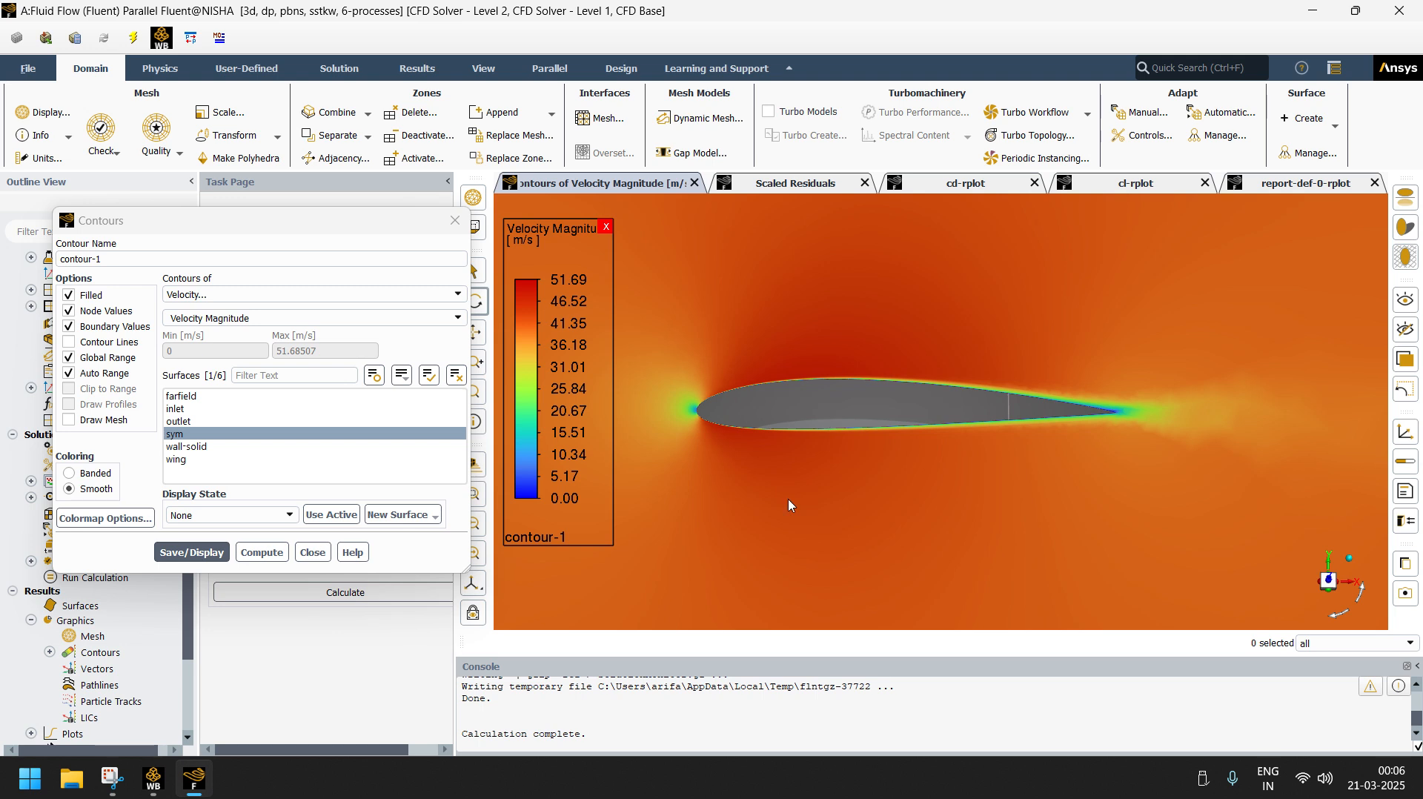
- Inspect the velocity field around the airfoil, close the contour settings and probe a point above the leading edge
left_click_drag(375, 222, 285, 227)
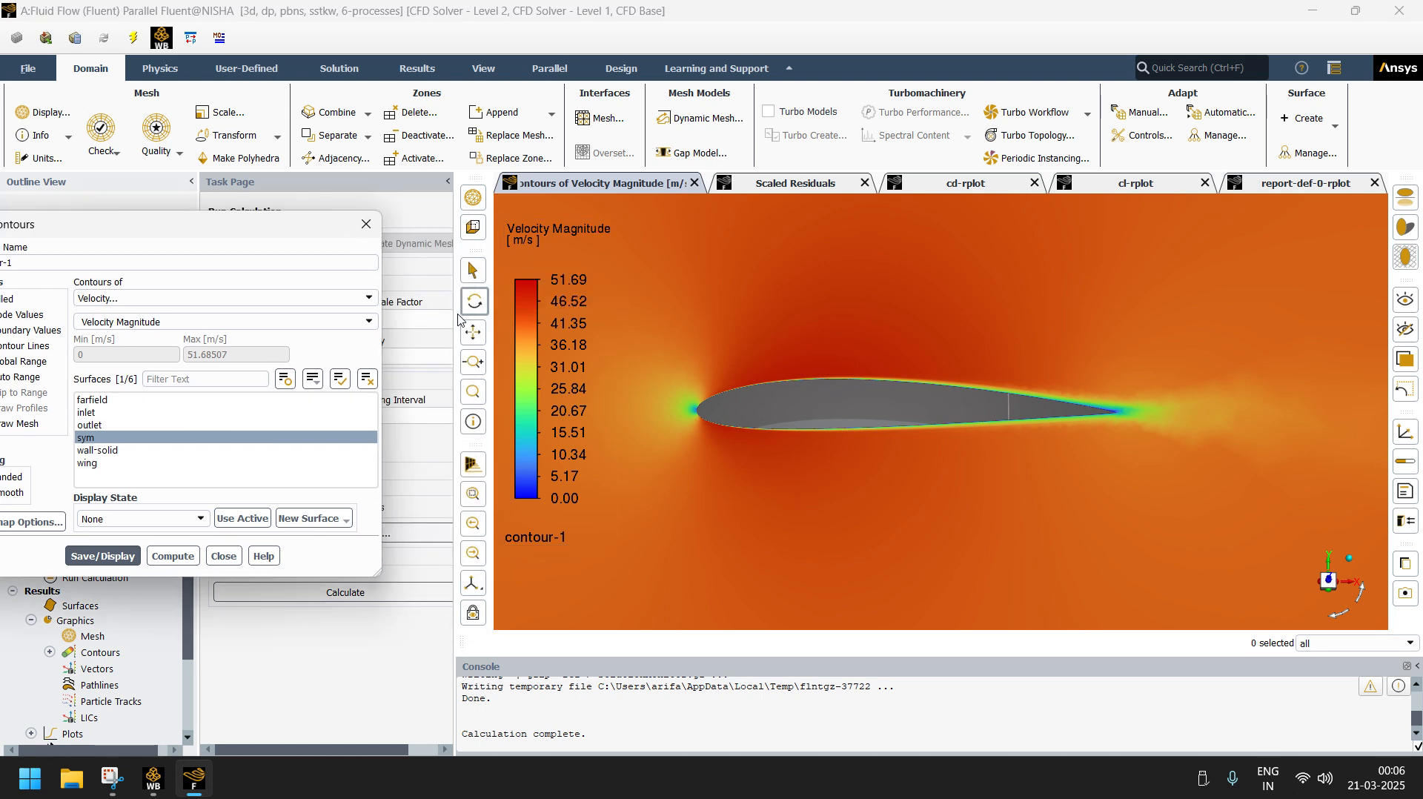
left_click(475, 331)
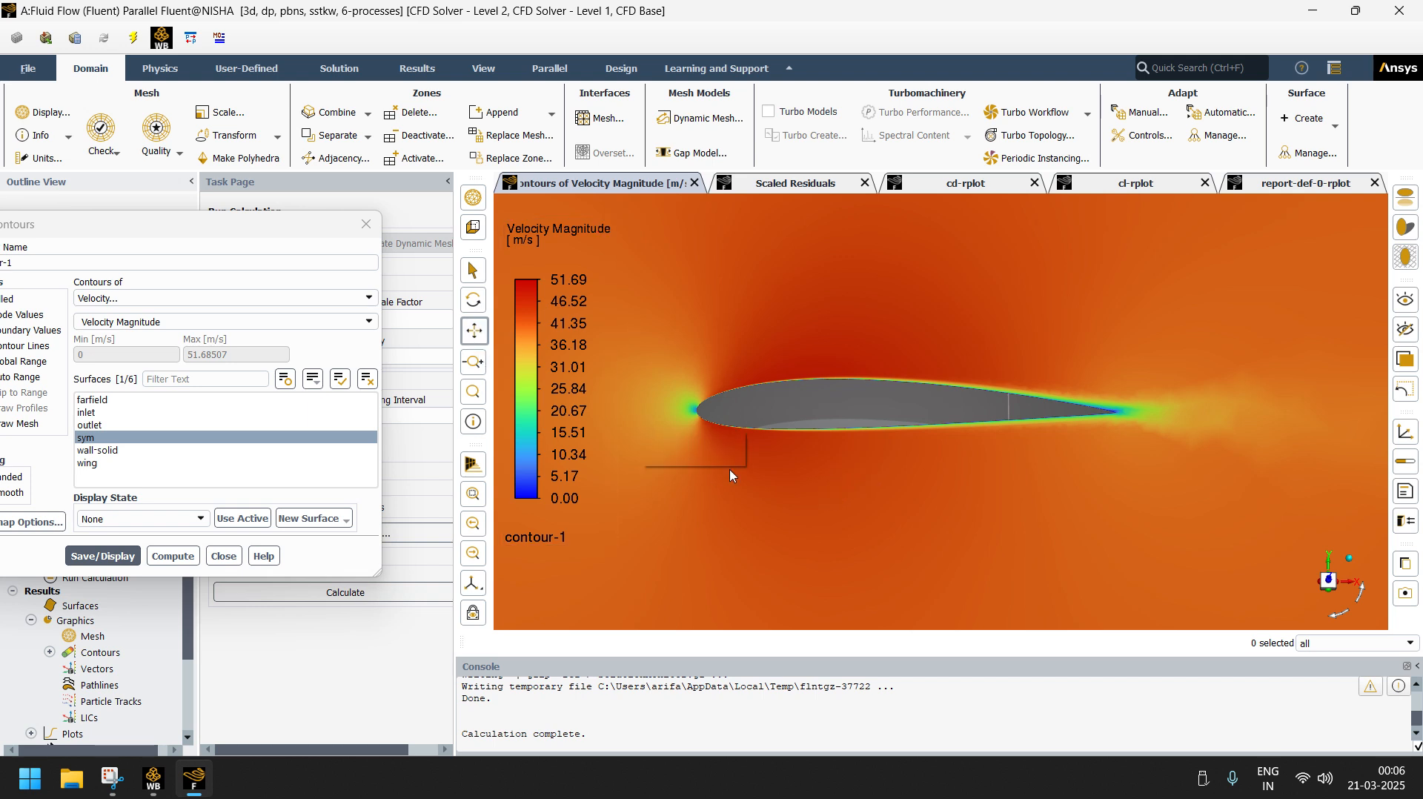
mouse_move(768, 460)
left_mouse_down()
mouse_move(803, 472)
mouse_move(787, 460)
left_mouse_up()
scroll(871, 437, "up", 3)
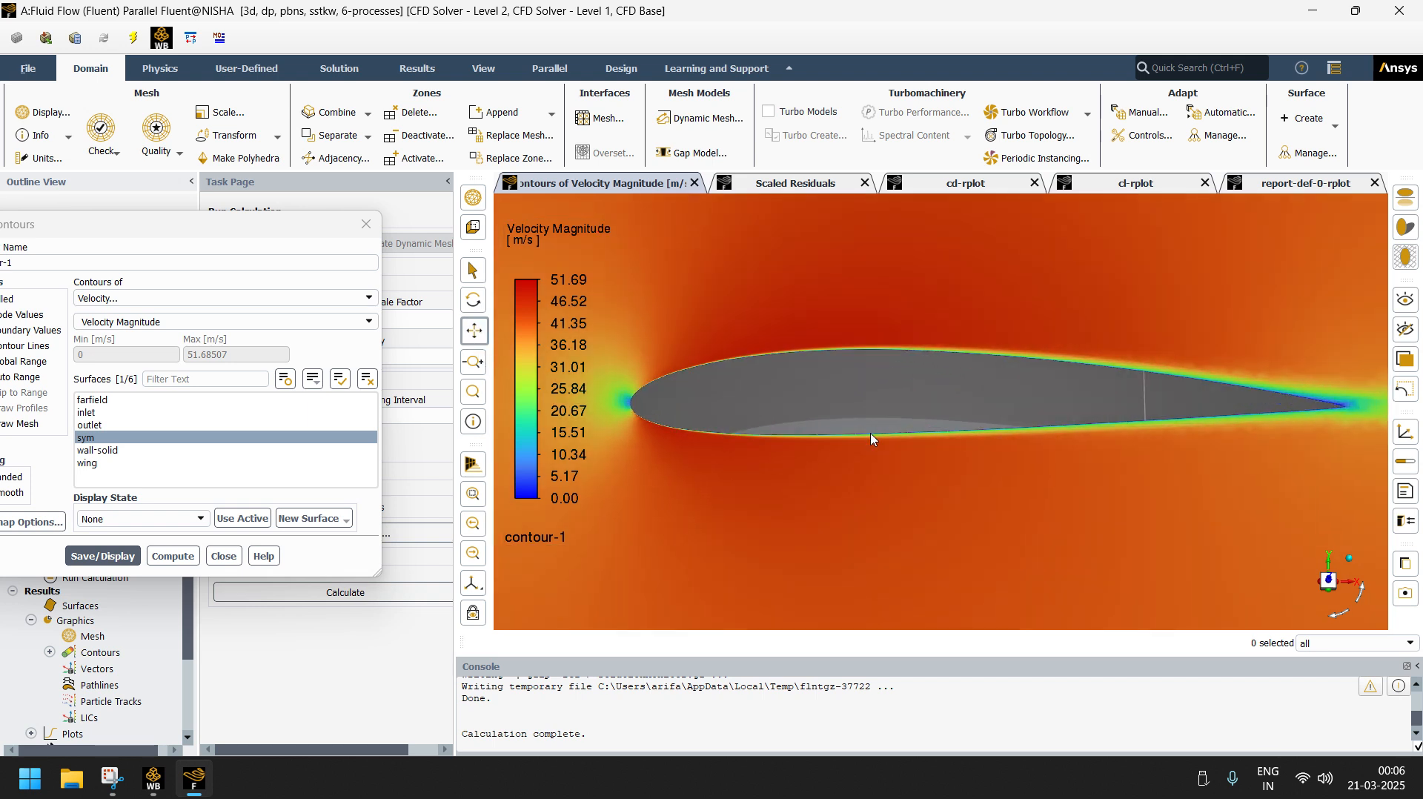
scroll(873, 441, "down", 7)
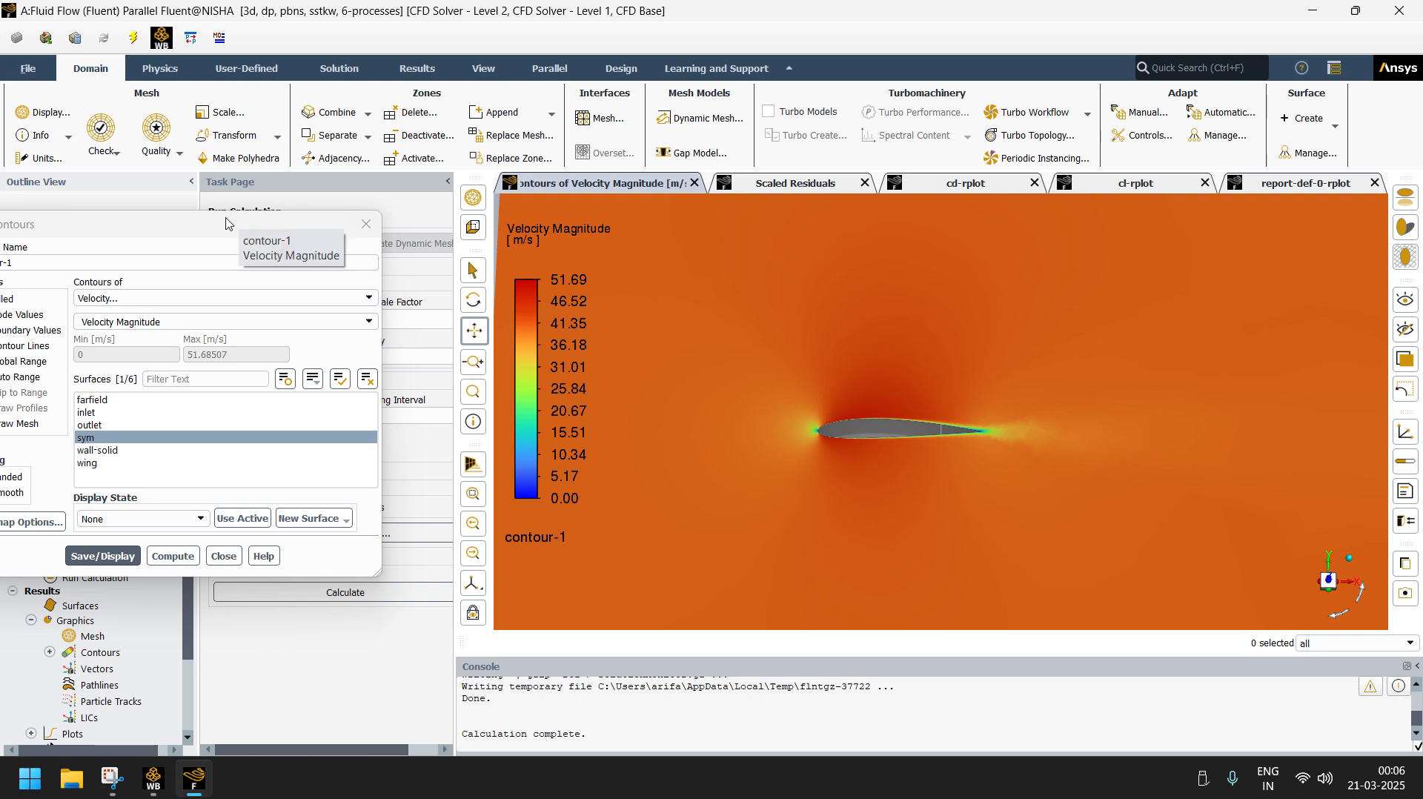
left_click(367, 225)
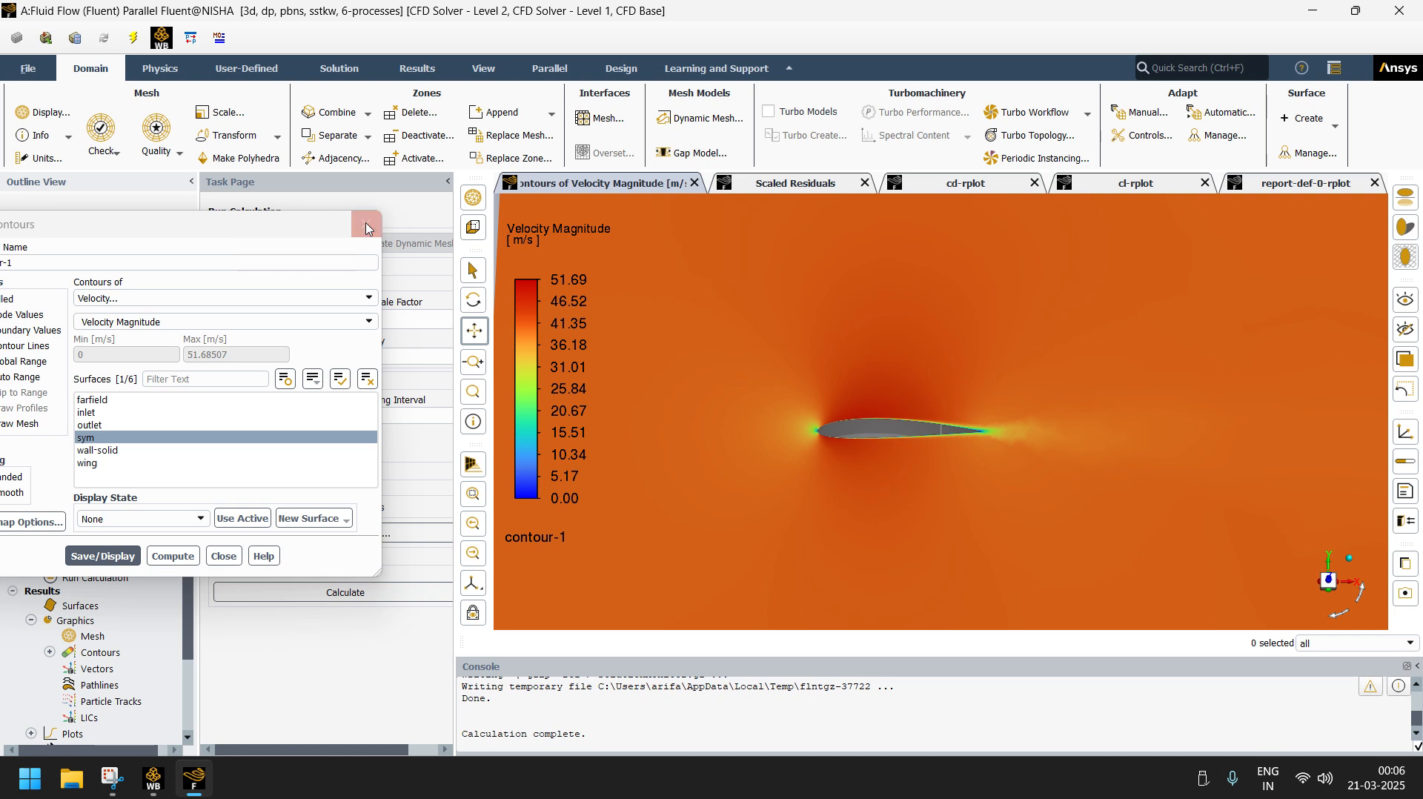
right_click(802, 311)
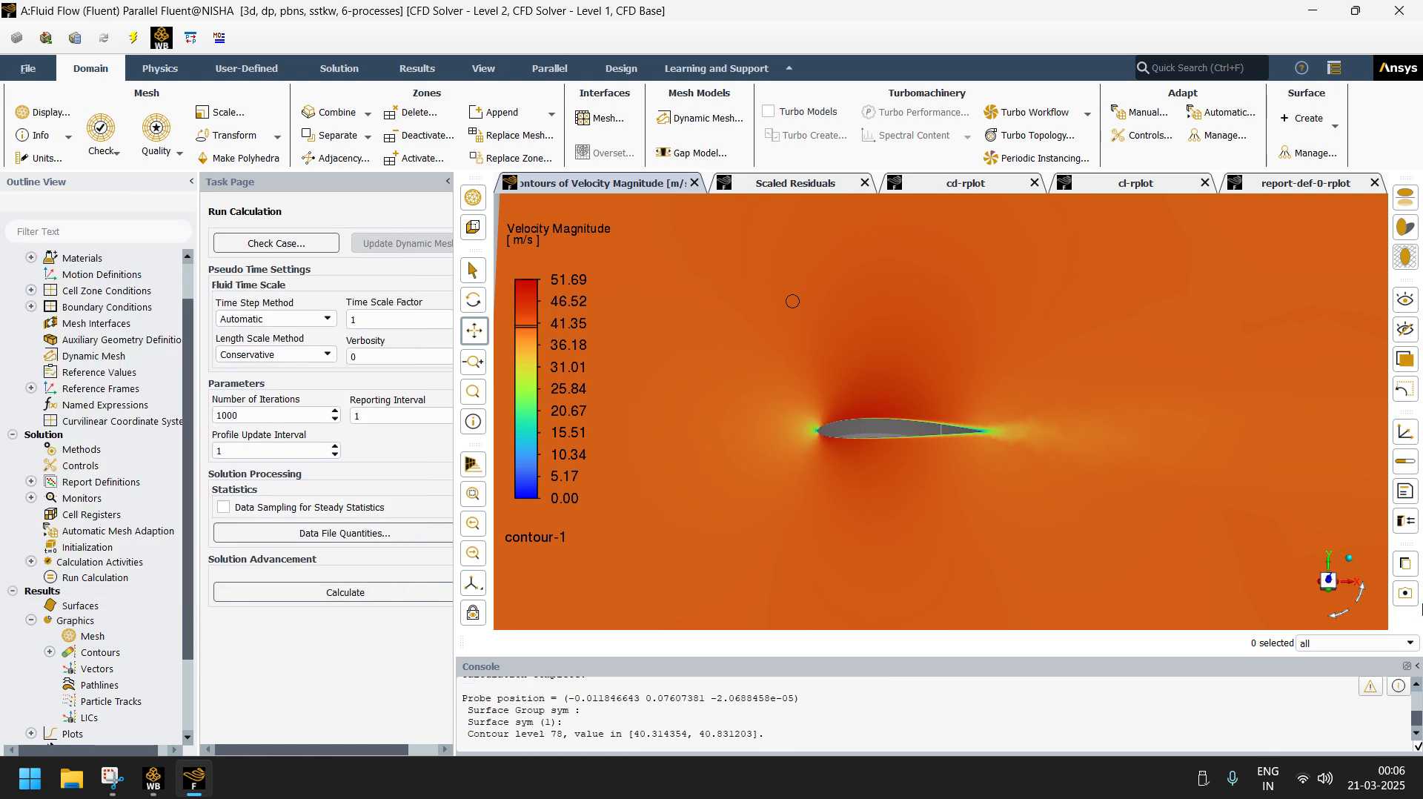
- Preview the velocity contour as a JPEG picture and close the picture settings without saving
left_click(1404, 596)
left_click_drag(412, 403, 377, 291)
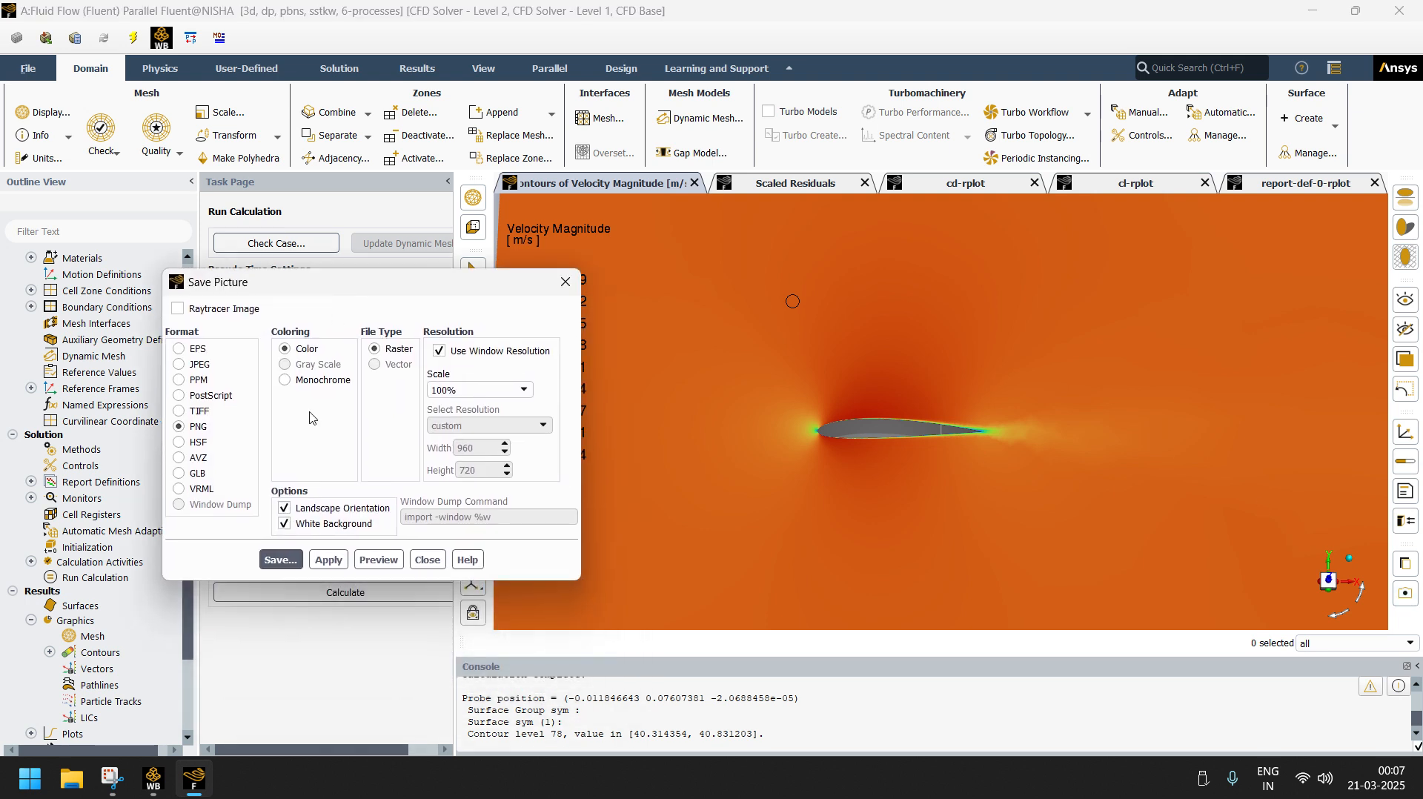
left_click(180, 364)
left_click(378, 561)
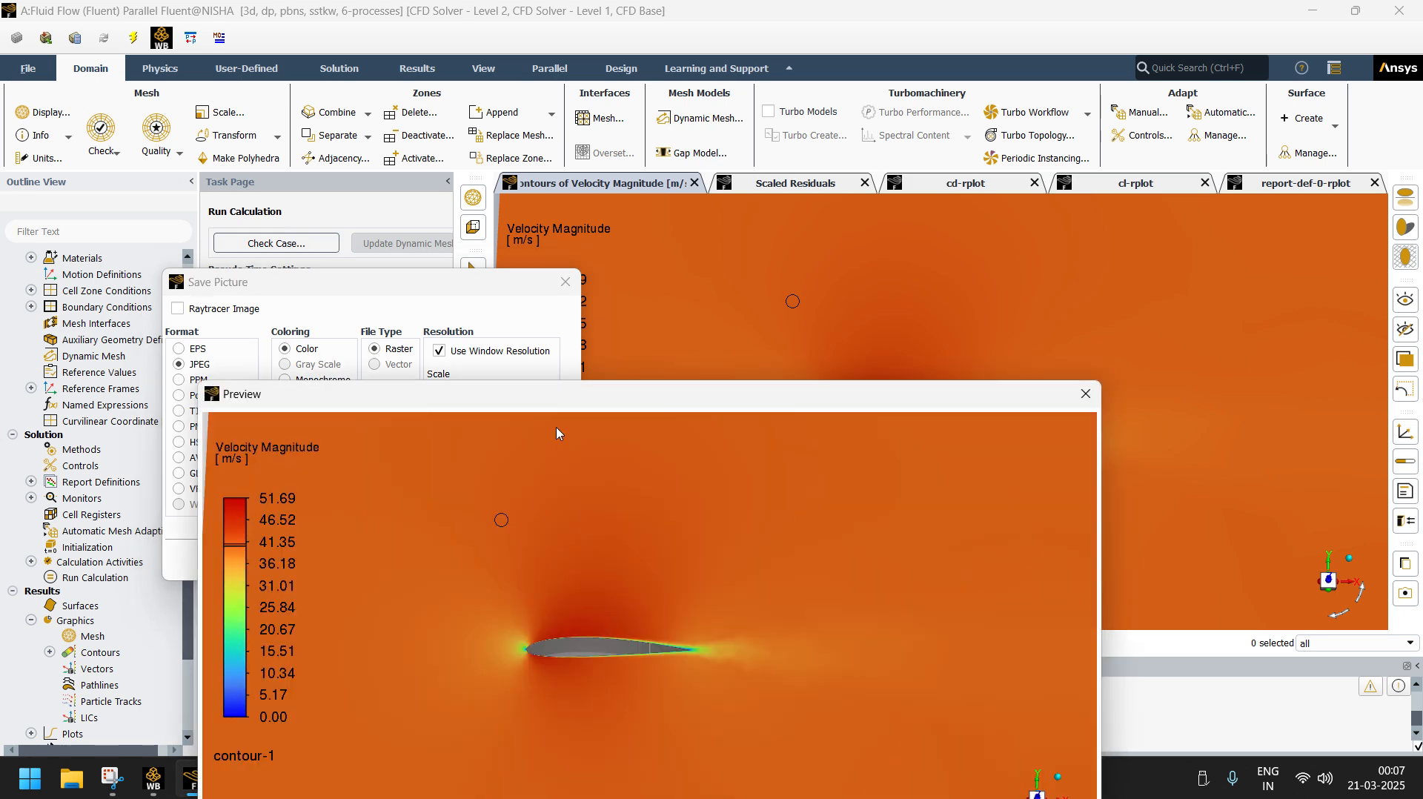
left_click_drag(610, 400, 706, 153)
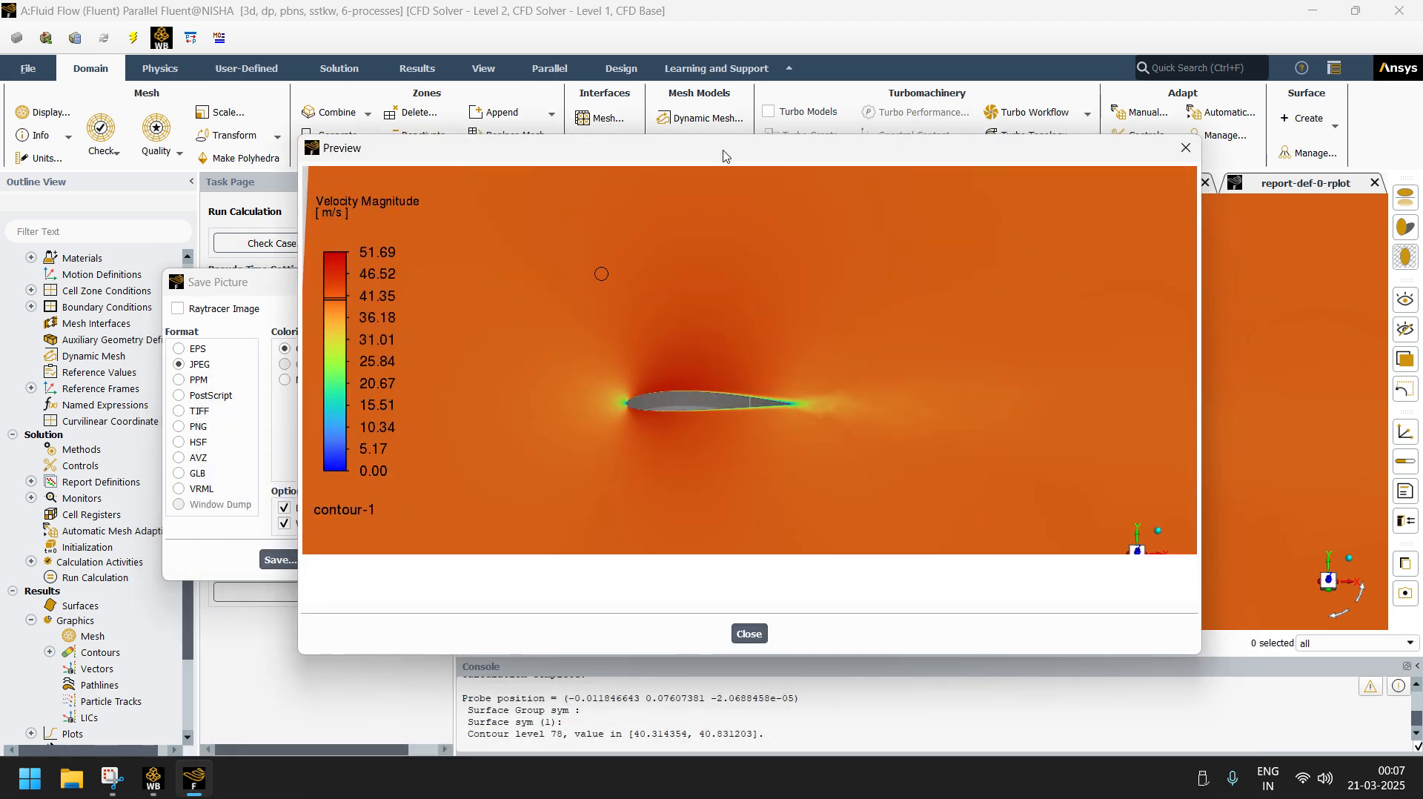
left_click(748, 634)
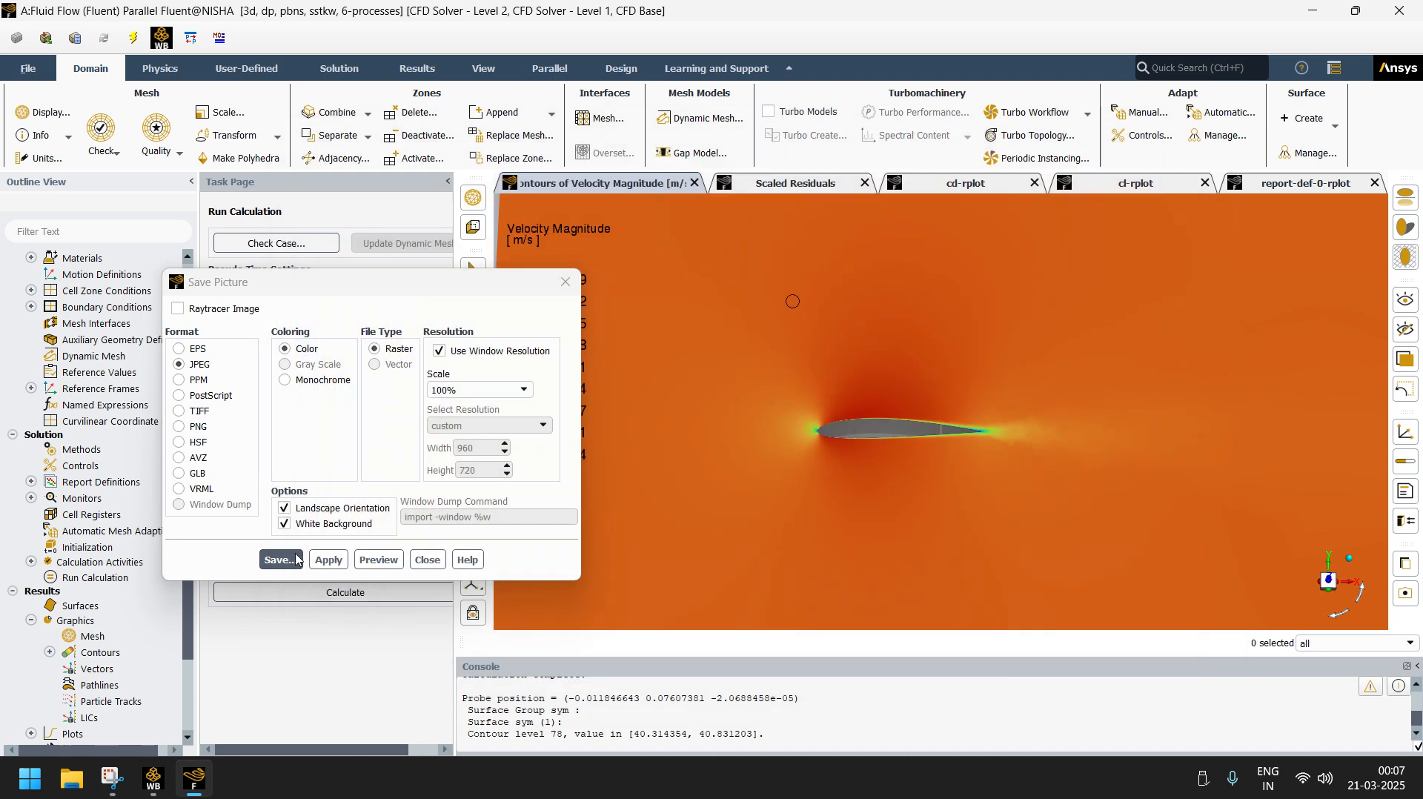
left_click(428, 560)
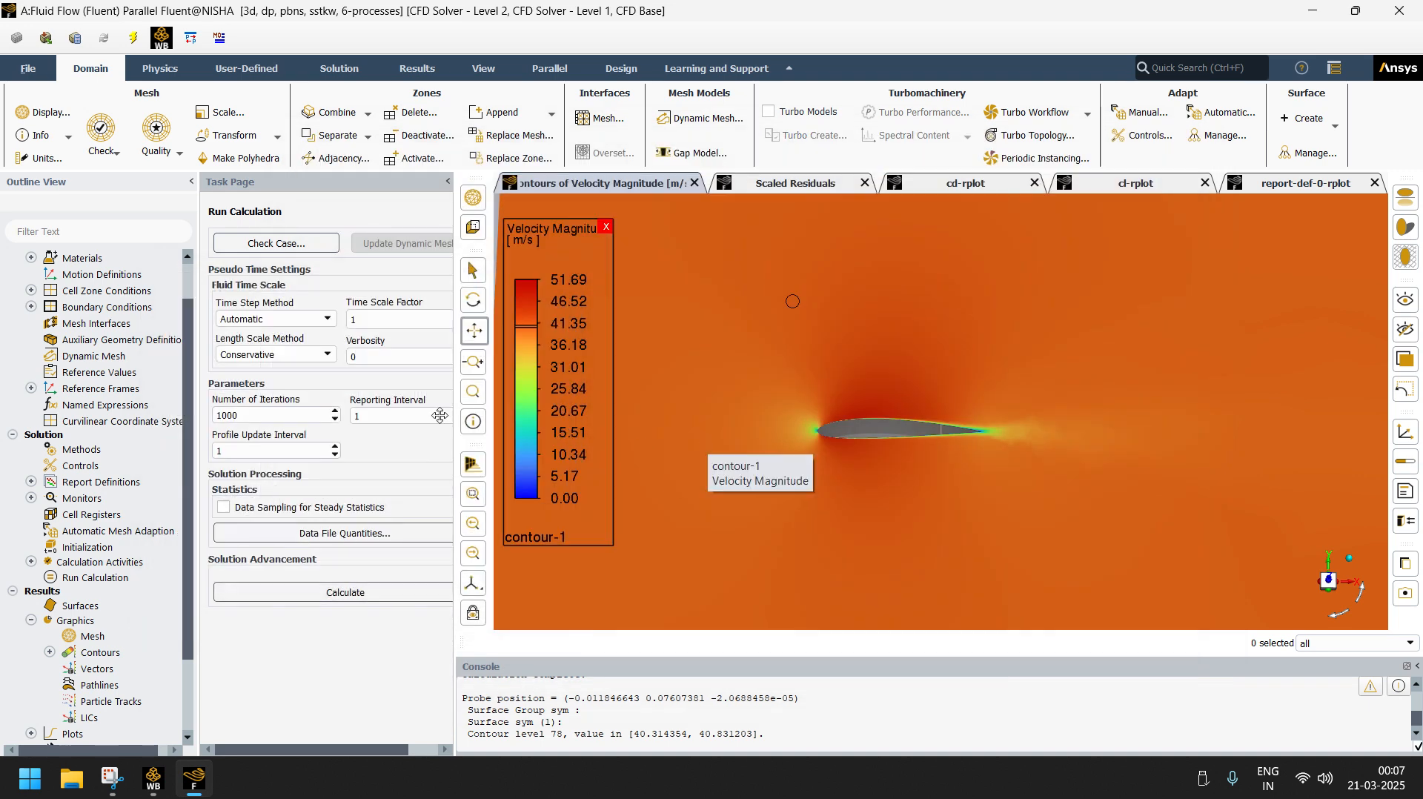
- Plot the pressure coefficient over the wing surface as an XY plot along the X direction and close the plot settings
scroll(104, 638, "down", 2)
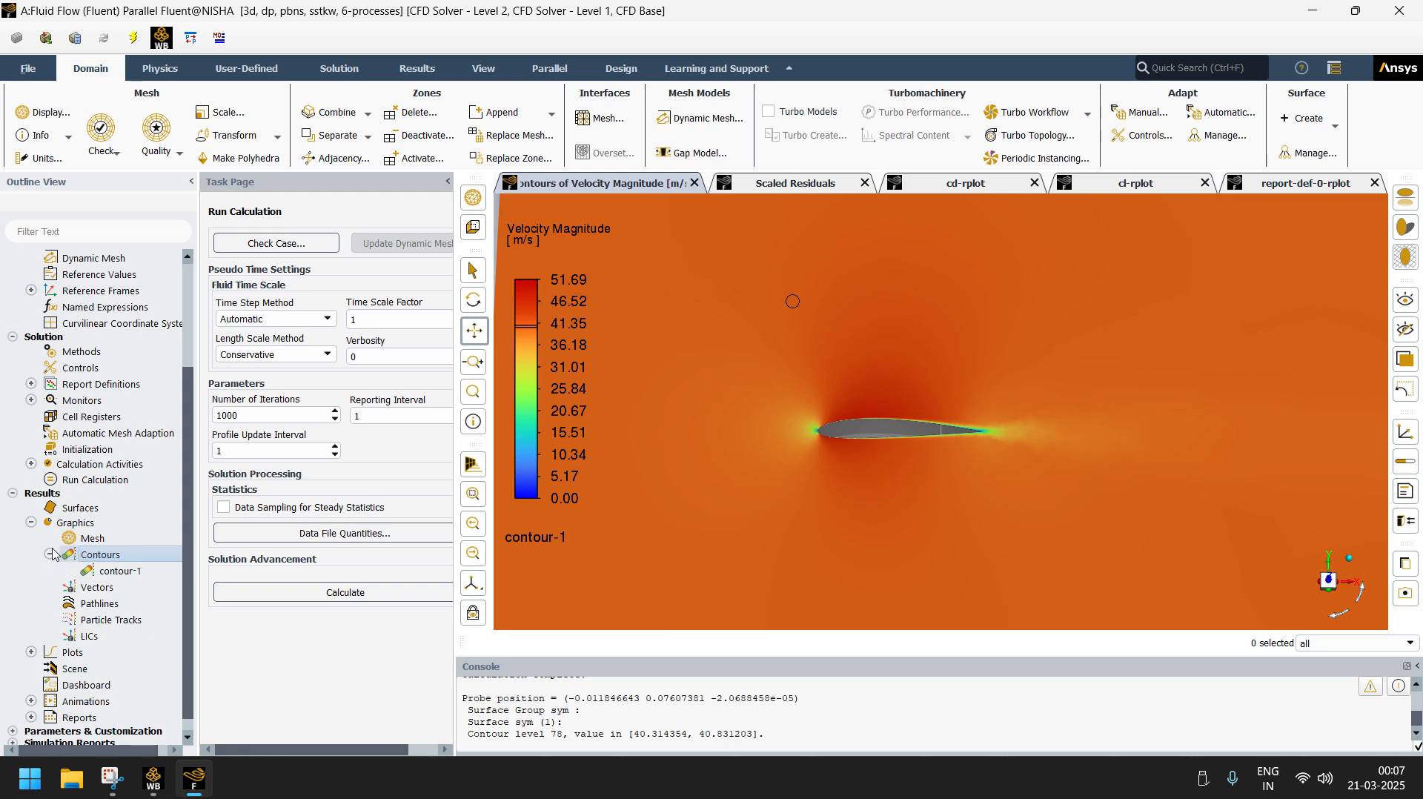
double_click(72, 636)
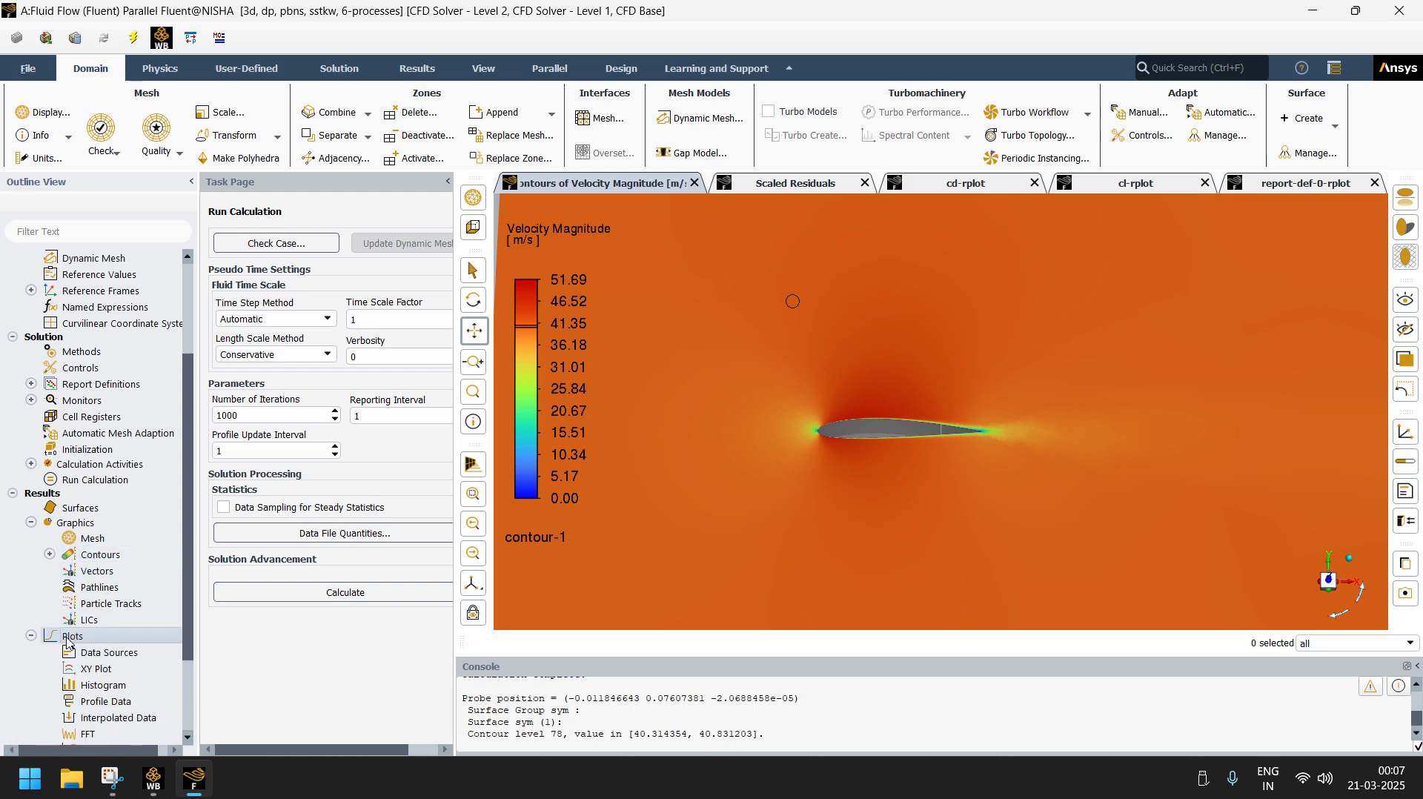
double_click(97, 669)
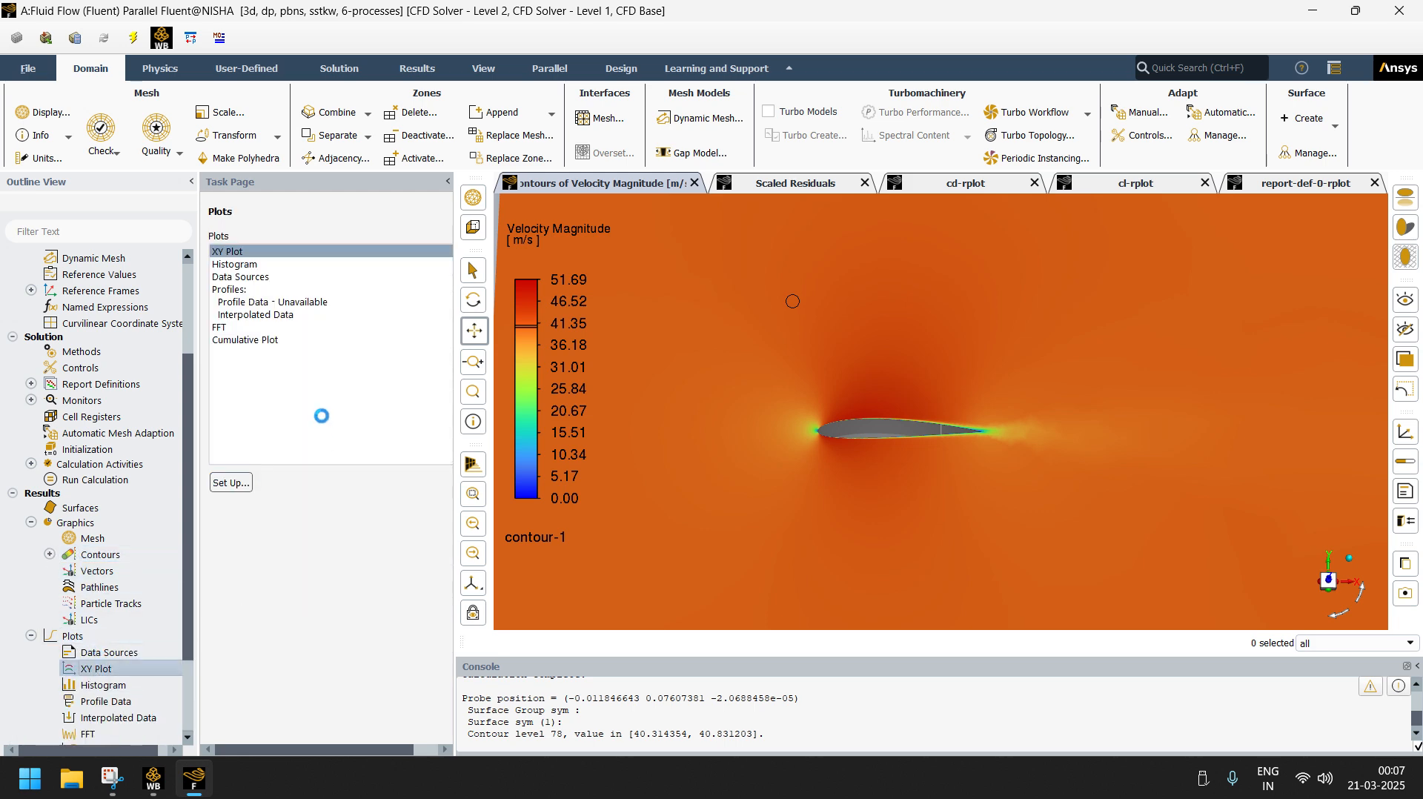
left_click_drag(335, 403, 120, 262)
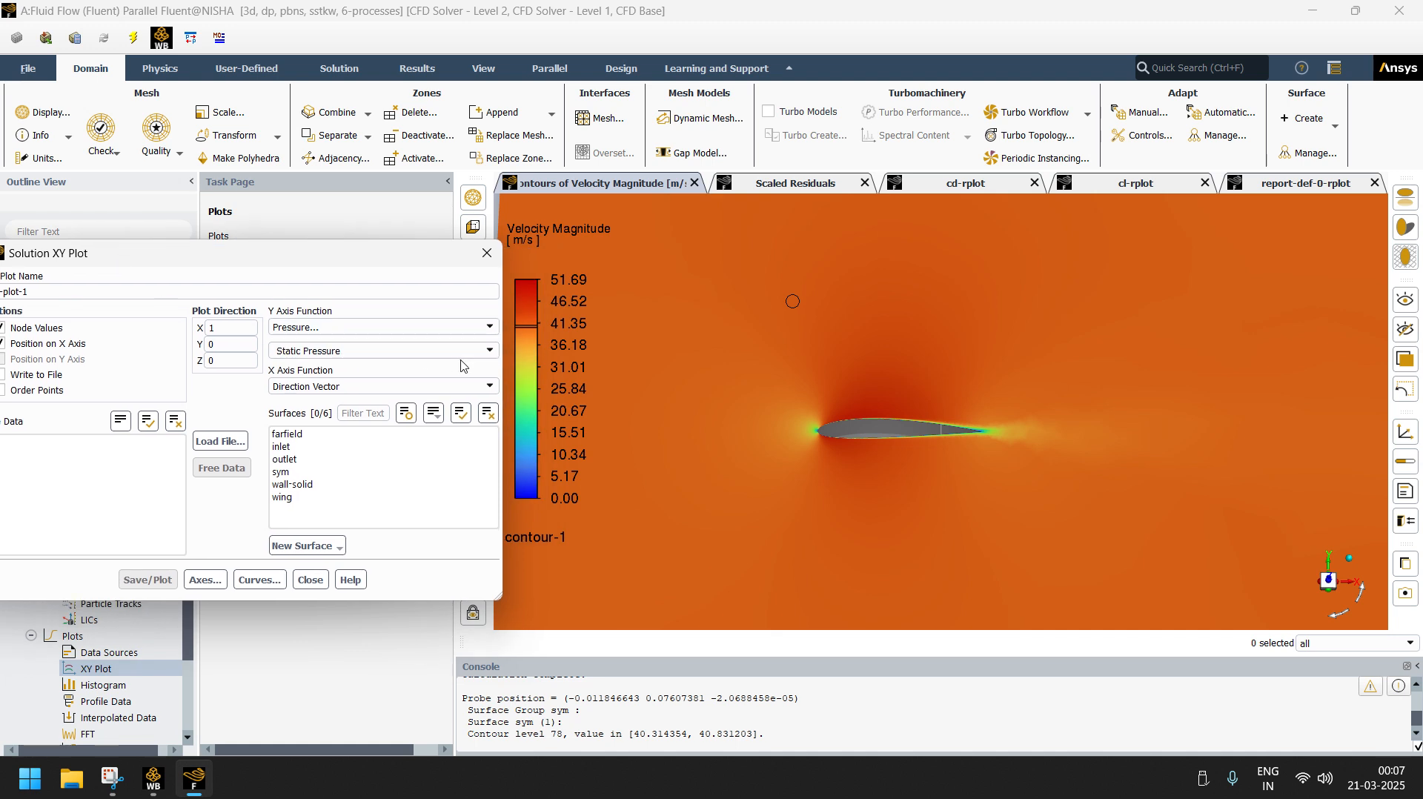
left_click(323, 350)
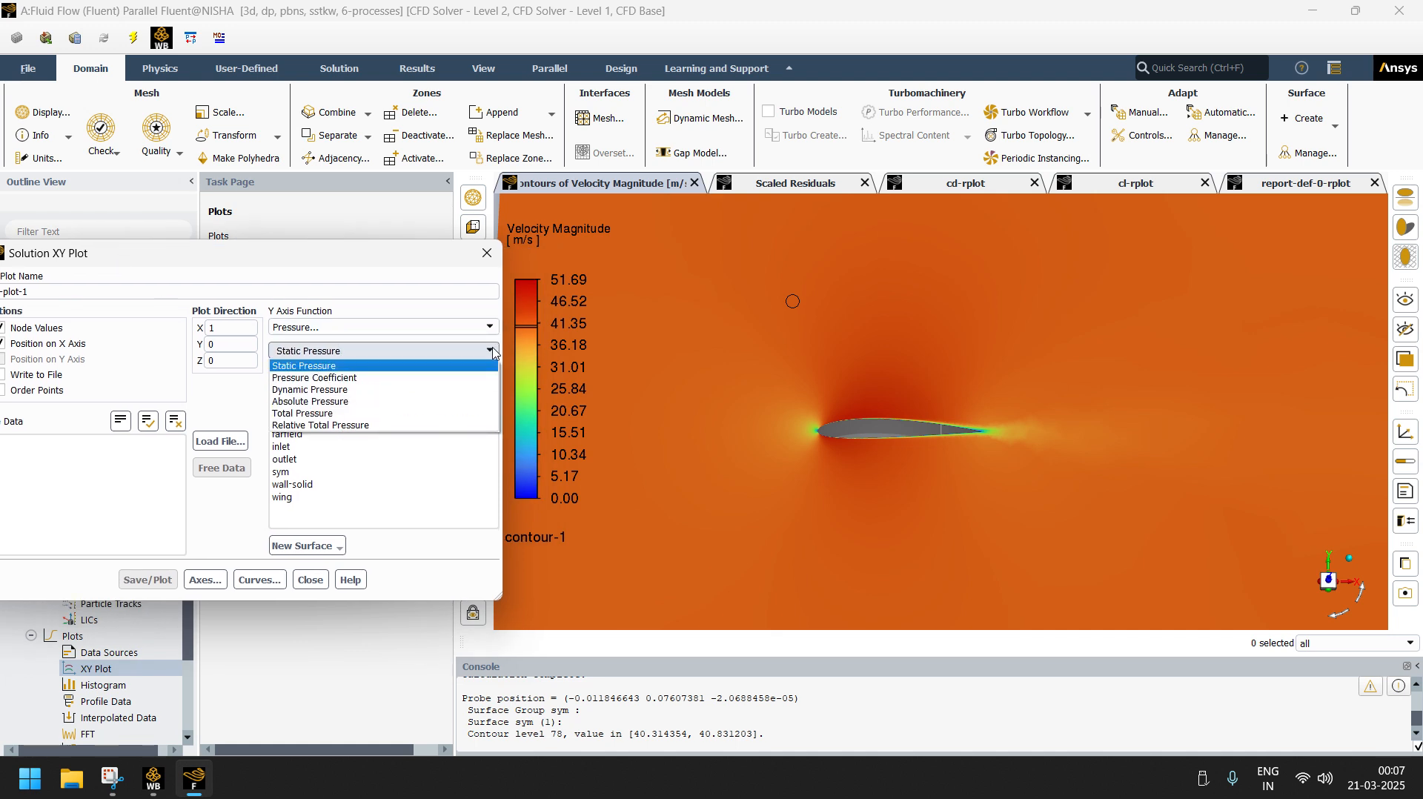
left_click(368, 379)
left_click(291, 498)
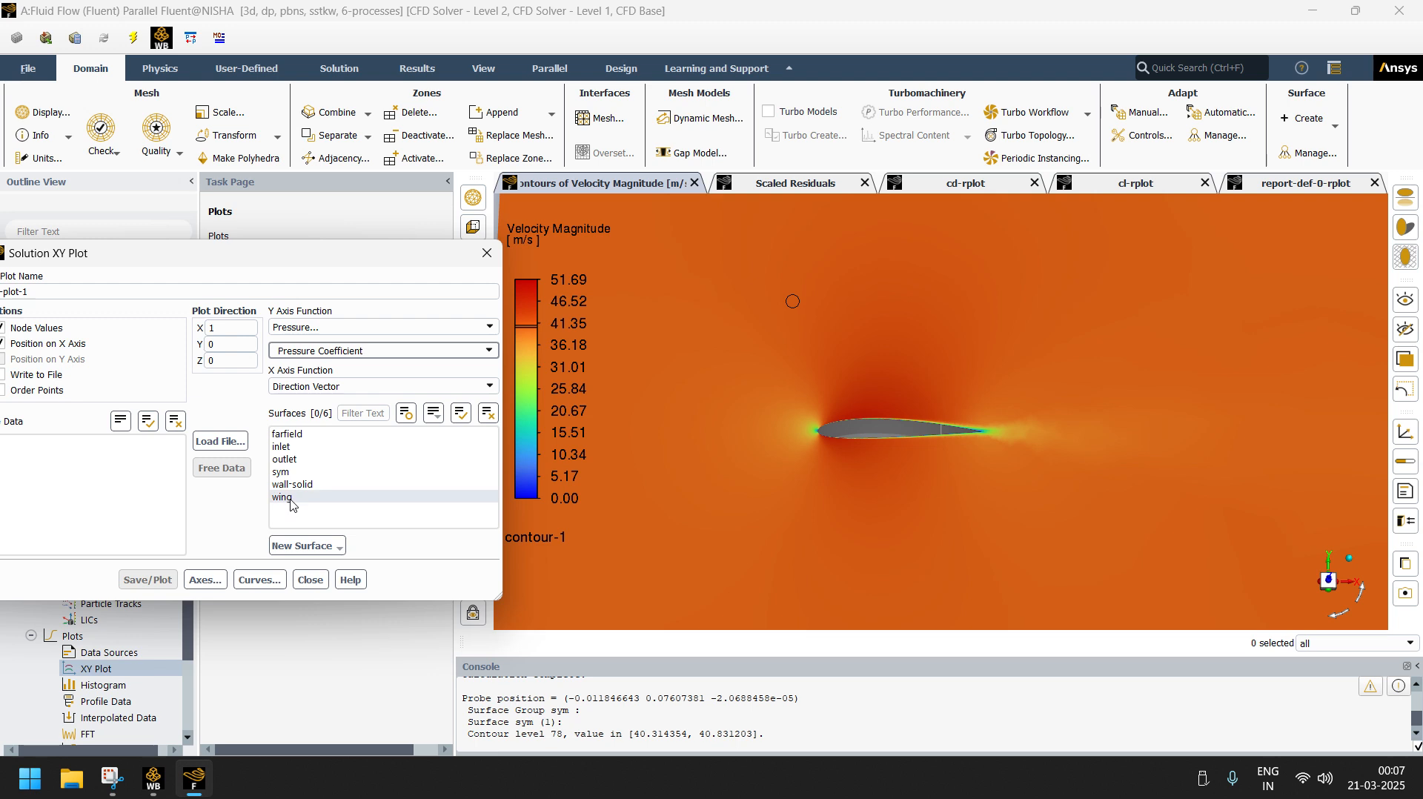
left_click(161, 581)
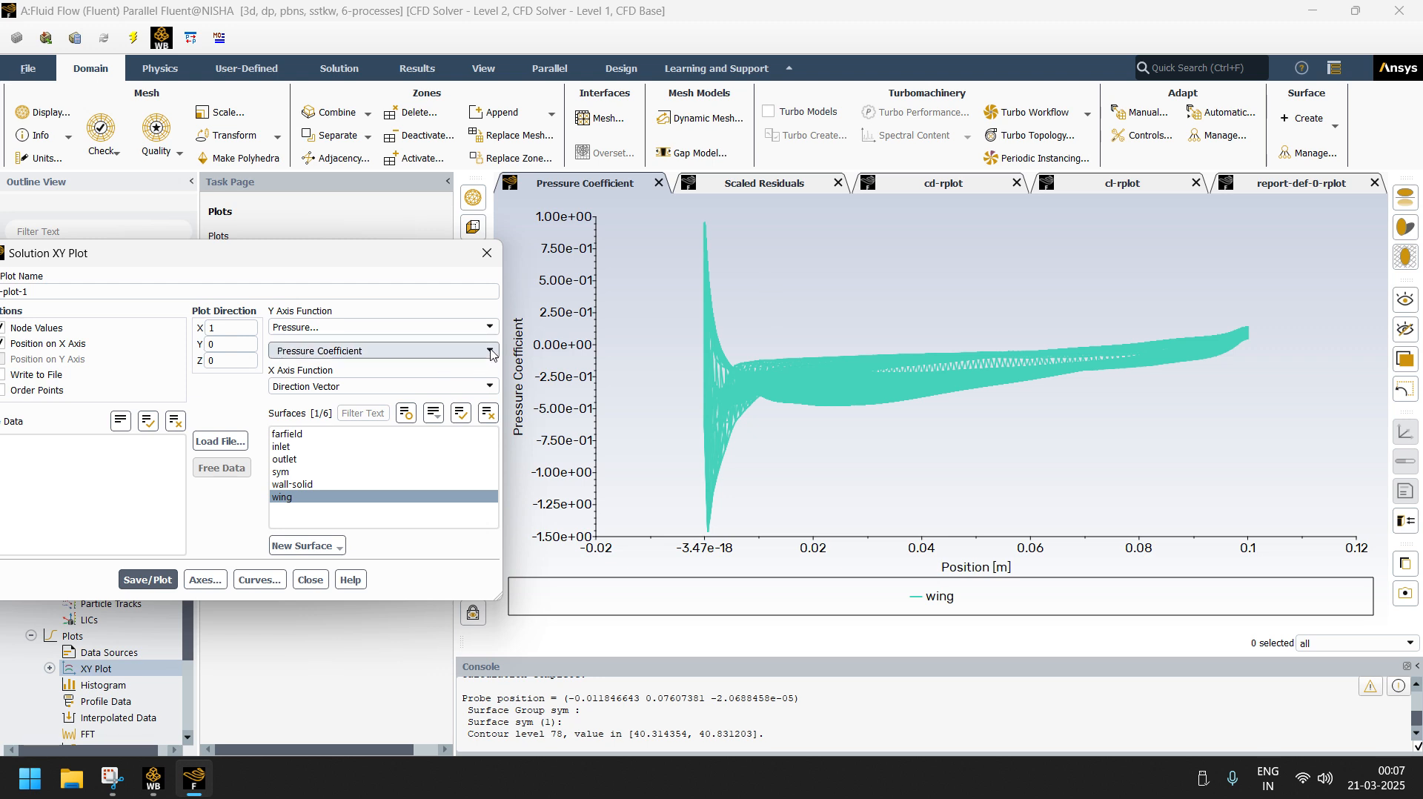
left_click(487, 253)
- Check the lift coefficient of the final iteration in the console's calculation history
scroll(148, 606, "down", 3)
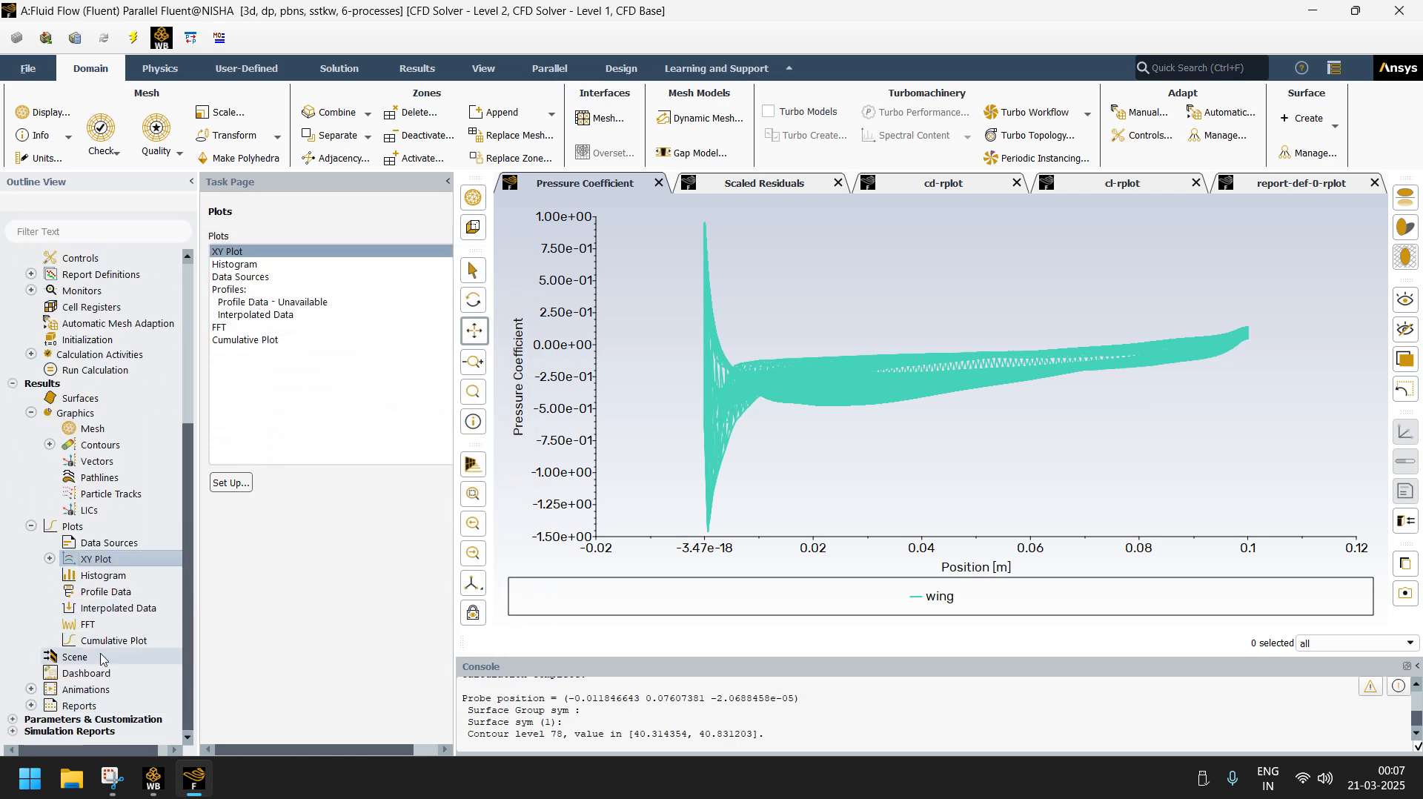
scroll(1149, 734, "up", 4)
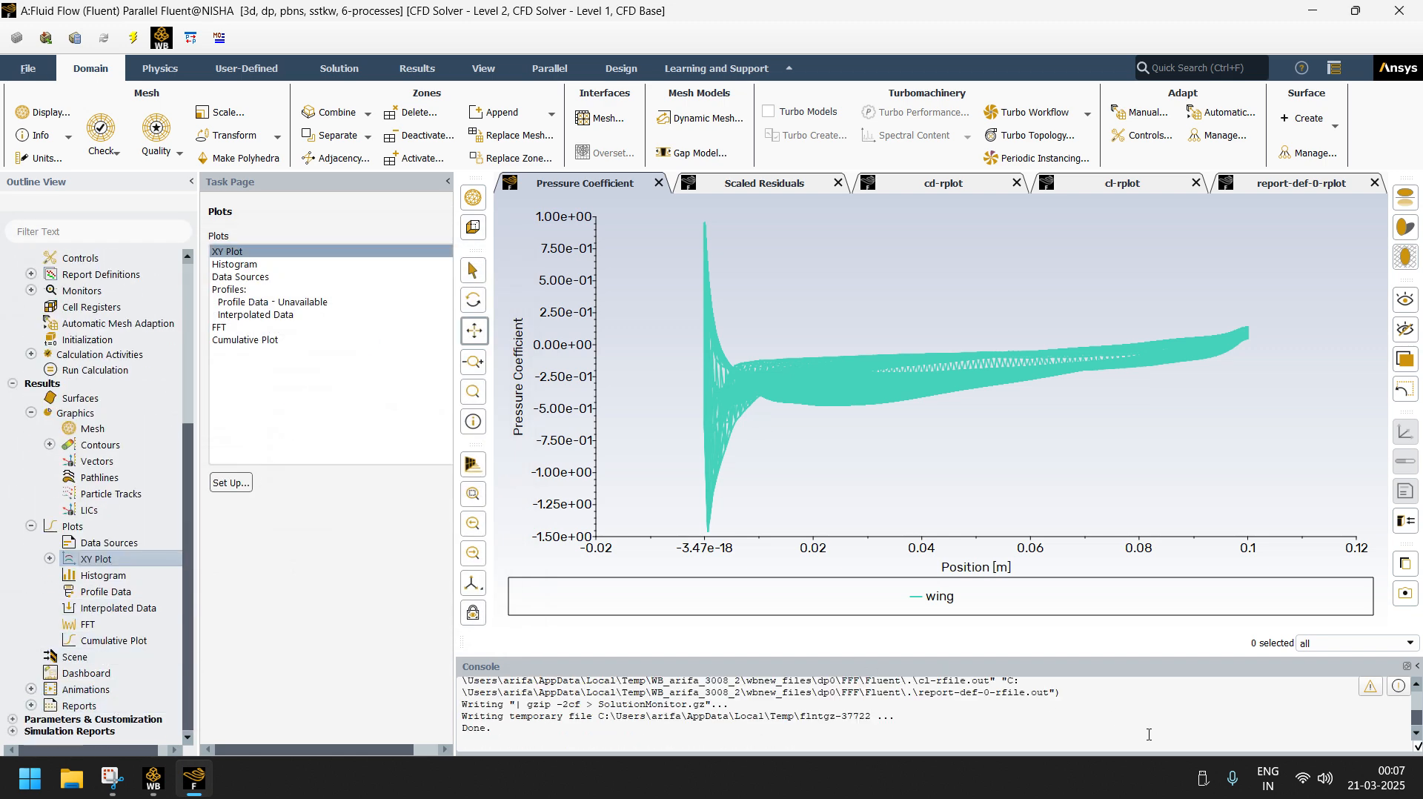
left_click_drag(939, 733, 996, 736)
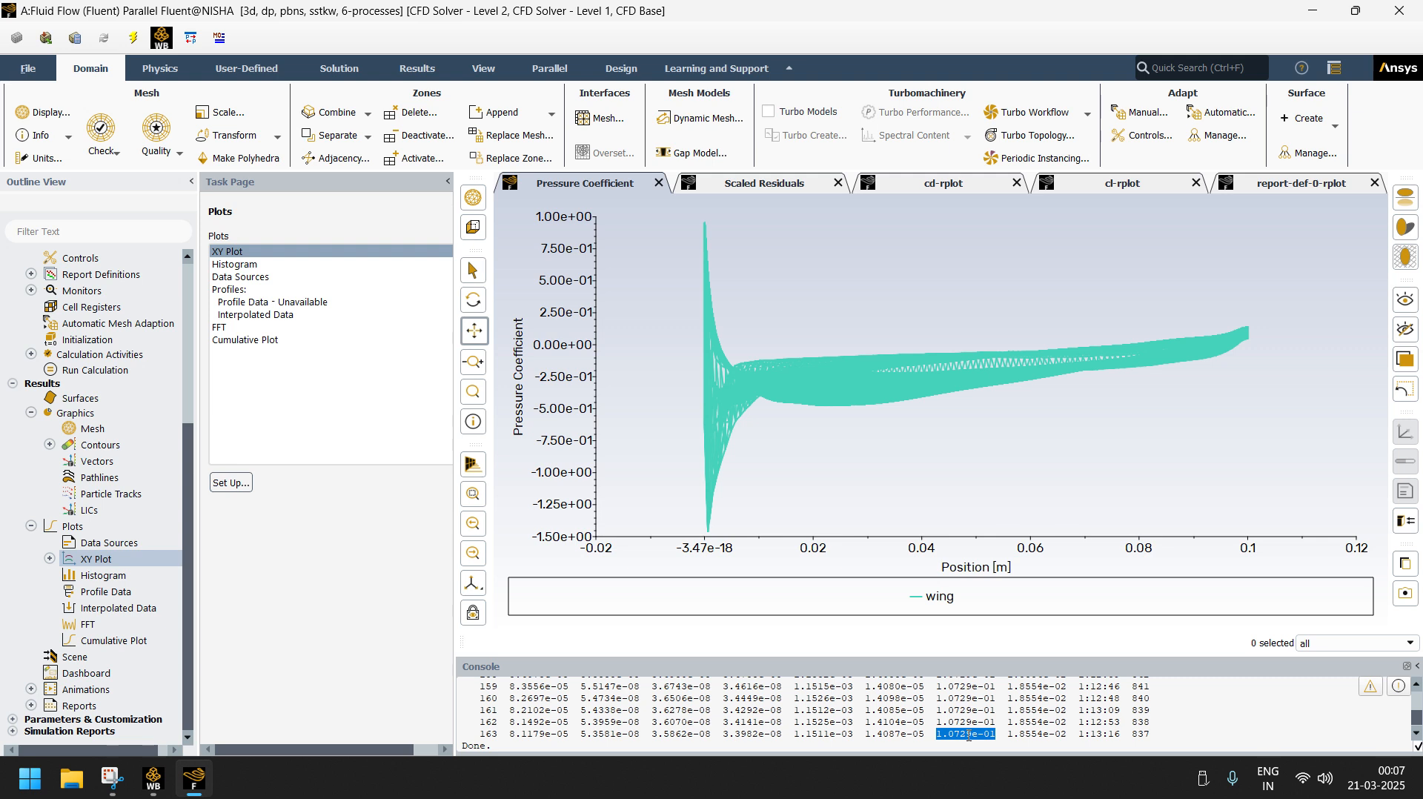
left_click(1005, 735)
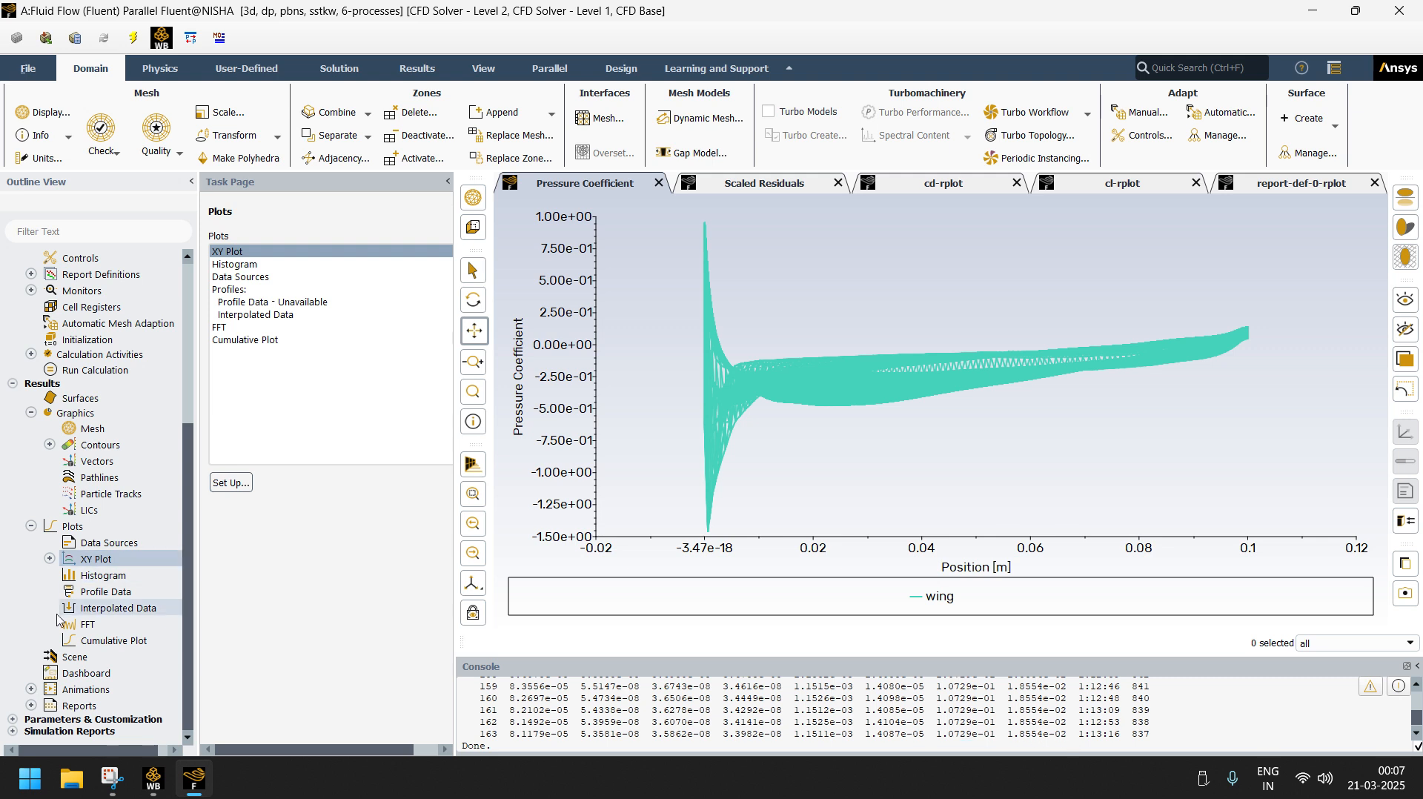
- Print a force report for the wing wall zone with the direction vector X 1, Y 0, Z 0
left_click(30, 526)
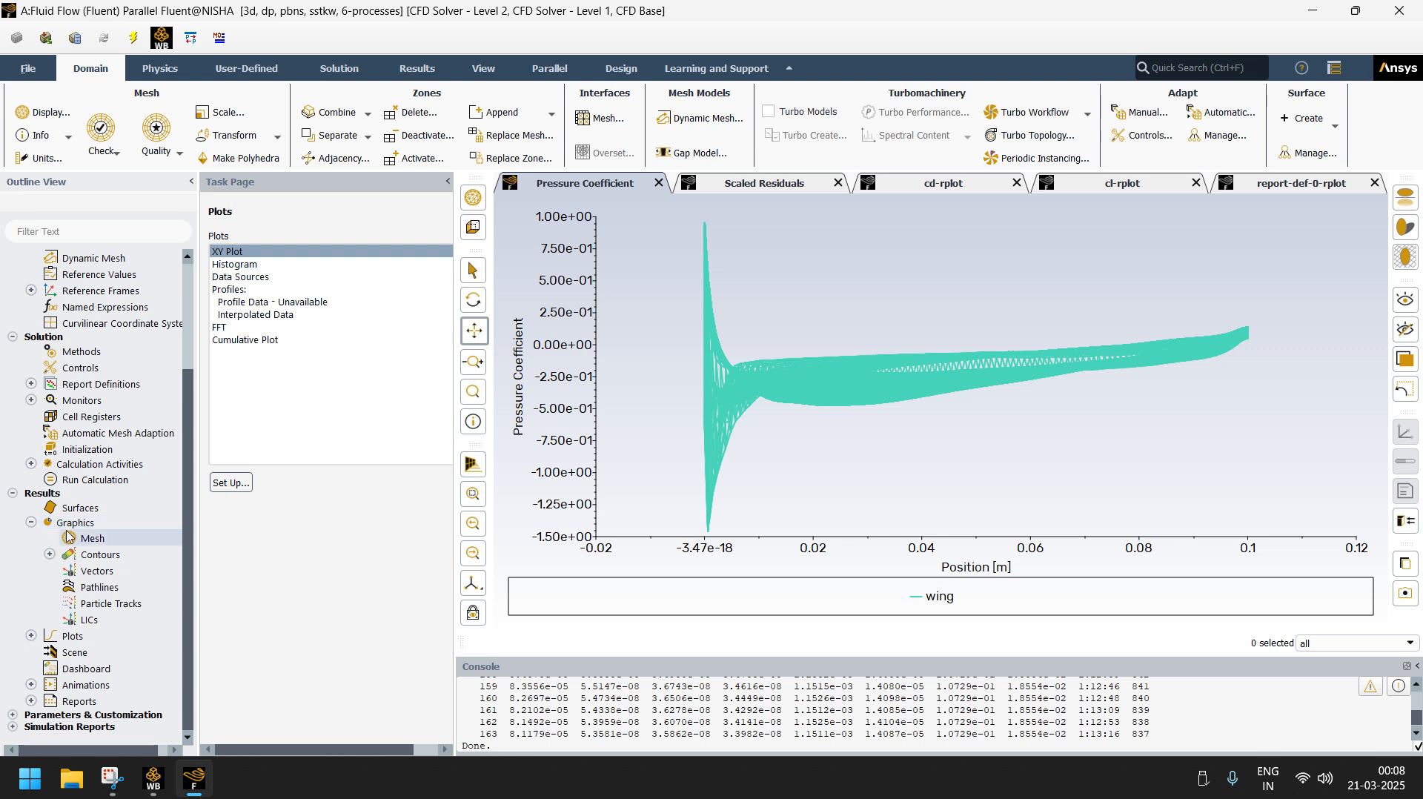
left_click(31, 527)
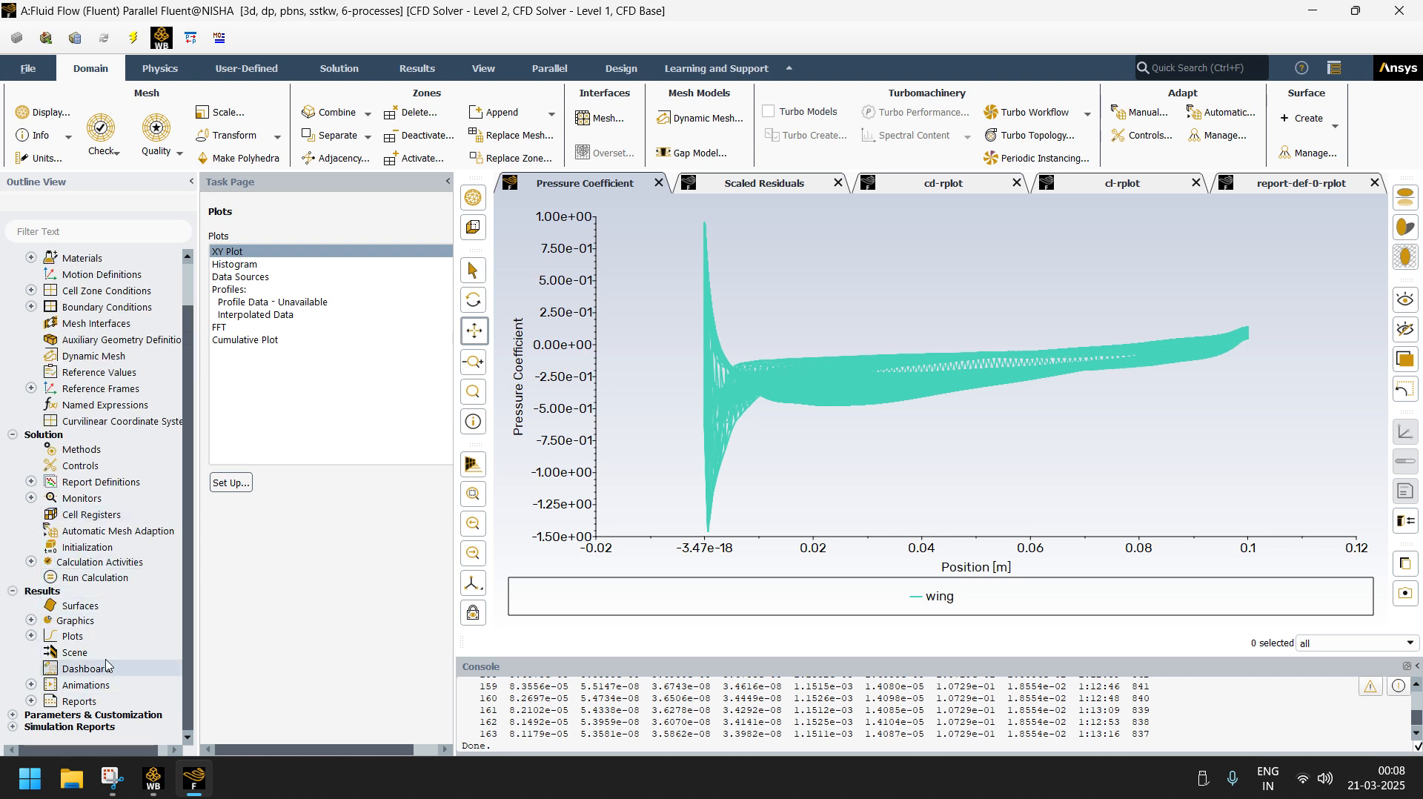
double_click(63, 706)
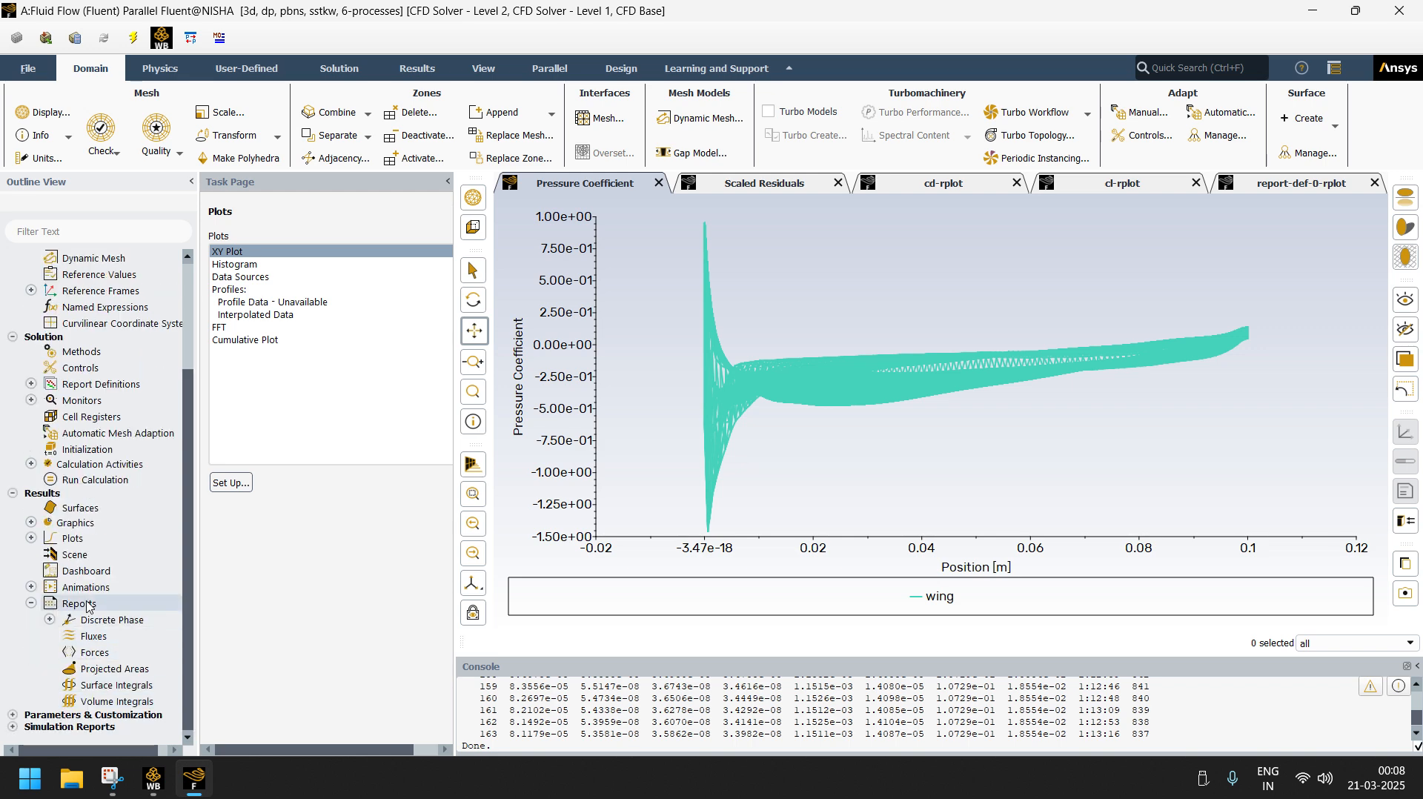
double_click(94, 652)
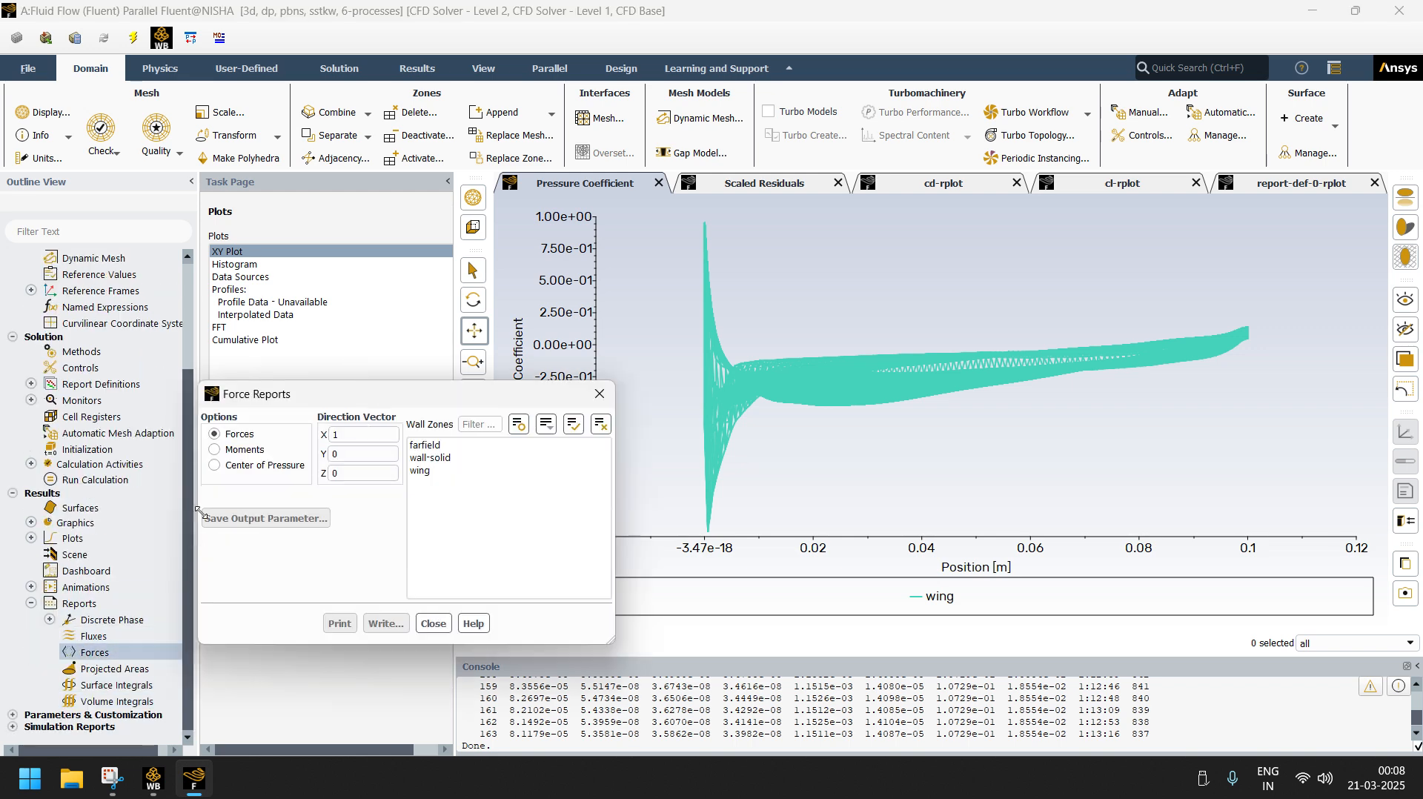
left_click_drag(361, 398, 225, 283)
left_click(291, 358)
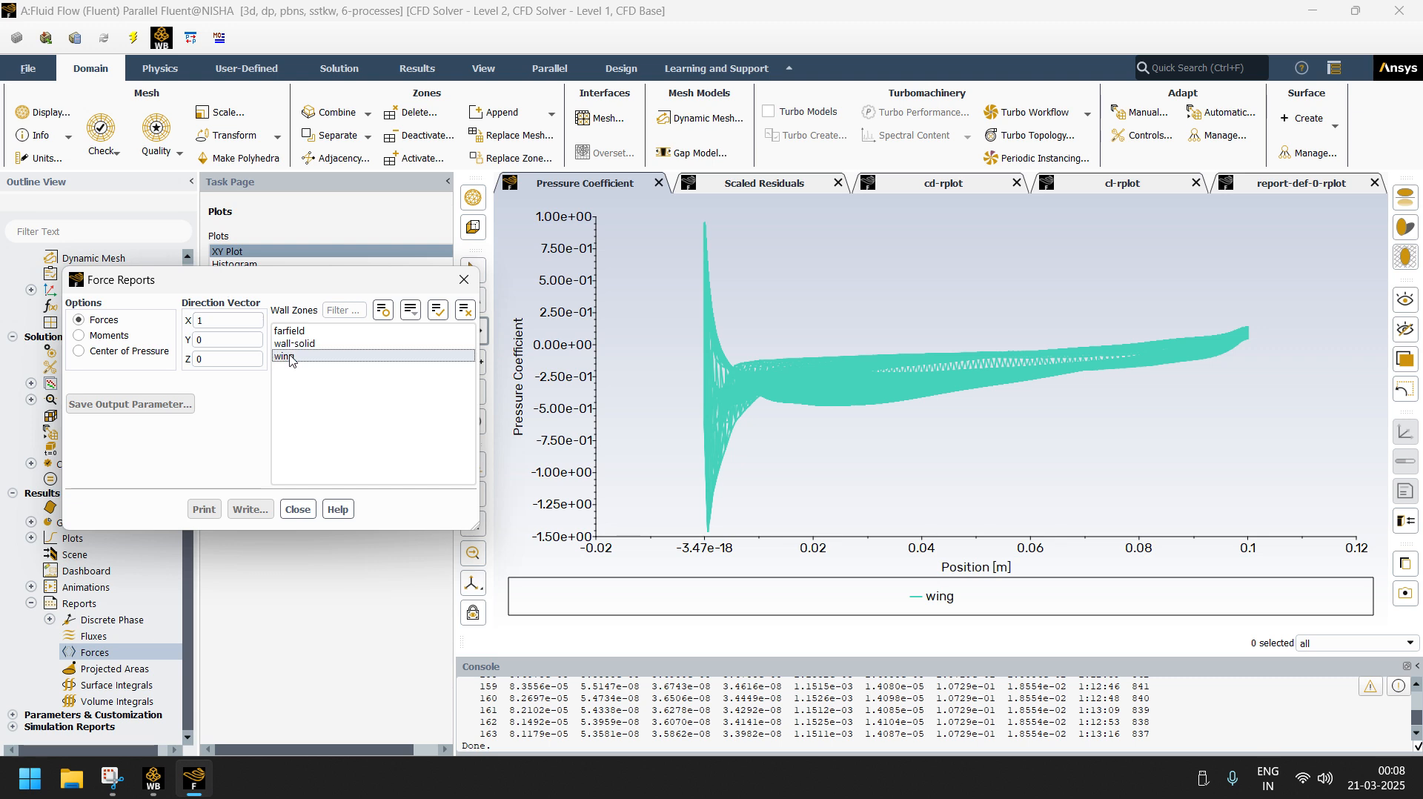
left_click(204, 510)
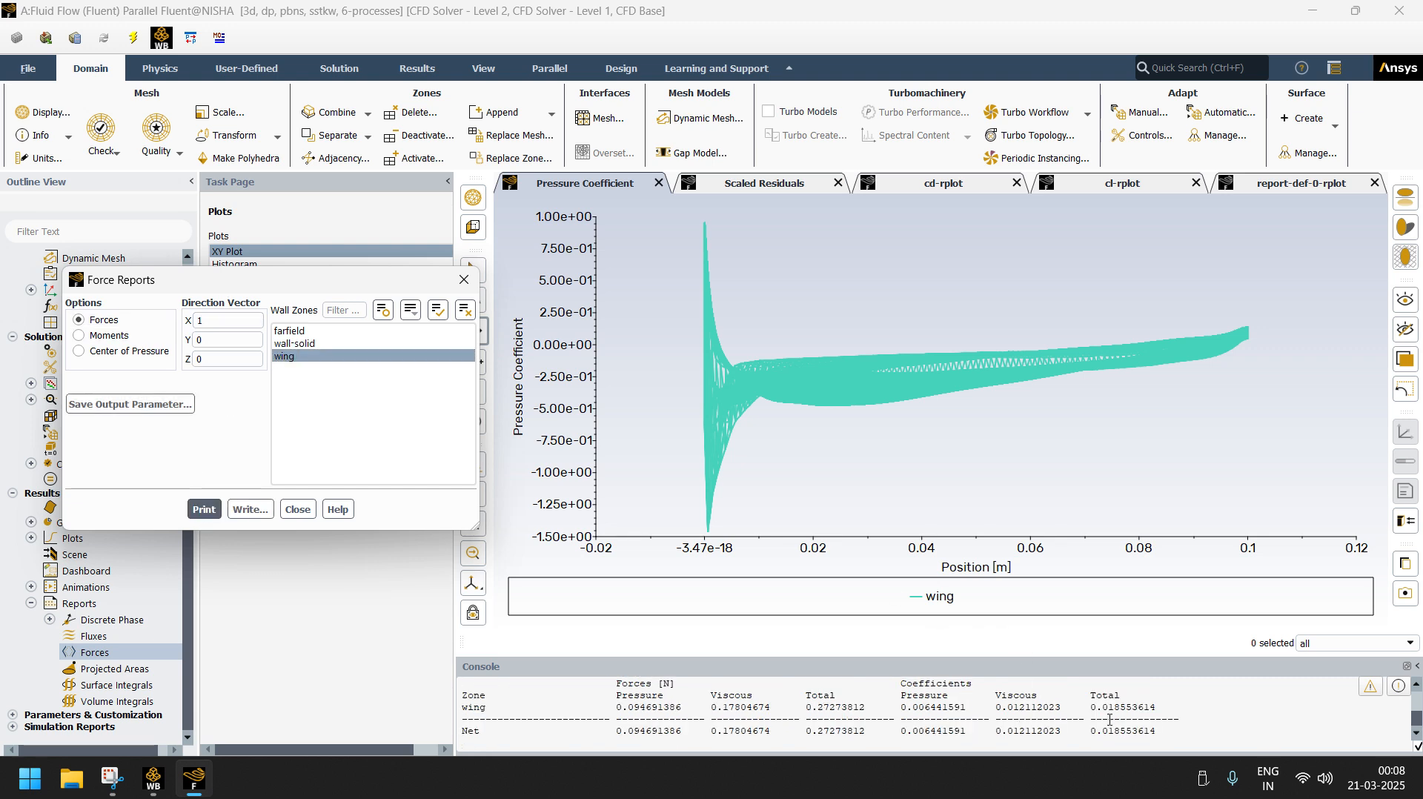
- Examine the wing's total force and coefficients in the X-direction report, enlarging the console to show more of its output
left_click_drag(1094, 731, 1169, 734)
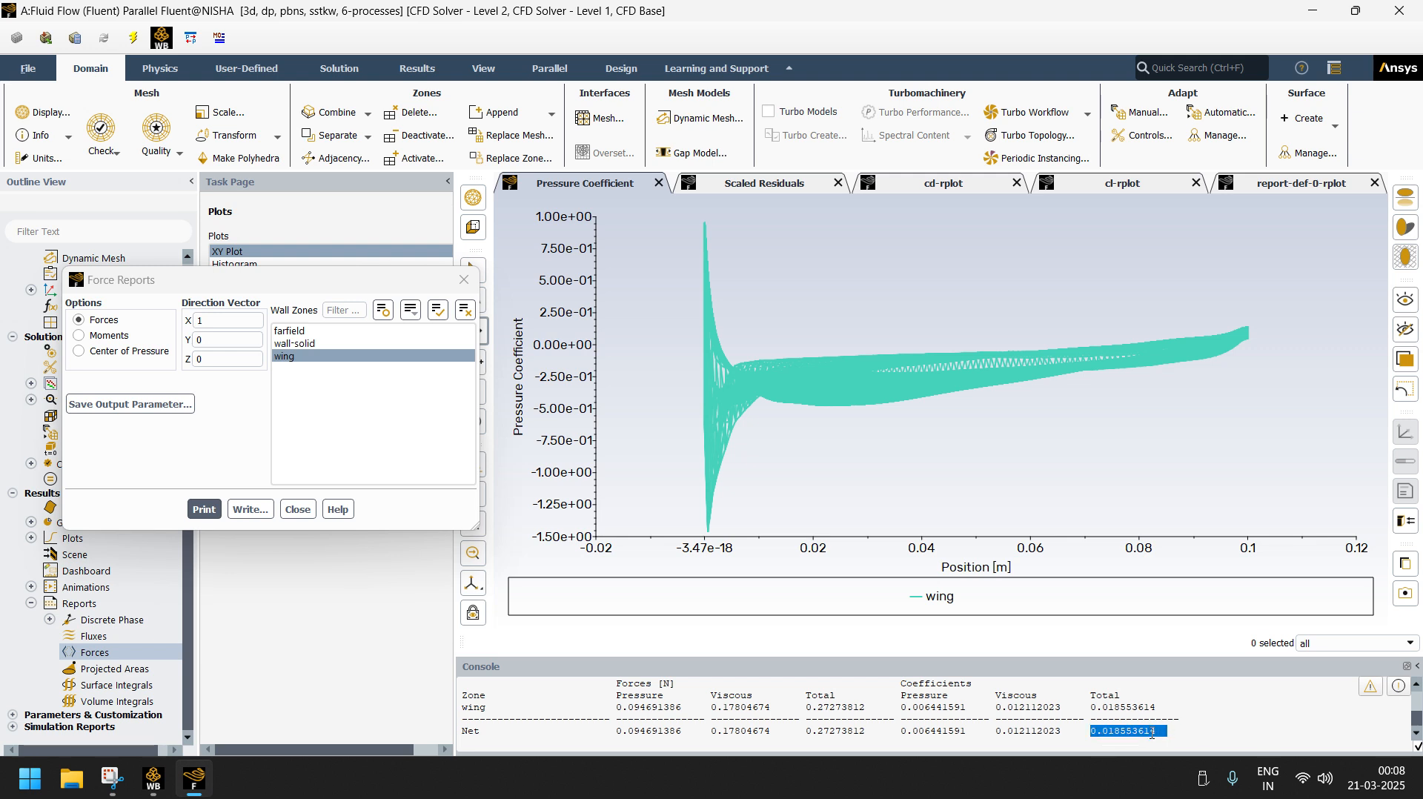
left_click(1152, 733)
left_click_drag(808, 707, 874, 710)
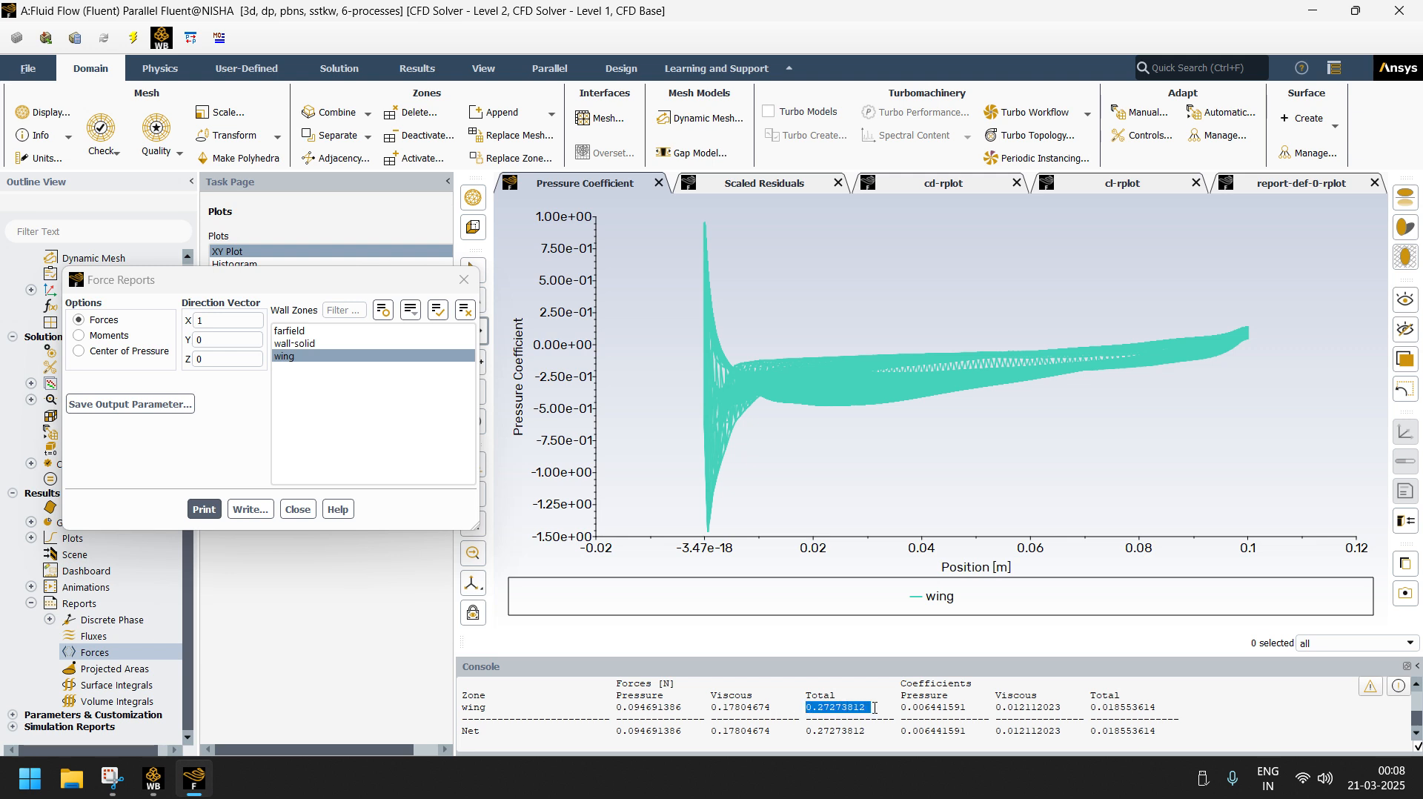
left_click_drag(1094, 707, 1155, 708)
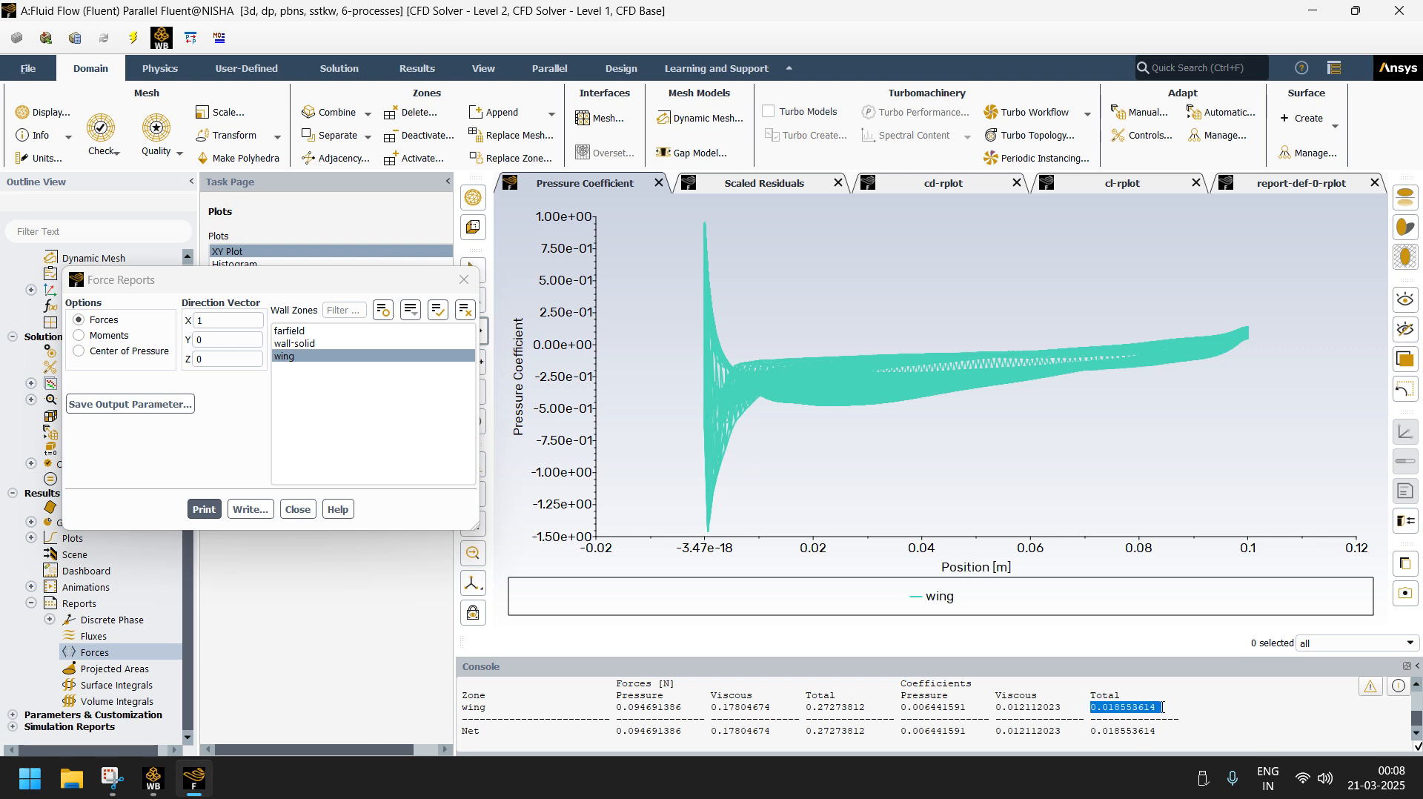
left_click_drag(616, 707, 1027, 729)
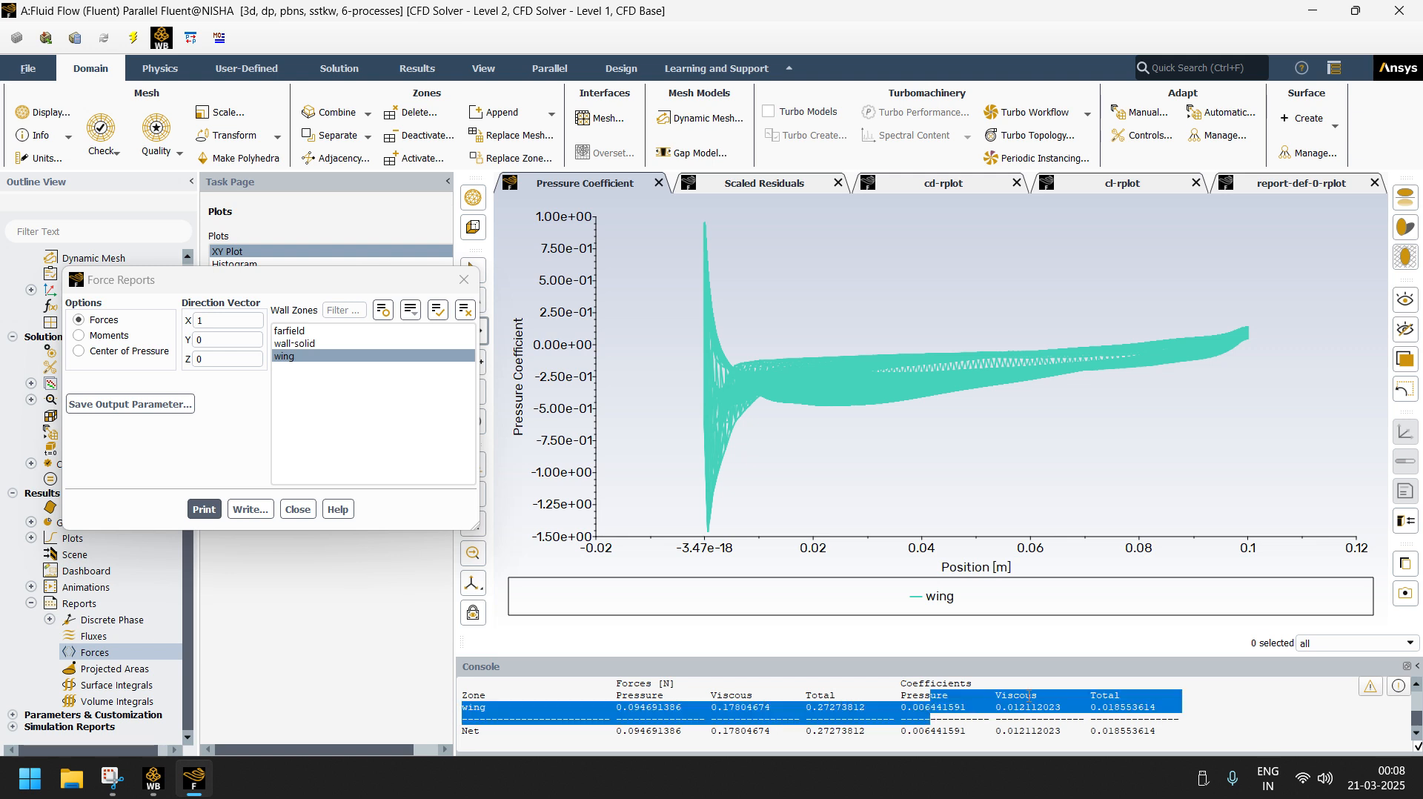
left_click(1110, 700)
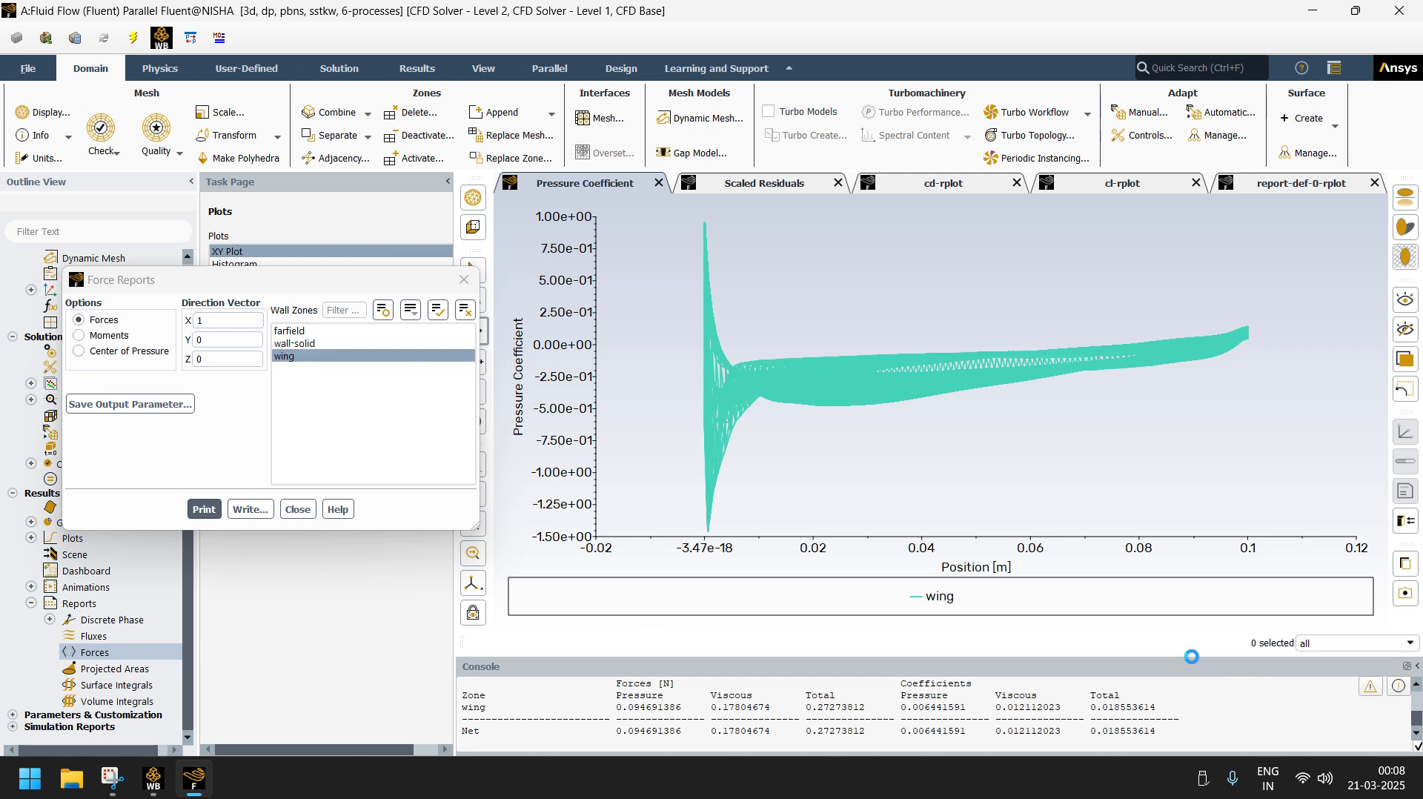
left_click_drag(1193, 656, 1191, 586)
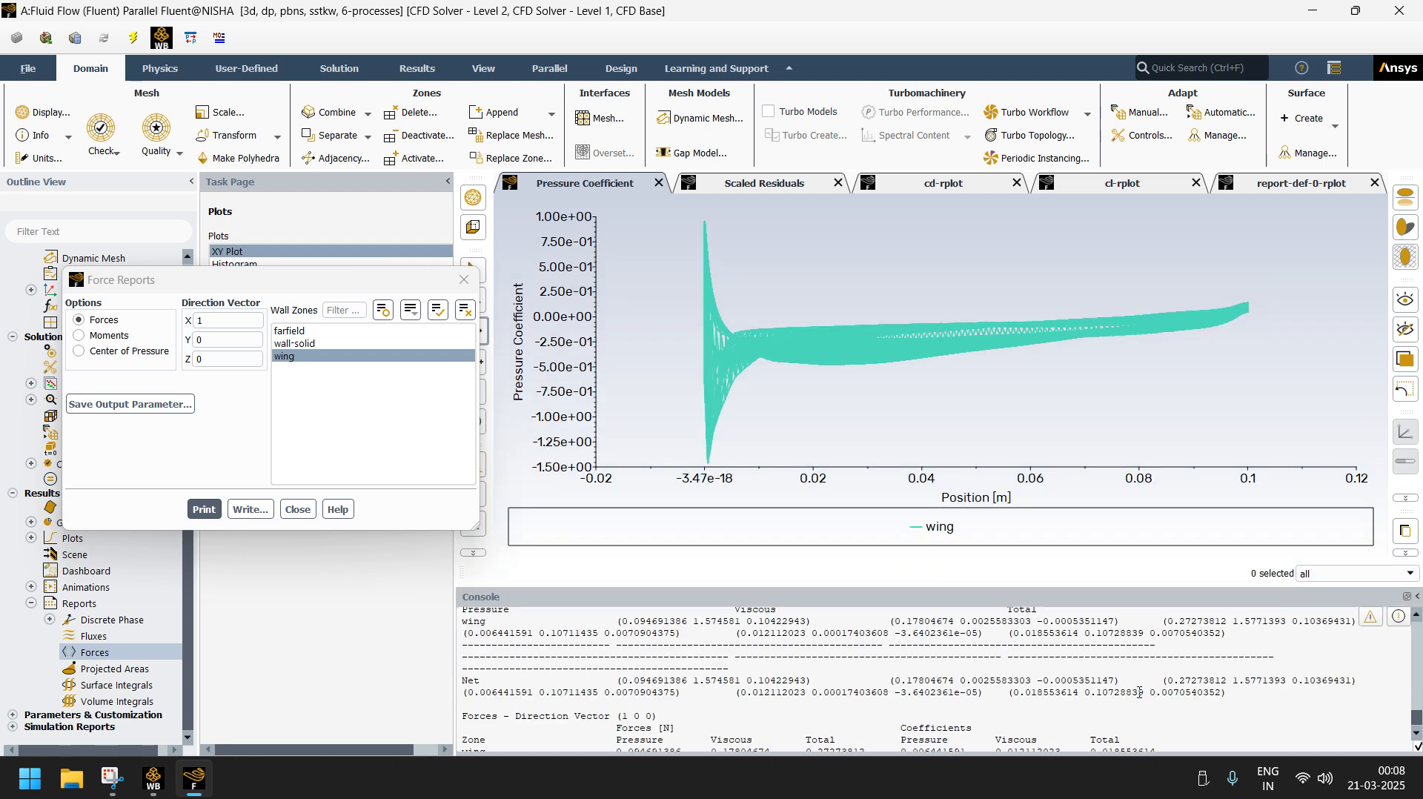
scroll(933, 679, "down", 1)
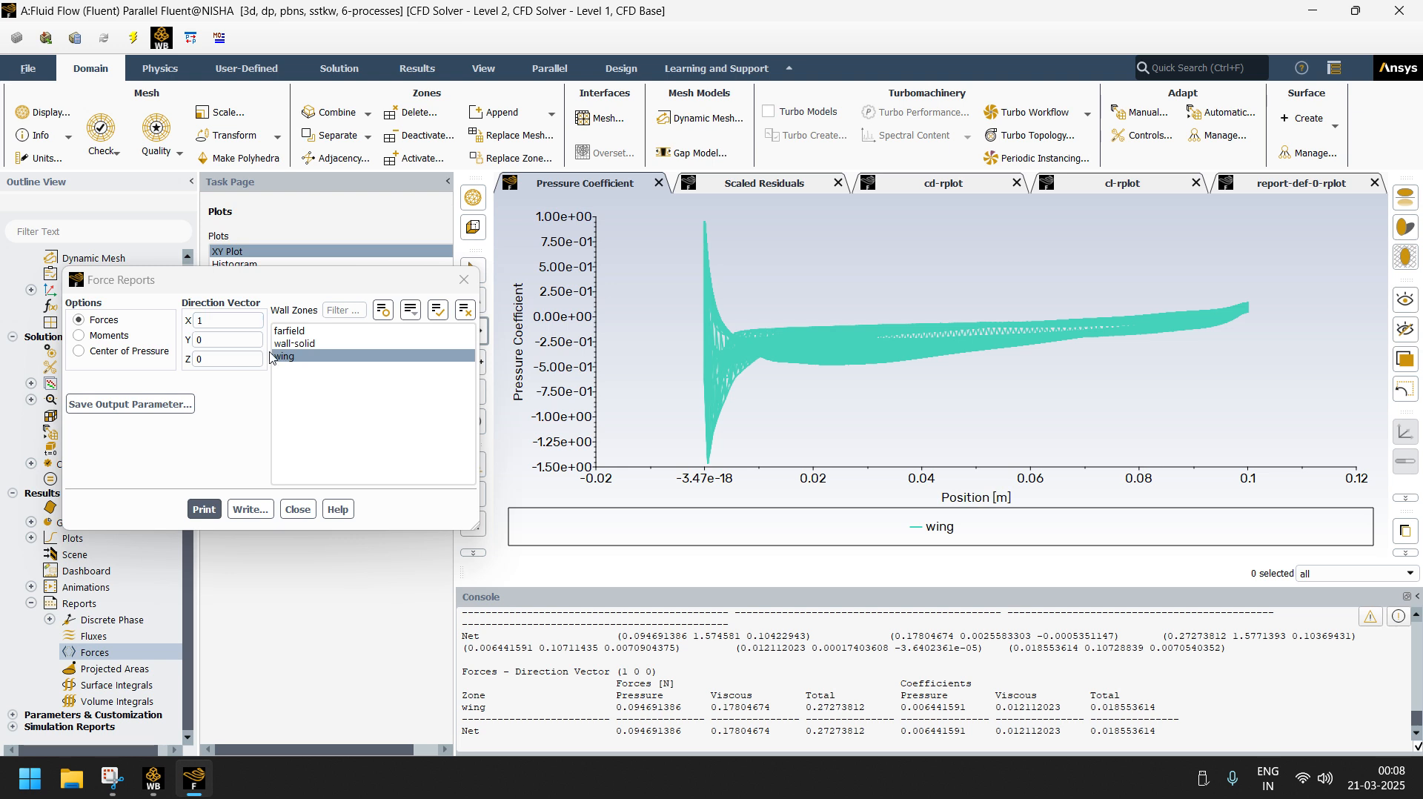
- Set the force report's direction vector to X 0, Y 1, Z 0 and print the wing's forces
left_click(205, 319)
mouse_move(204, 319)
left_mouse_down()
mouse_move(172, 323)
mouse_move(189, 341)
left_mouse_up()
type("0")
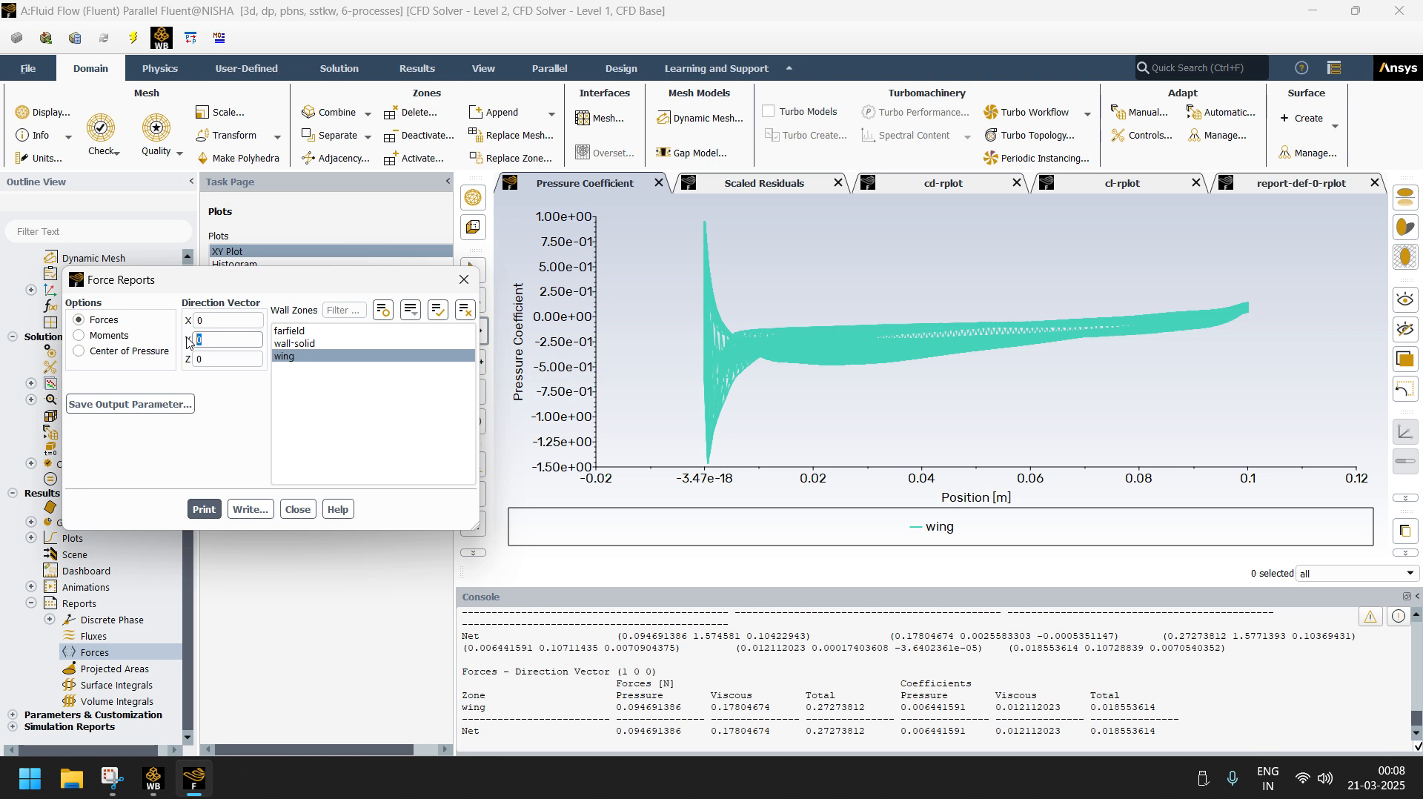
type("1")
left_click(205, 510)
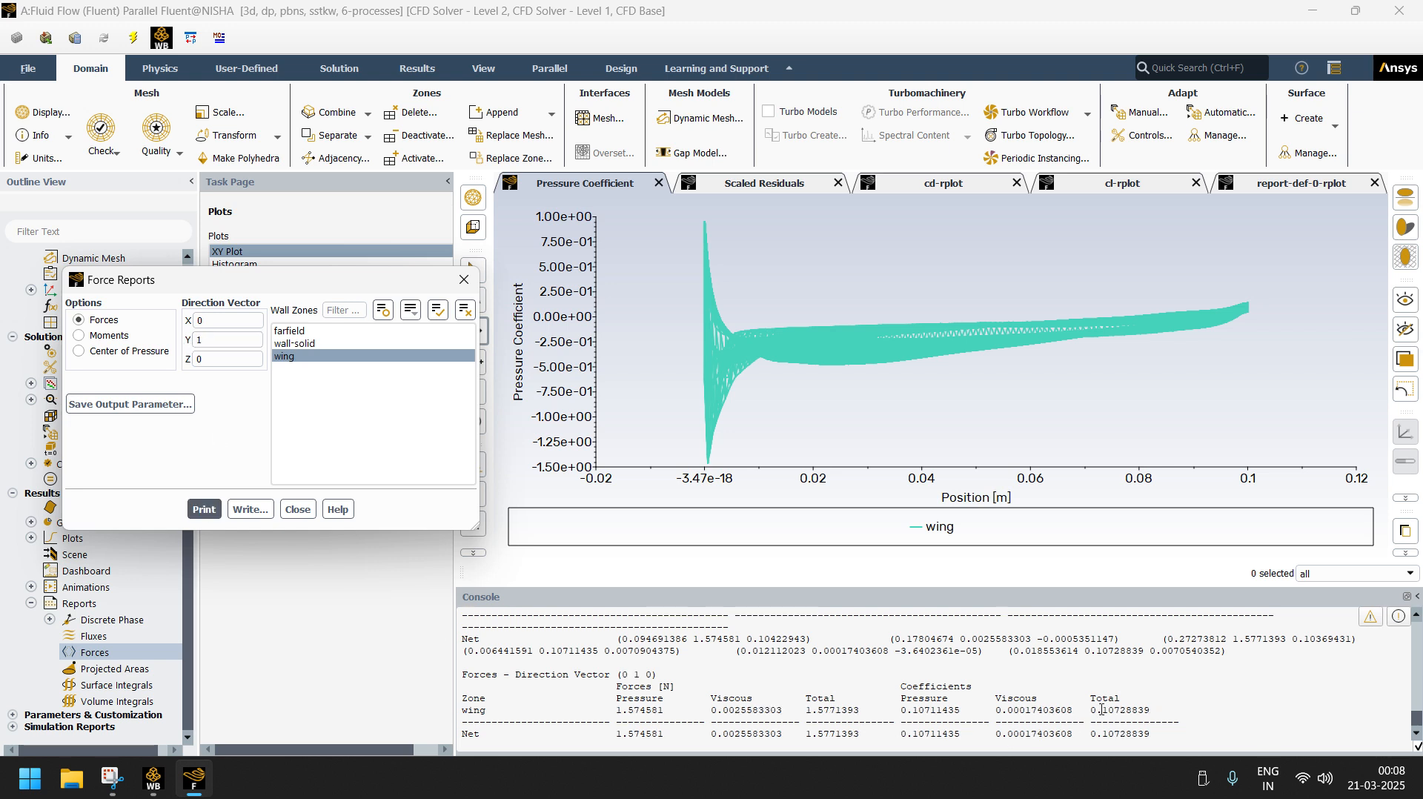
- Examine the wing's Y-direction forces and the net coefficient vector against the X-direction report, and close the force report settings
left_click_drag(1092, 710, 1154, 711)
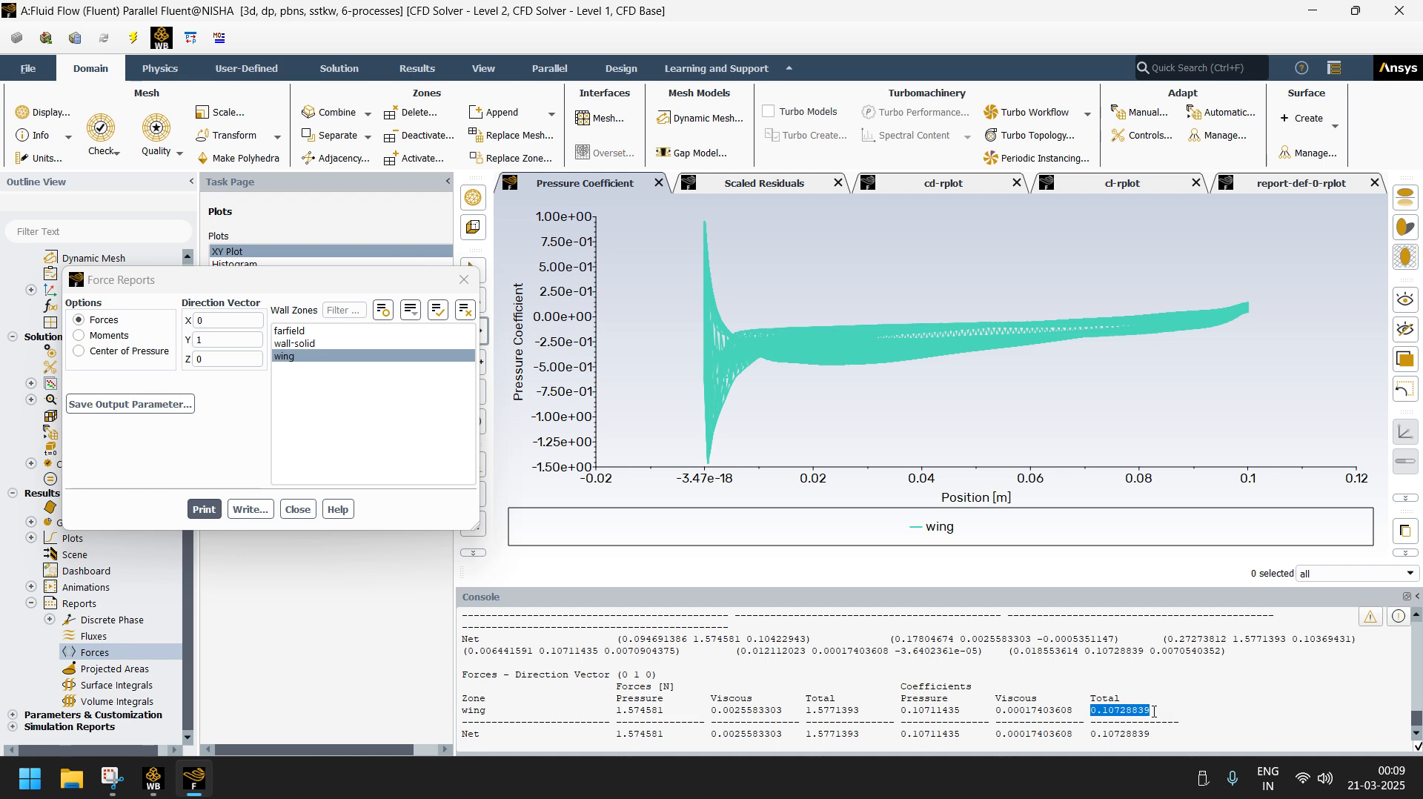
scroll(1142, 705, "up", 3)
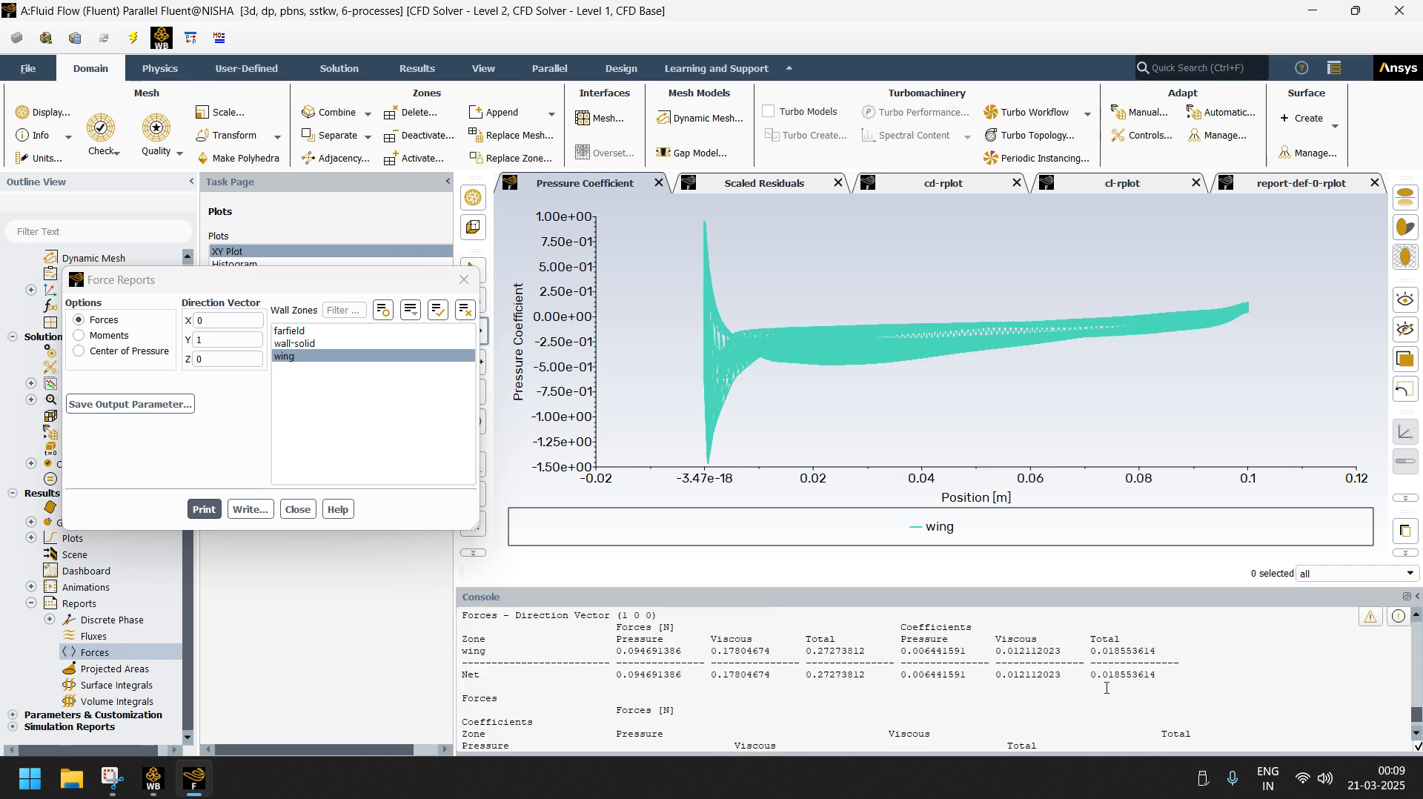
scroll(1120, 674, "down", 3)
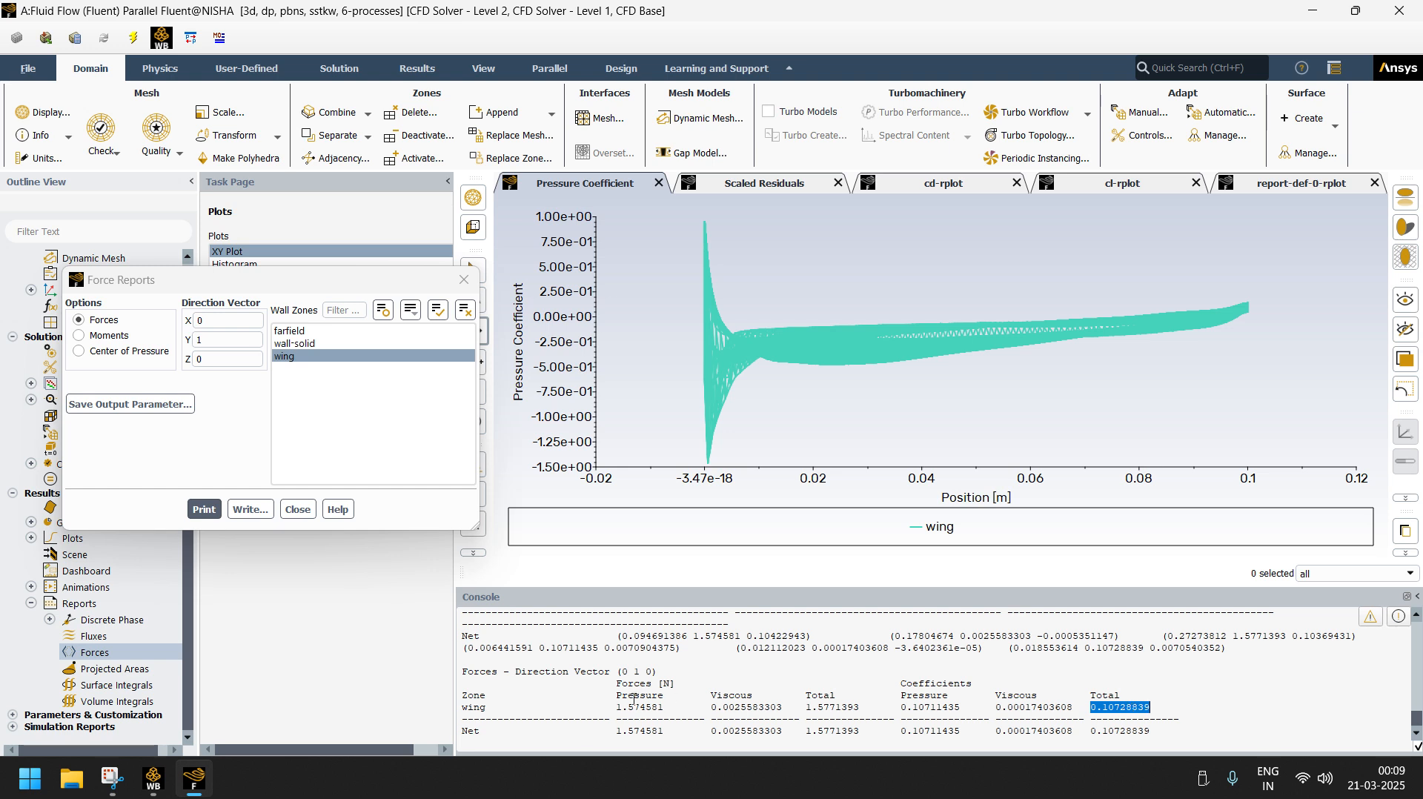
left_click_drag(618, 707, 865, 712)
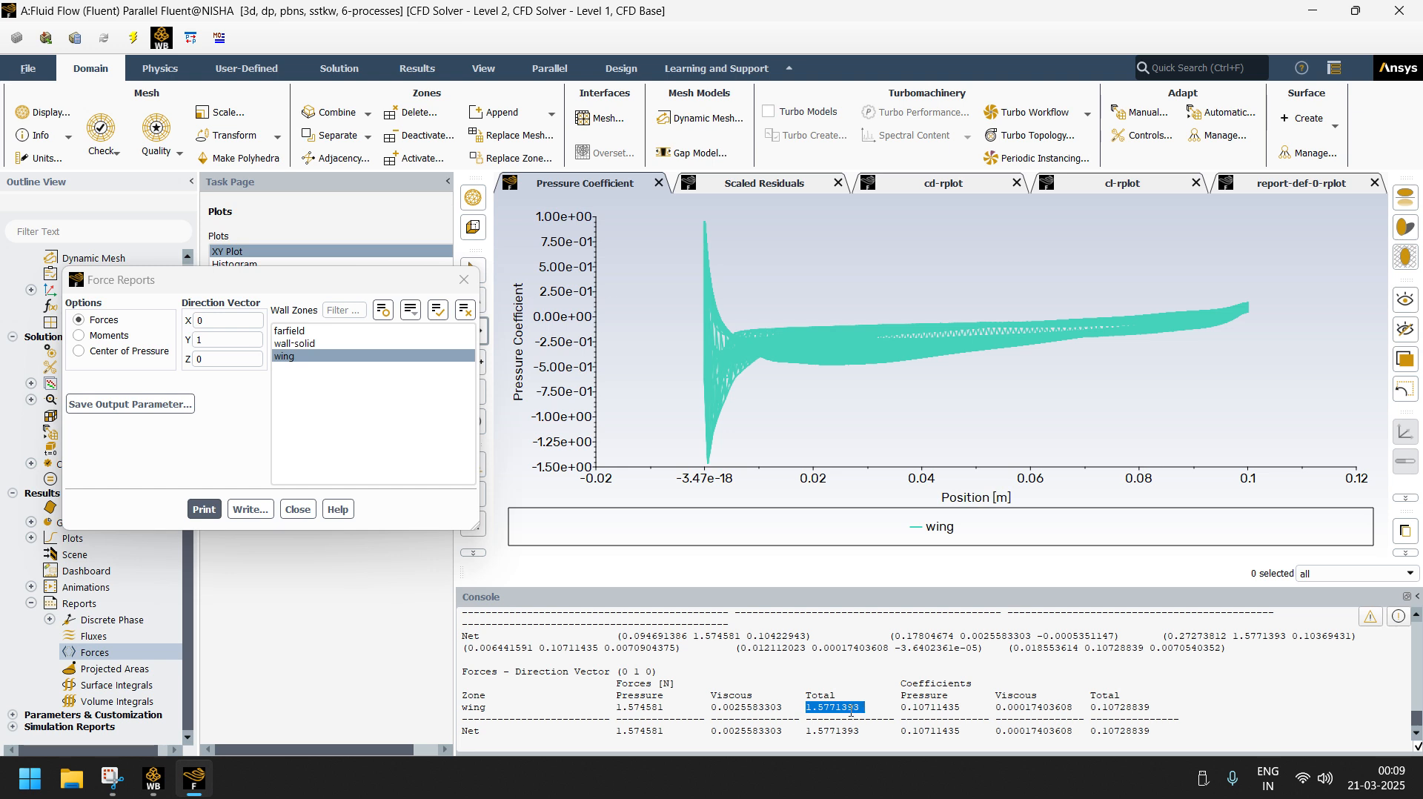
left_click(1275, 697)
left_click_drag(1043, 708, 1116, 708)
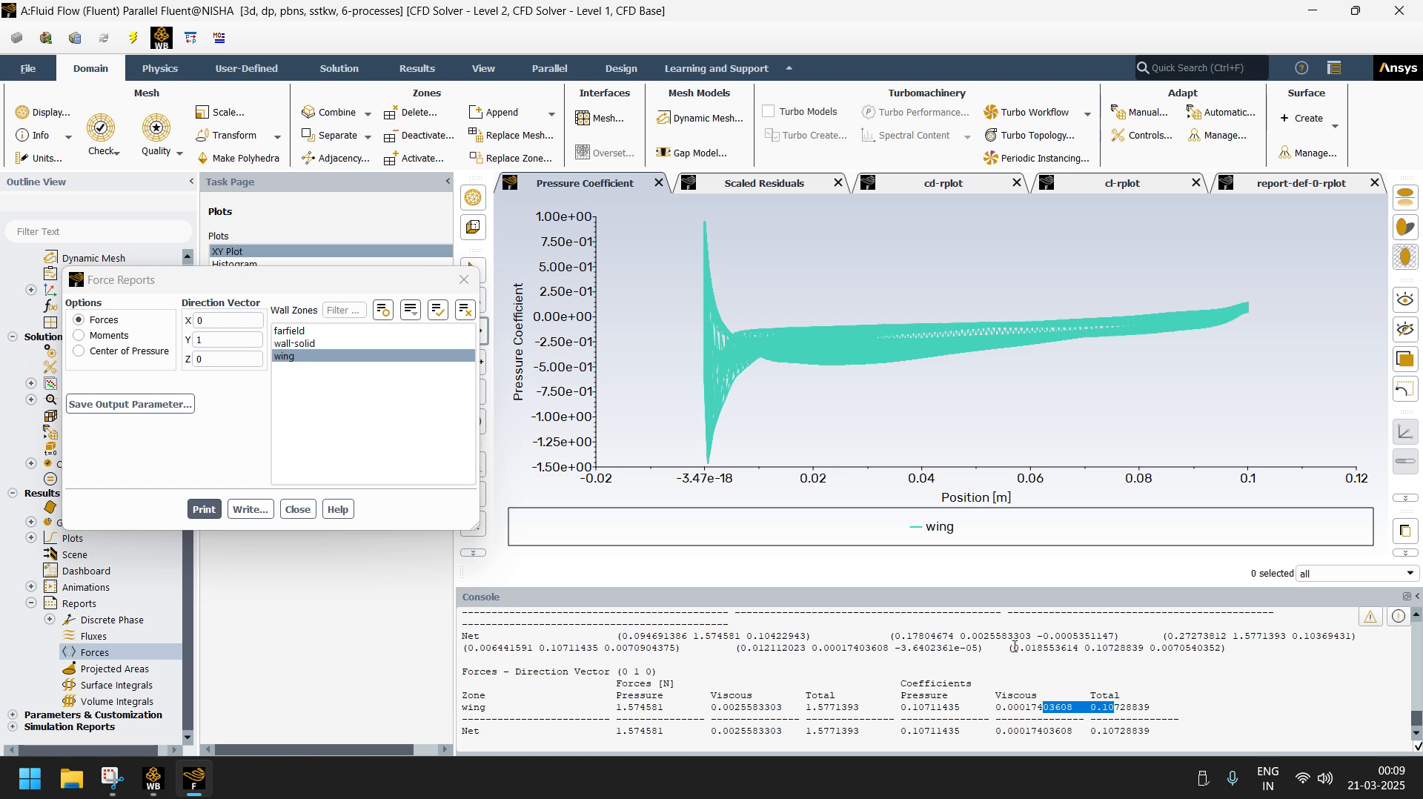
left_click_drag(1013, 647, 1234, 649)
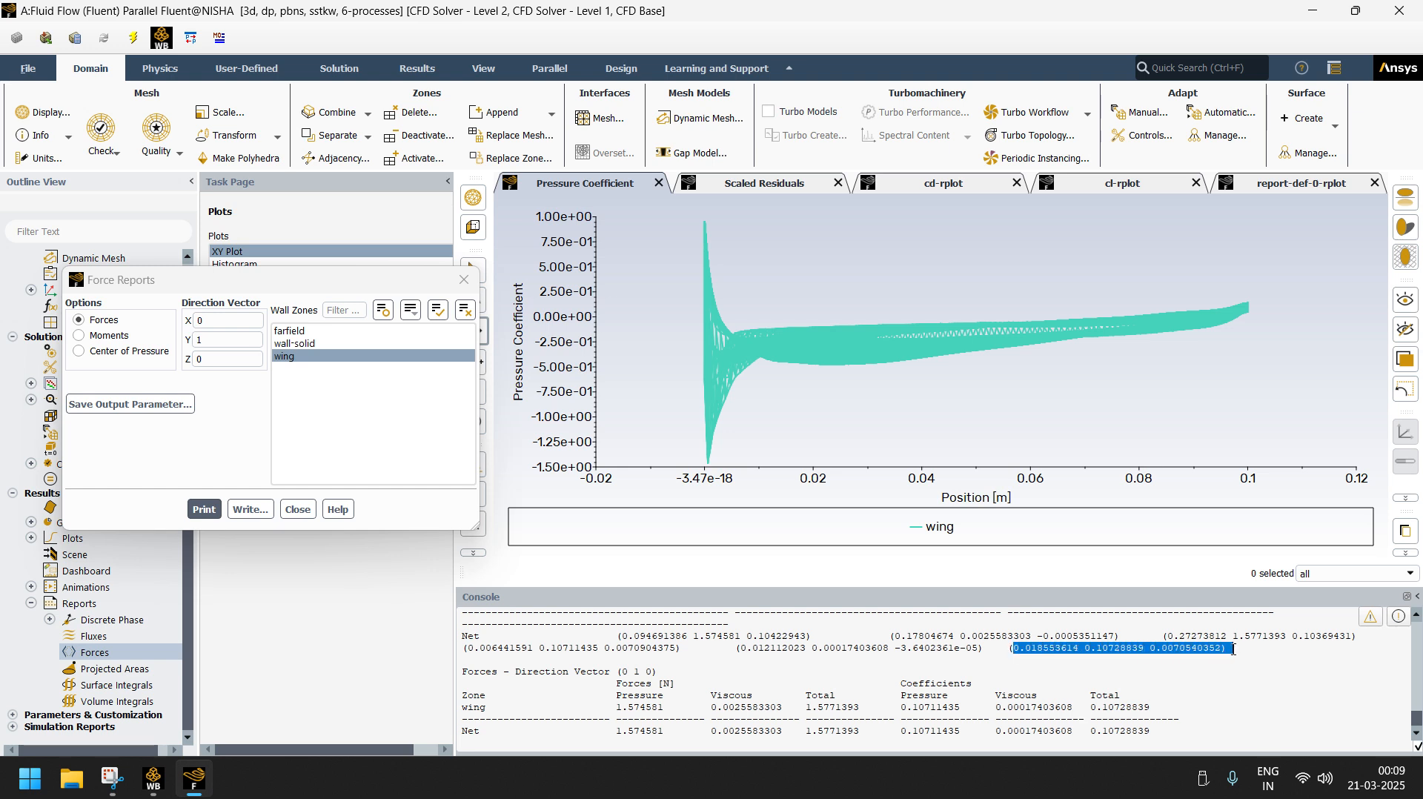
left_click(1046, 650)
left_click_drag(1014, 649, 1222, 650)
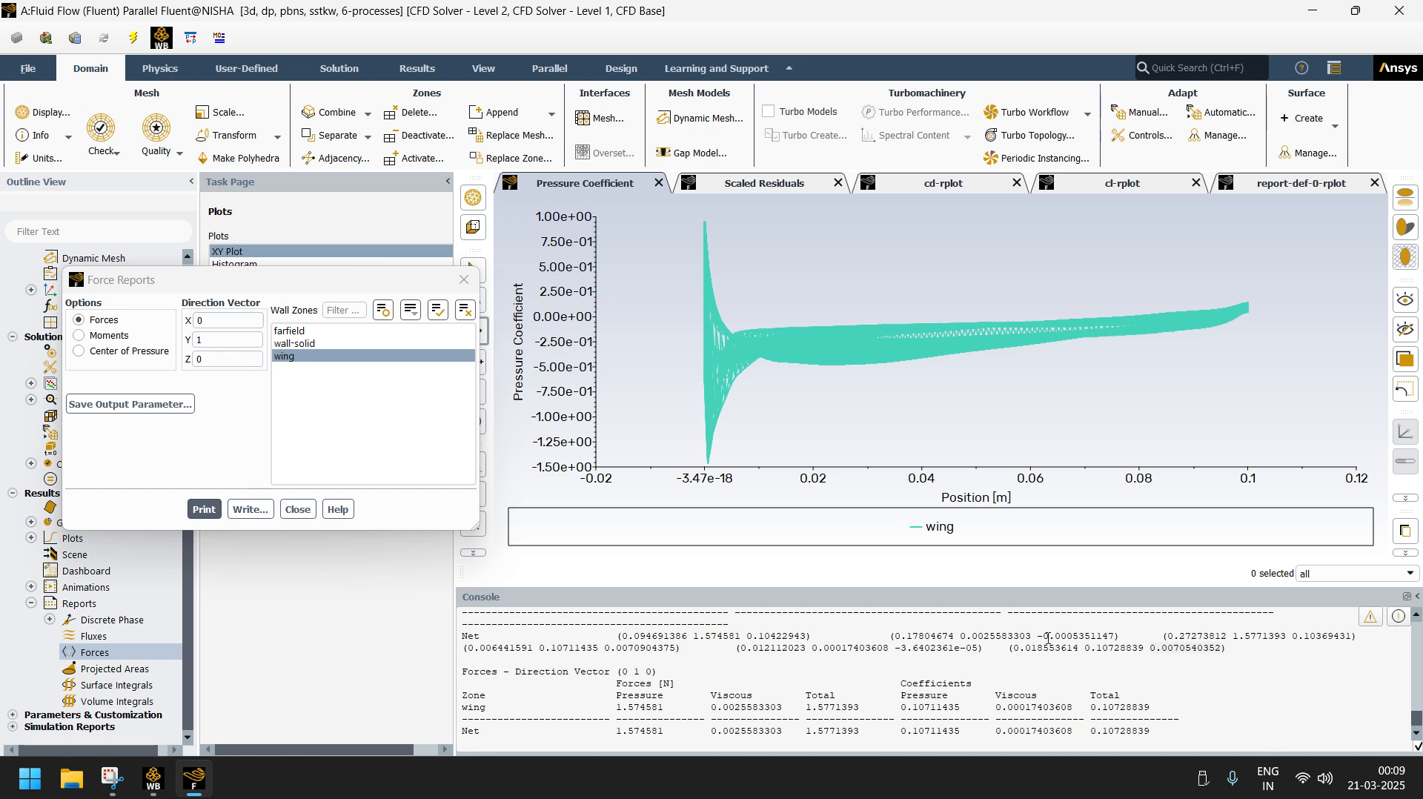
left_click_drag(1011, 650, 1230, 649)
left_click(298, 510)
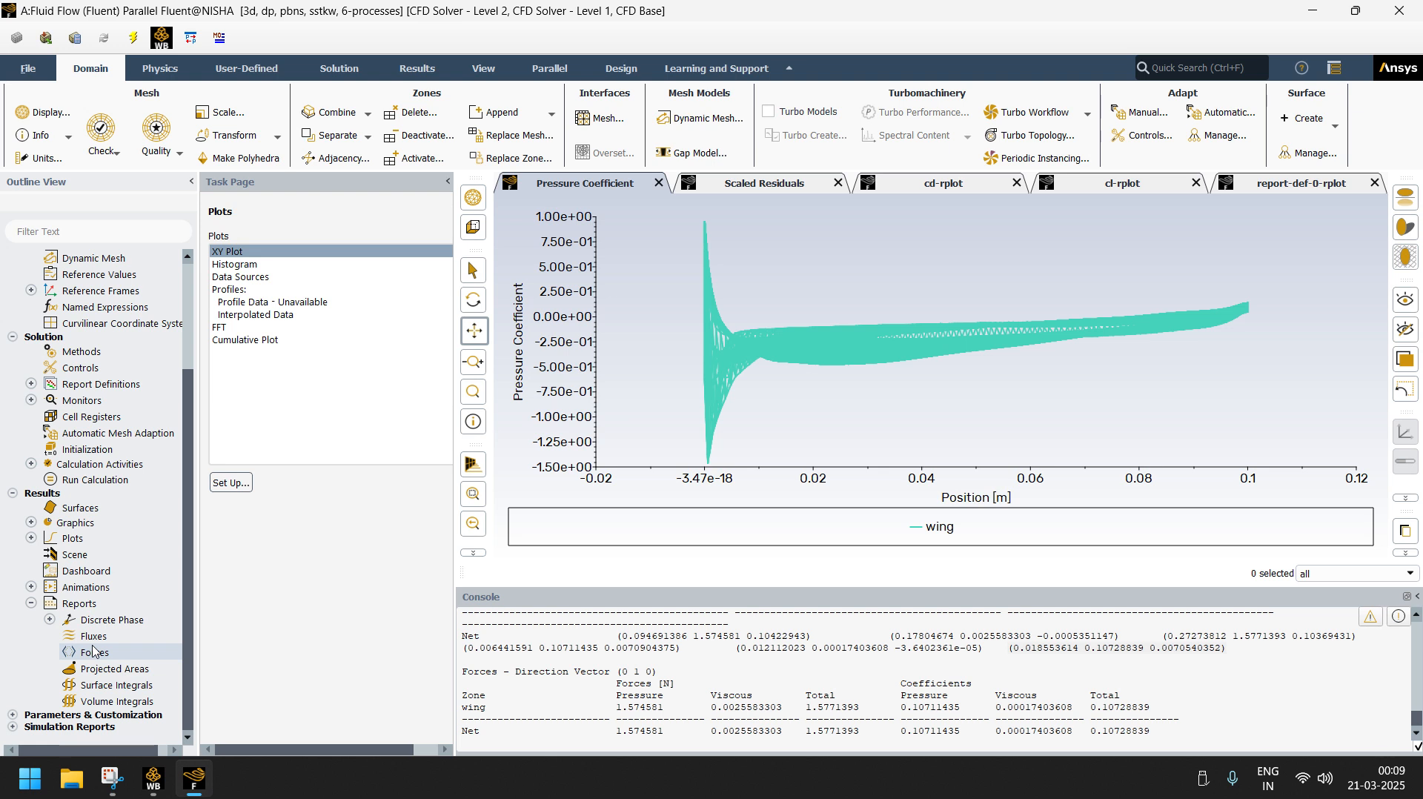
left_click(30, 605)
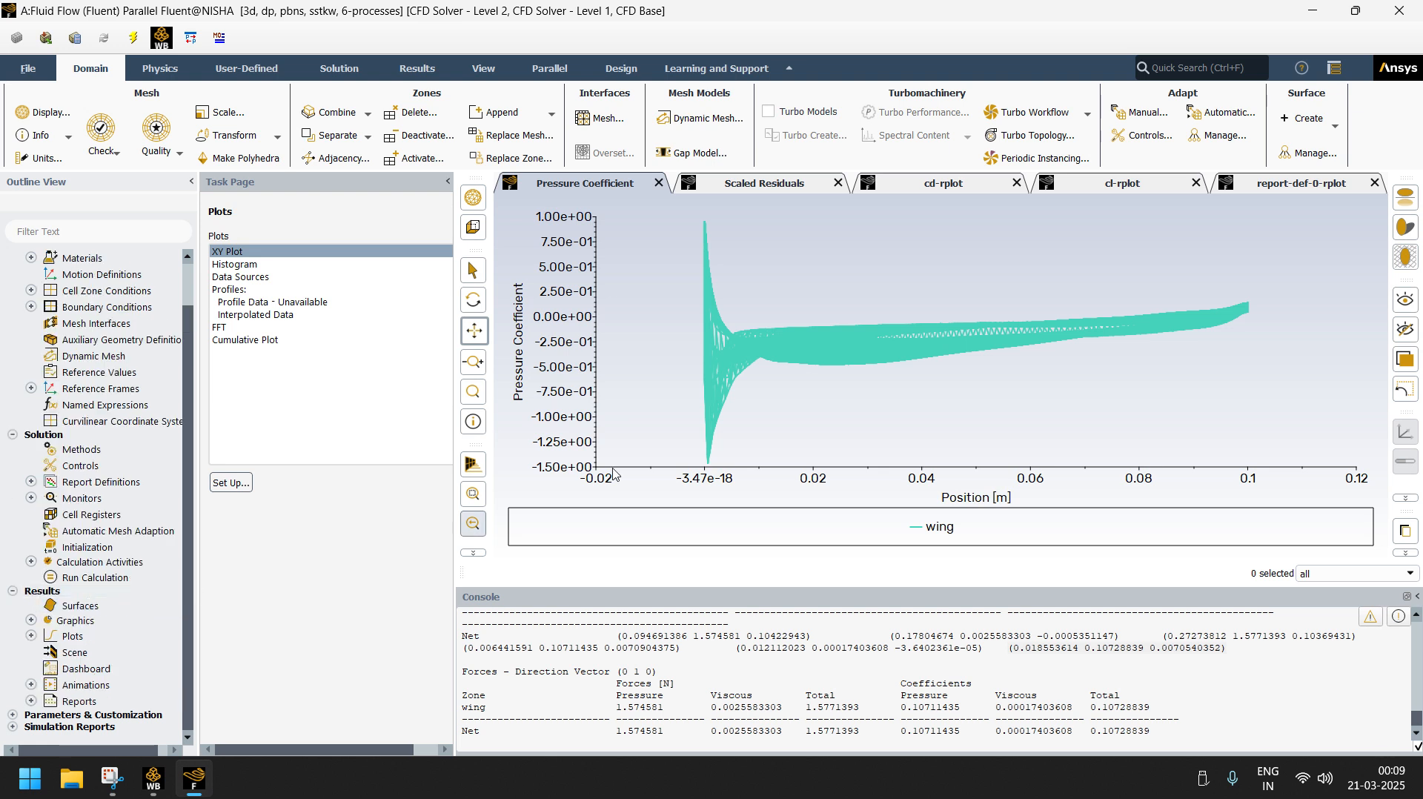
- Examine the lift coefficient's convergence history over the iterations against the Y-direction force report
left_click(1145, 188)
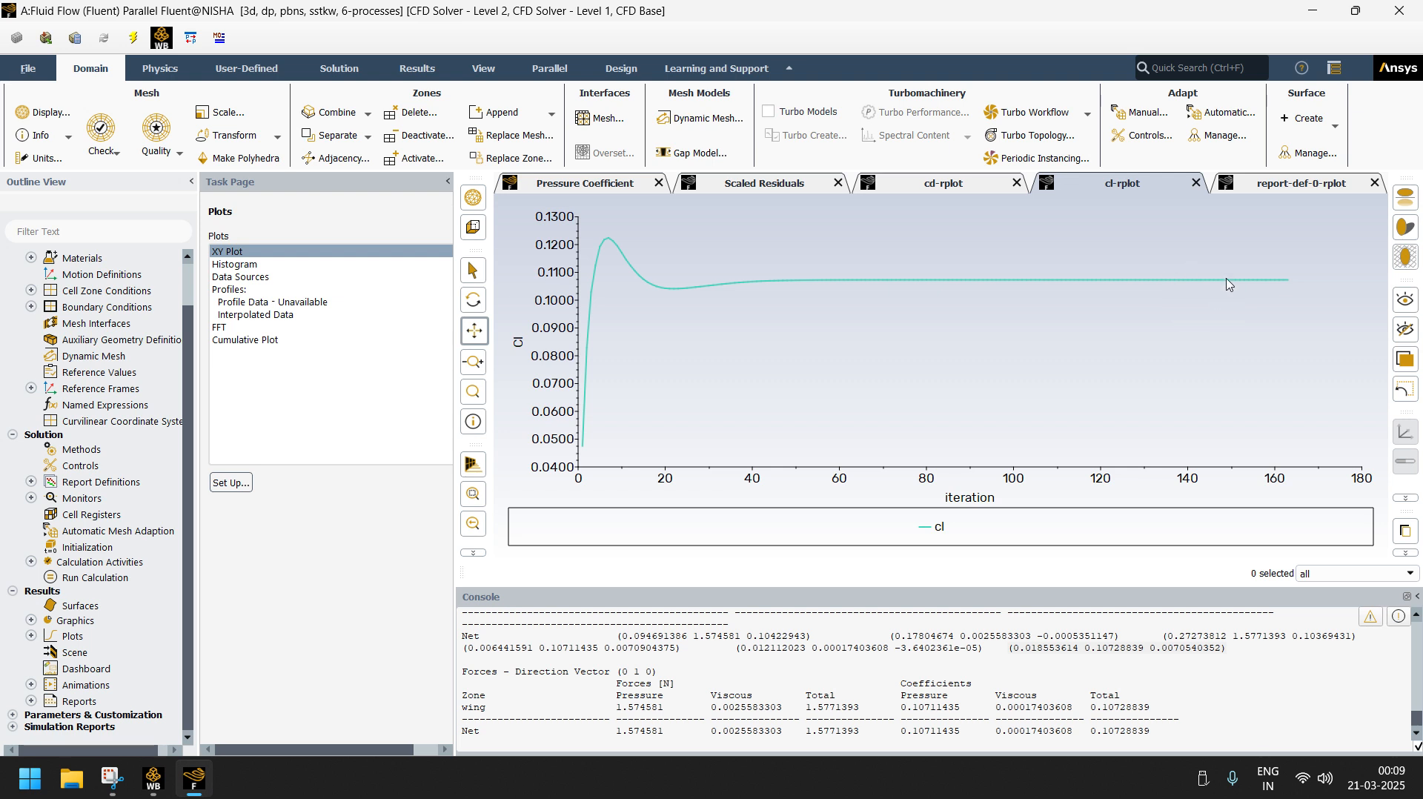
mouse_move(1283, 301)
mouse_move(1171, 286)
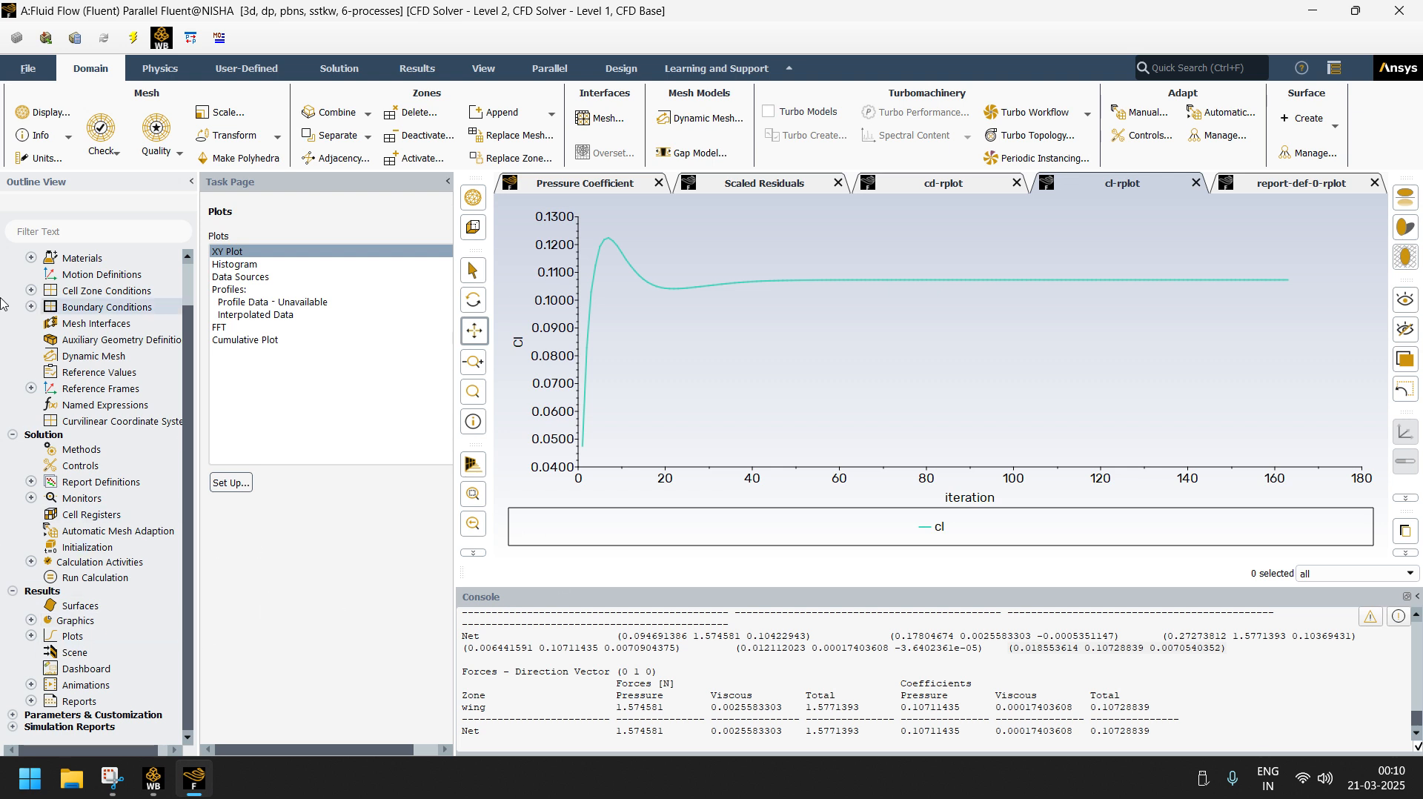
- Display the mesh faces of the farfield, inlet, outlet, sym, wall-solid and wing surfaces and inspect the whole flow domain at an angle
scroll(111, 289, "up", 2)
left_click(74, 268)
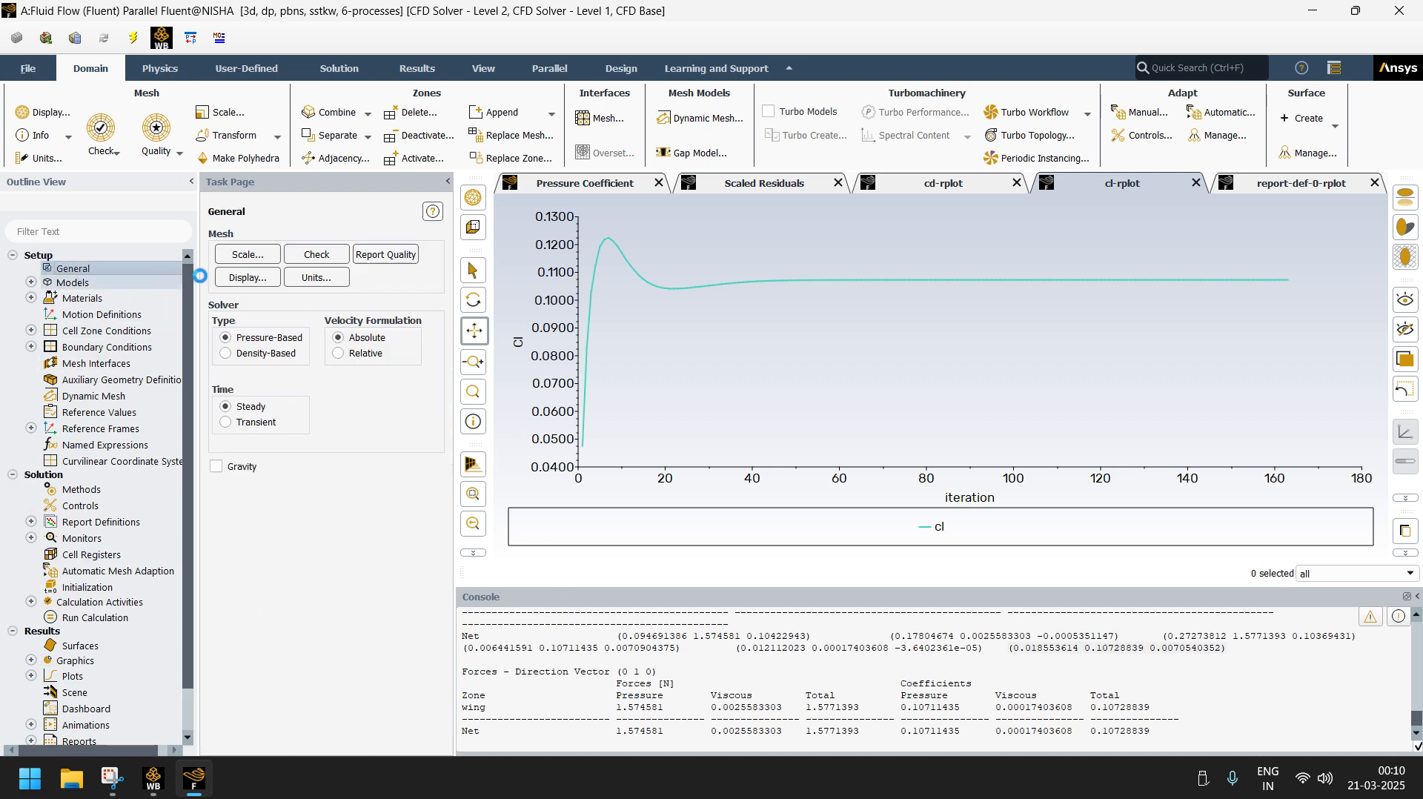
left_click(248, 277)
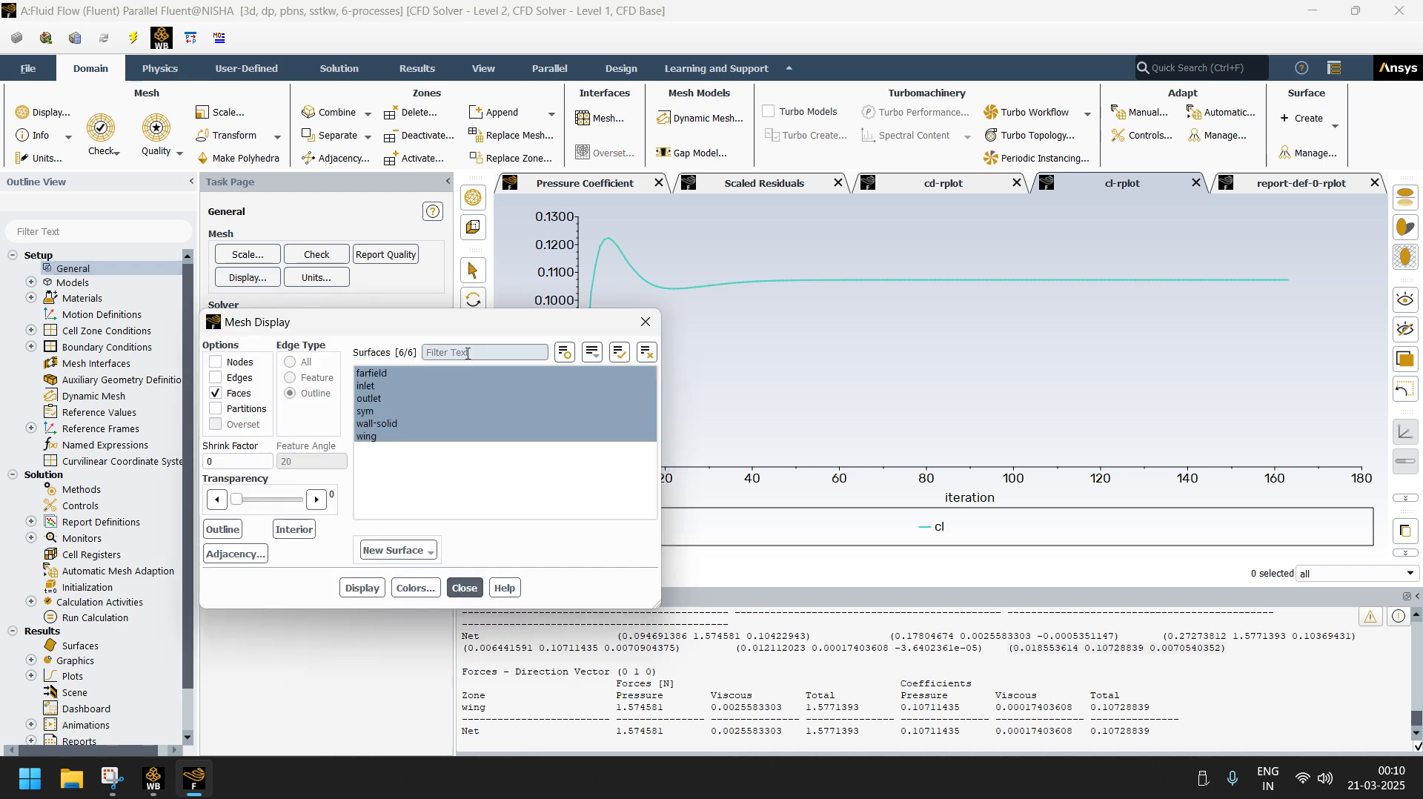
left_click(363, 588)
left_click(465, 588)
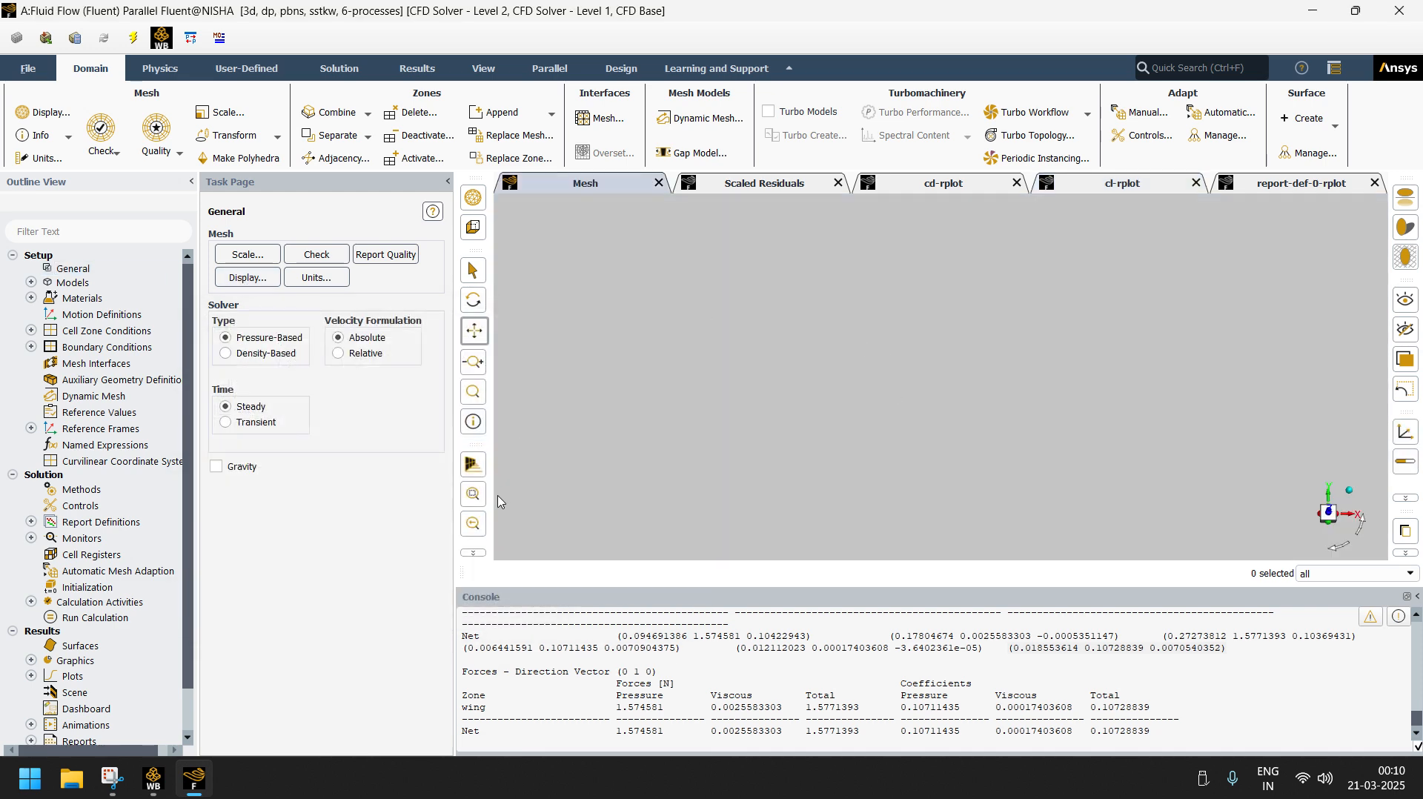
left_click(473, 493)
scroll(830, 345, "up", 3)
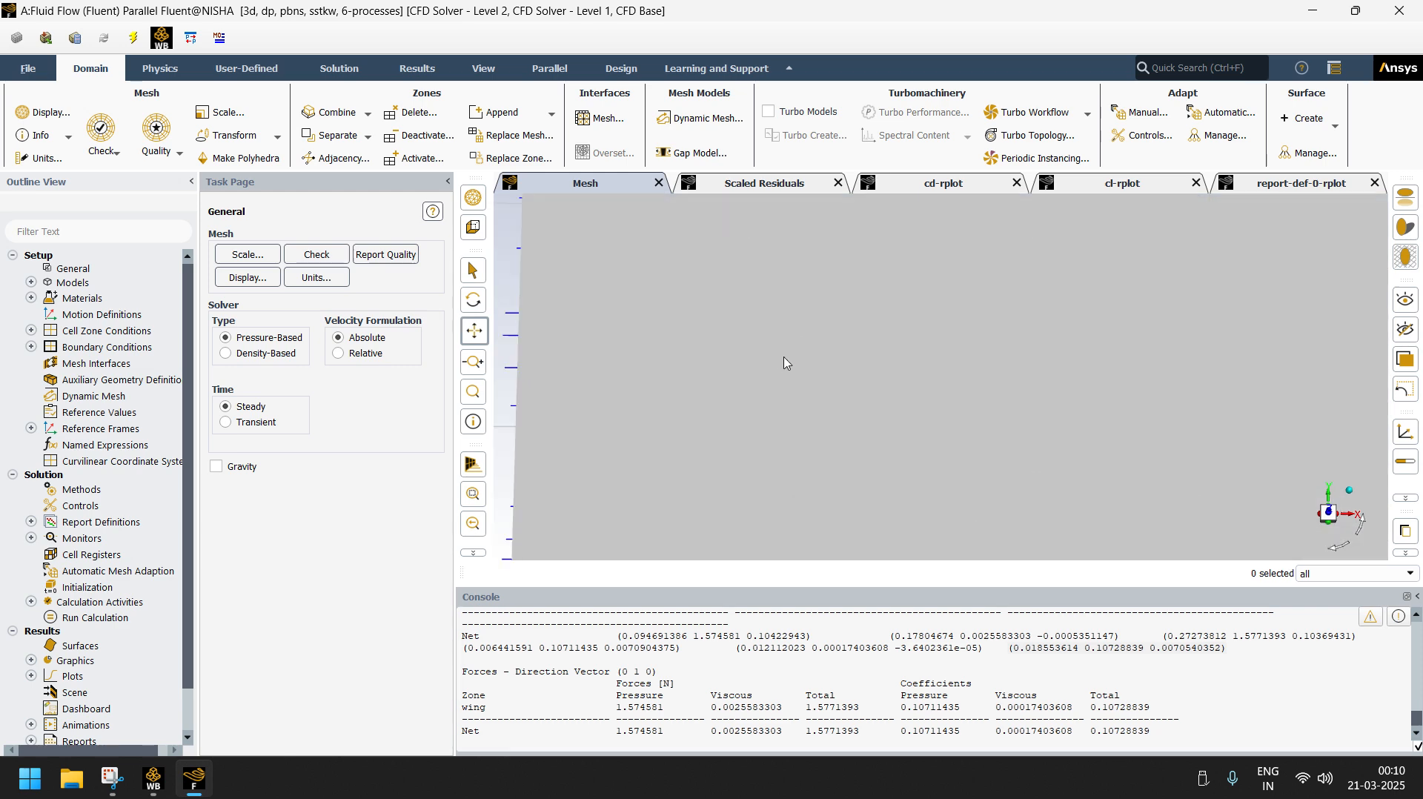
scroll(785, 363, "down", 3)
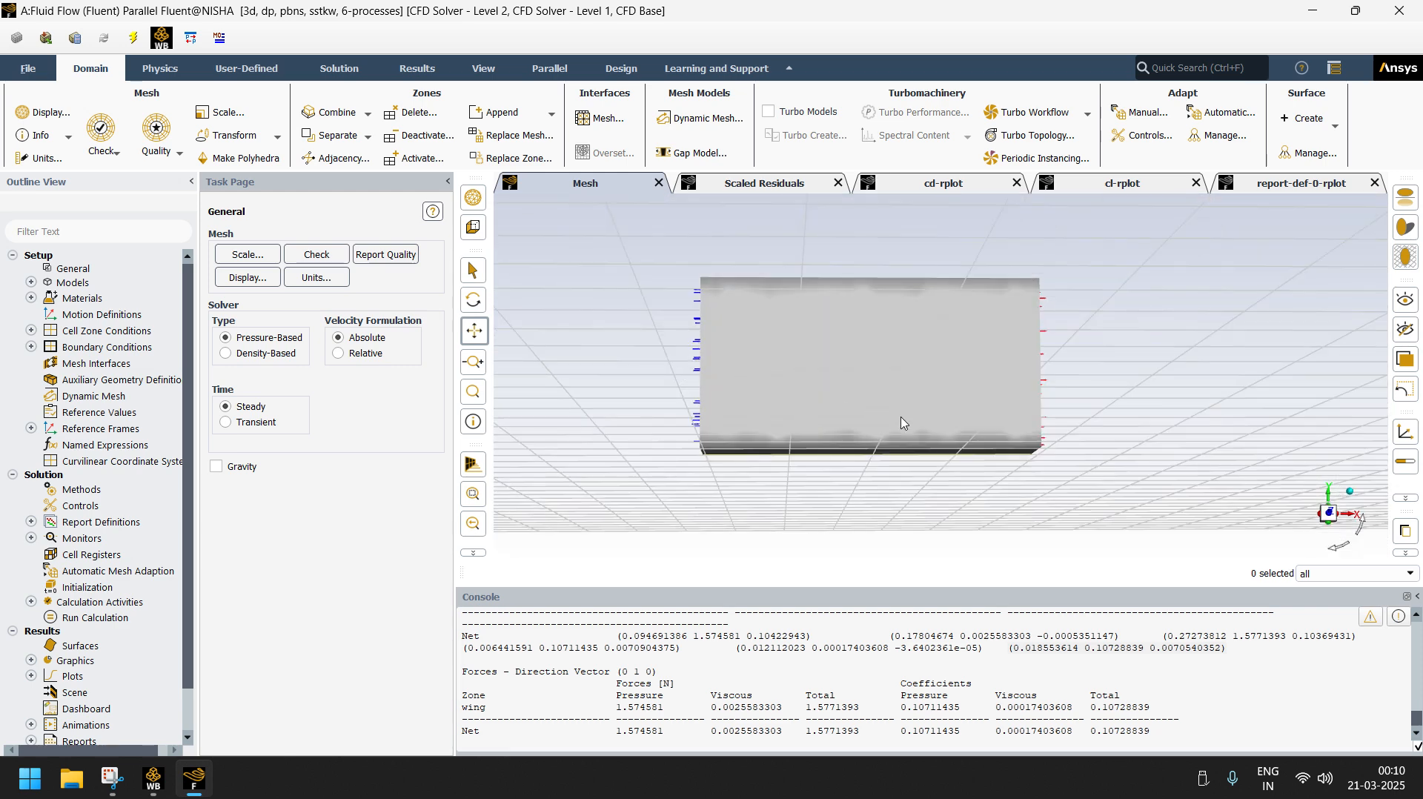
left_click_drag(979, 304, 791, 311)
middle_click_drag(791, 304, 706, 302)
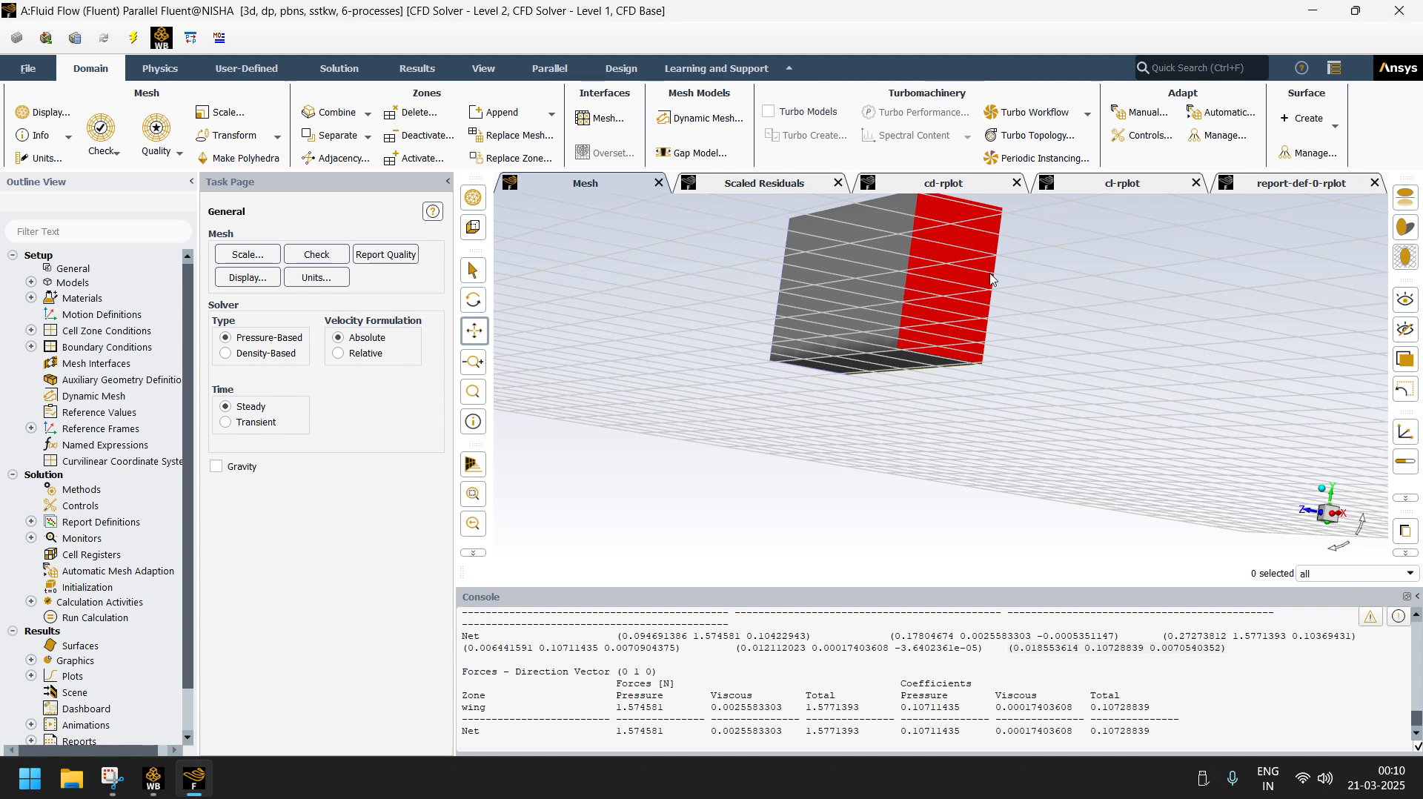